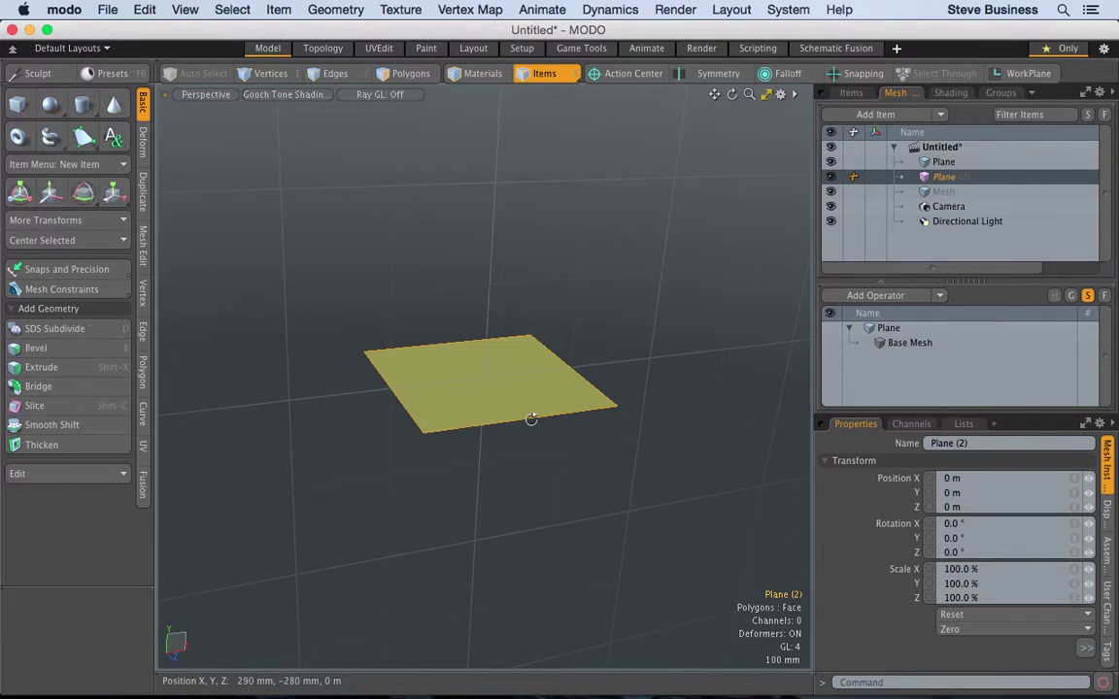
Step: Set the viewport to wireframe shading and delete the duplicate plane instance, Plane (2)
key(alt)
alt+drag(450, 411, 511, 502)
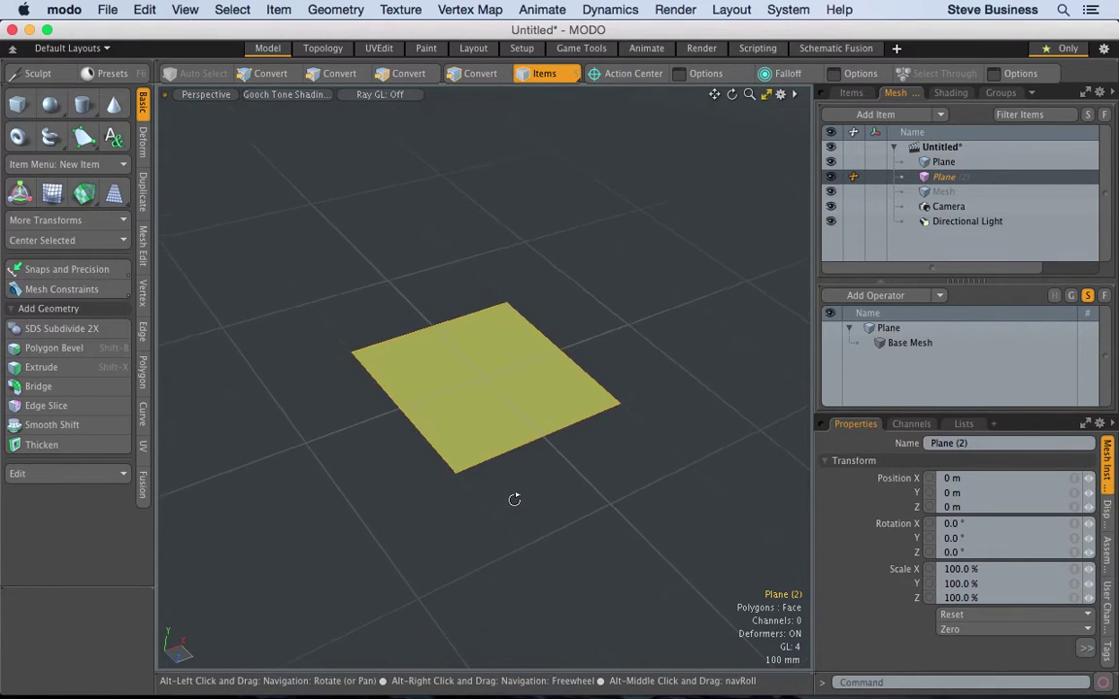
click(291, 98)
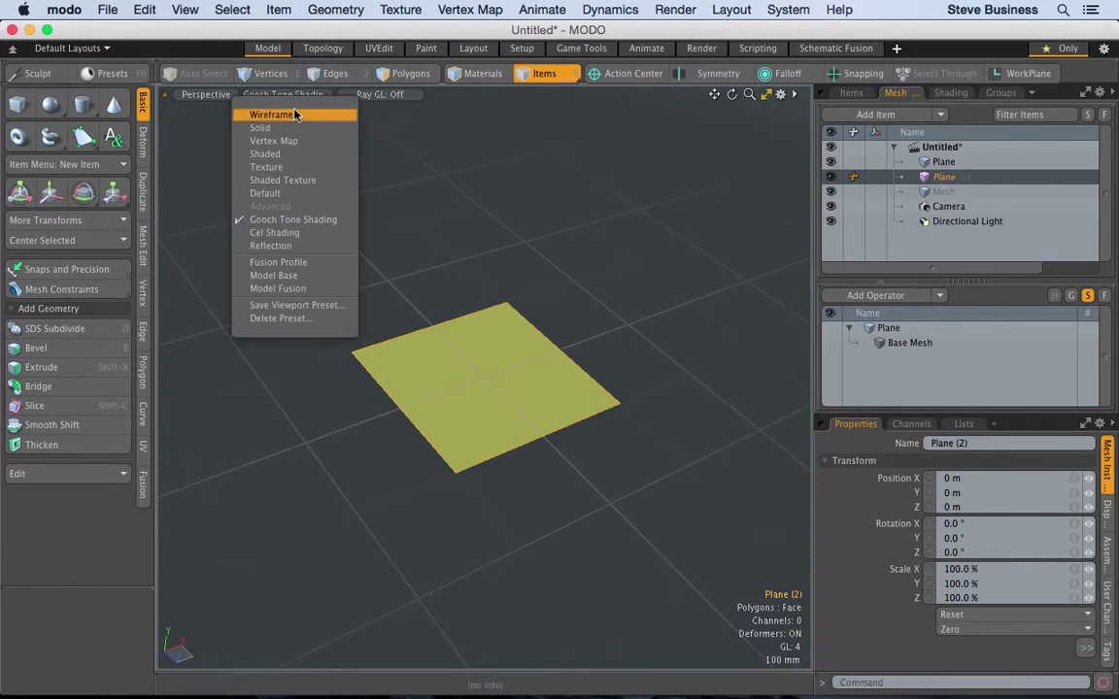
click(296, 114)
key(ctrl)
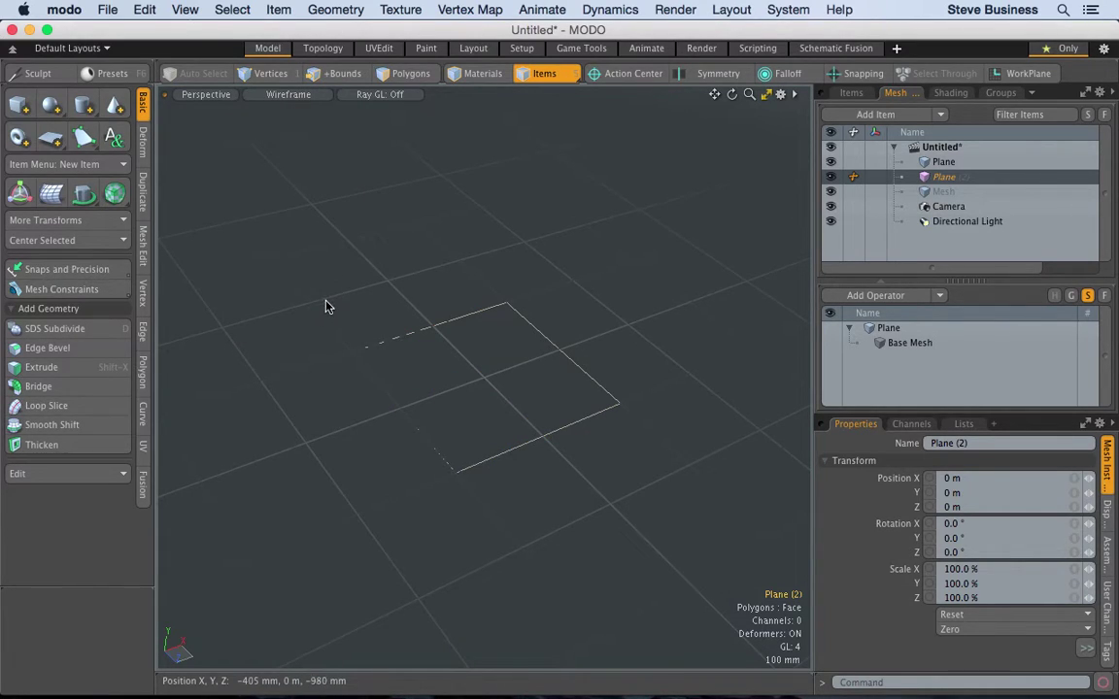
key(Delete)
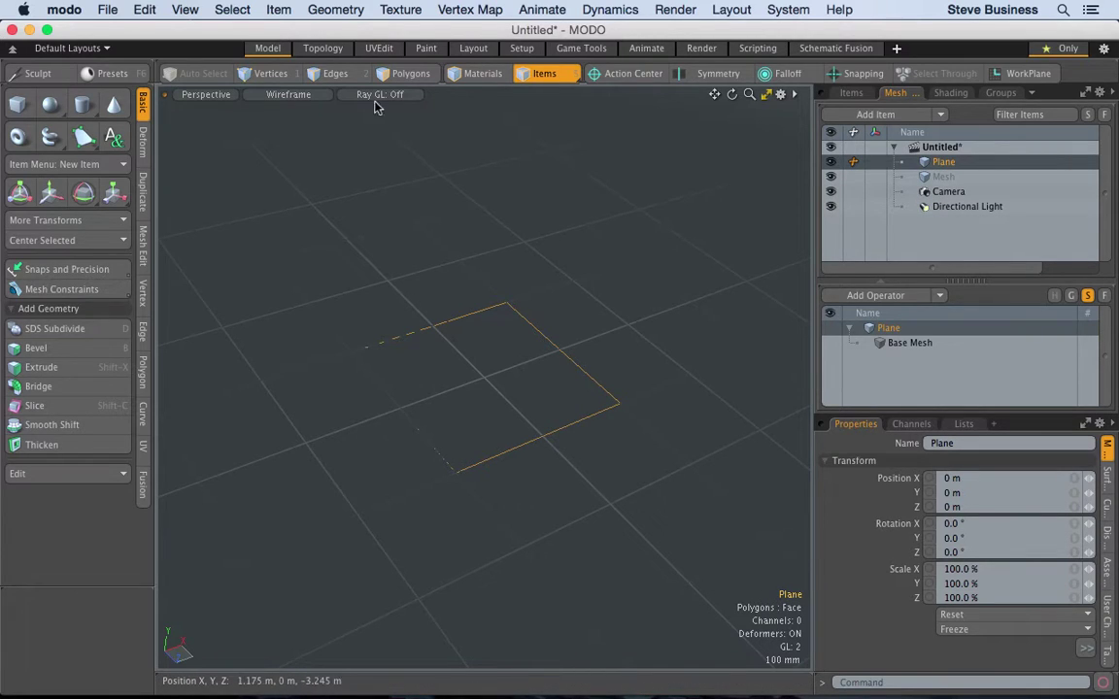
Step: Select the remaining plane's polygon and subdivide it six times with the Faceted method and 0% fractal
click(415, 73)
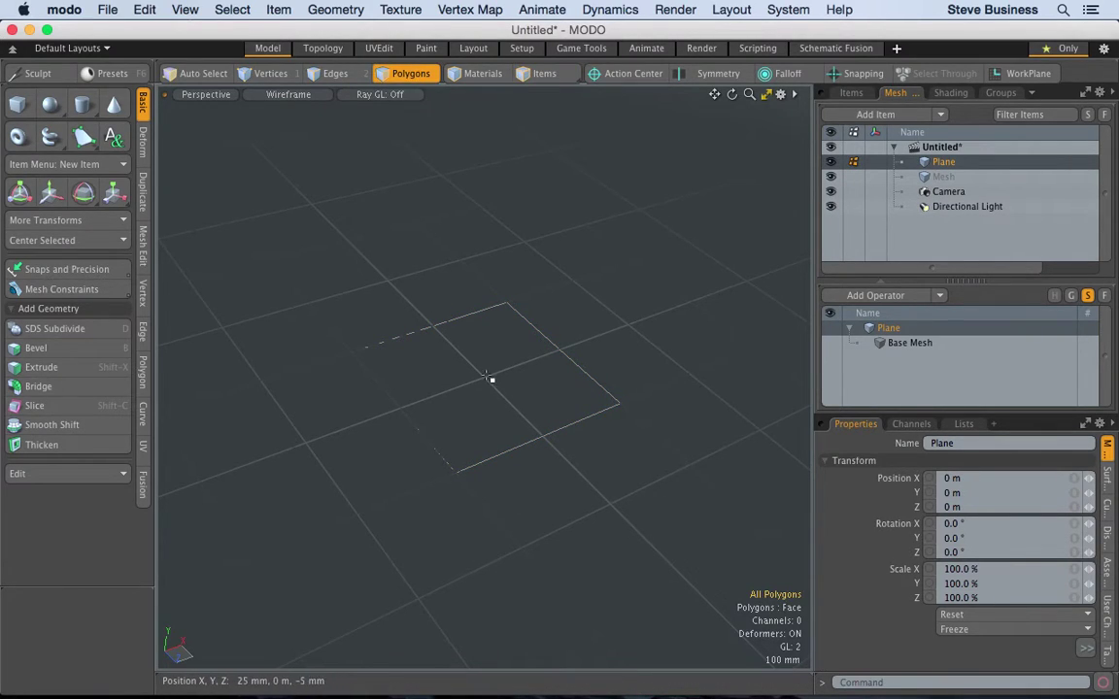
click(439, 332)
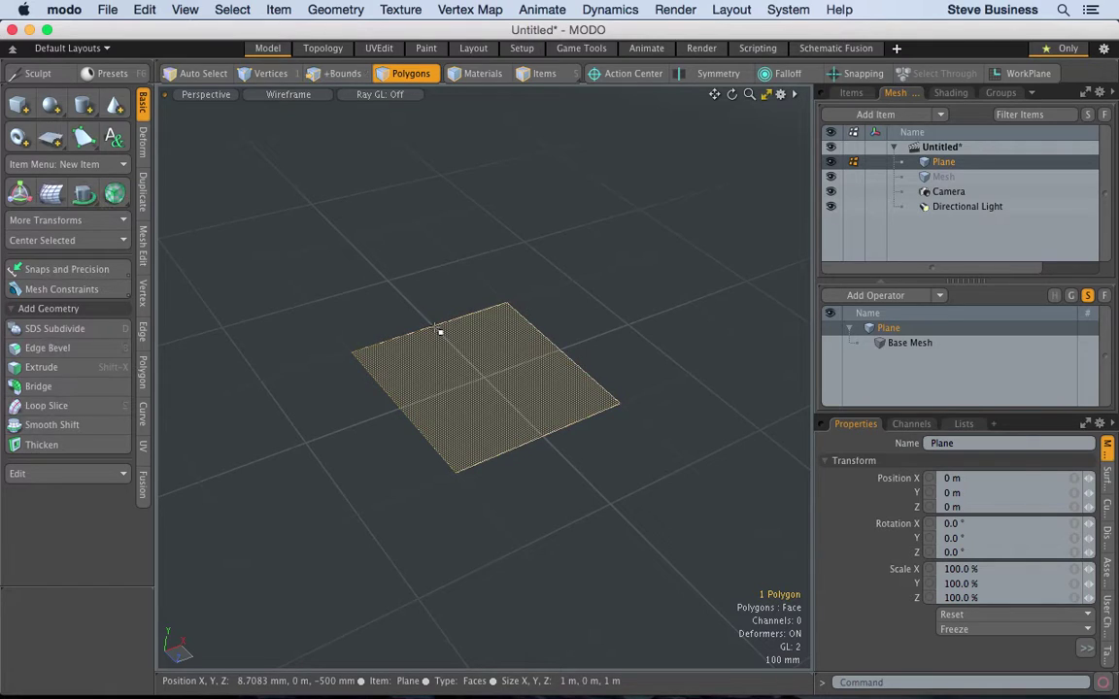
key(shift+d)
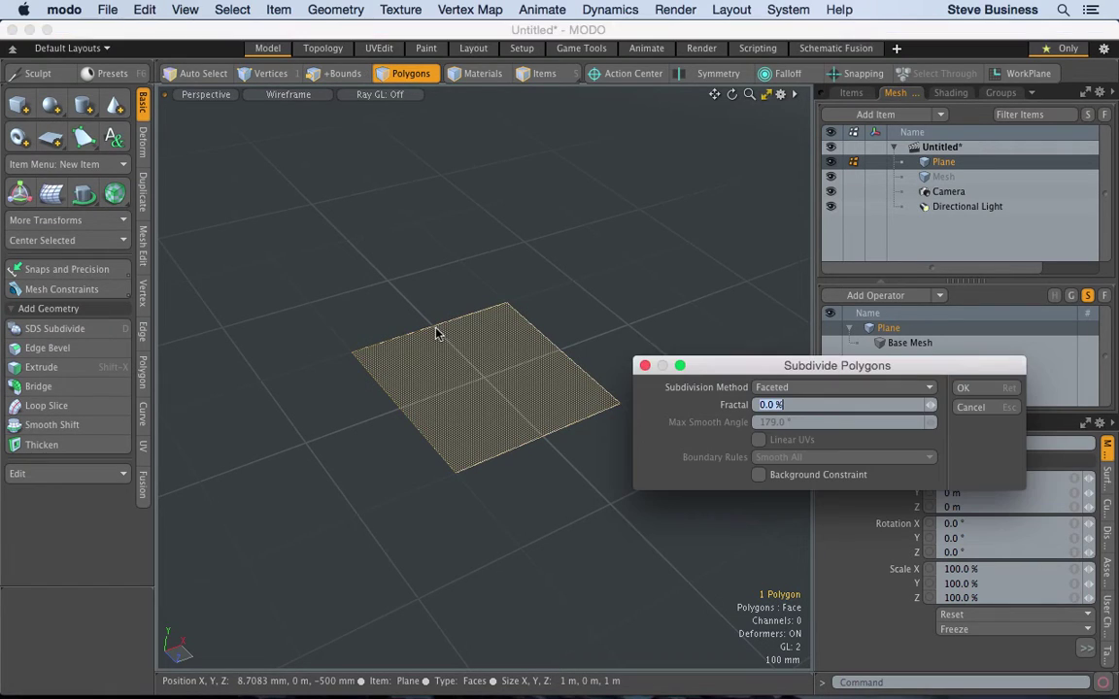
click(994, 390)
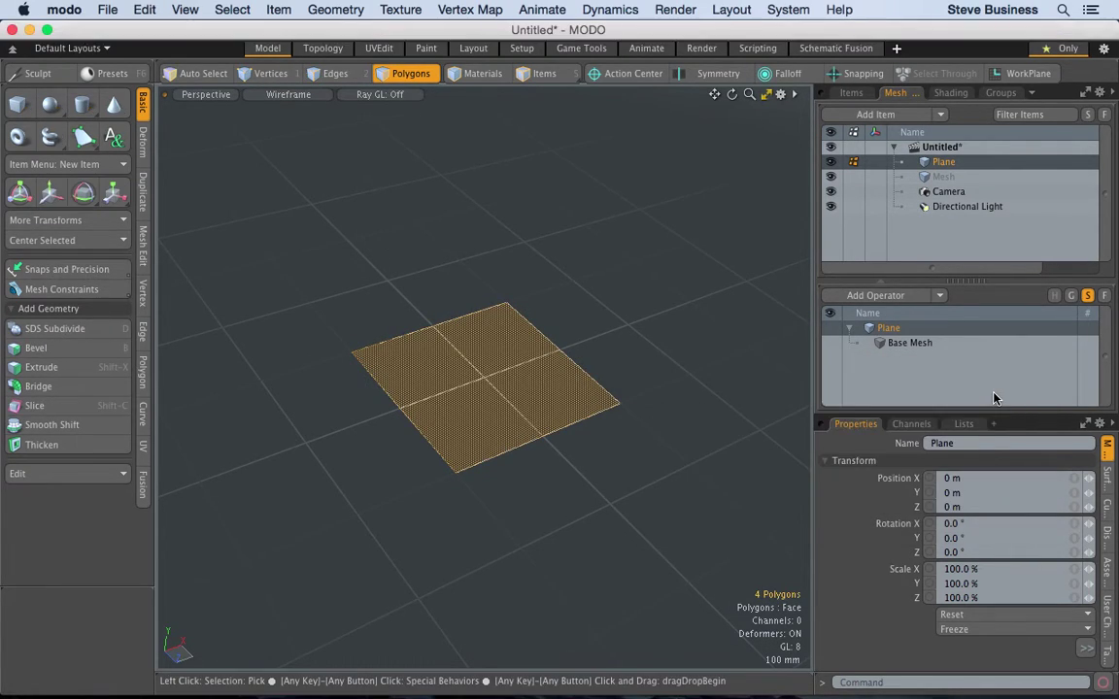
key(shift+d)
click(993, 390)
key(shift+d)
click(994, 391)
key(shift+d)
click(993, 392)
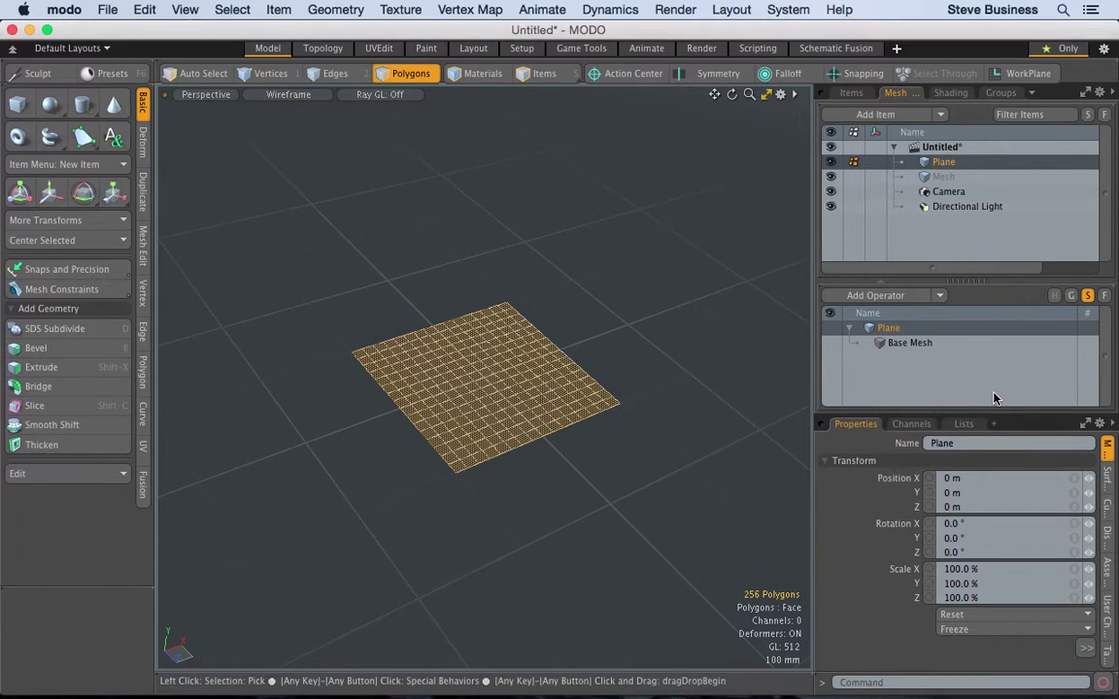
key(shift+d)
click(993, 395)
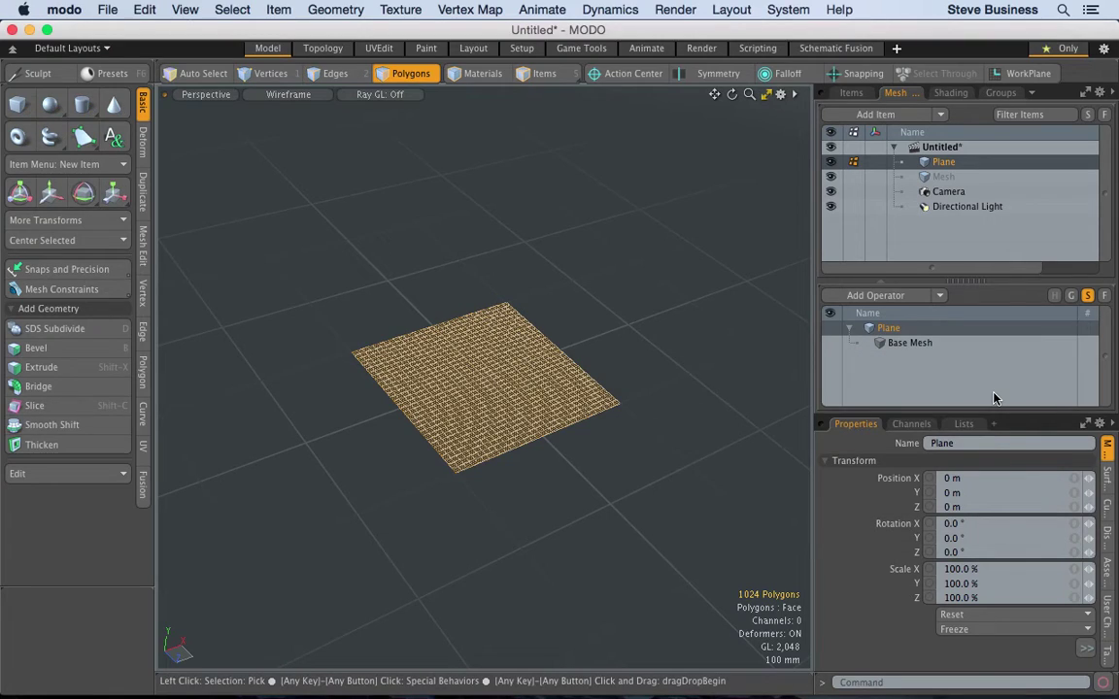
key(shift)
key(shift+a)
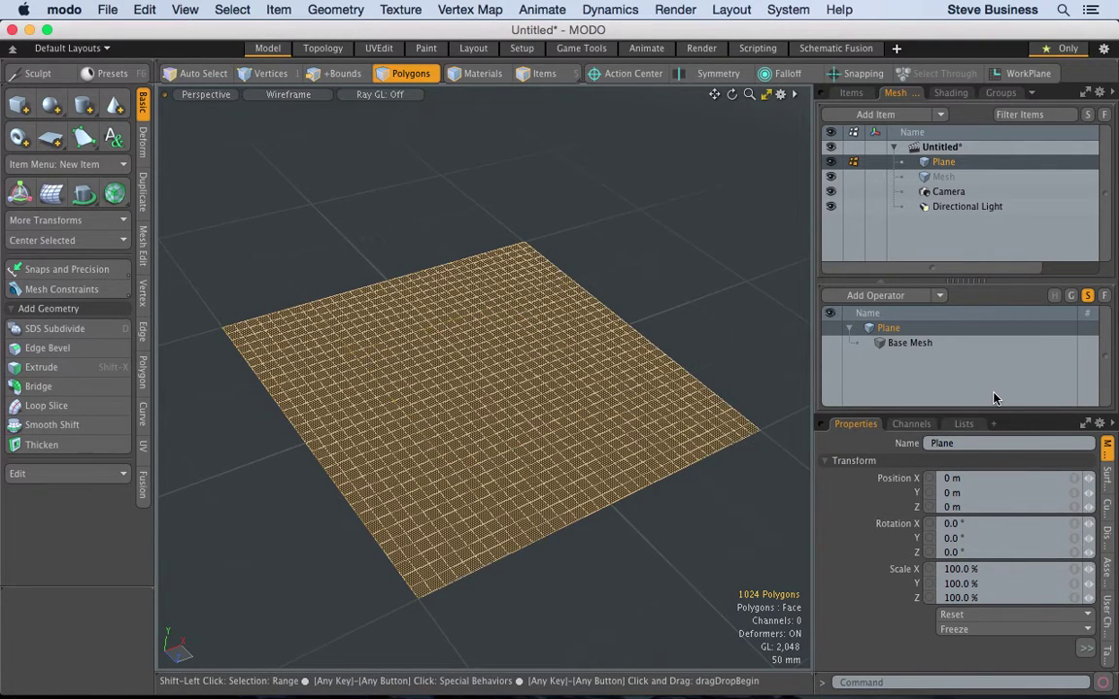
key(shift+d)
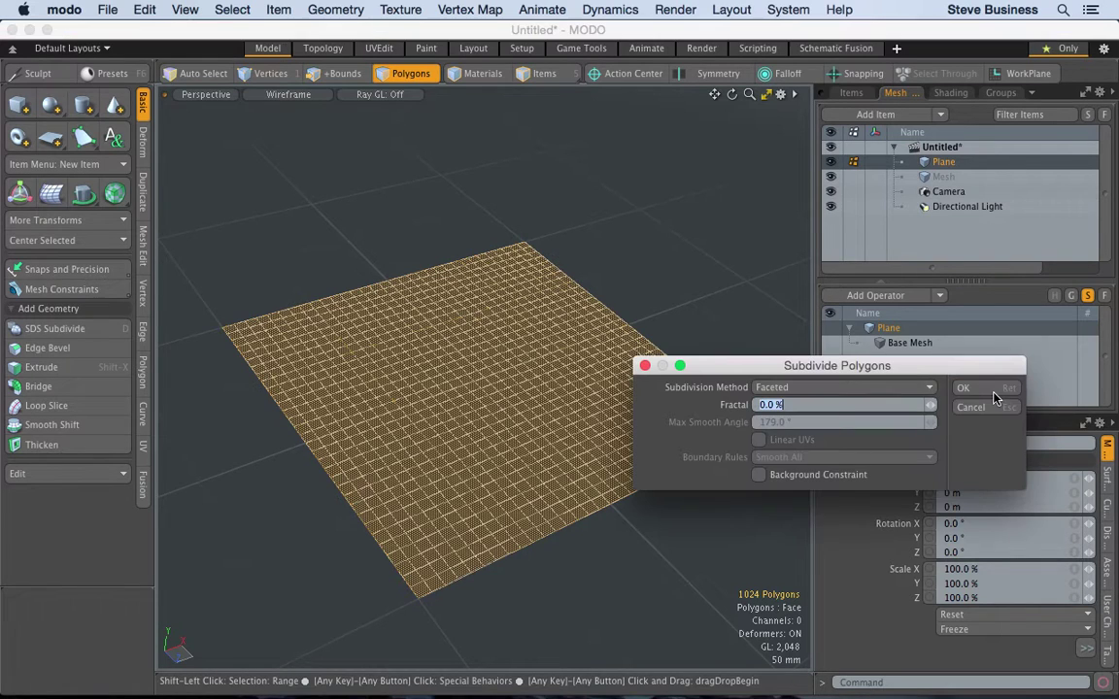
click(993, 396)
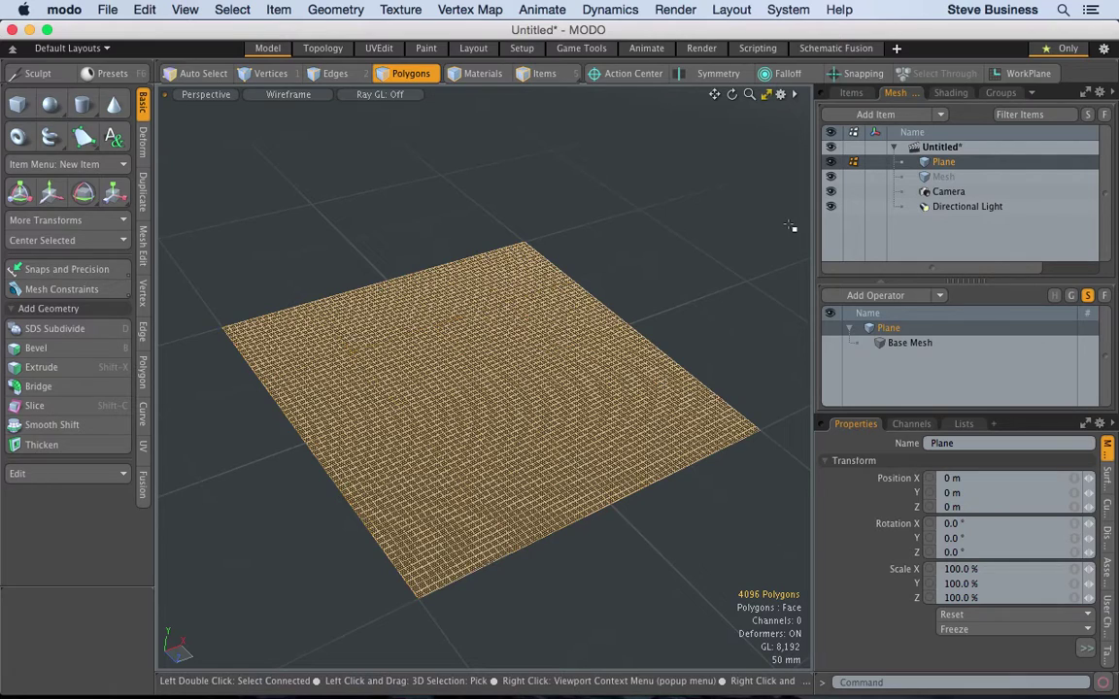
Step: Save the scene to the Desktop as a MODO Scene file named Terrain
key(super+s)
text(T)
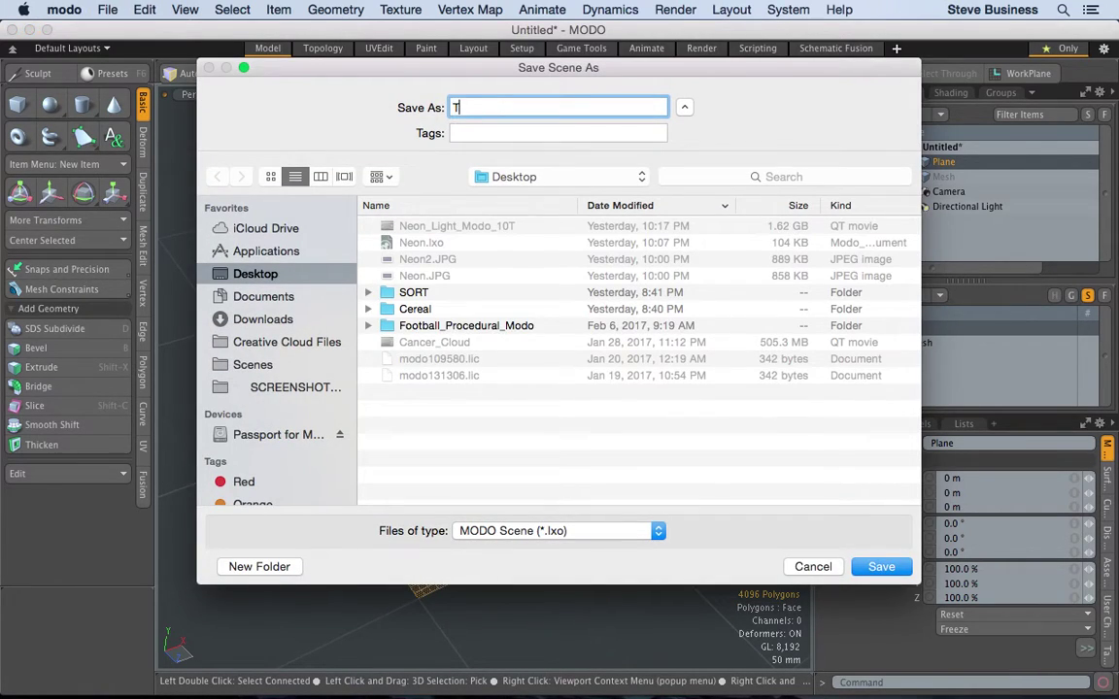
text(errain)
key(Return)
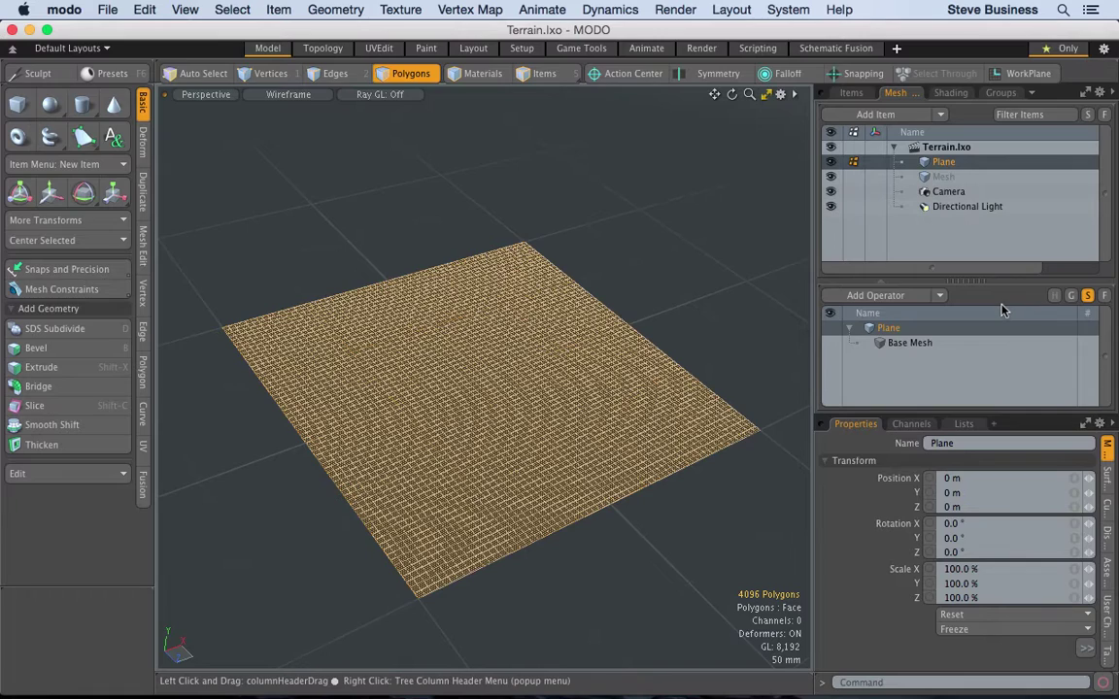
Step: Add a procedural Smooth Shift operation to the subdivided plane's mesh operator stack
click(942, 299)
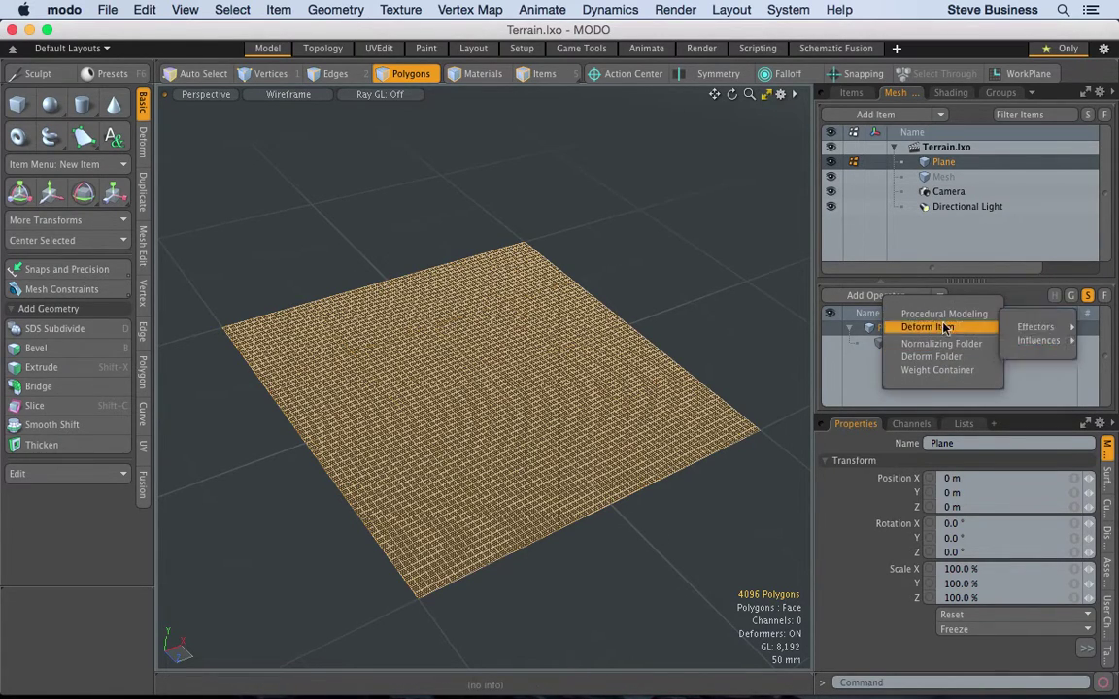
mouse_move(944, 313)
mouse_move(1039, 453)
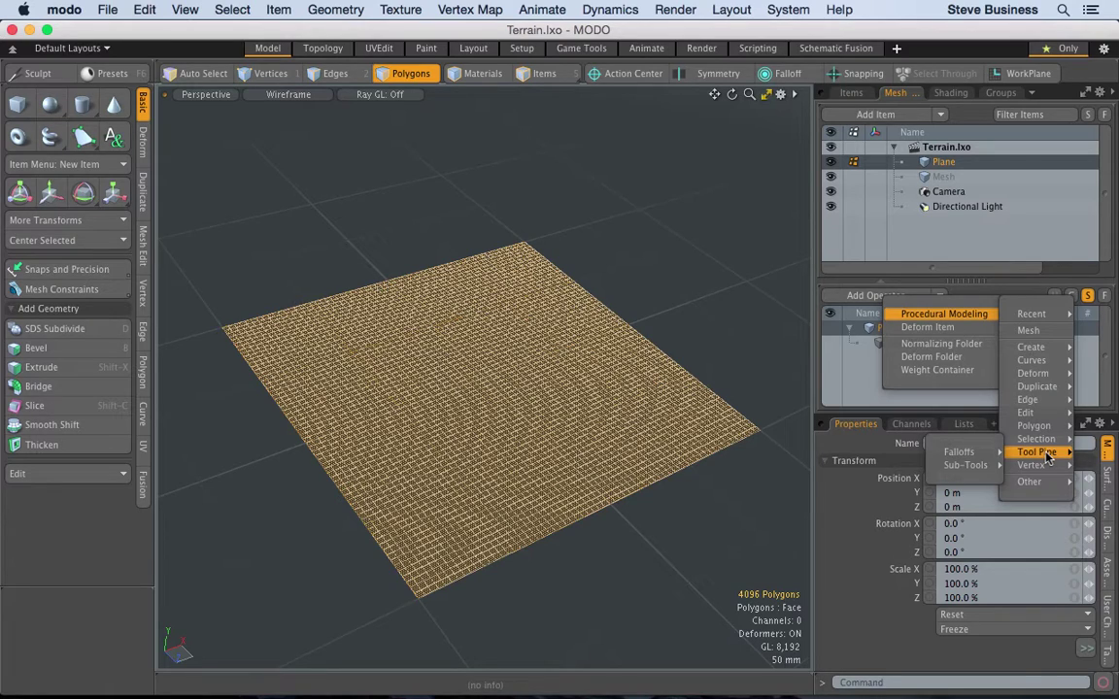
mouse_move(1046, 431)
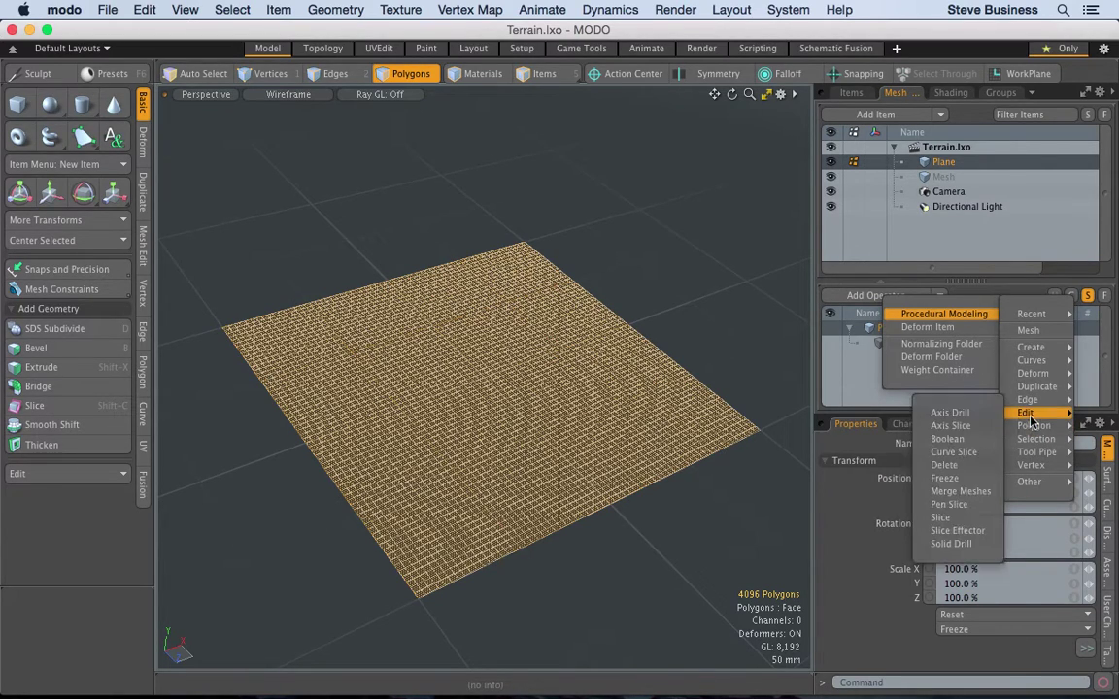
mouse_move(1037, 386)
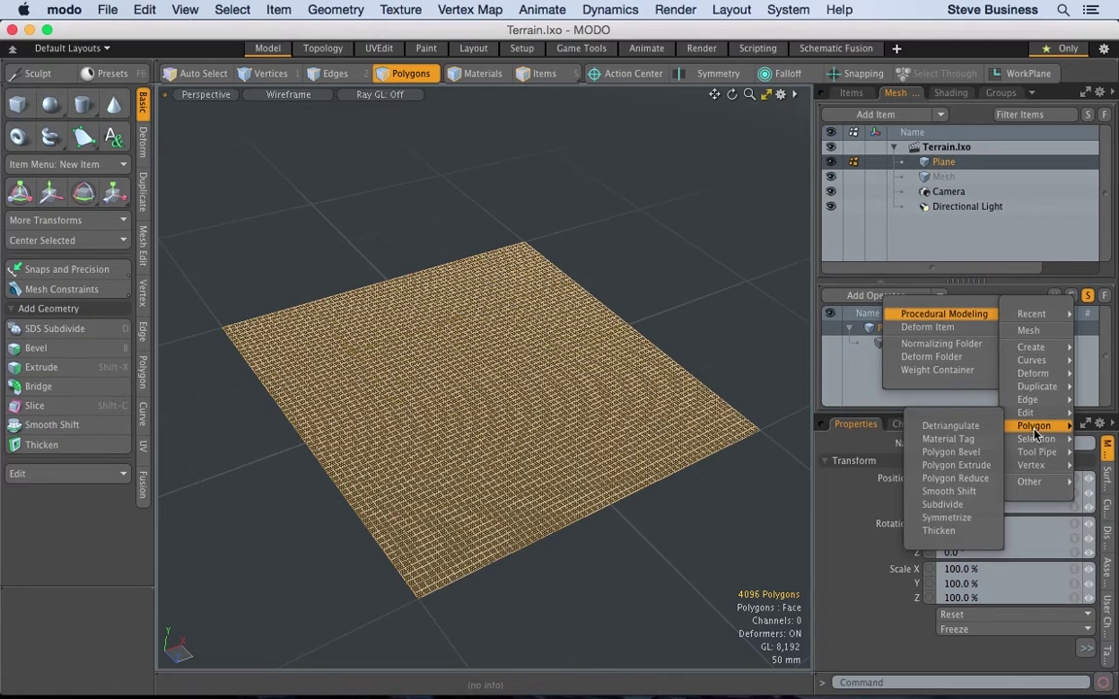
click(956, 492)
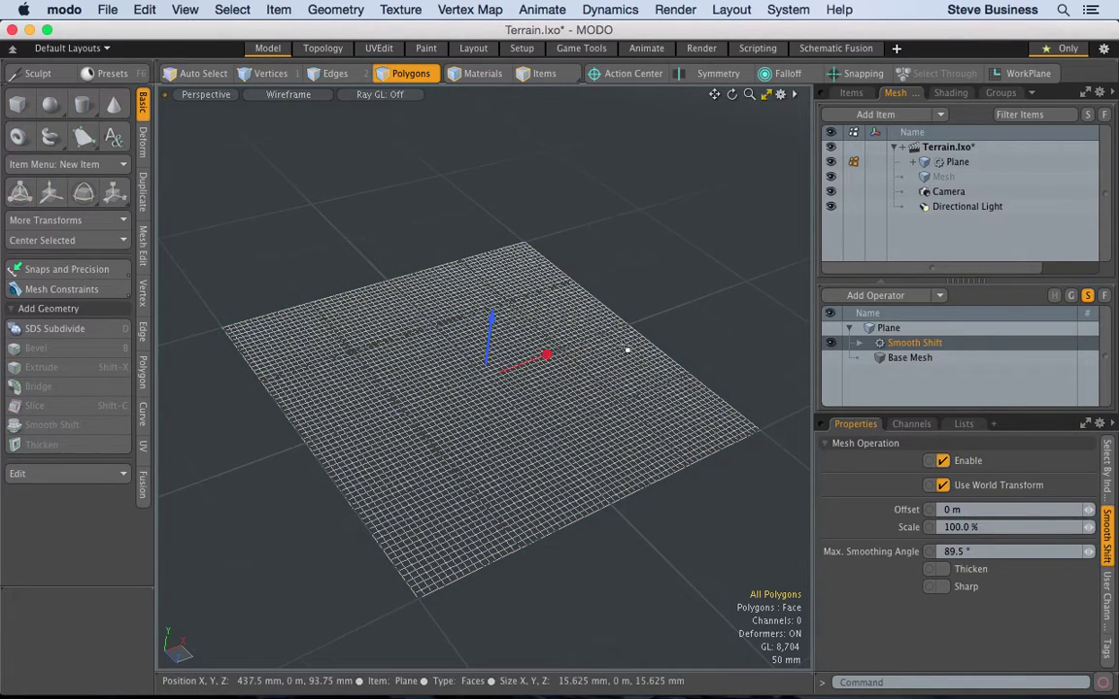
Step: Shift the plane's surface to about 168 mm offset and 84.76% scale, and display it with Gooch Tone Shading
drag(492, 320, 497, 233)
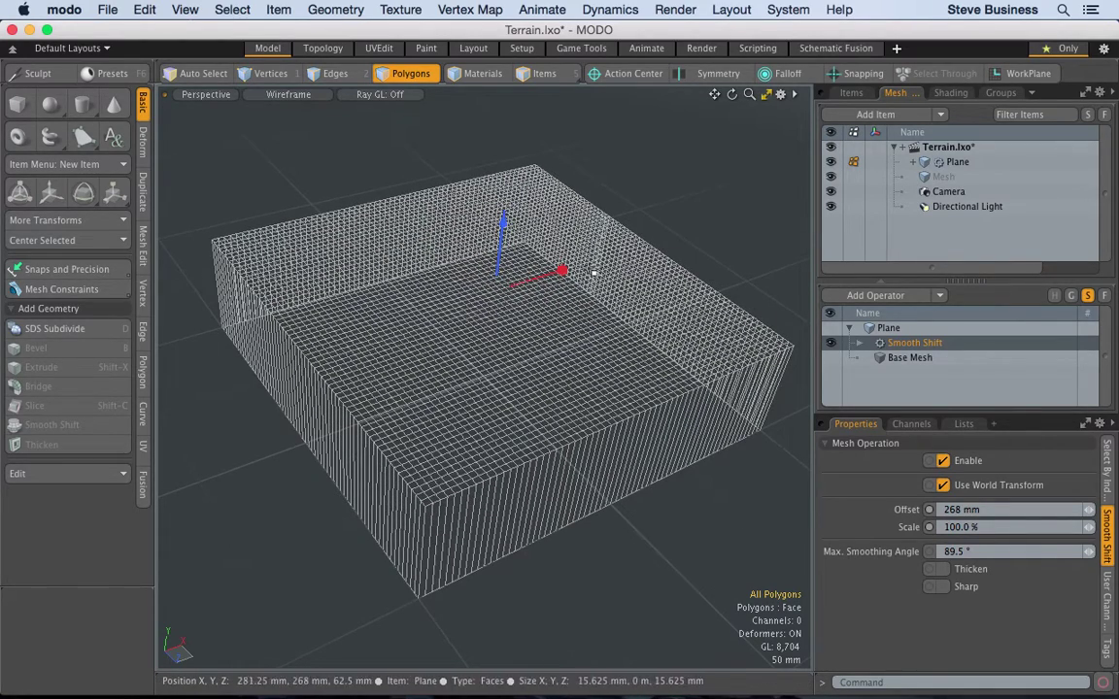
drag(562, 272, 497, 279)
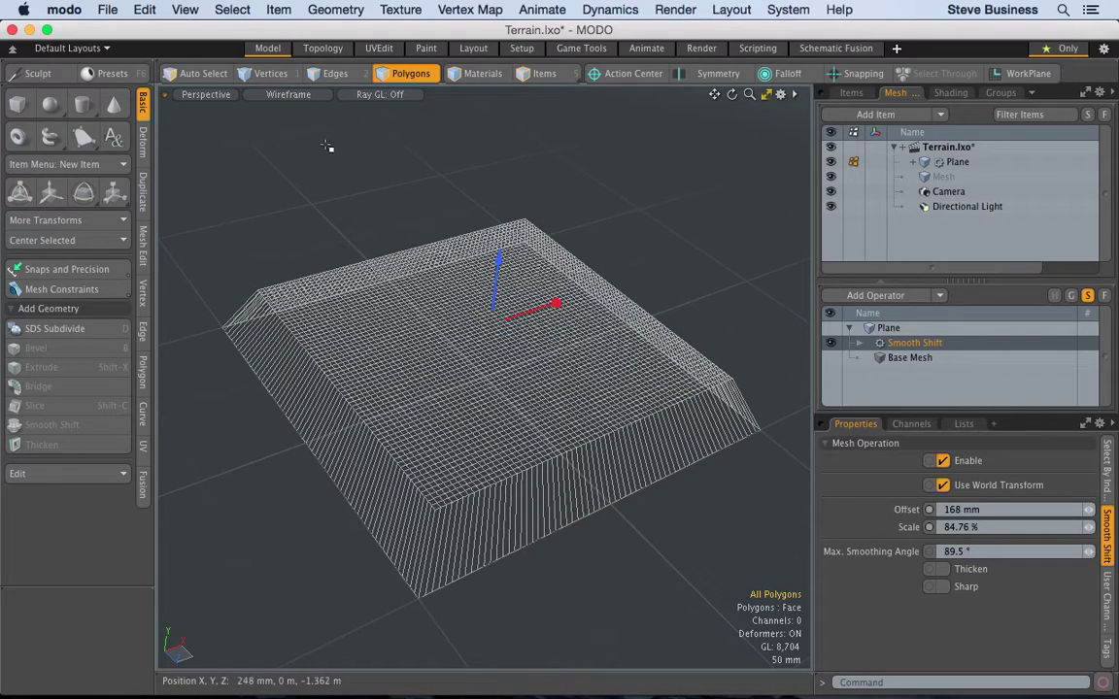
click(288, 94)
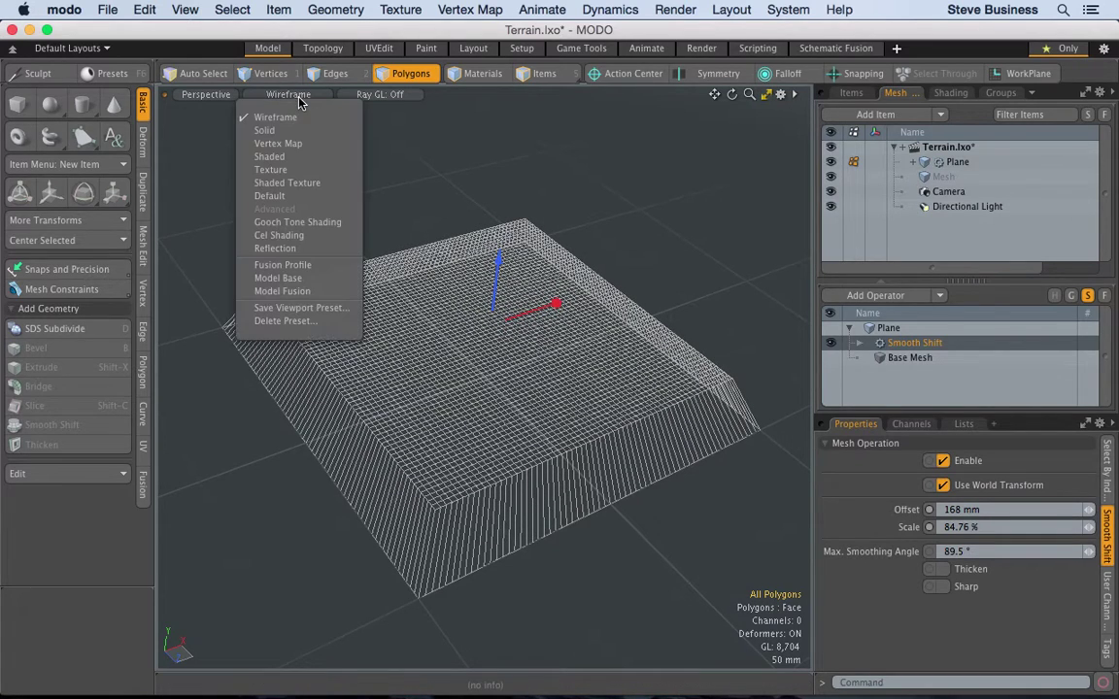
click(341, 221)
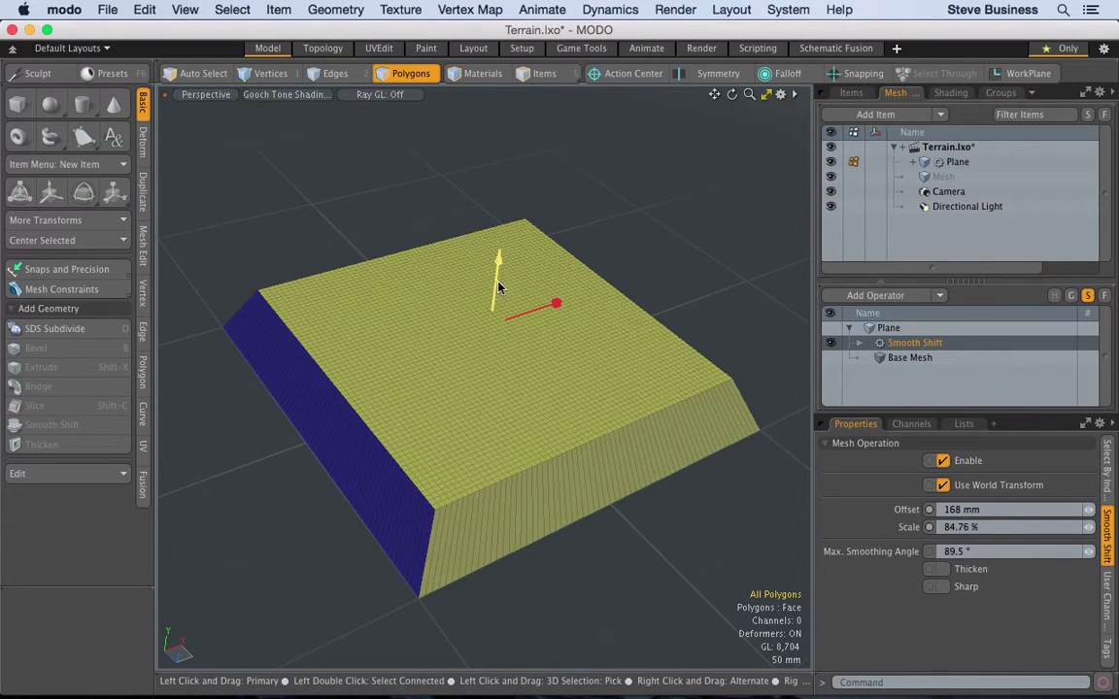
Step: Adjust the Smooth Shift to an offset of about 28 mm and a scale of about 96.28%
drag(498, 287, 490, 325)
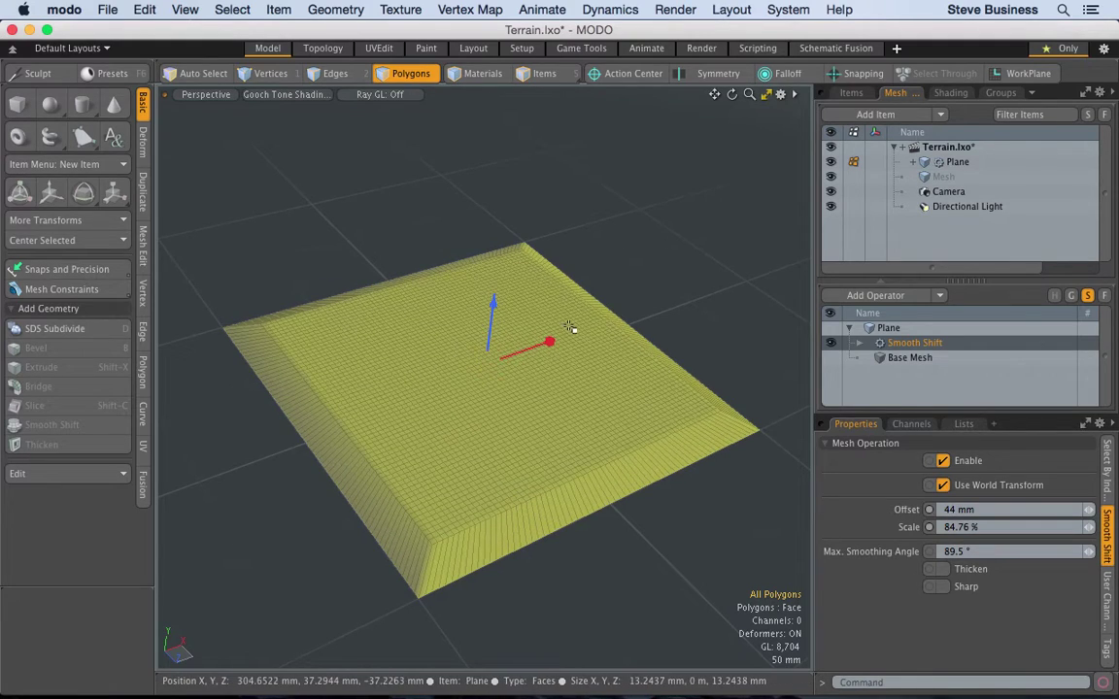
drag(550, 342, 487, 345)
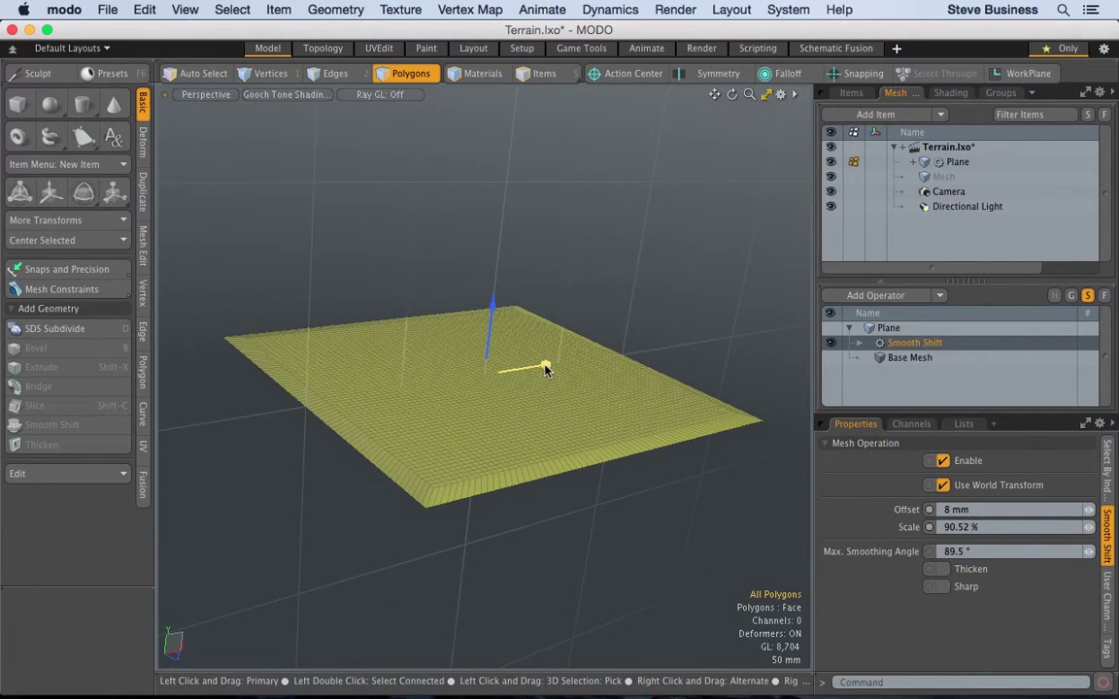
drag(546, 365, 549, 365)
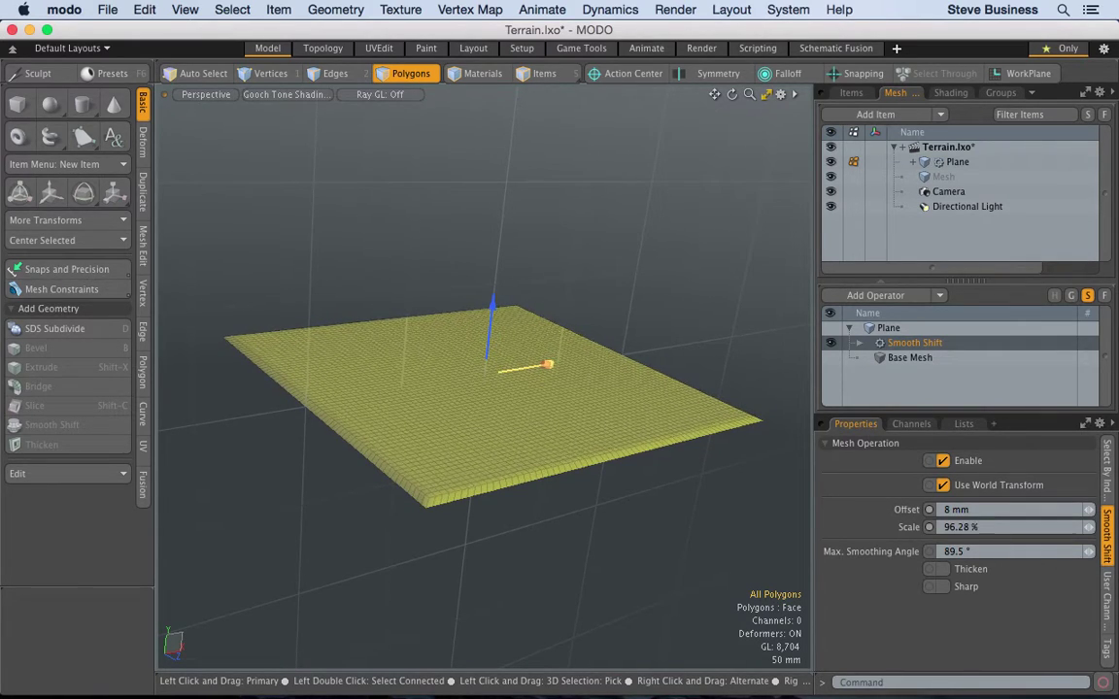
drag(489, 313, 494, 291)
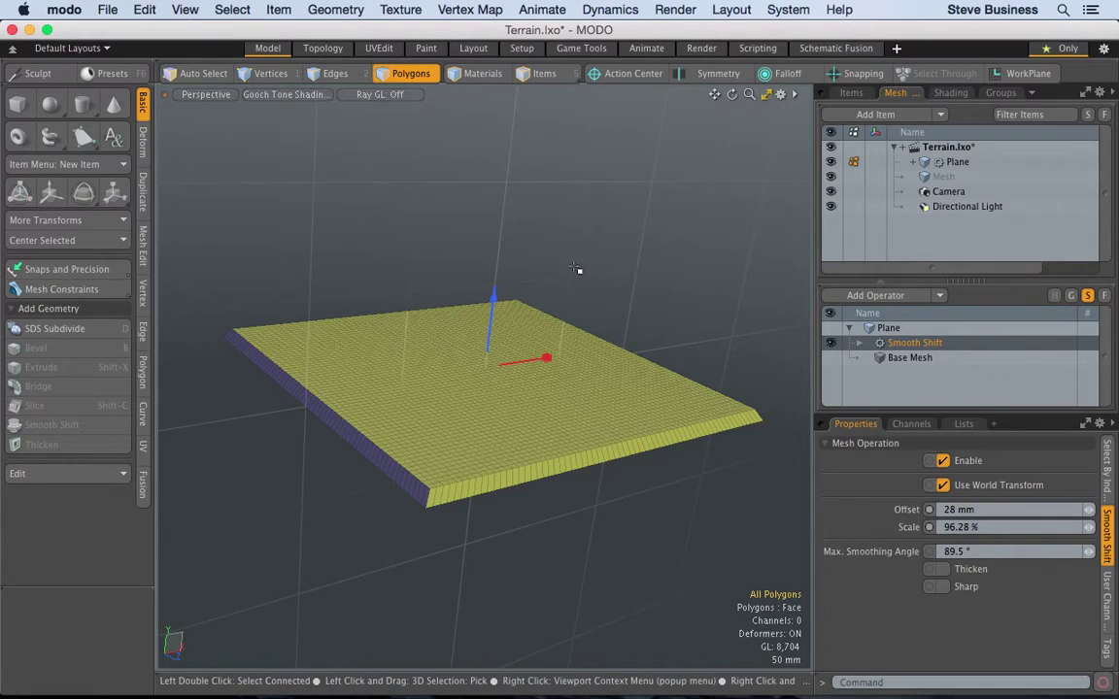
Step: Select all edges of the shifted plane's top surface in Front view, and check the selection in Perspective view
key(1)
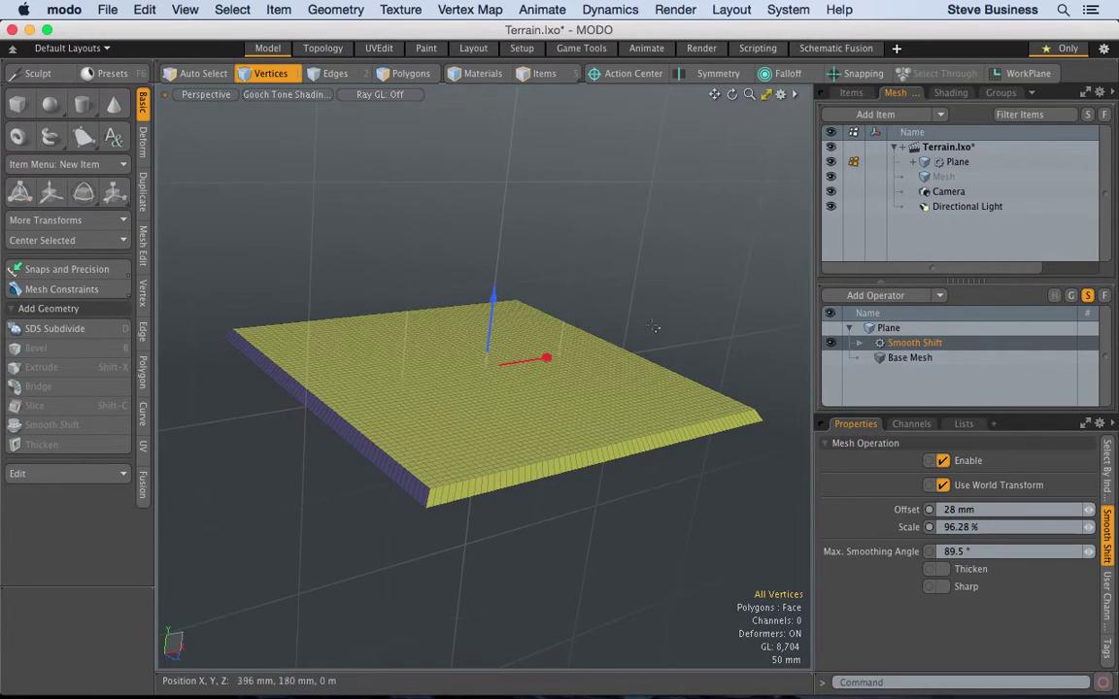
click(411, 73)
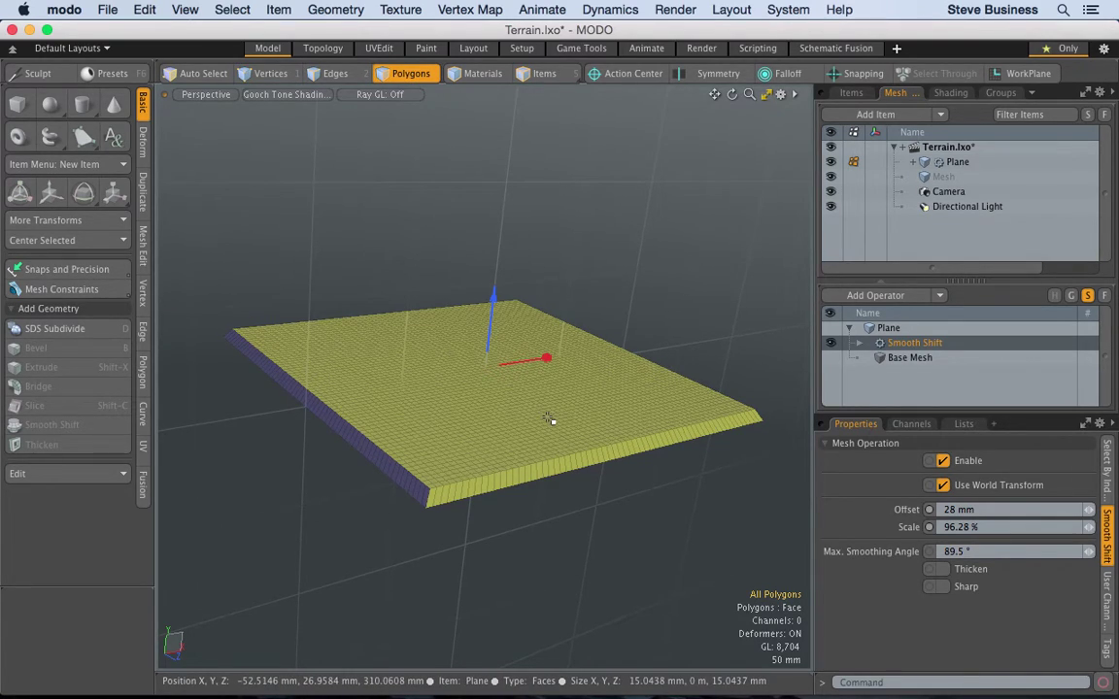
click(221, 95)
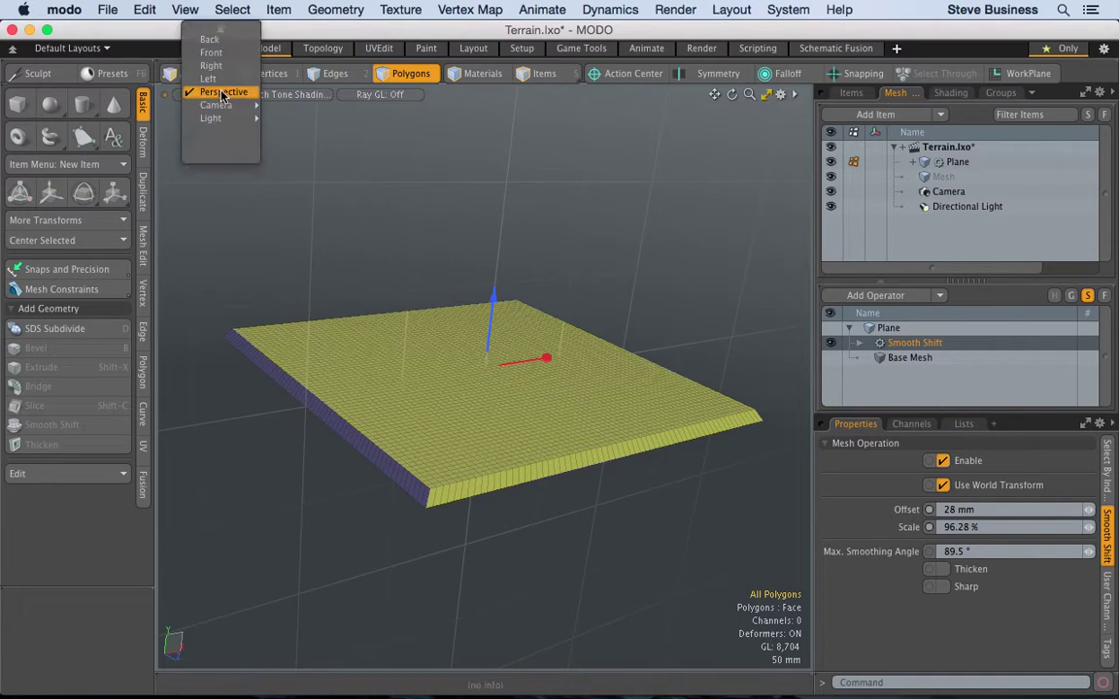
click(211, 52)
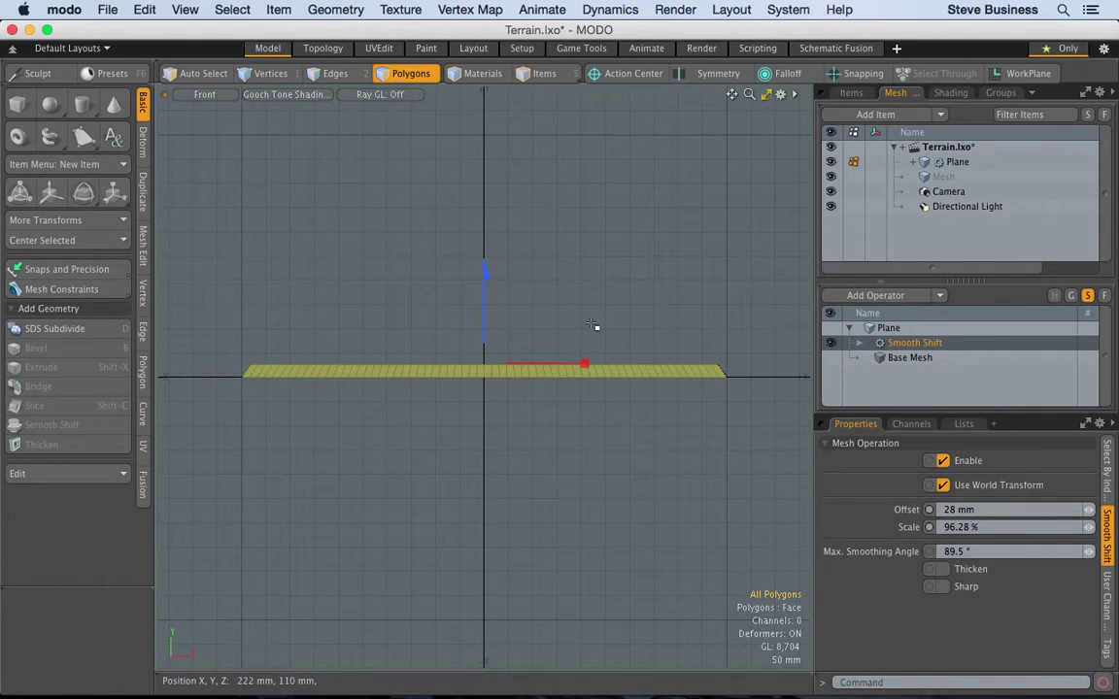
click(335, 73)
key(ctrl)
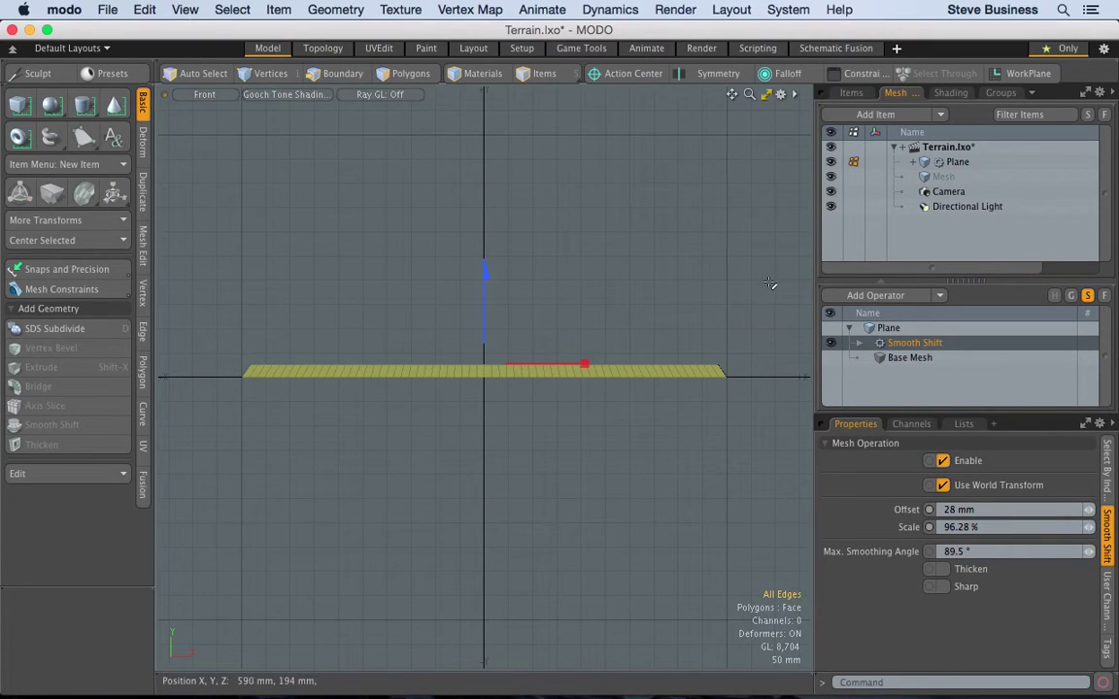
drag(771, 259, 207, 370)
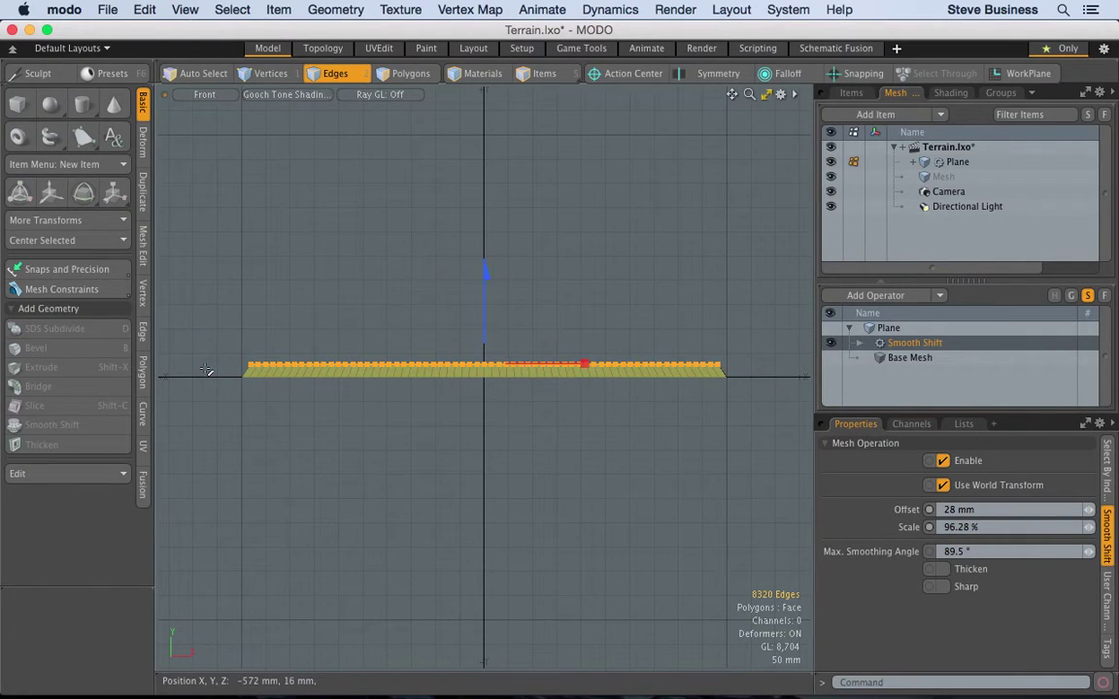
click(206, 97)
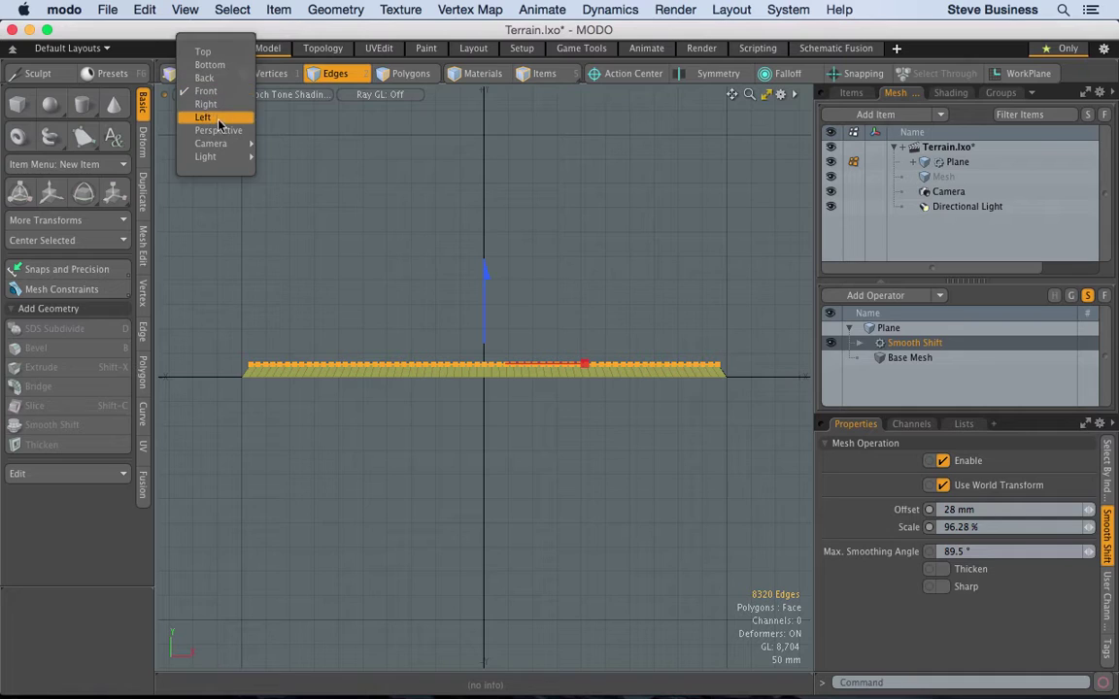
click(206, 129)
alt+drag(319, 259, 270, 296)
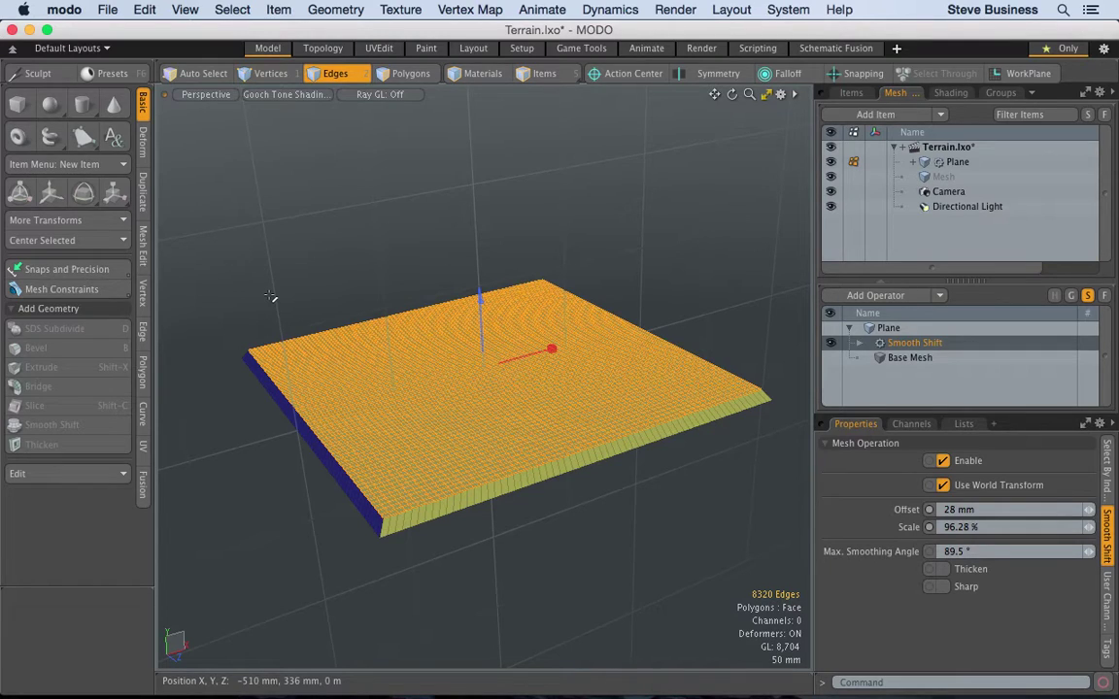
click(940, 296)
mouse_move(937, 316)
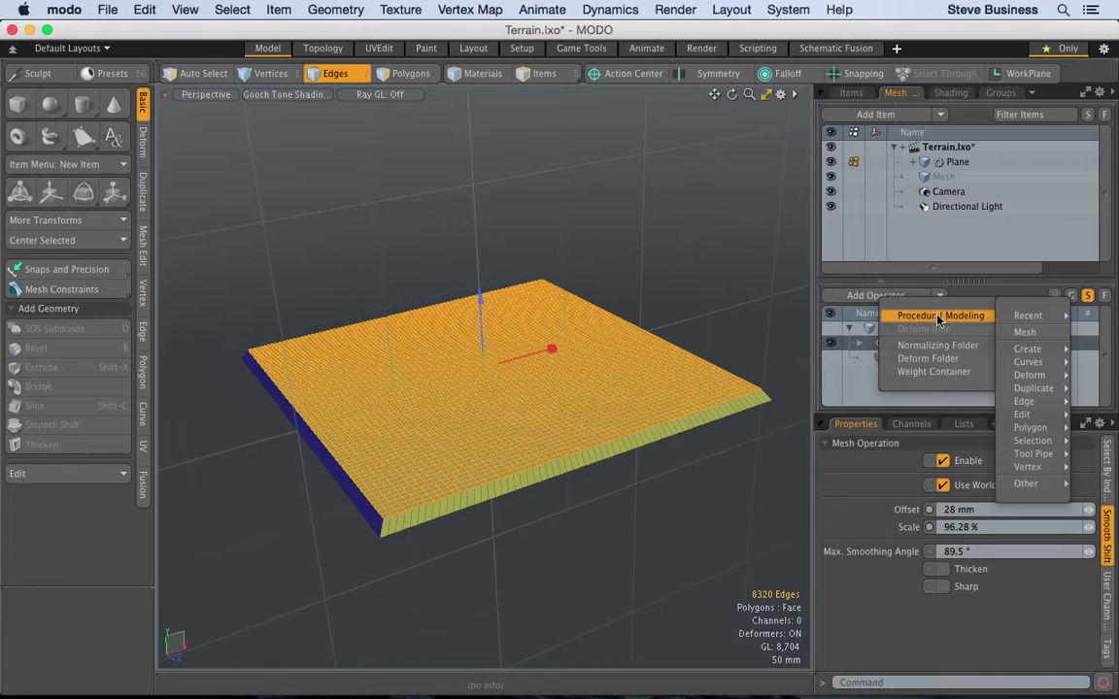
mouse_move(1039, 428)
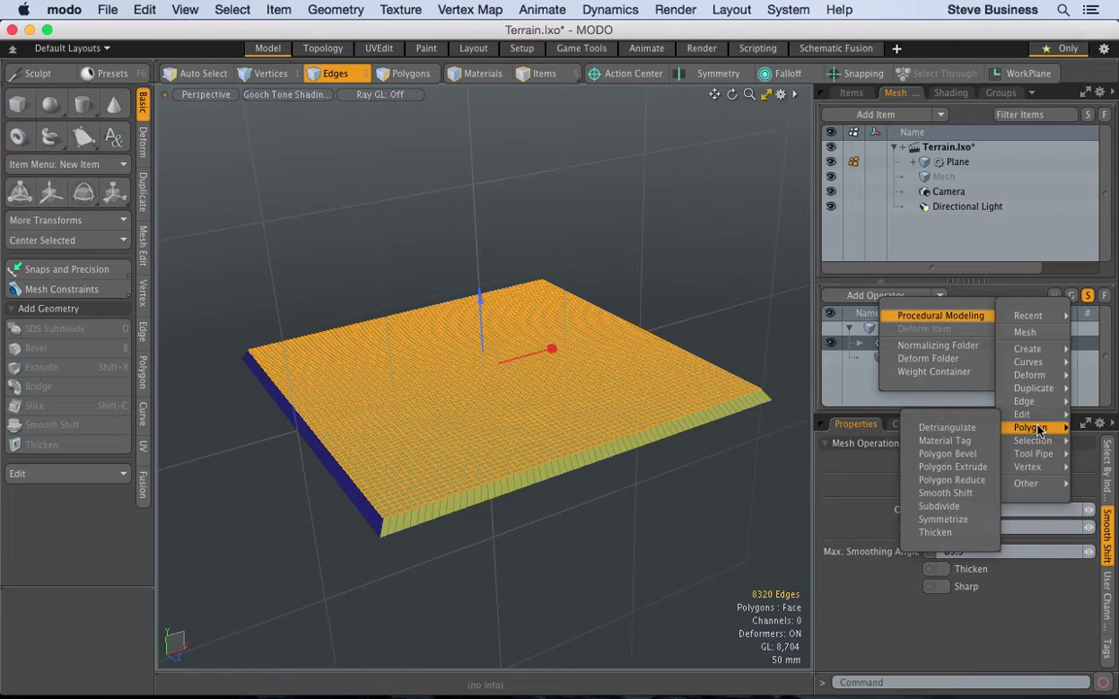
click(944, 412)
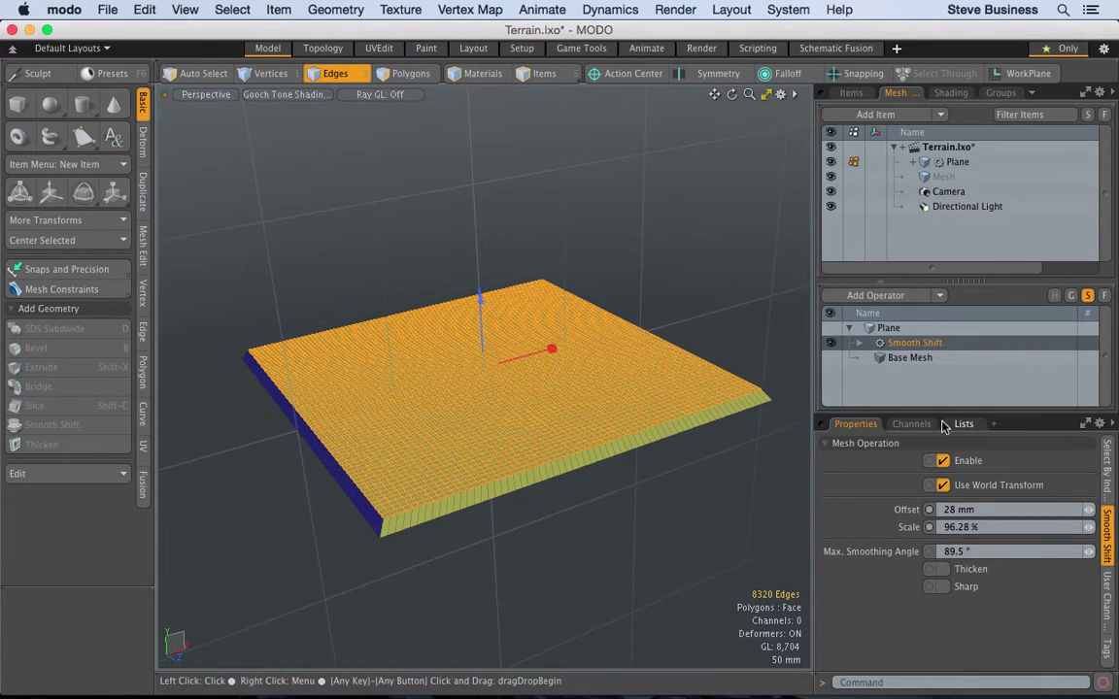
Step: Enlarge the properties area below the mesh operator list and switch back to polygon selection
drag(943, 413, 943, 356)
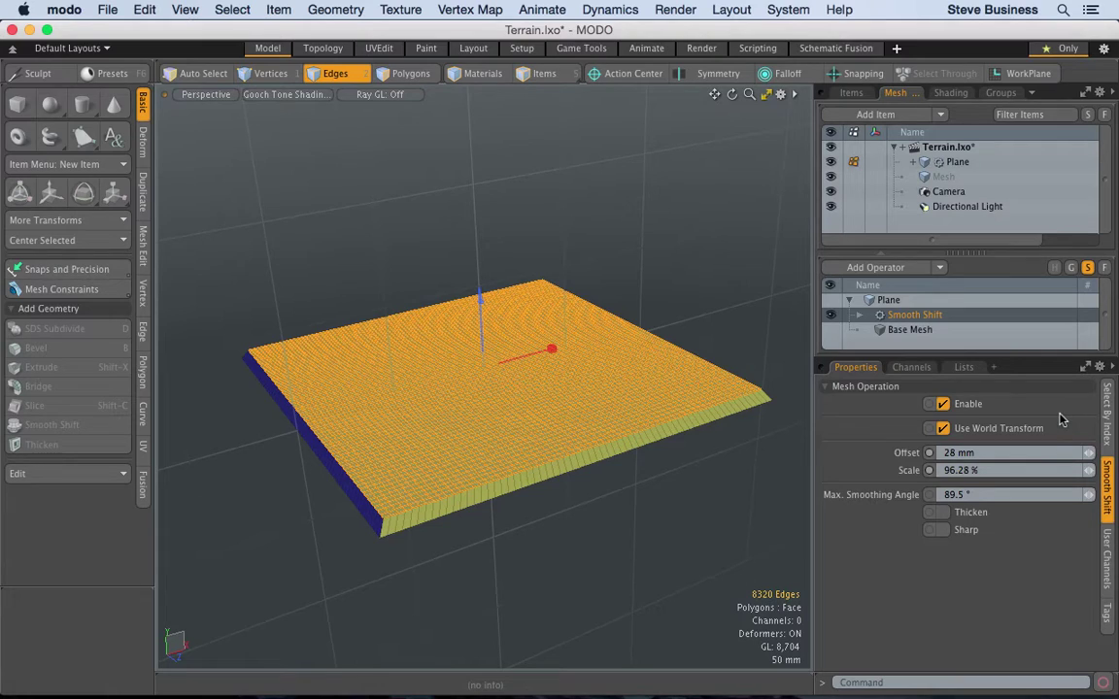
key(1)
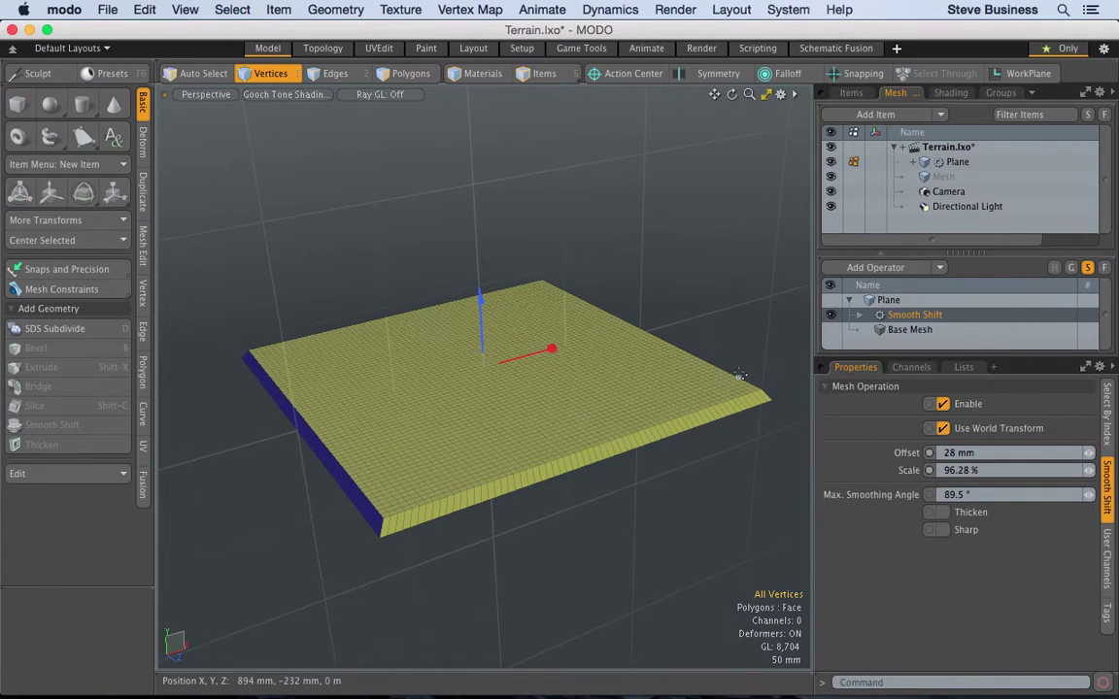
key(3)
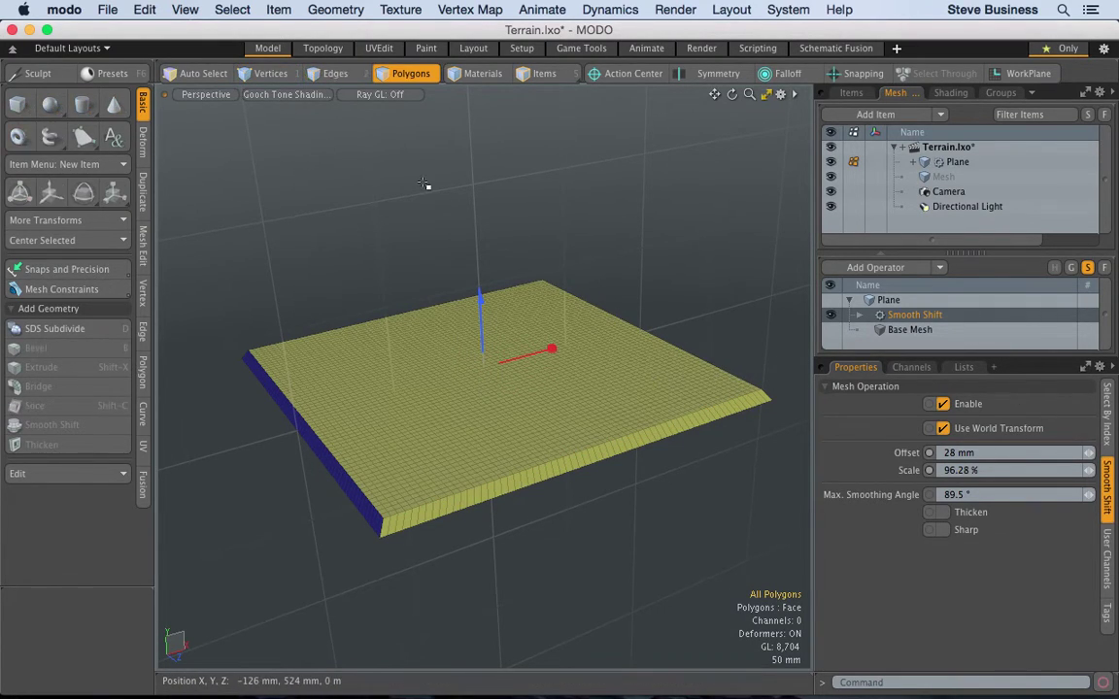
Step: Return to Front view and reselect the edges along the top surface of the shifted plane
click(216, 94)
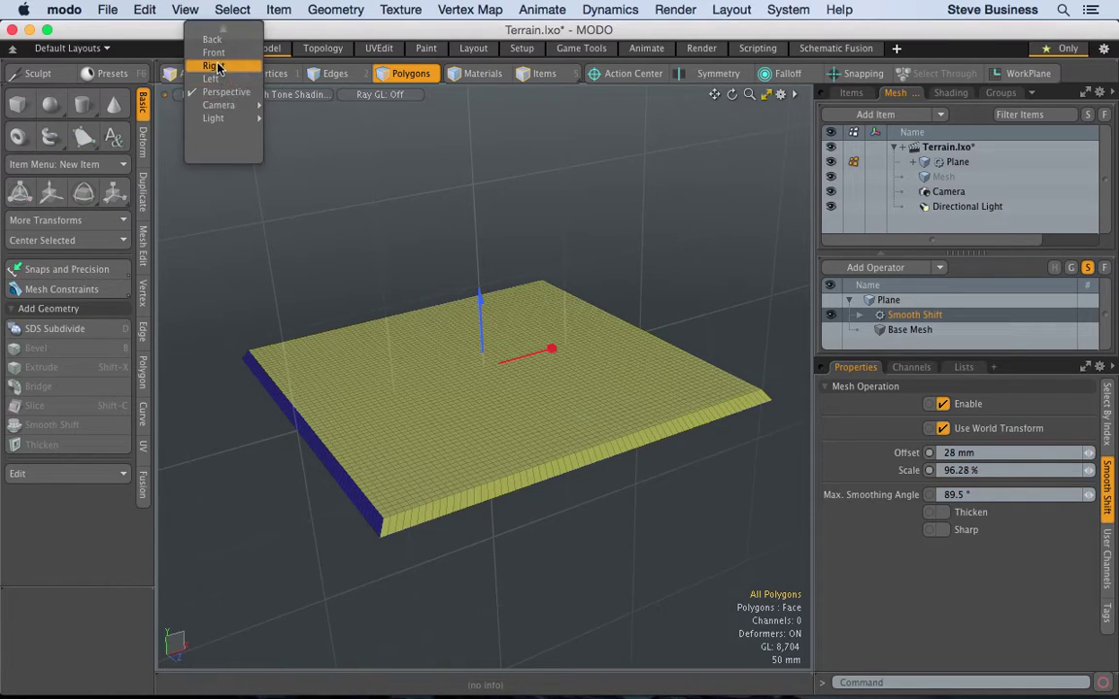
click(213, 52)
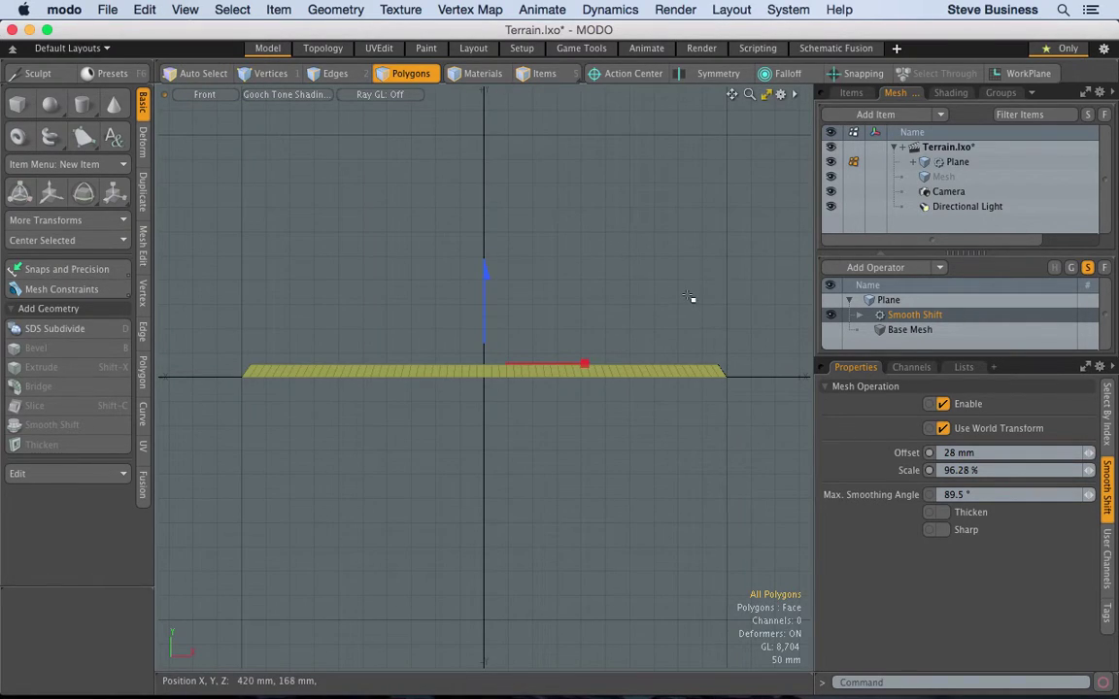
key(1)
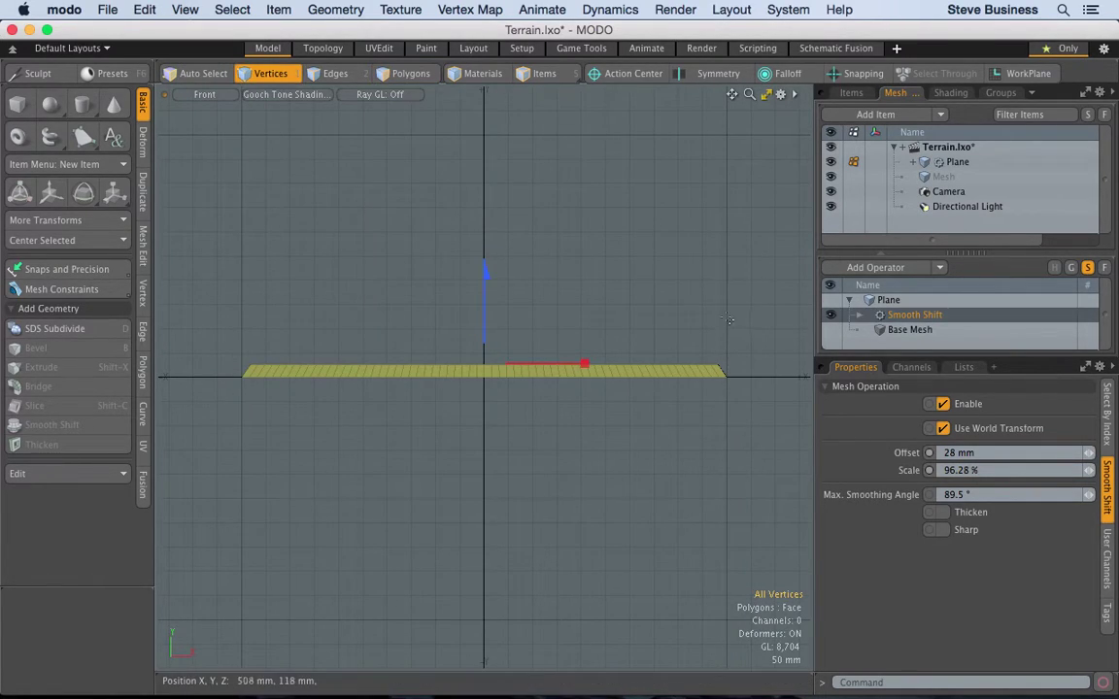
click(335, 73)
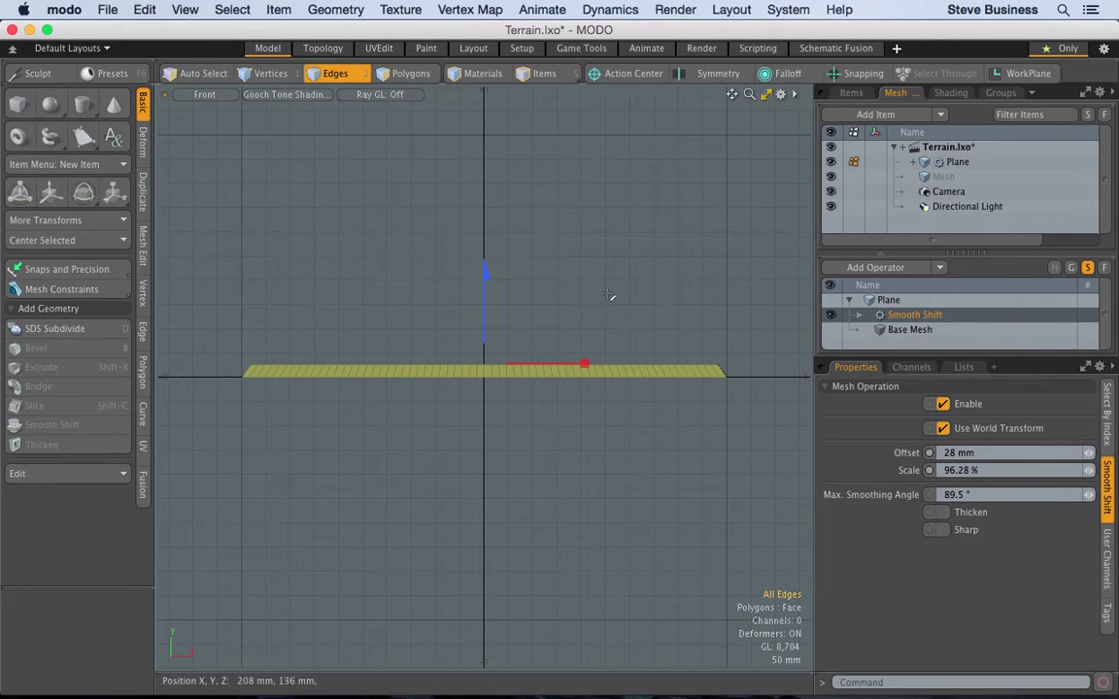
key(ctrl)
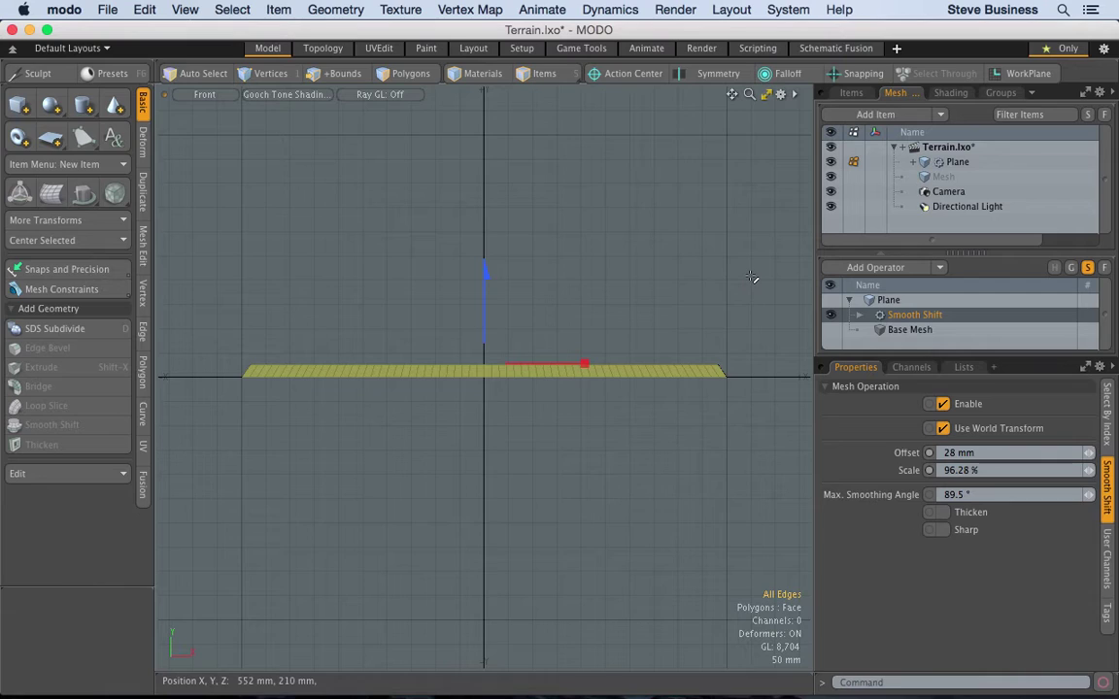
key(ctrl)
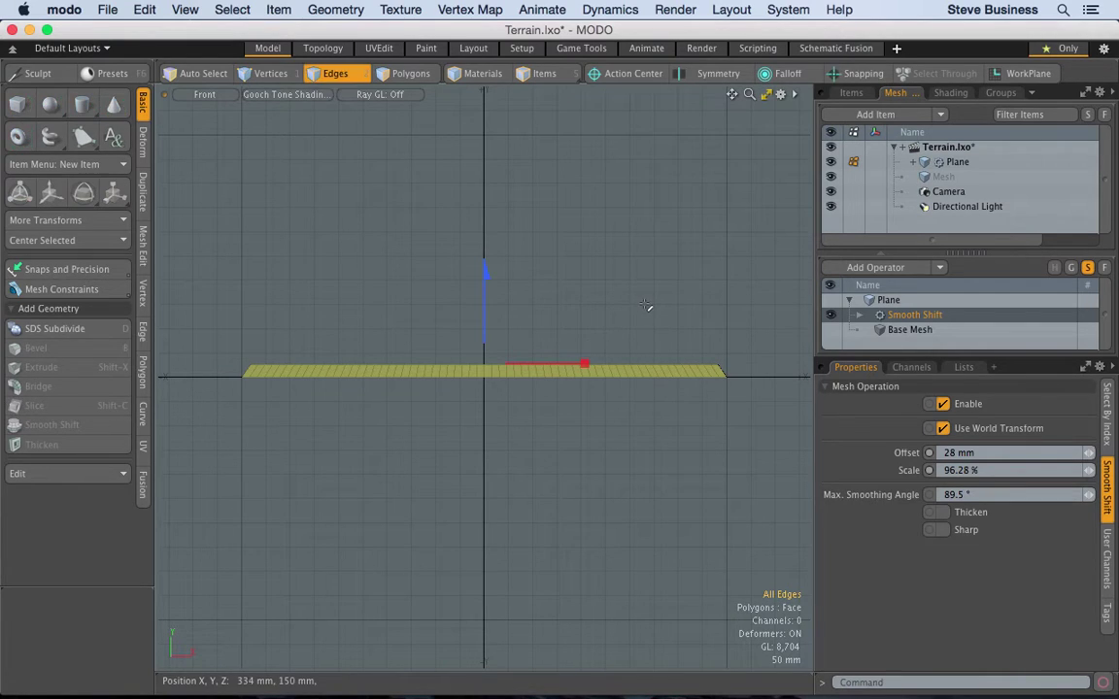
key(alt)
alt+drag(745, 262, 716, 246)
right_drag(710, 244, 200, 356)
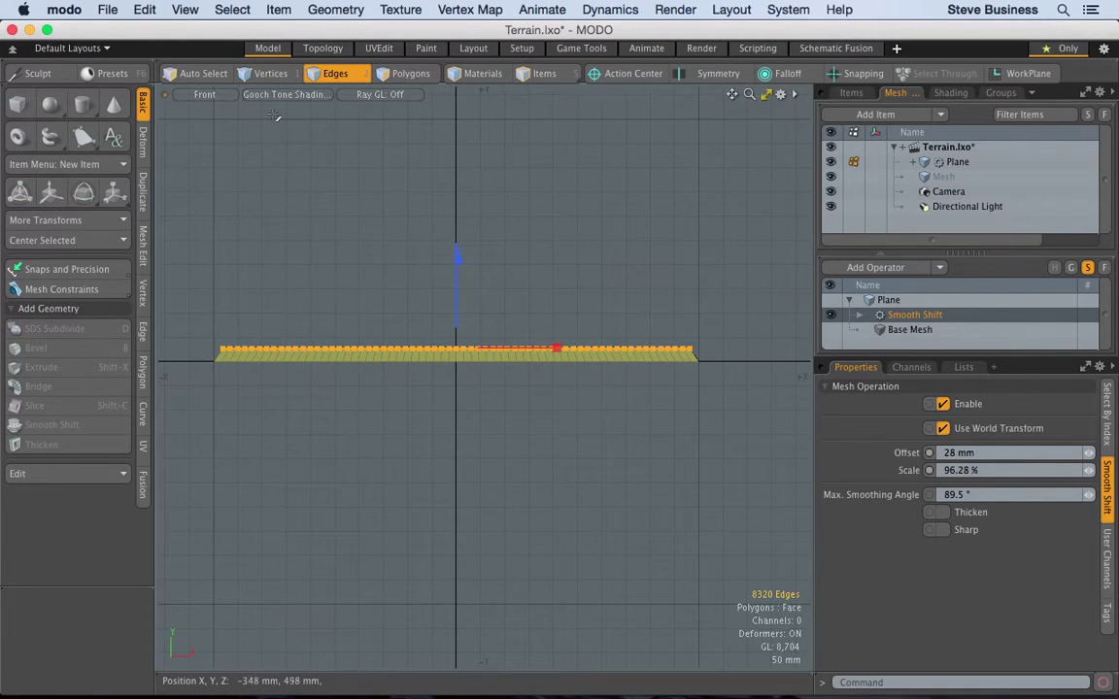
Step: Select only the polygons of the plane's top surface, and inspect them in Perspective view
click(409, 73)
right_drag(744, 217, 197, 357)
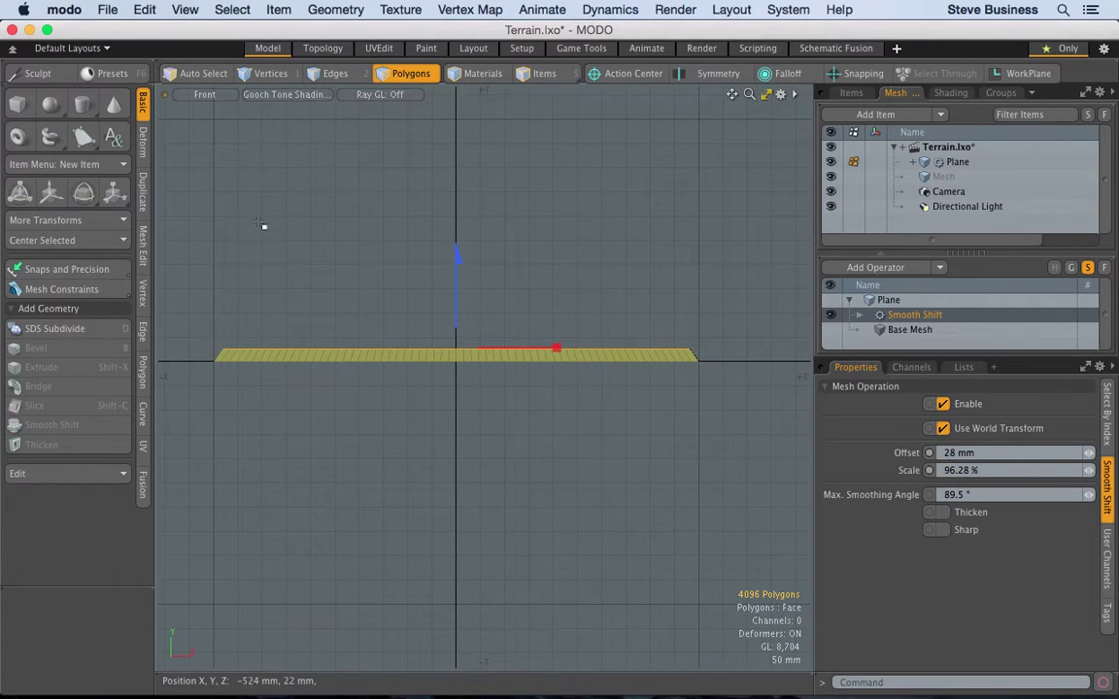
click(218, 99)
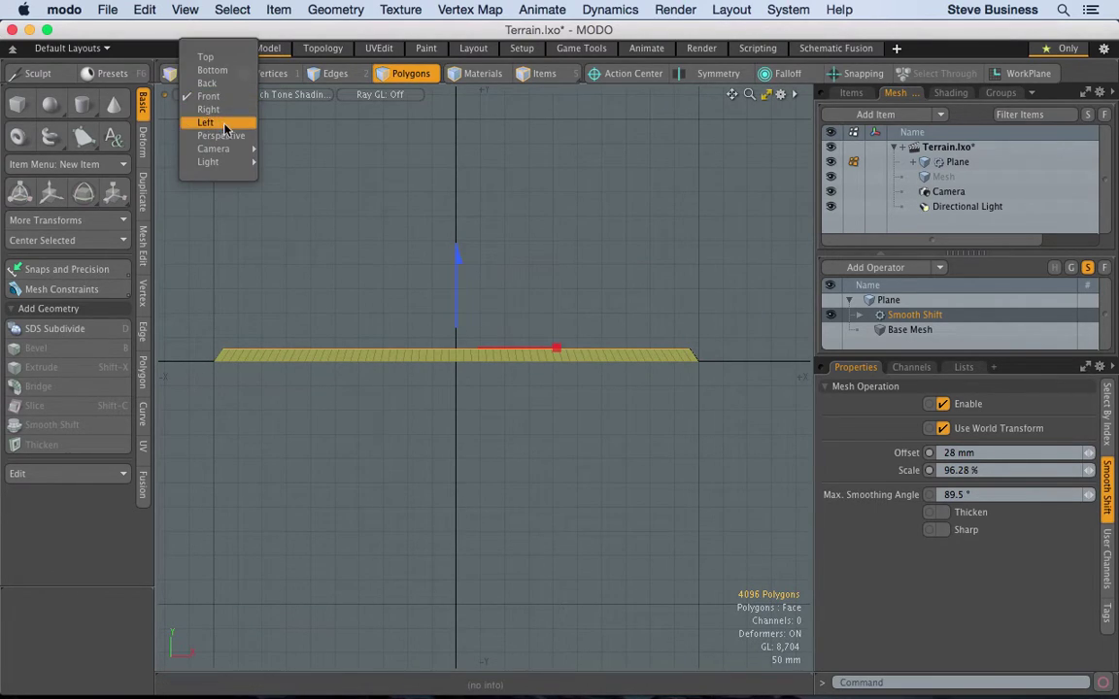
click(206, 121)
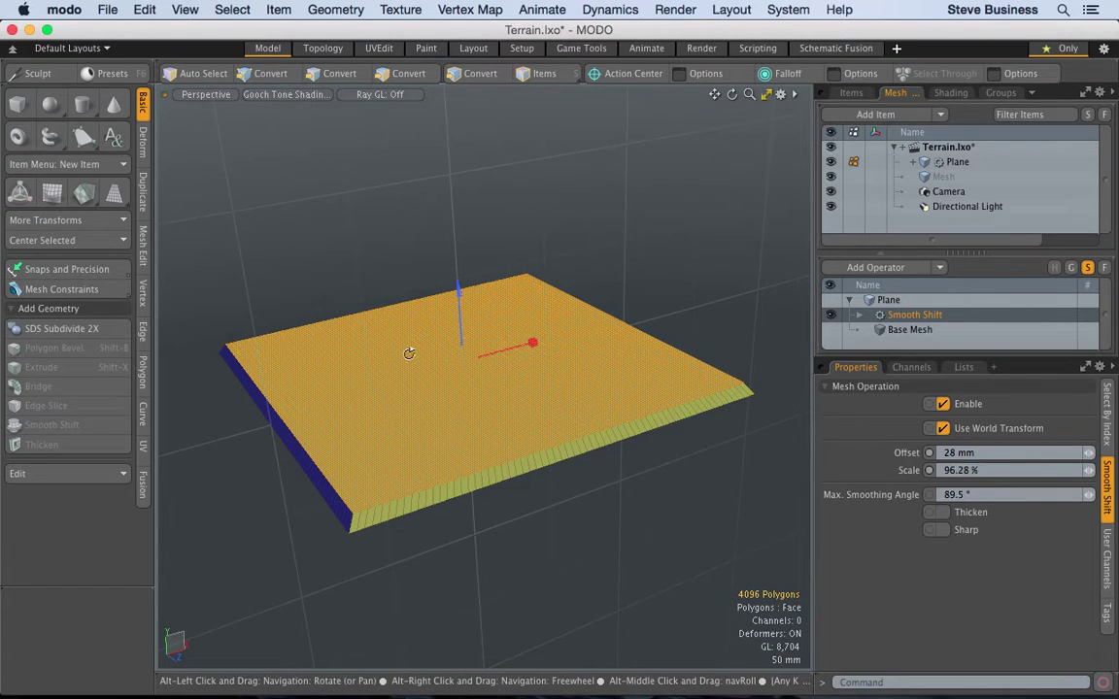
alt+drag(416, 352, 683, 375)
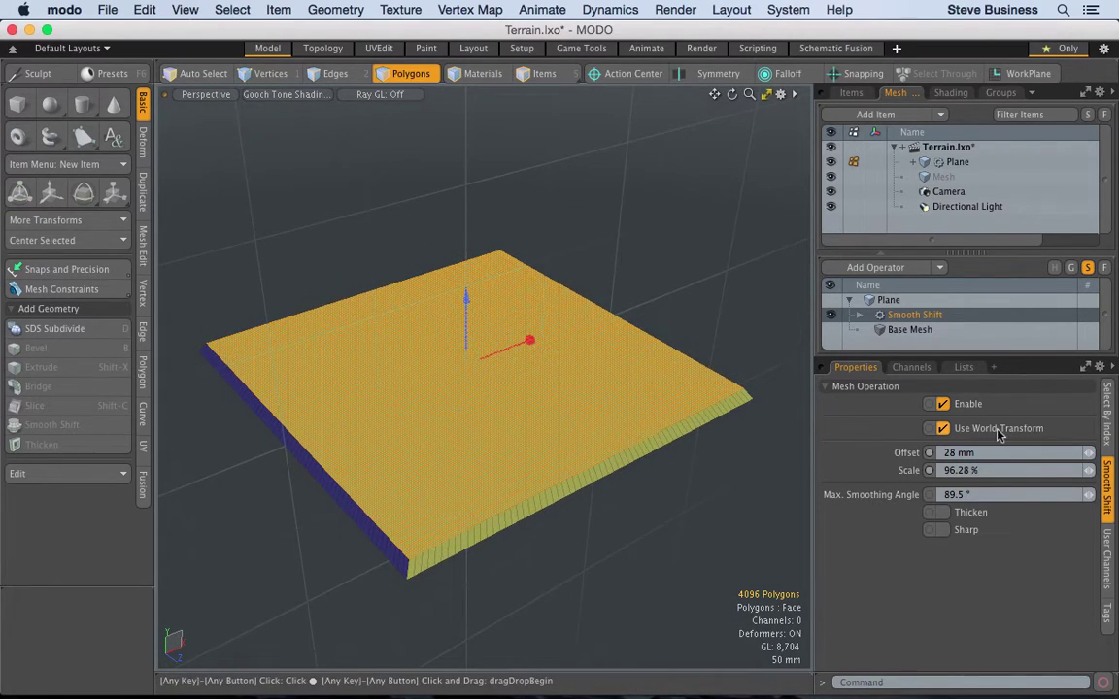
Step: Add a procedural Polygon Bevel operation for the selected top polygons above the Smooth Shift
click(941, 267)
mouse_move(946, 283)
mouse_move(1021, 362)
mouse_move(1038, 399)
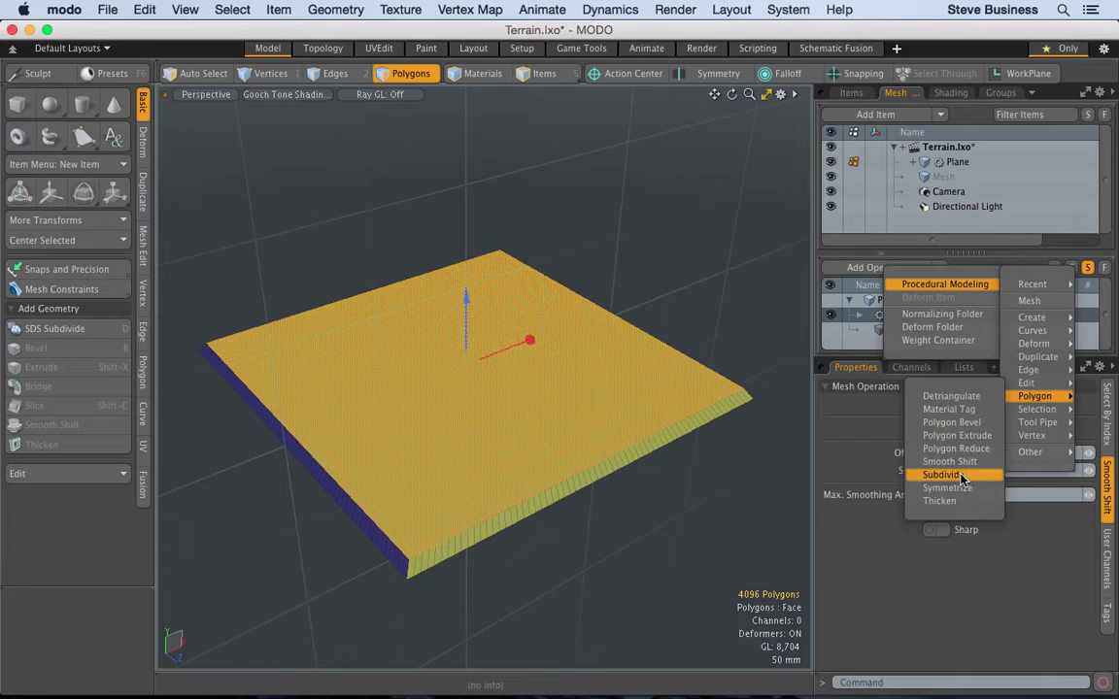
click(967, 426)
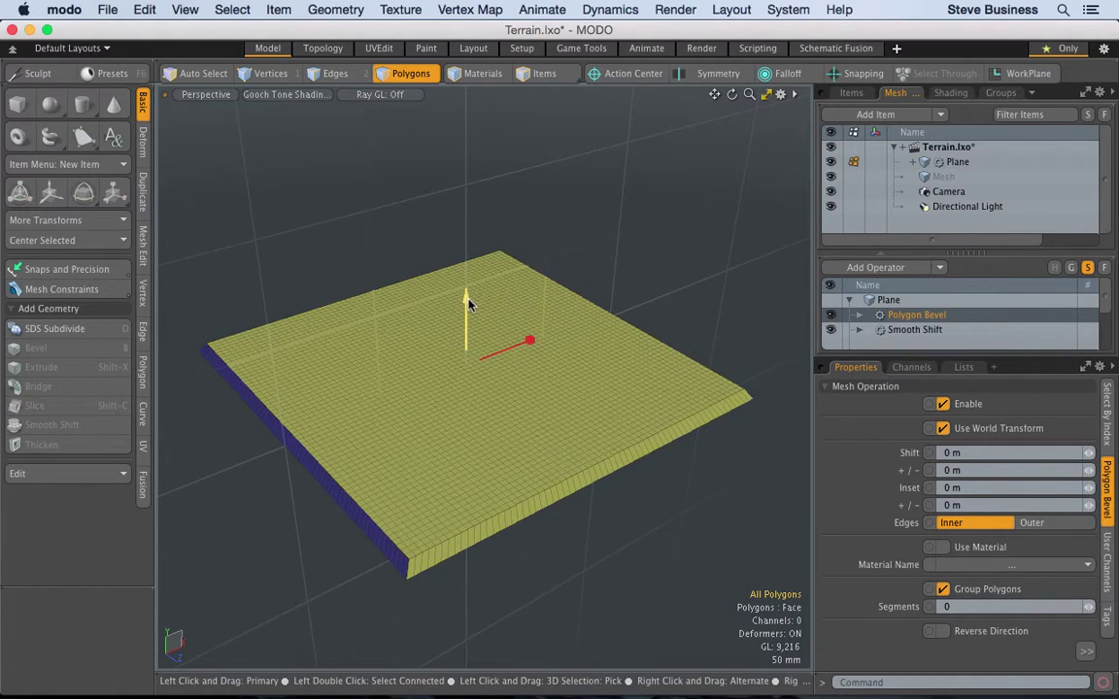
Step: Bevel the top polygons with about 56 mm shift and 13.2 mm inset, and turn off Group Polygons
mouse_move(466, 301)
mouse_down()
mouse_move(466, 243)
mouse_move(466, 281)
mouse_up()
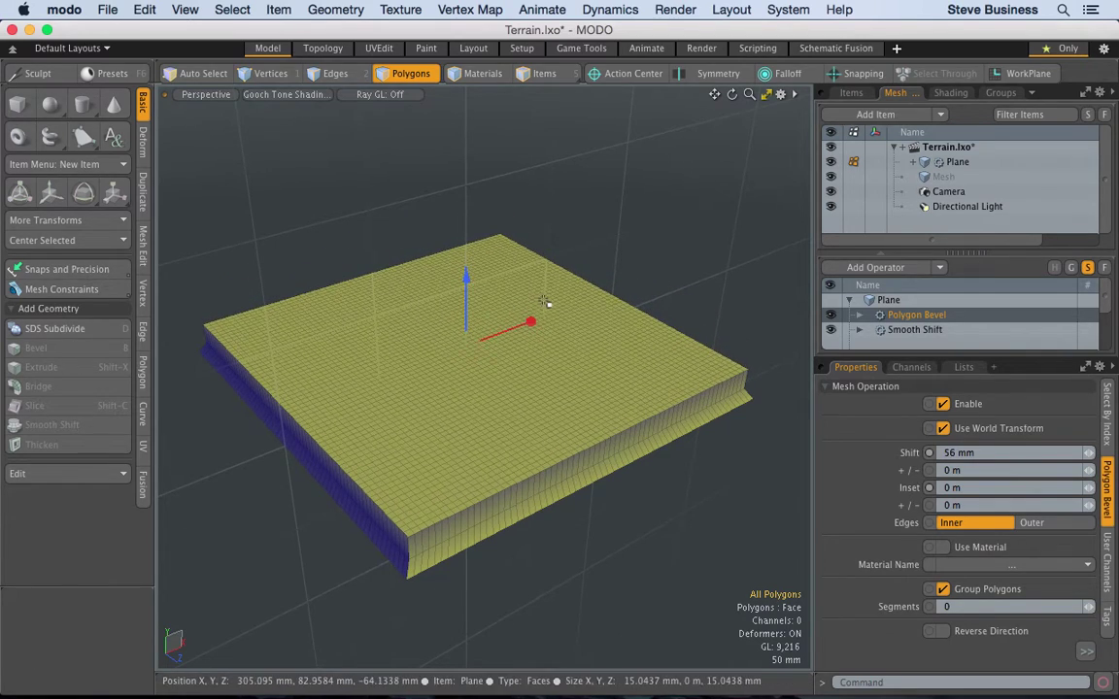
mouse_move(529, 322)
mouse_down()
mouse_move(549, 322)
mouse_move(522, 321)
mouse_up()
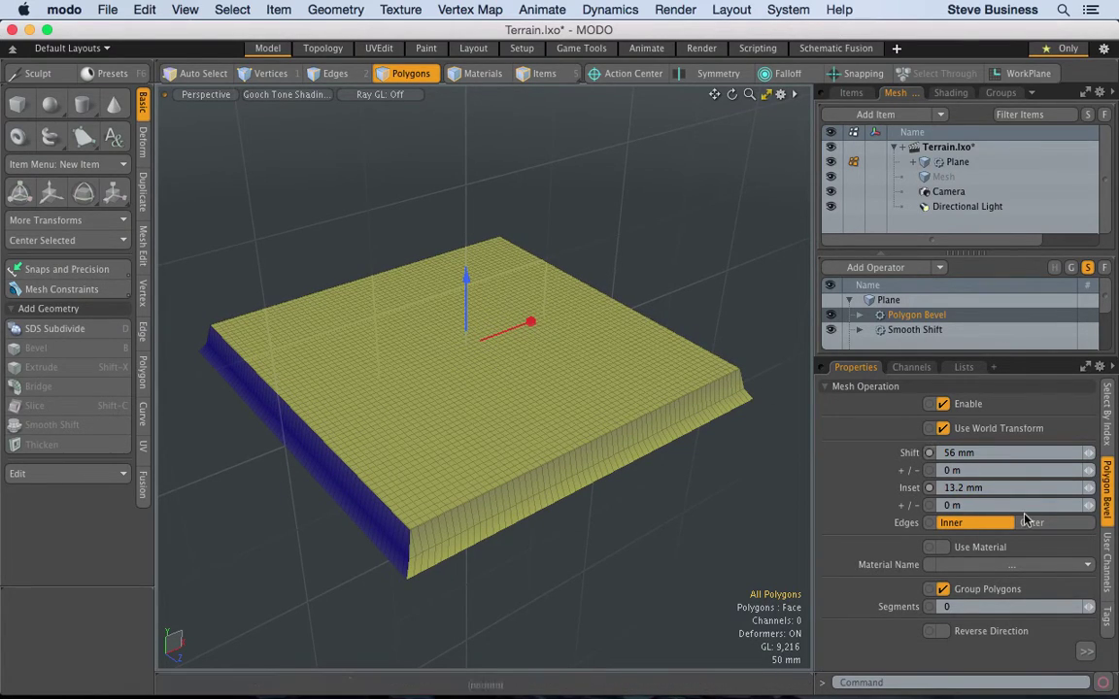
click(943, 590)
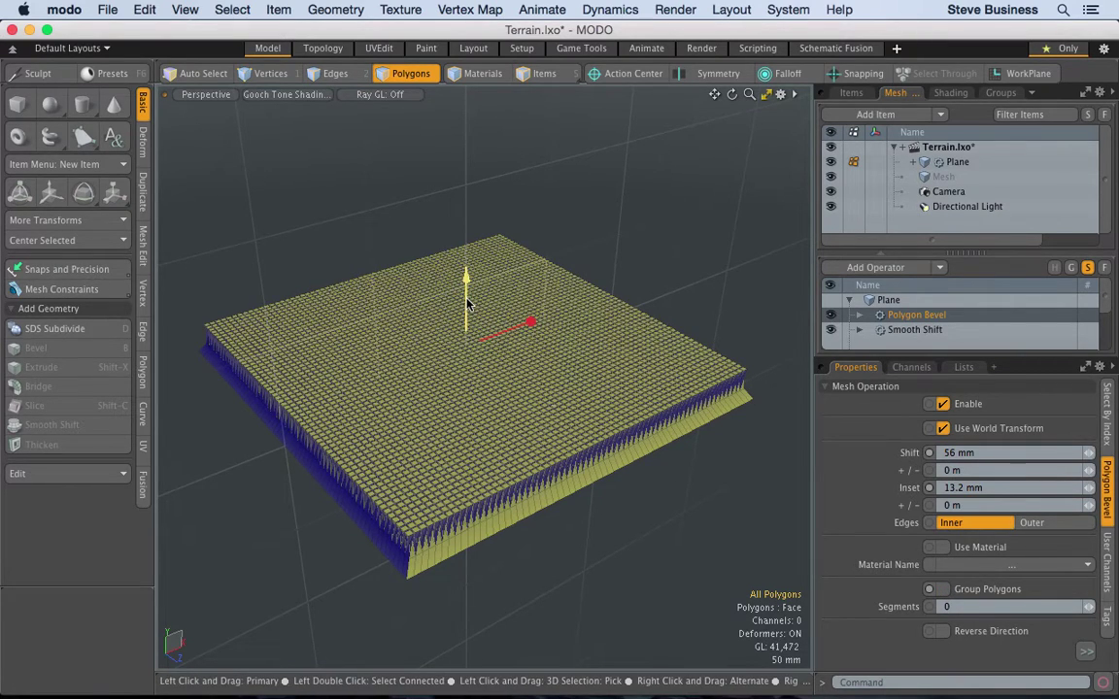
Step: Reshape the ungrouped Polygon Bevel to an inset of about 4.4 mm and a shift of about 380 mm
drag(467, 304, 467, 186)
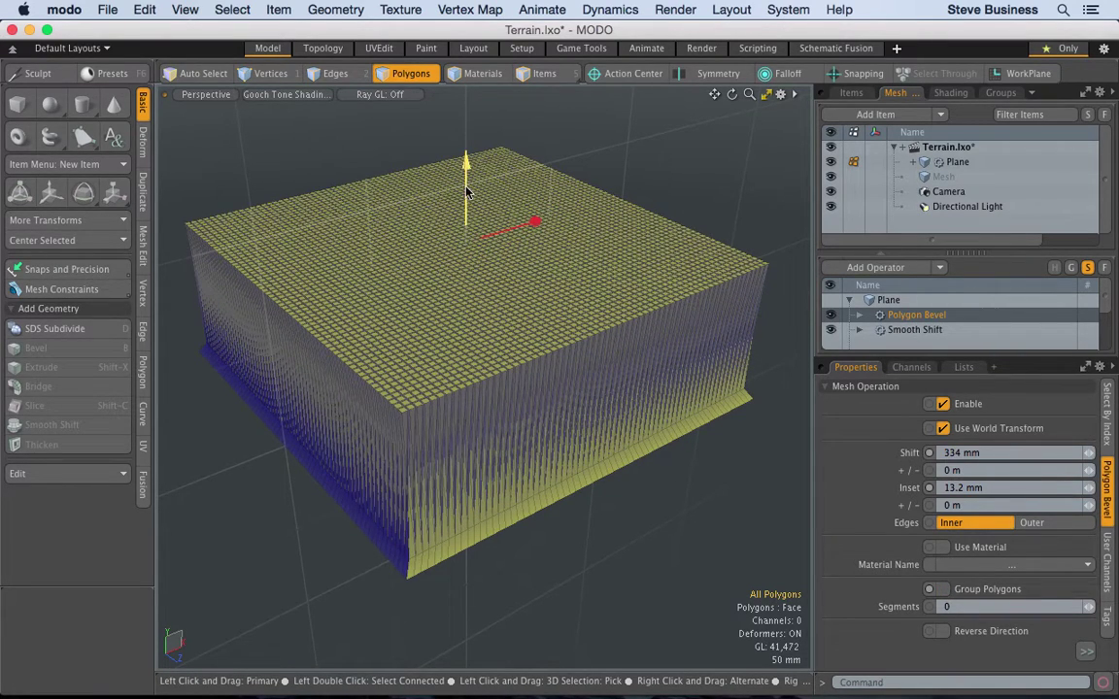
mouse_move(539, 226)
mouse_down()
mouse_move(466, 245)
mouse_move(524, 228)
mouse_move(464, 237)
mouse_move(465, 227)
mouse_move(536, 221)
mouse_move(464, 225)
mouse_move(536, 222)
mouse_up()
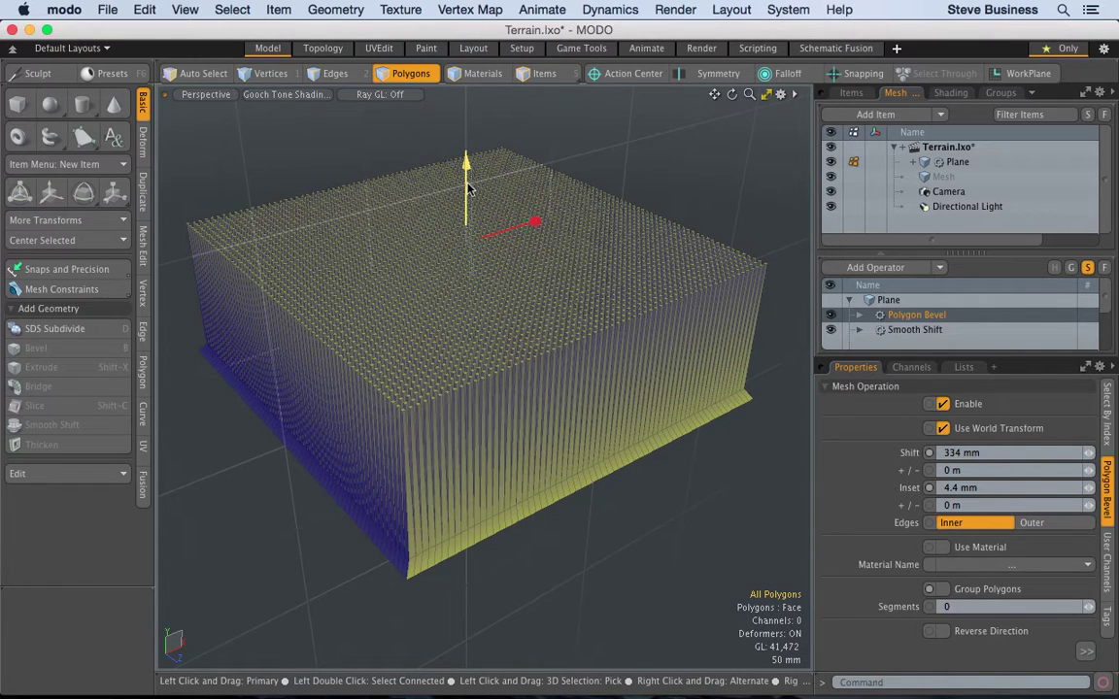
drag(466, 163, 466, 273)
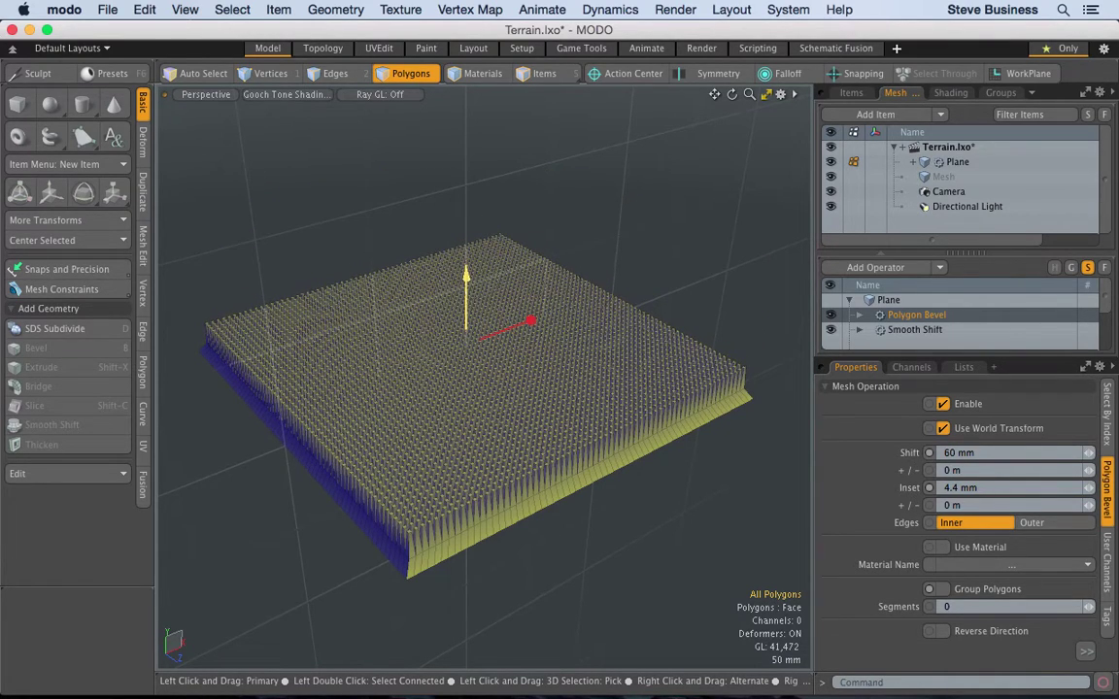
alt+drag(358, 305, 362, 242)
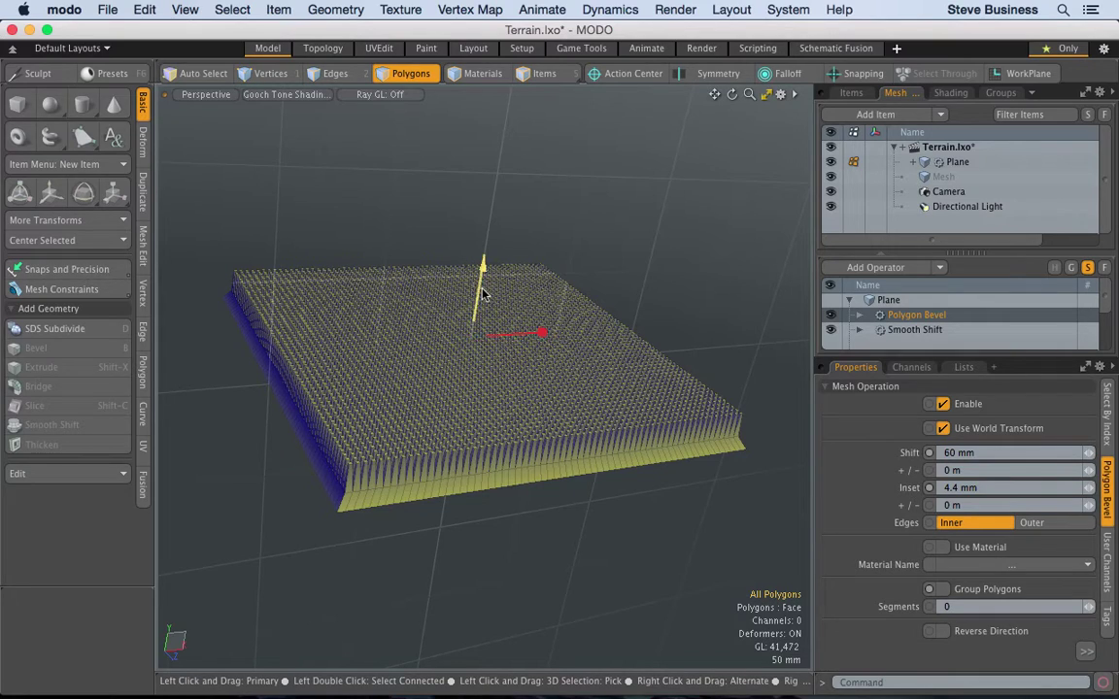
drag(482, 294, 498, 170)
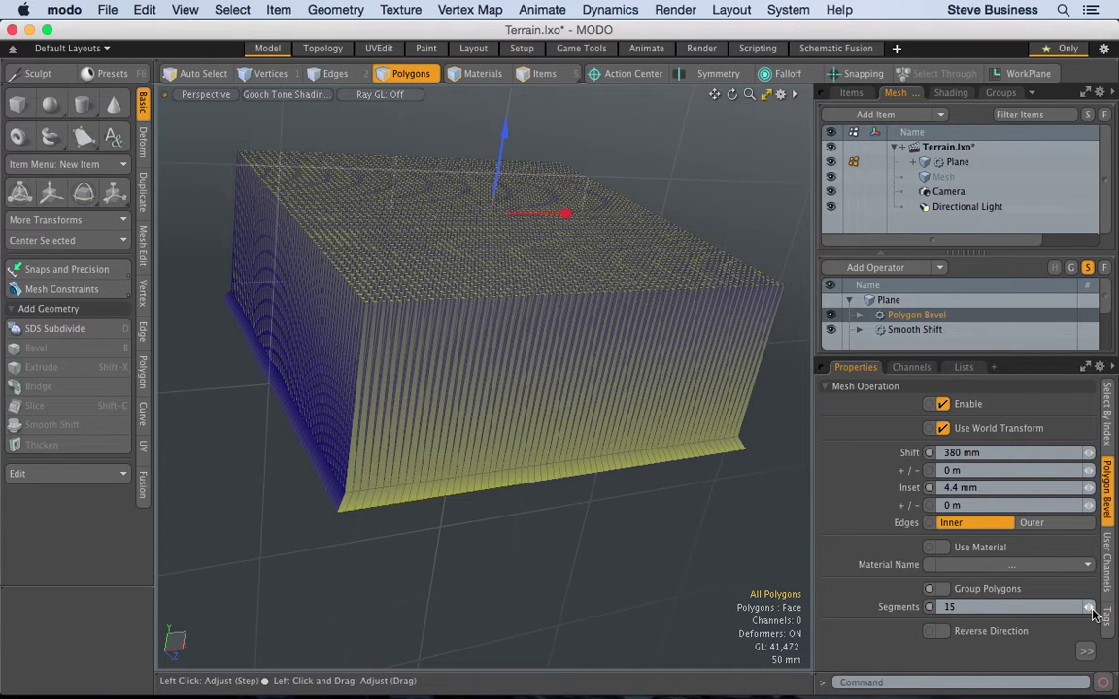
Step: Set the Polygon Bevel to 16 segments and lower its shift to about 262 mm
click(1089, 607)
click(497, 186)
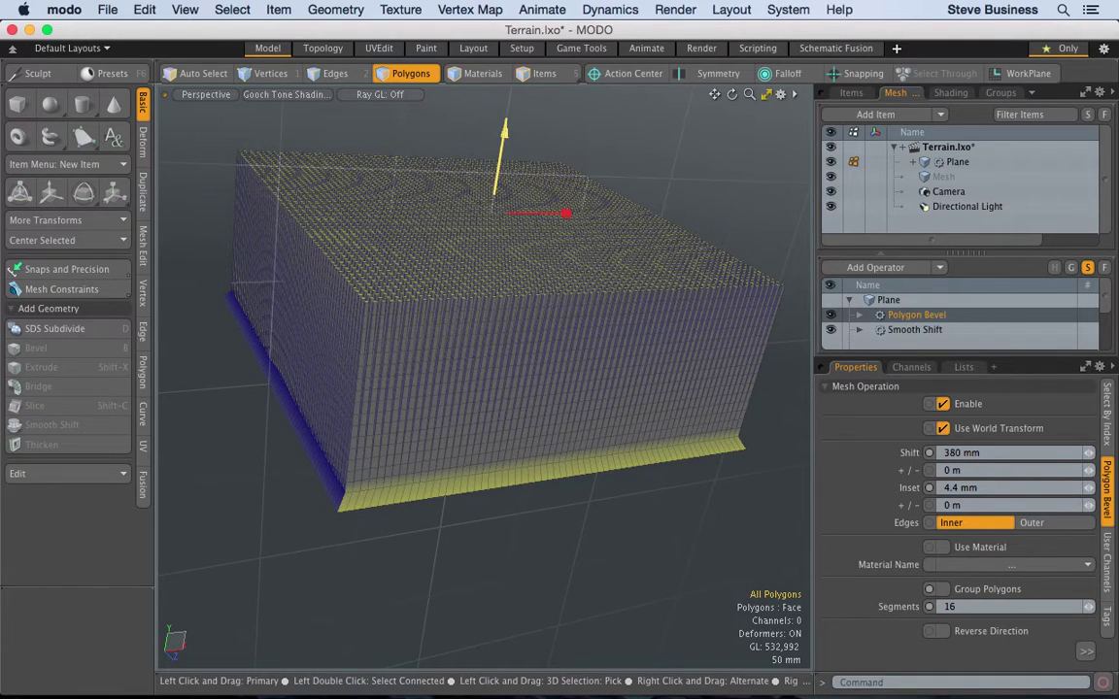
drag(499, 166, 364, 68)
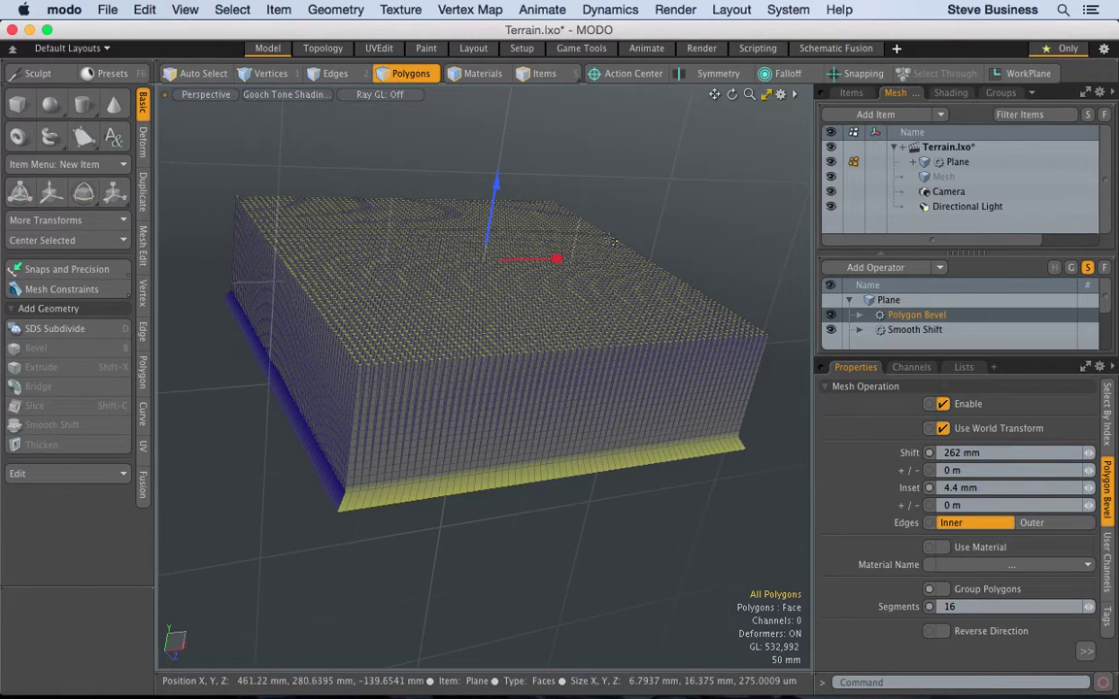
Step: Try to box-select the top rows of the beveled columns in shaded Front view, and check the selection in Perspective view
key(1)
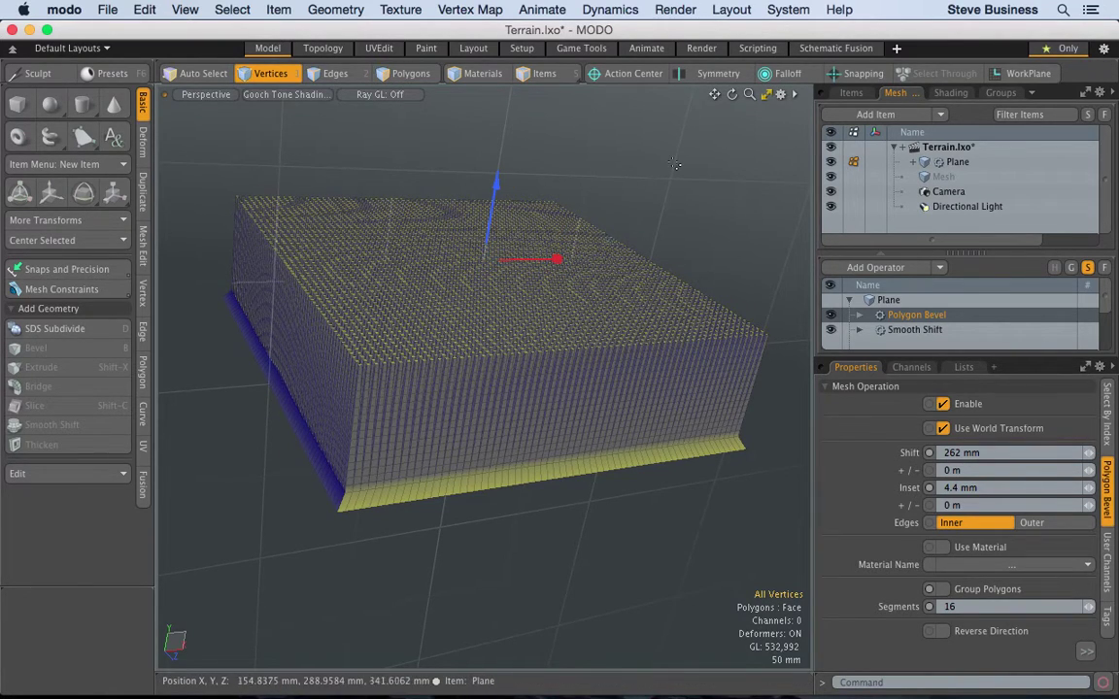
drag(749, 94, 806, 121)
key(a)
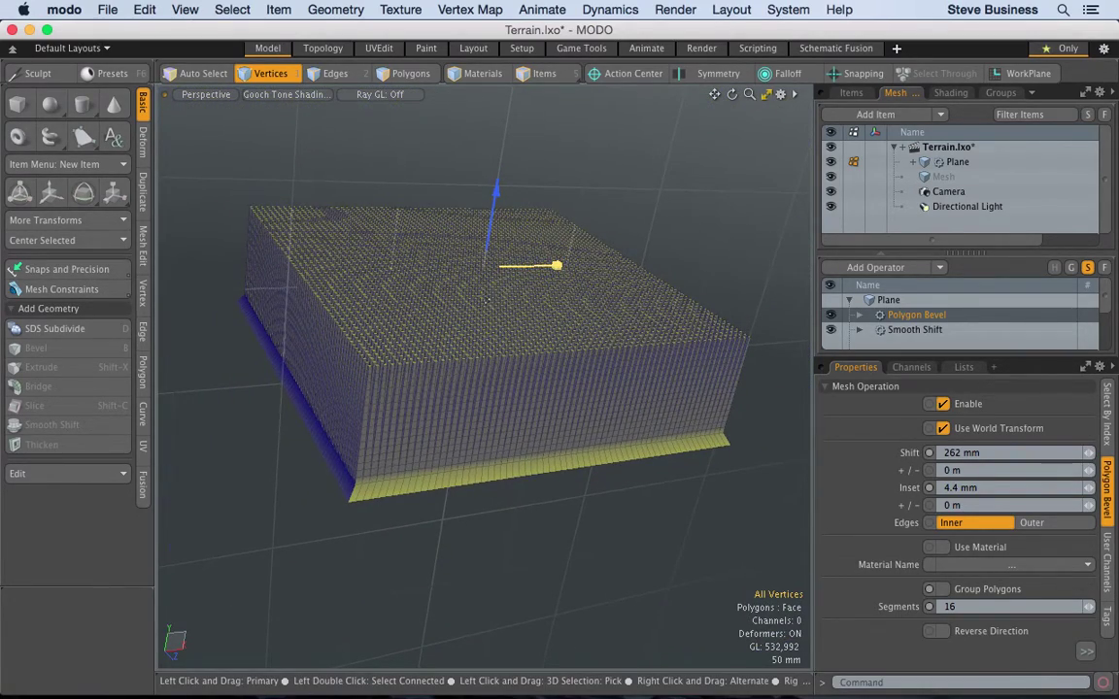
click(423, 75)
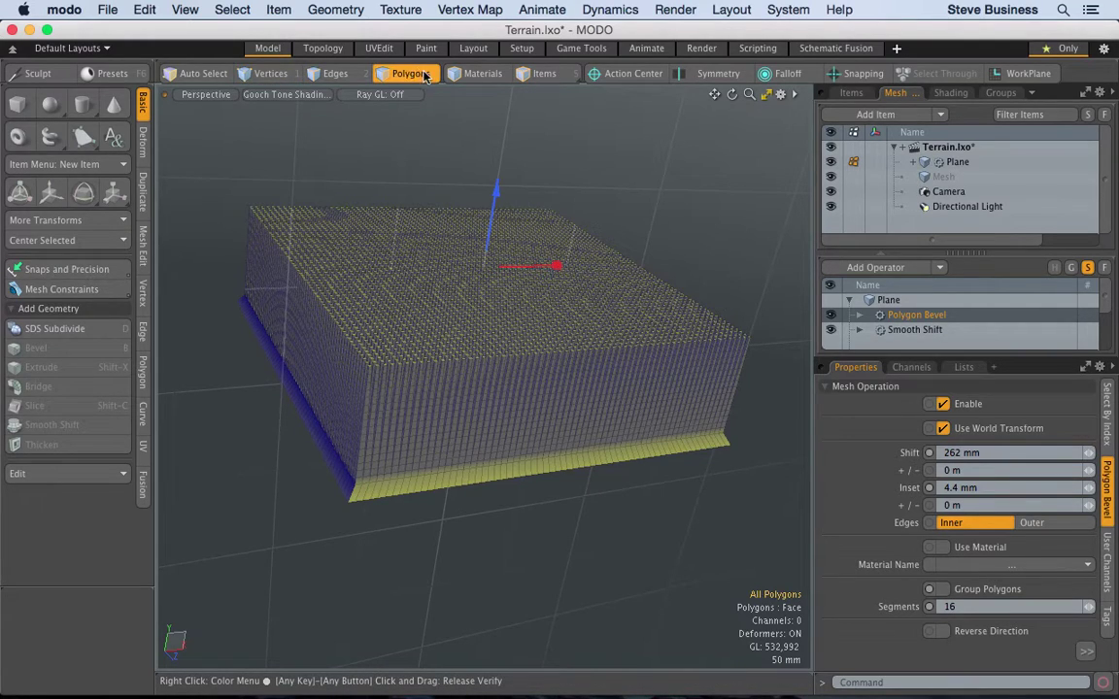
click(206, 94)
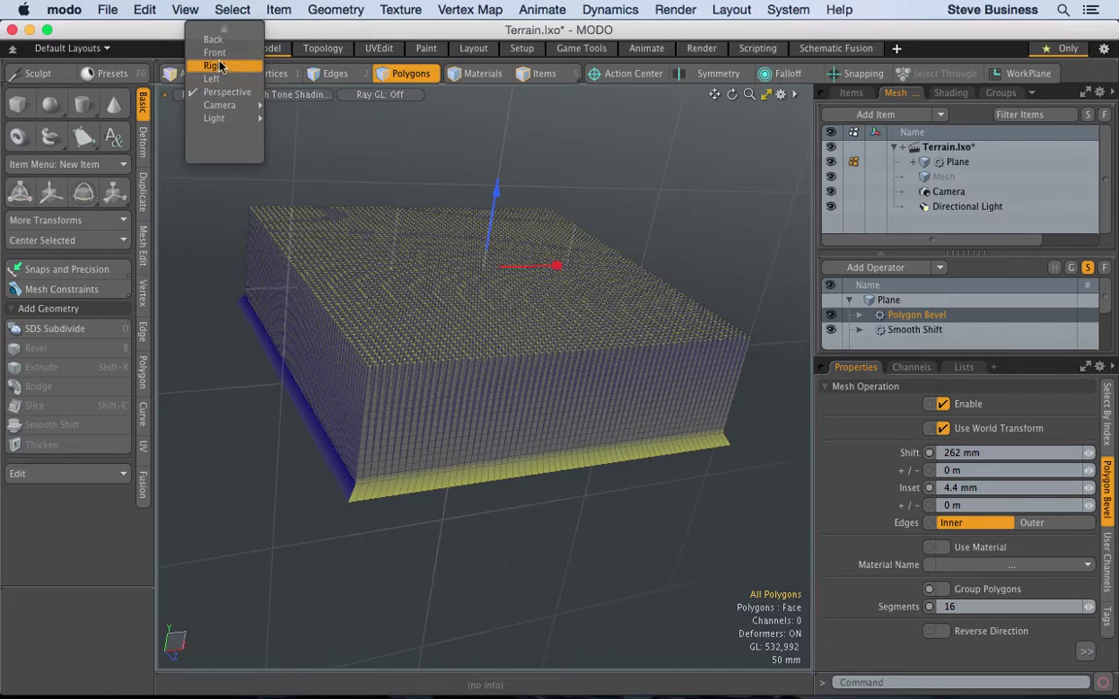
click(214, 53)
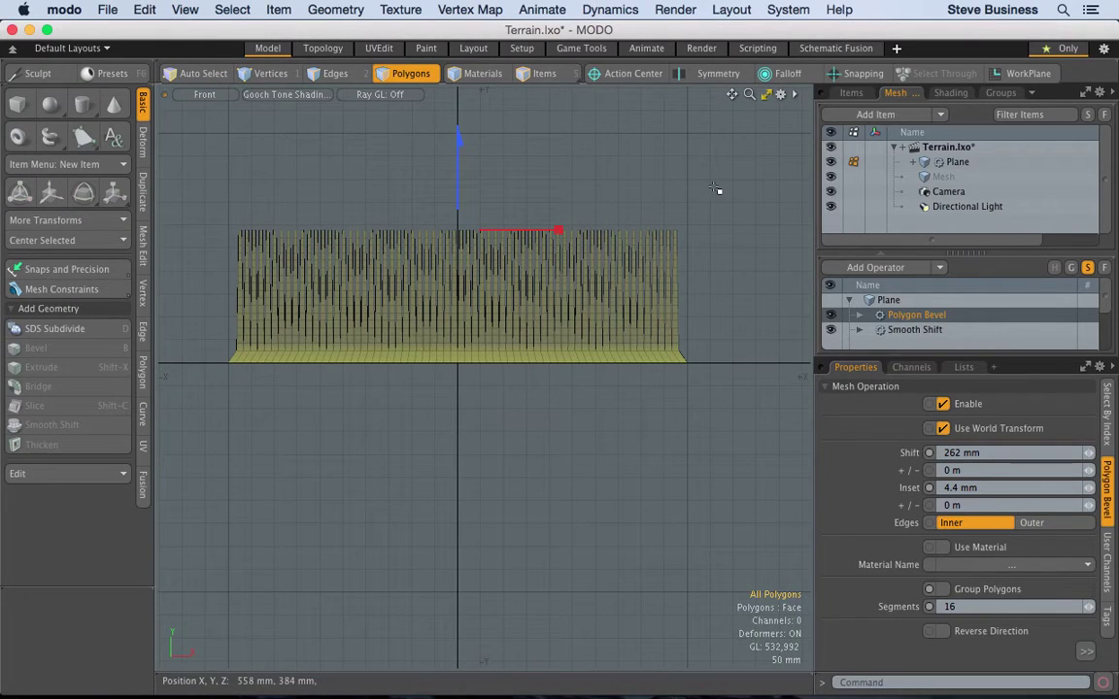
drag(715, 189, 206, 253)
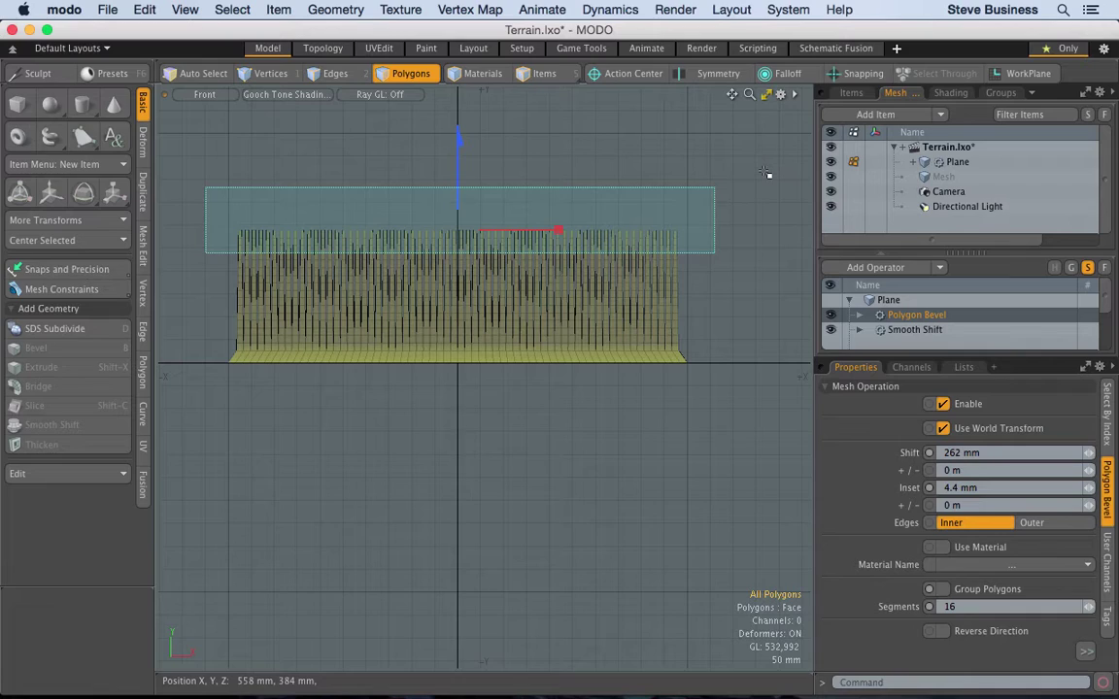
click(201, 94)
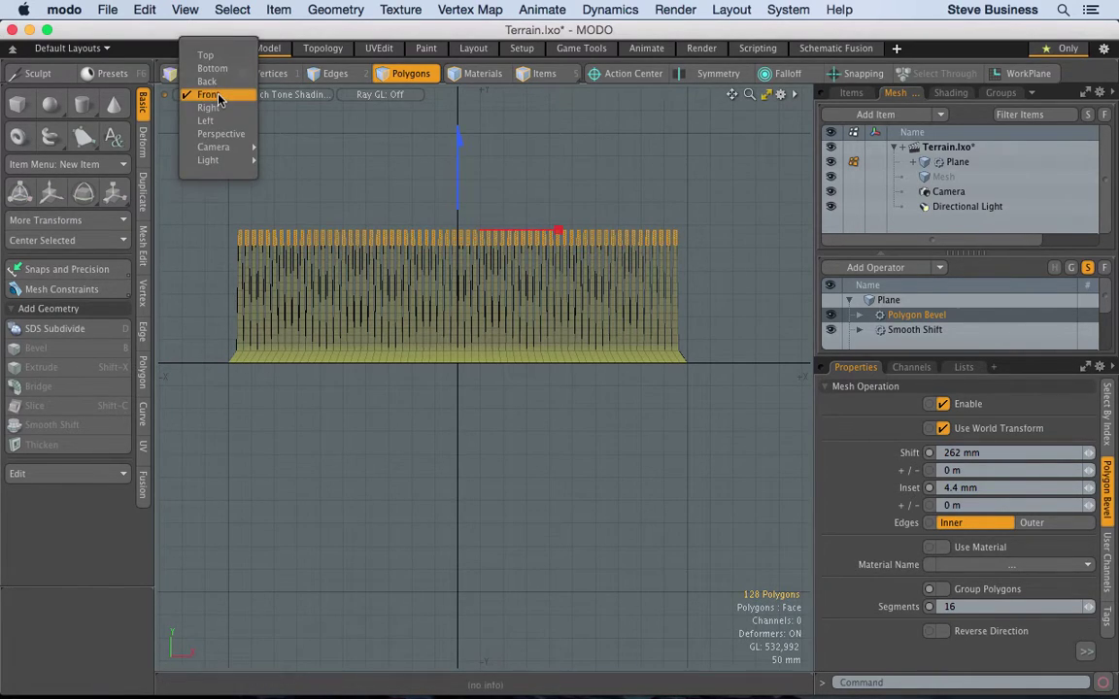
click(220, 134)
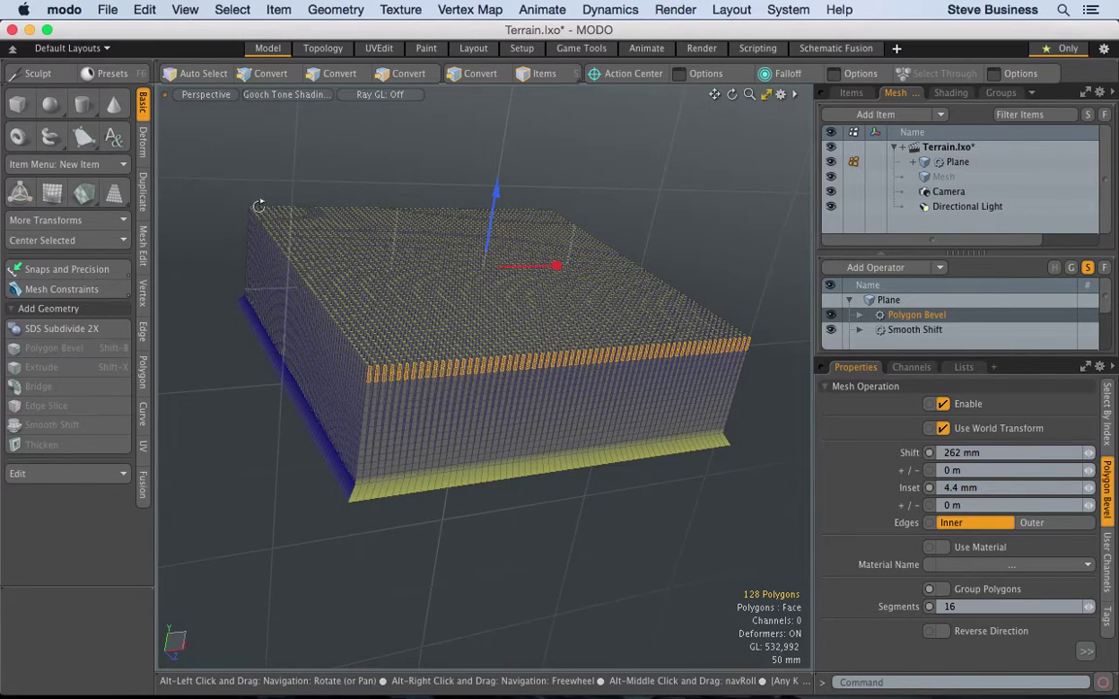
key(space)
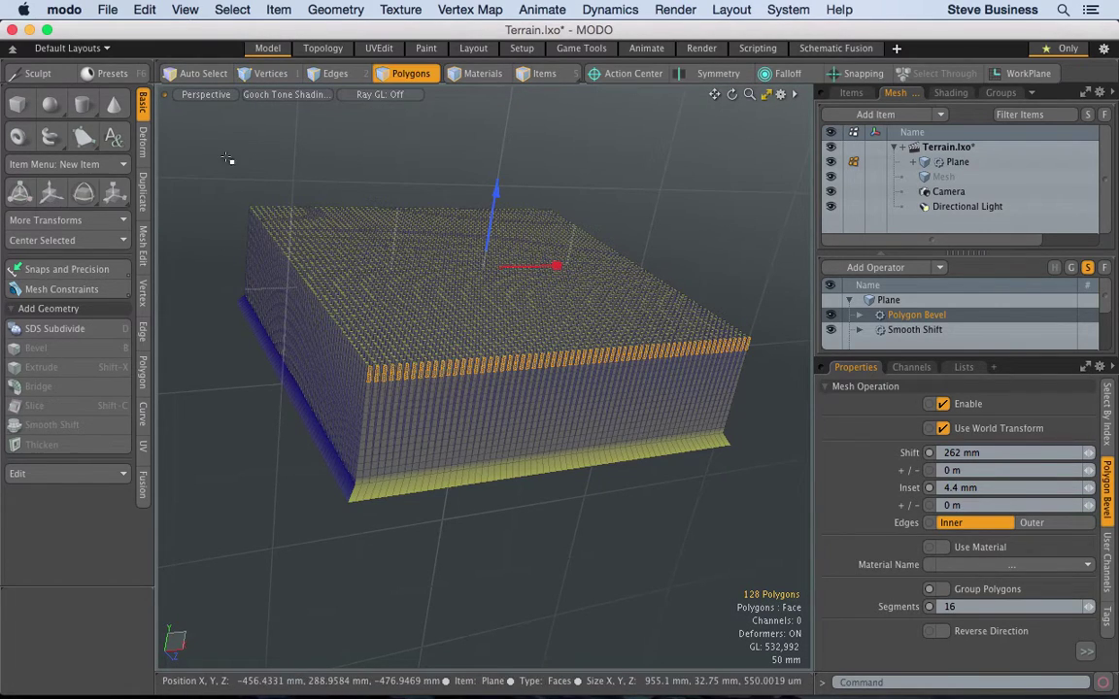
Step: Retry the shaded Front view box selection around the columns' upper ends, and inspect it again in Perspective view
click(205, 95)
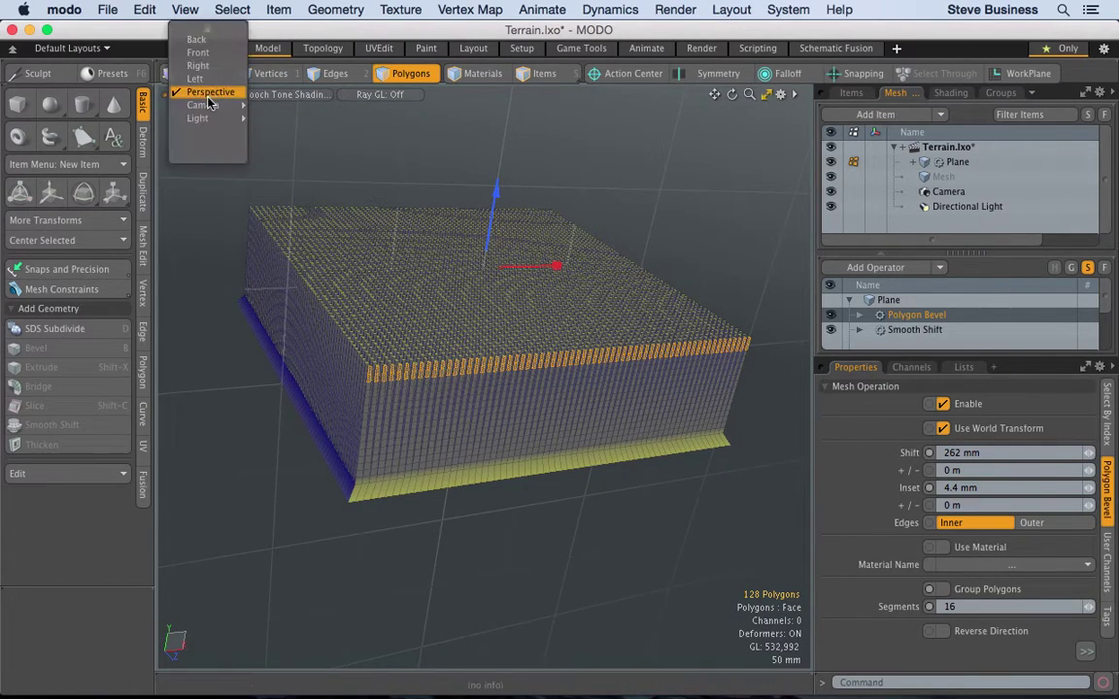
click(210, 49)
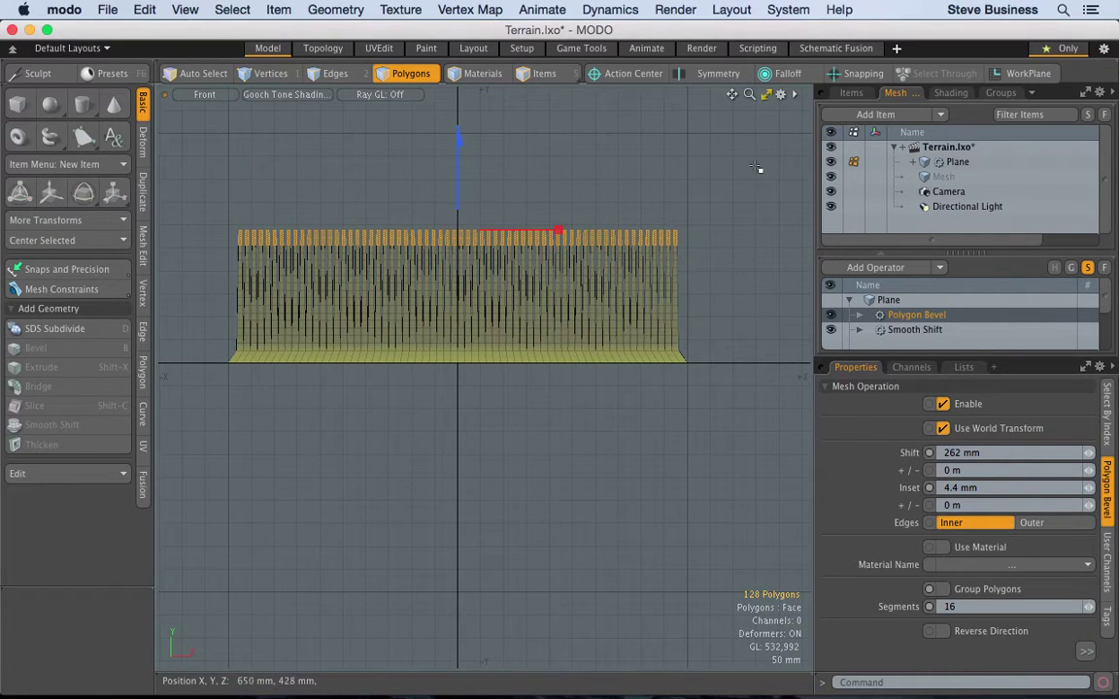
drag(754, 166, 211, 250)
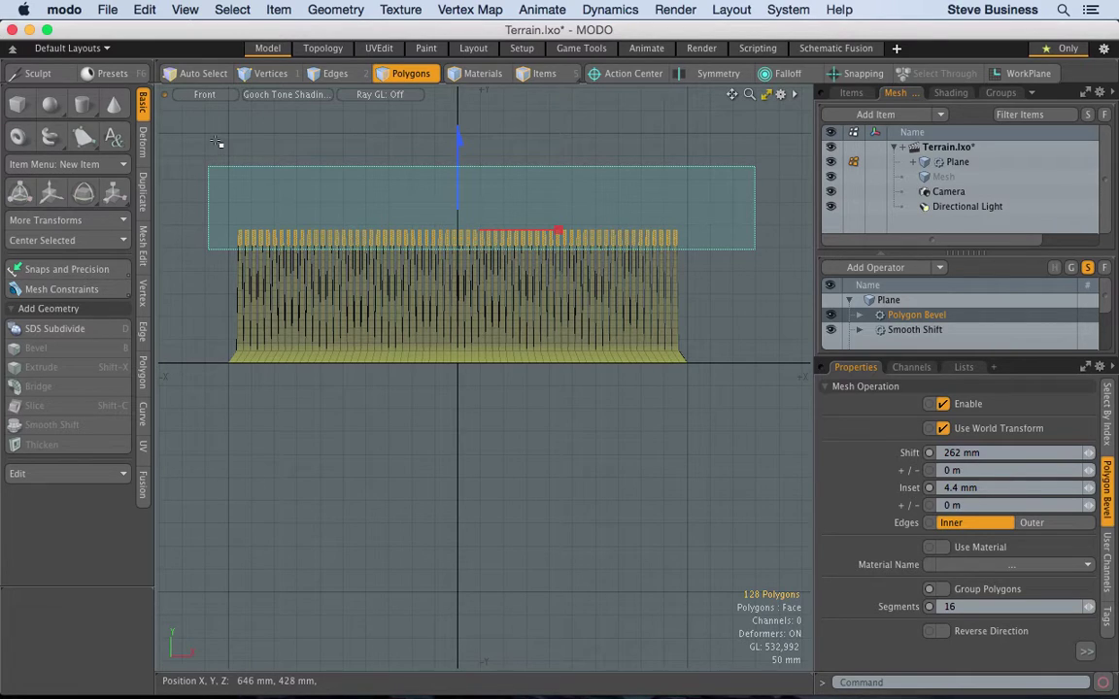
drag(218, 141, 223, 136)
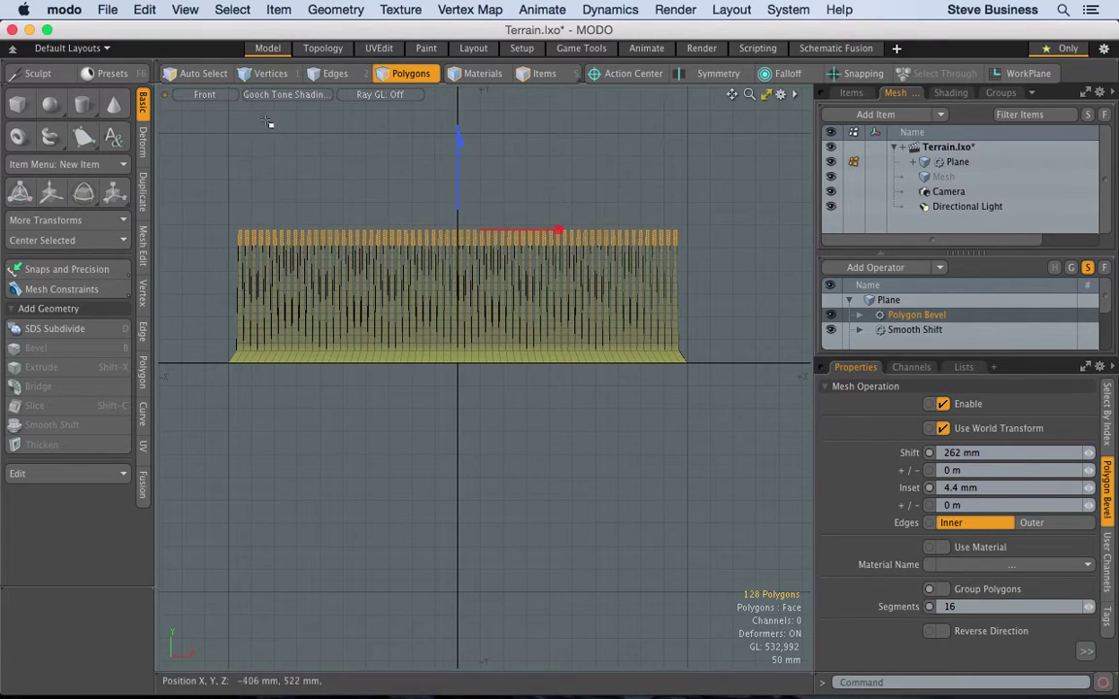
click(203, 94)
click(216, 134)
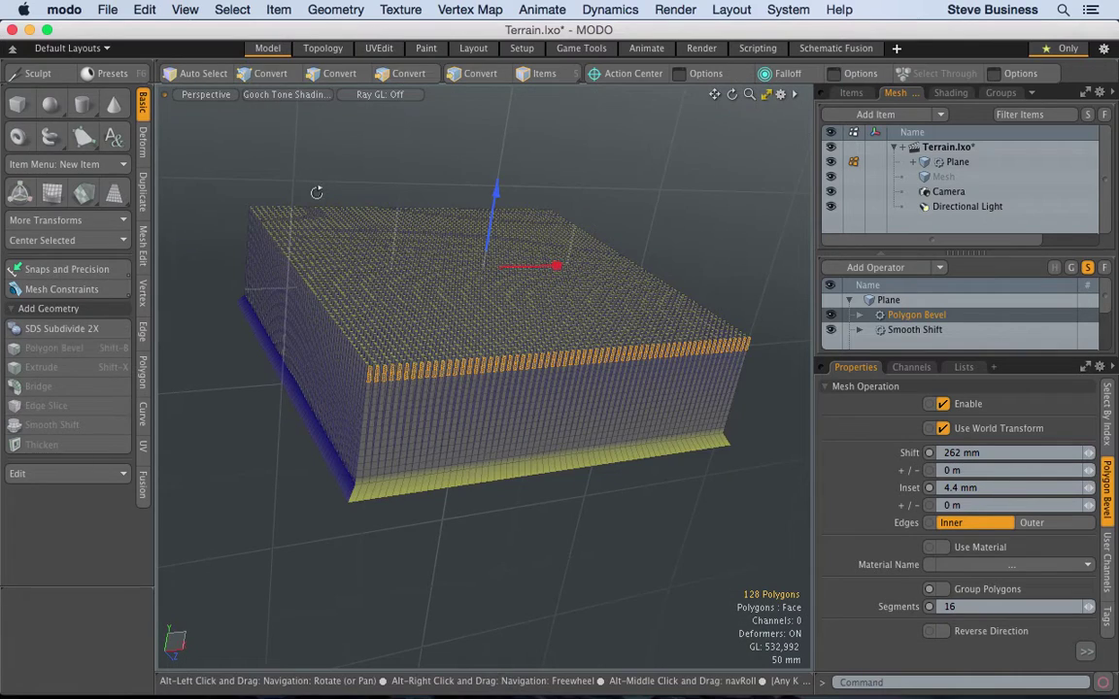
Step: Return to Front view and clear the polygon selection
click(215, 94)
mouse_move(221, 120)
click(206, 47)
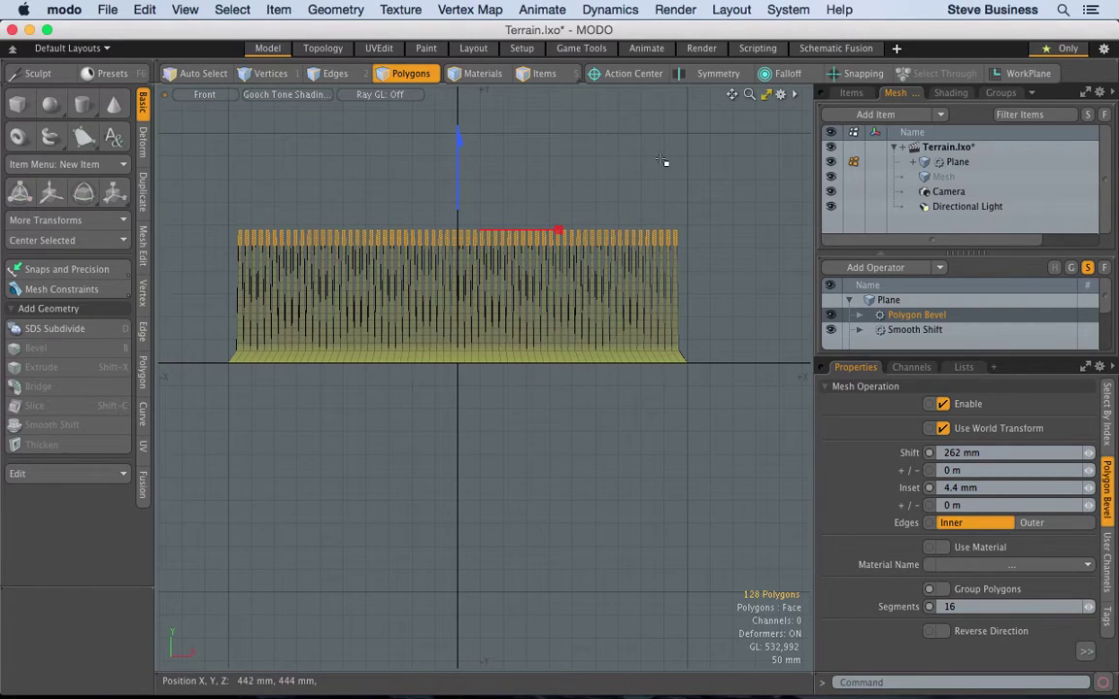
key(shift)
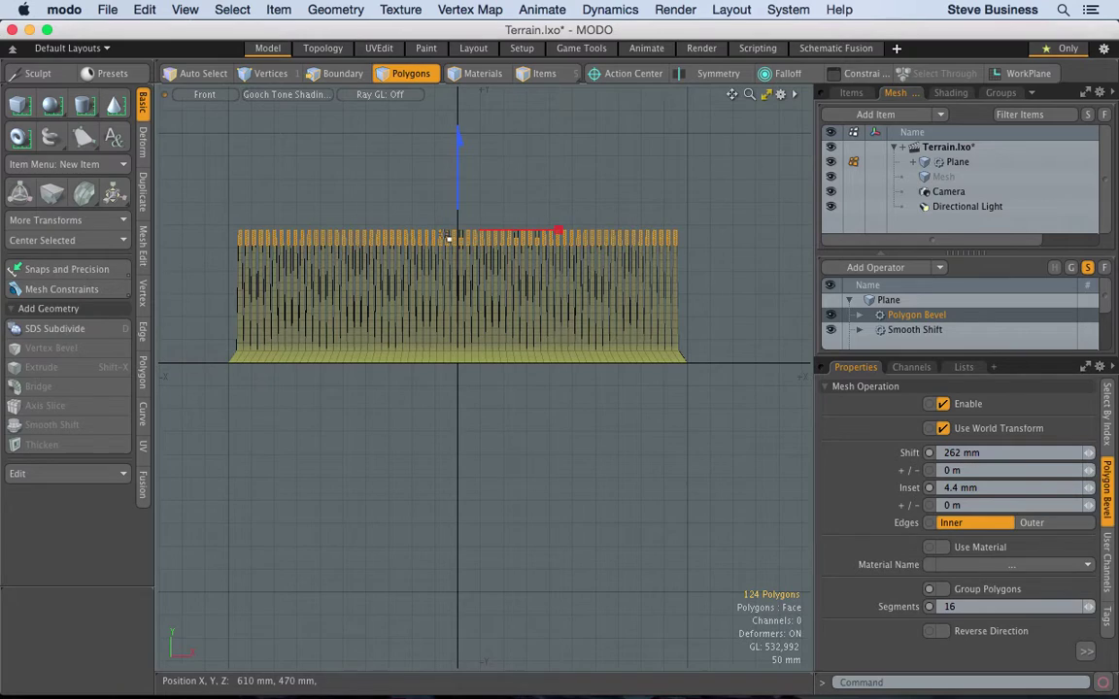
click(622, 175)
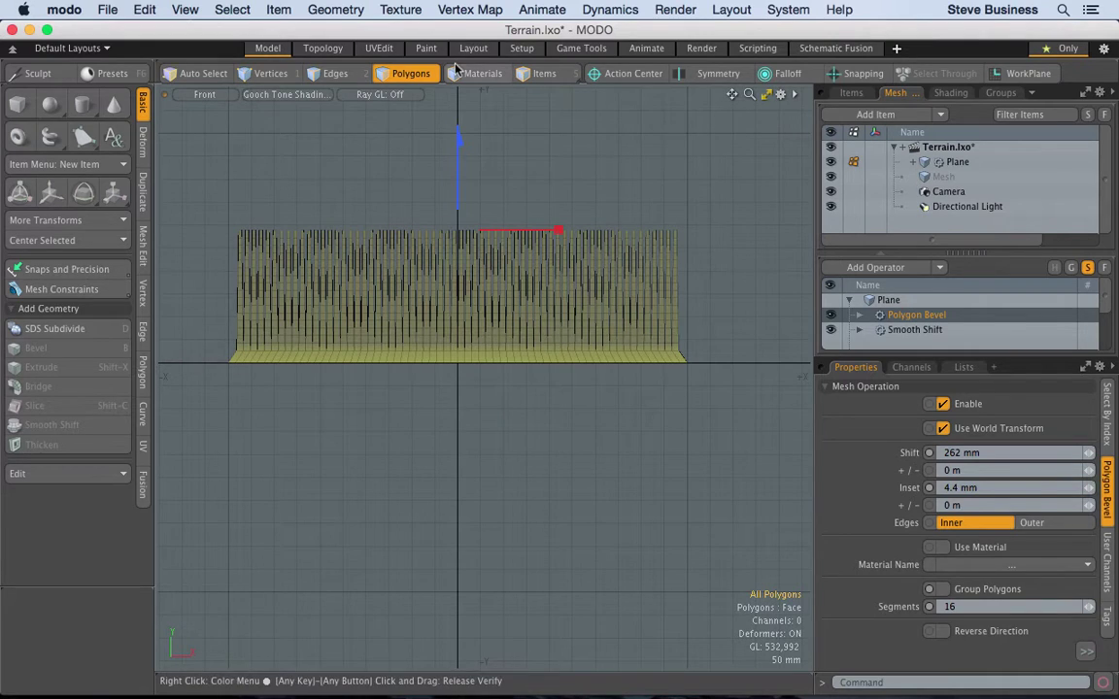
Step: Select the upper rows of all beveled columns in wireframe Front view, and restore Perspective view with Gooch Tone Shading
click(286, 94)
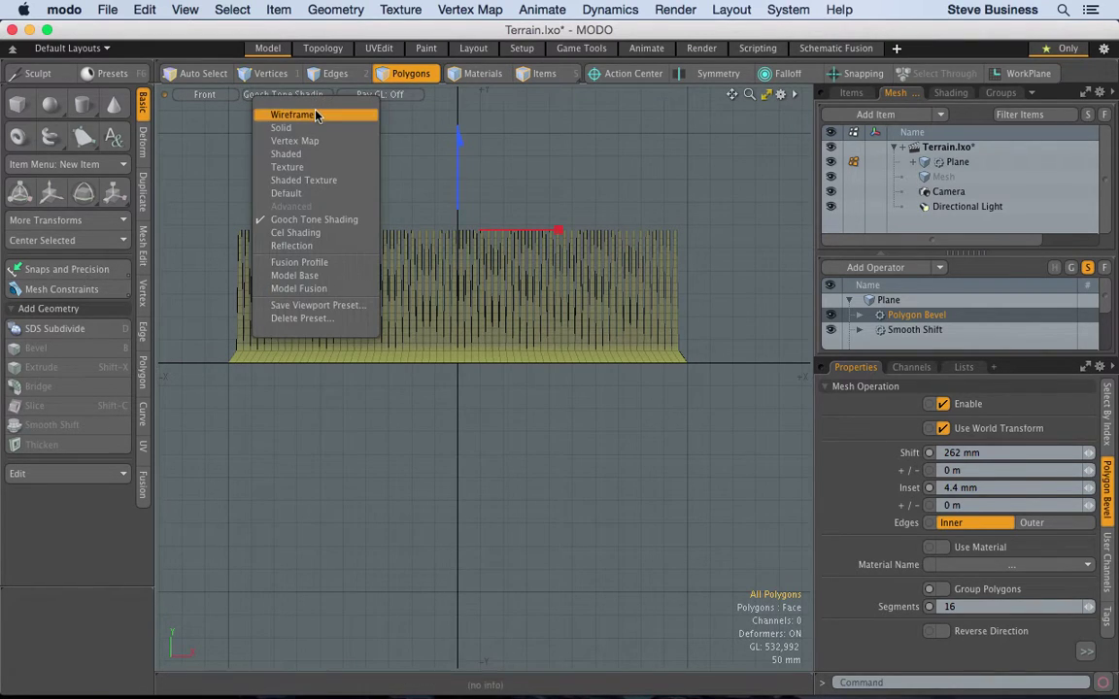
click(313, 115)
drag(730, 153, 216, 262)
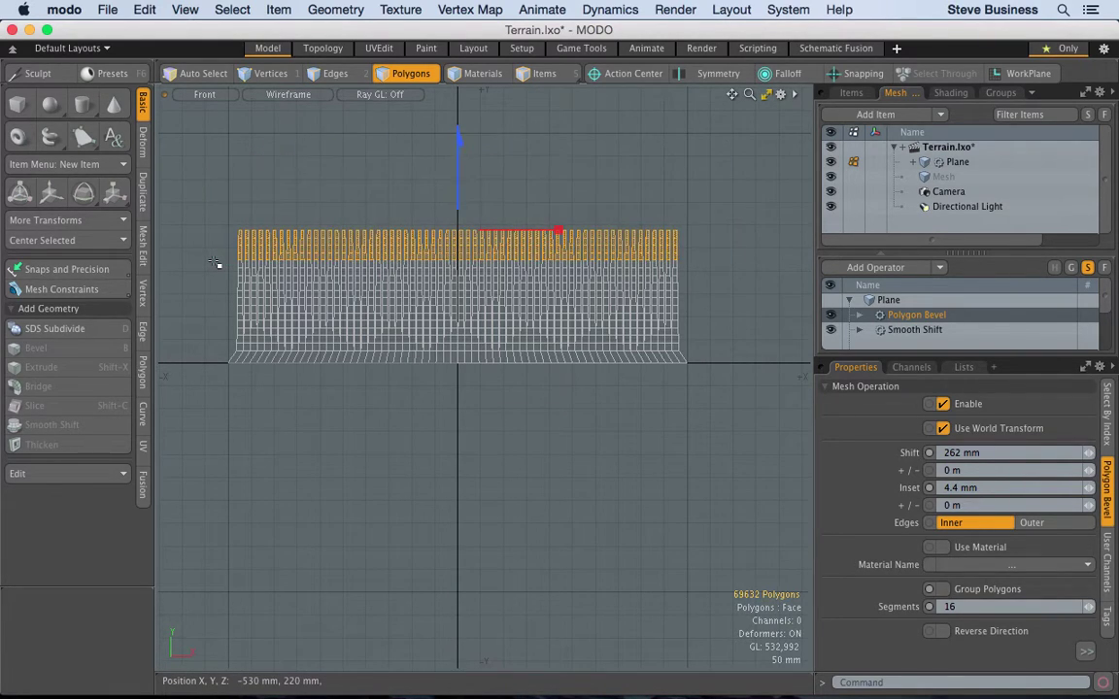
click(222, 97)
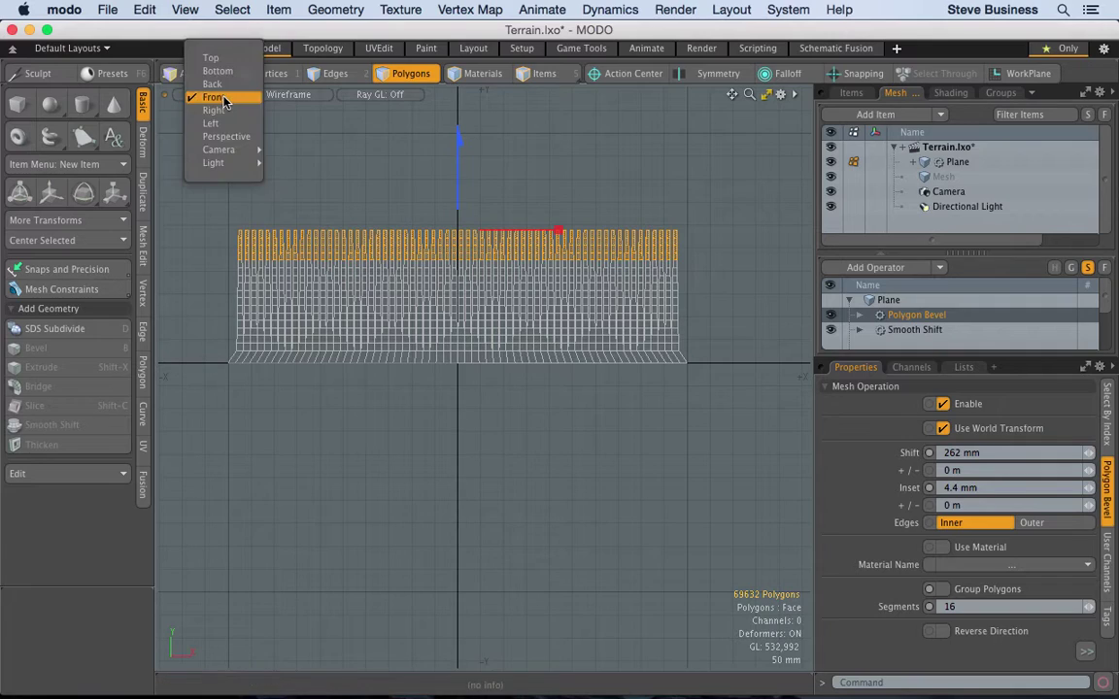
click(225, 136)
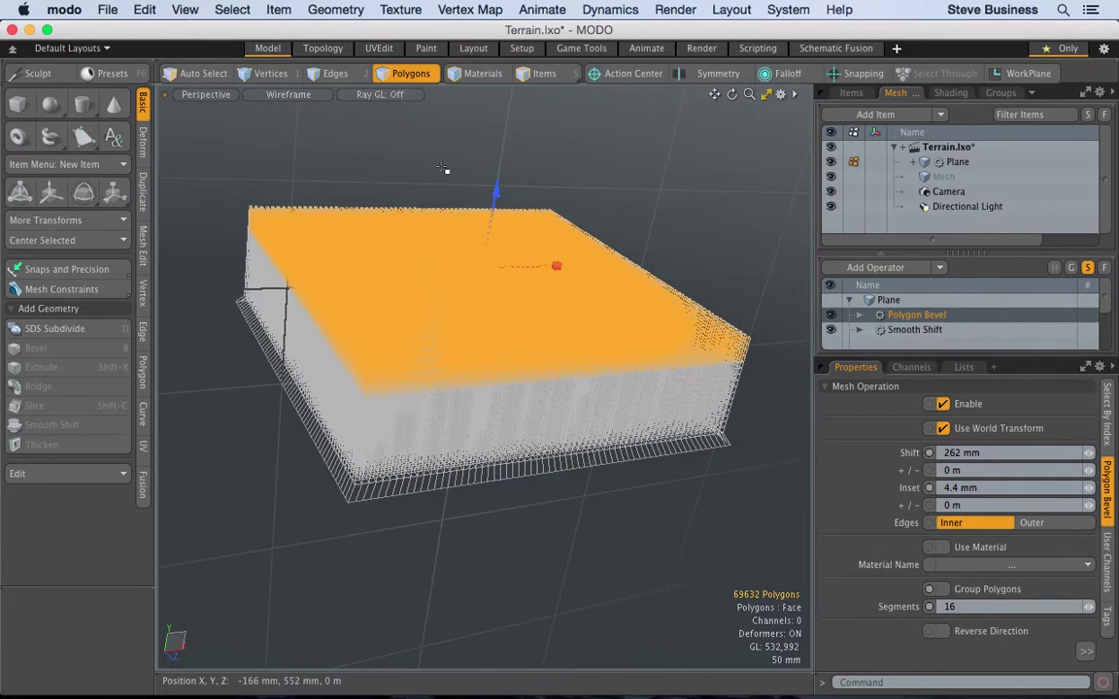
click(288, 94)
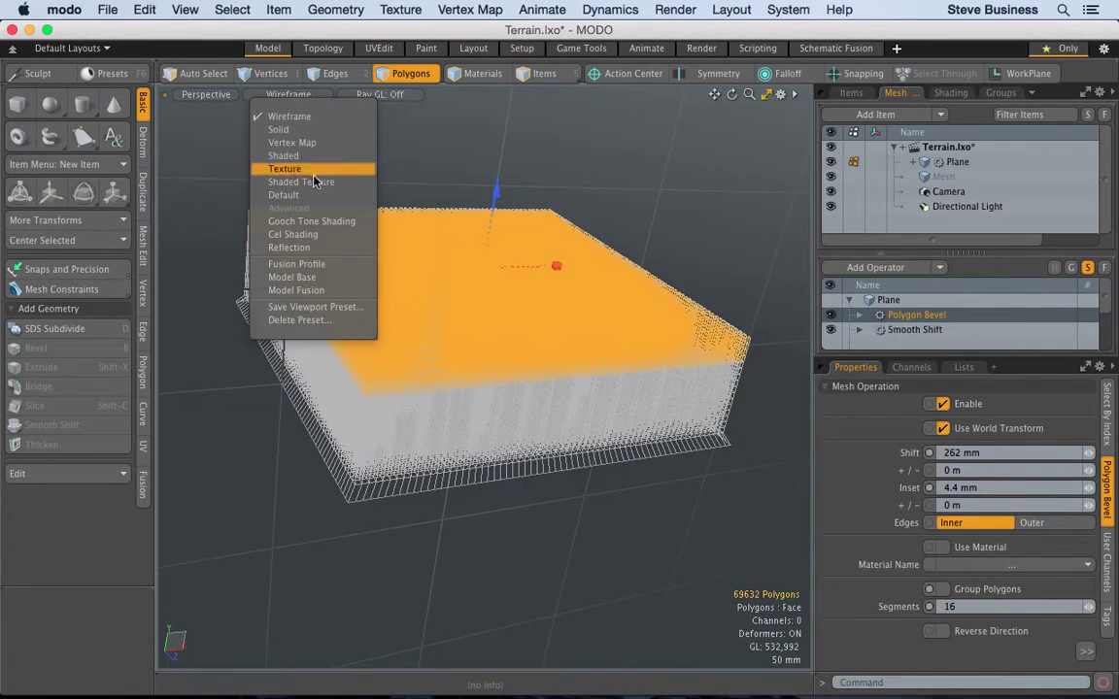
click(313, 219)
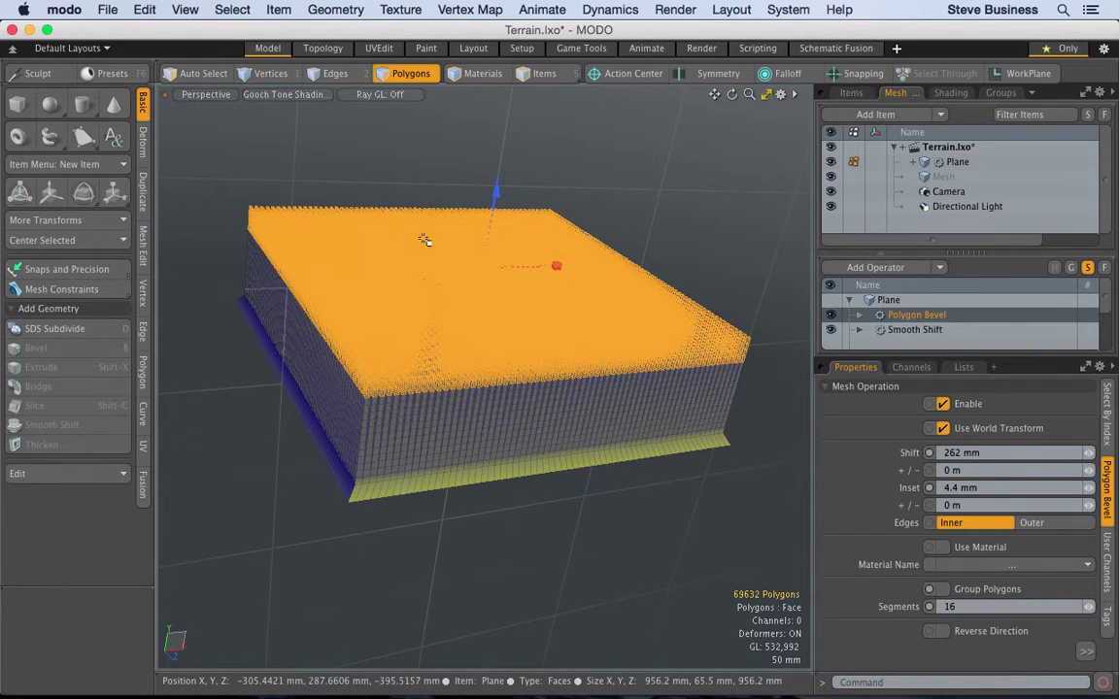
Step: Grow the polygon selection down the full height of the beveled columns, leaving out the sloped base border
key(shift)
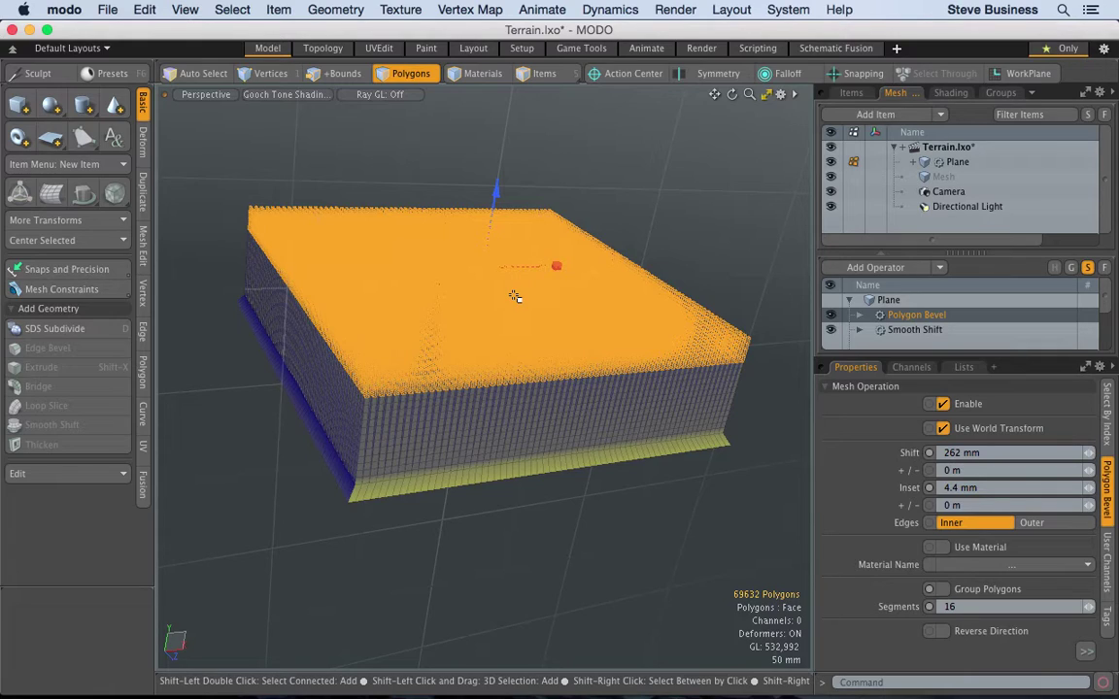
key(shift)
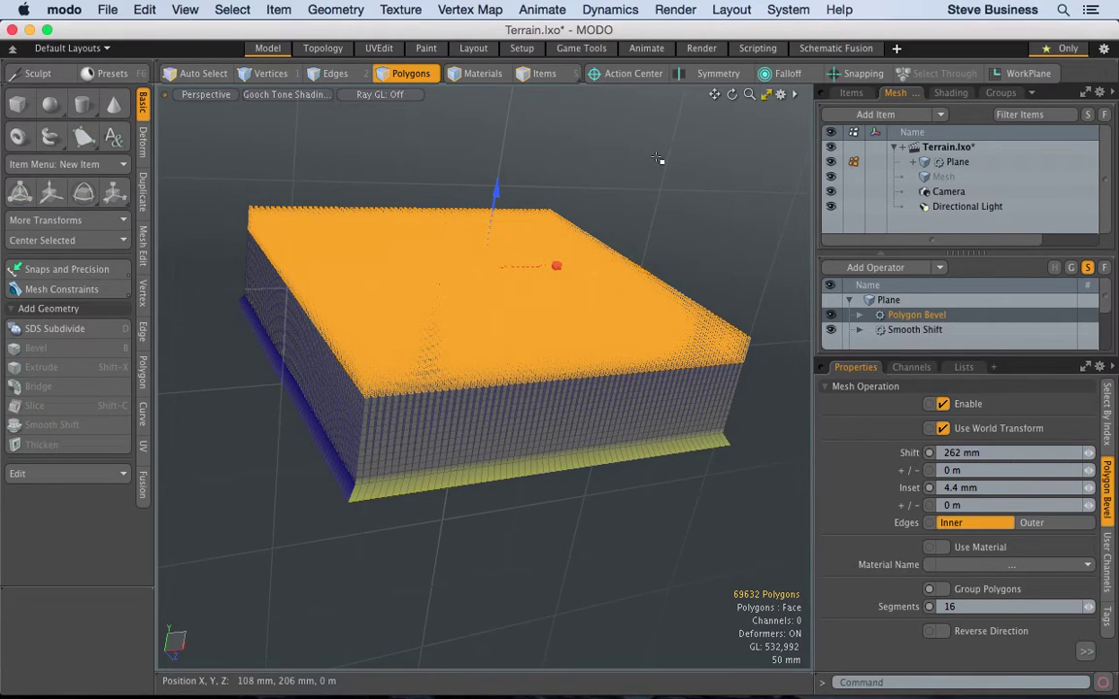
key(ctrl+d)
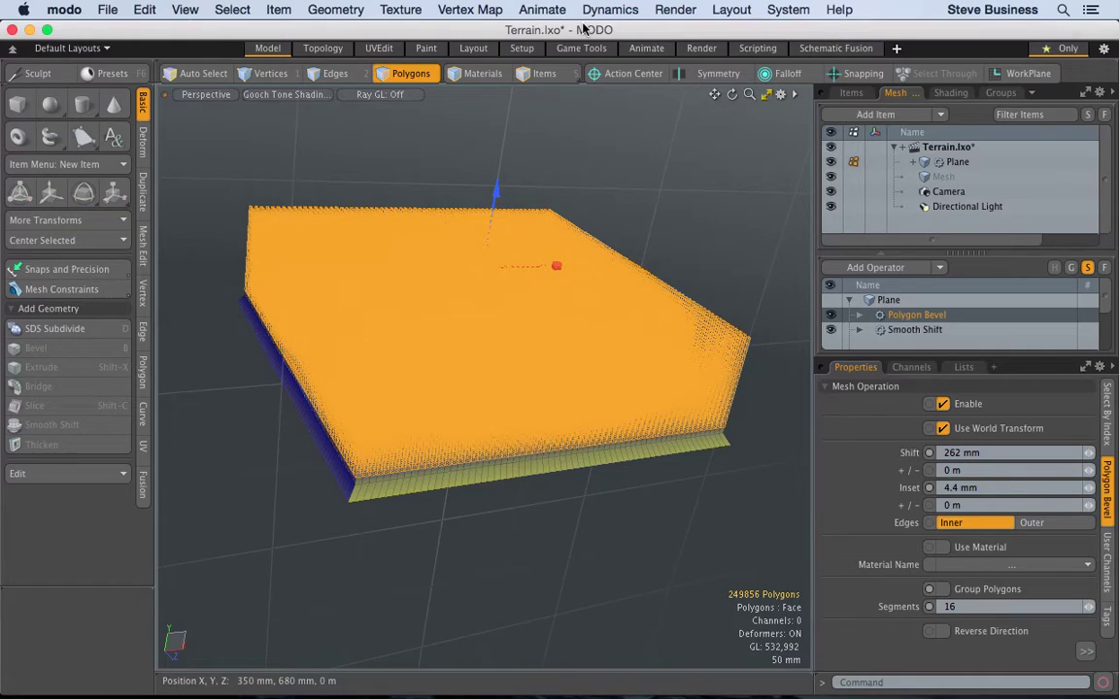
Step: Save an incremental version of the scene as Terrain_0001.lxo
click(108, 10)
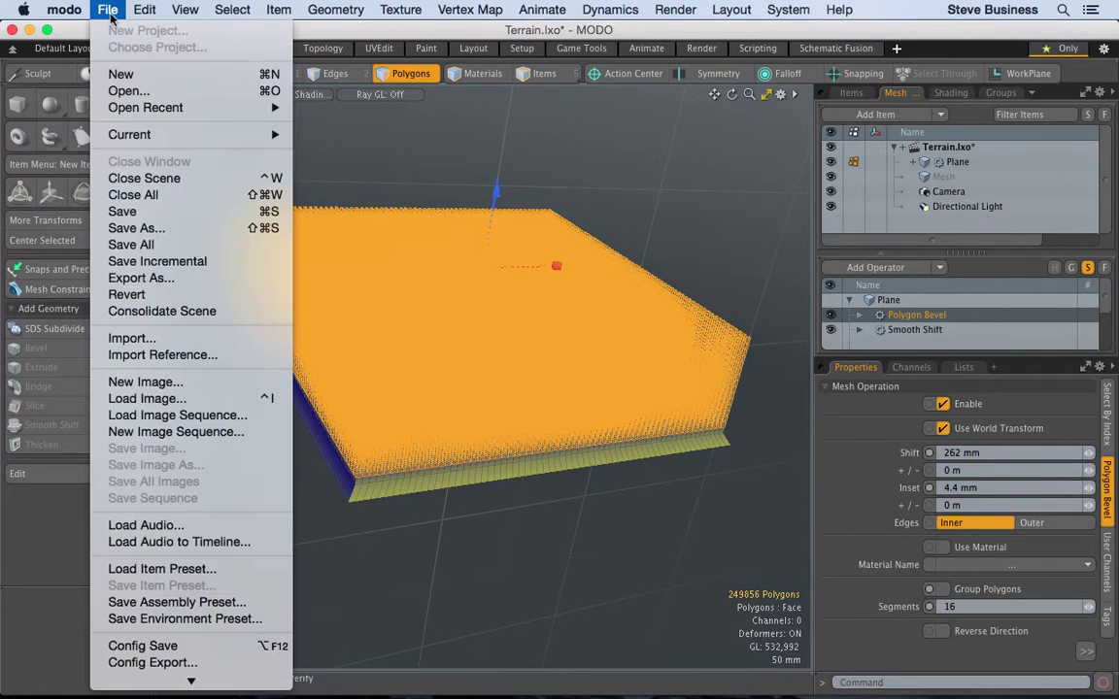
click(155, 261)
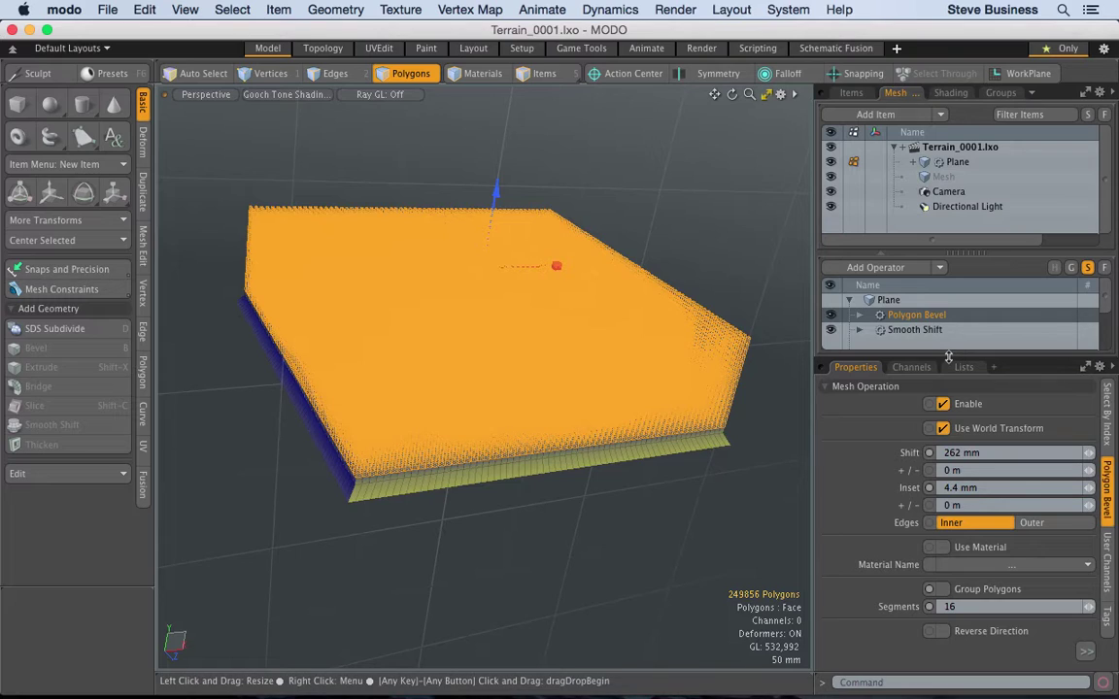
Step: Enlarge the mesh operations list and expand the Polygon Bevel operation down to its Selection entries
drag(949, 357, 957, 437)
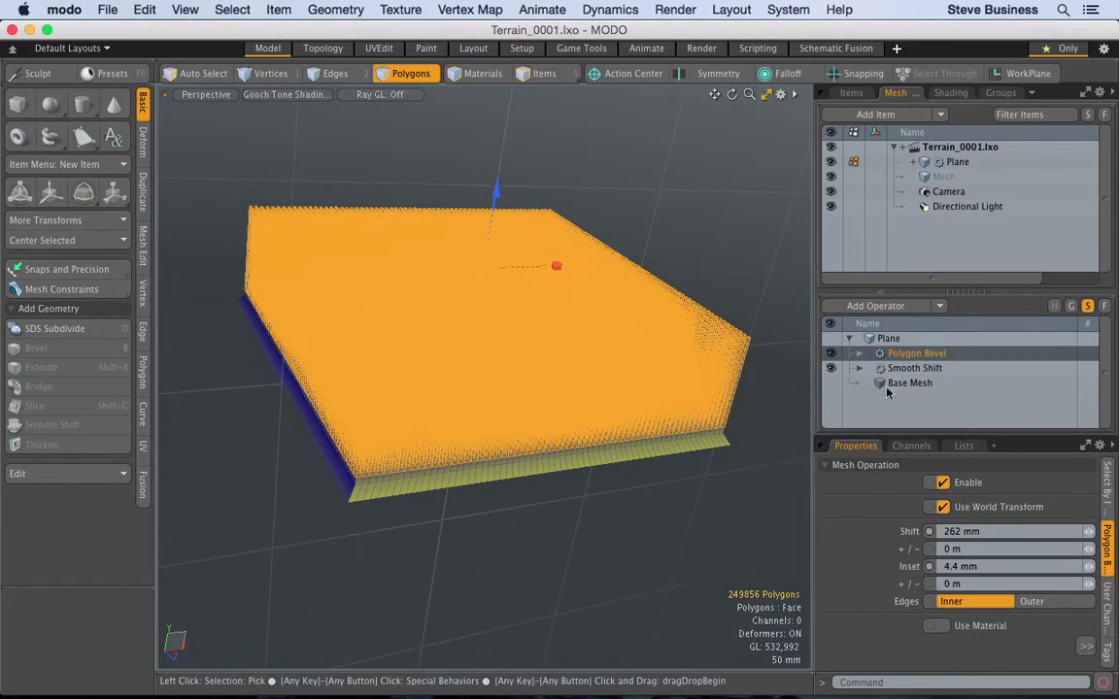
click(860, 355)
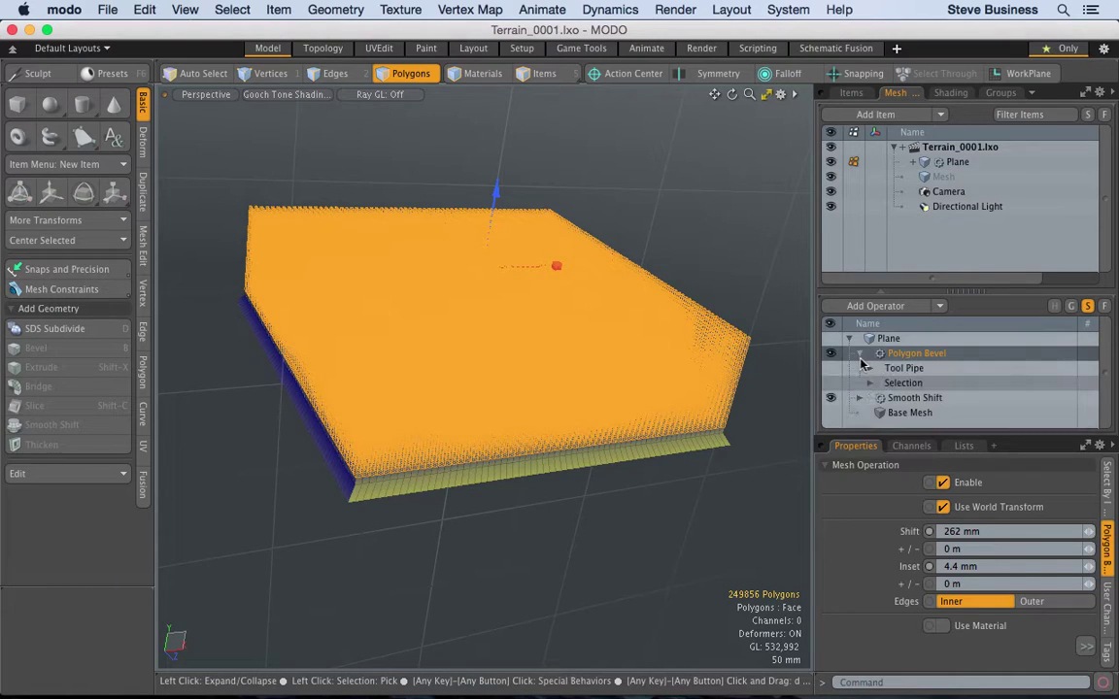
click(869, 385)
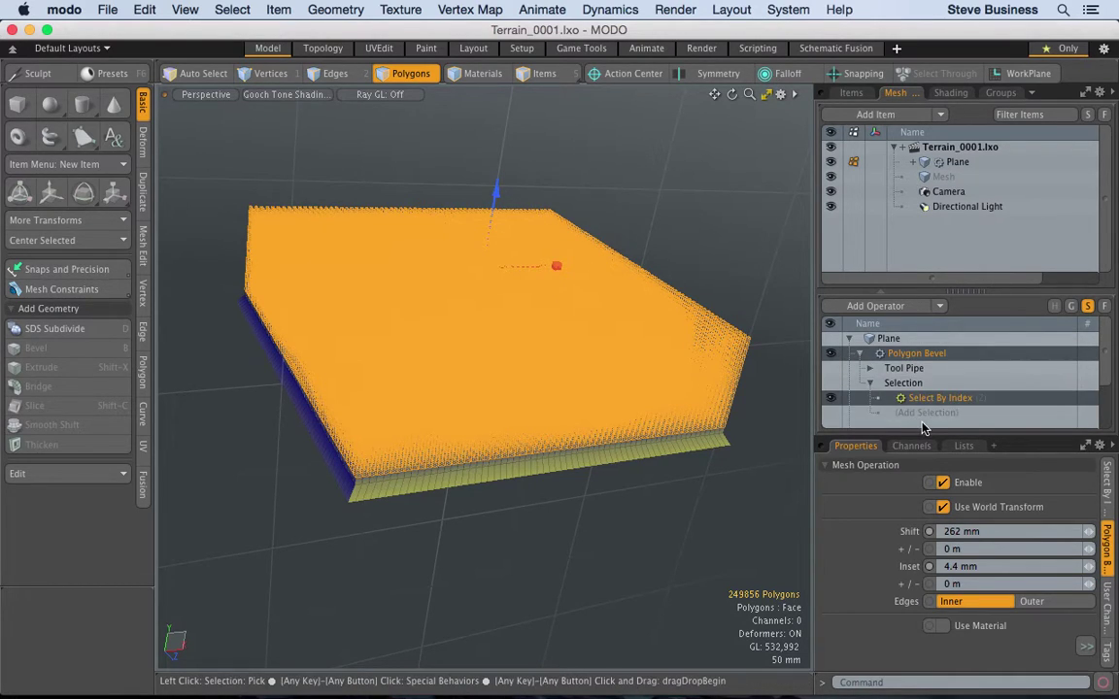
drag(923, 438, 928, 501)
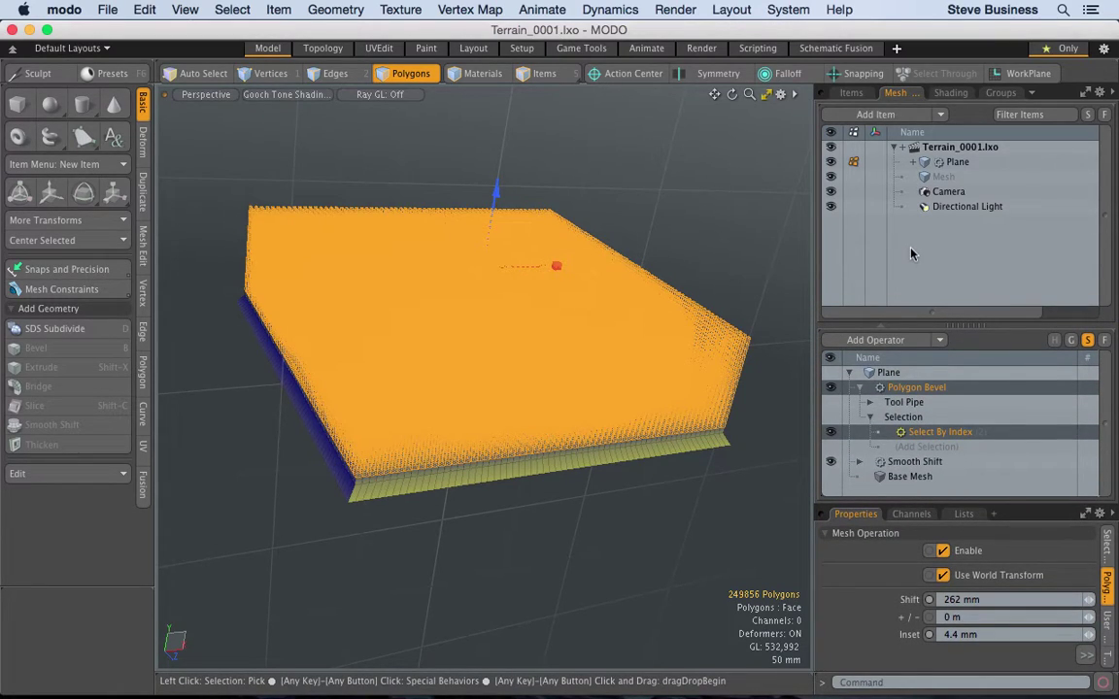
Step: Add a procedural Texture Falloff to the tool pipe of the Polygon Bevel operation
click(940, 341)
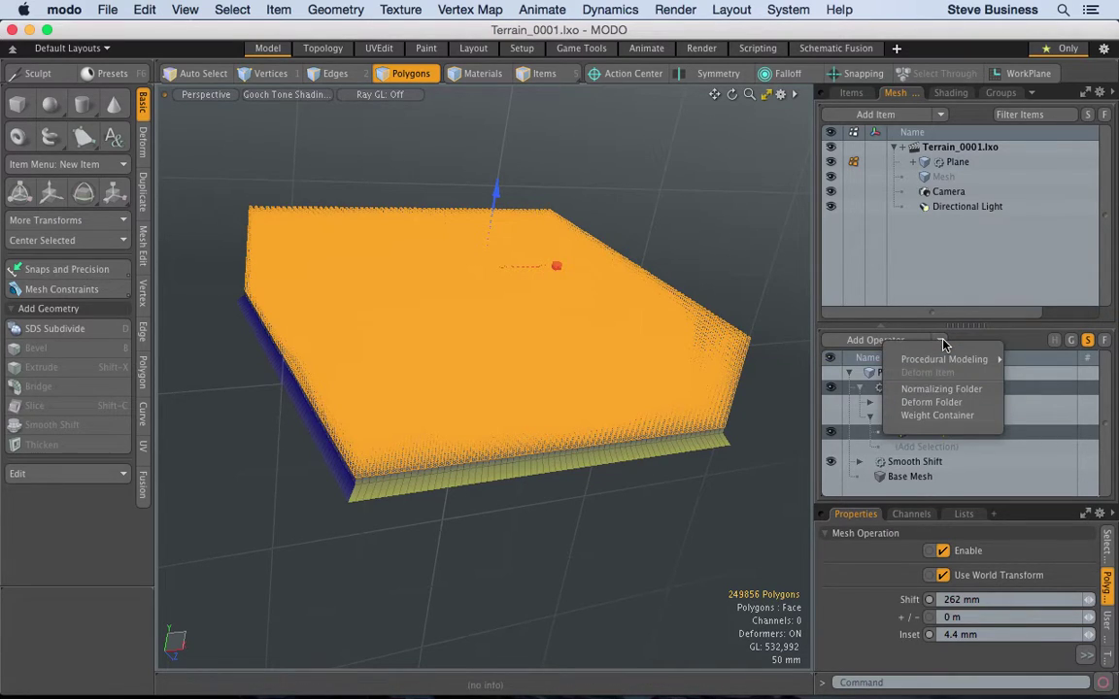
mouse_move(940, 361)
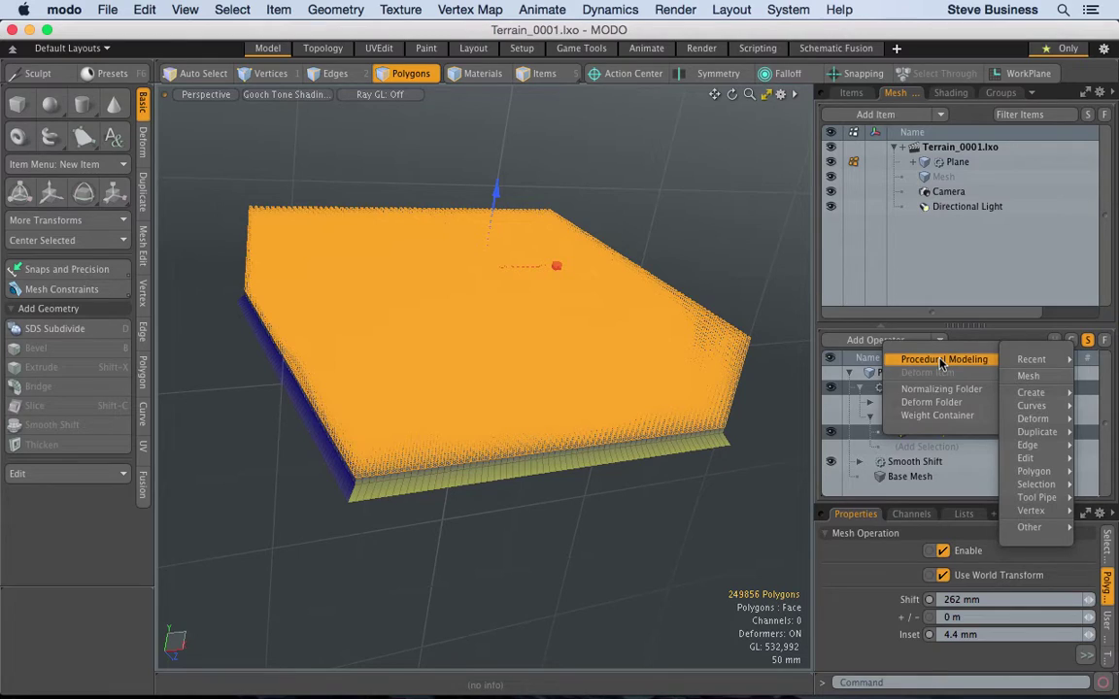
mouse_move(1049, 485)
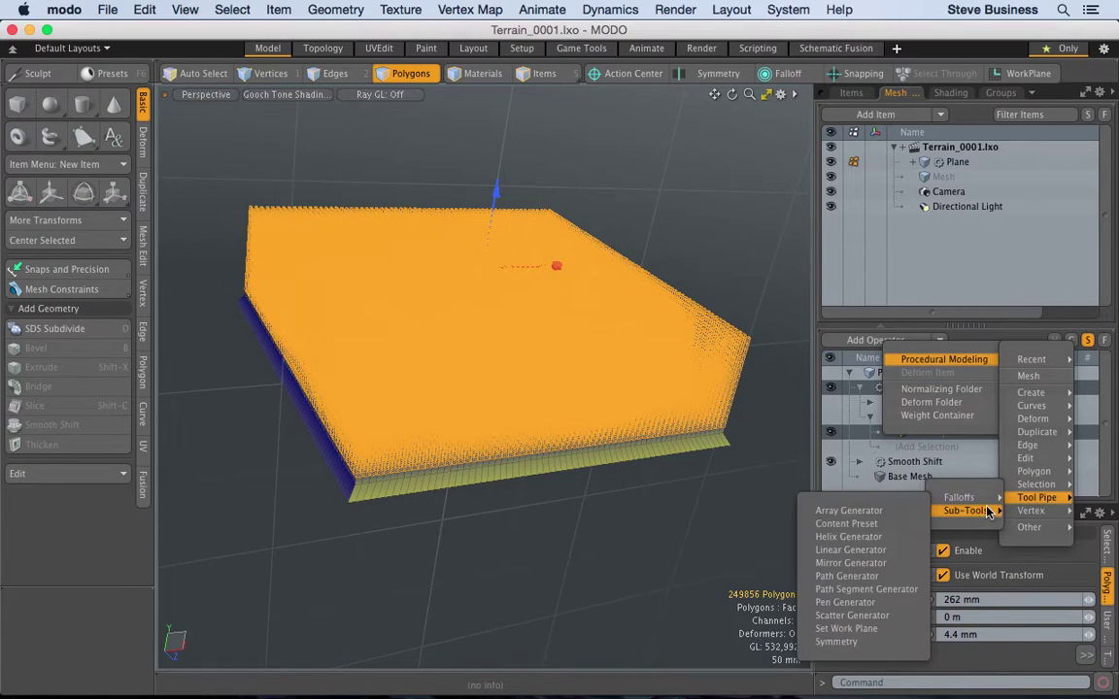
mouse_move(981, 501)
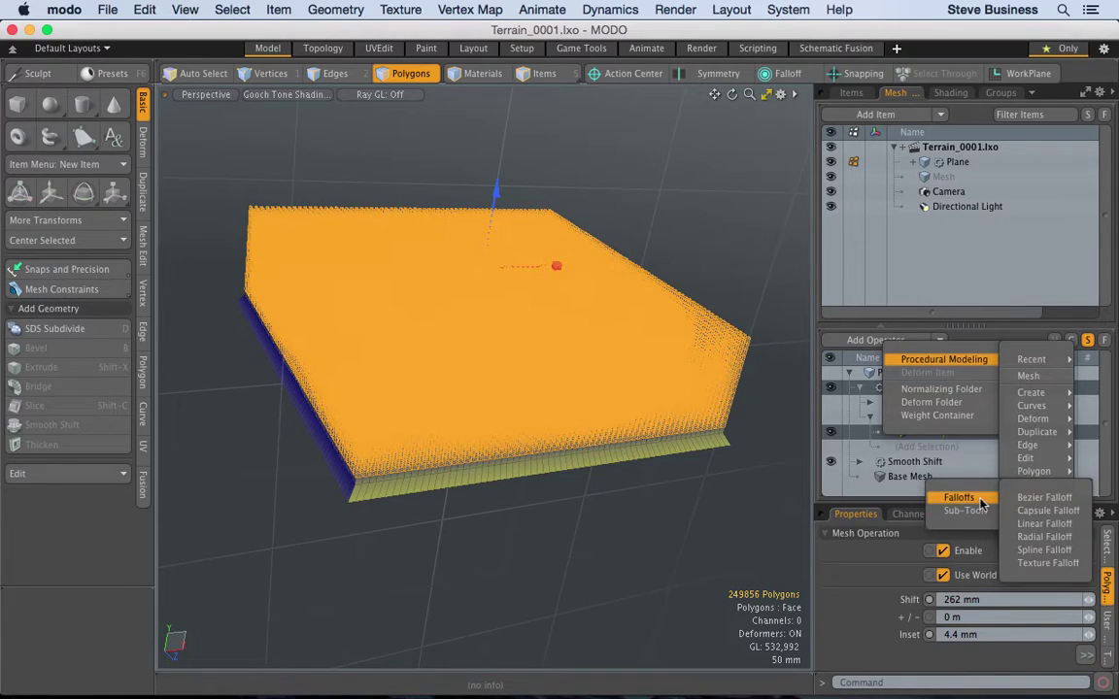
click(1054, 563)
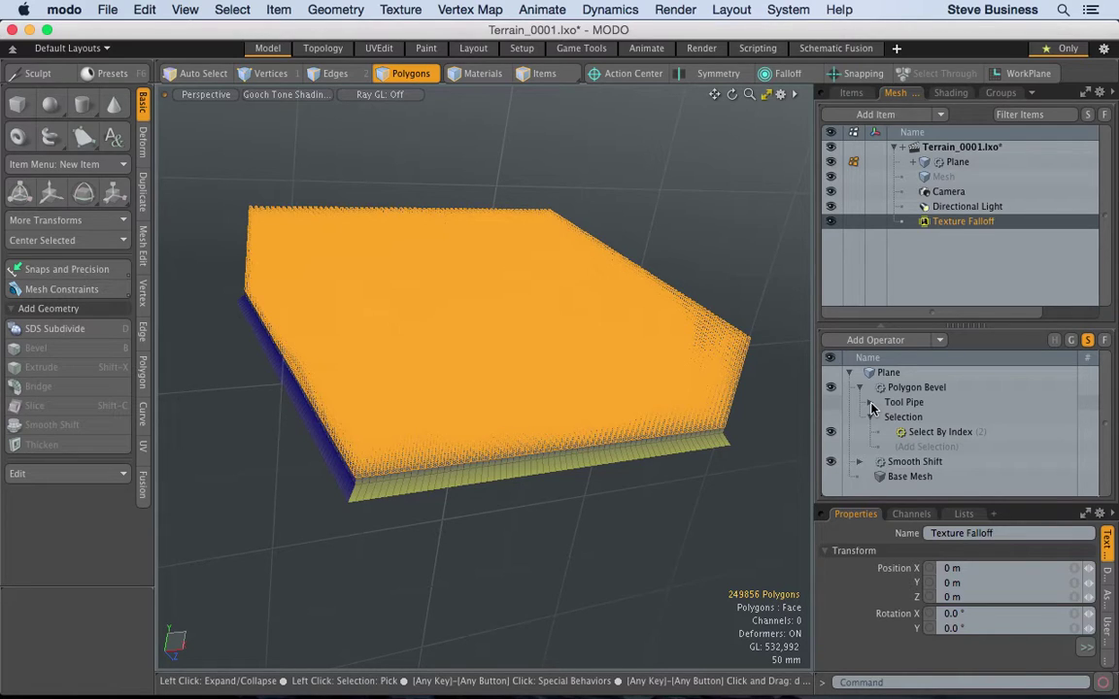
Step: Expand the Polygon Bevel's Tool Pipe and view which falloffs and sub-tools can be added to it
click(871, 408)
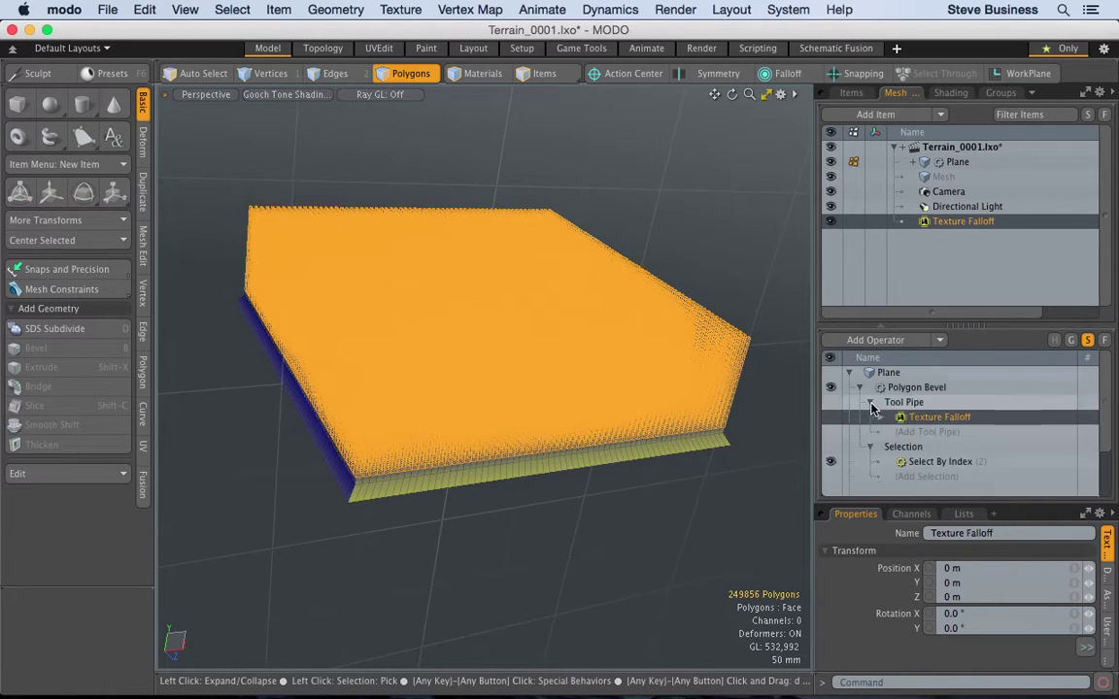
click(936, 434)
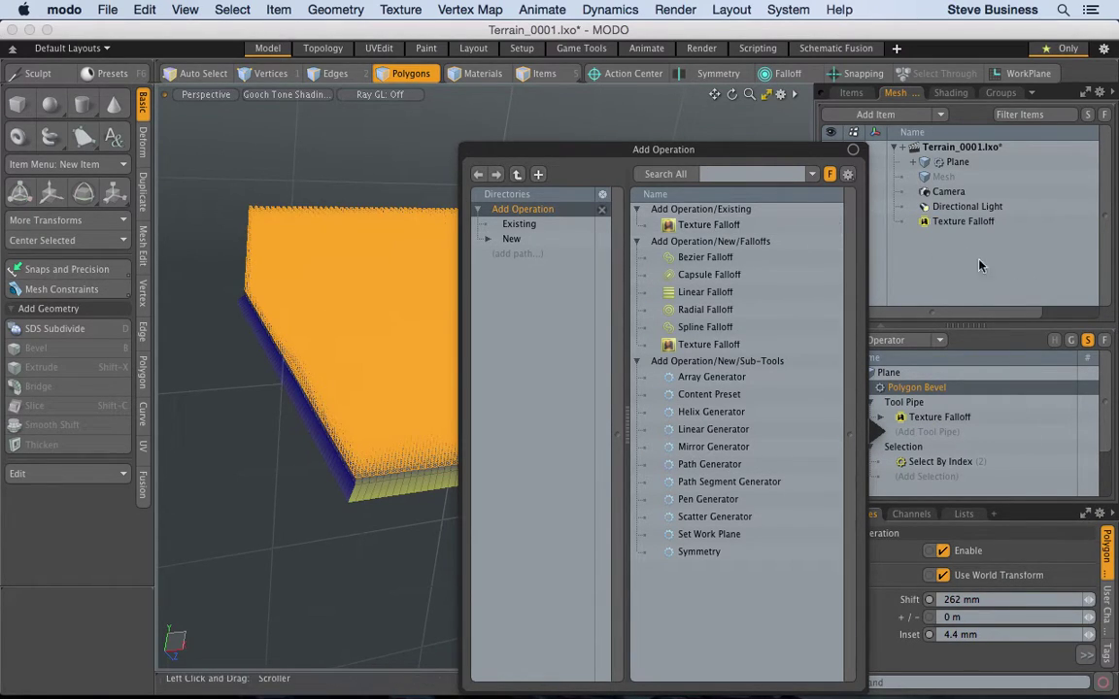
click(881, 239)
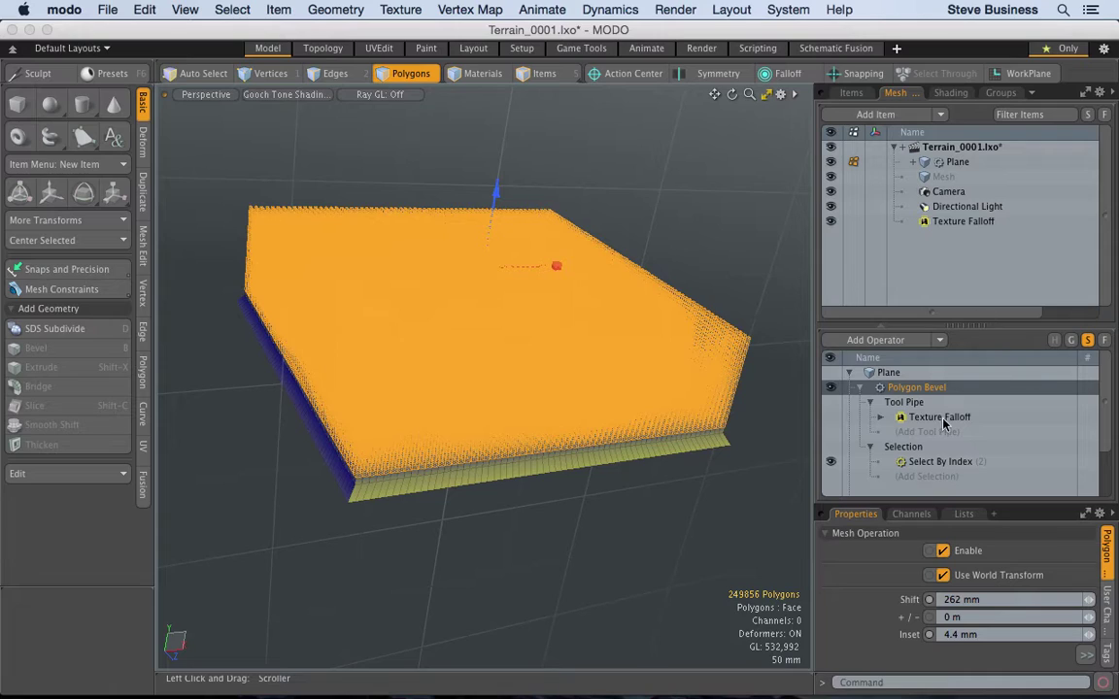
Step: Add a Pebbles noise texture to the Texture Falloff's Textures group
click(881, 417)
click(891, 447)
click(943, 463)
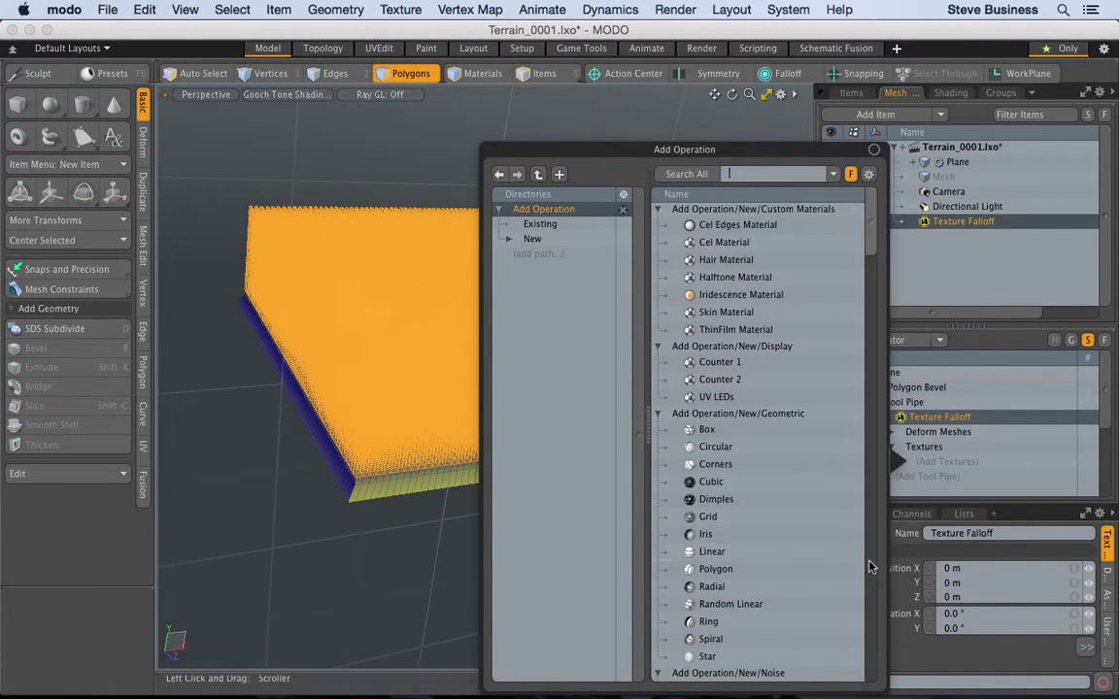
scroll(871, 569, down, 5)
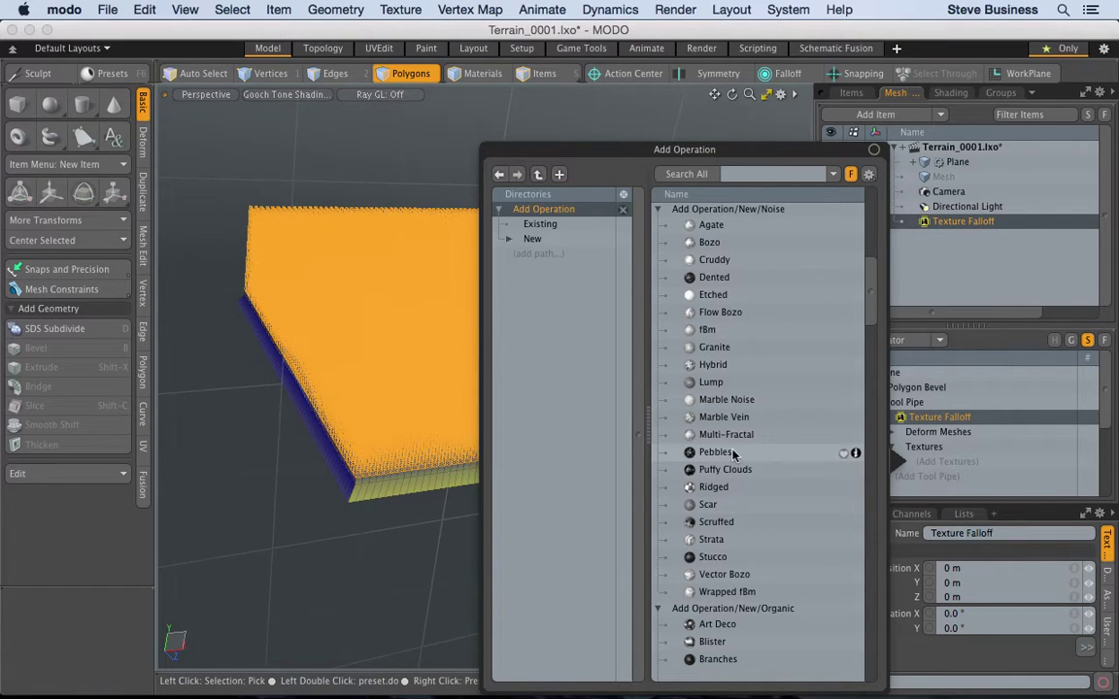
key(Escape)
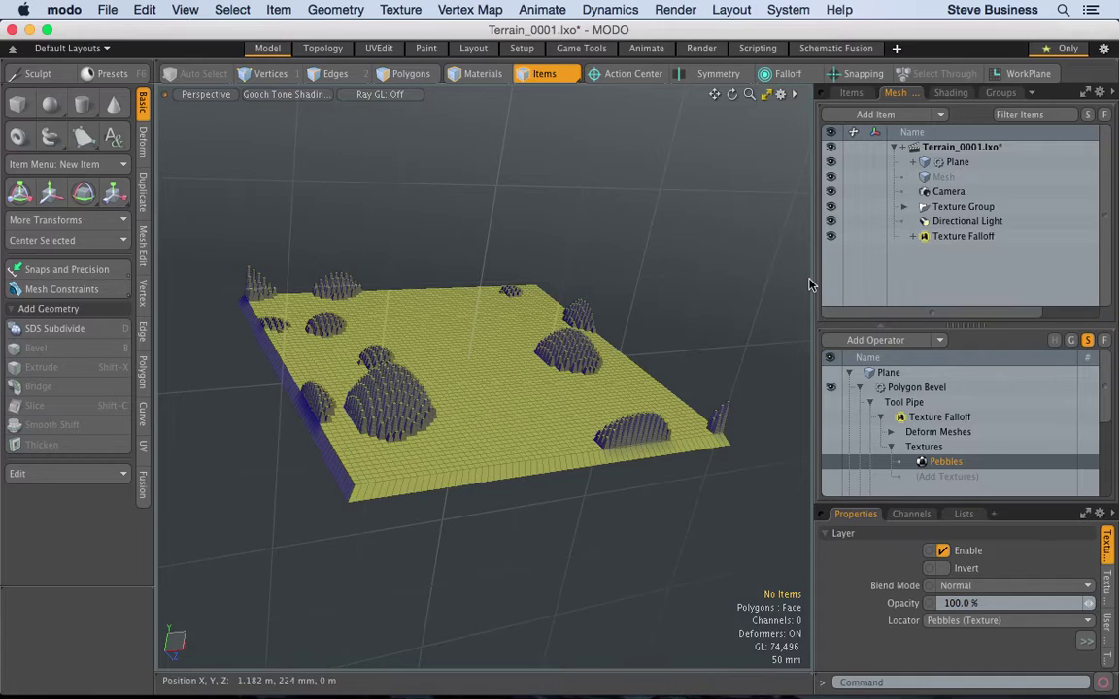
Step: Give the mesh operations list more room and save the scene
drag(812, 281, 792, 267)
drag(723, 94, 714, 146)
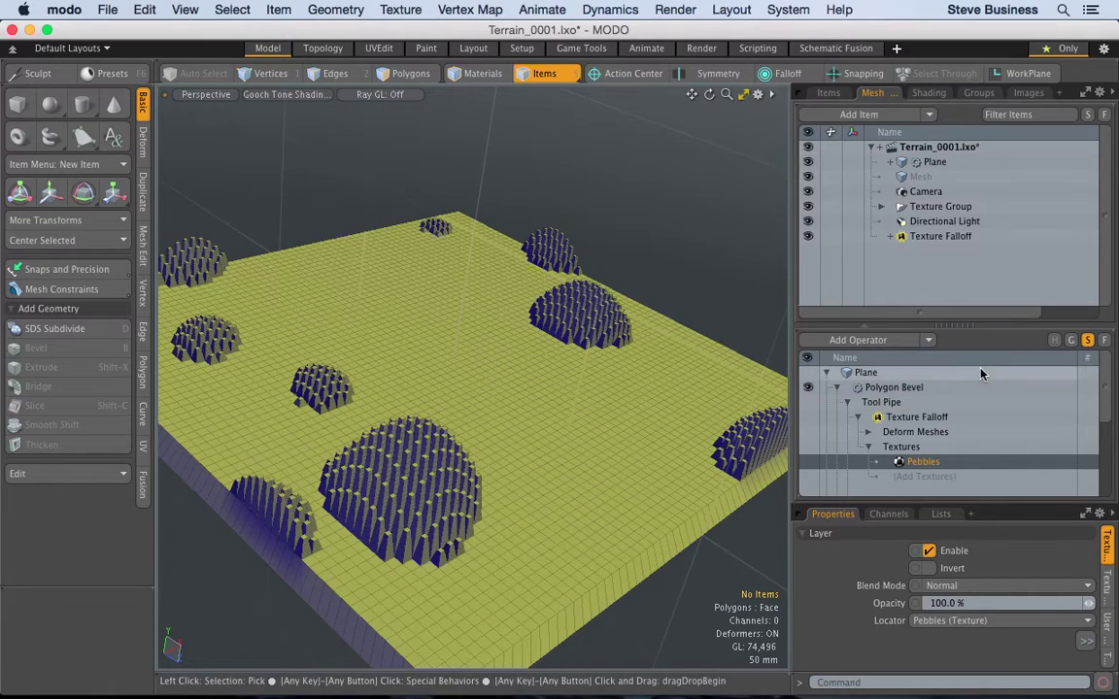
drag(1000, 322, 959, 205)
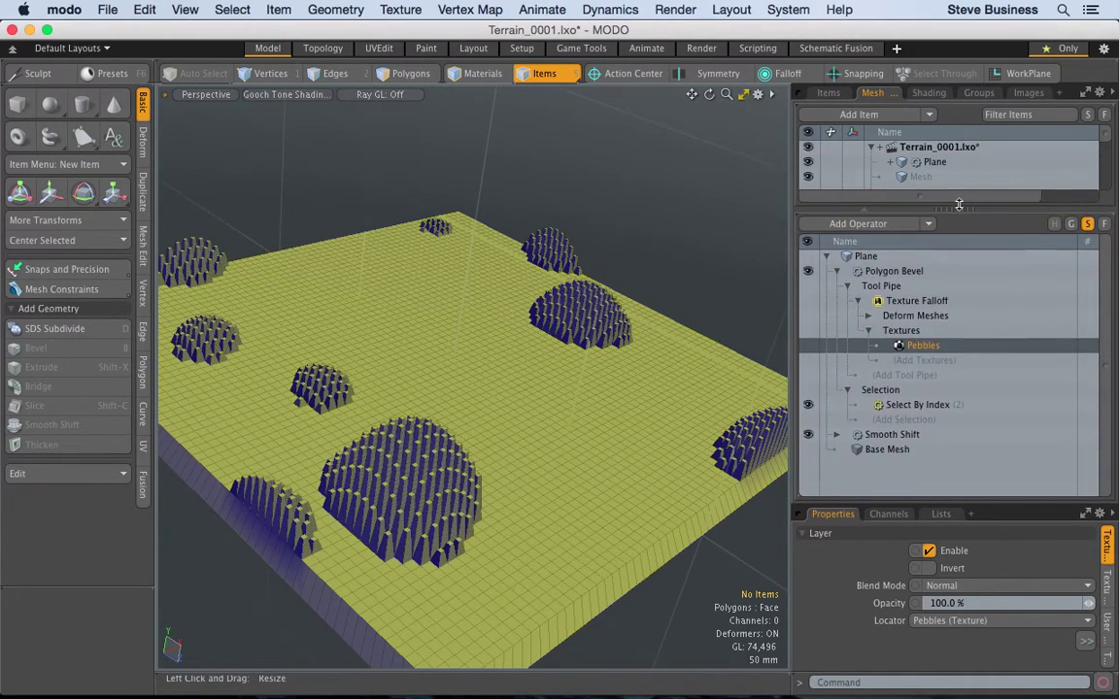
key(super+s)
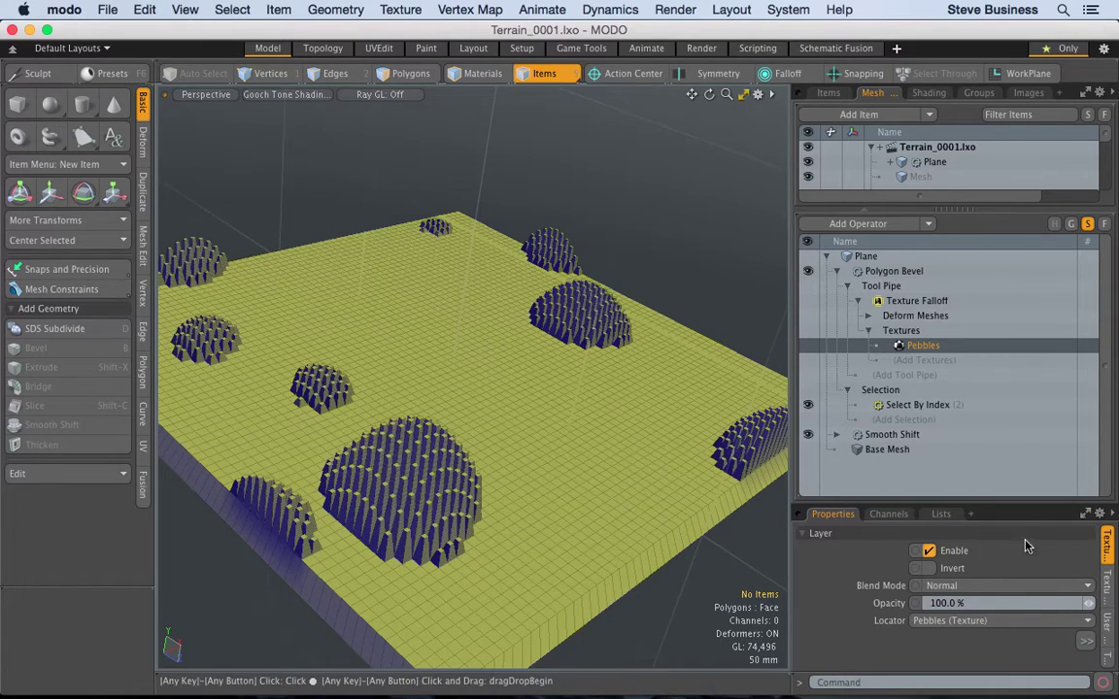
Step: Replace the Pebbles texture in the Texture Falloff with a Radial texture, with the properties area enlarged
drag(1016, 504, 993, 448)
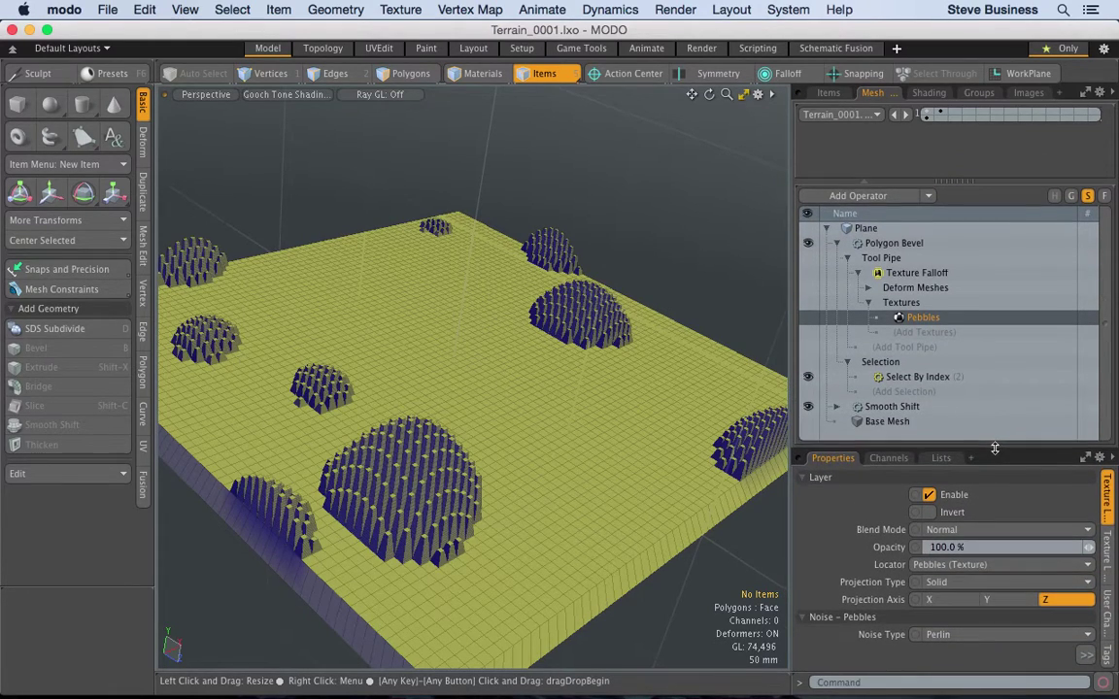
drag(789, 310, 699, 312)
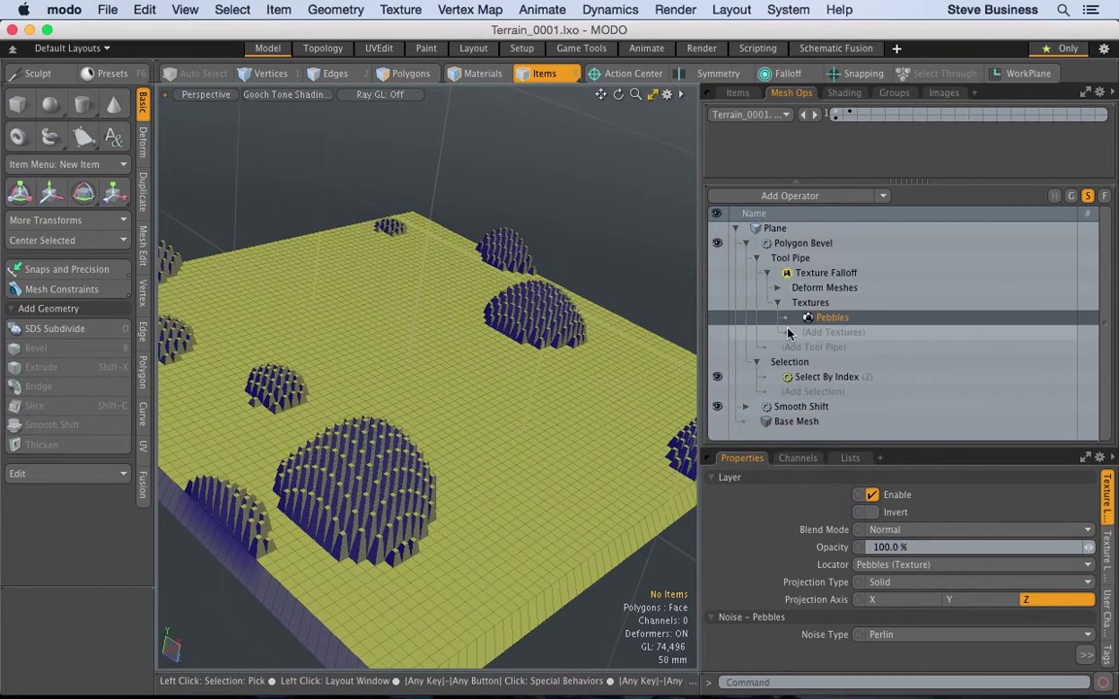
mouse_move(1061, 325)
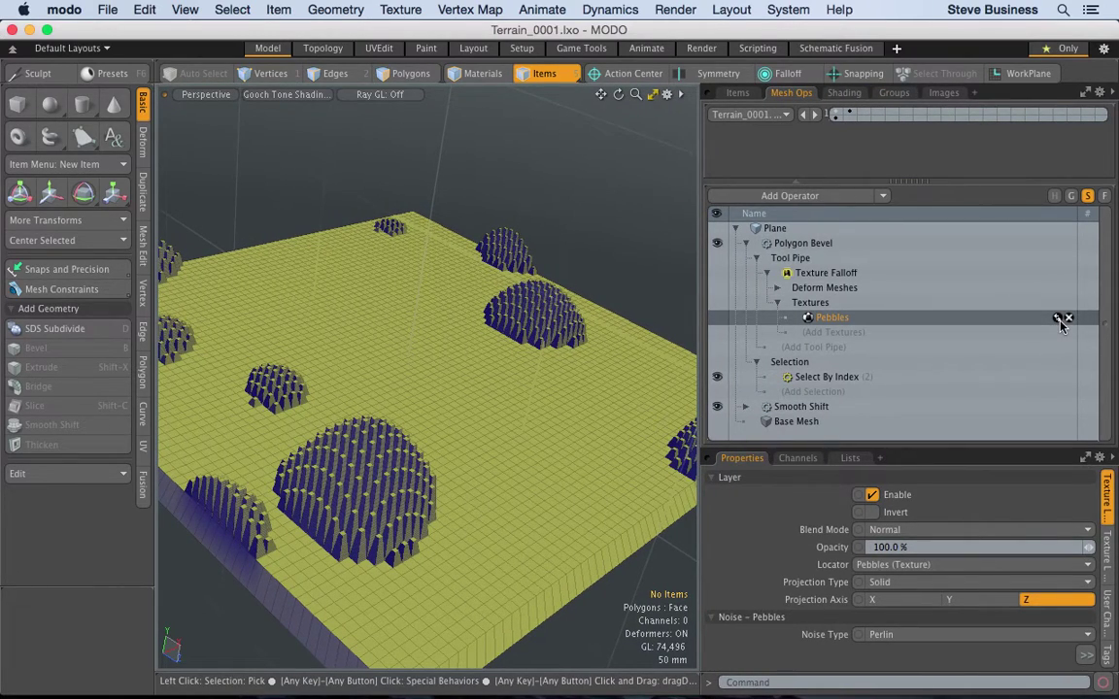
click(1058, 319)
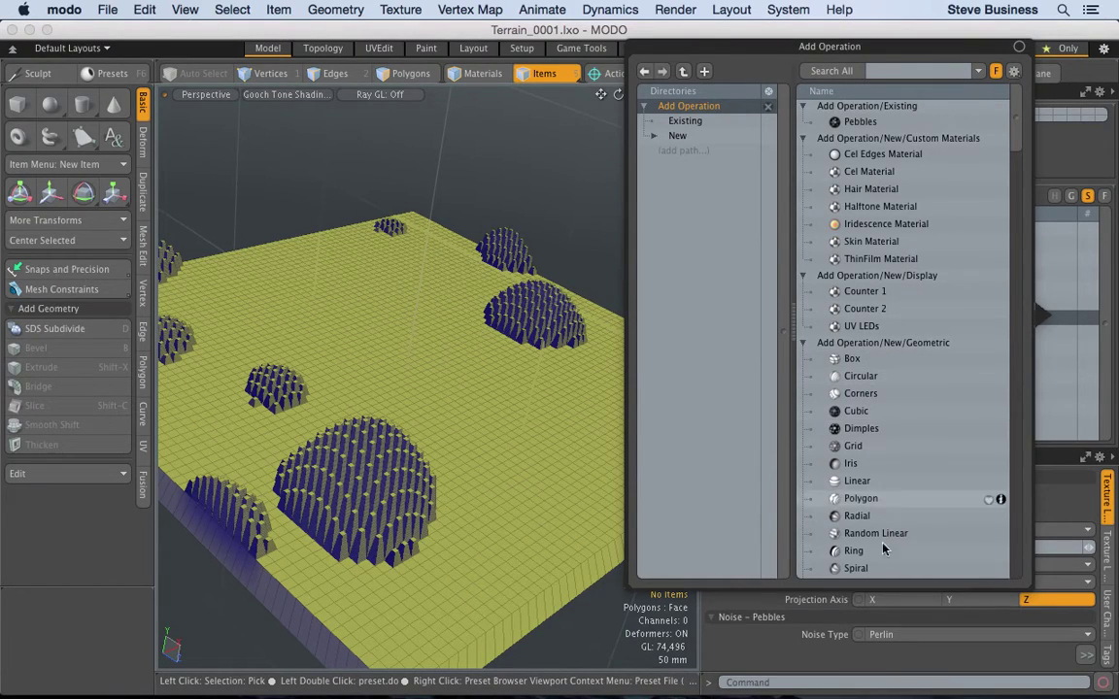
key(Escape)
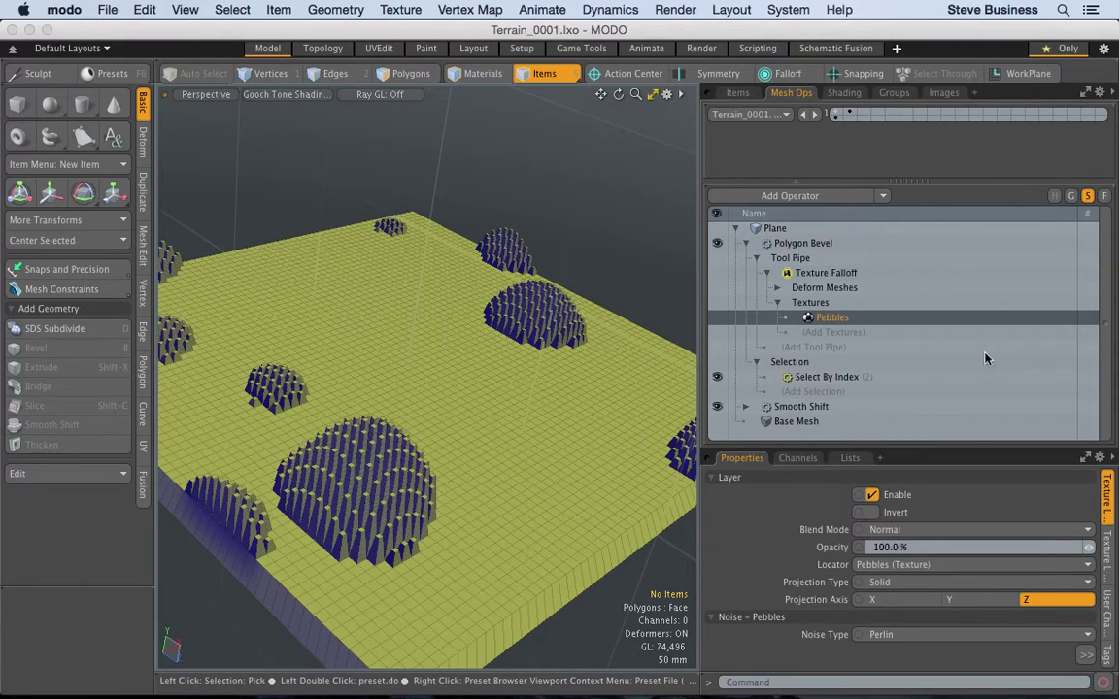
double_click(1063, 319)
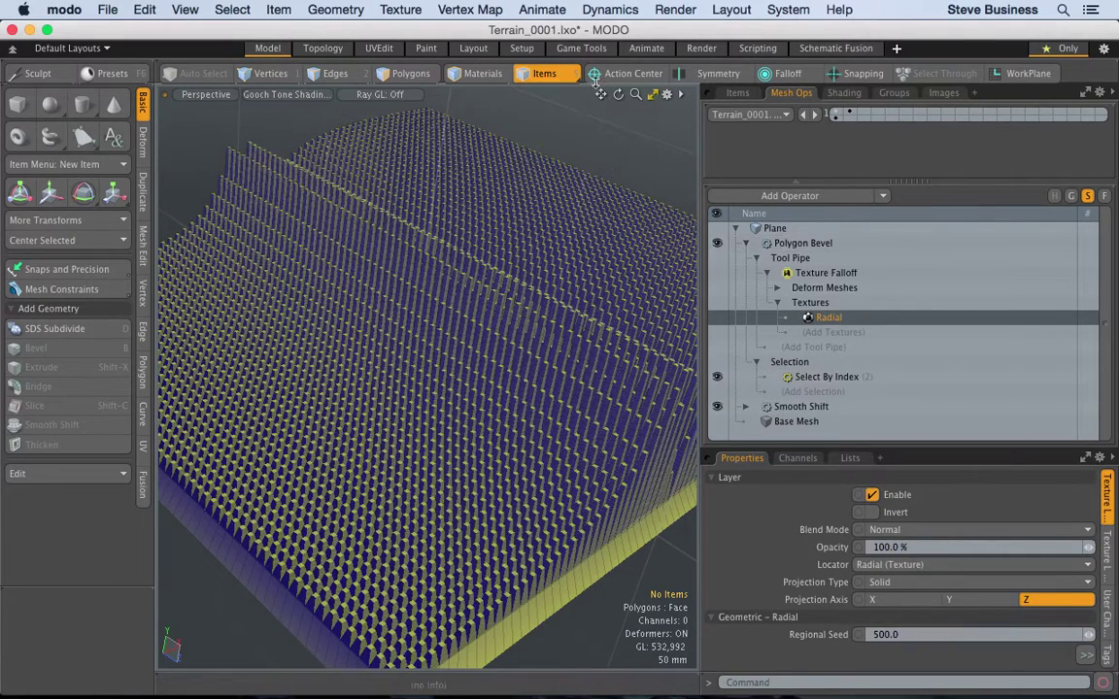
Step: Examine the terrain shaped by the Radial texture and its layer, locator transform, projection, disturb and output settings
drag(635, 94, 575, 85)
alt+drag(588, 209, 517, 250)
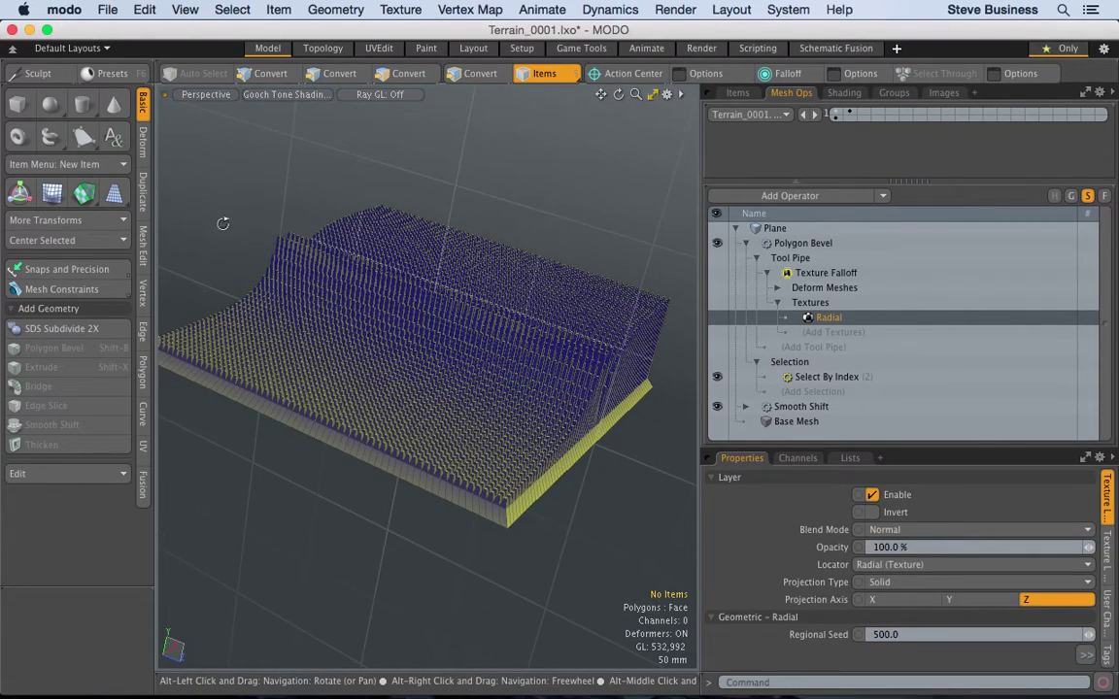
alt+drag(192, 233, 447, 227)
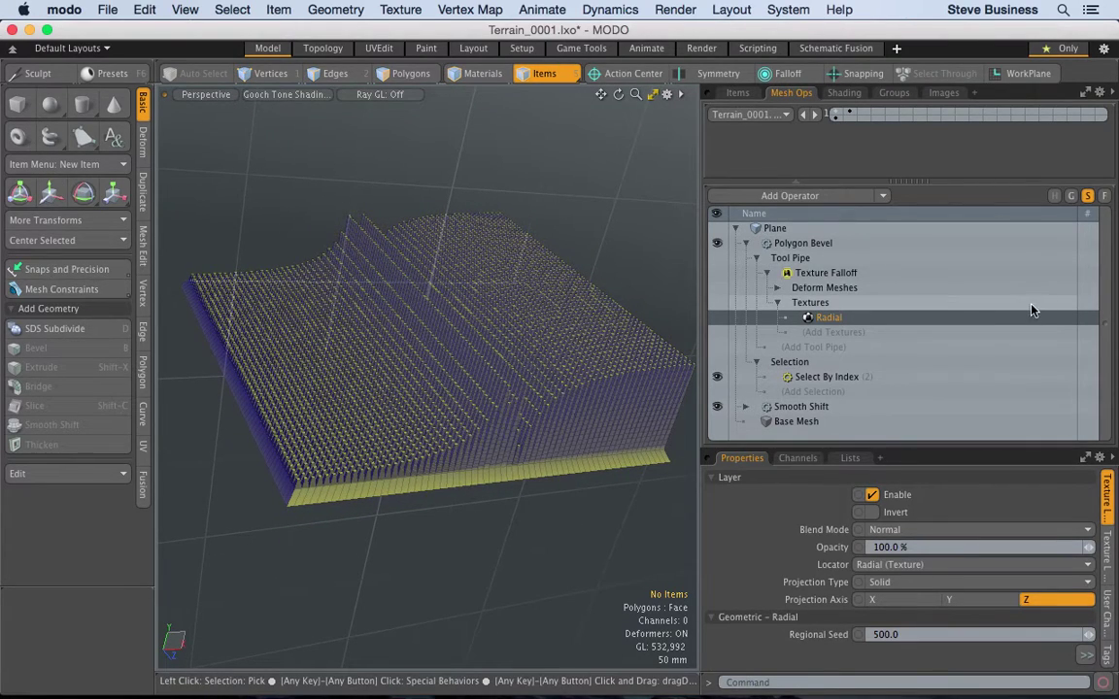
drag(856, 320, 1064, 320)
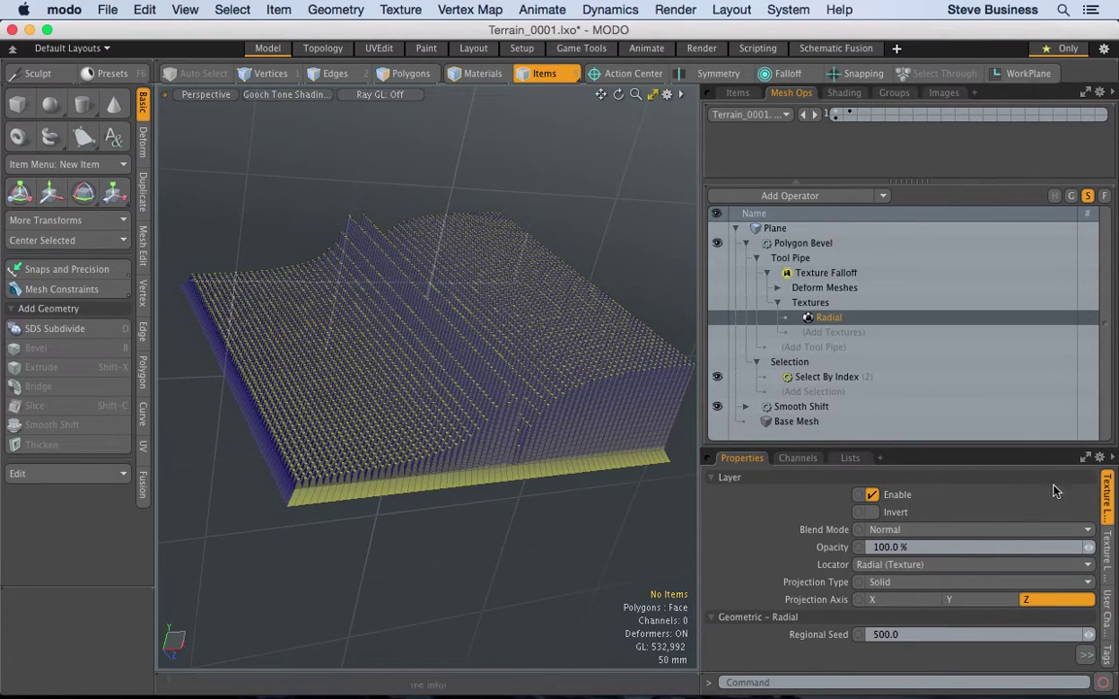
drag(957, 450, 929, 319)
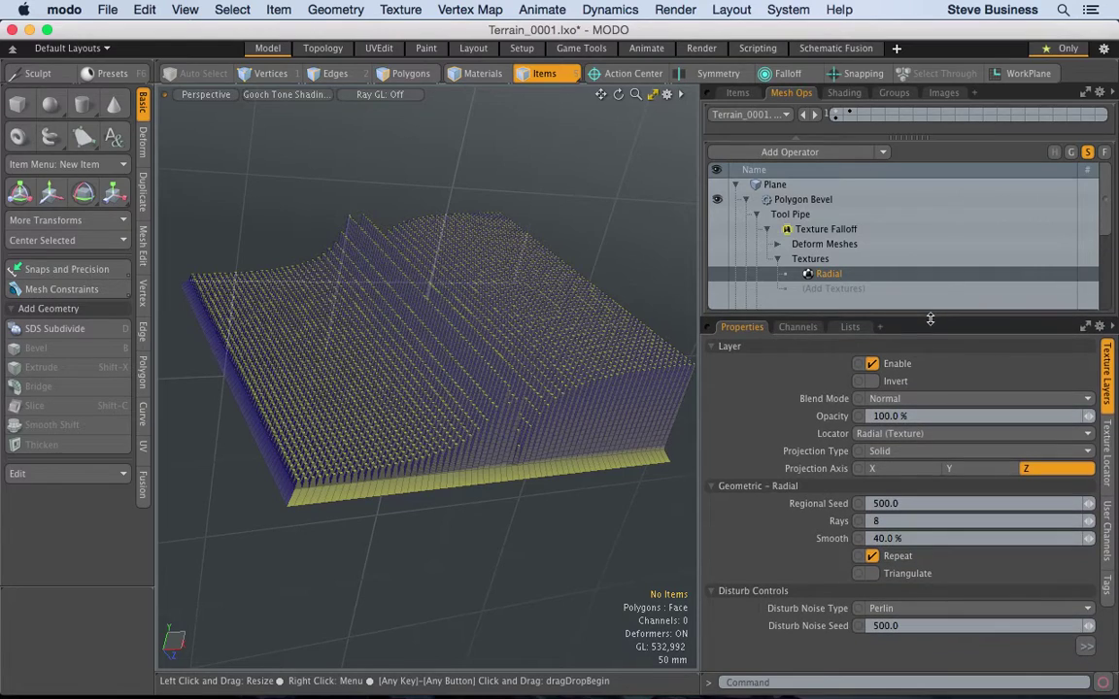
click(1108, 449)
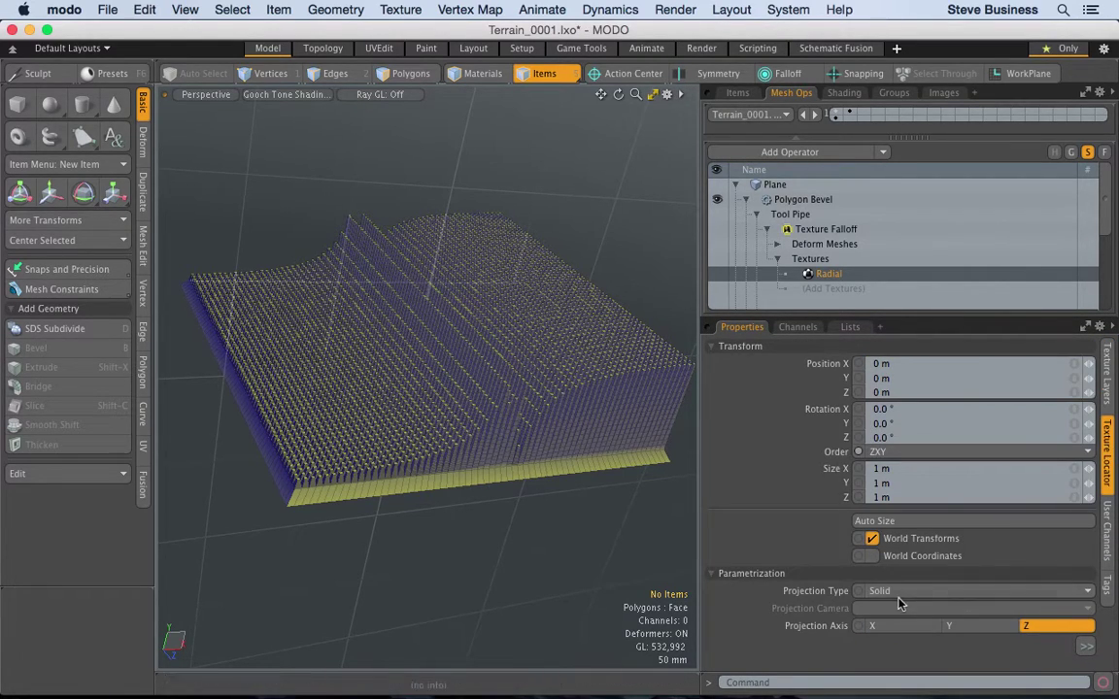
click(710, 346)
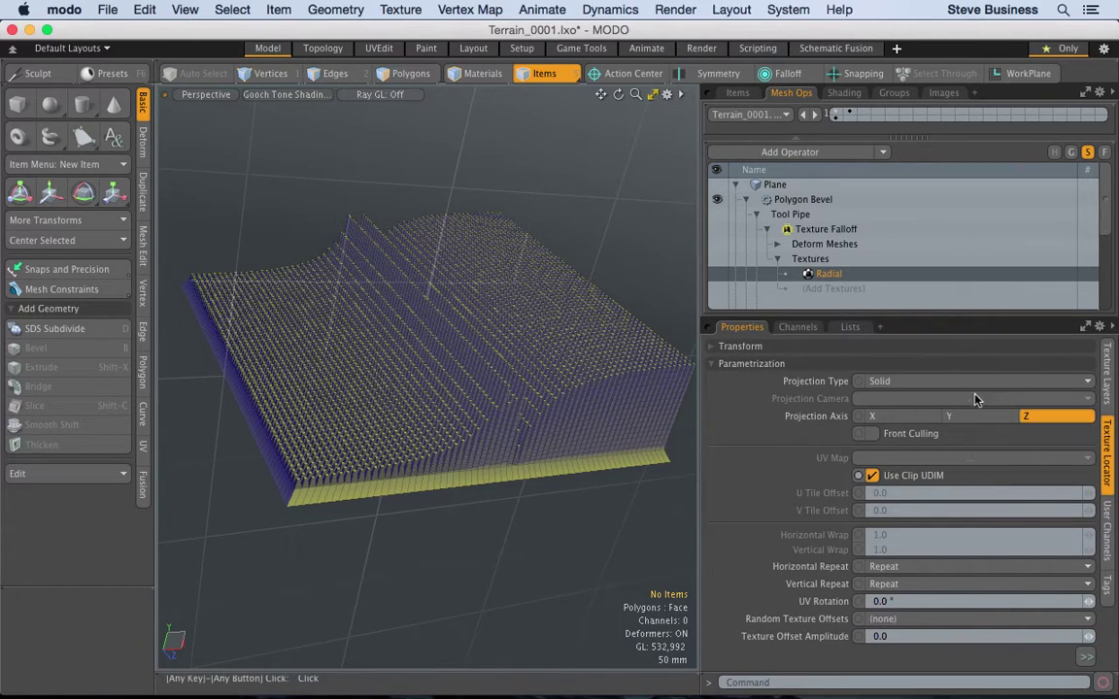
click(1108, 384)
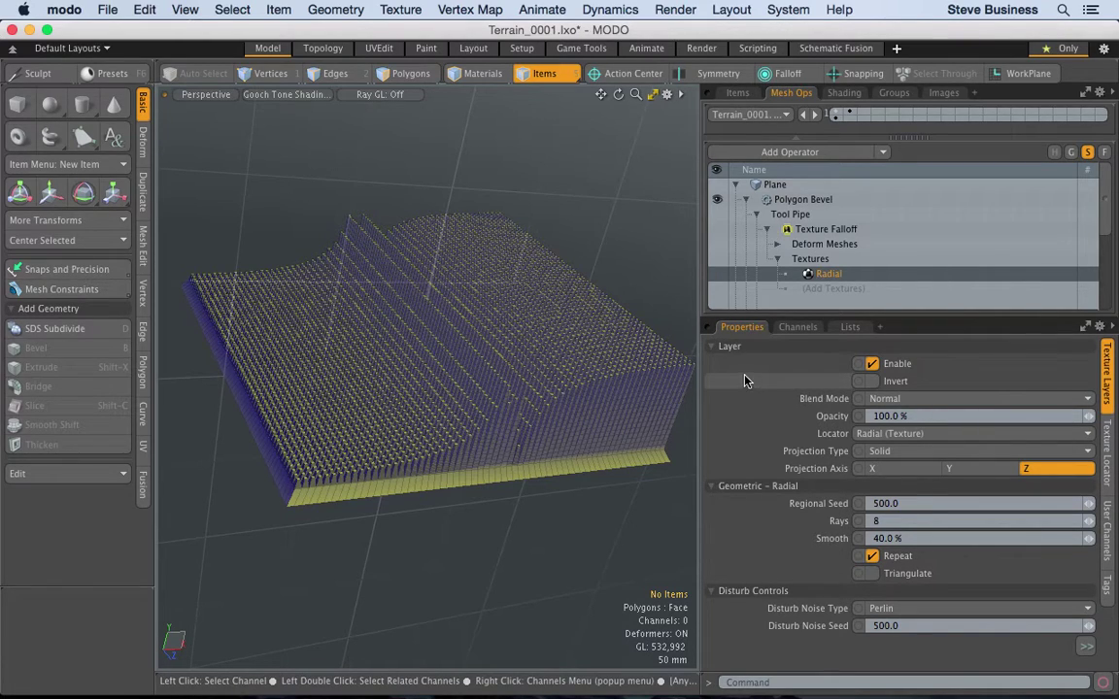
click(913, 451)
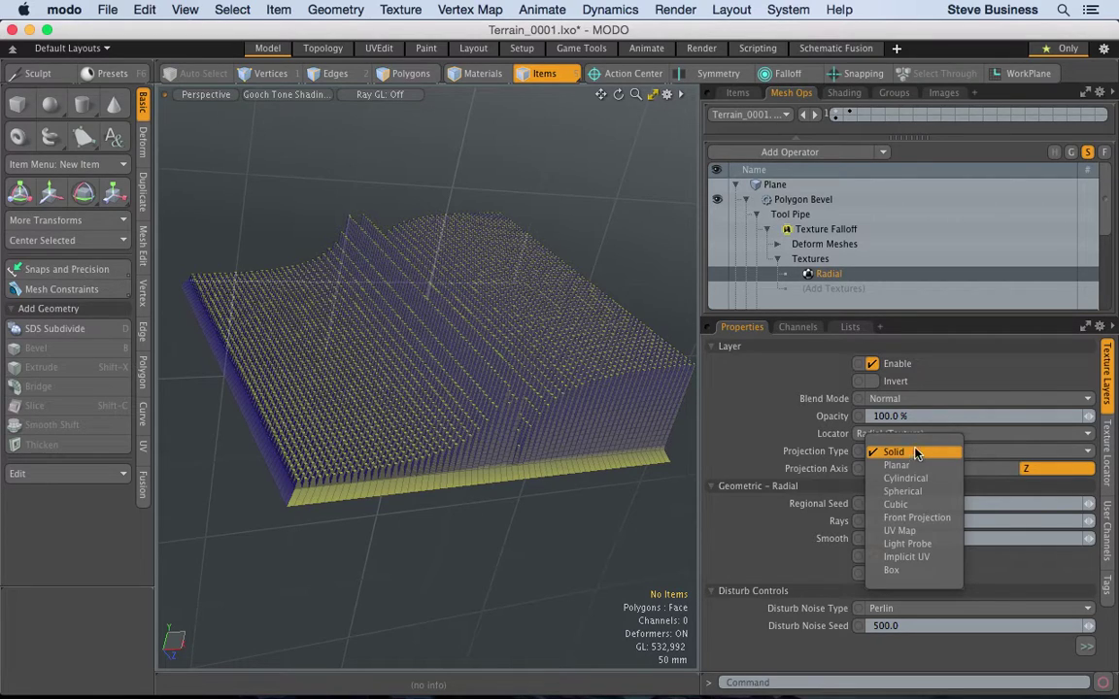
click(974, 458)
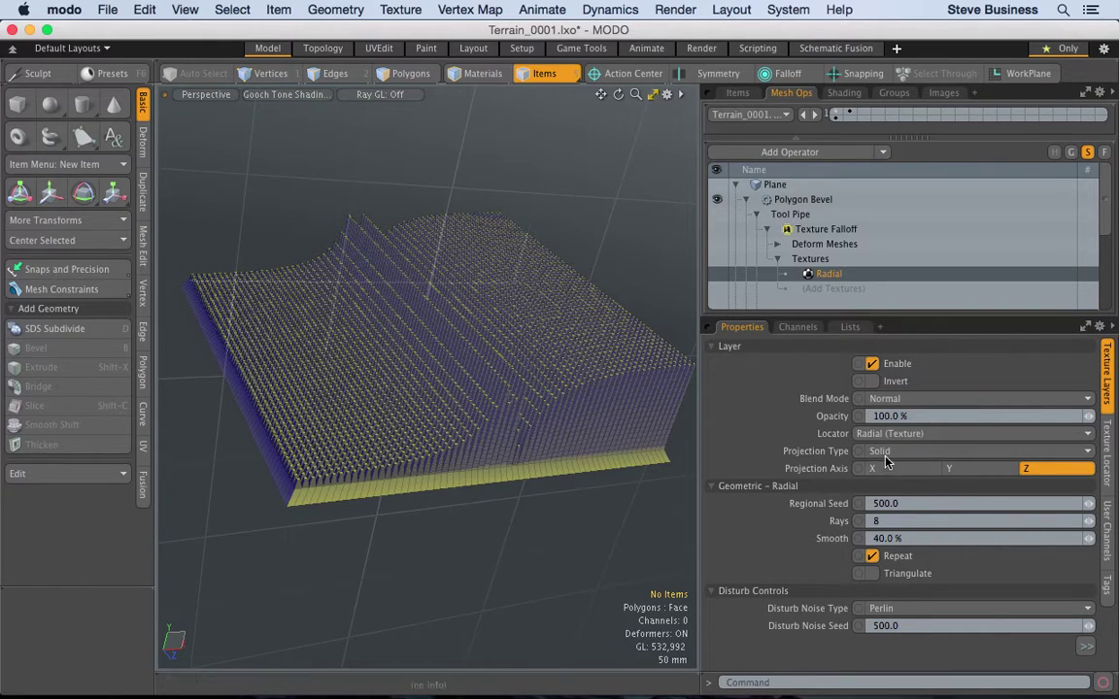
click(713, 348)
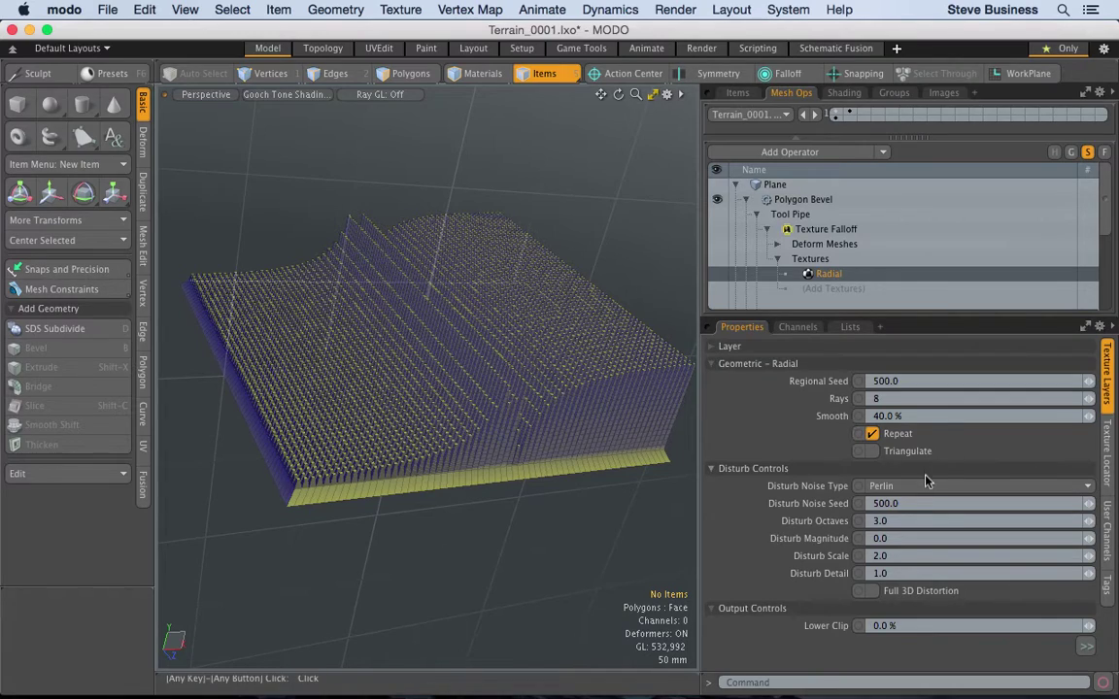
click(711, 365)
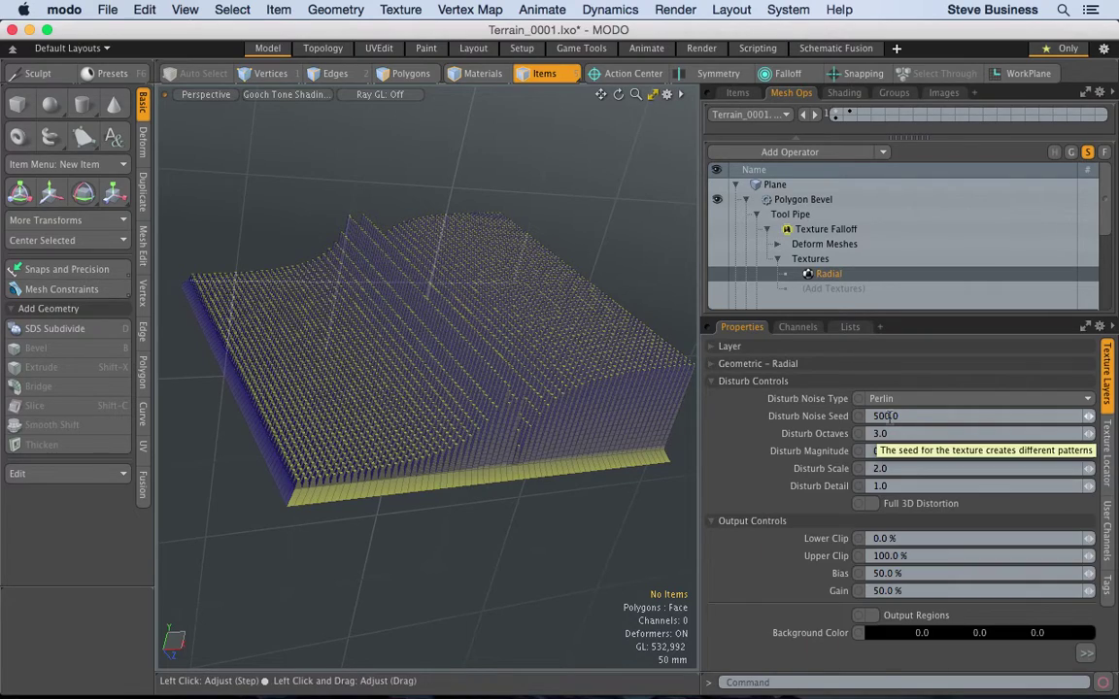
Step: Try the Enhanced Perlin and Gradient disturb noise types on the Radial texture, then set the noise type to Bubble
click(882, 399)
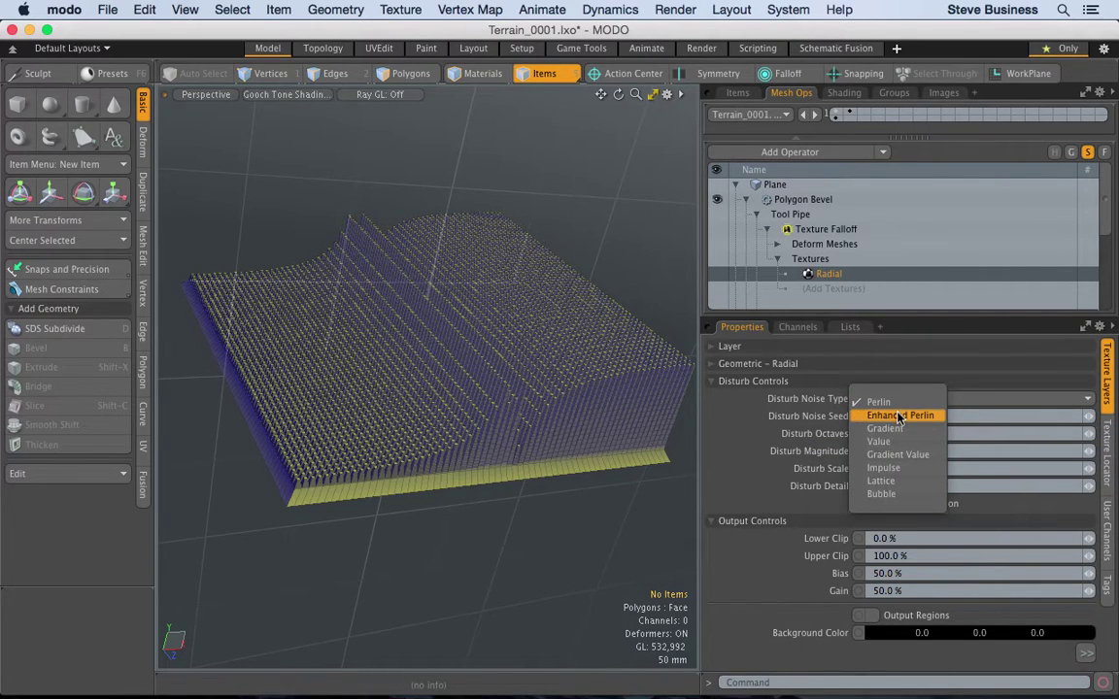
click(894, 400)
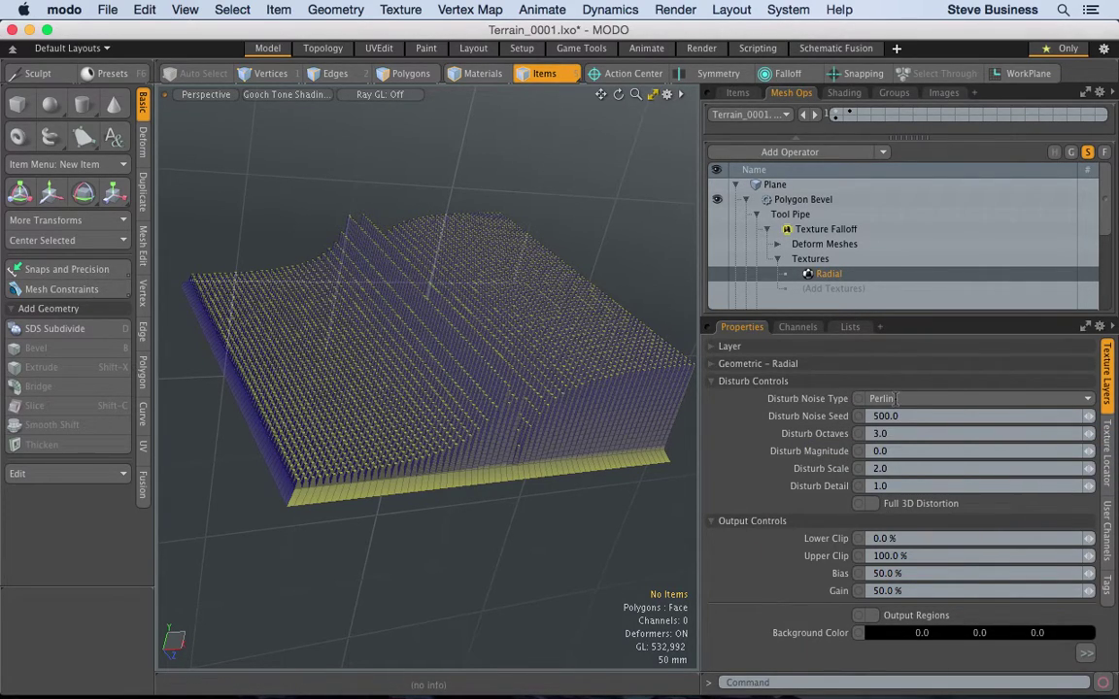
click(895, 398)
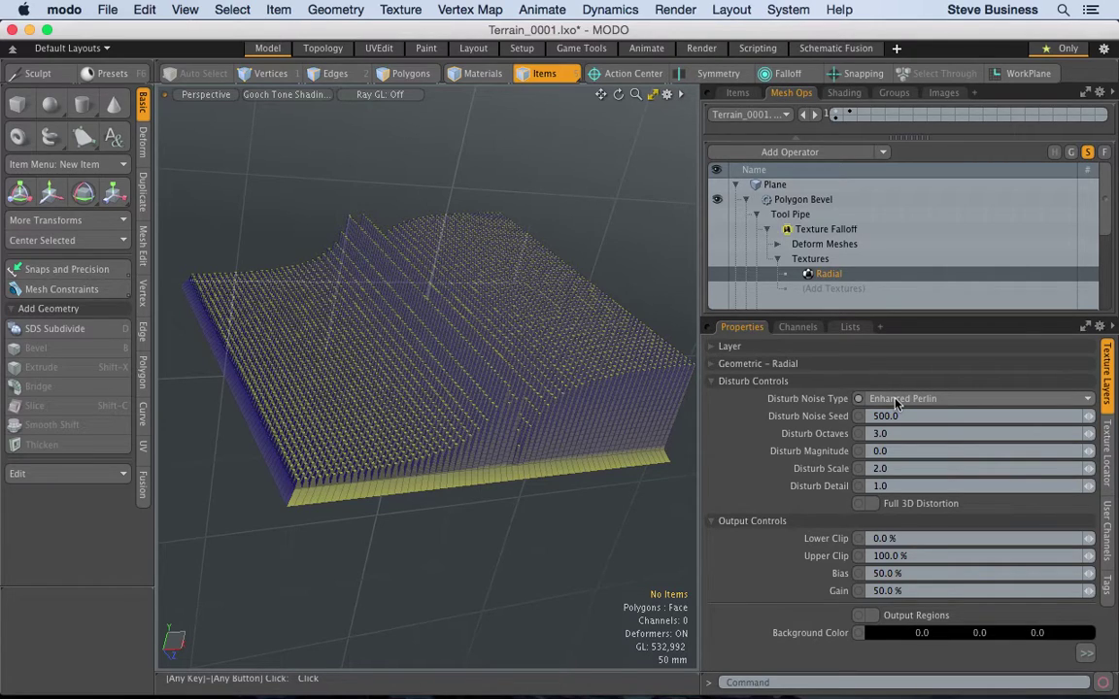
click(897, 402)
click(895, 412)
click(903, 400)
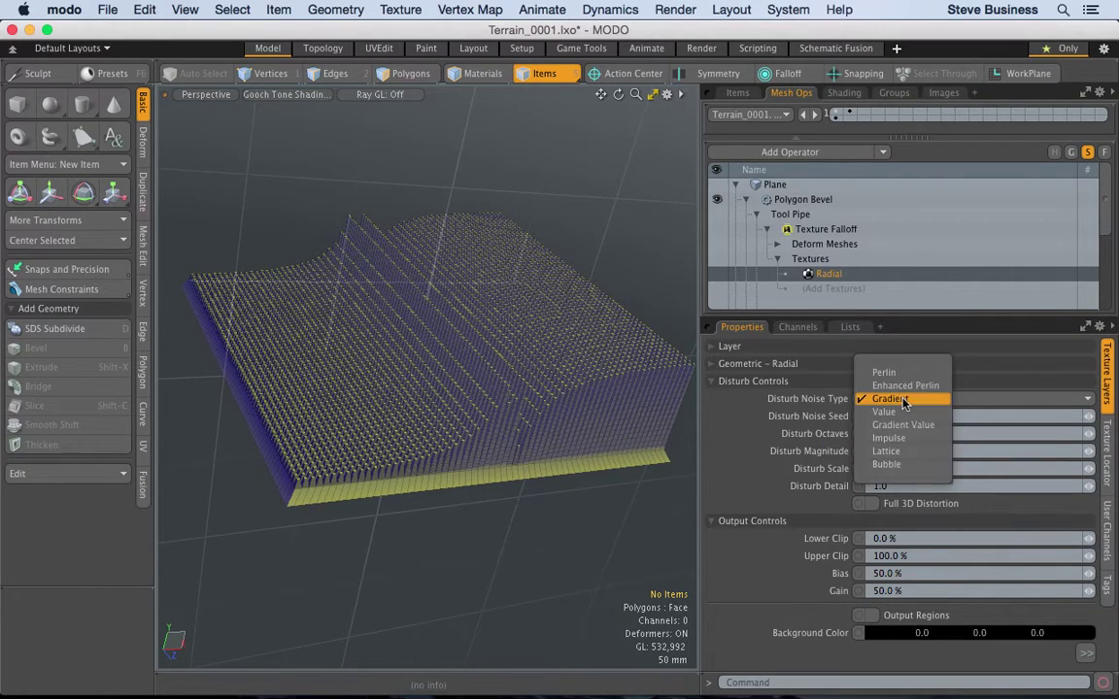
key(Escape)
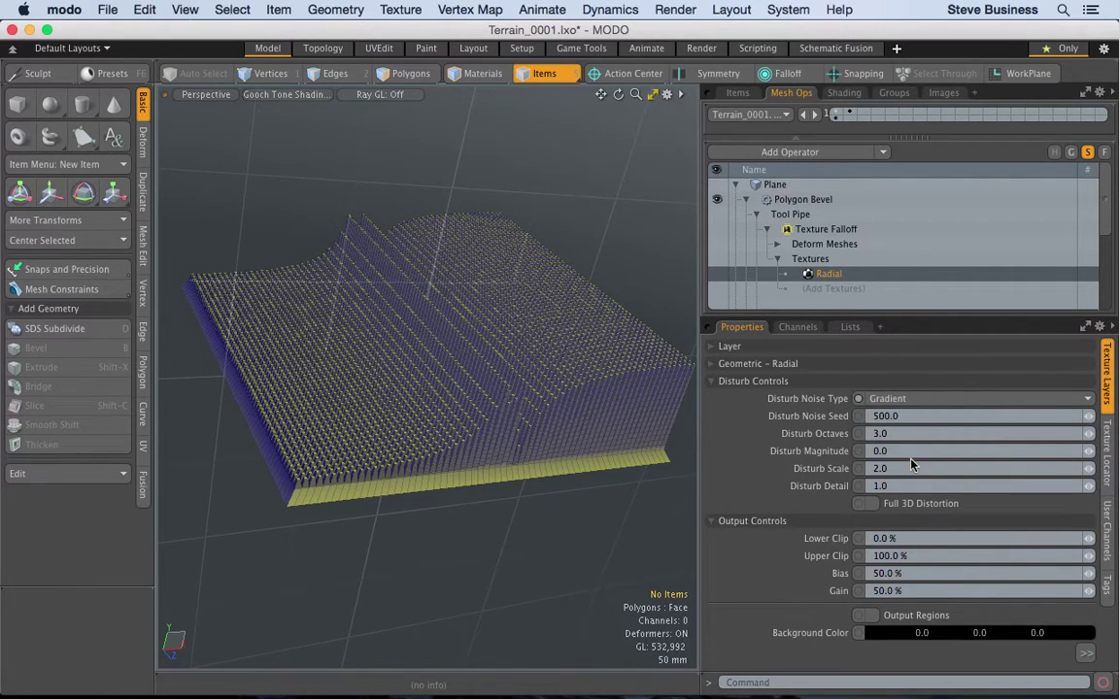
Step: Set the UV rotation of the Radial texture's locator to 45°
click(1108, 449)
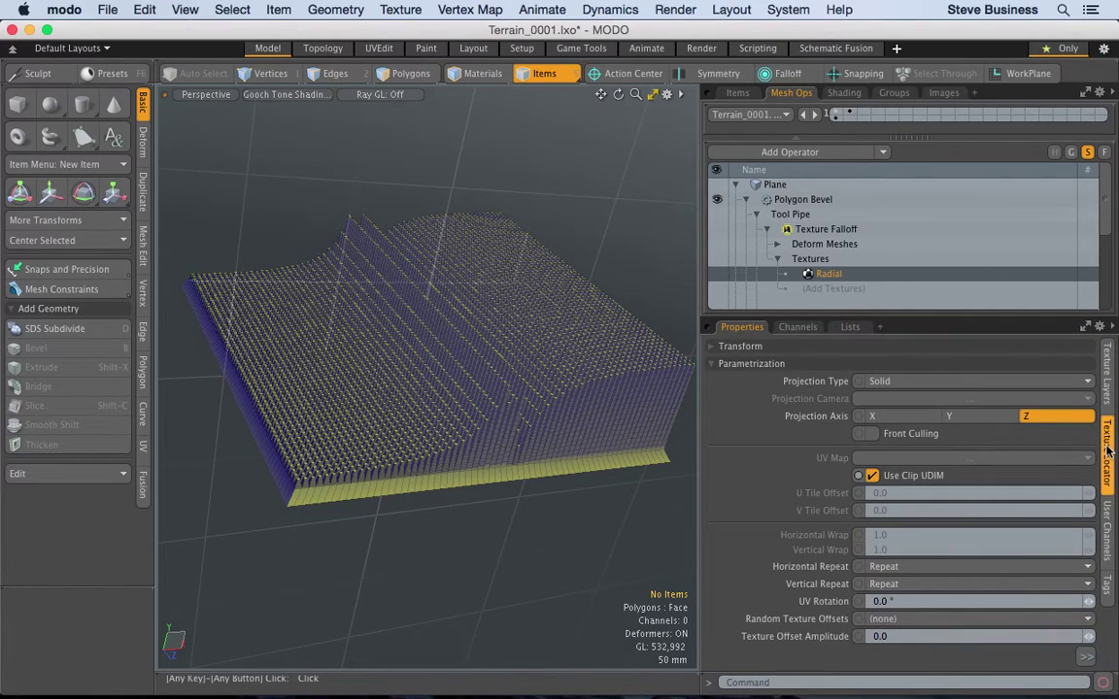
click(892, 601)
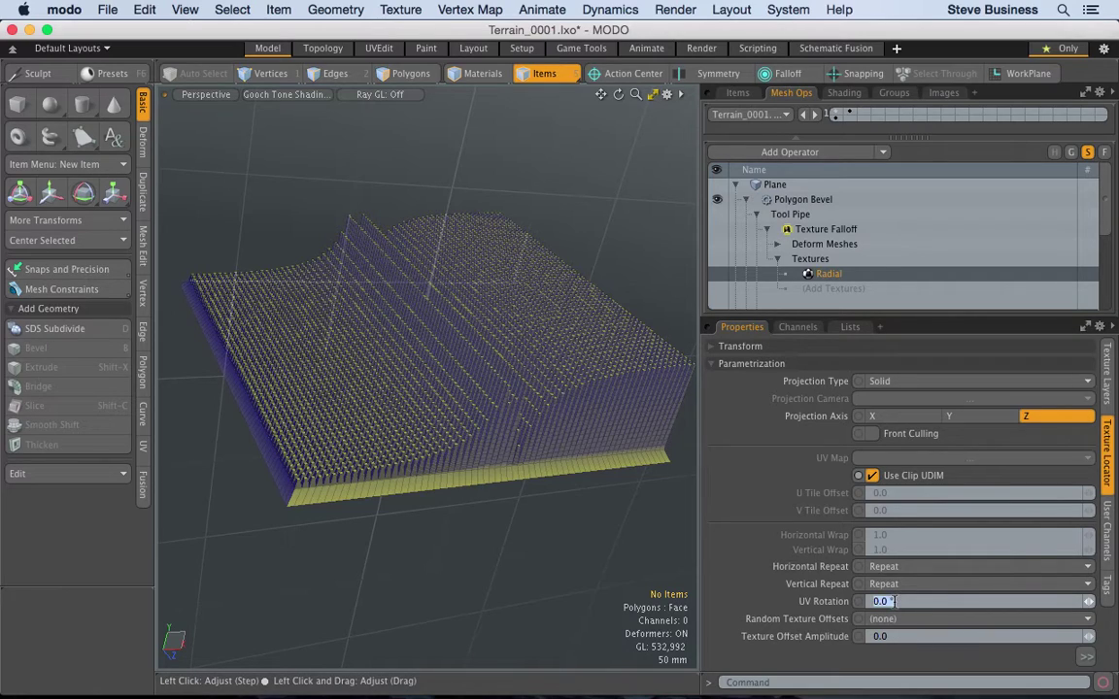
text(45)
key(Return)
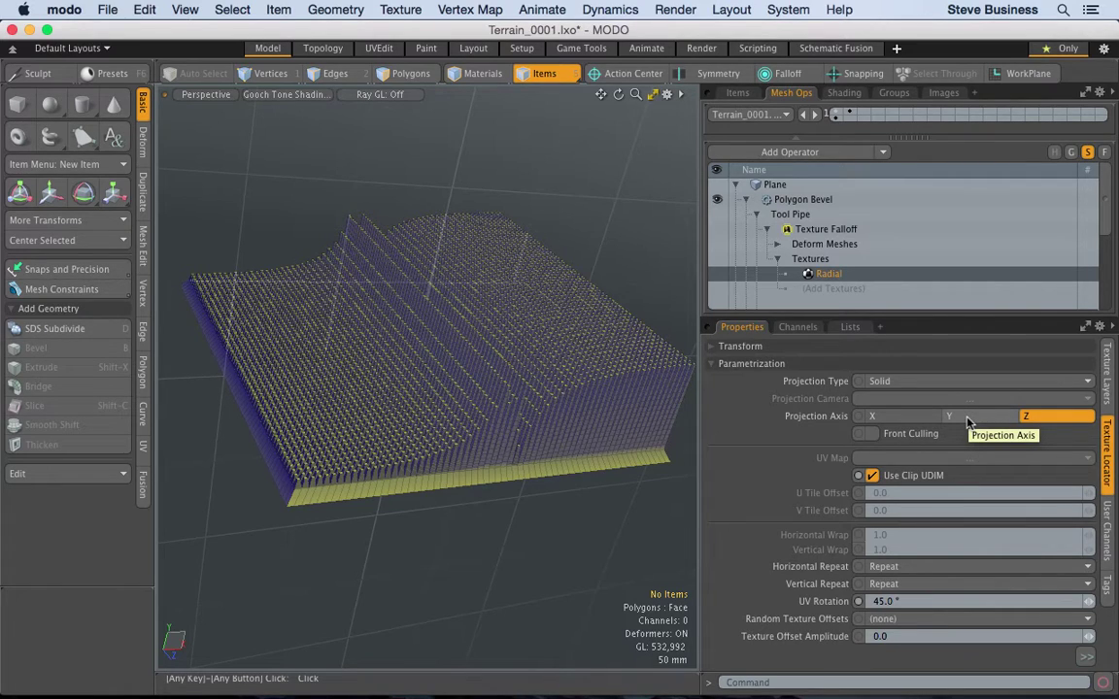
Step: Set the Radial texture locator's projection type to UV Map, using the UV map named Texture, and inspect the terrain
click(911, 384)
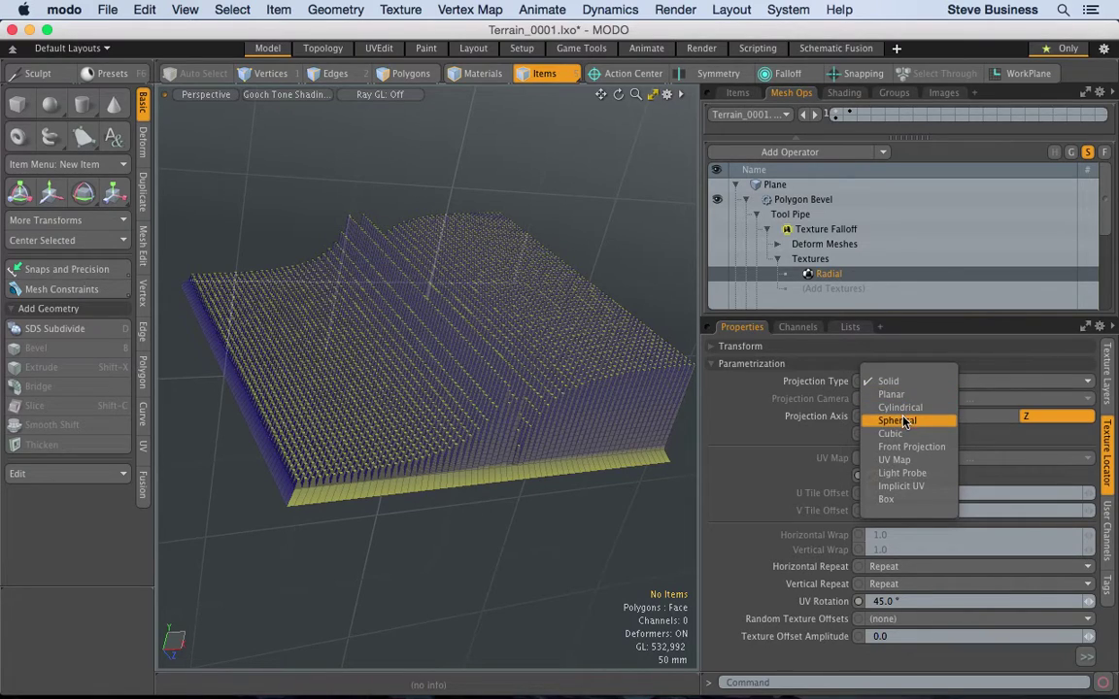
key(Escape)
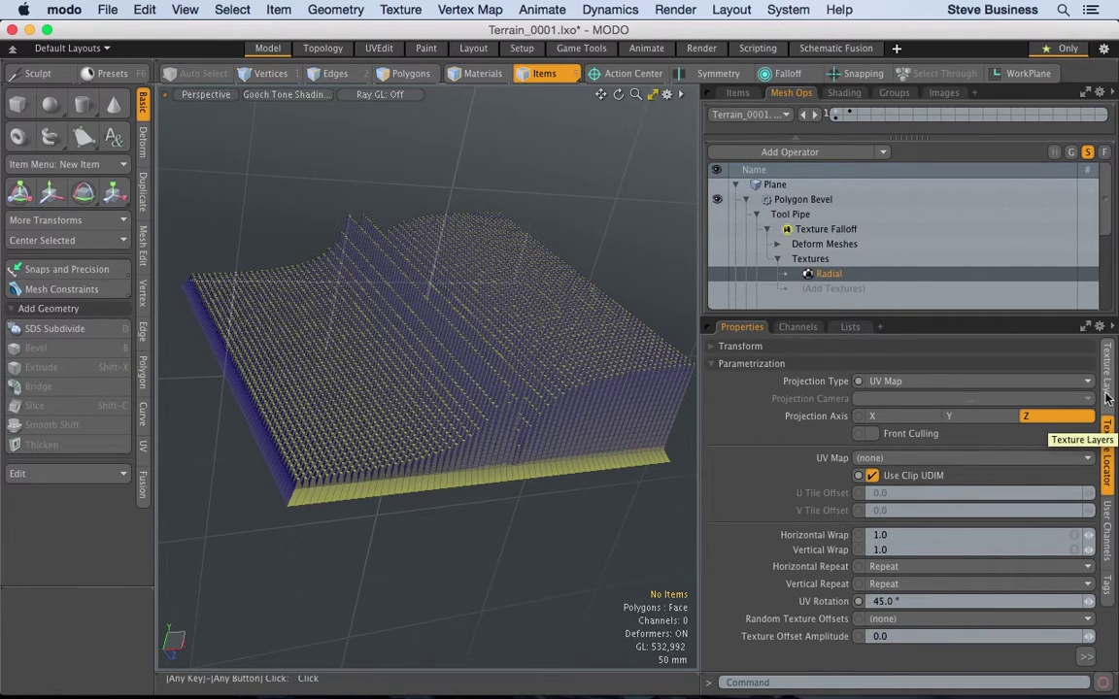
click(983, 458)
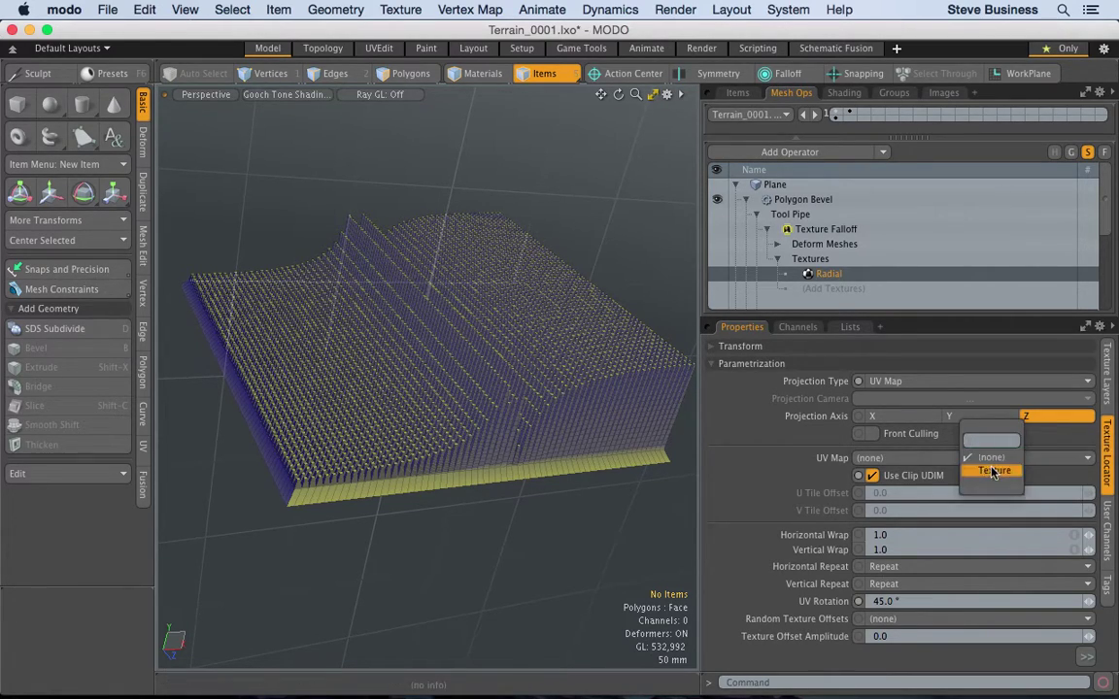
click(992, 472)
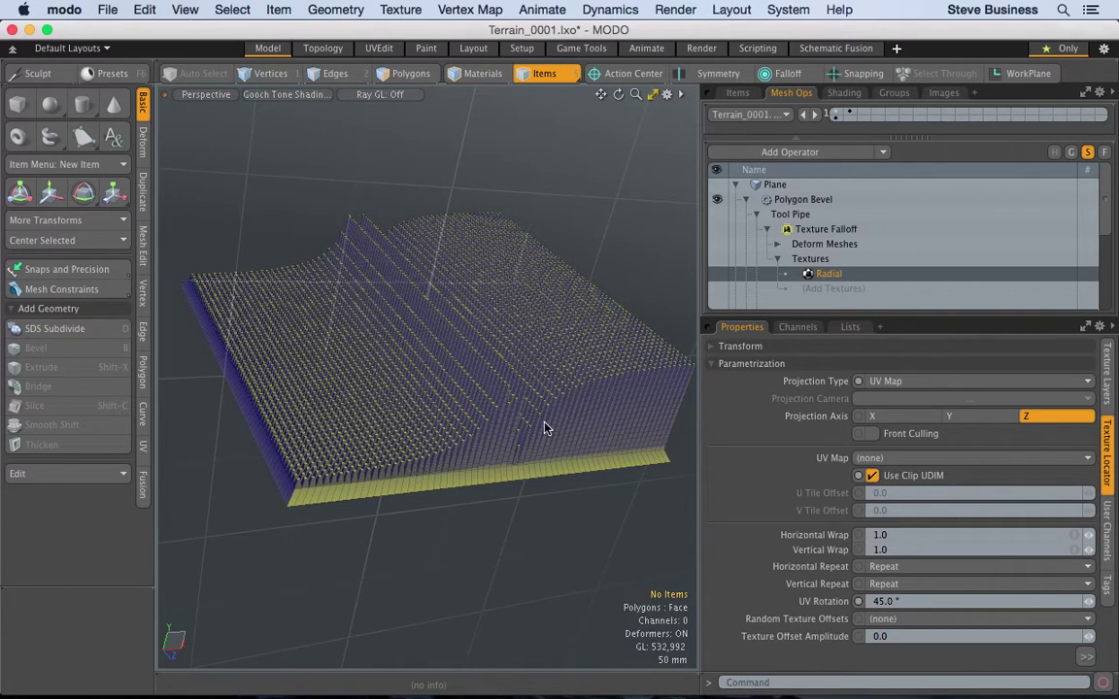
key(ctrl)
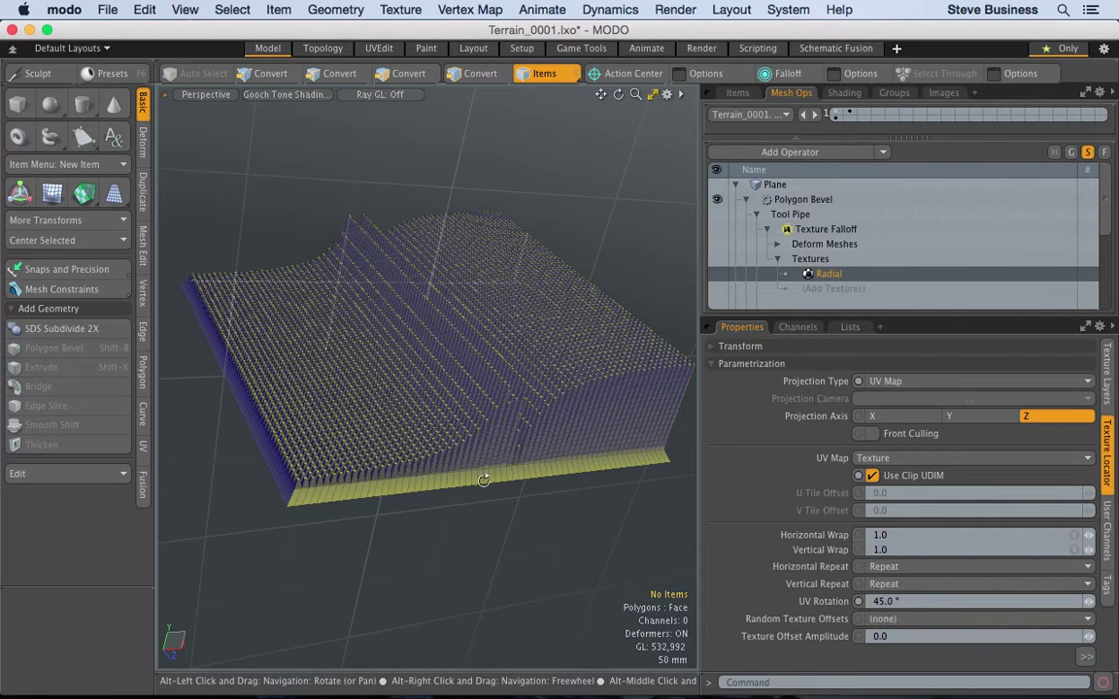
alt+drag(330, 376, 355, 292)
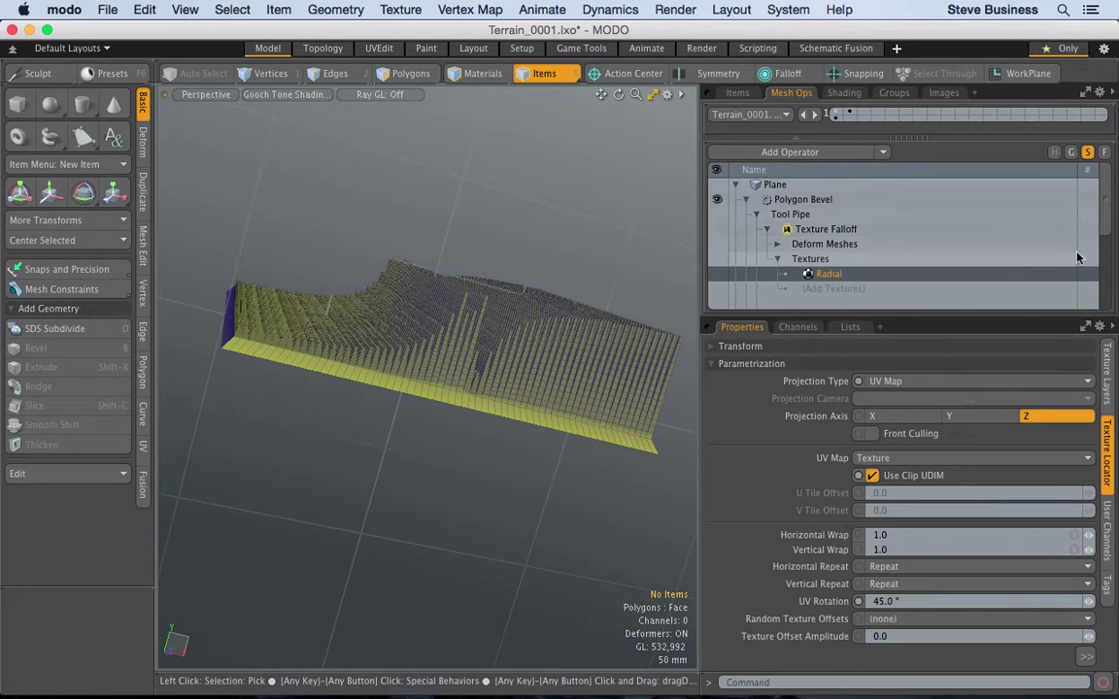
Step: Examine the Radial texture's disturb, output, geometric and layer settings, collapsing each section
mouse_move(1069, 278)
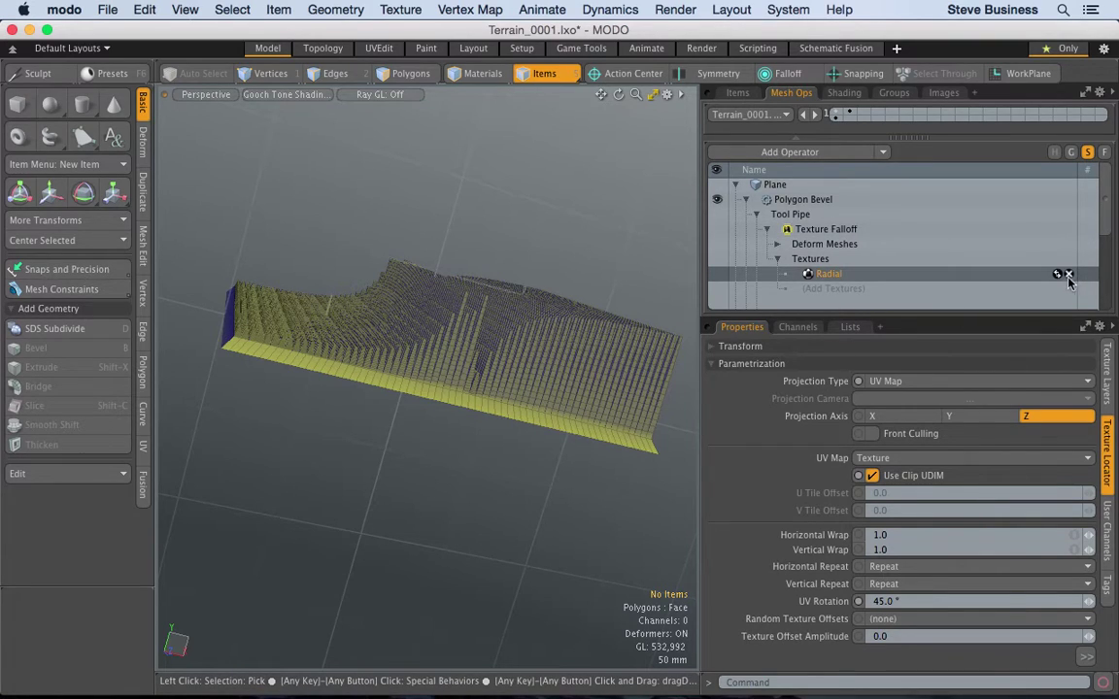
click(1106, 365)
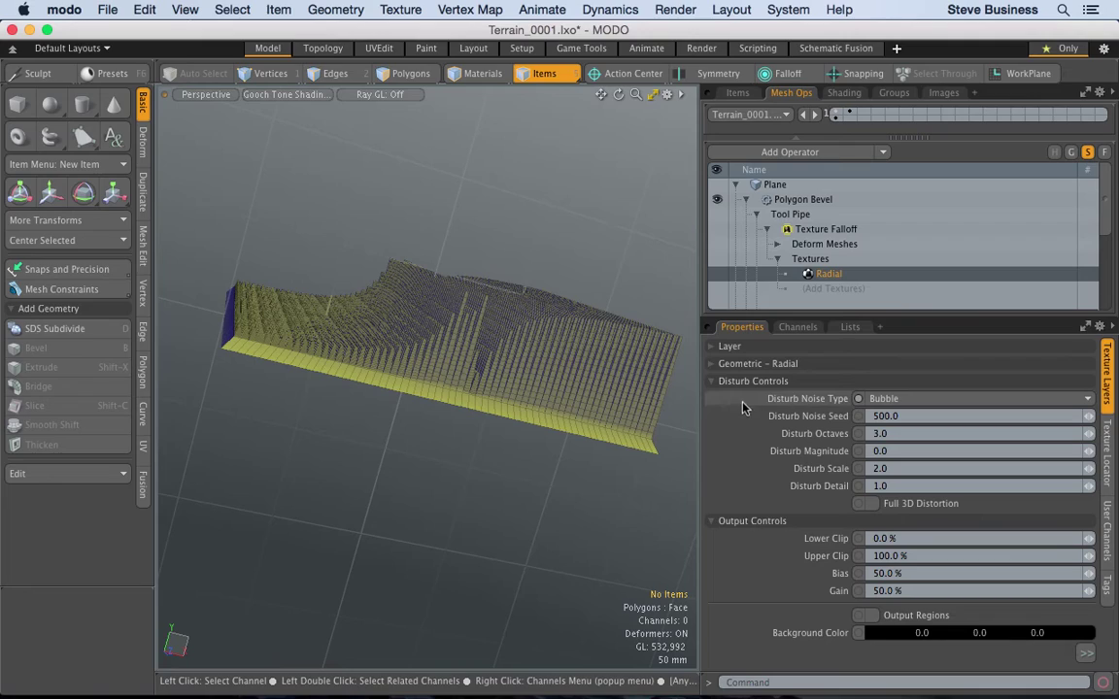
click(711, 382)
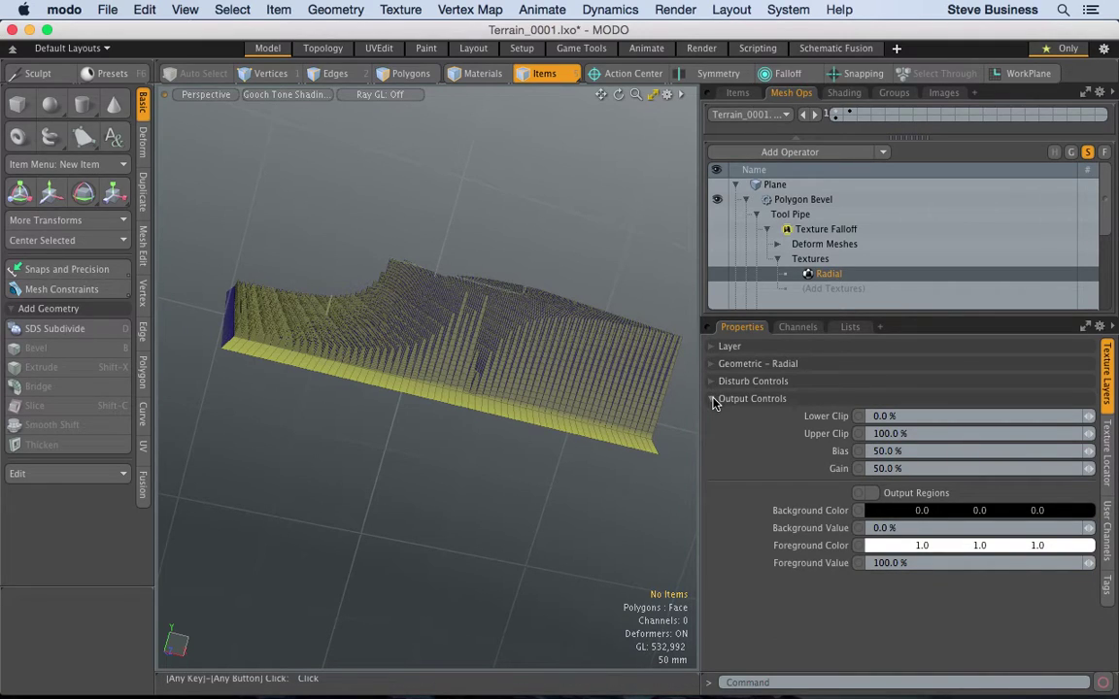
click(712, 399)
click(712, 365)
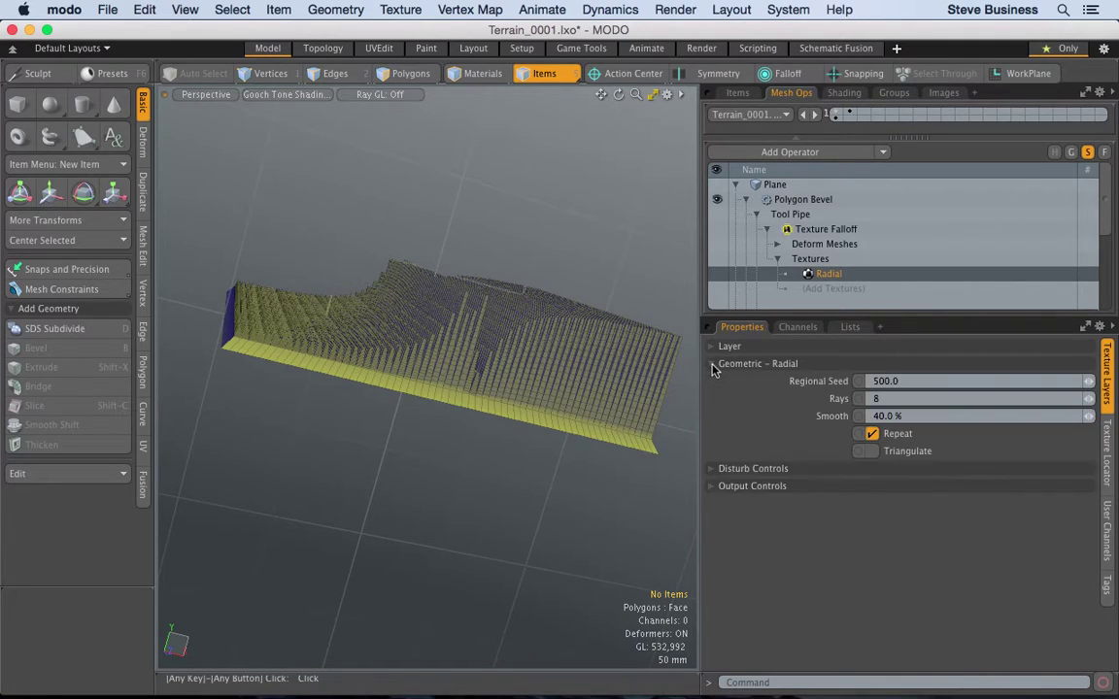
click(713, 366)
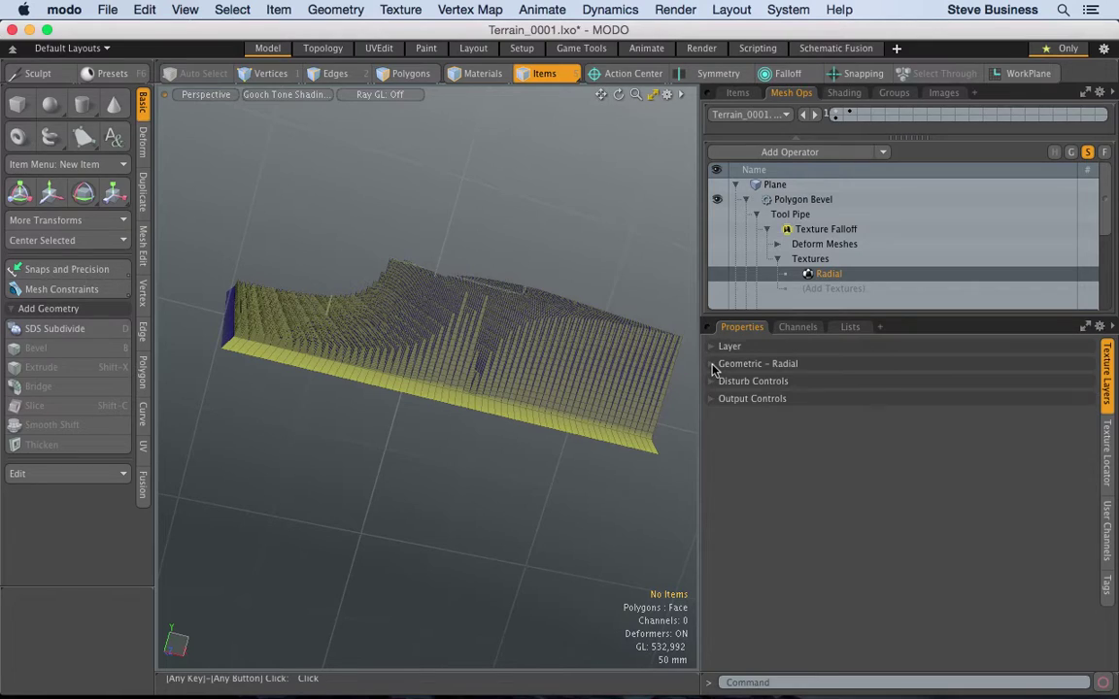
click(711, 347)
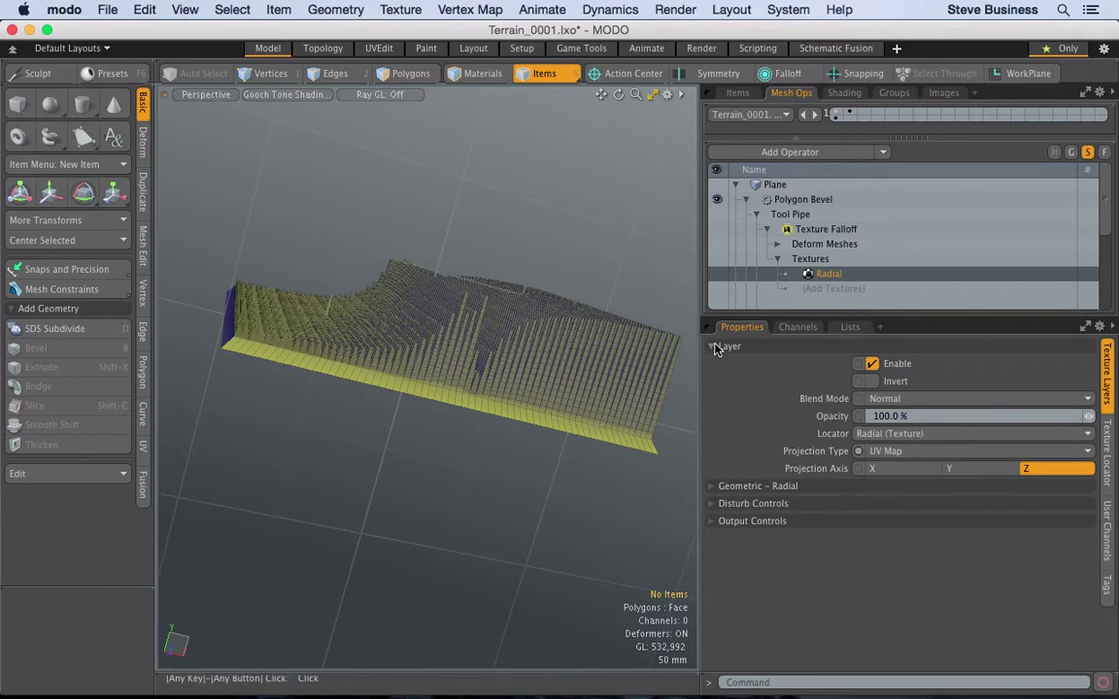
click(711, 348)
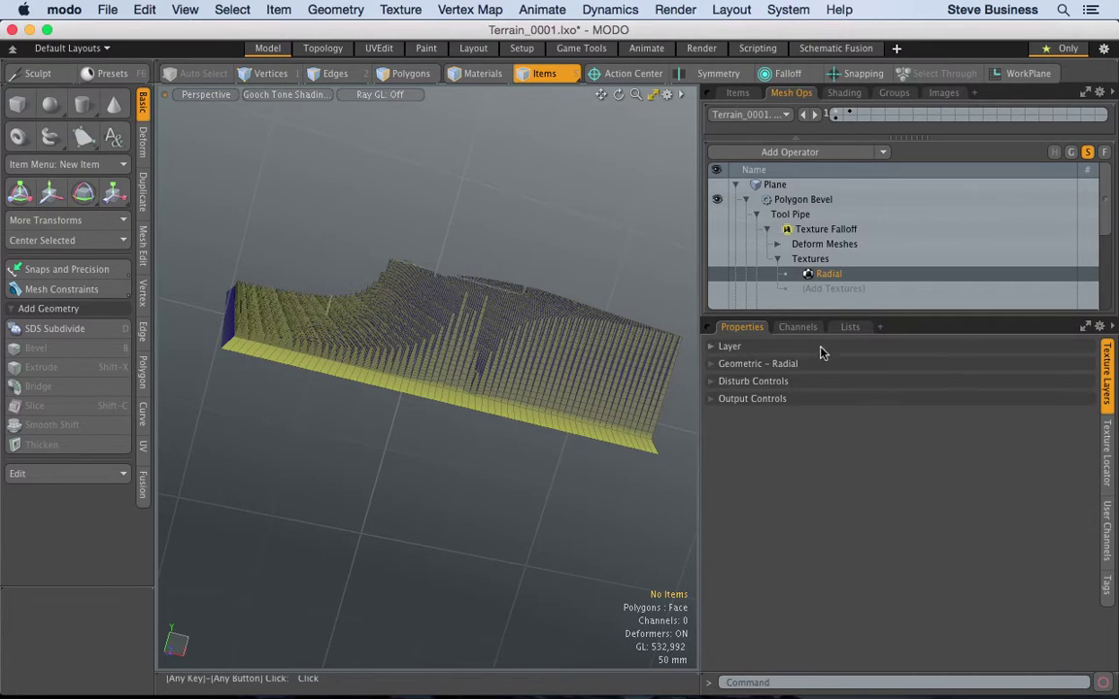
Step: Set the horizontal and vertical wrap of the Radial texture's locator to 3.0 and inspect the terrain from above
click(1104, 439)
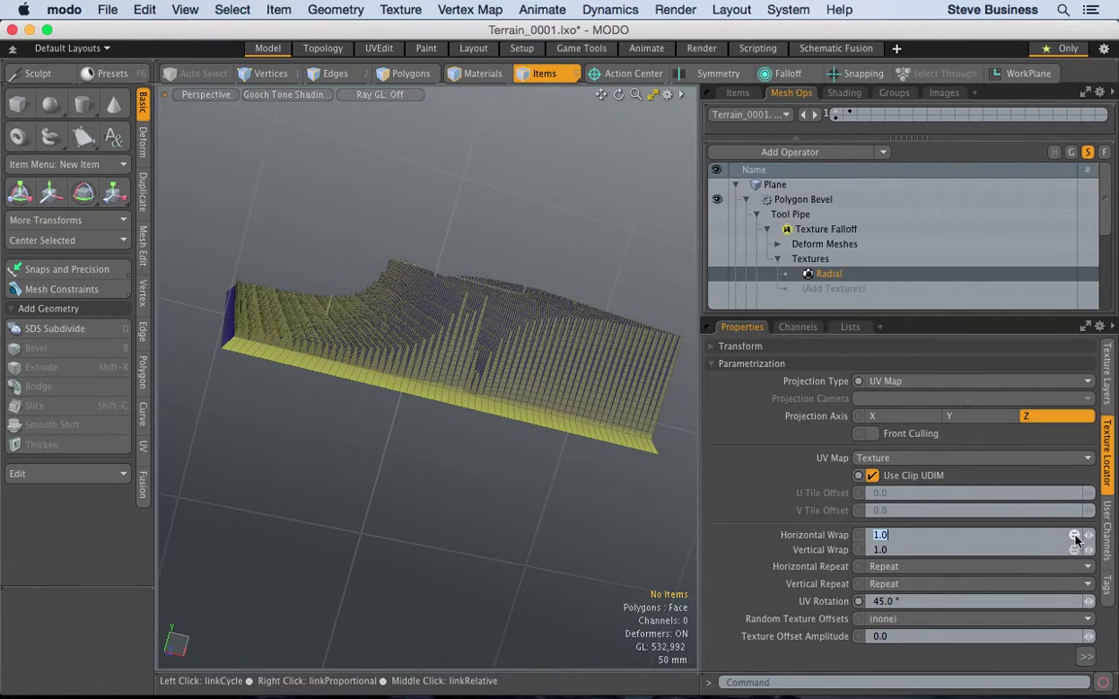
text(3)
key(Return)
click(1075, 540)
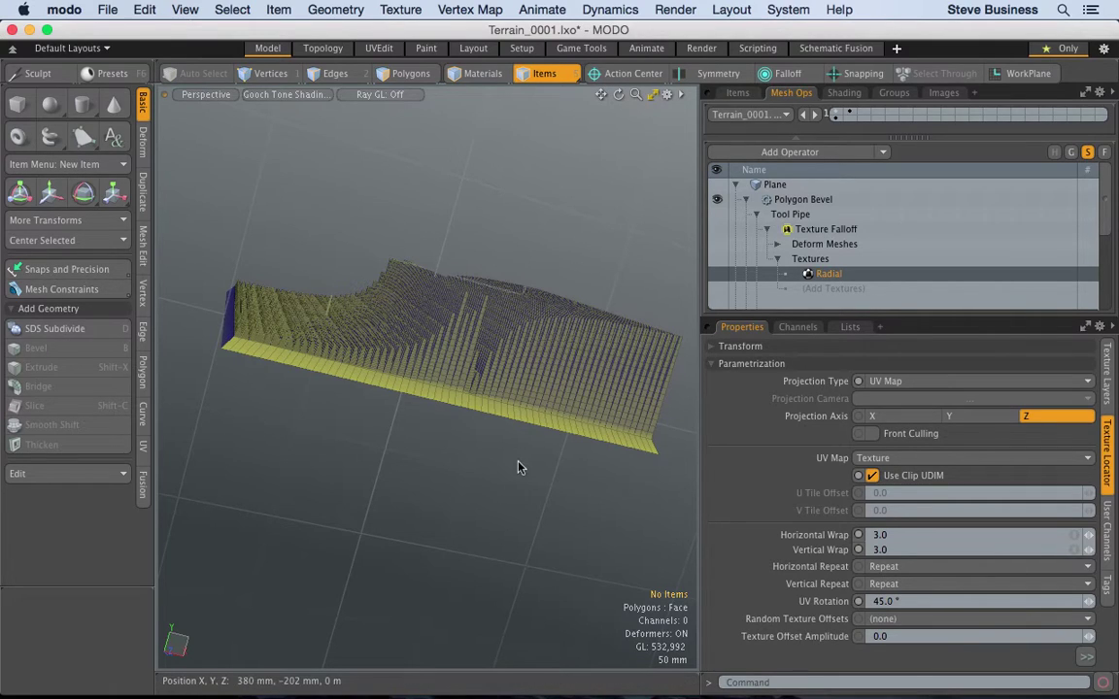
key(alt)
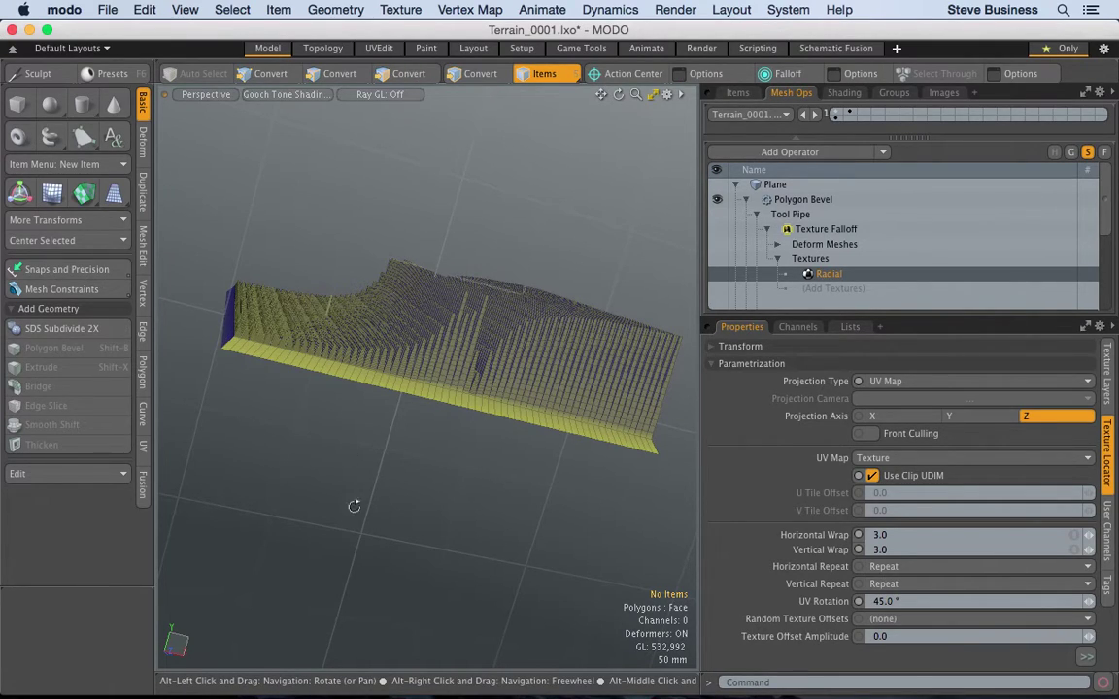
alt+drag(277, 406, 416, 537)
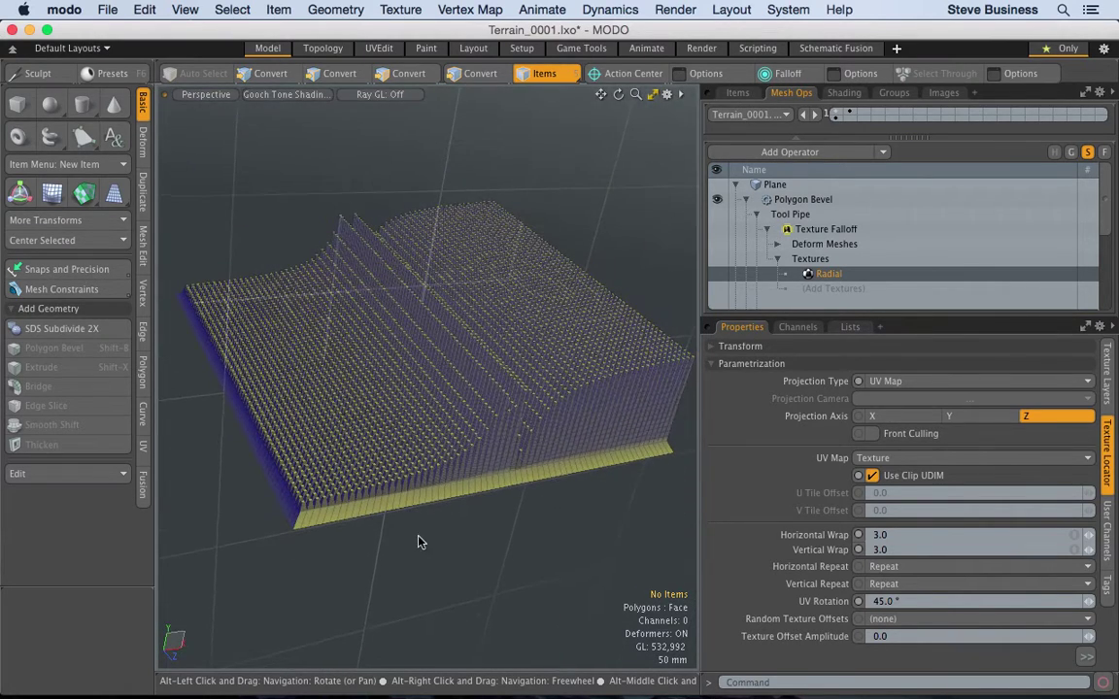
Step: Set the size of the Radial texture's locator to 500 mm on the X, Y and Z axes
click(711, 364)
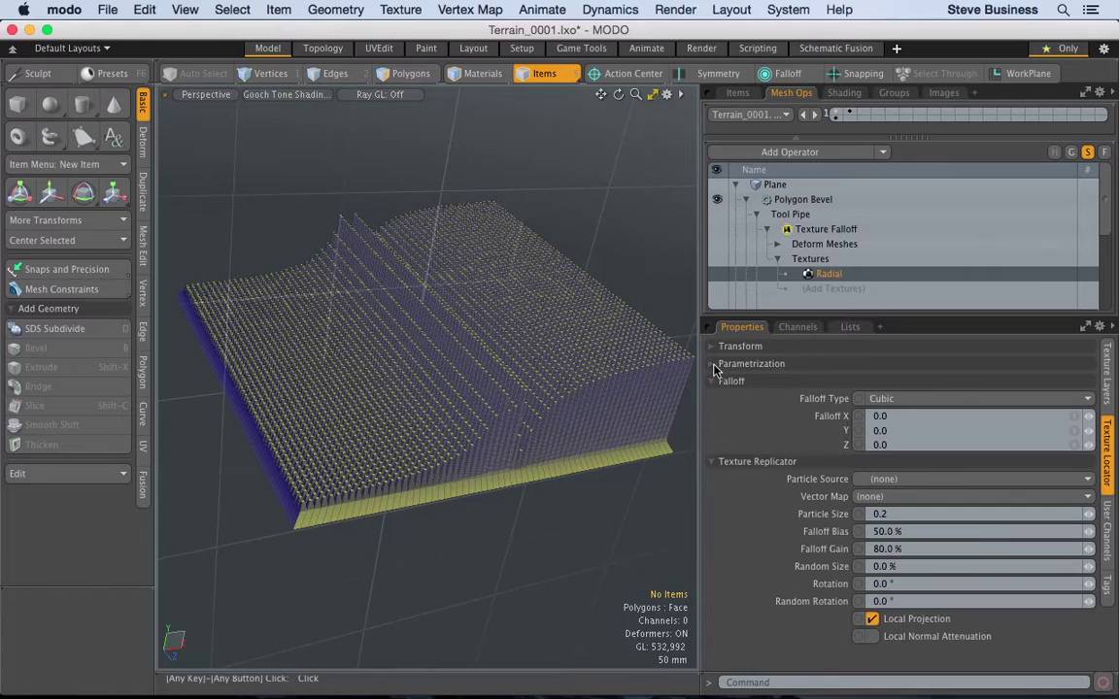
click(712, 348)
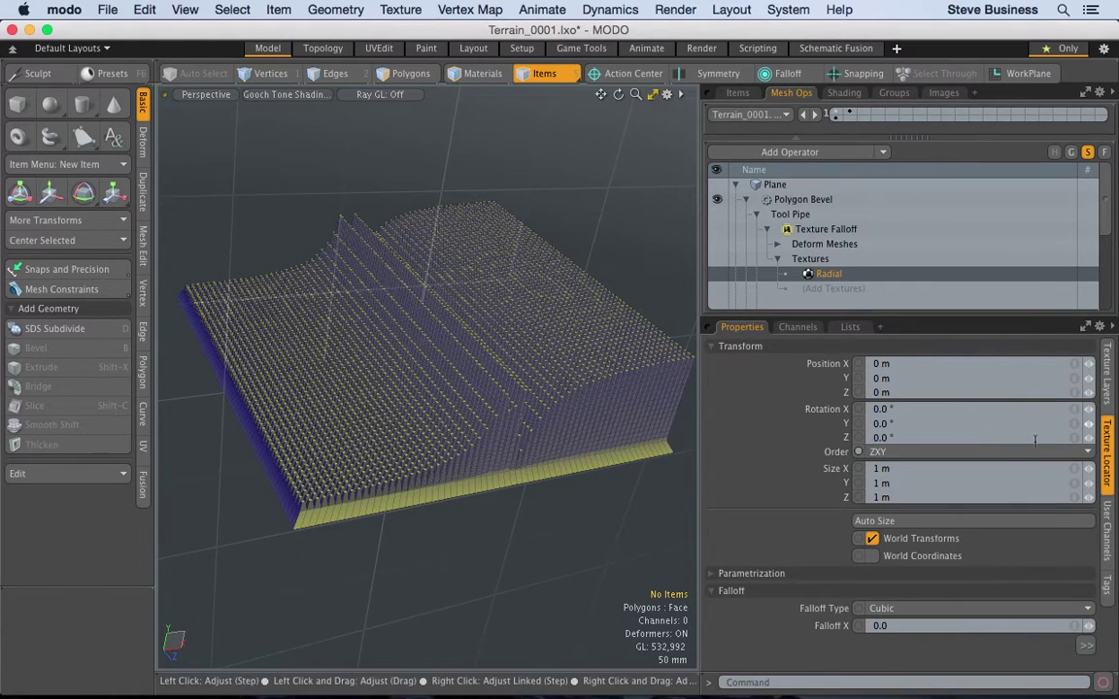
click(1073, 470)
key(BackSpace)
text(500mm)
key(Return)
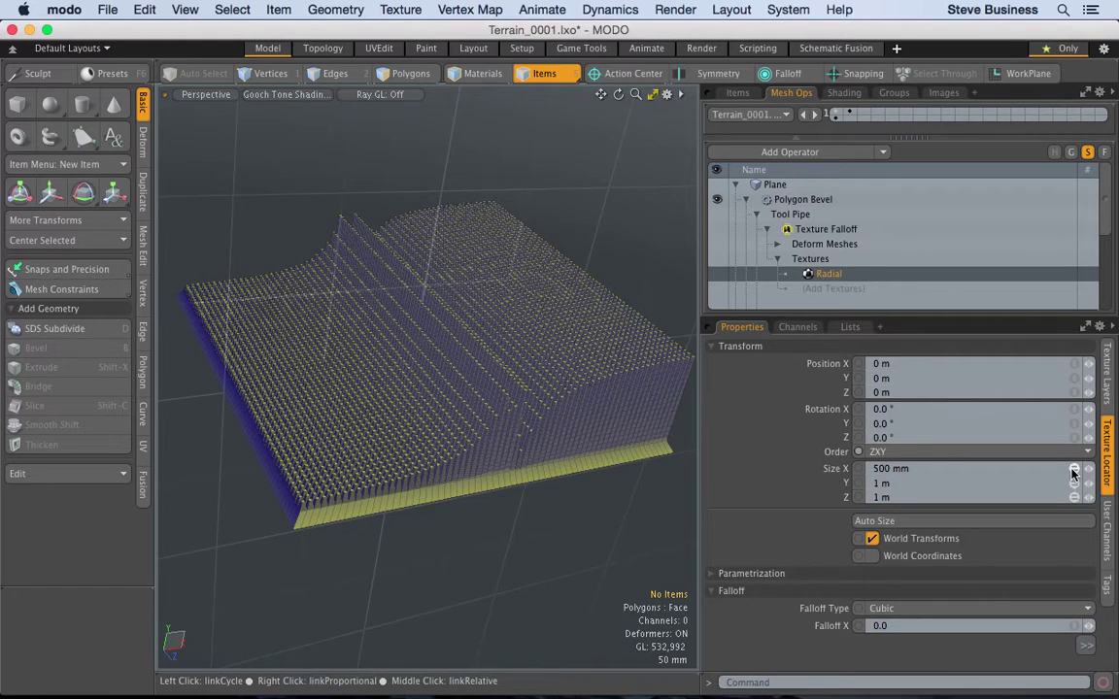
click(1074, 470)
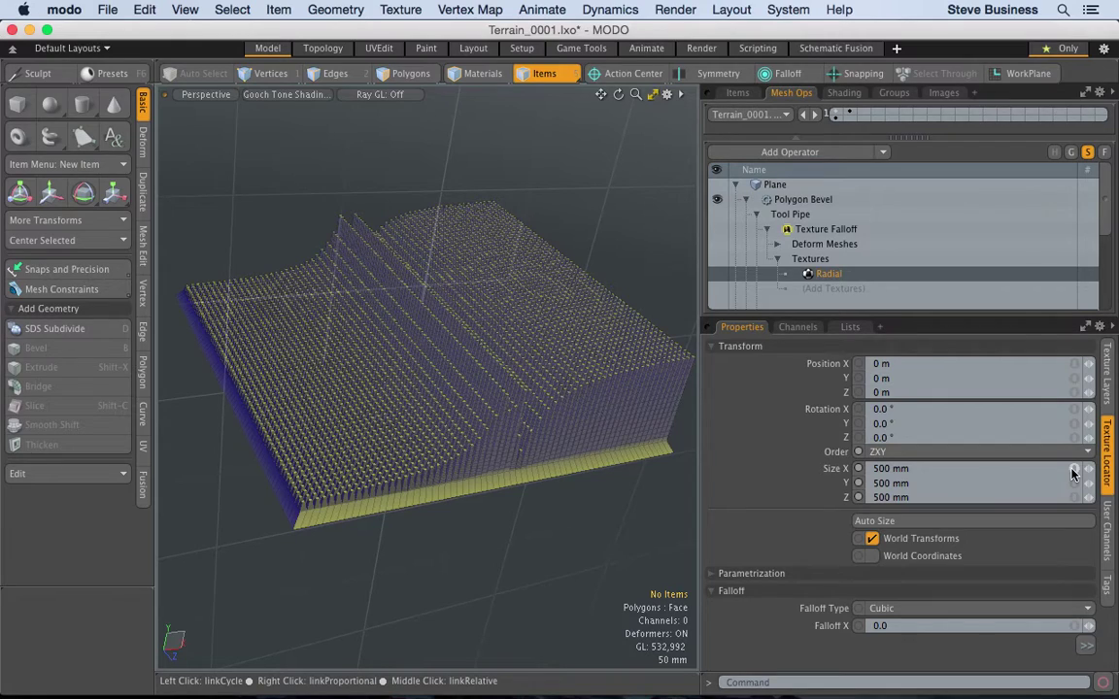
Step: Replace the Radial texture in the Texture Falloff with a new geometric Ring texture
mouse_move(1063, 277)
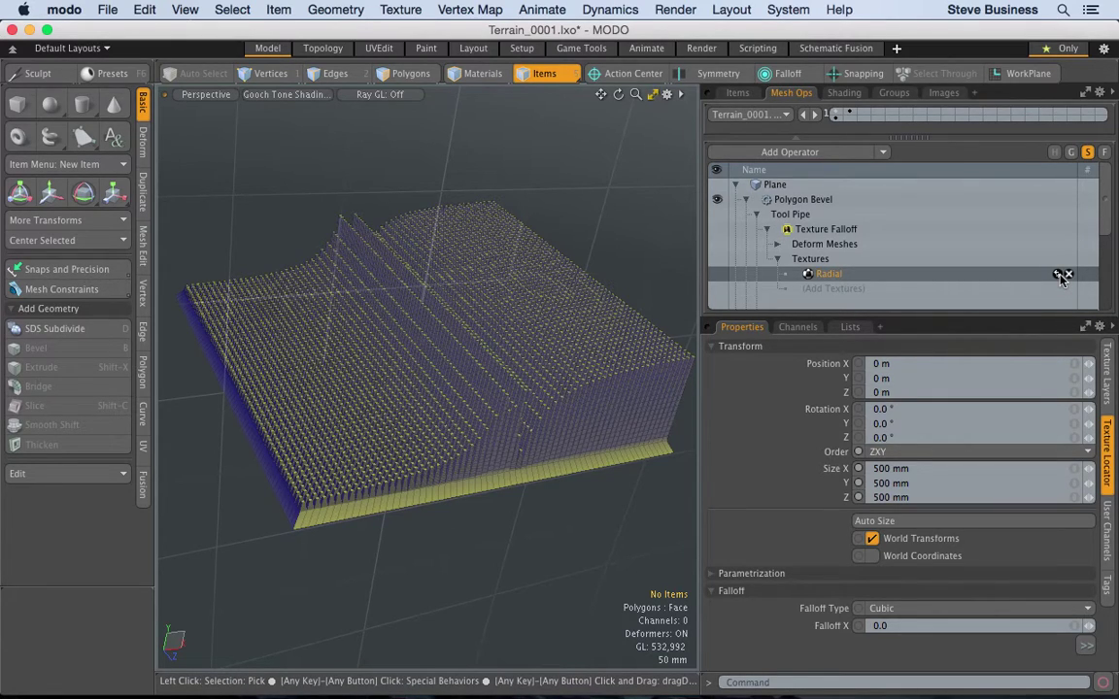
click(1062, 277)
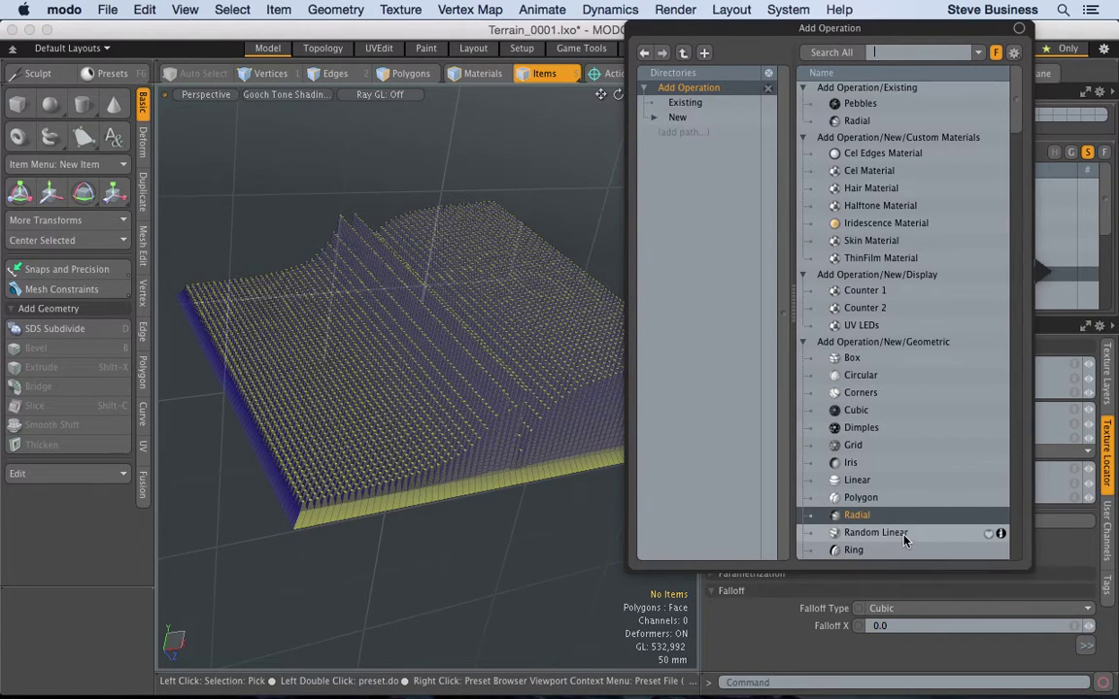
click(882, 551)
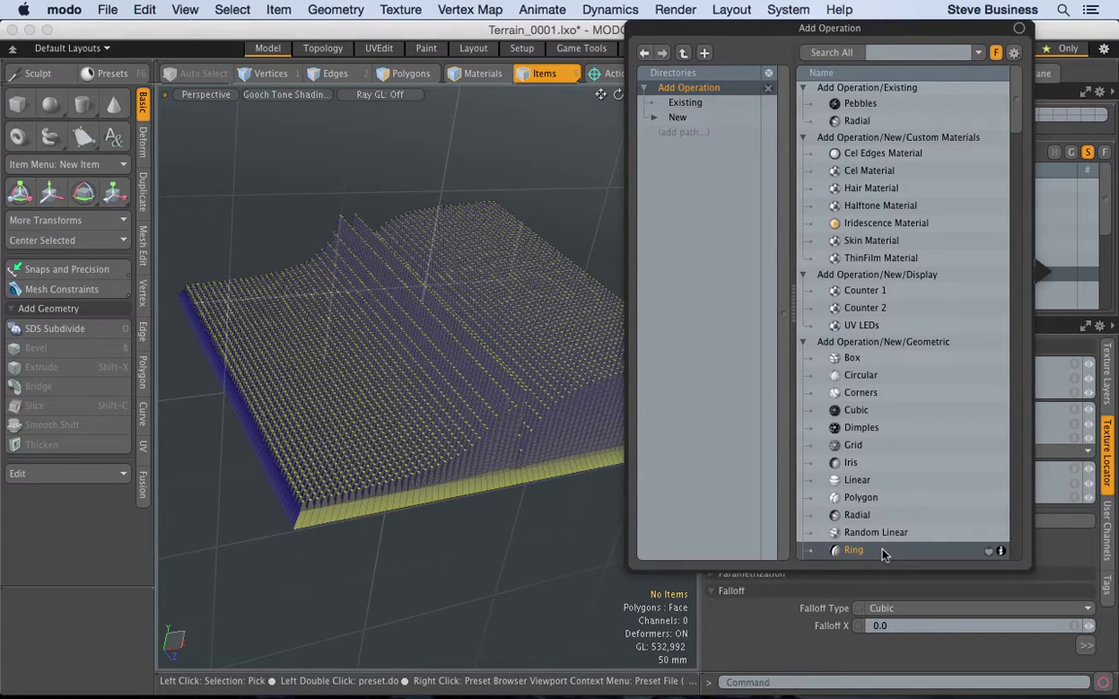
double_click(883, 551)
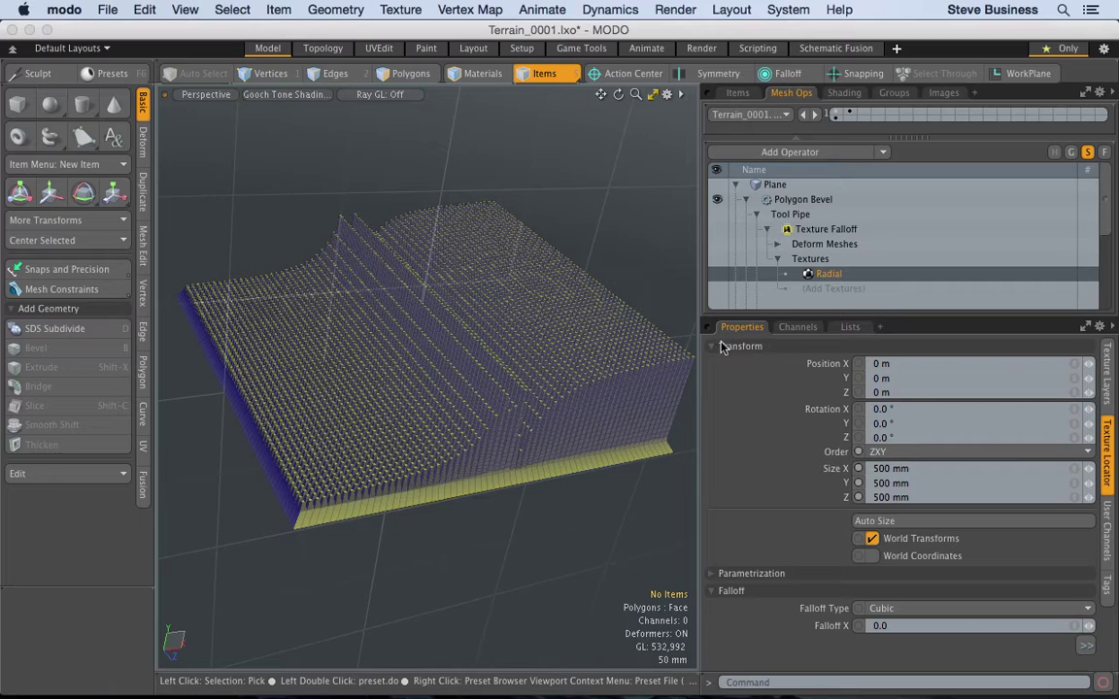
key(super+z)
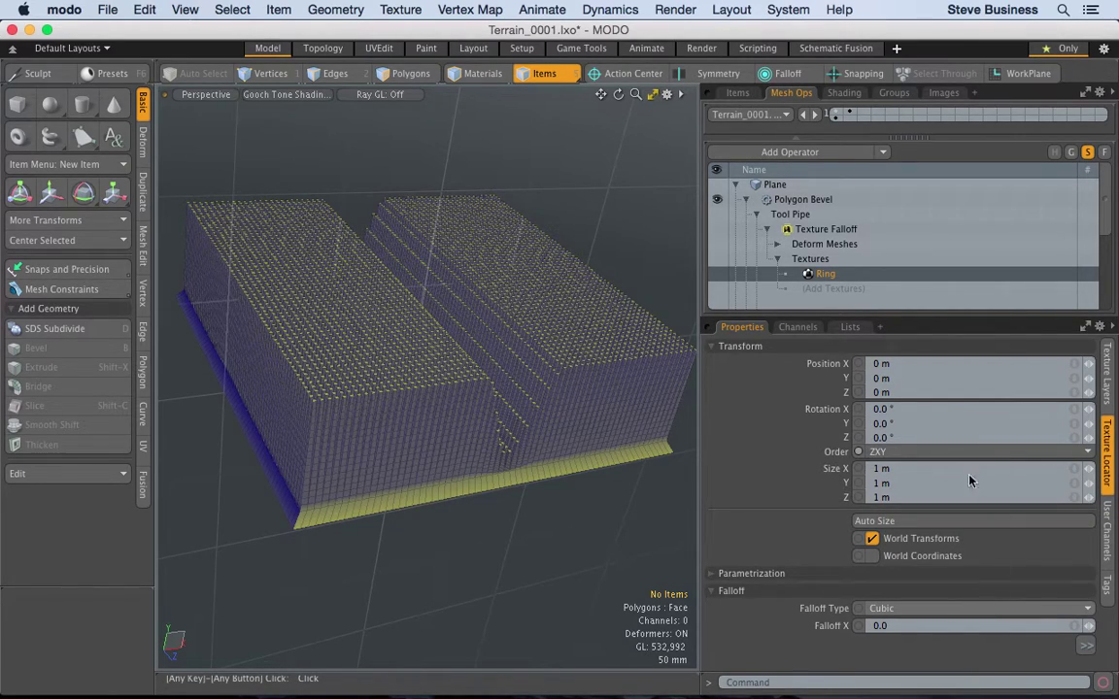
click(742, 367)
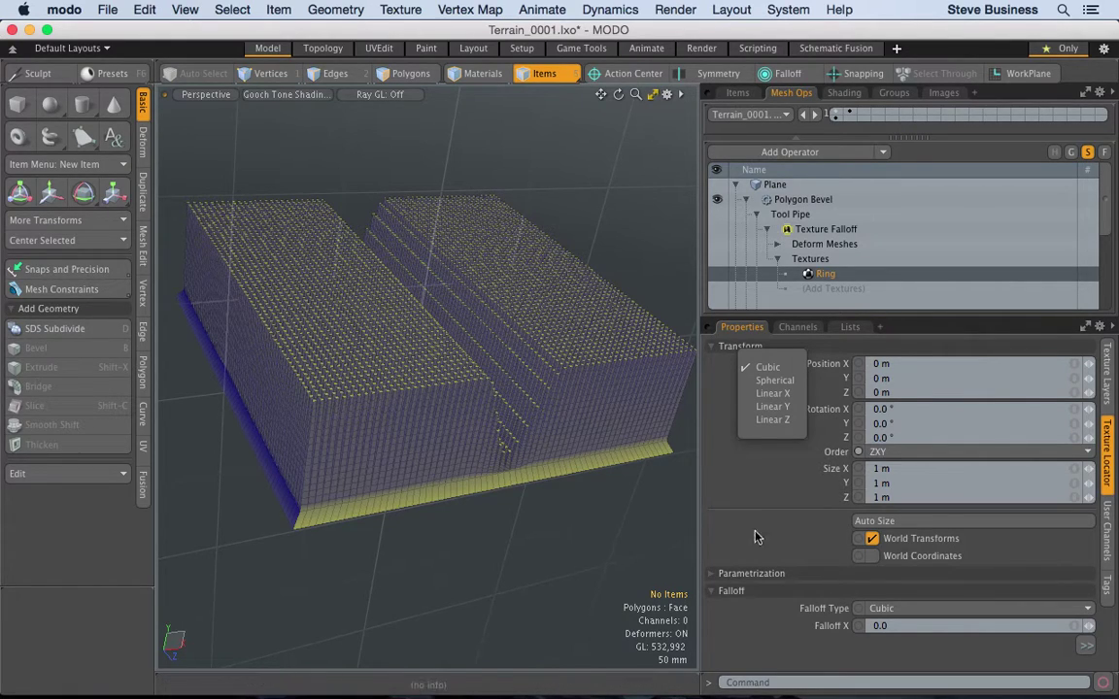
Step: Examine the transform, falloff, texture replicator and parametrization settings of the Ring texture's locator
click(740, 622)
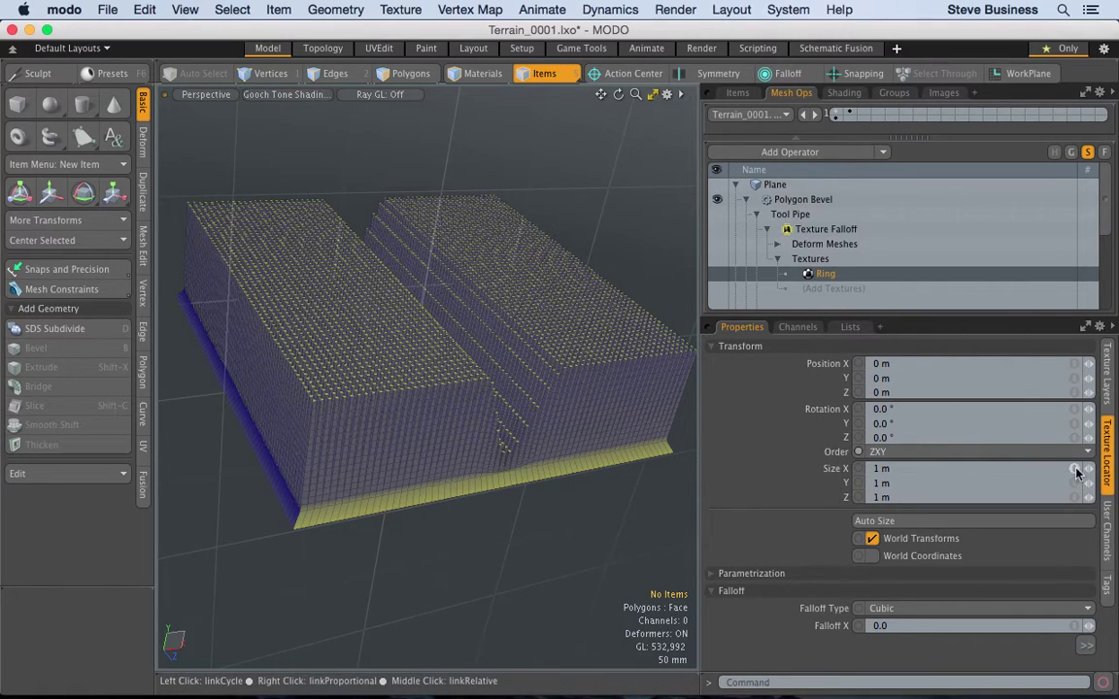
click(714, 347)
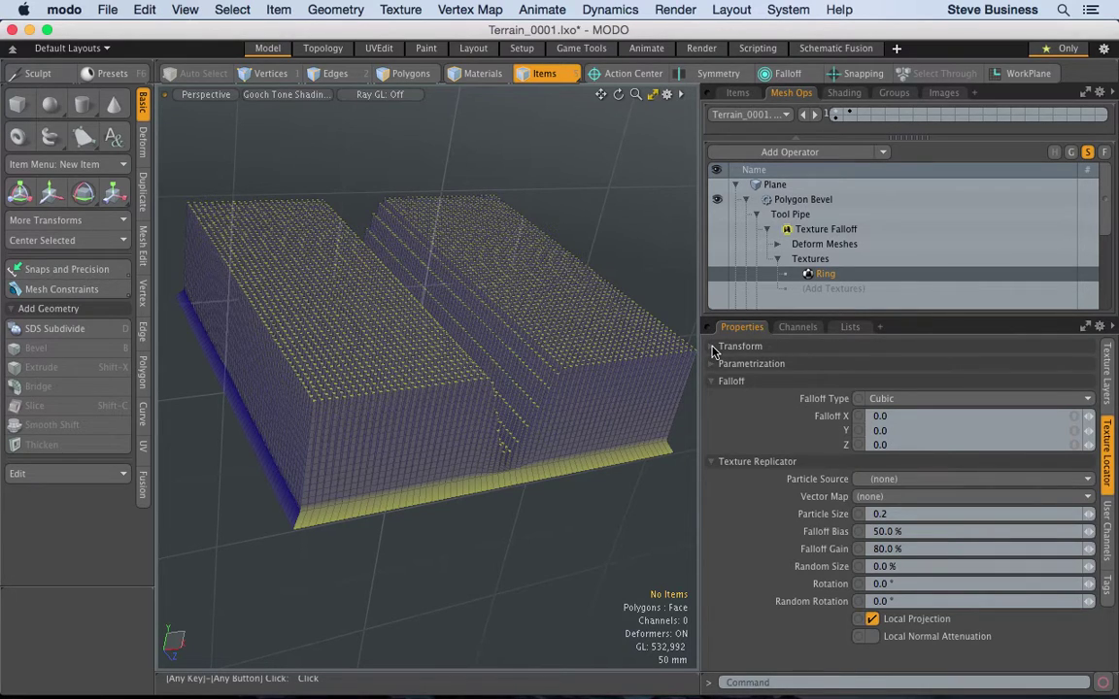
click(713, 381)
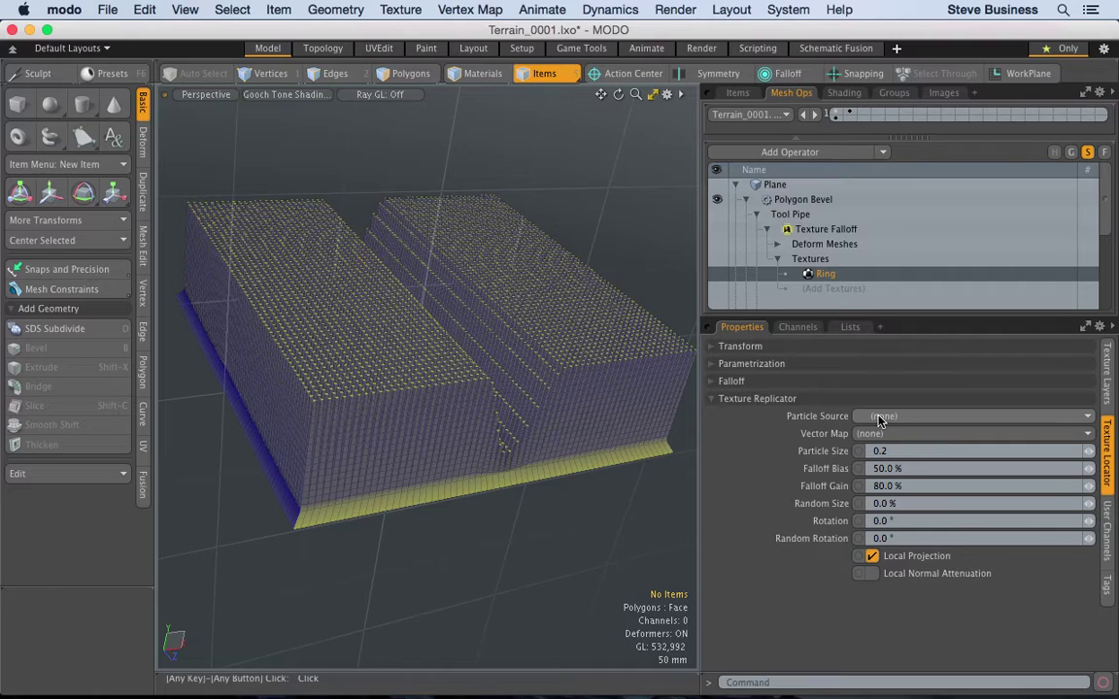
click(710, 396)
click(711, 381)
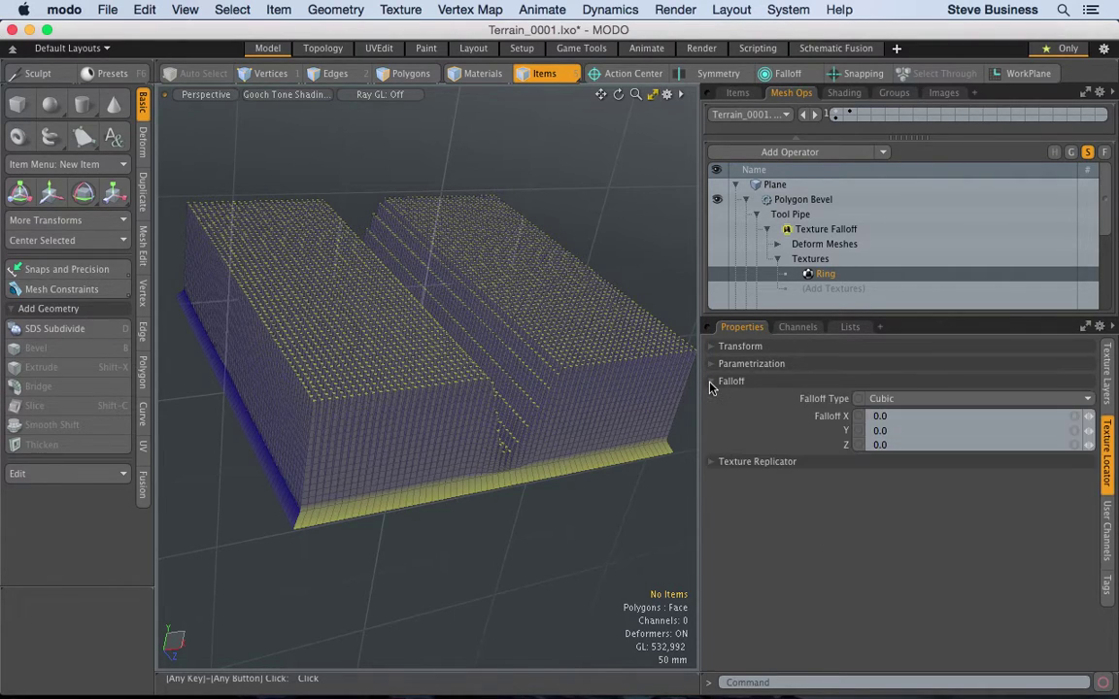
click(710, 382)
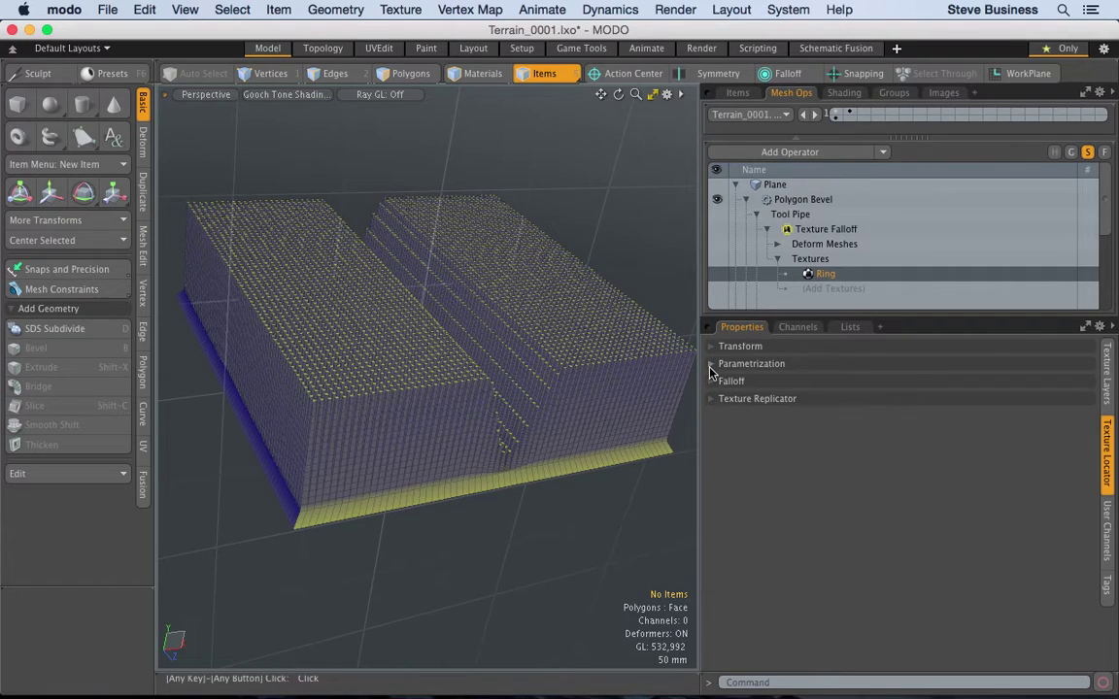
click(710, 365)
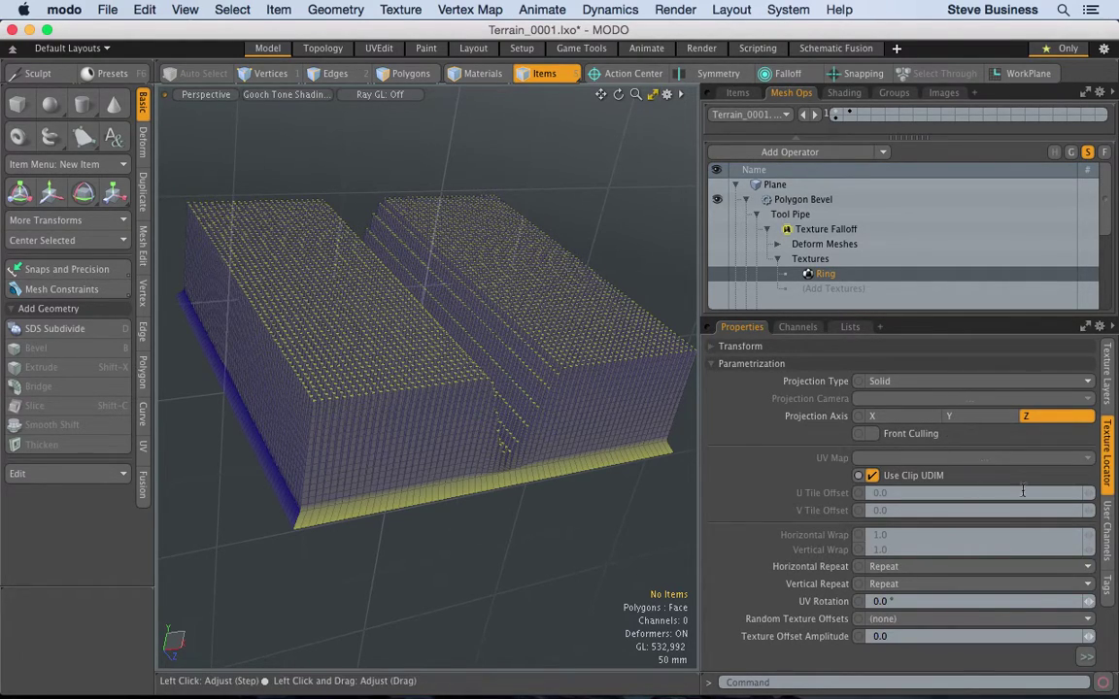
Step: Try a ring width of 10% in the Ring texture's layer settings and reduce it to 1%
click(1108, 389)
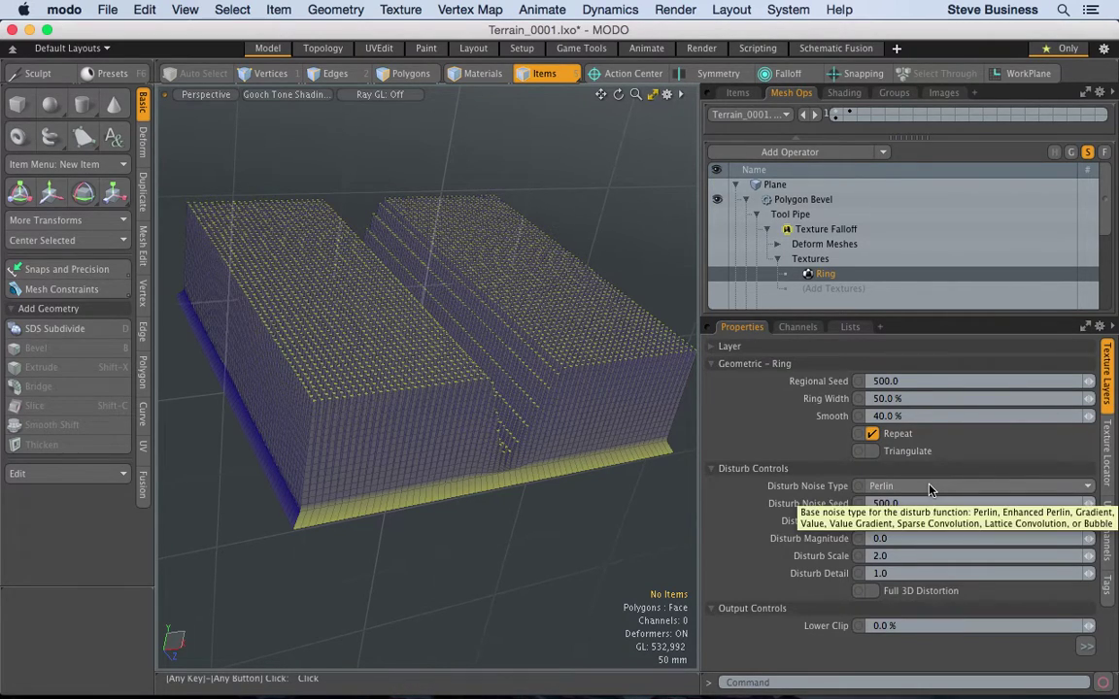
click(910, 399)
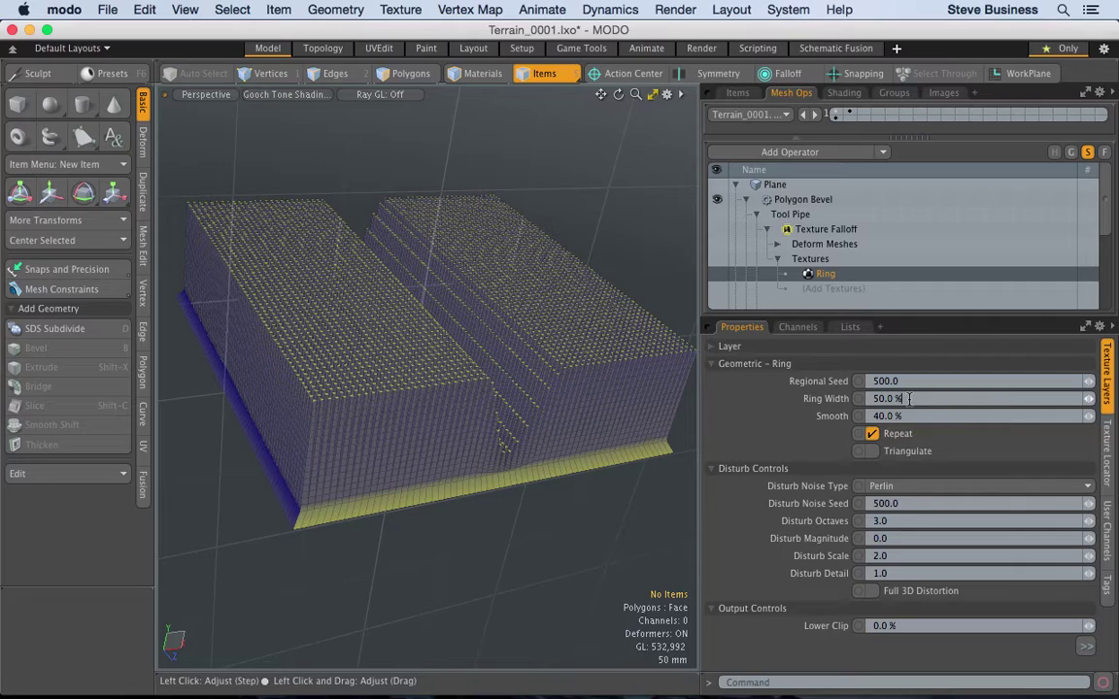
text(10)
key(Return)
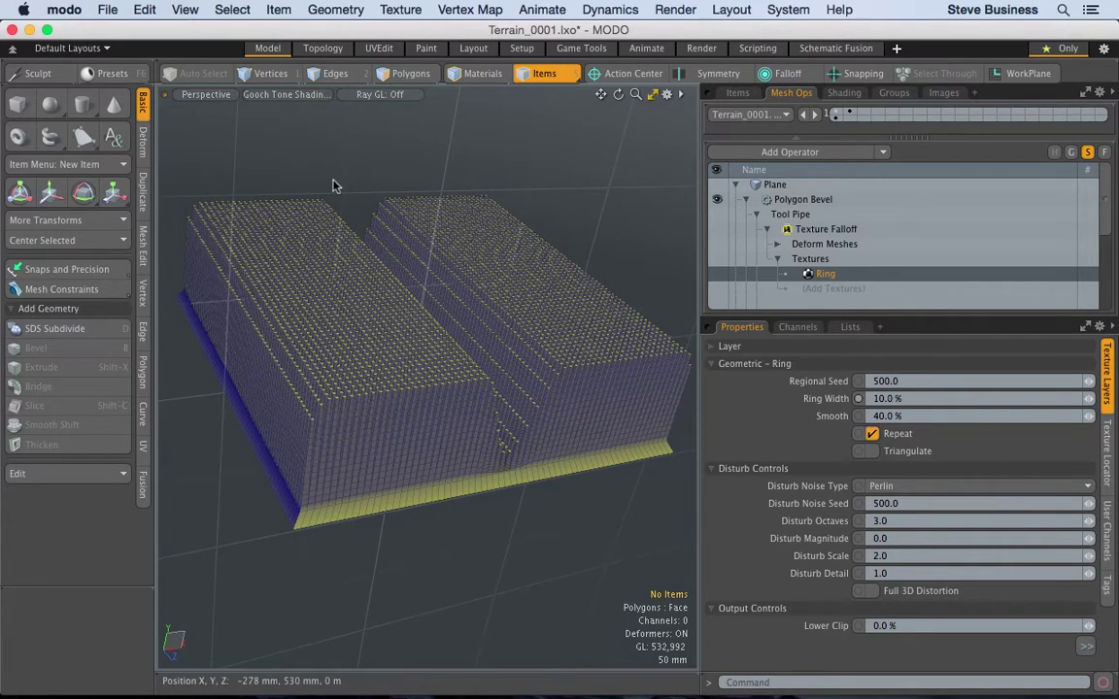
double_click(904, 398)
text(1)
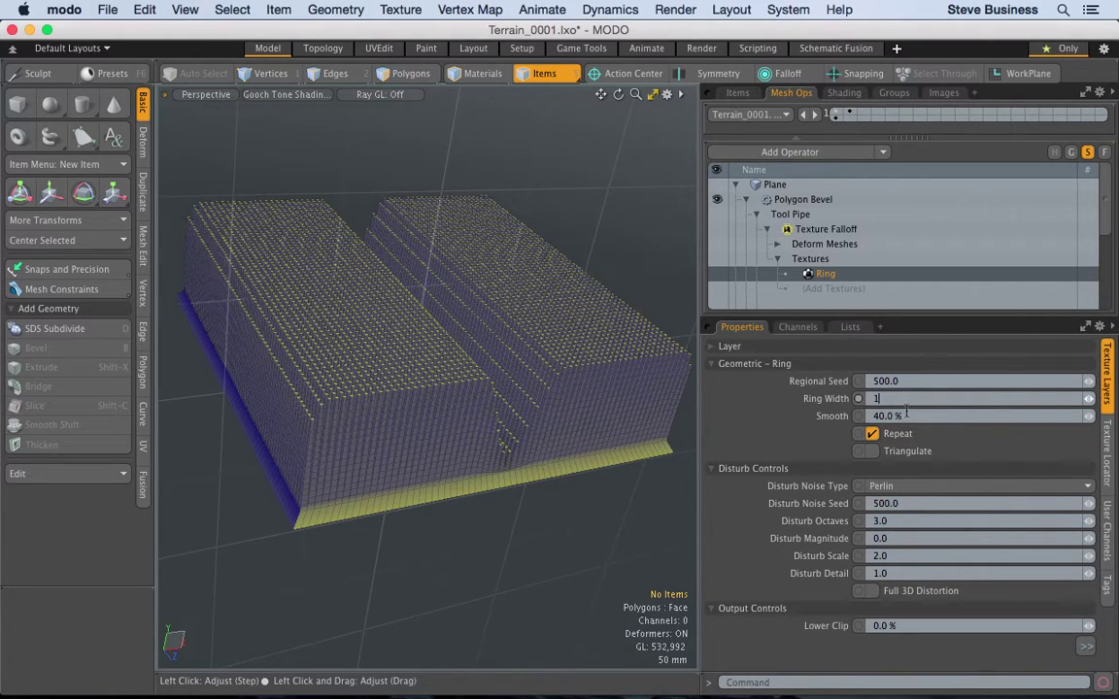
key(Return)
Step: Set the Ring texture's Smooth value to 90% and inspect the terrain from the front
click(906, 416)
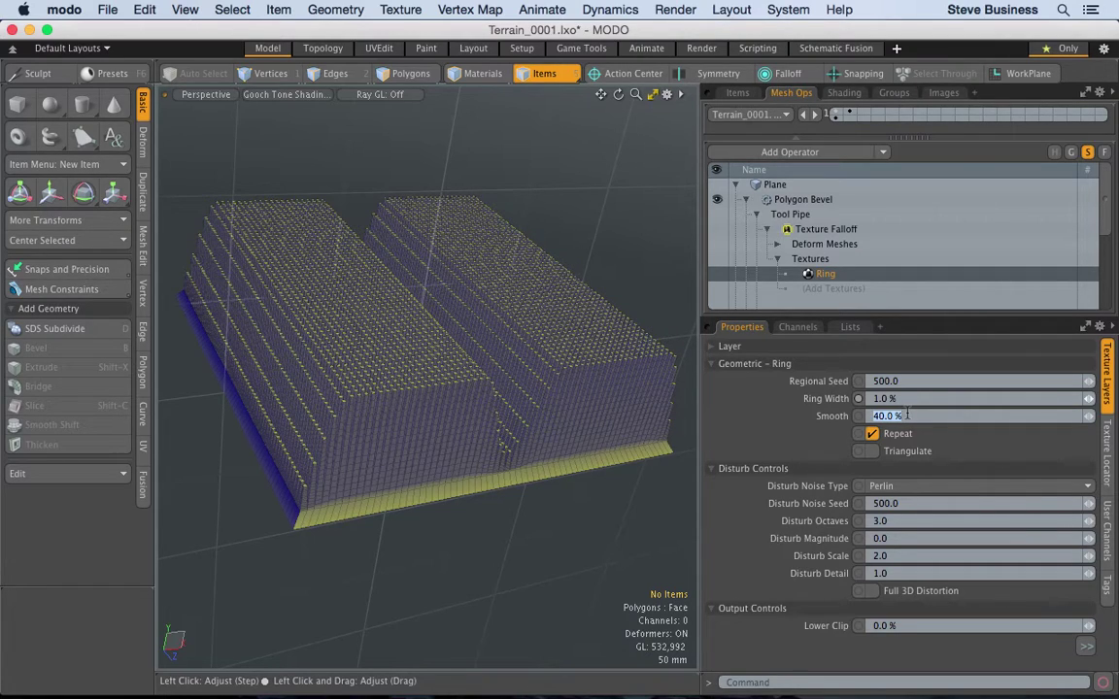
text(90)
key(Return)
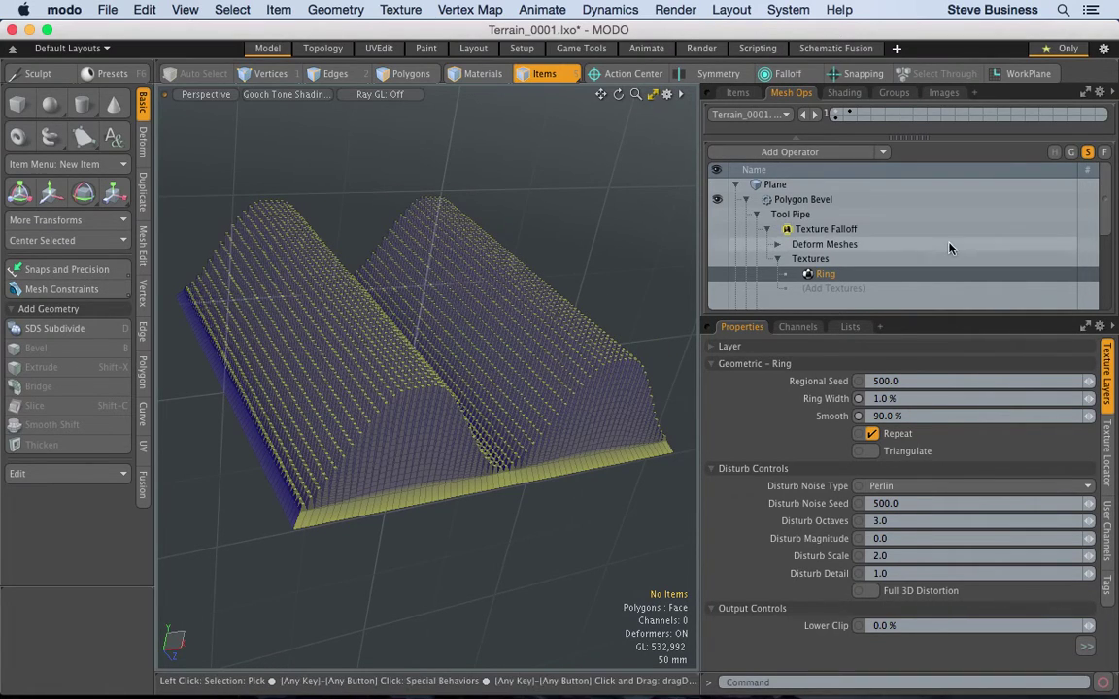
key(shift)
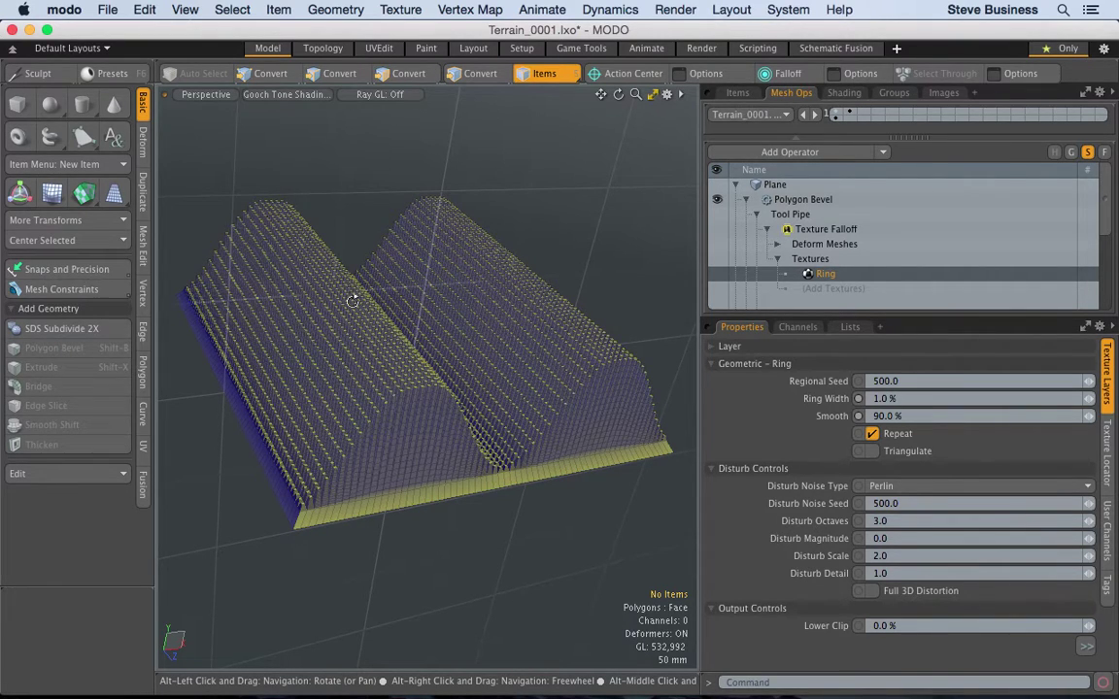
alt+drag(357, 359, 385, 295)
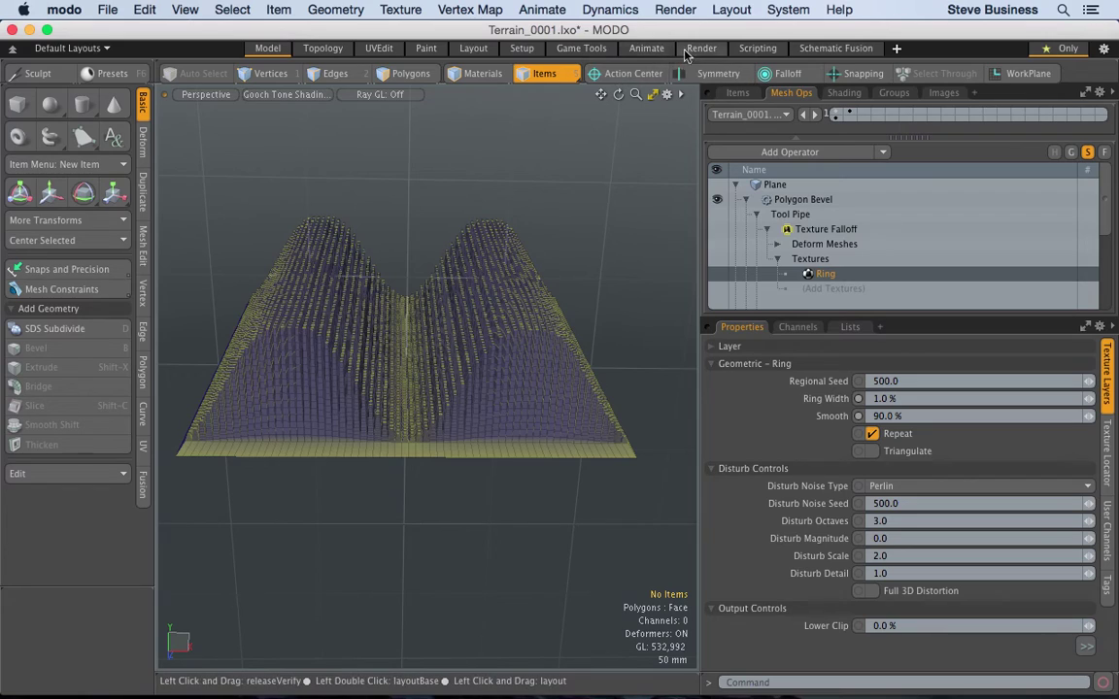
Step: Run the preview render of the terrain and frame the Plane's bevelled columns close up
click(701, 49)
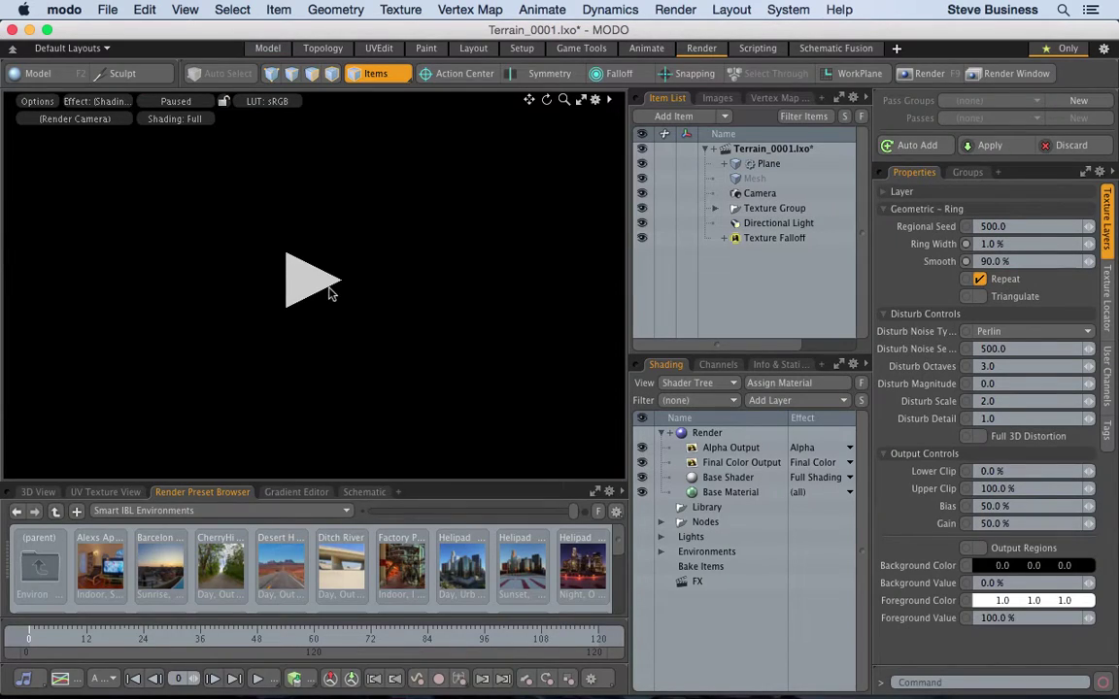
click(328, 292)
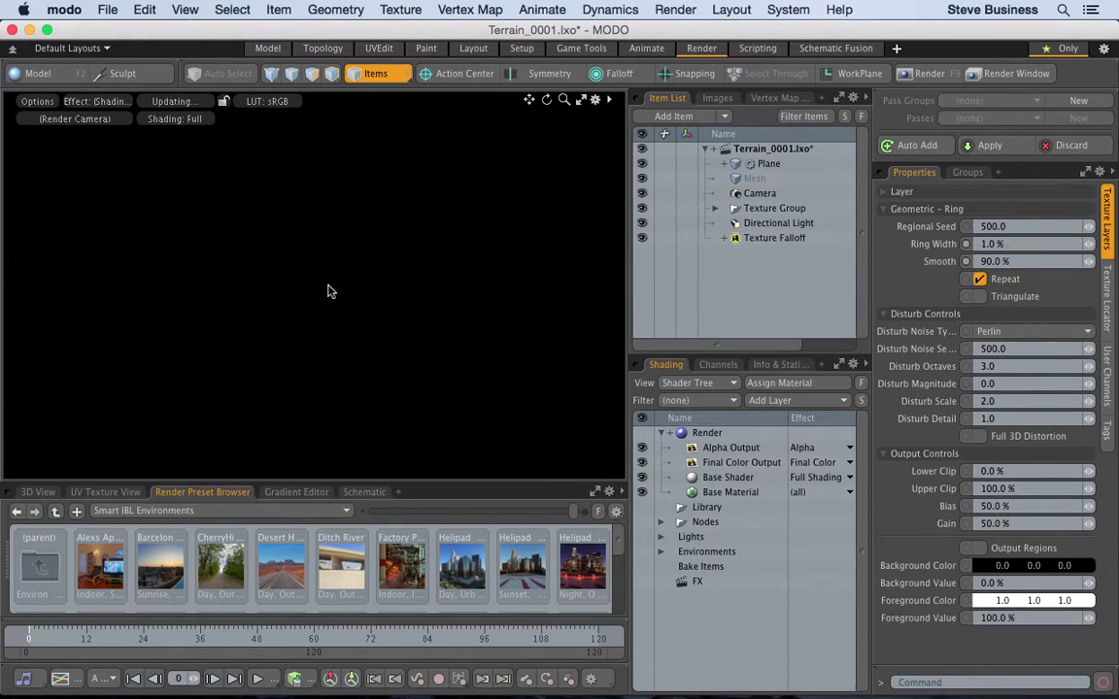
click(38, 492)
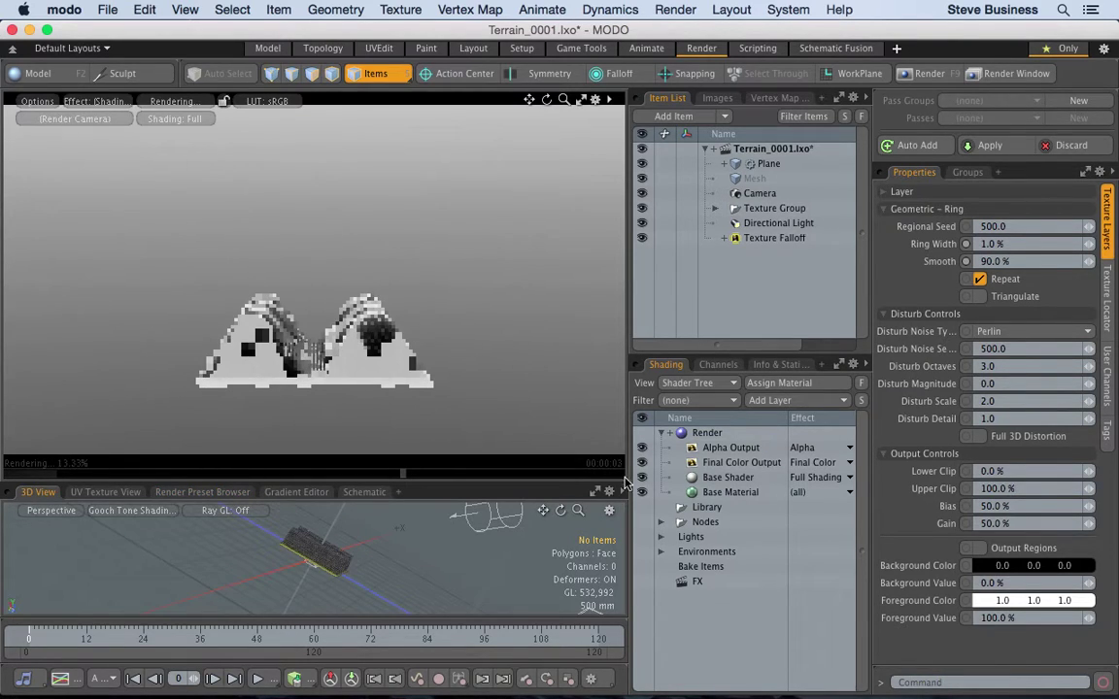
click(732, 492)
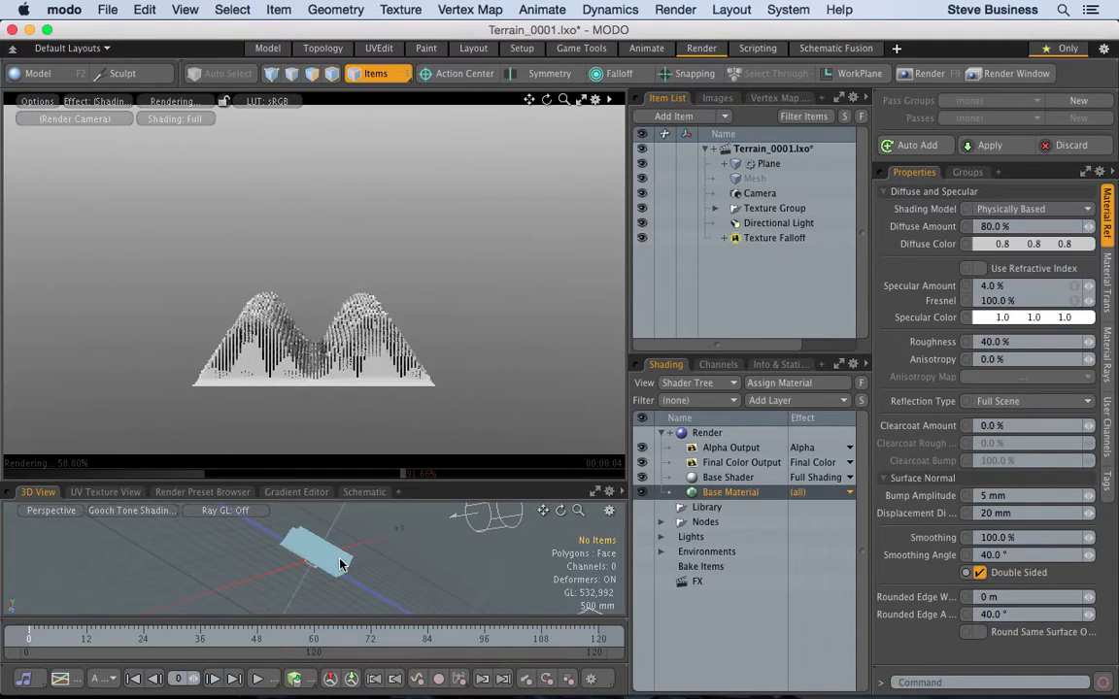
click(335, 380)
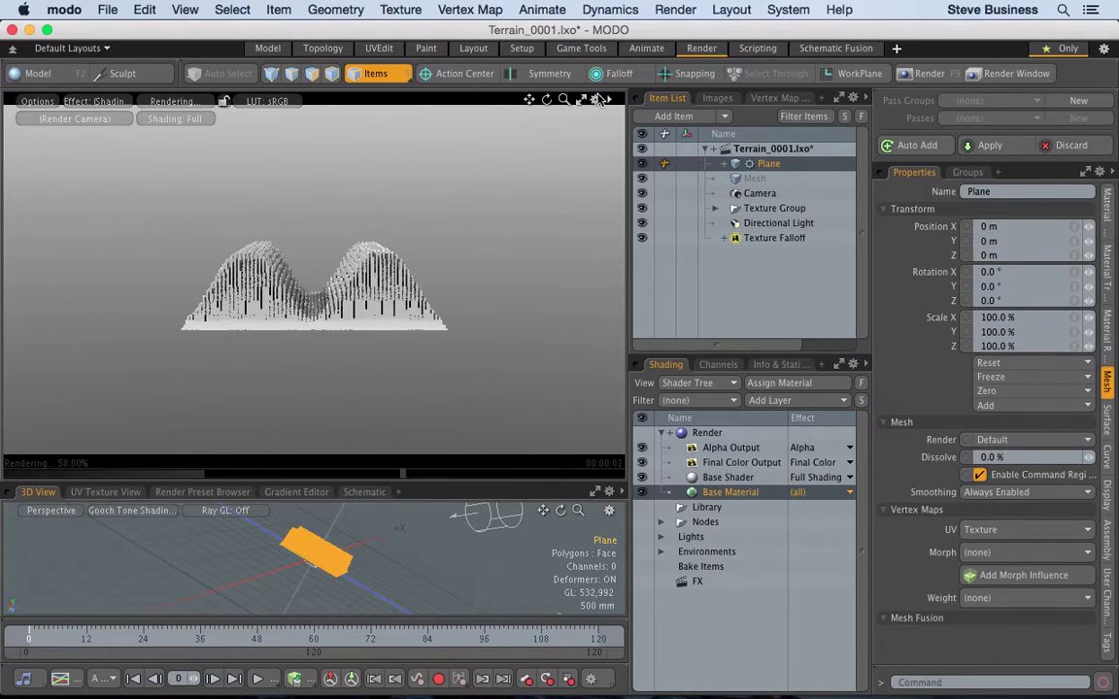
scroll(315, 282, up, 3)
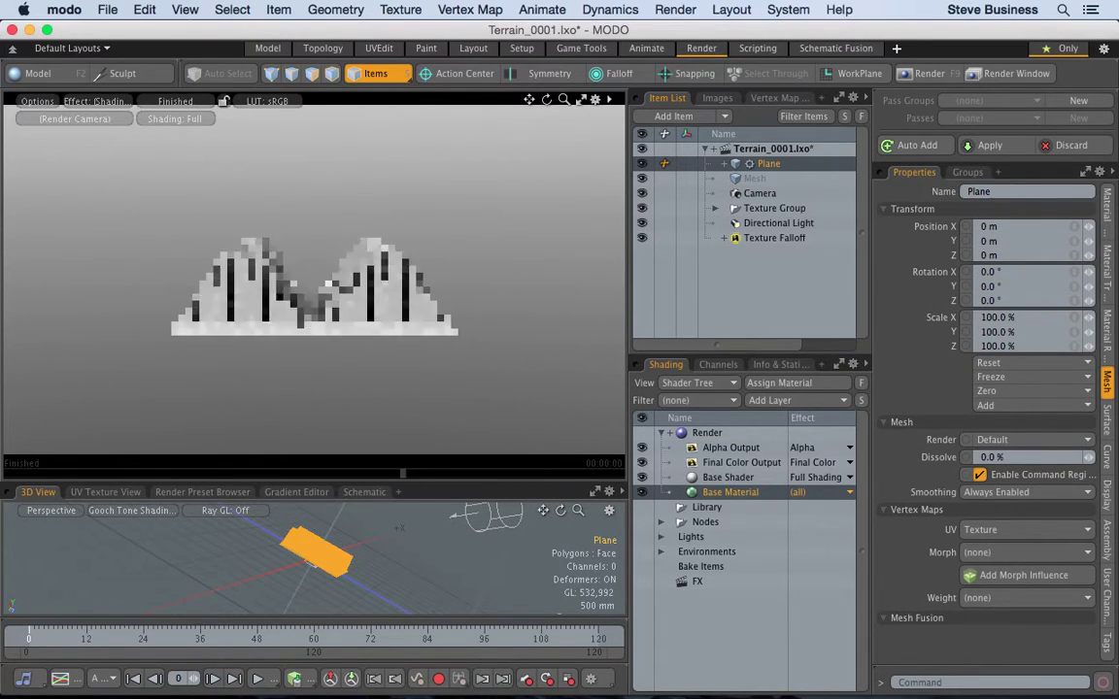
scroll(315, 281, up, 2)
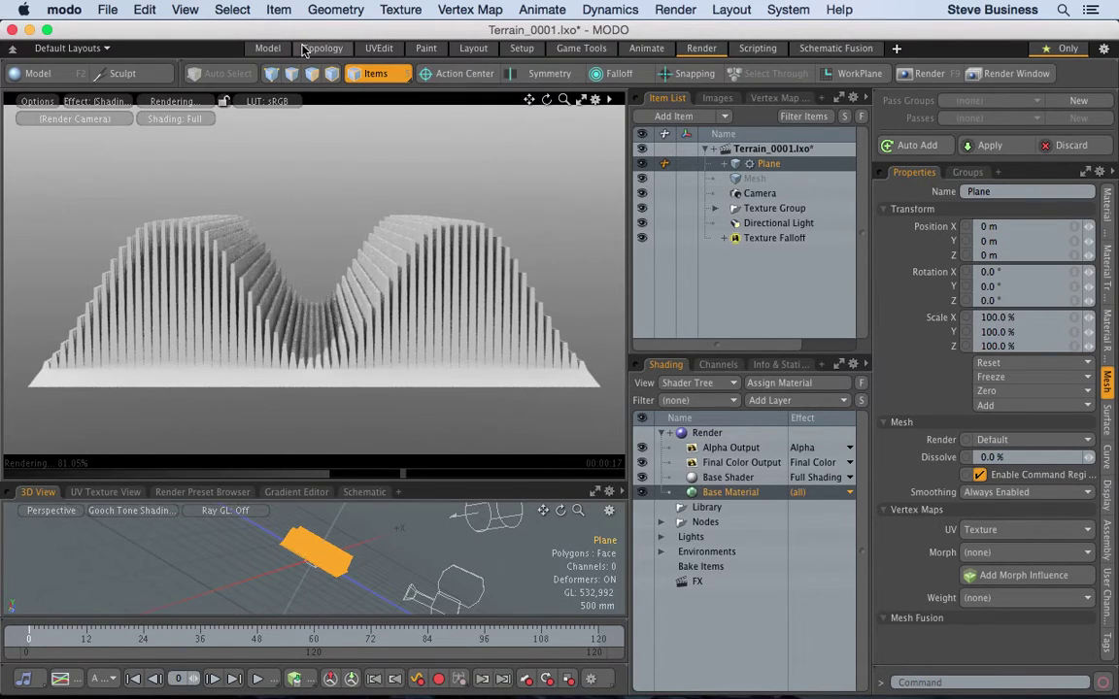
Step: Return to the Model layout, deselect the Plane and switch the viewport from Perspective to the Camera view
click(271, 49)
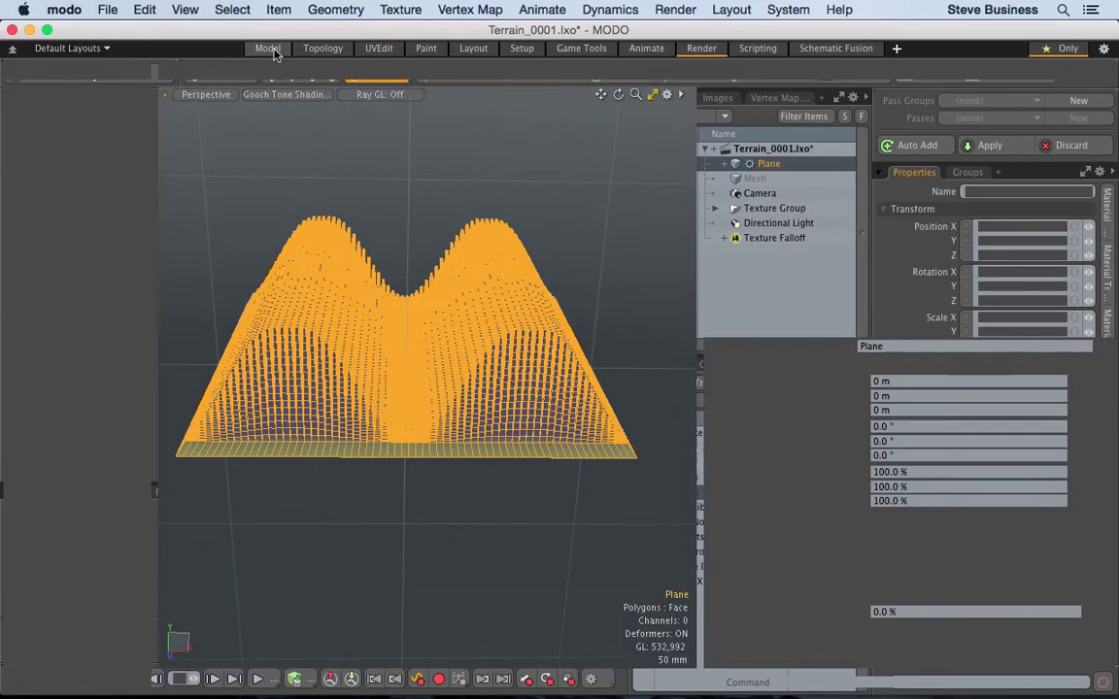
click(480, 167)
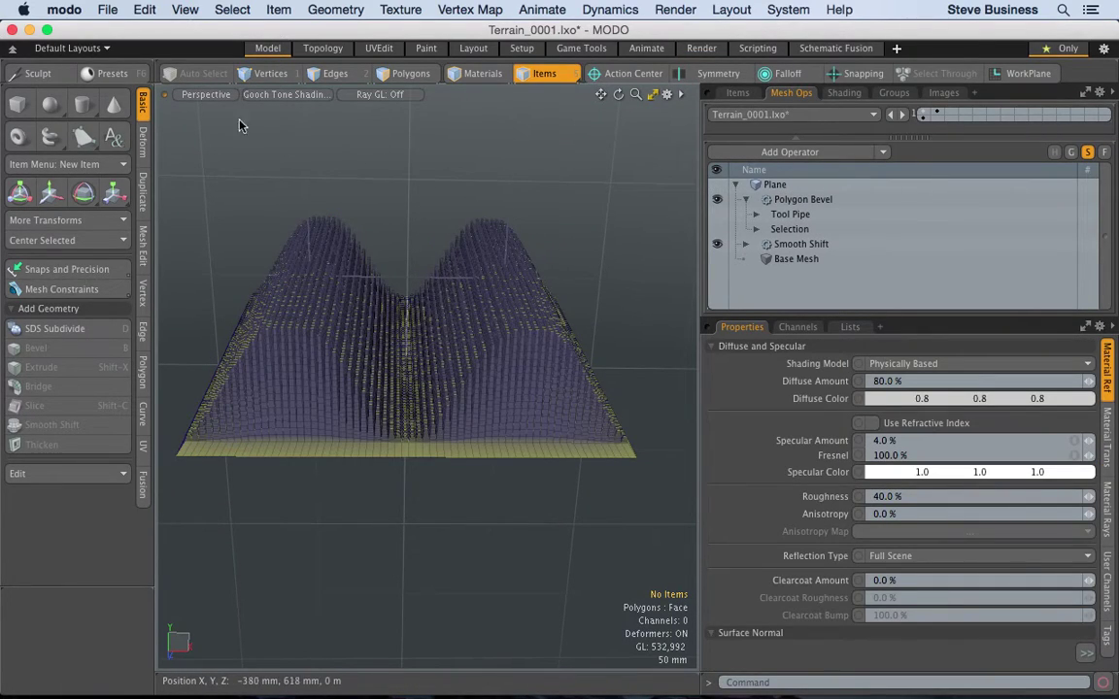
click(201, 94)
mouse_move(207, 105)
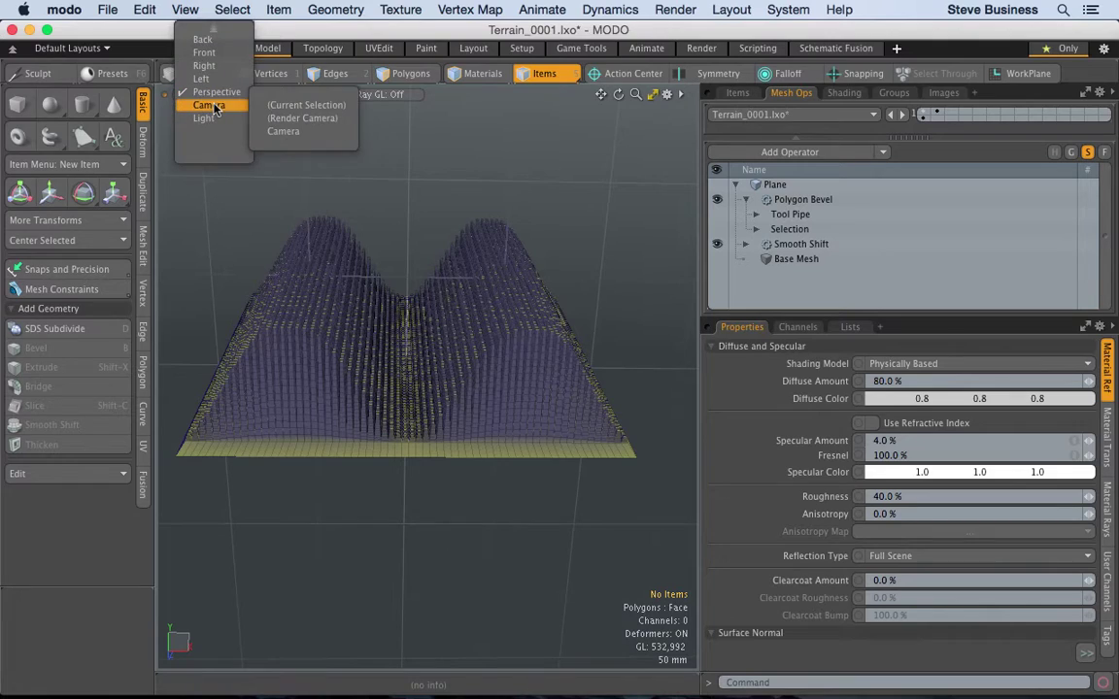
click(272, 128)
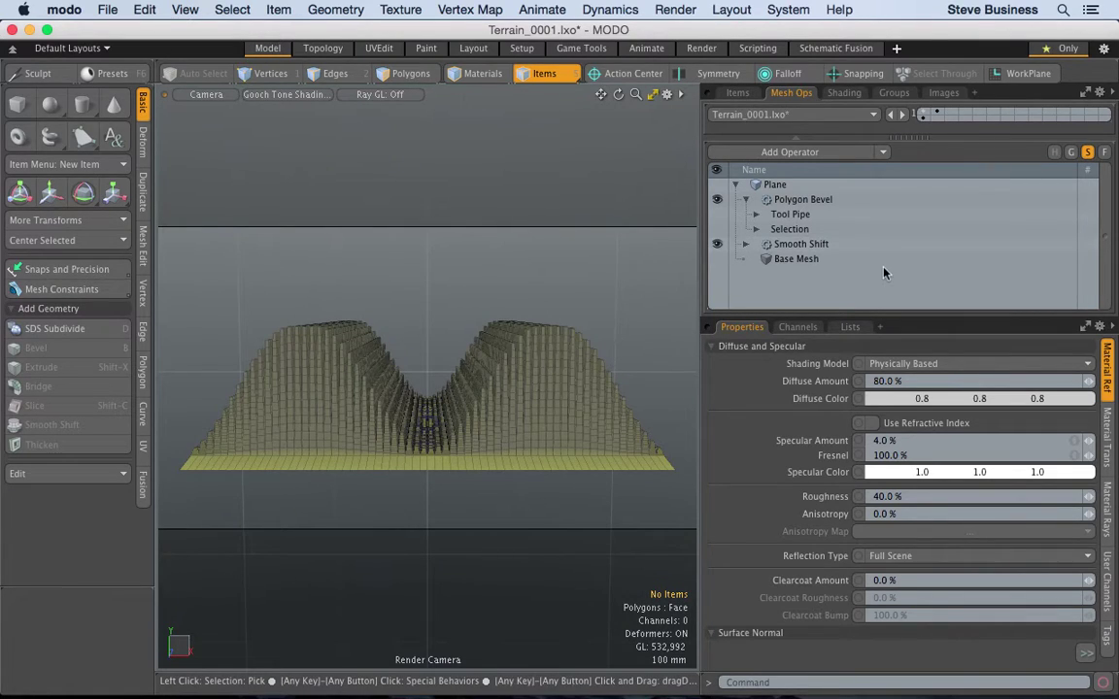
Step: Replace the Ring texture in the Texture Falloff with a new Scruffed noise texture
click(757, 216)
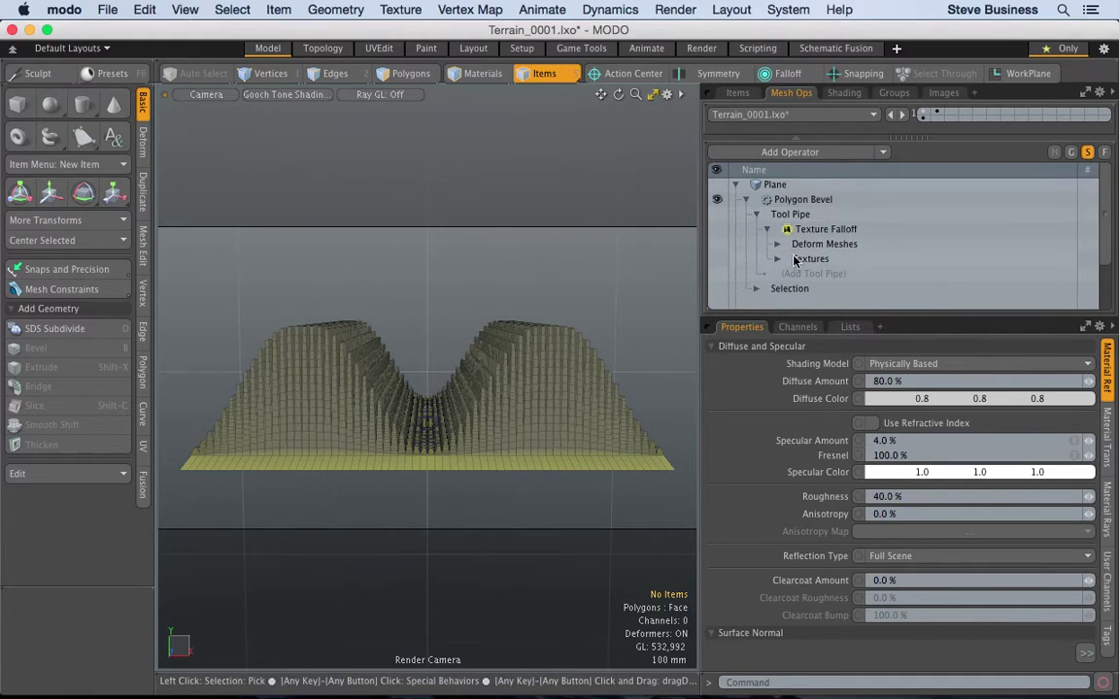
click(778, 260)
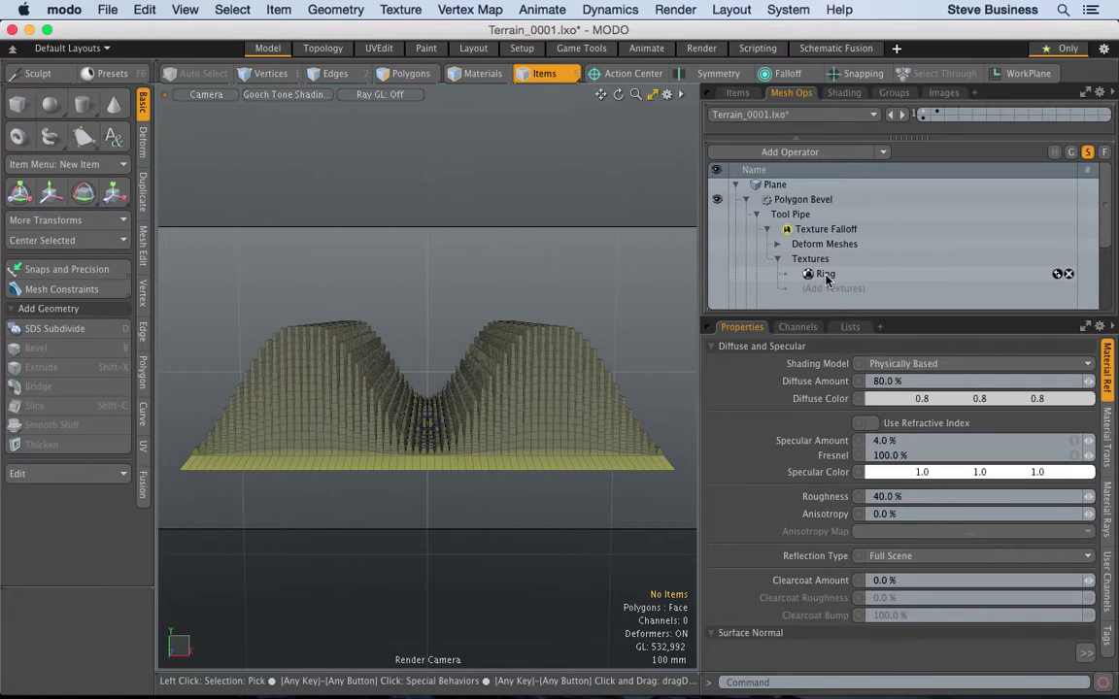
click(908, 275)
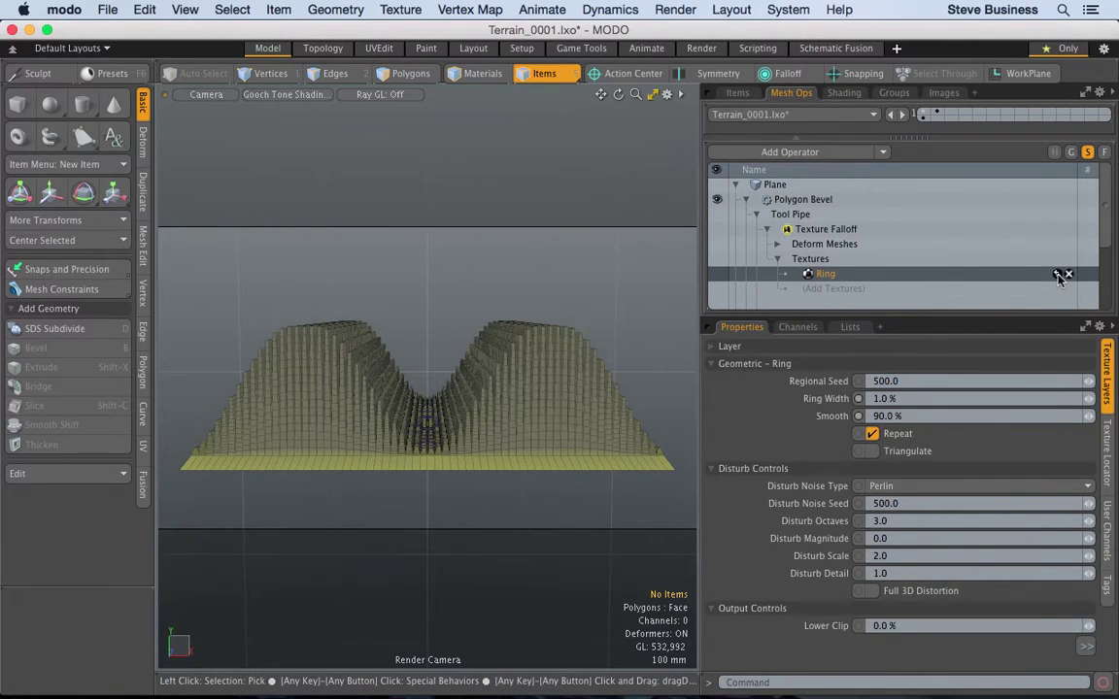
click(1057, 275)
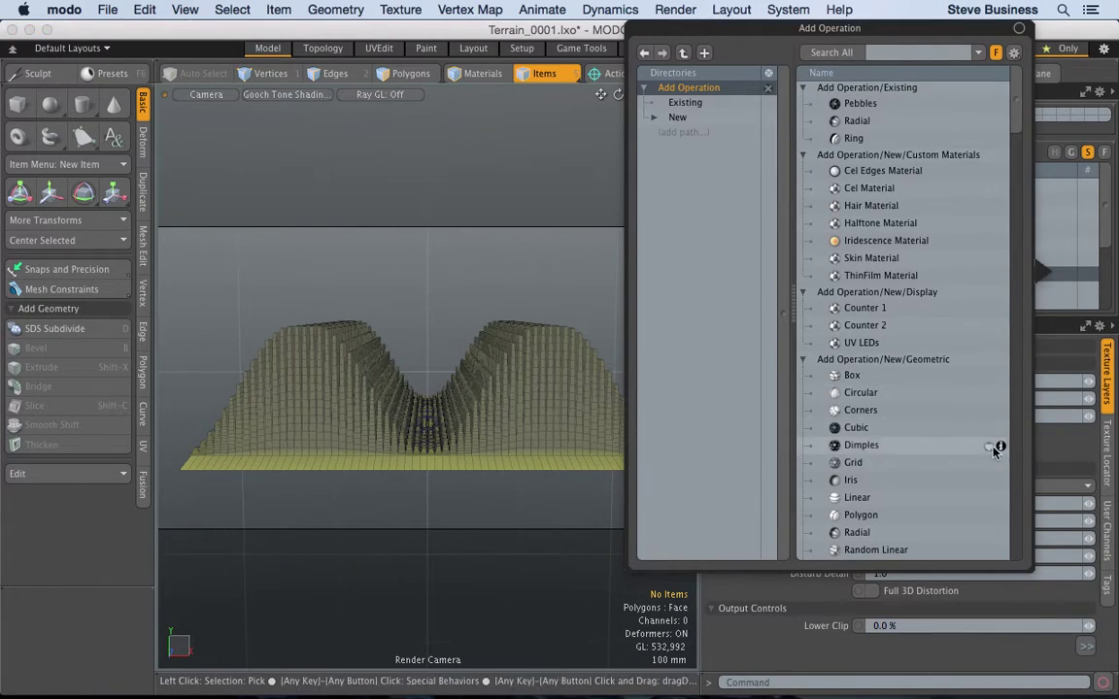
scroll(1014, 471, down, 9)
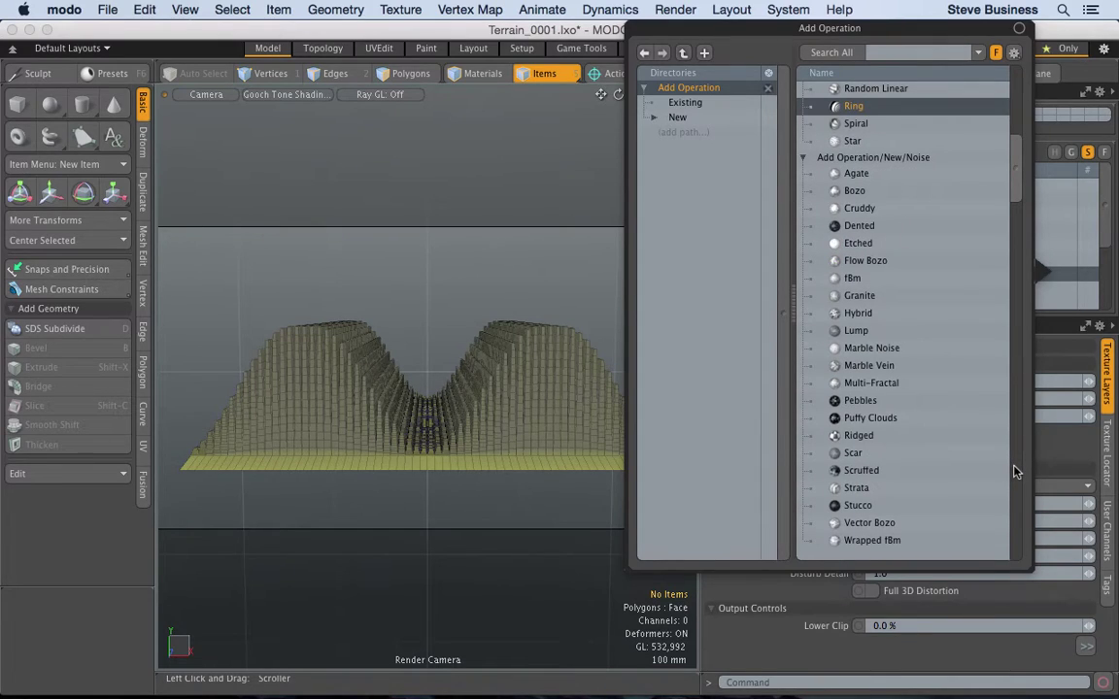
click(878, 473)
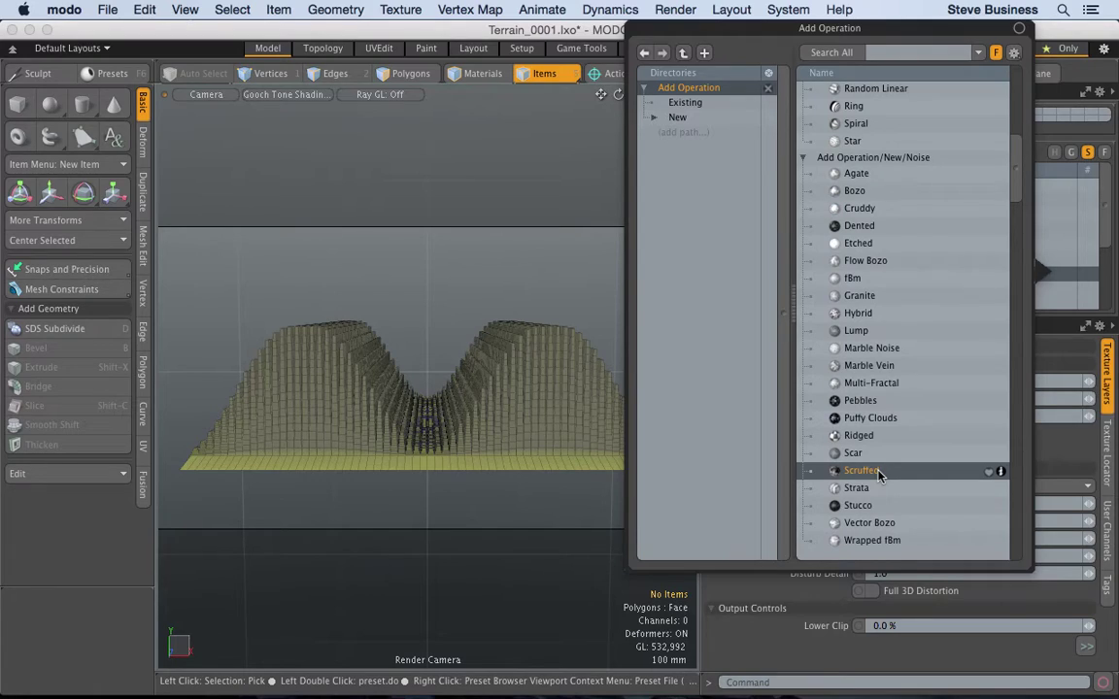
double_click(878, 473)
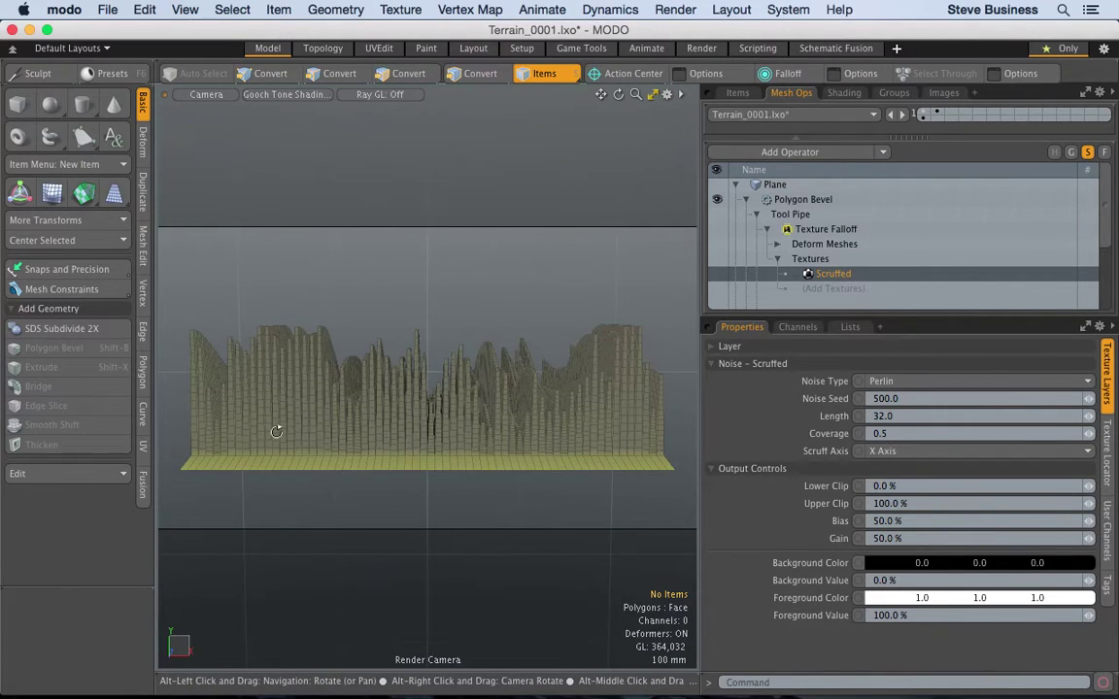
Step: Select the Plane, fit it in the camera view and inspect the Scruffed terrain from an angle
alt+drag(395, 424, 497, 437)
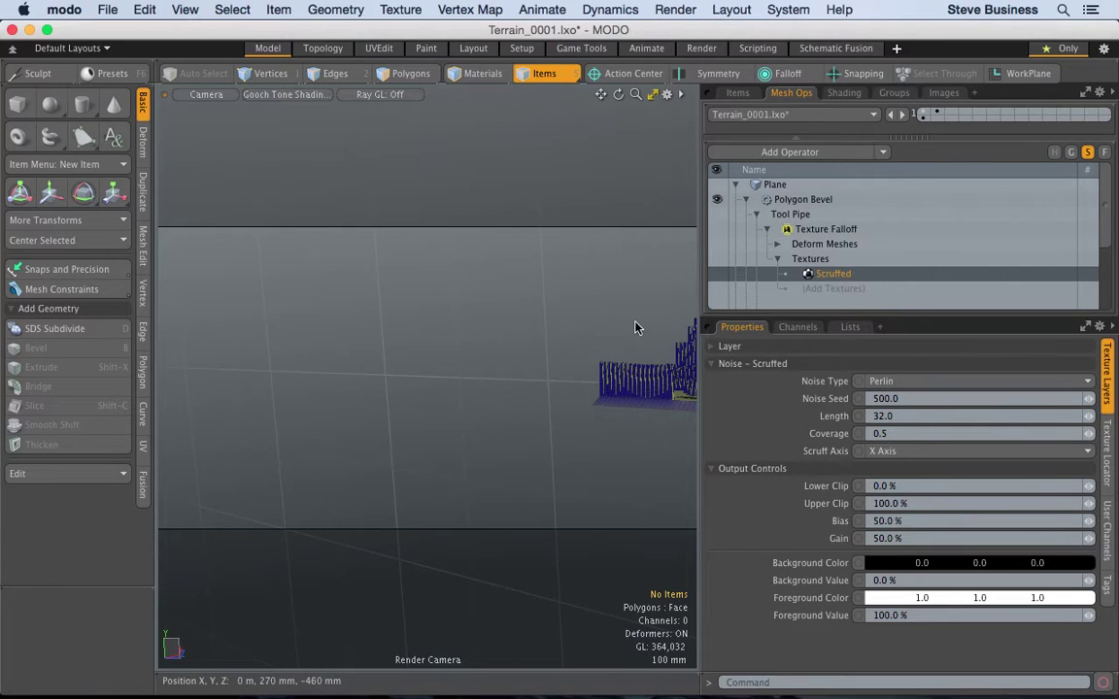
click(666, 384)
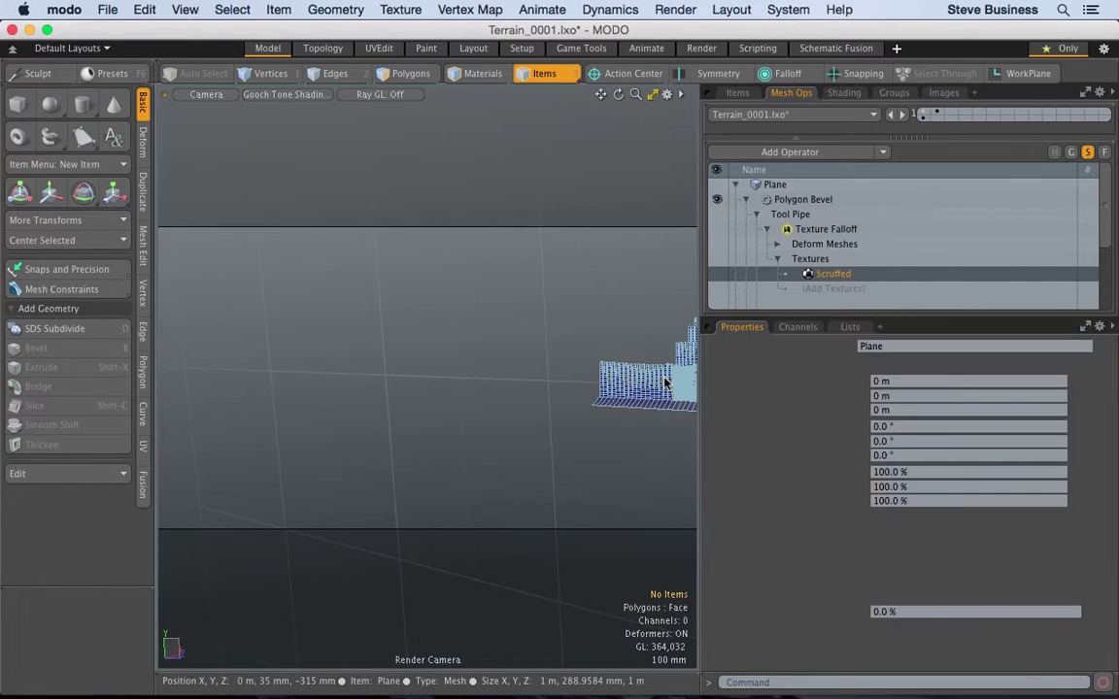
key(a)
alt+drag(321, 330, 392, 423)
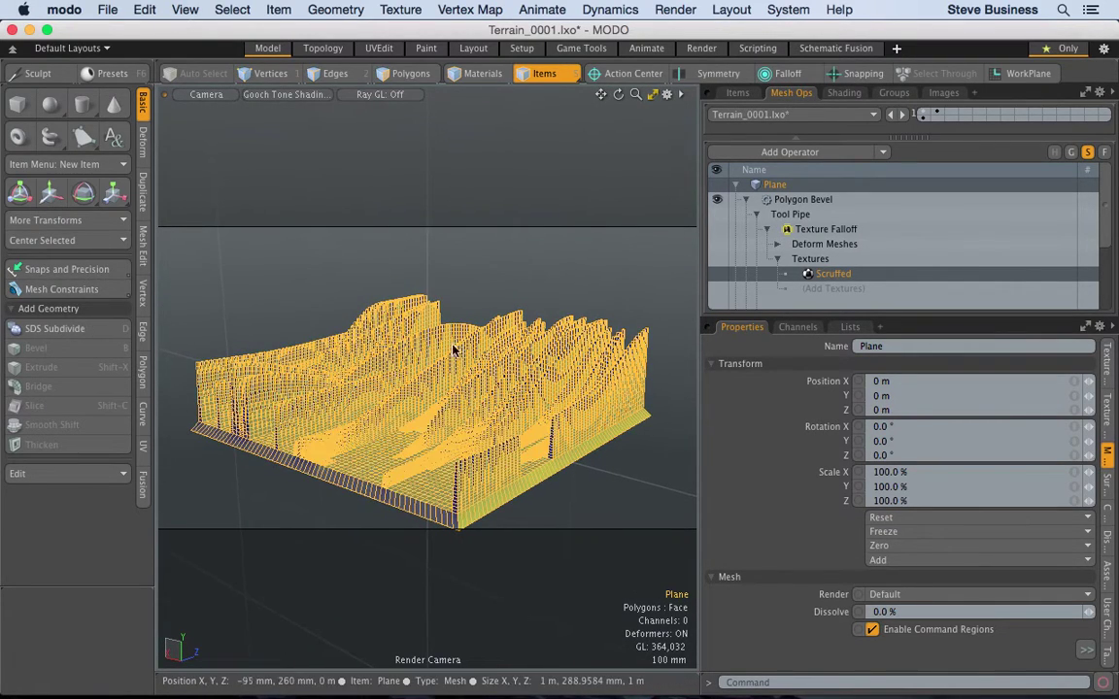
Step: Frame the whole Scruffed terrain in the camera view and run its preview render in the Render layout
drag(618, 95, 641, 99)
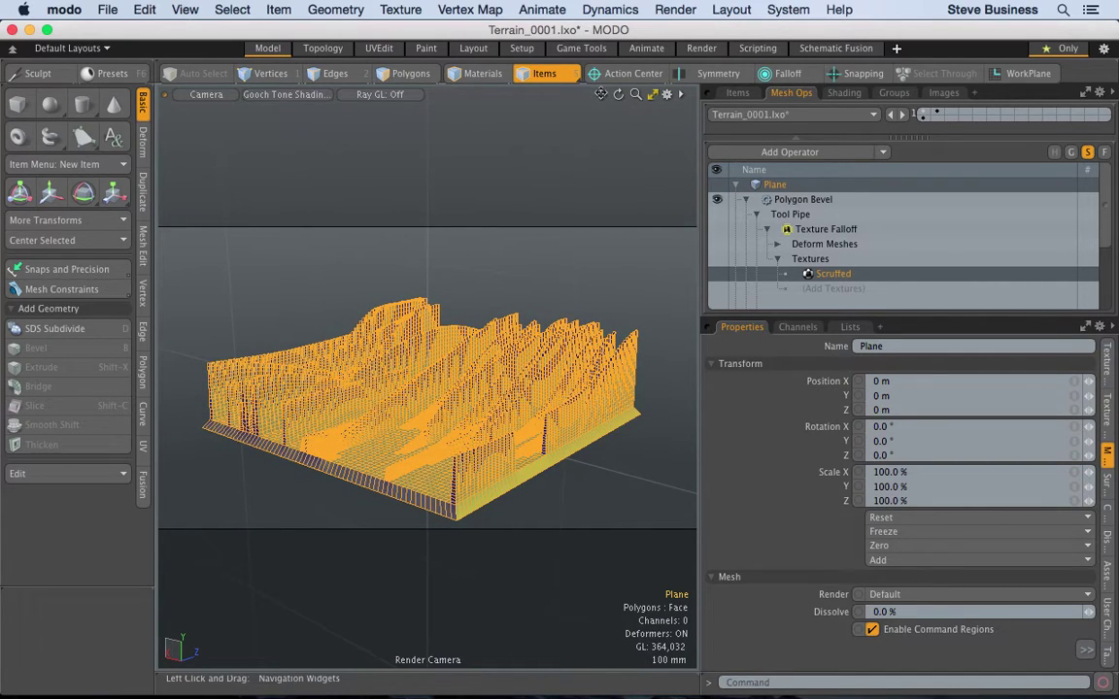
drag(600, 94, 591, 78)
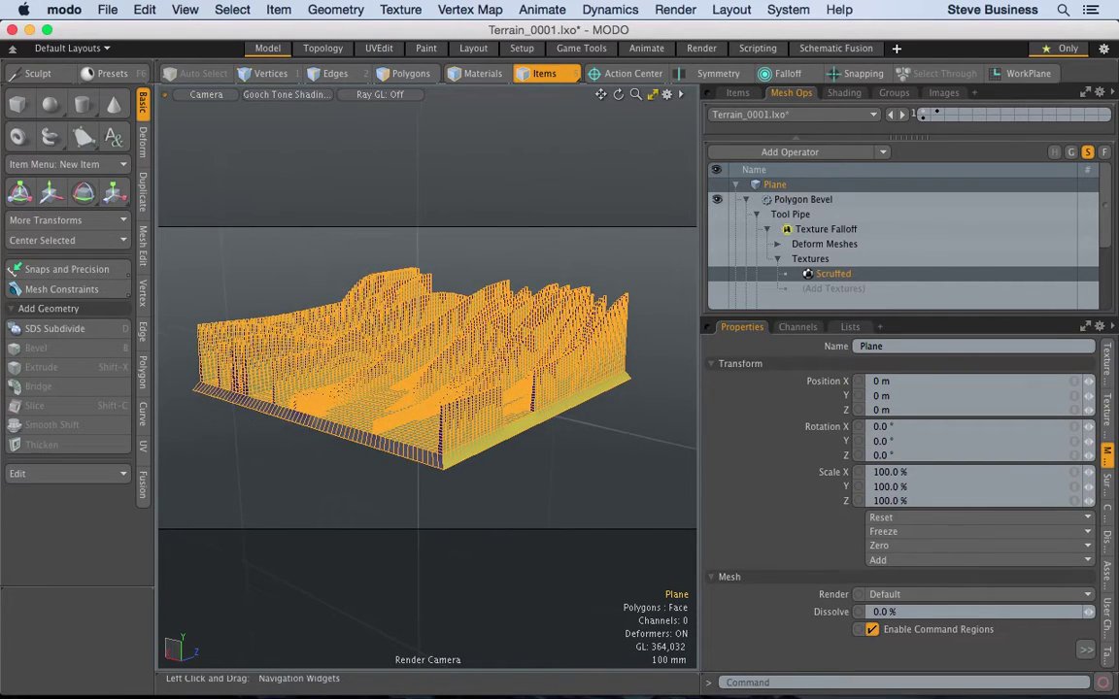
key(alt)
alt+drag(534, 317, 532, 339)
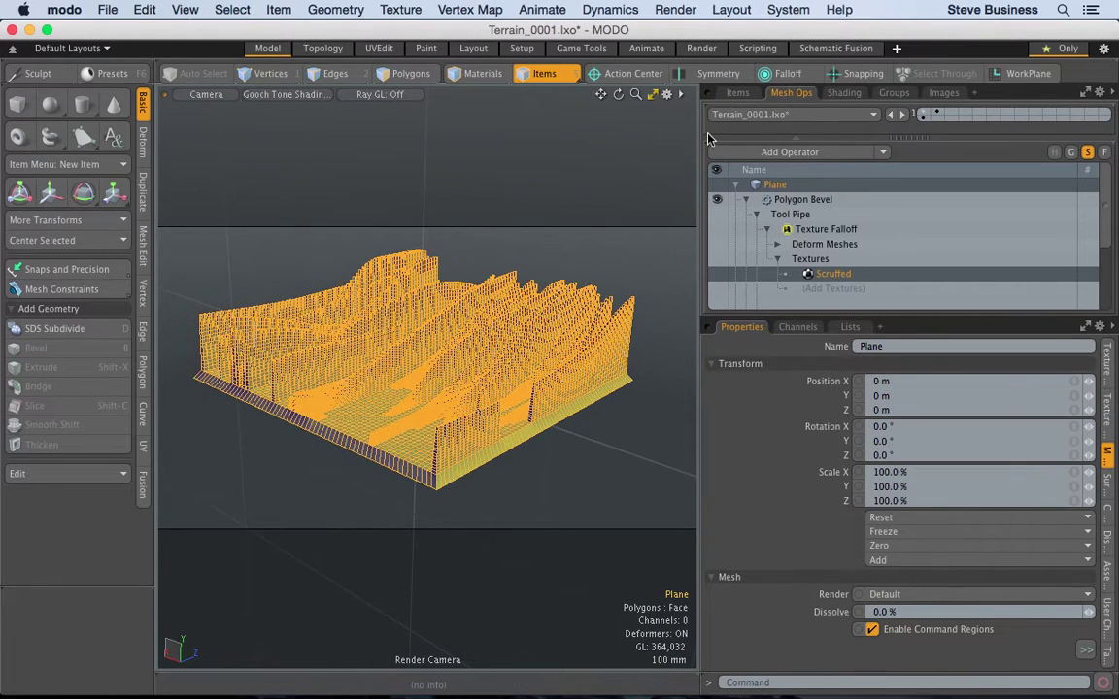
mouse_move(828, 279)
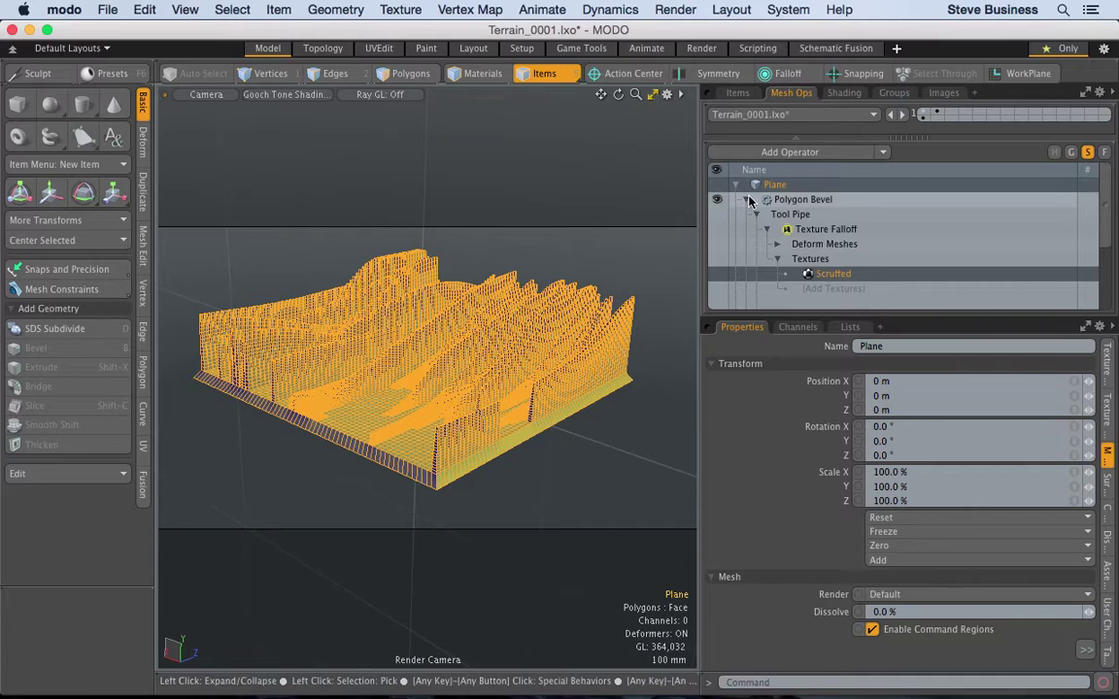
click(701, 48)
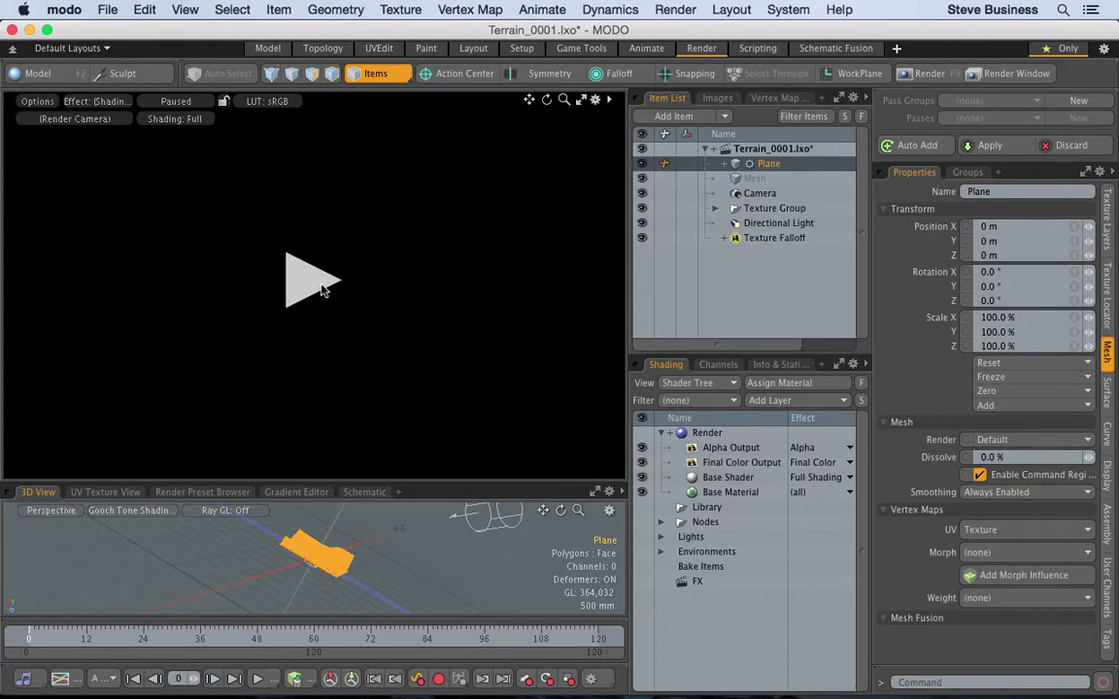
click(322, 288)
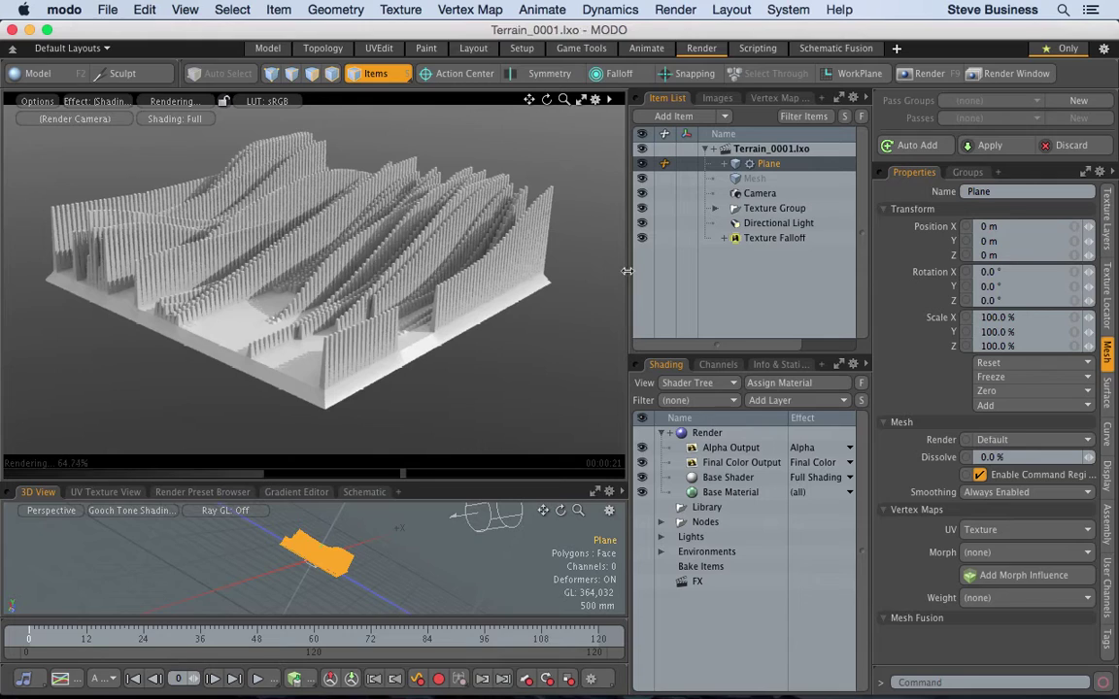
Step: Save the scene as a new incremental version and return to the Model layout
click(105, 8)
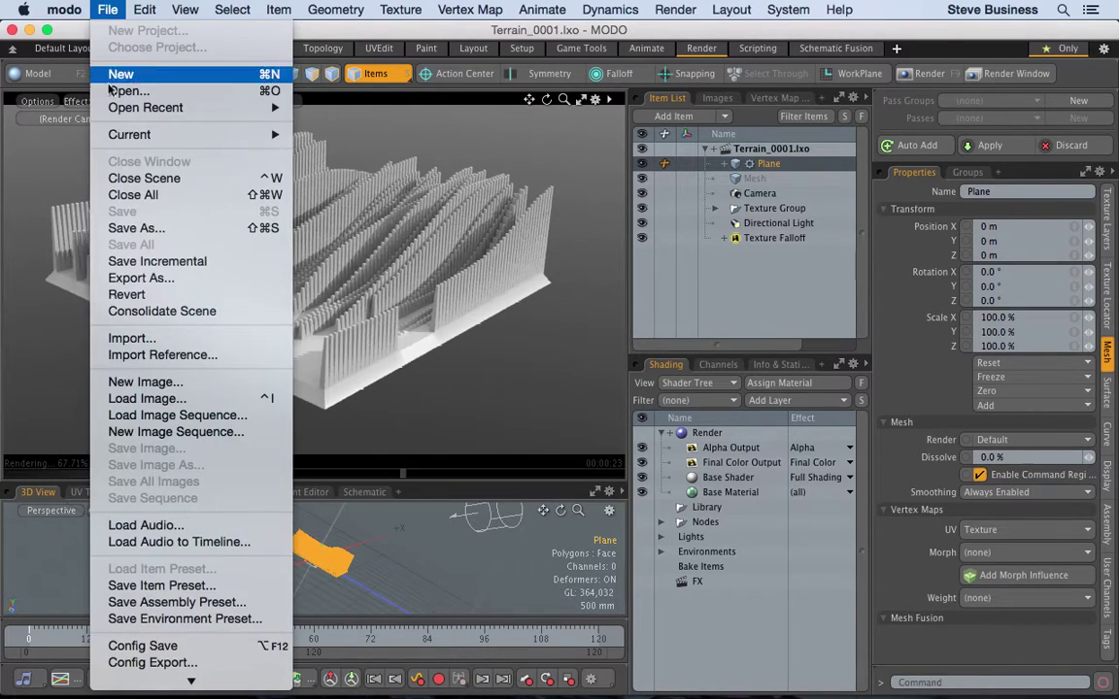
click(181, 259)
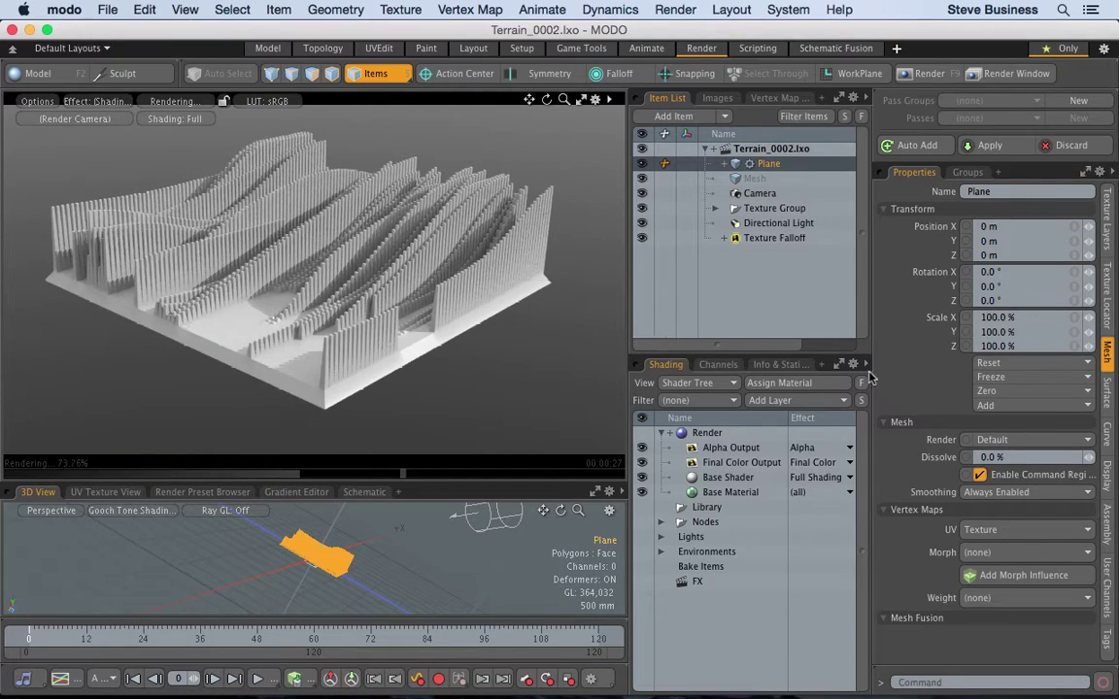
click(268, 48)
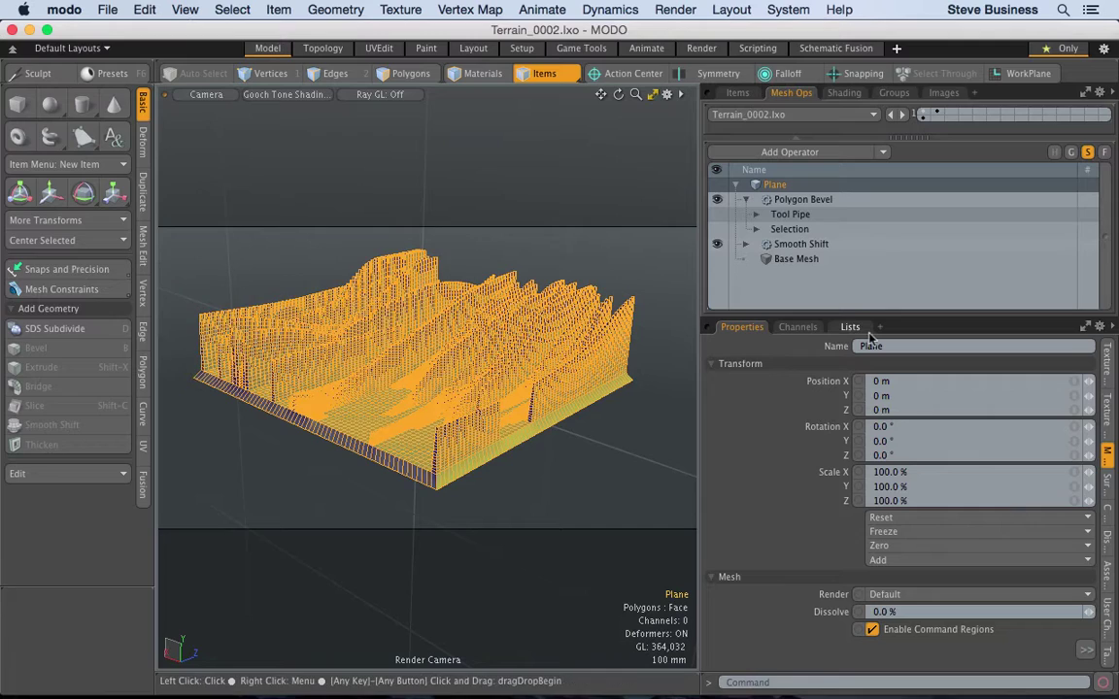
Step: Replace the Scruffed texture in the Polygon Bevel's Texture Falloff with a new Marble Vein noise texture
click(1106, 408)
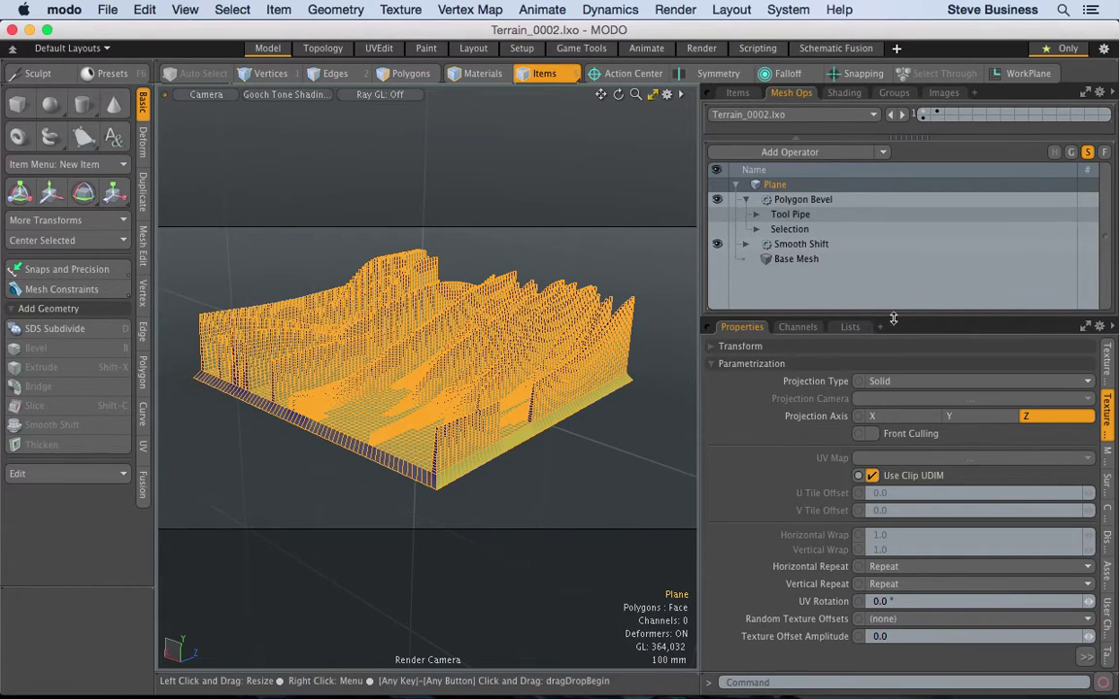
click(757, 216)
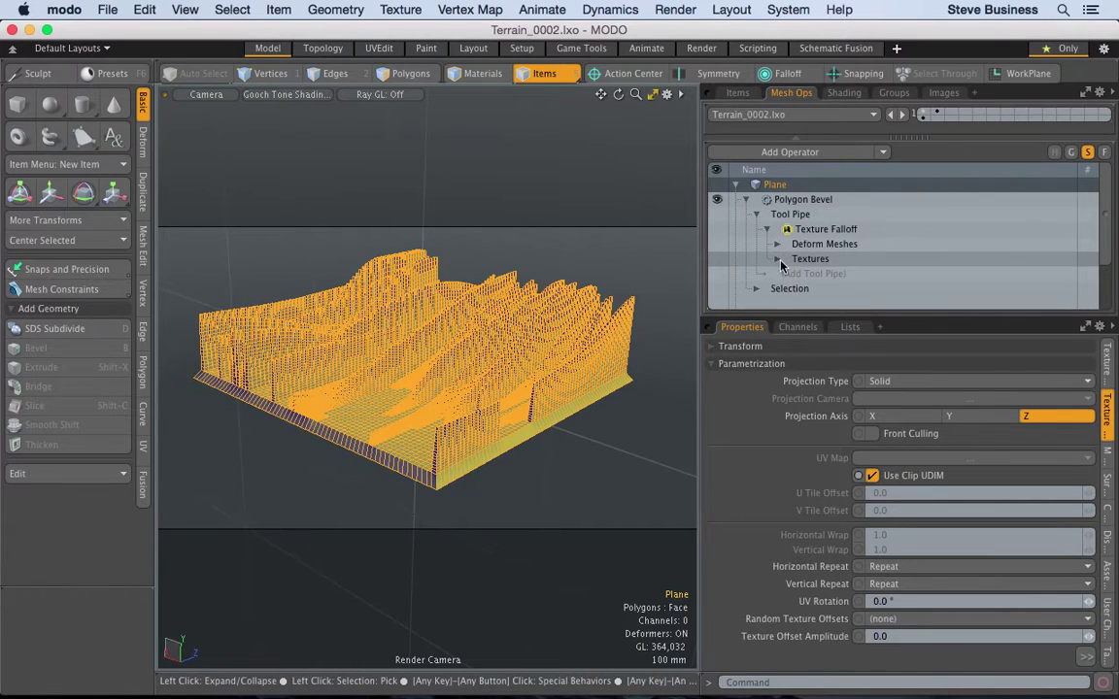
click(780, 260)
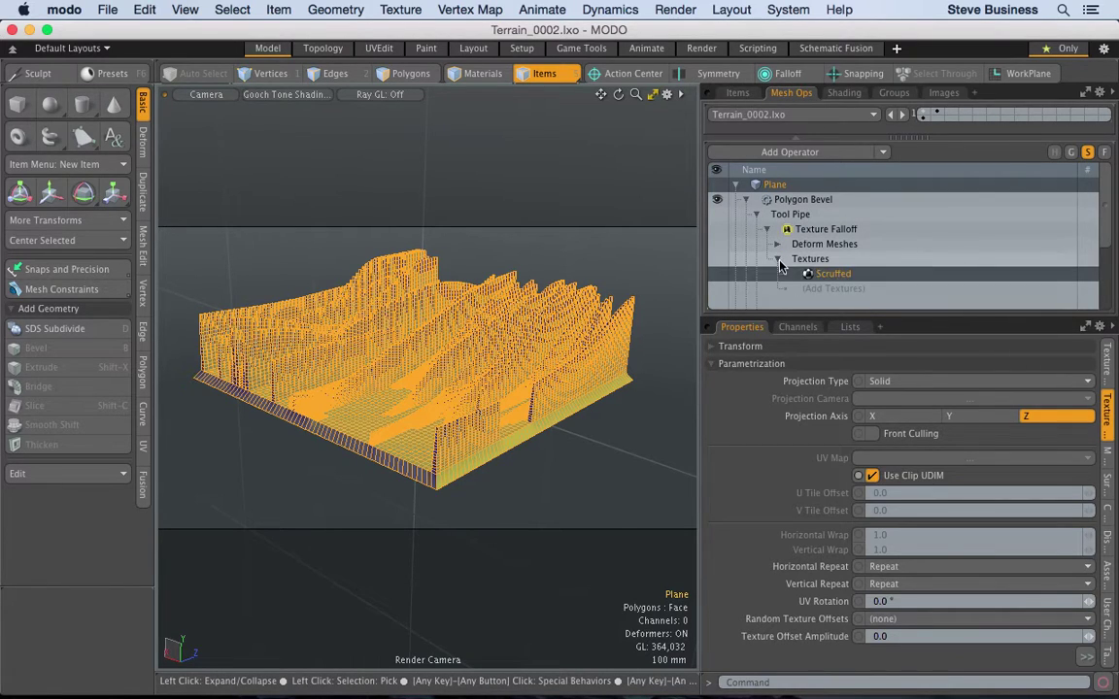
click(840, 290)
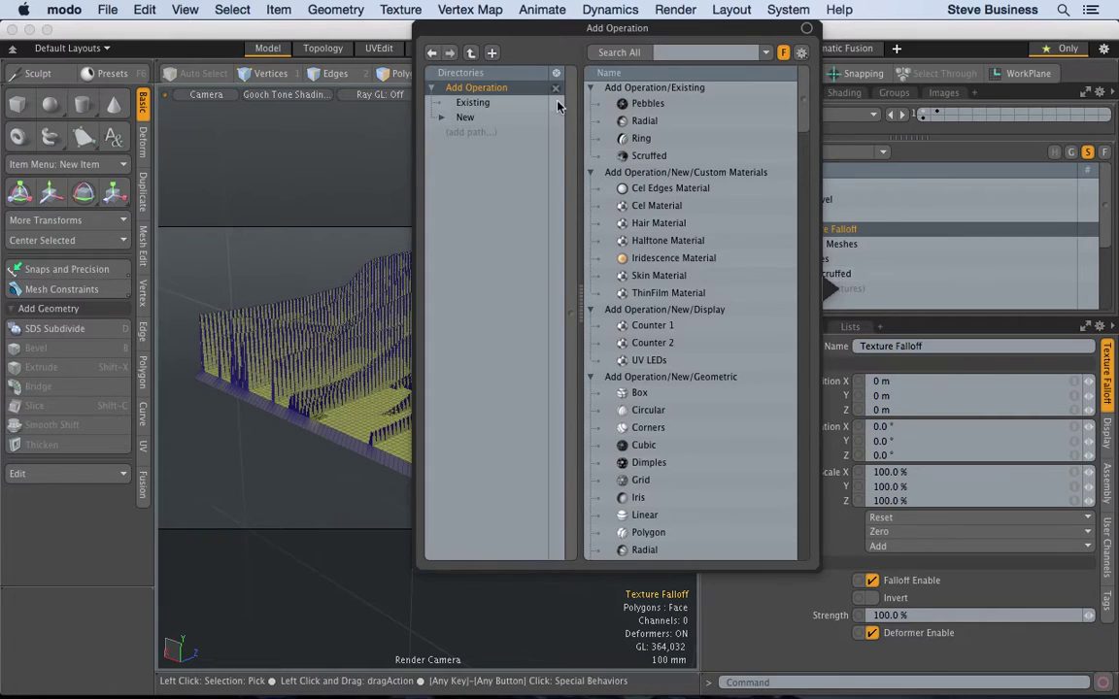
click(807, 31)
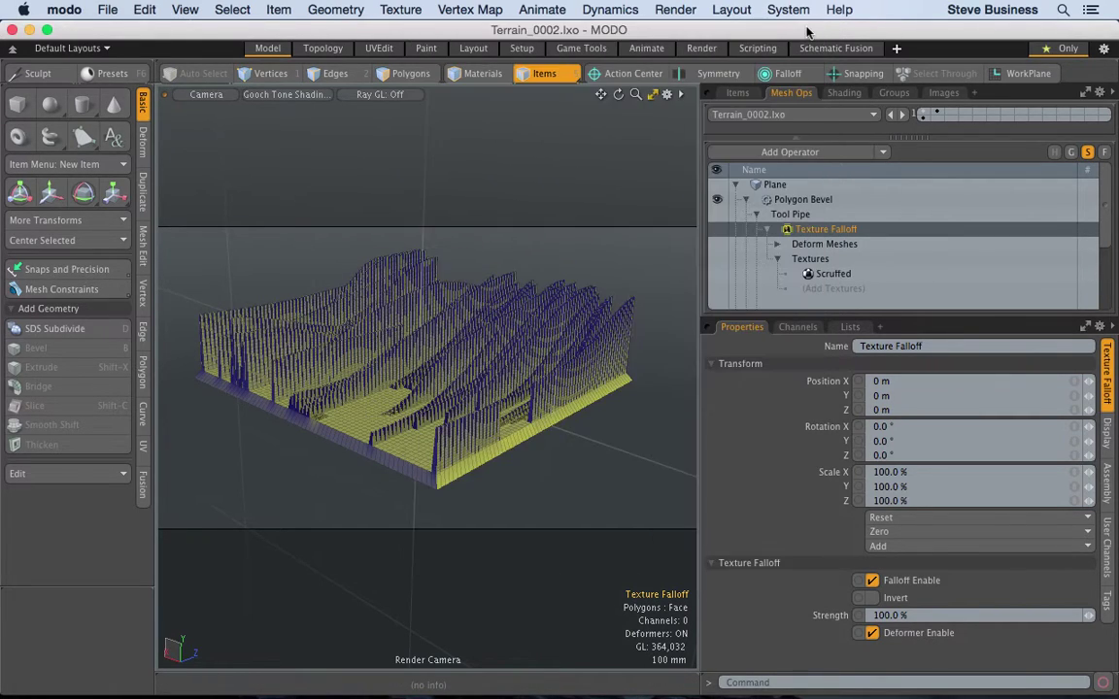
click(821, 276)
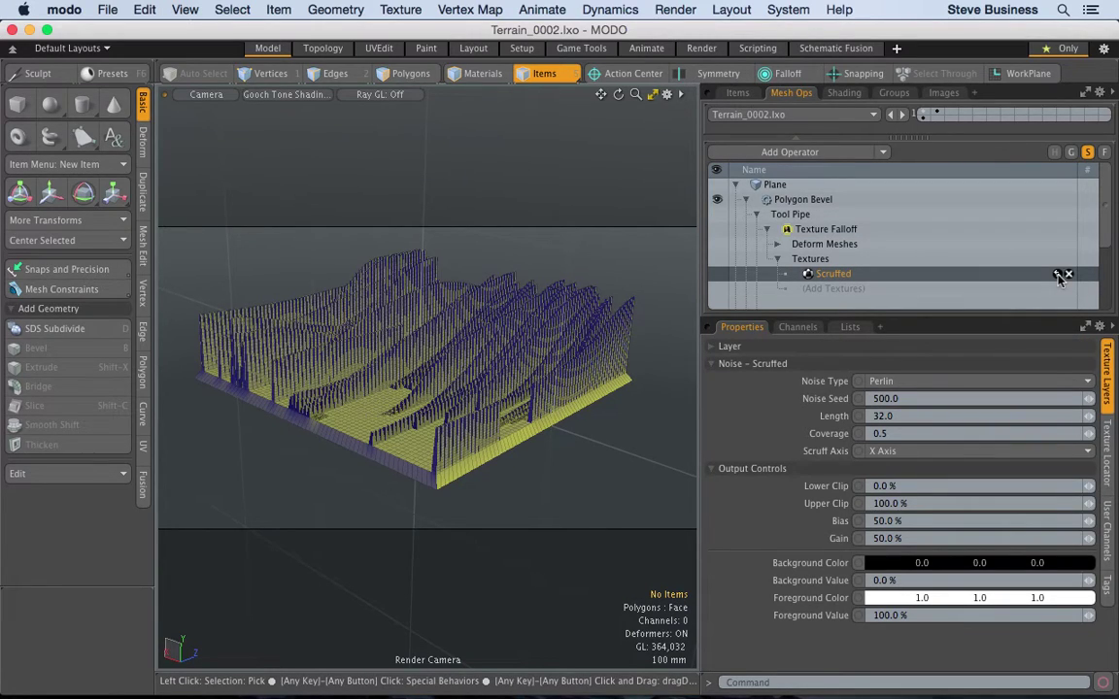
click(1059, 276)
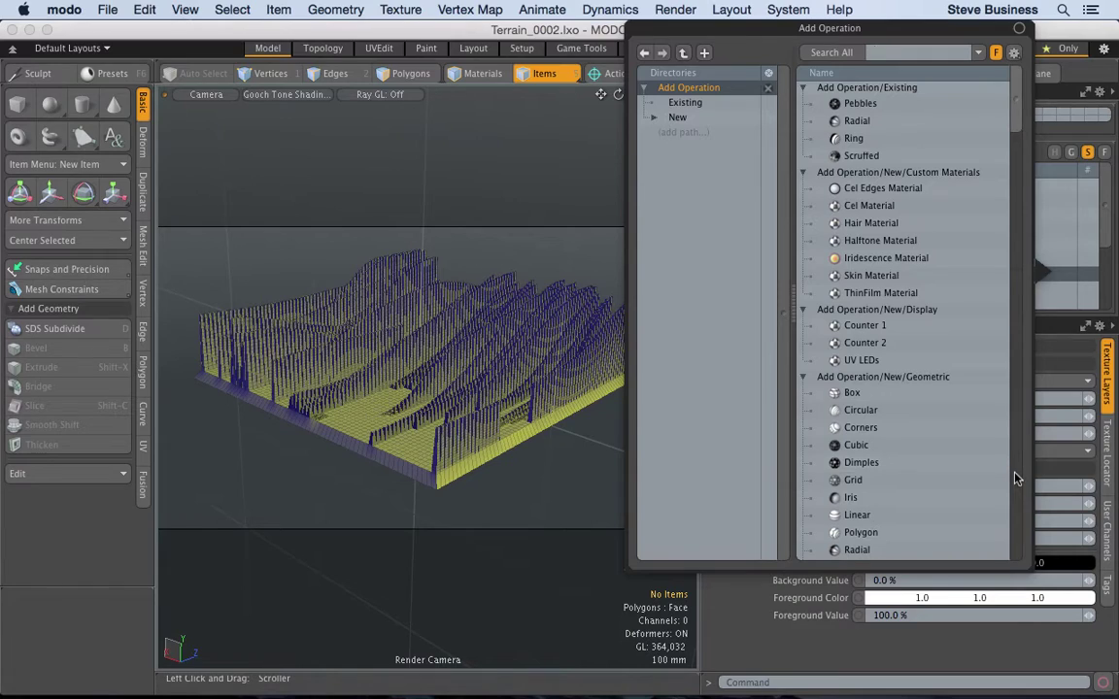
scroll(1015, 477, down, 9)
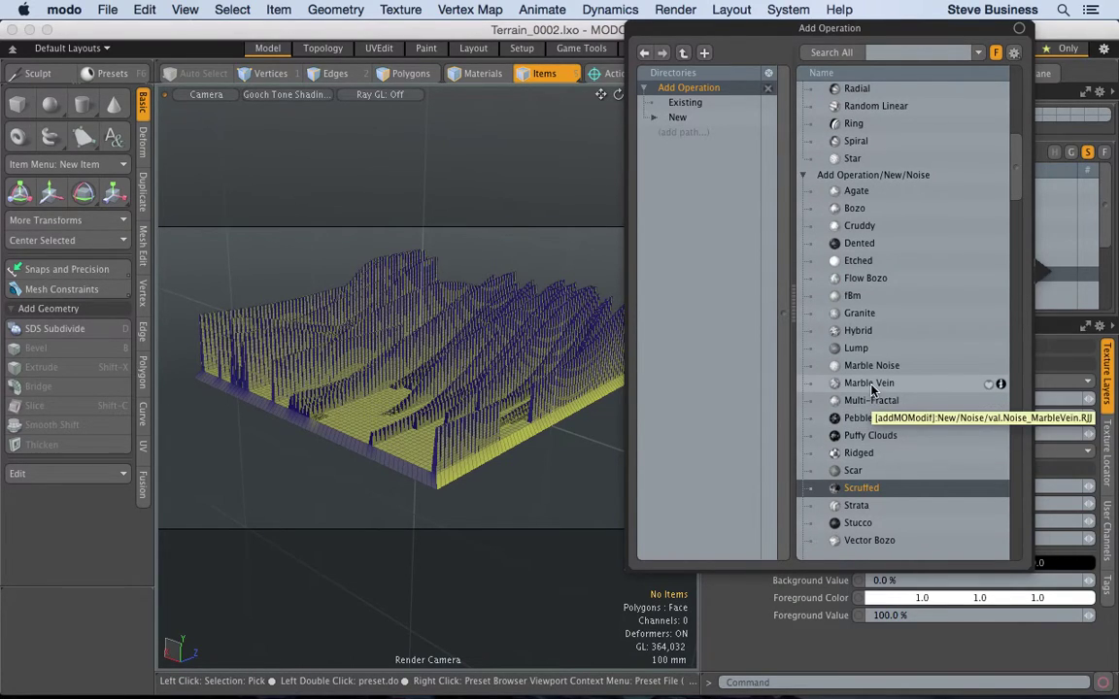
key(Escape)
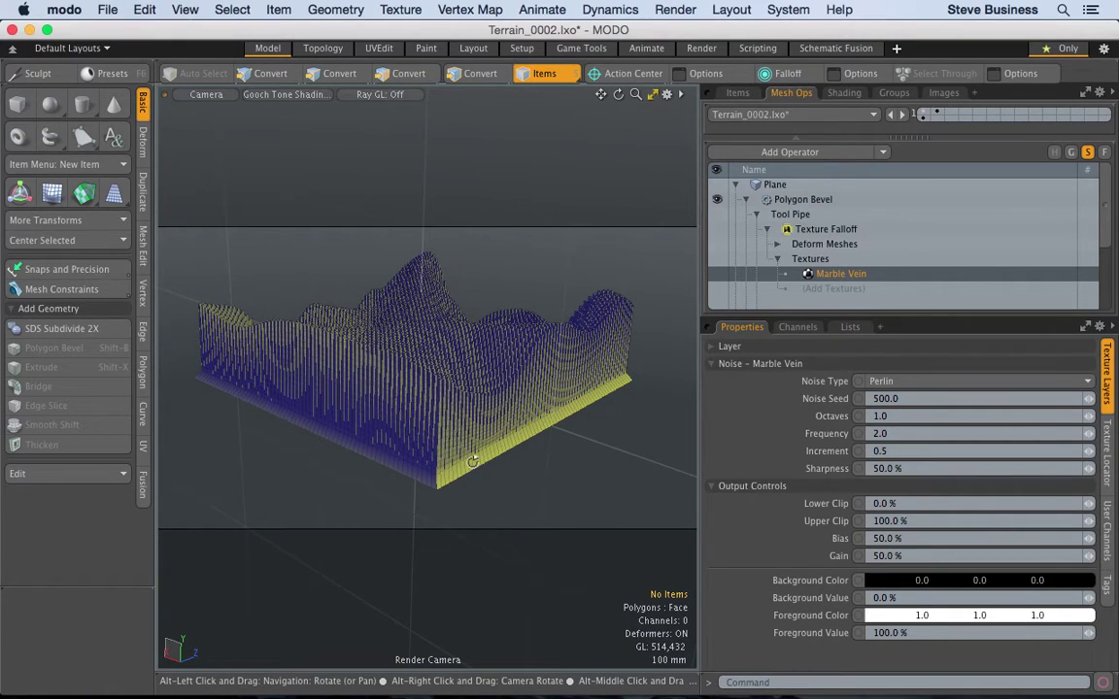
Step: Reposition the camera to frame the whole Marble Vein terrain from a higher angle
alt+drag(546, 443, 483, 470)
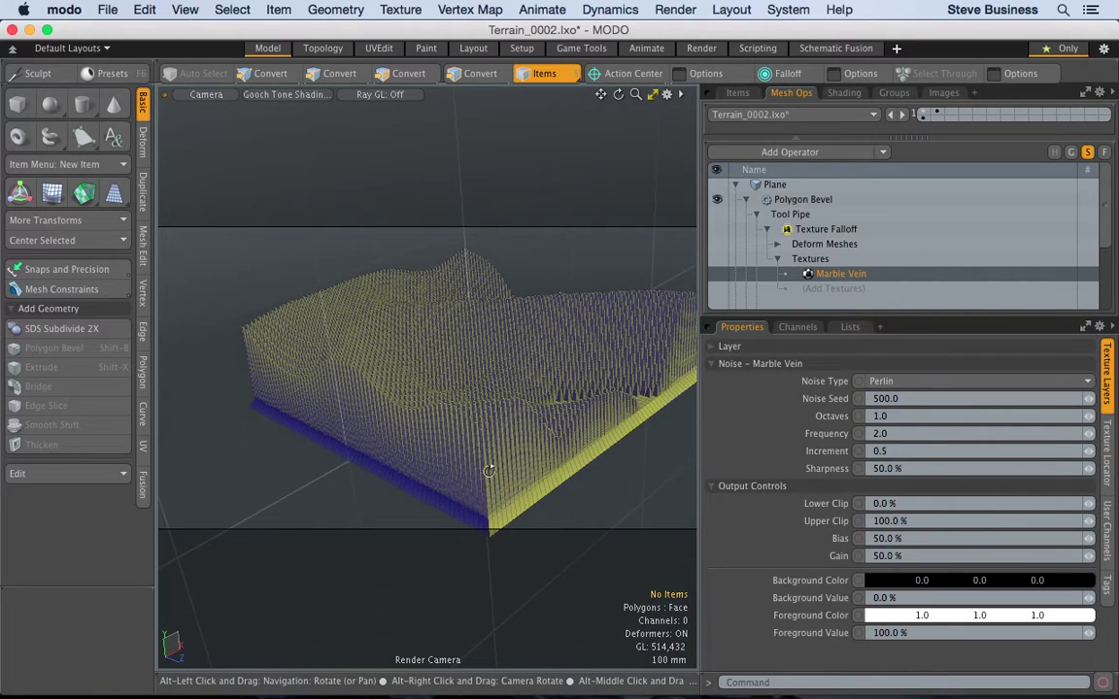
alt+drag(606, 496, 398, 507)
alt+drag(637, 279, 559, 417)
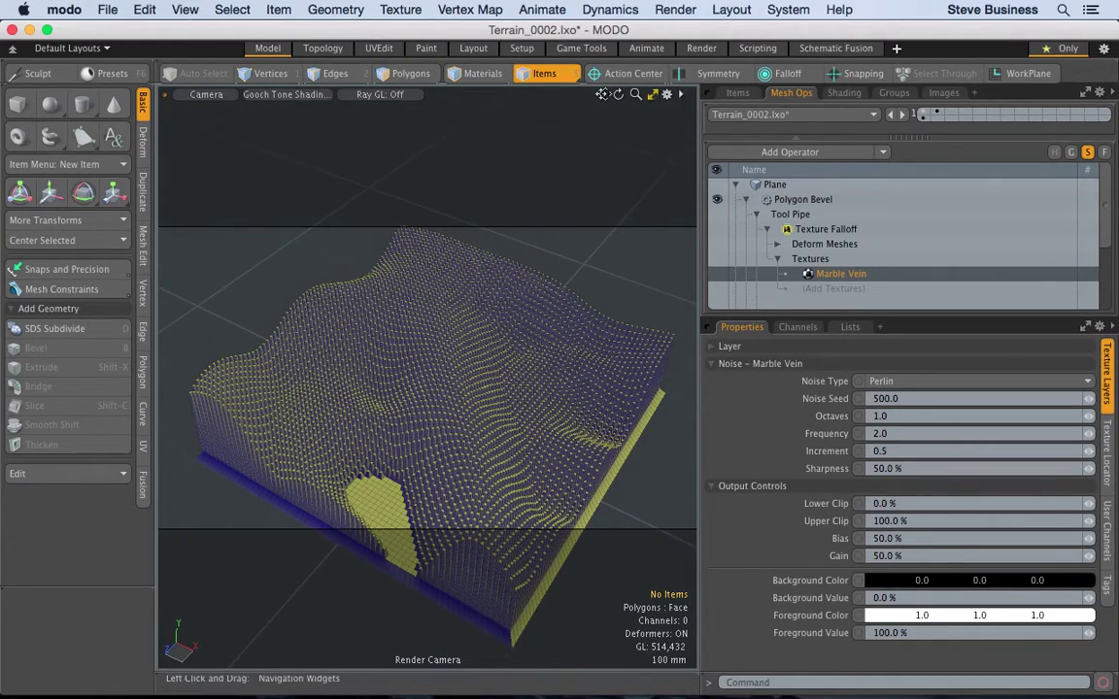
drag(601, 94, 602, 132)
drag(635, 93, 635, 132)
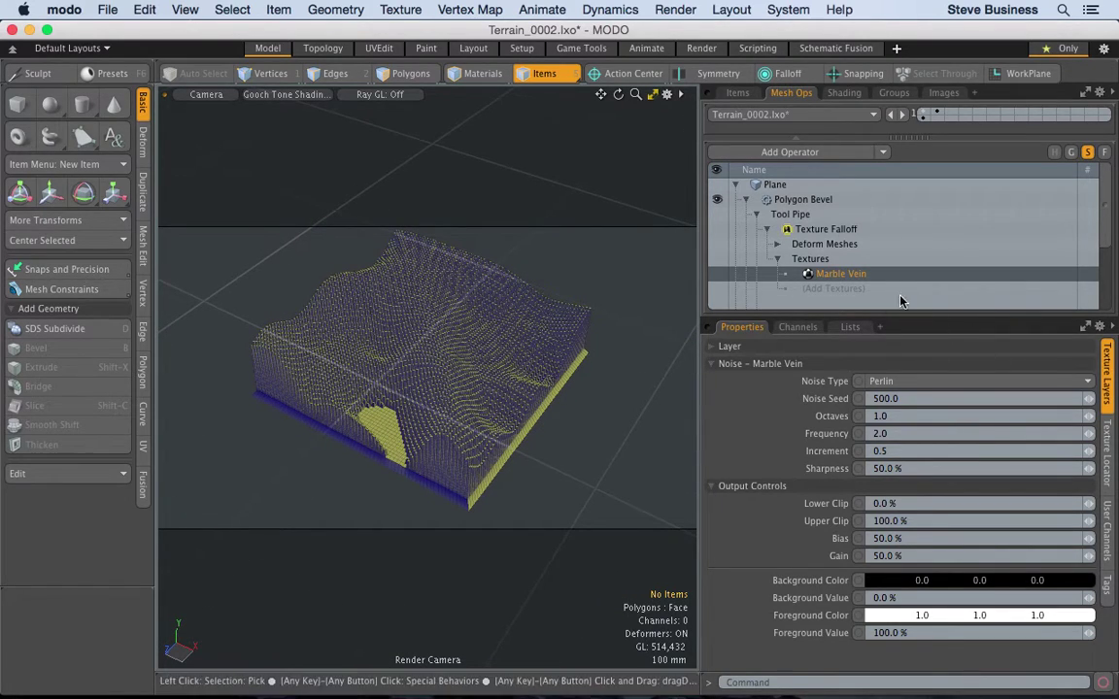
Step: Set the render frame width to 720 pixels for a square output
click(845, 94)
click(786, 162)
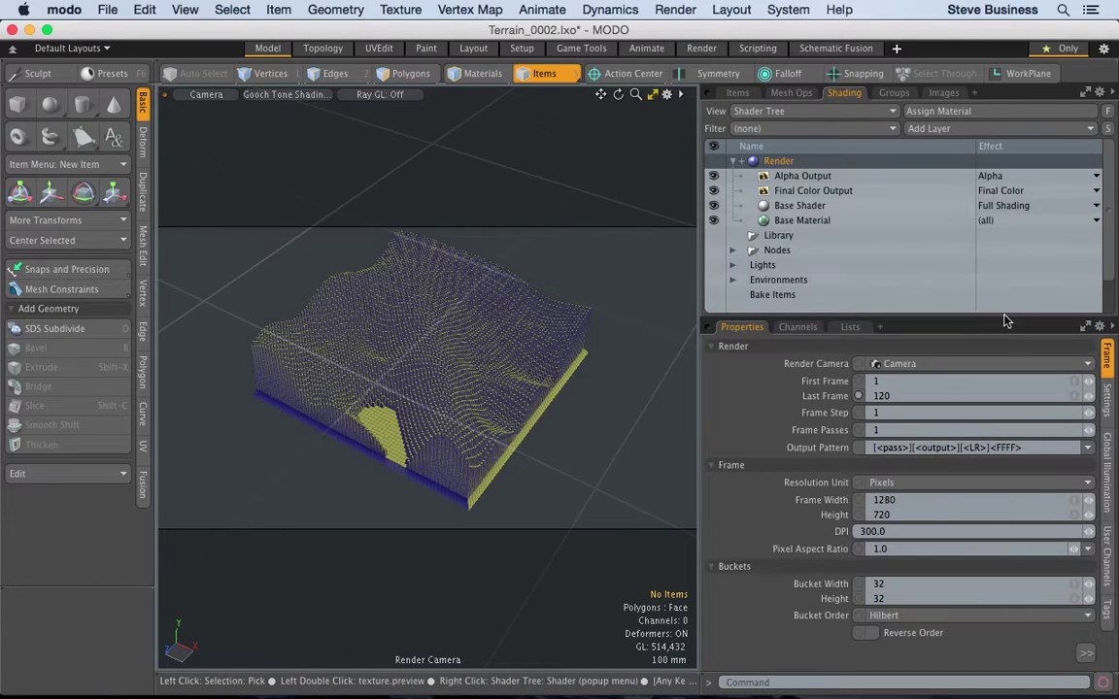
click(900, 501)
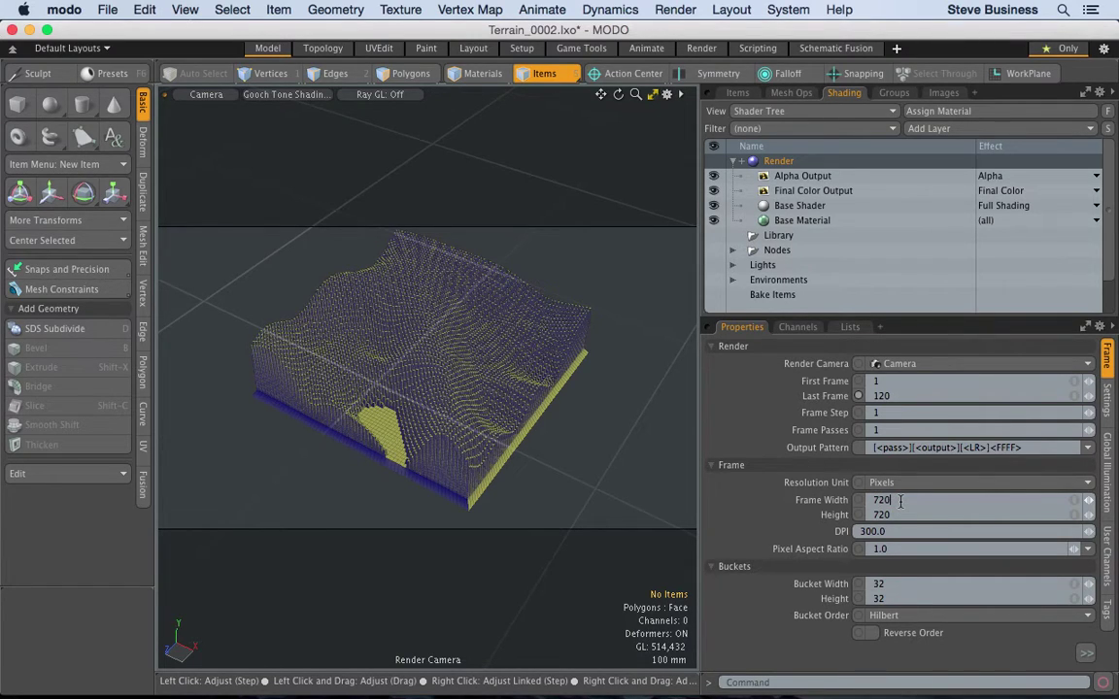
text(720)
key(Return)
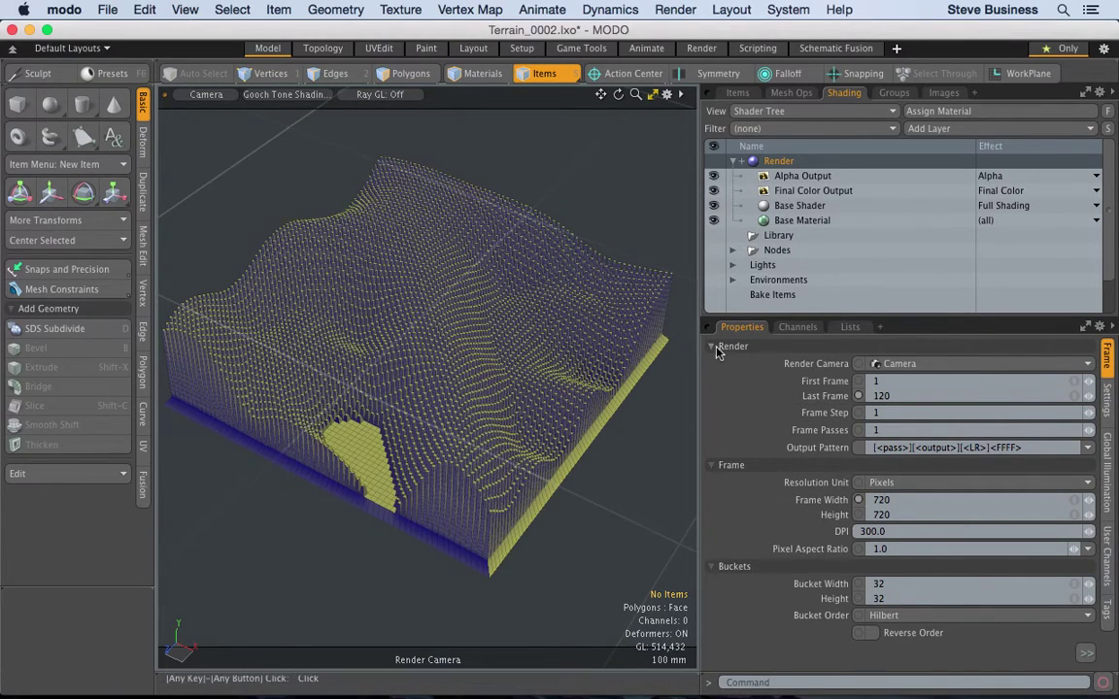
Step: Fit the terrain inside the square camera frame and run the preview render in the Render layout
drag(698, 336, 705, 339)
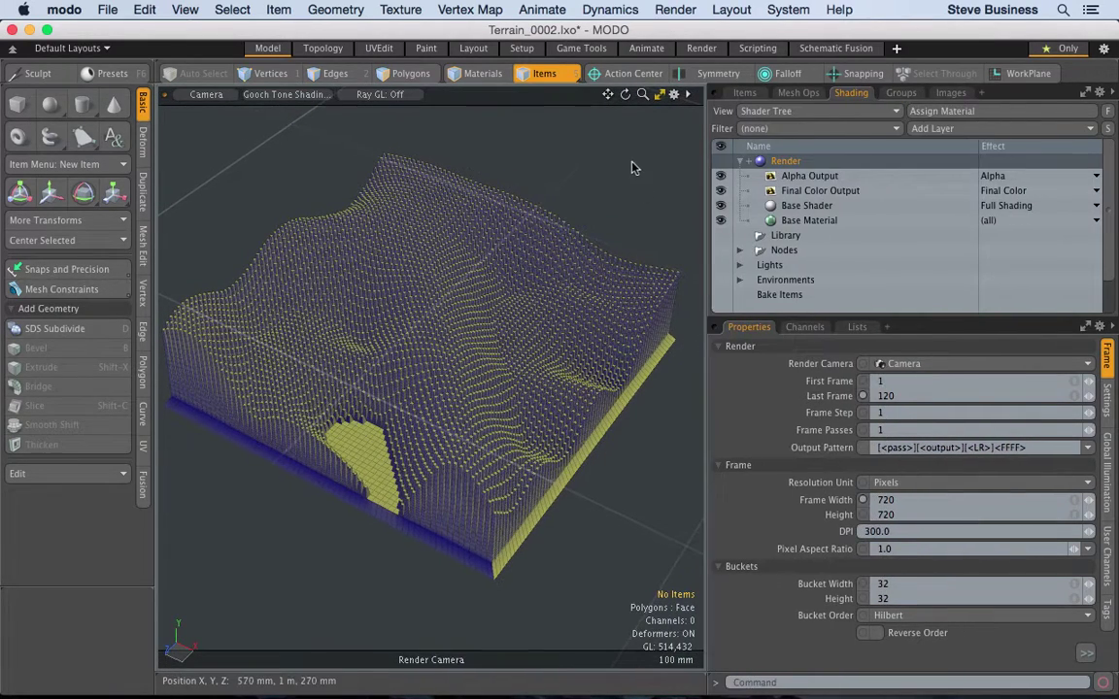
drag(640, 94, 640, 94)
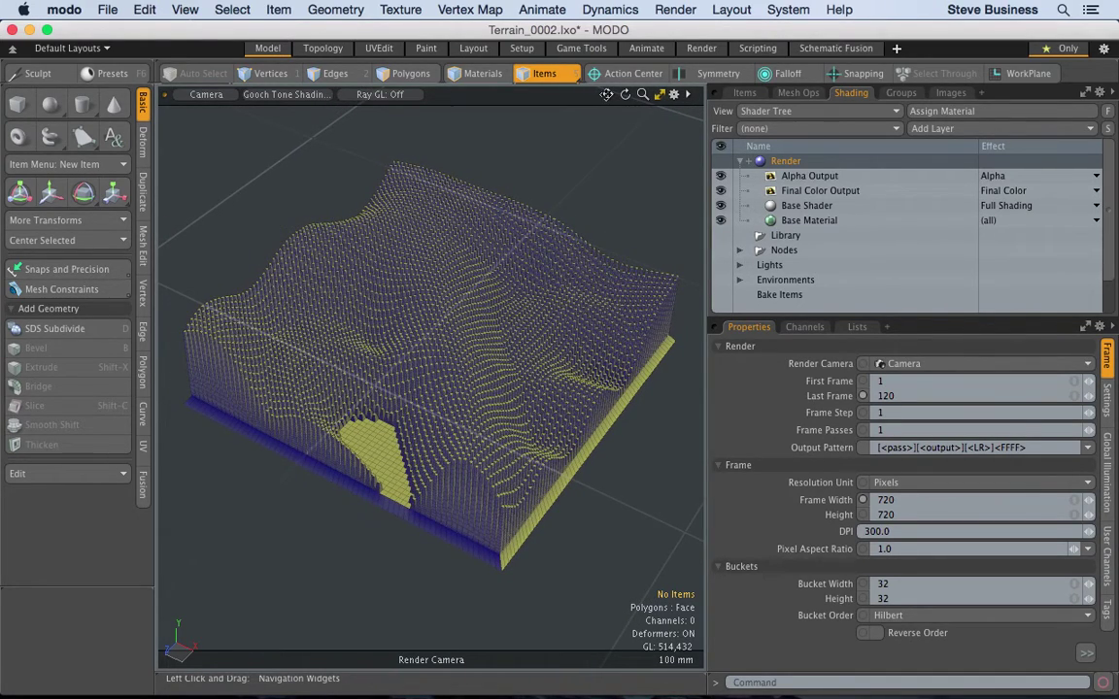
click(703, 50)
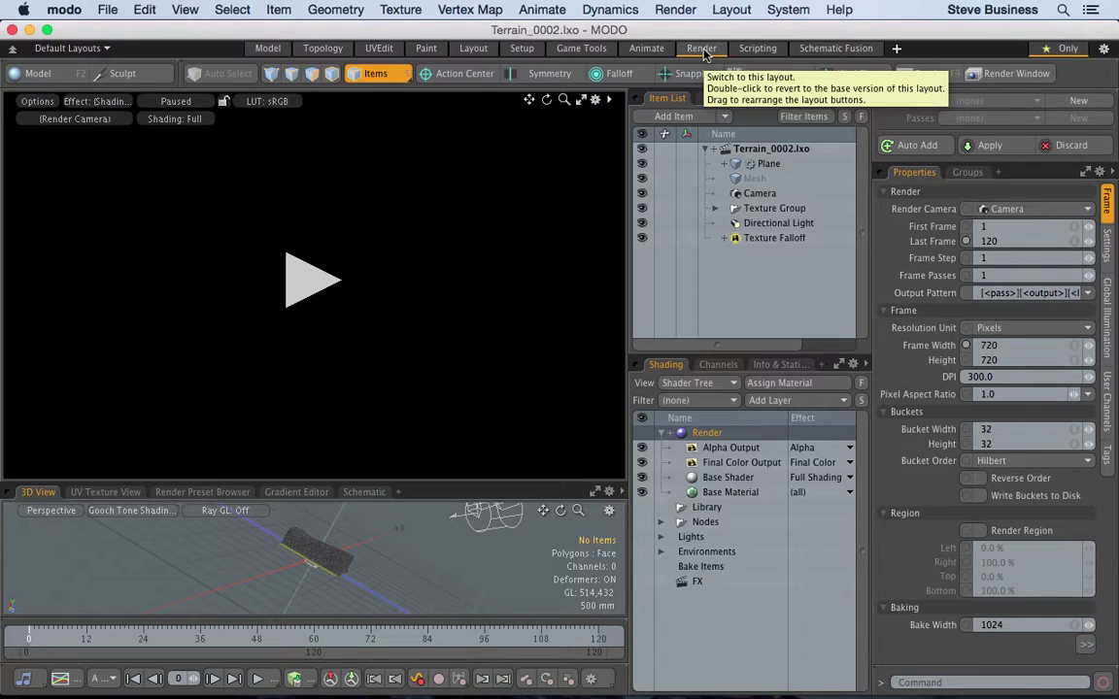
click(287, 296)
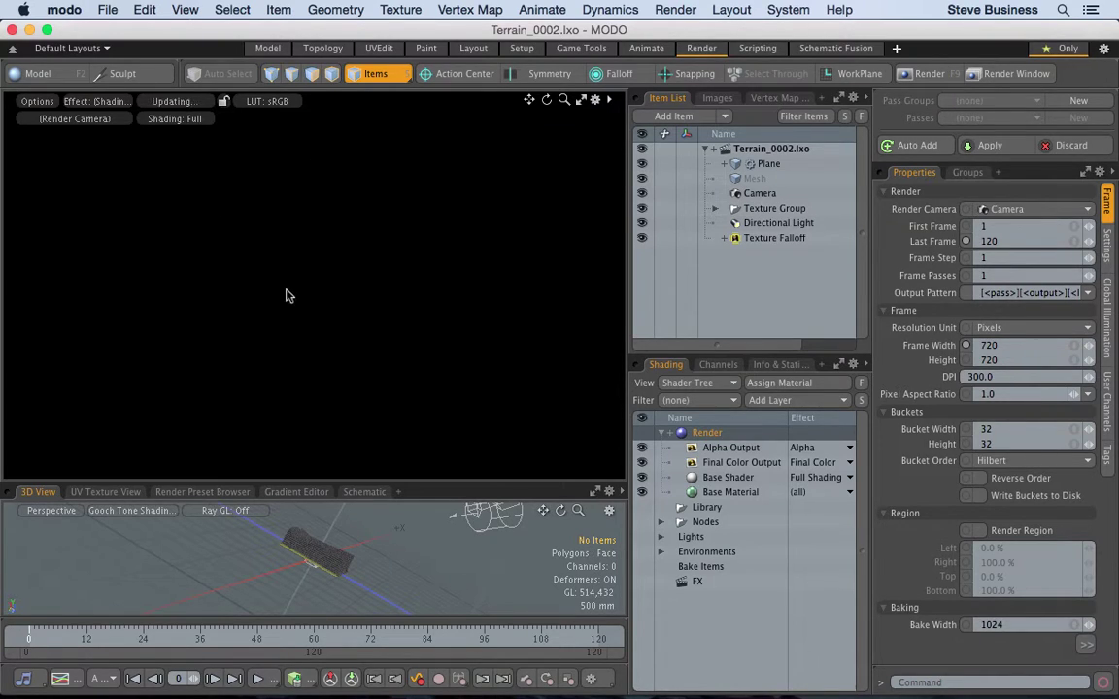
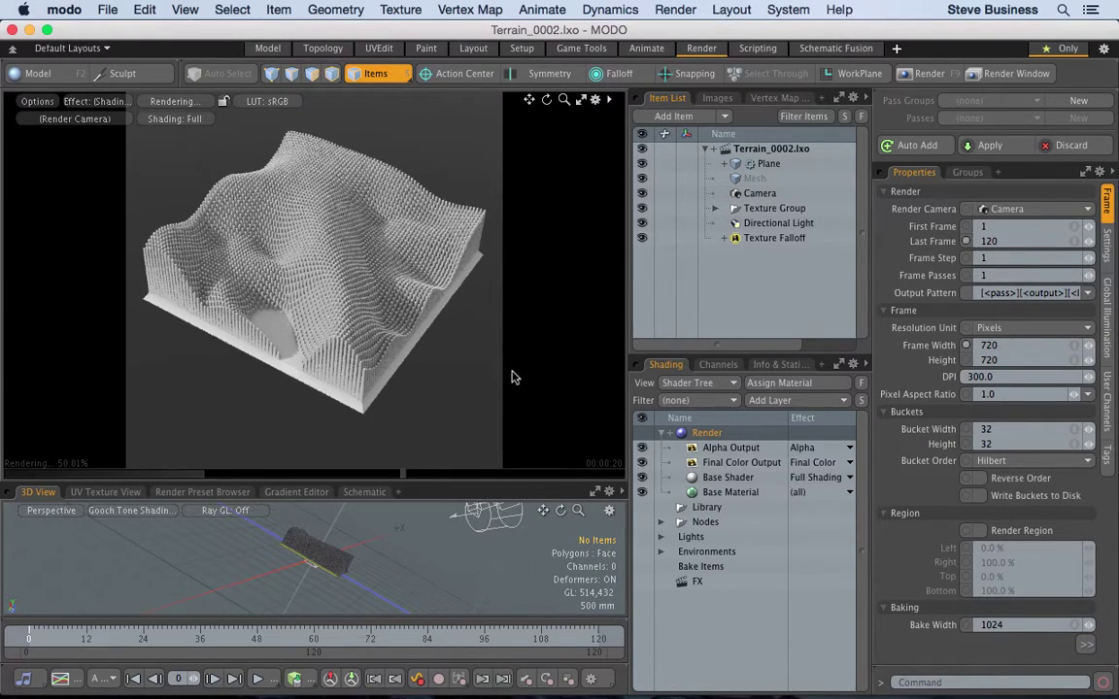
Step: Make the 3D View taller, switch it from Perspective to the Camera view, and widen the Item List and Shading area
drag(628, 318, 761, 303)
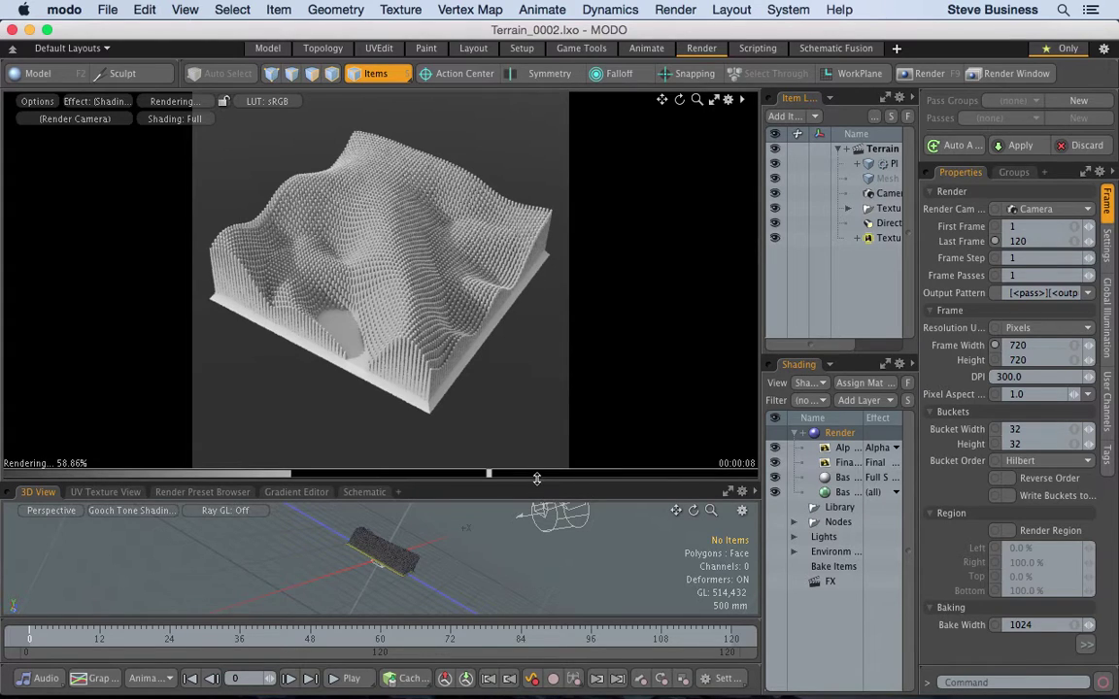
drag(536, 480, 536, 396)
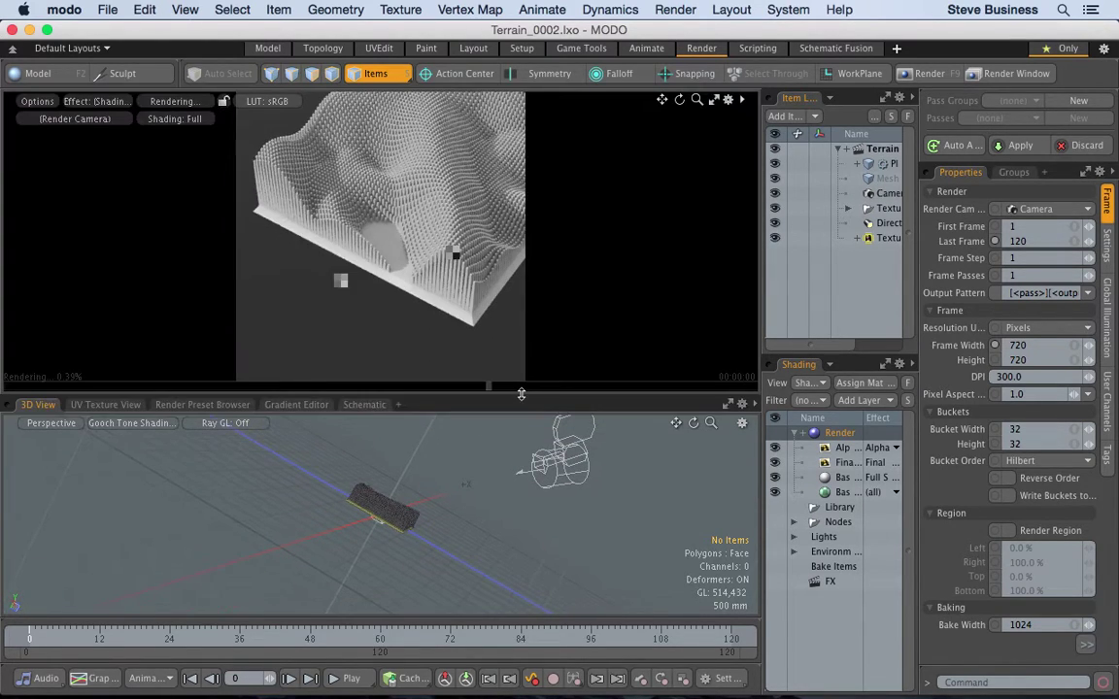
click(66, 425)
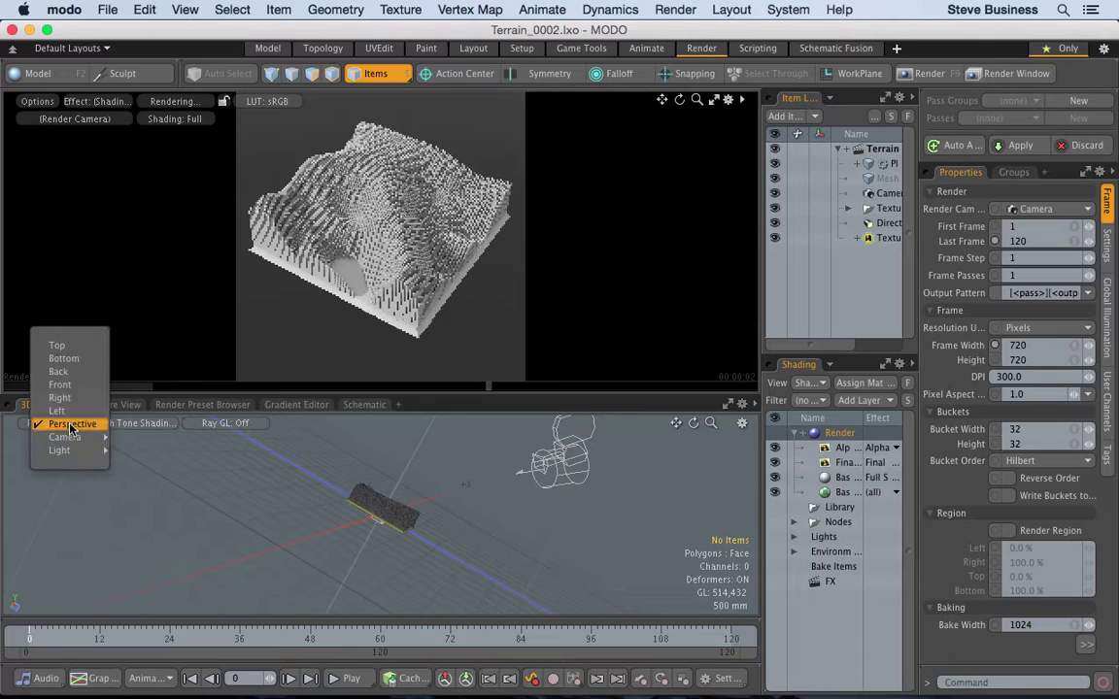
mouse_move(62, 437)
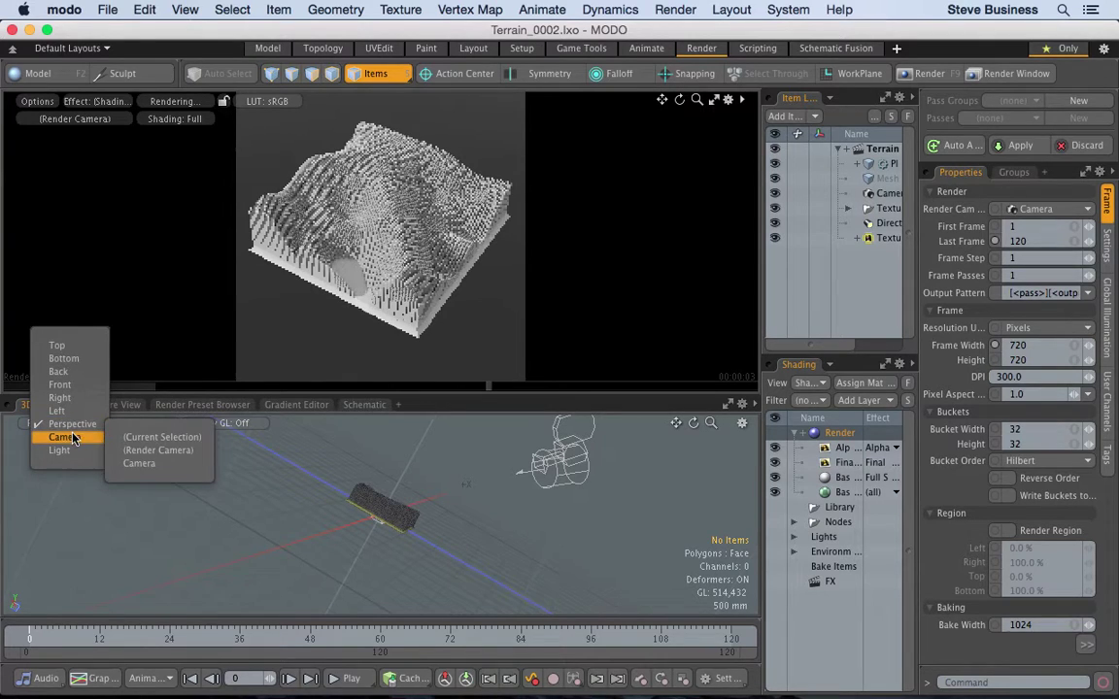
click(136, 465)
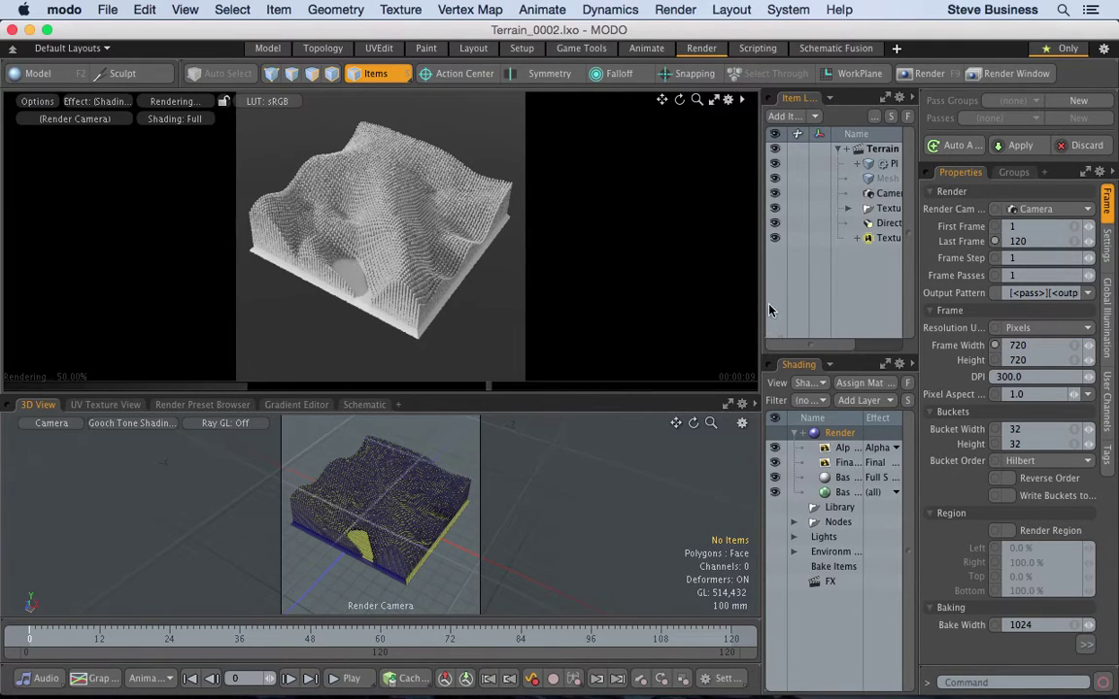
drag(765, 301, 621, 313)
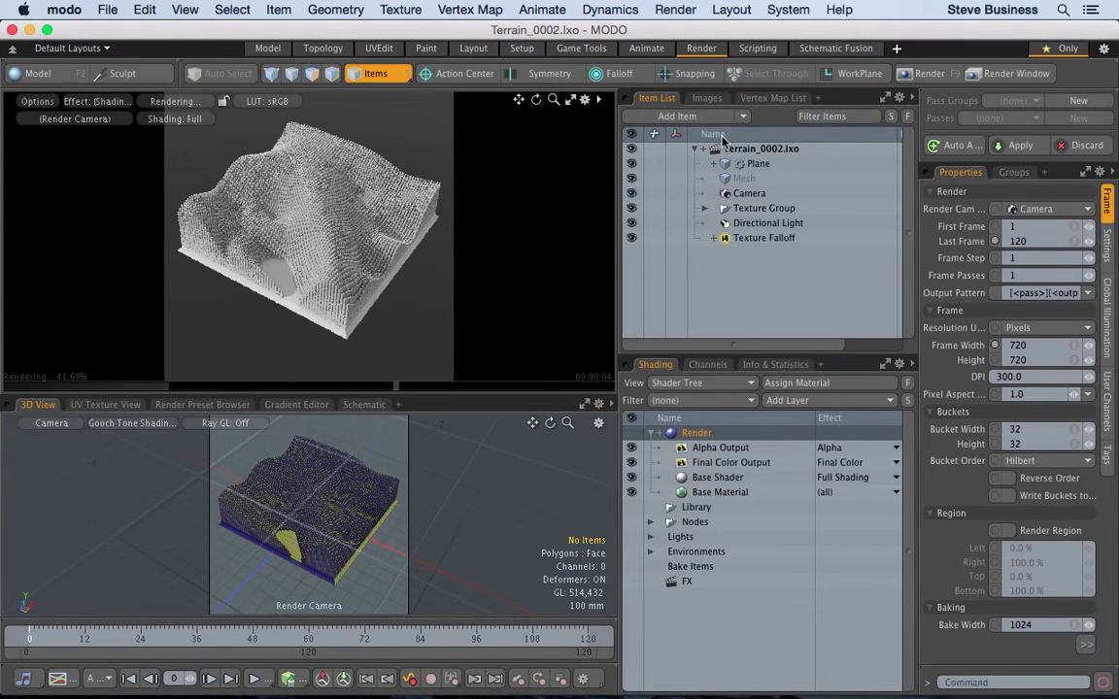
Step: Try the Reflection and Shaded styles in the Model layout's 3D viewport, and settle on the Default shading style
click(272, 49)
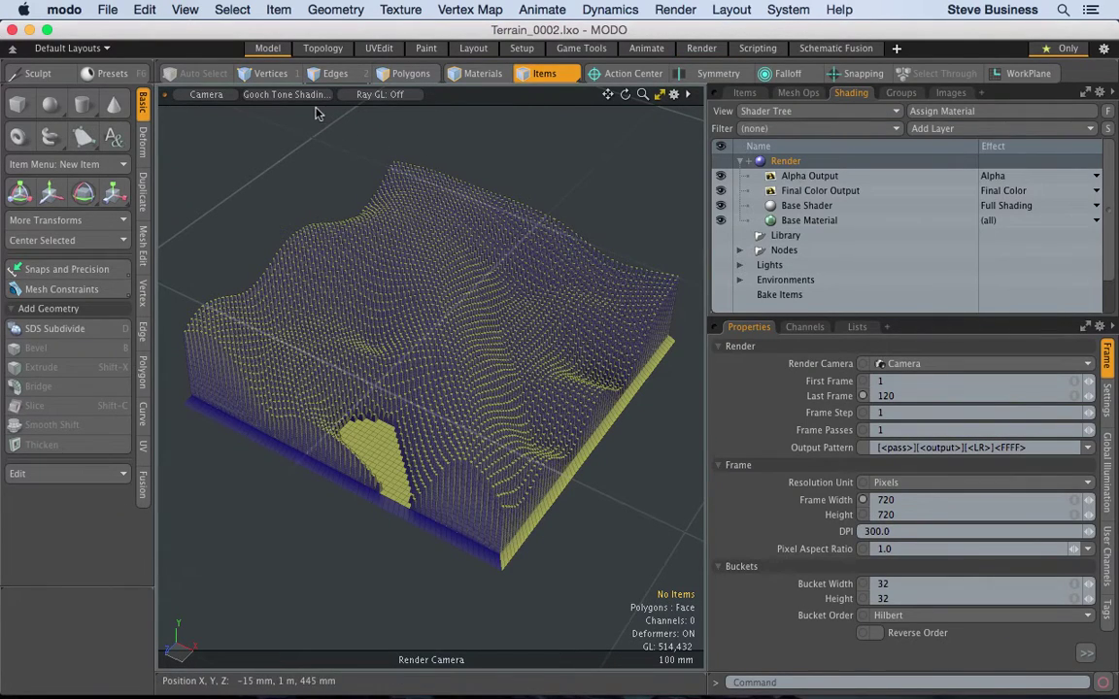
click(283, 94)
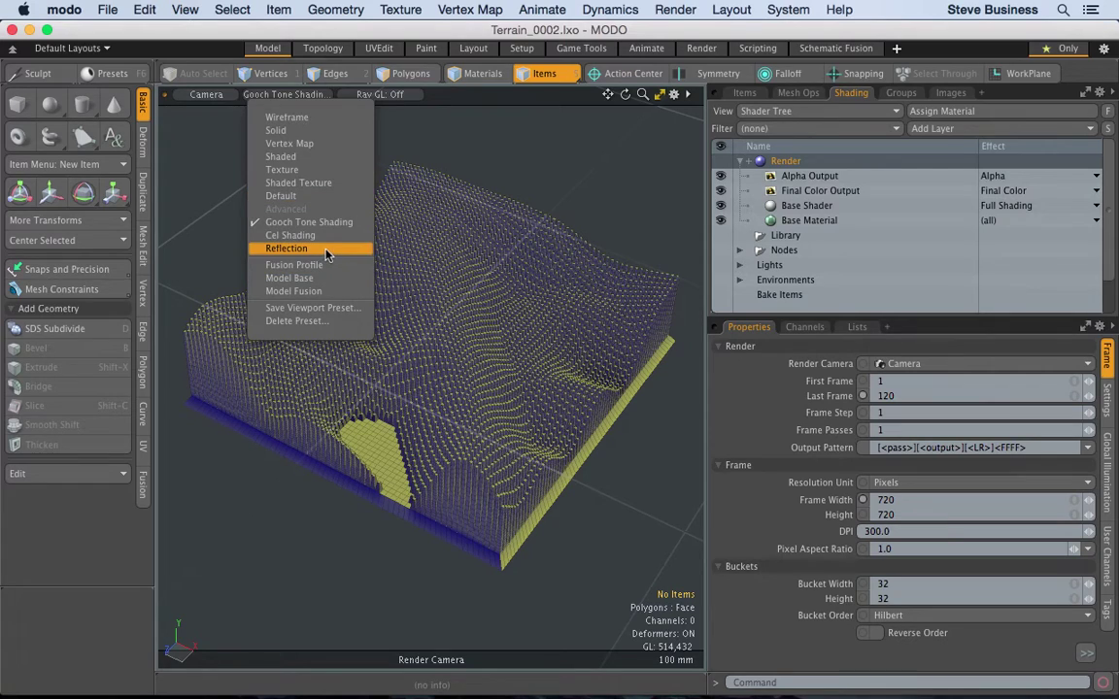
click(288, 249)
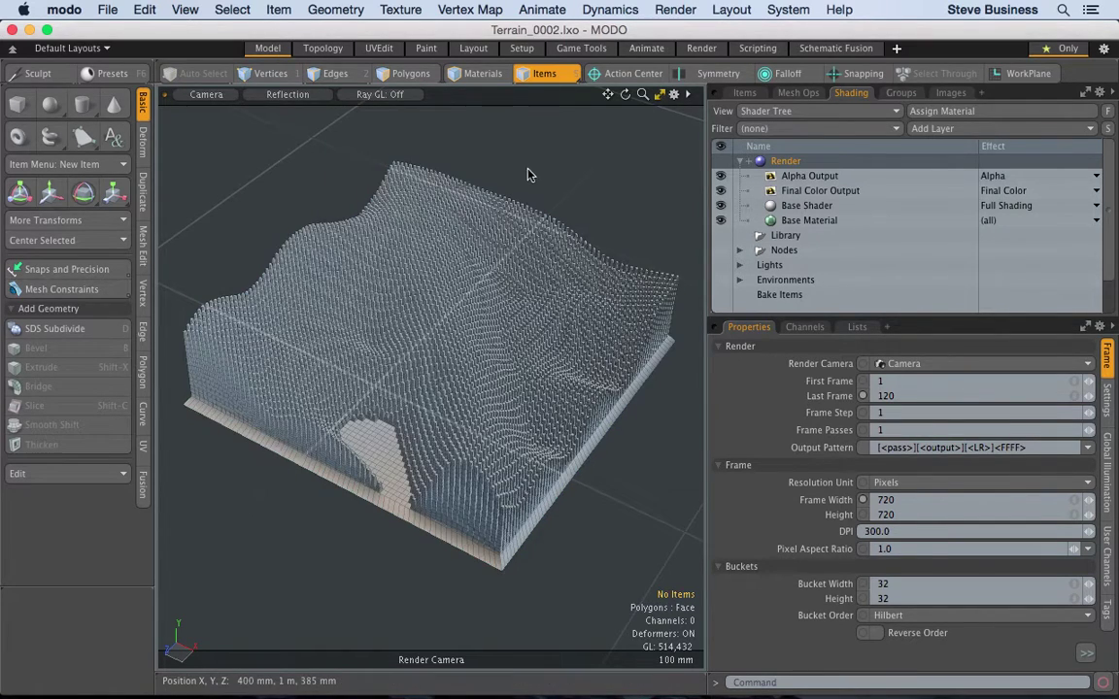
click(282, 94)
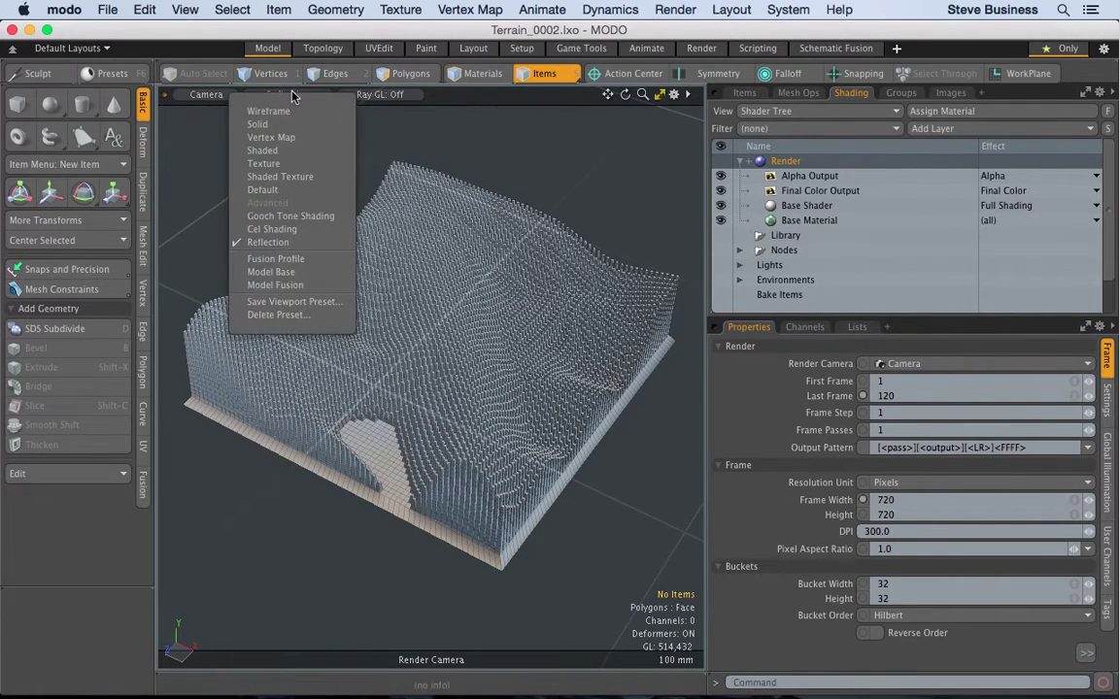
click(260, 150)
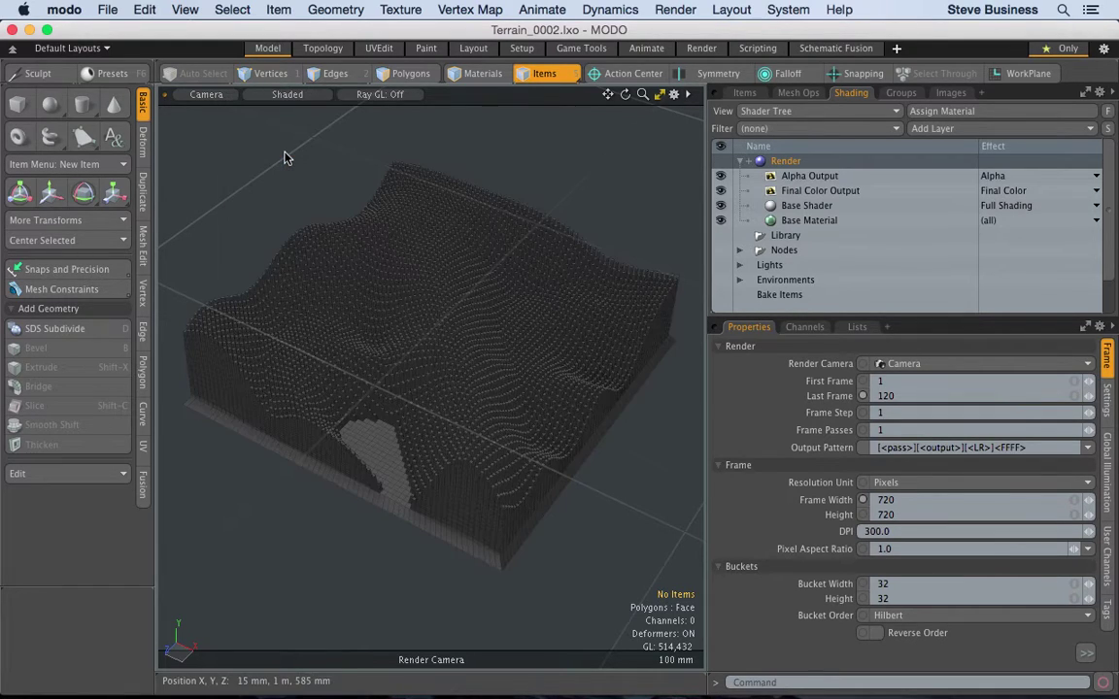
click(283, 97)
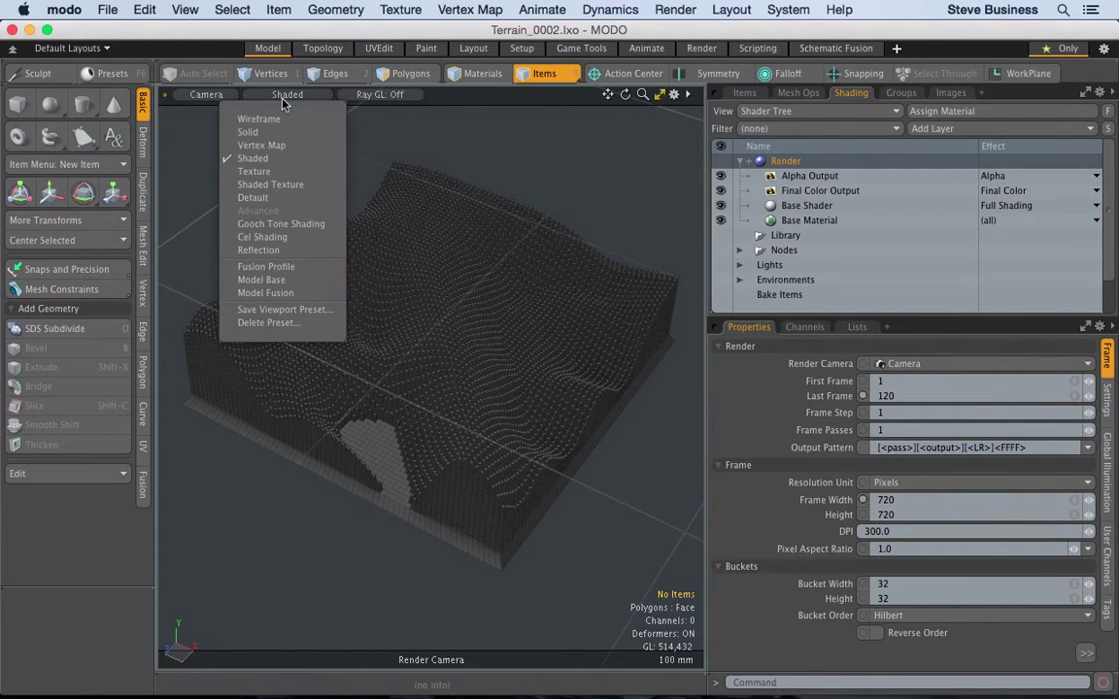
click(271, 199)
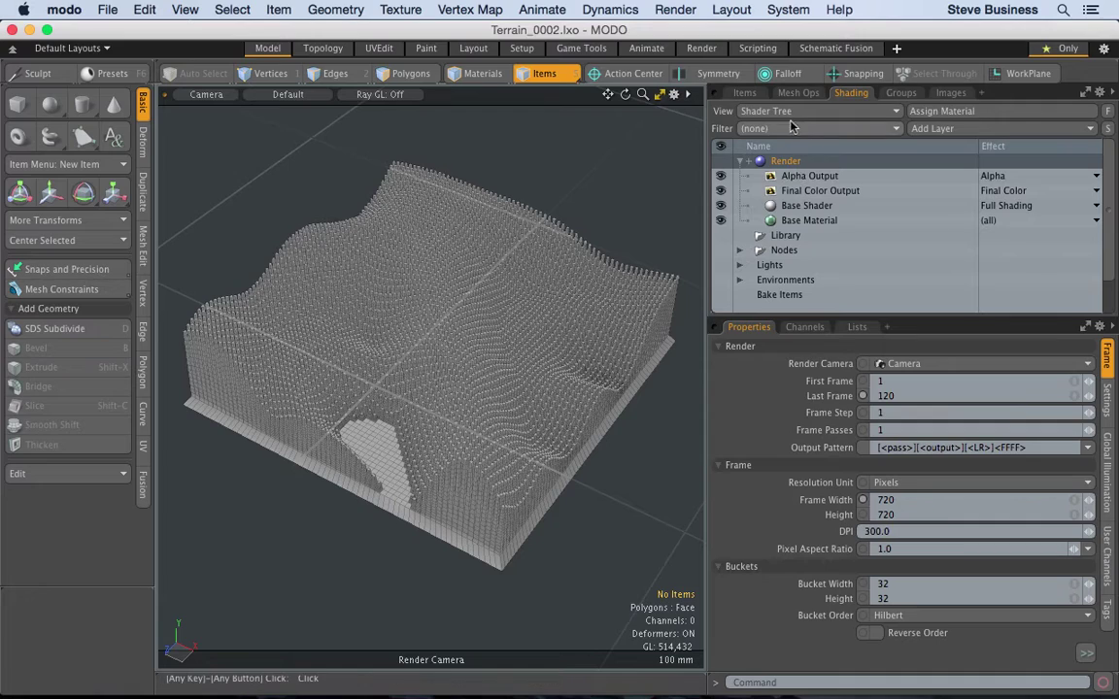
Step: Set the size of the Marble Vein texture in the Polygon Bevel's Texture Falloff to 200 mm on X, Y and Z
click(794, 92)
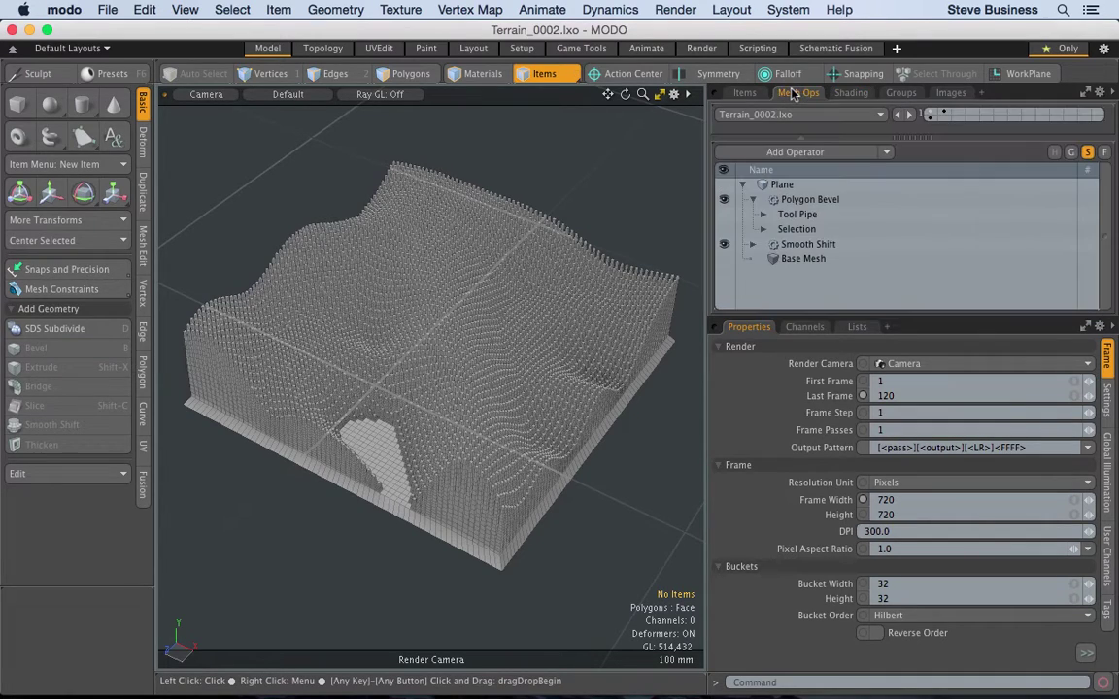
click(752, 245)
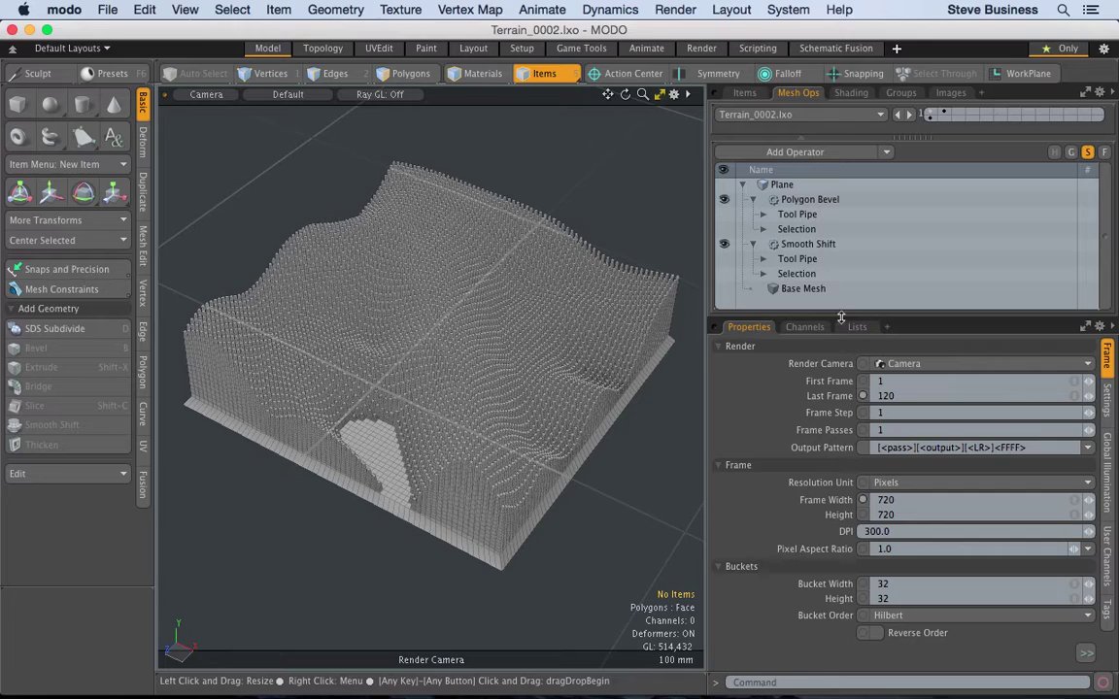
drag(841, 317, 833, 347)
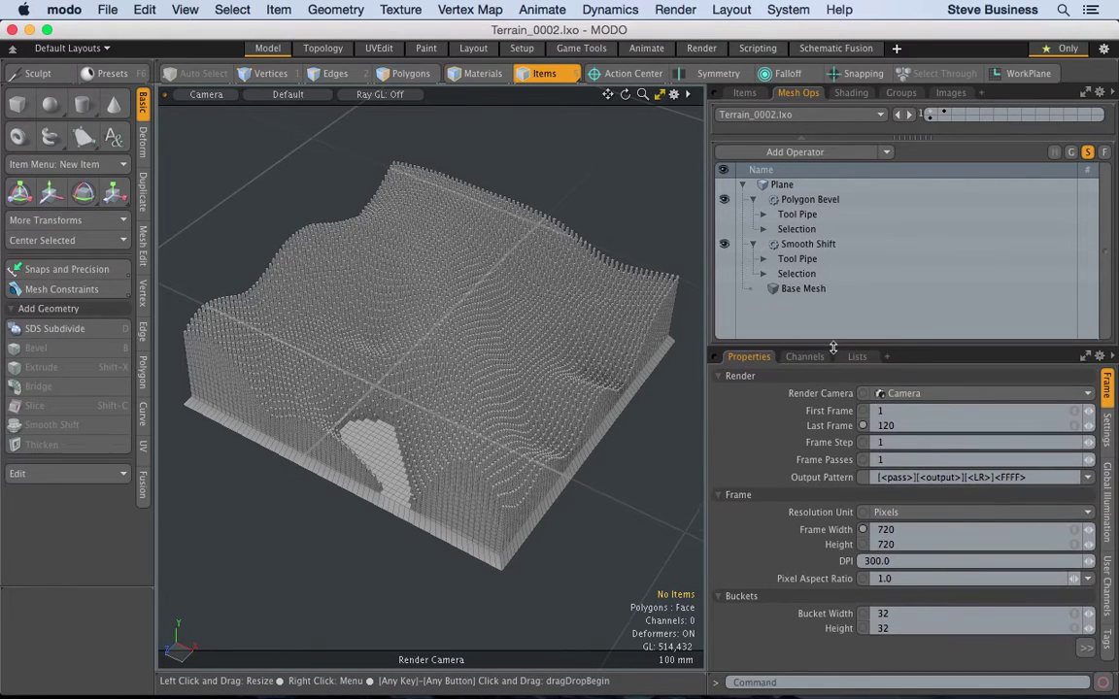
click(763, 215)
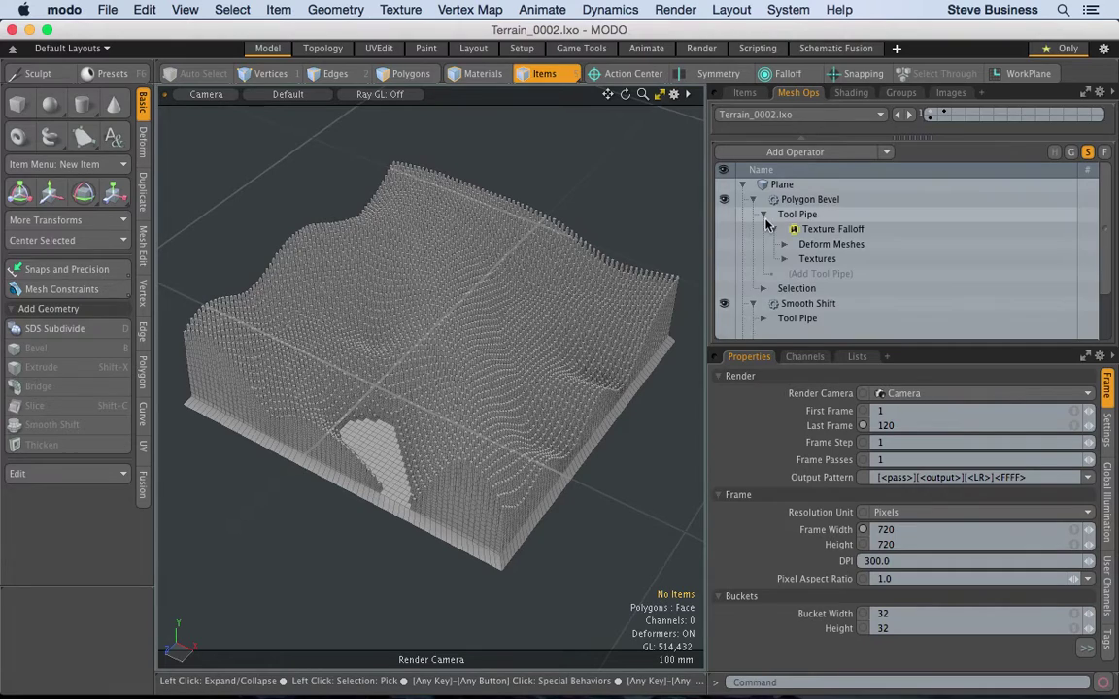
click(785, 259)
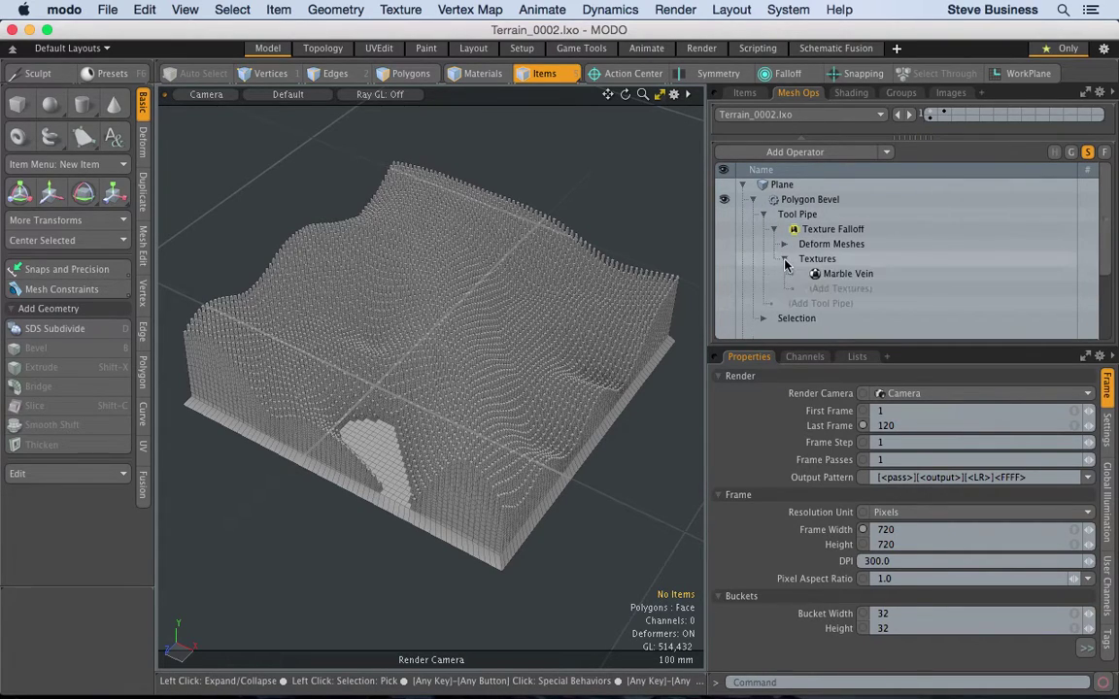
click(848, 276)
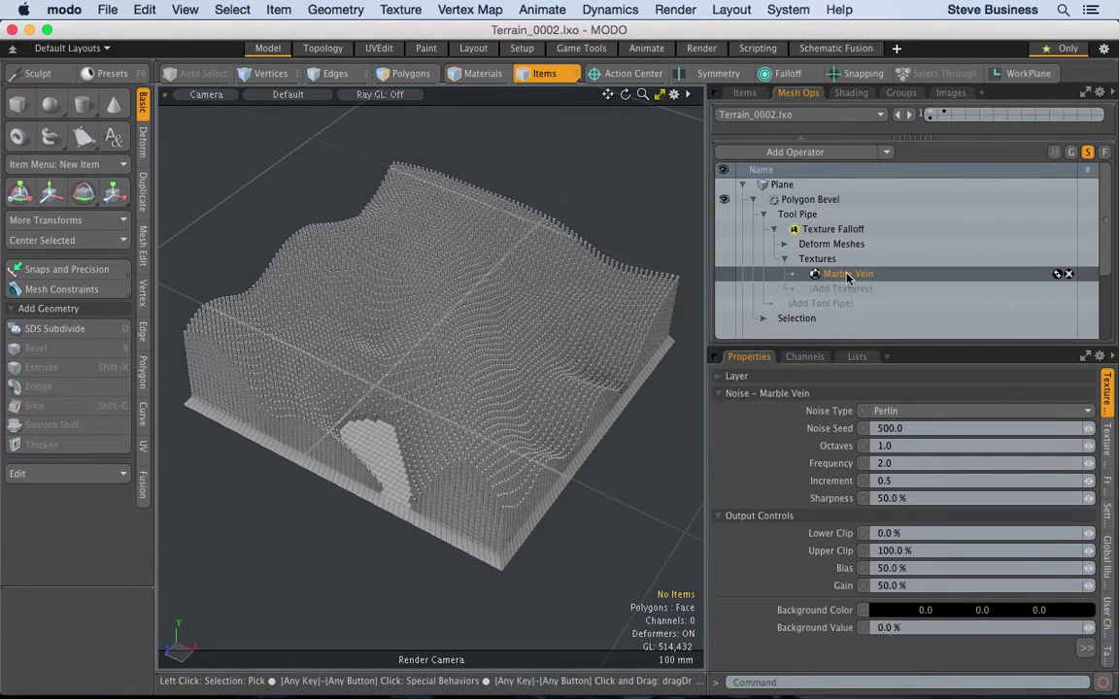
click(1108, 452)
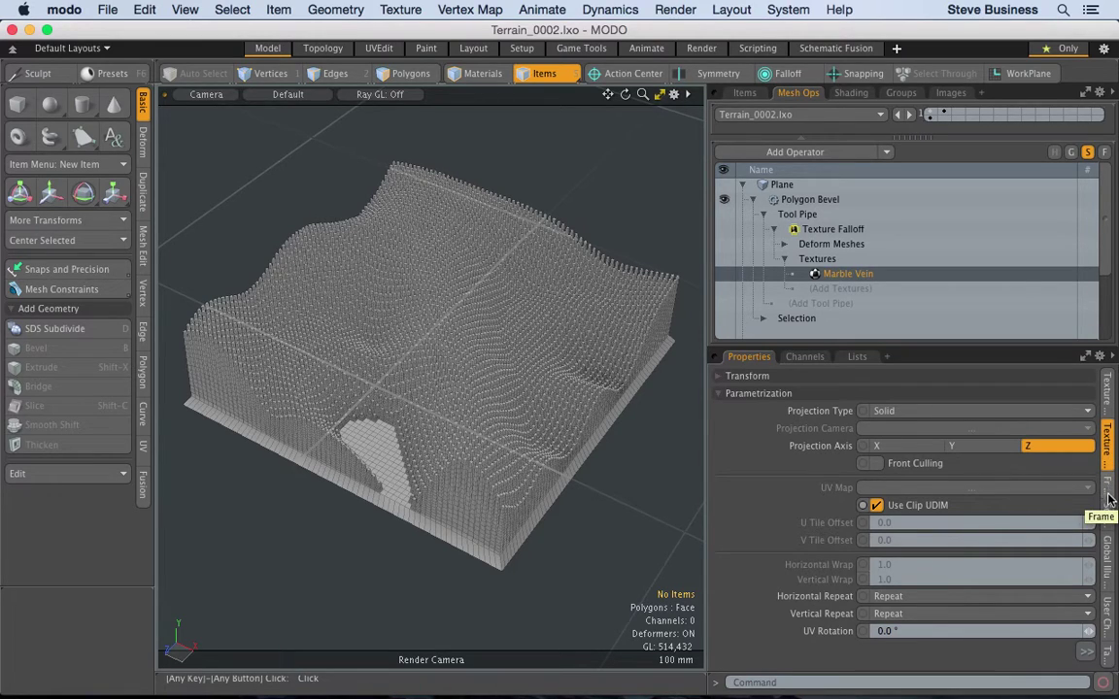
click(1107, 393)
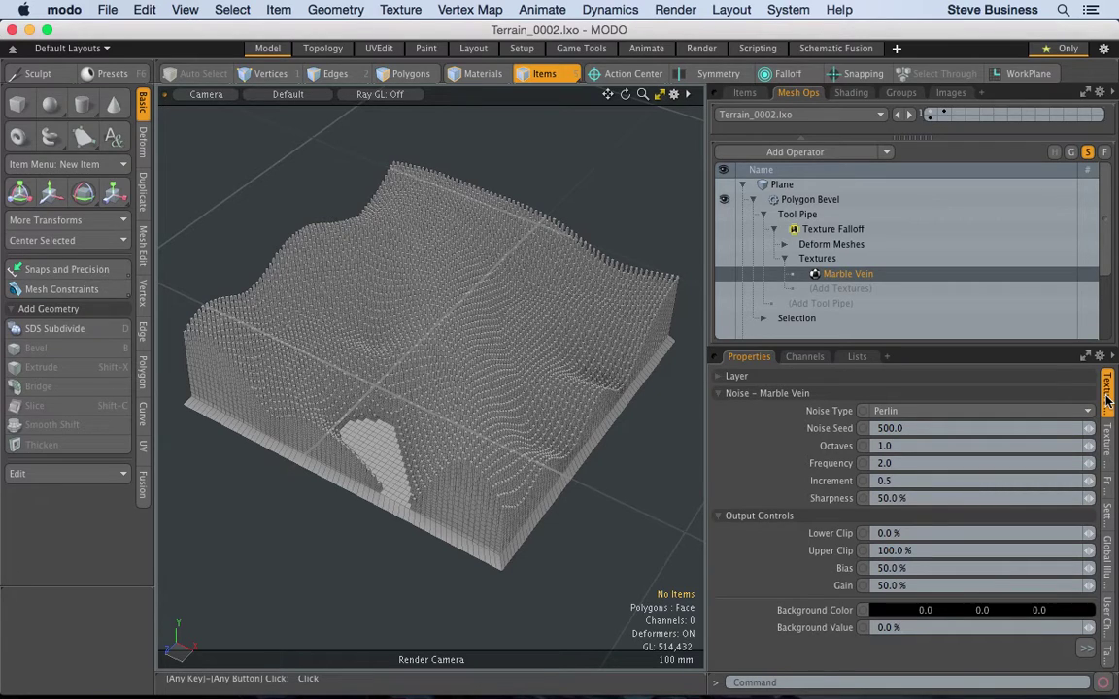
click(1107, 442)
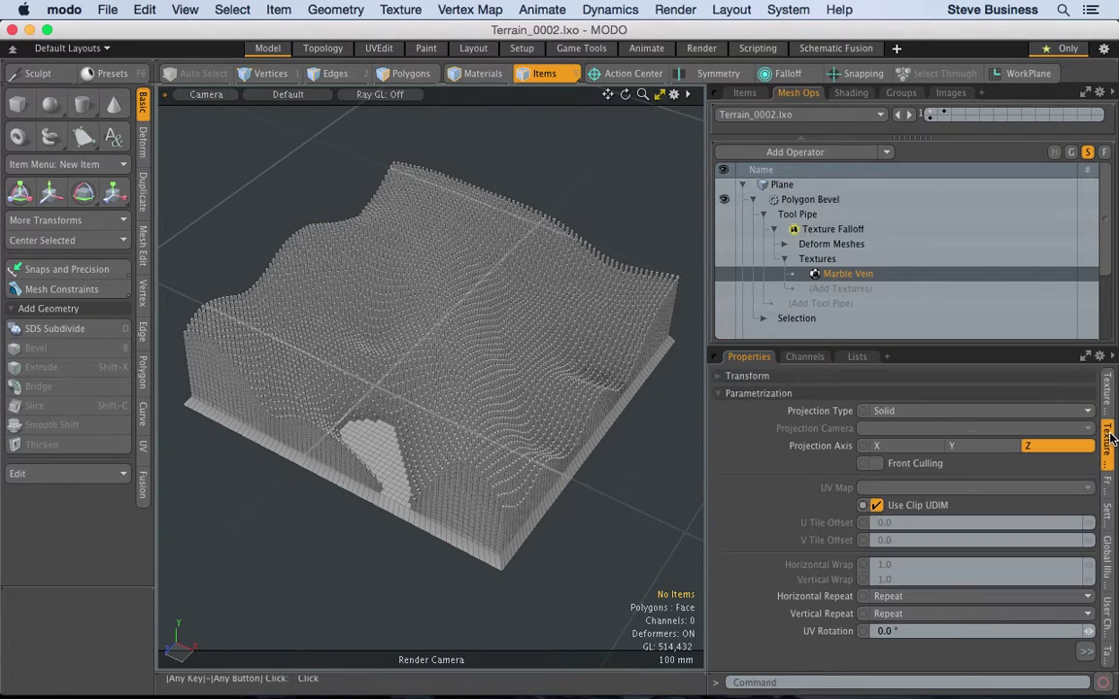
click(720, 376)
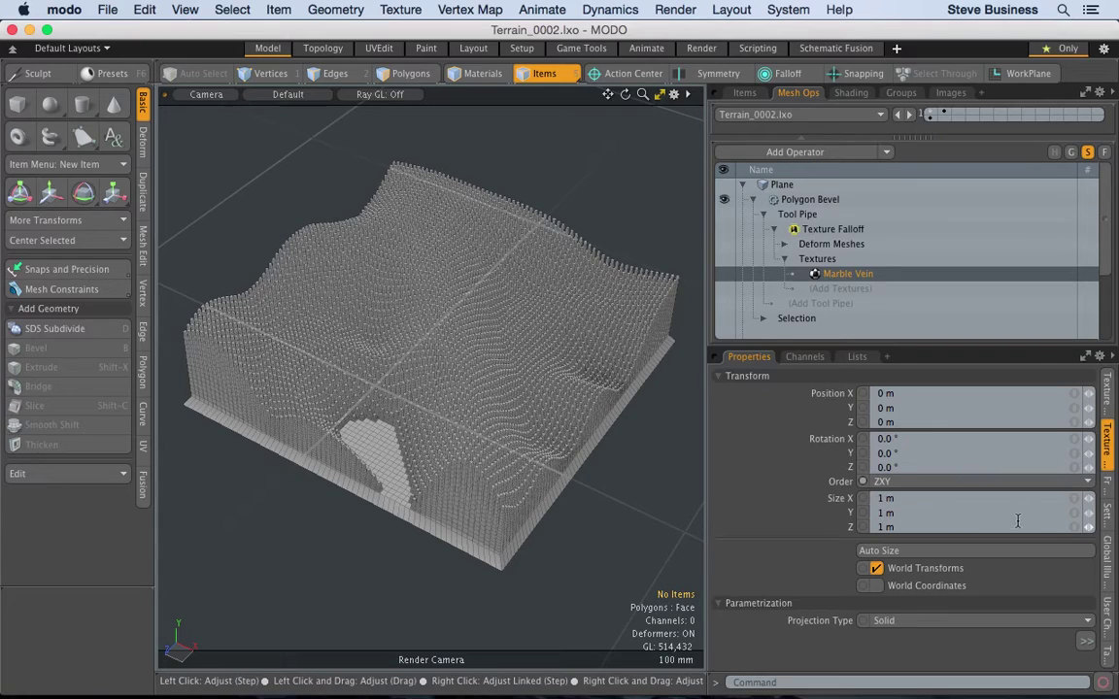
click(1075, 499)
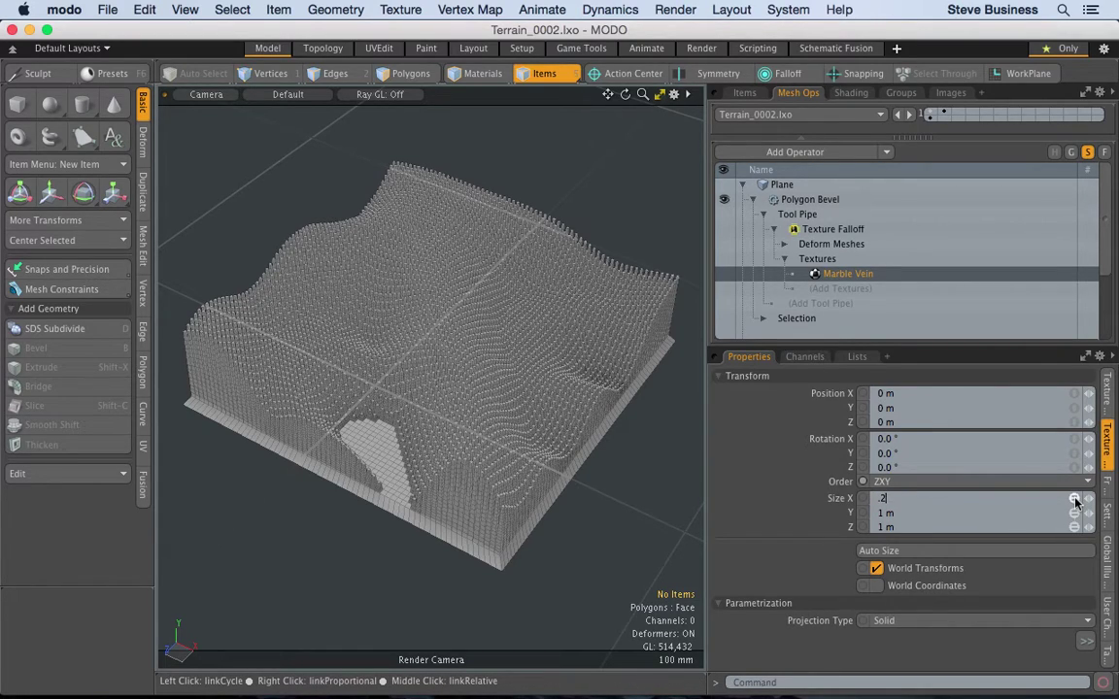
key(Return)
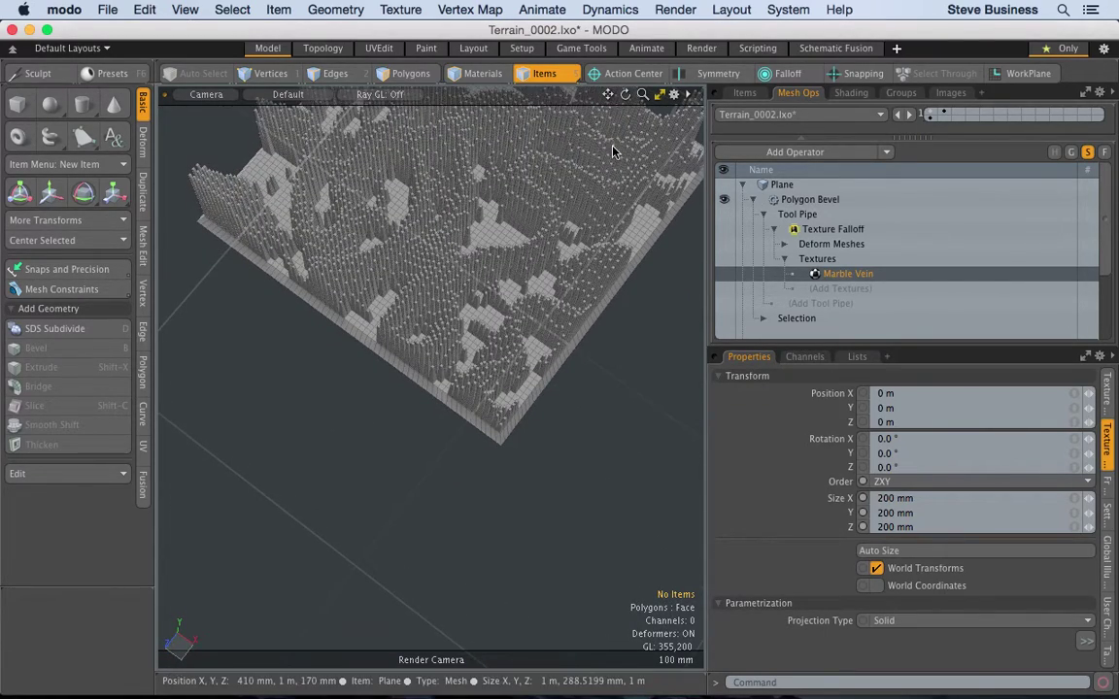
Step: Run the preview render of the whole reframed terrain in the Render layout and save the scene as the new version Terrain_0003.lxo
mouse_move(625, 94)
mouse_down()
mouse_move(549, 131)
mouse_move(608, 94)
mouse_up()
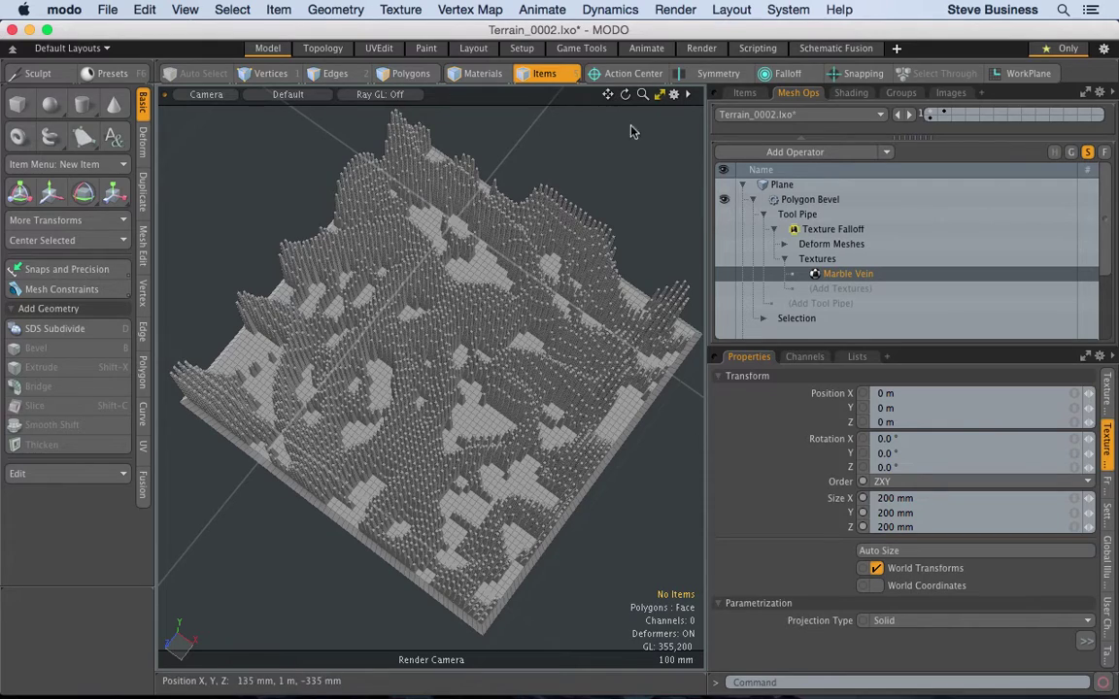
click(703, 48)
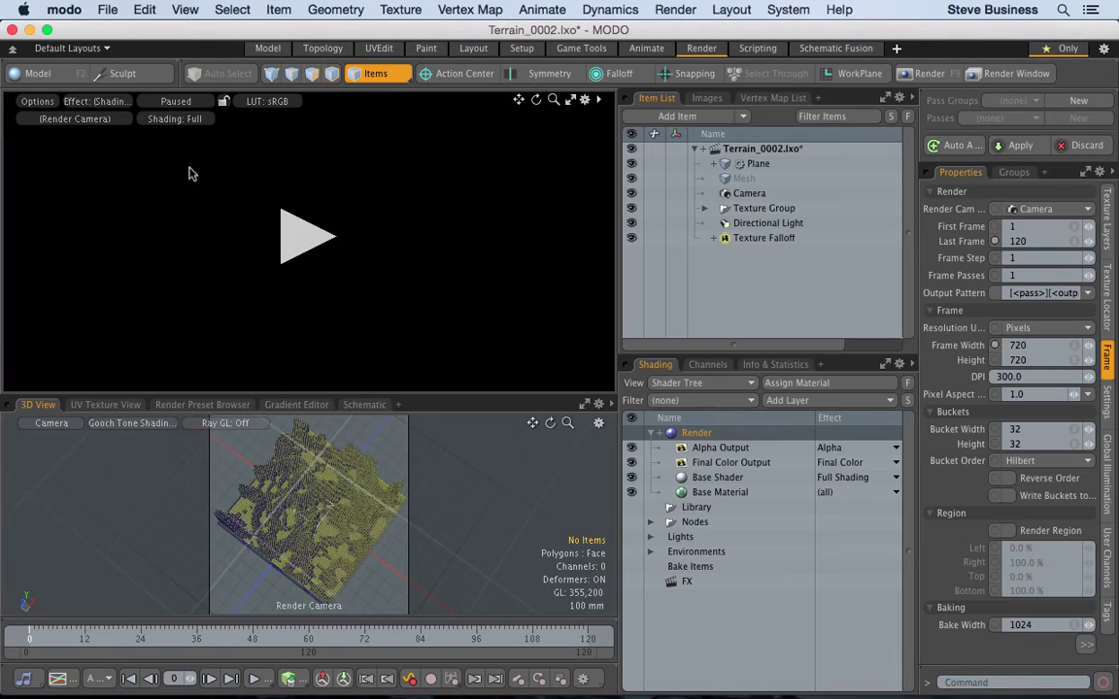
click(292, 251)
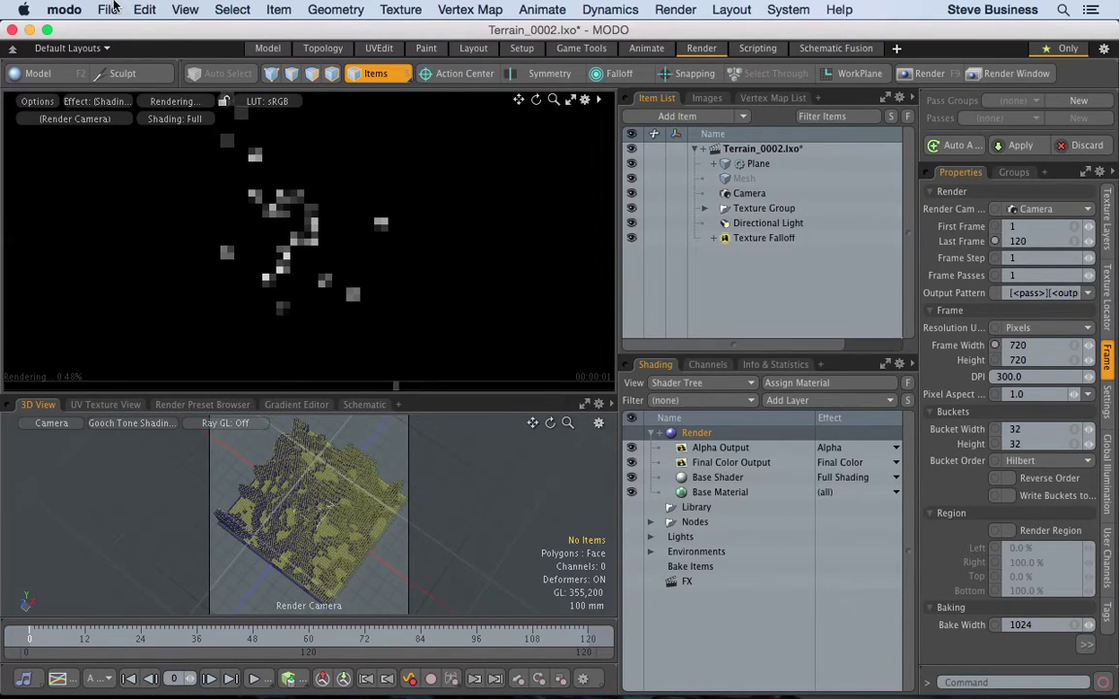
click(108, 8)
click(165, 148)
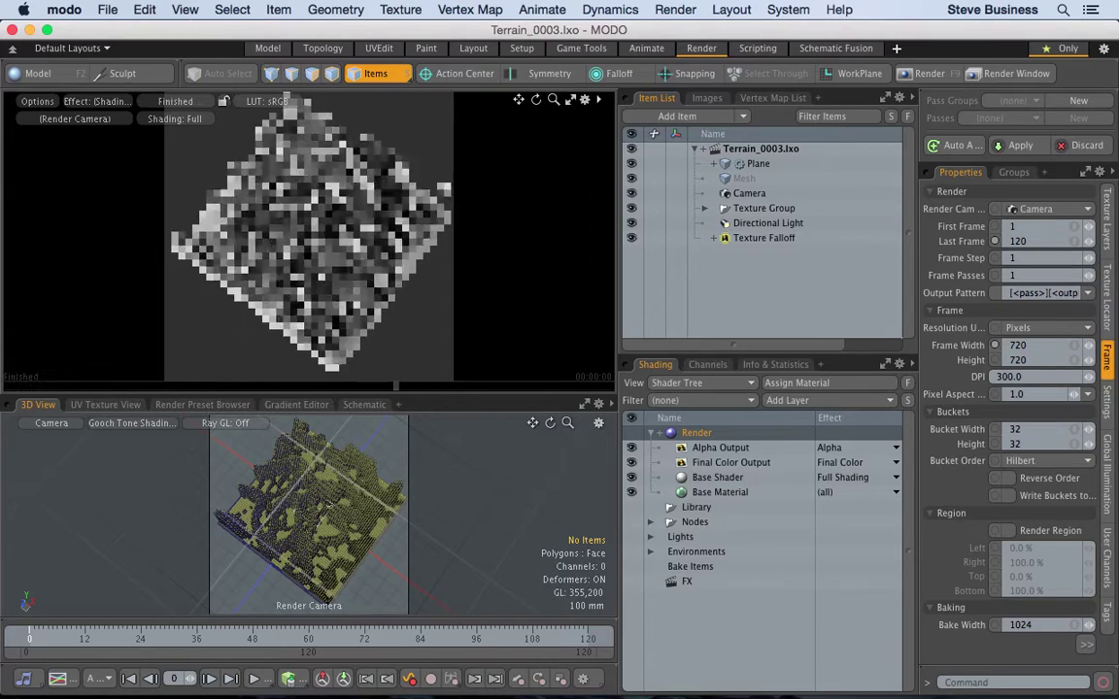
Step: Bring the camera in close on the terrain's columns and enlarge the preview render area
drag(552, 100, 554, 100)
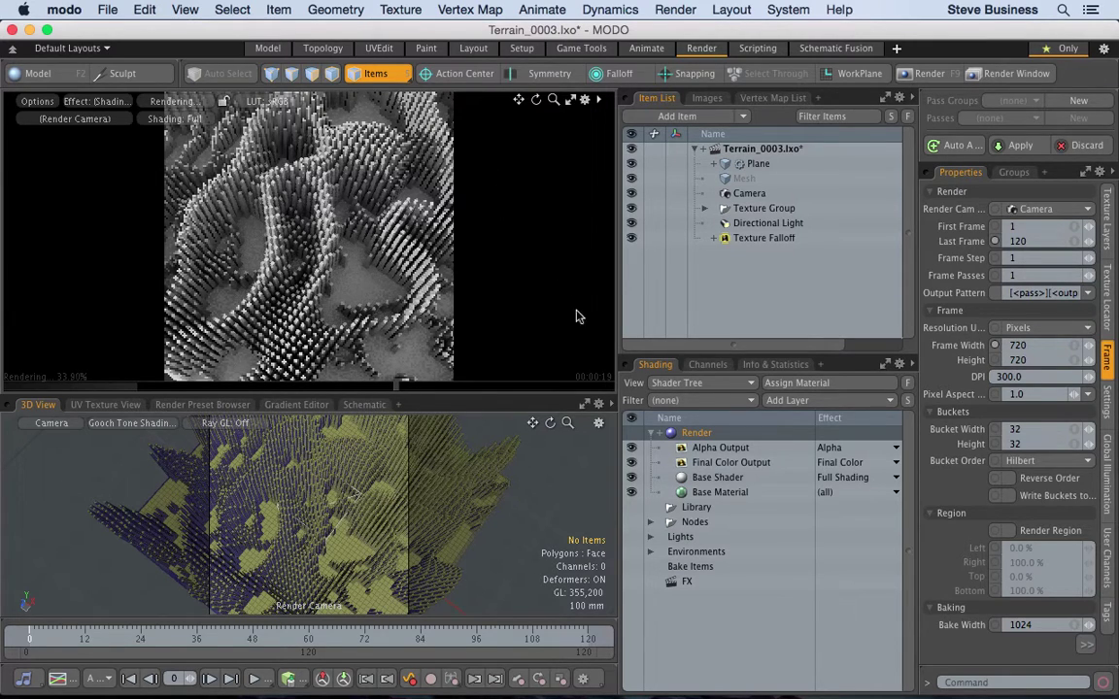
drag(519, 398, 493, 544)
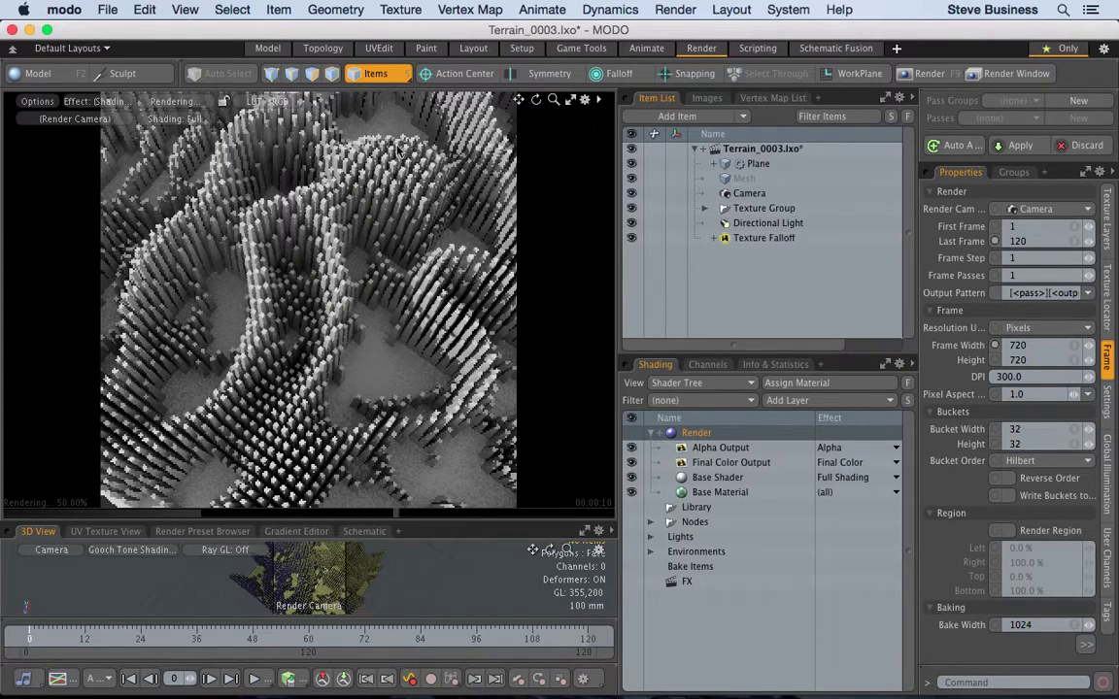
Step: Replace the Marble Vein texture in the Polygon Bevel's Texture Falloff with the organic Worm Vein texture
click(272, 48)
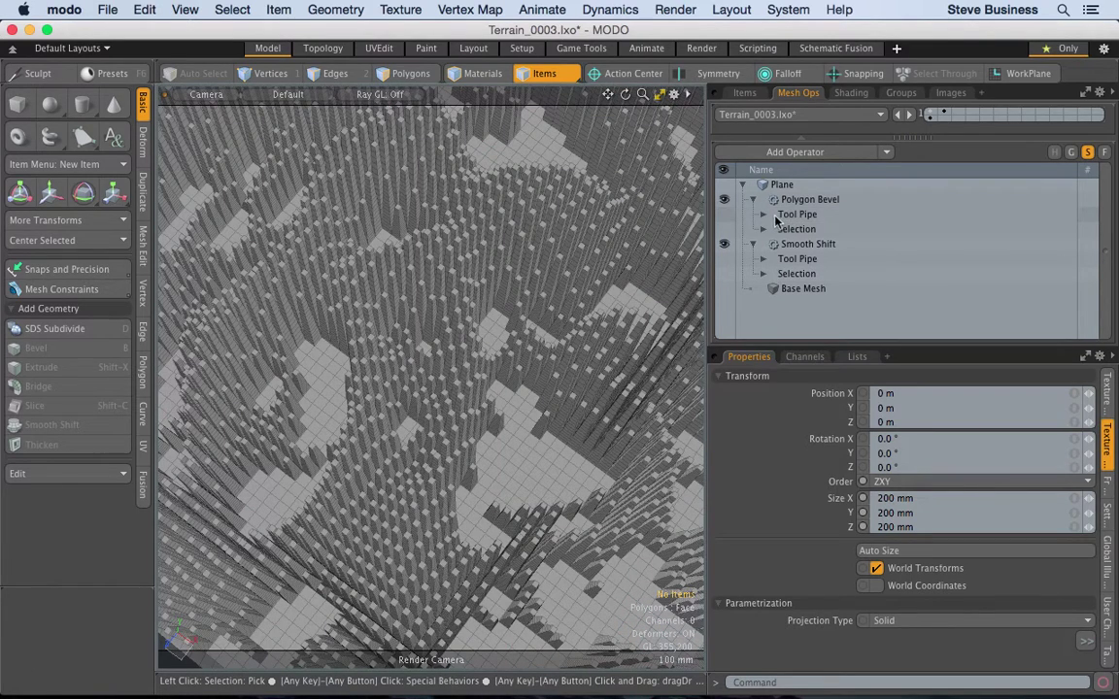
click(765, 214)
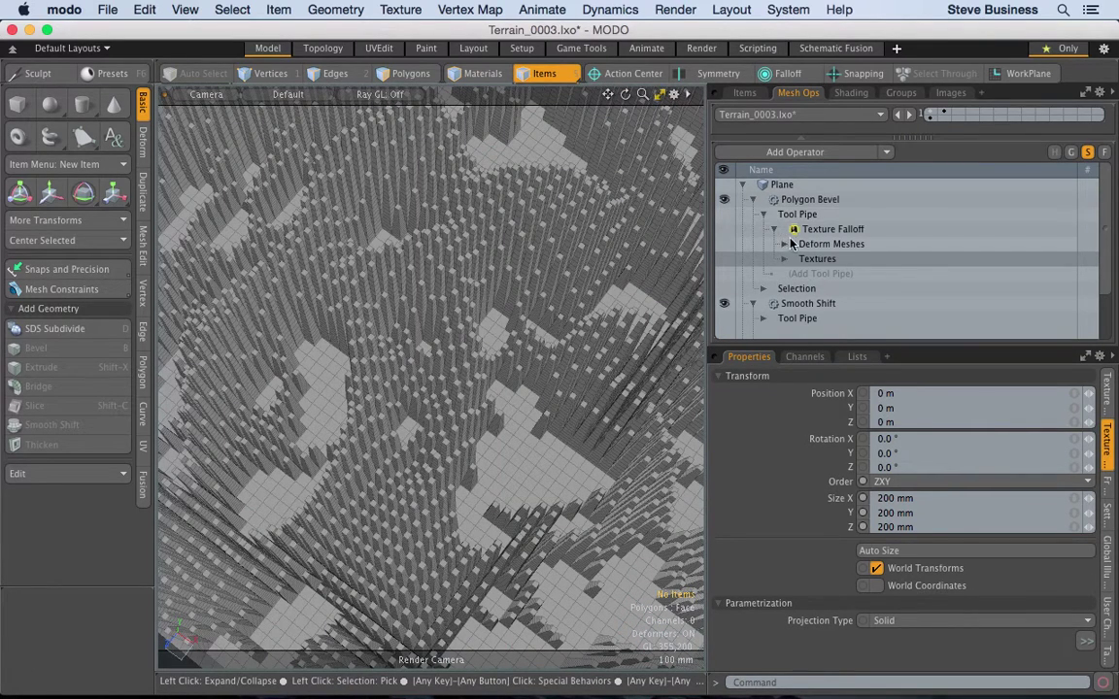
click(784, 259)
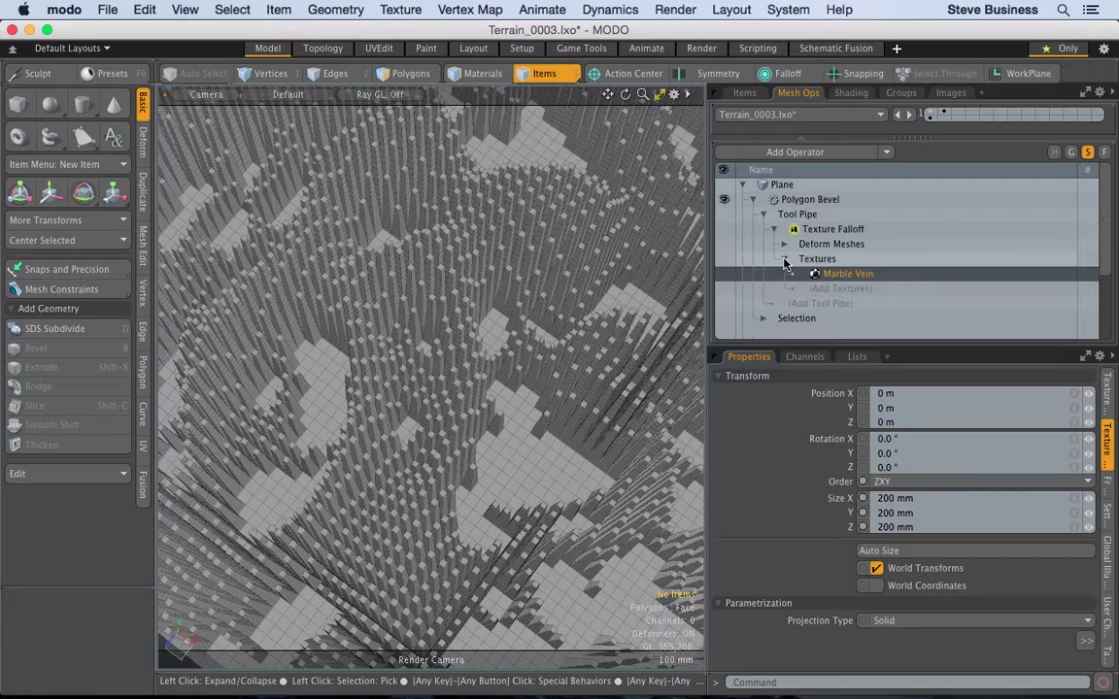
click(1059, 275)
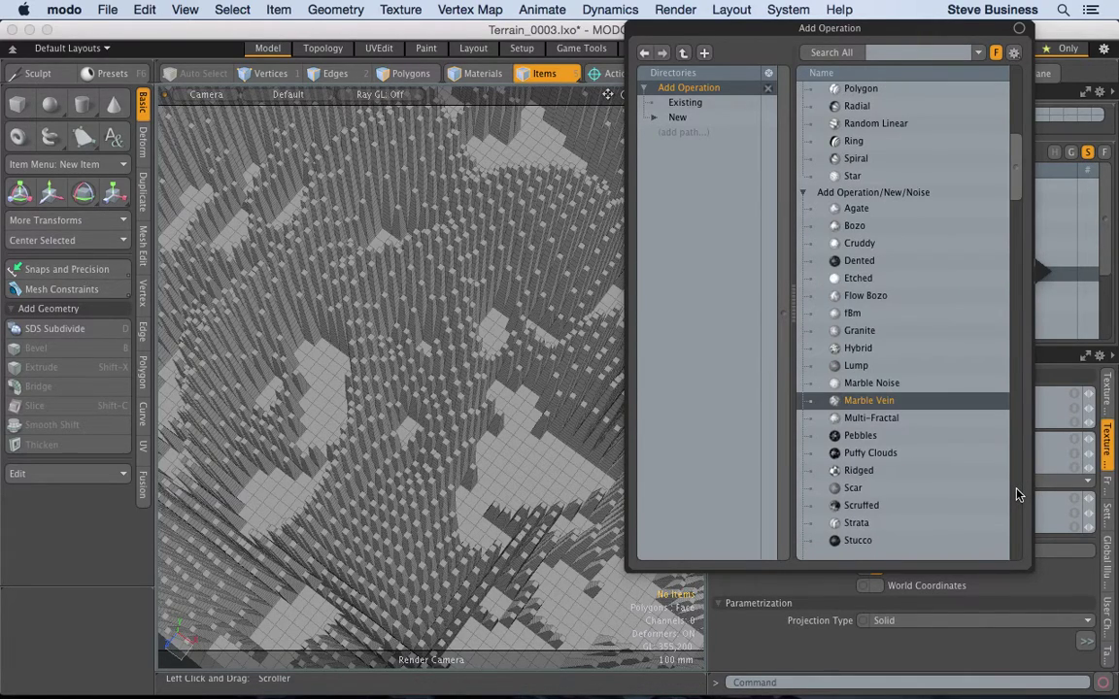
scroll(1018, 495, down, 5)
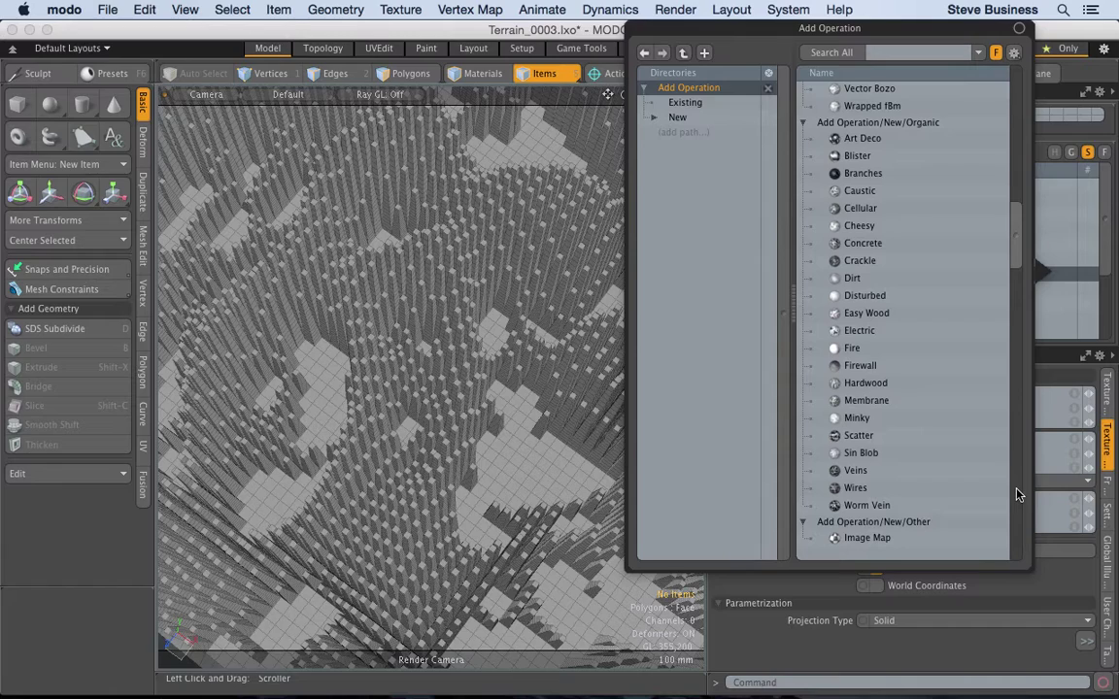
click(889, 507)
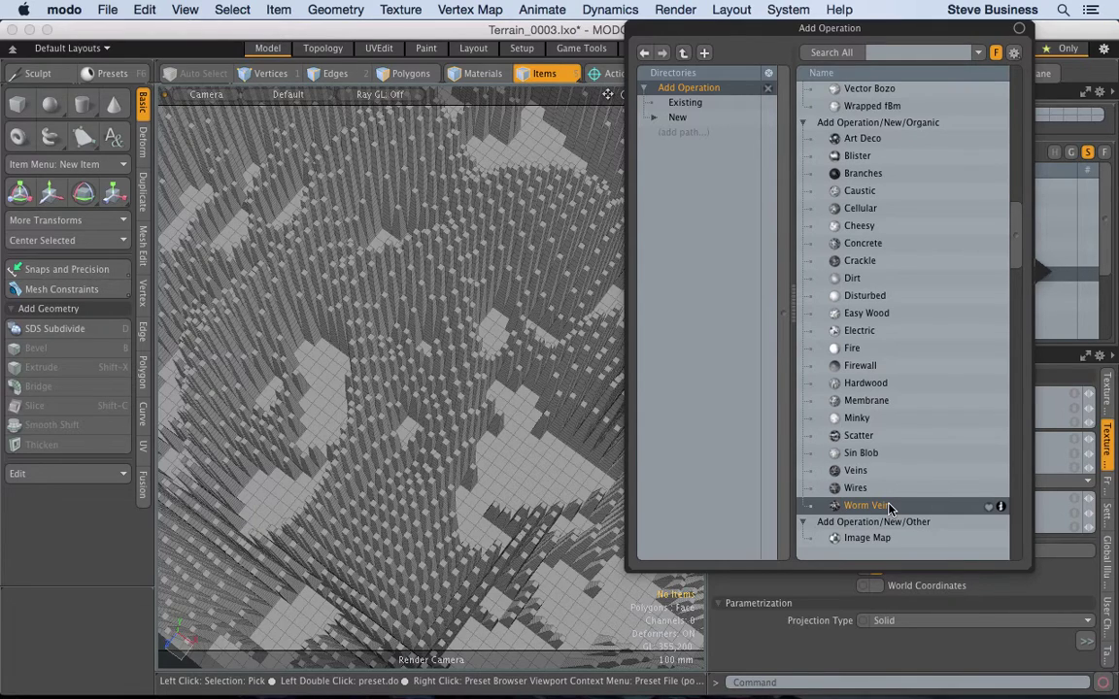
double_click(888, 507)
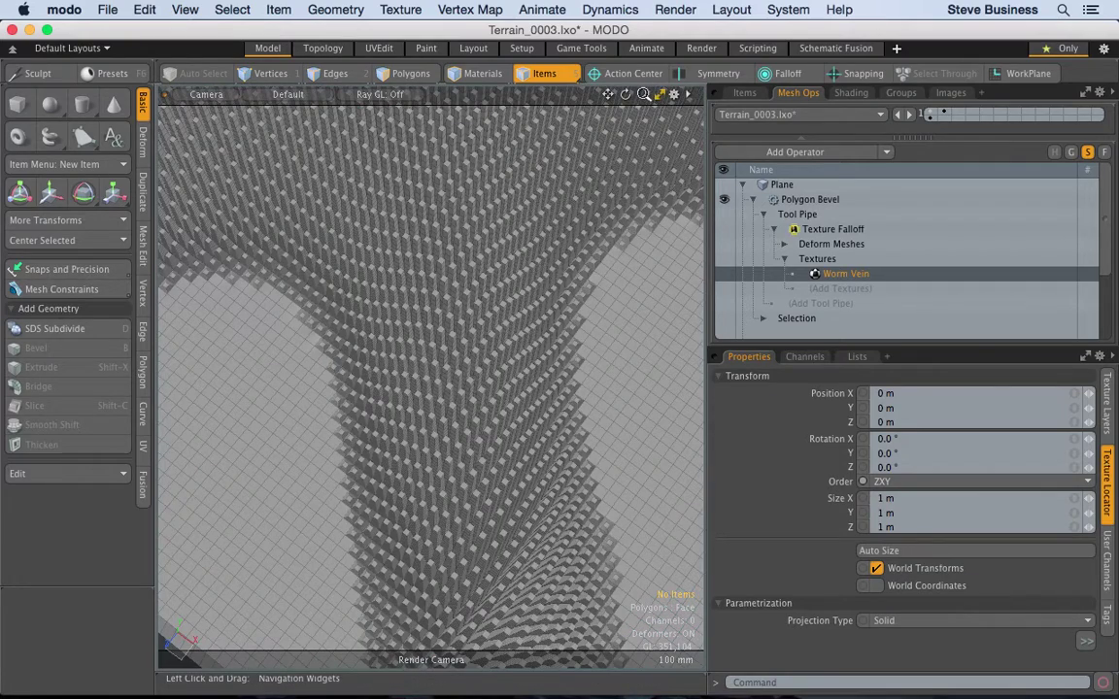
Step: Pull the camera back from the terrain and set the Worm Vein texture's size to 10 mm on X, Y and Z
drag(814, 58, 704, 58)
drag(624, 95, 573, 99)
alt+drag(567, 423, 464, 416)
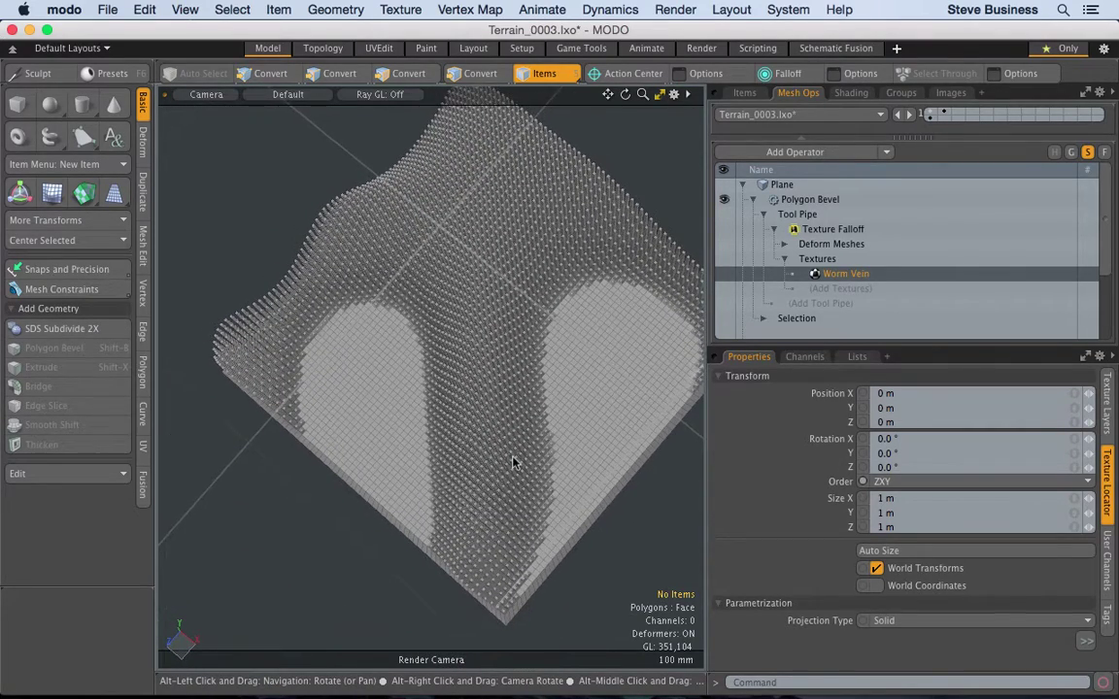
click(1075, 501)
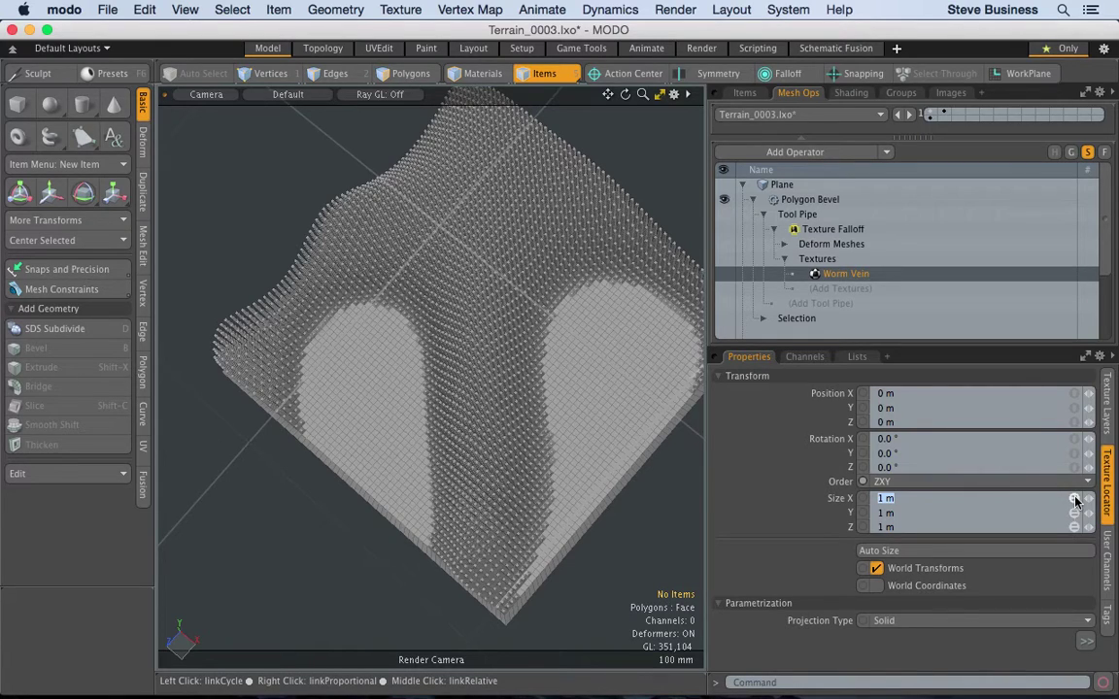
key(Return)
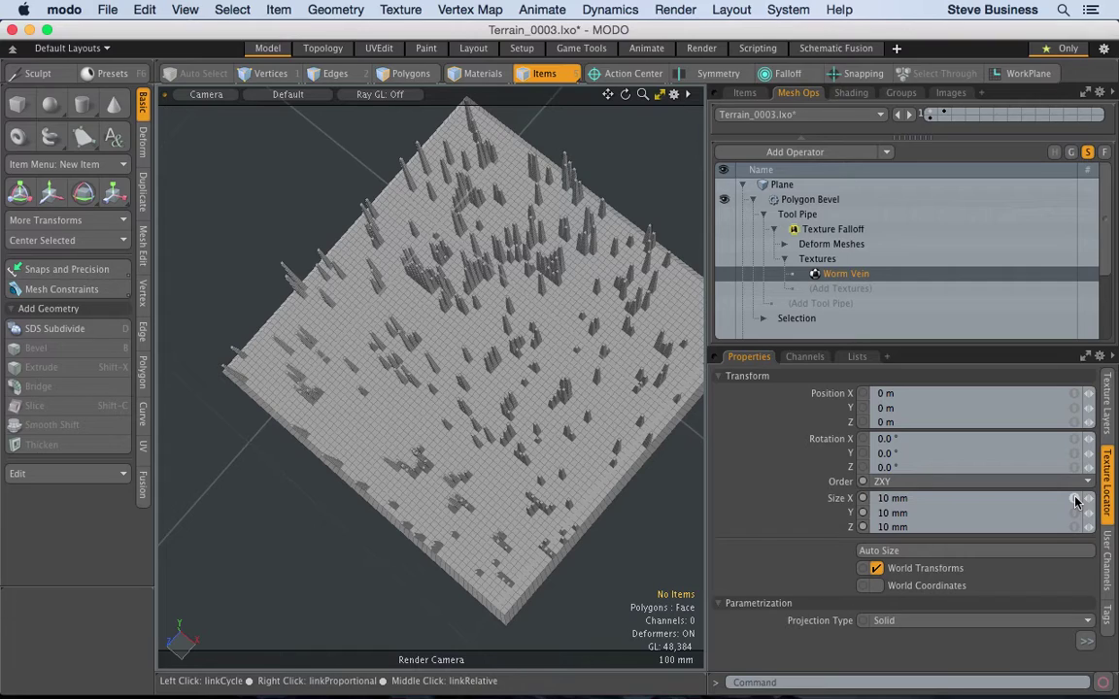
Step: Try a size of 50 mm on X, Y and Z for the Worm Vein texture and bring the camera closer to the terrain
click(1076, 501)
key(BackSpace)
text(.05)
key(Return)
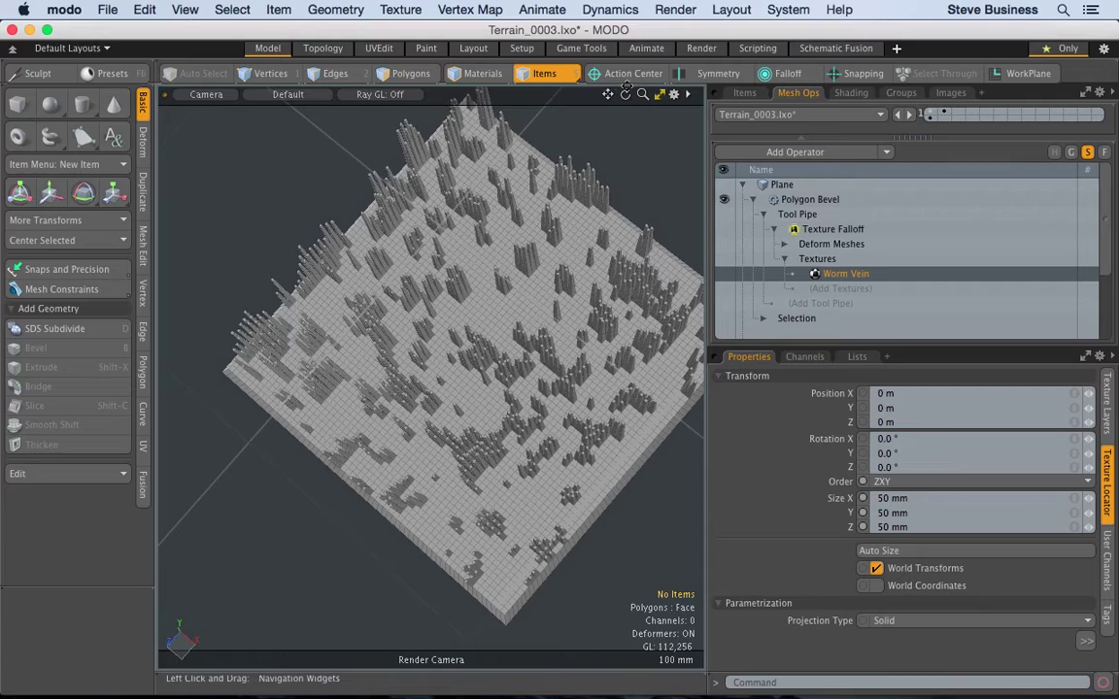
drag(624, 94, 583, 89)
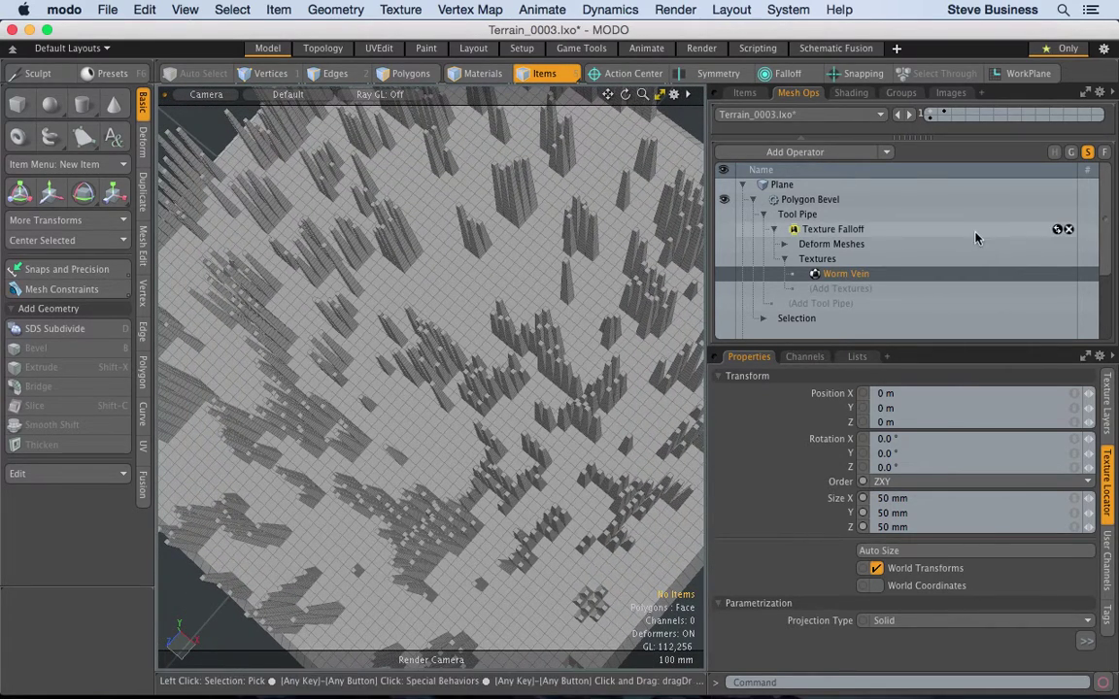
Step: Try a larger size of 100 mm on X, Y and Z for the Worm Vein texture
click(1076, 499)
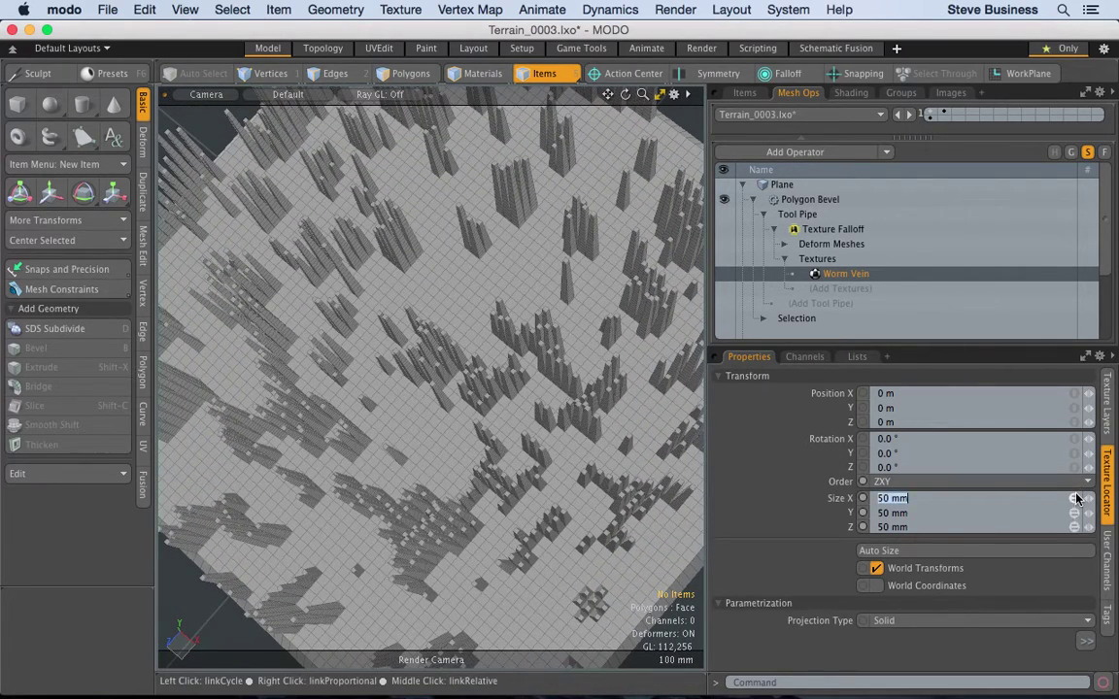
text(100)
key(Return)
Step: Set the Worm Vein texture's size to 500 mm on X, Y and Z
click(1076, 499)
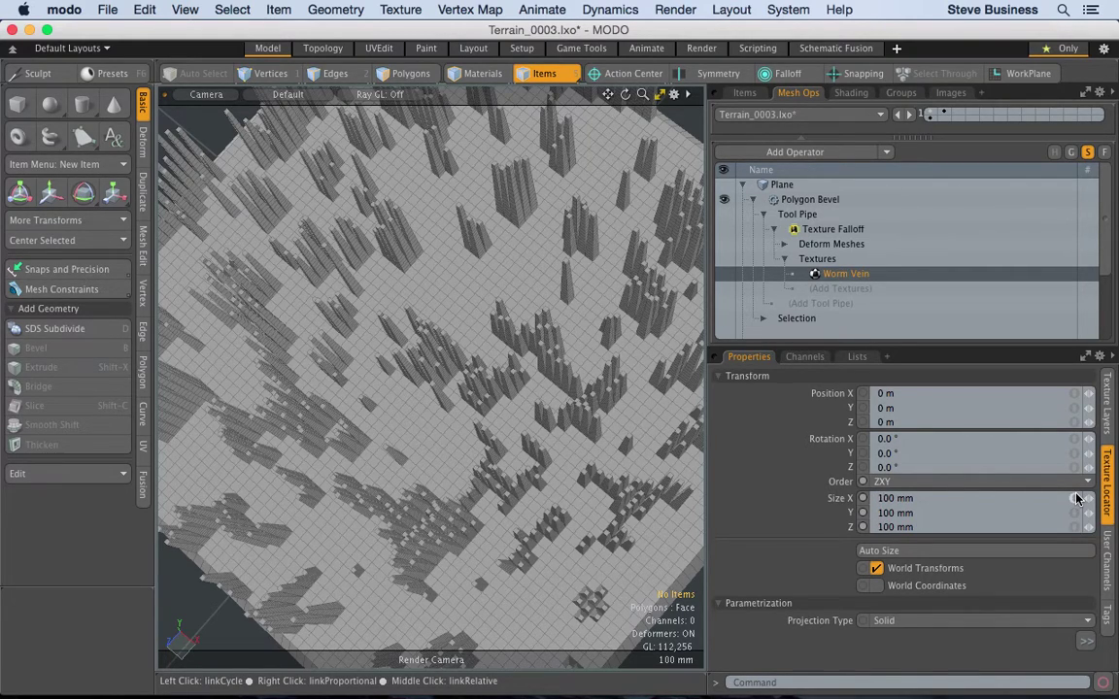
click(1076, 499)
key(BackSpace)
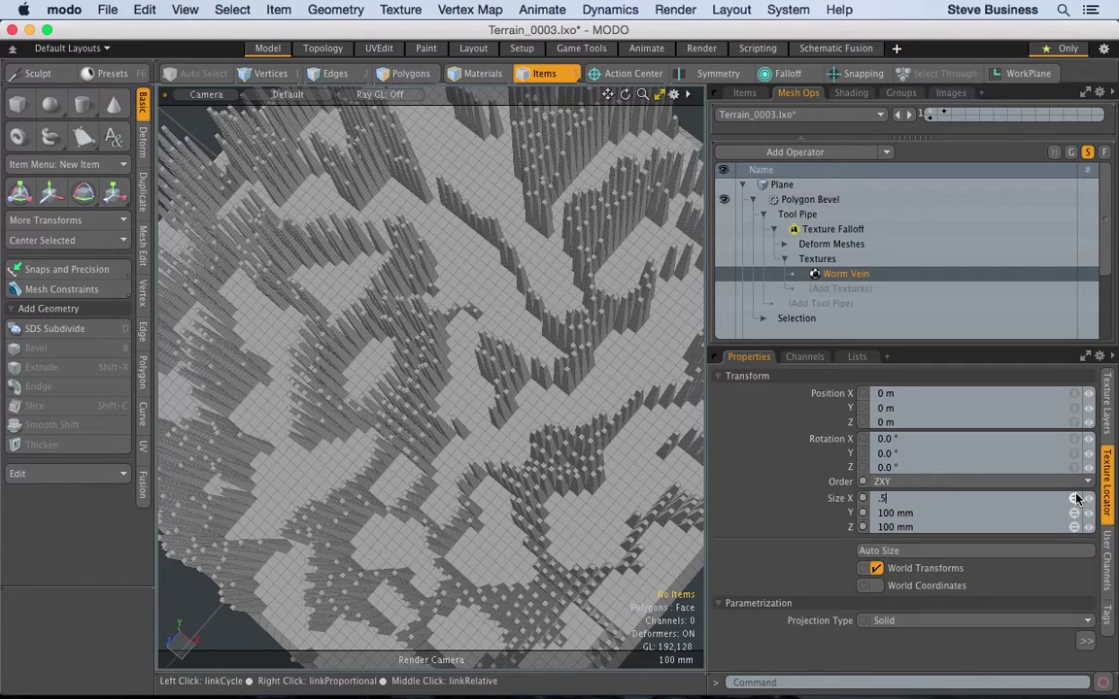
text(.5)
key(Return)
click(1076, 498)
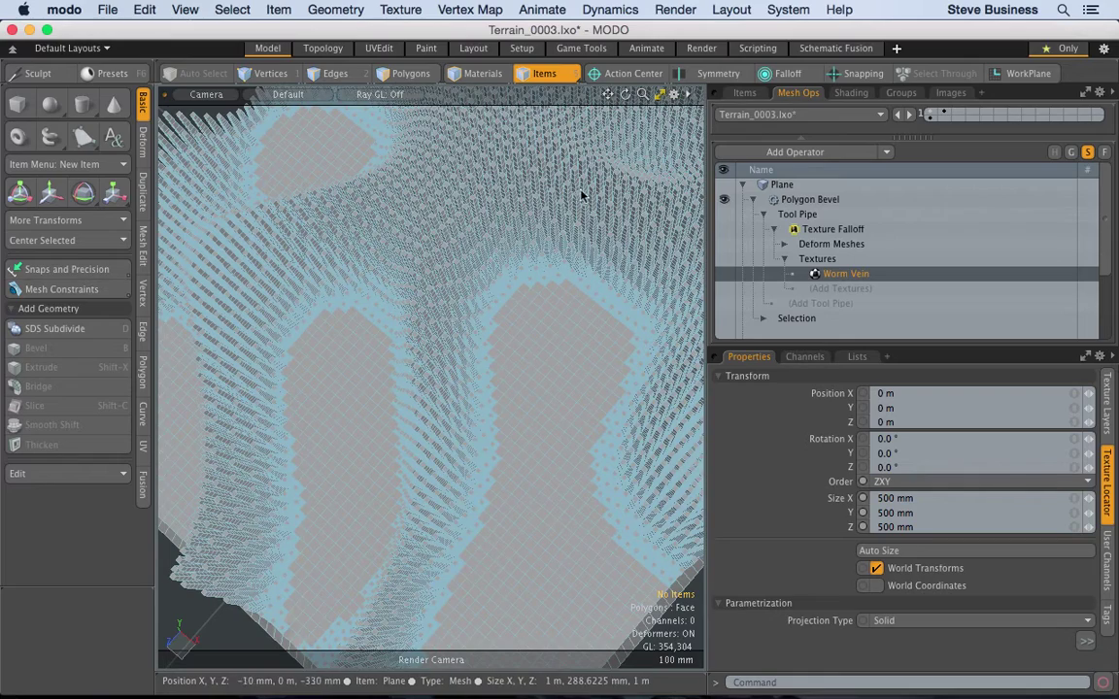
Step: Orbit the camera to a lower, angled view and pull it back to frame the terrain's peaks and flat valleys
key(alt)
alt+drag(432, 321, 436, 233)
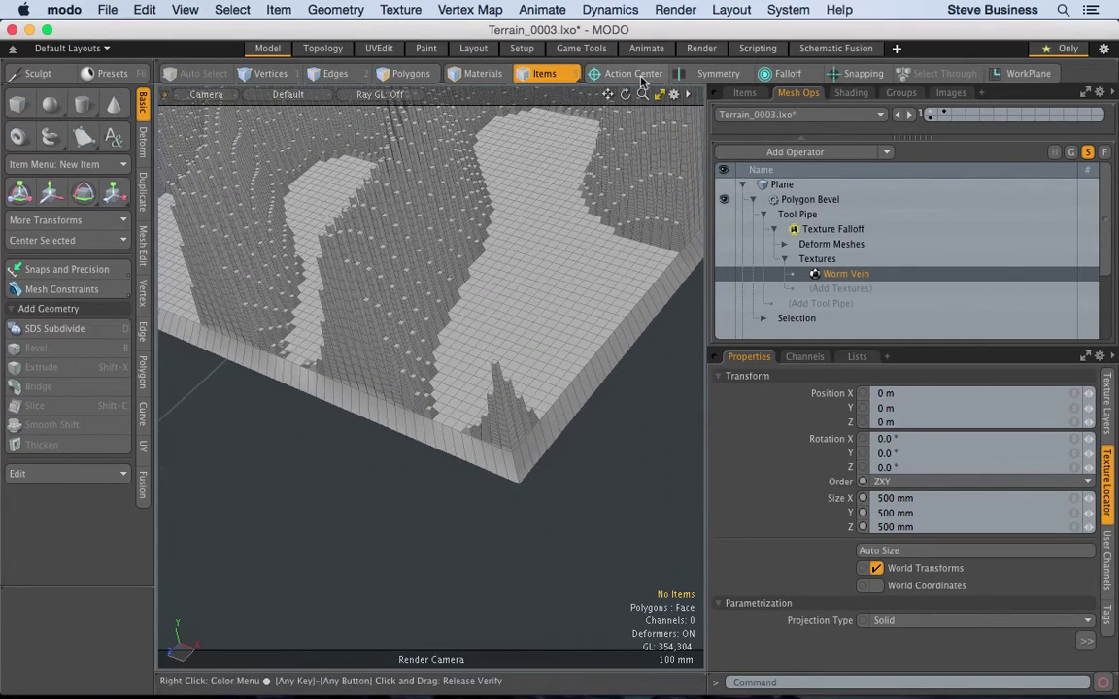
drag(624, 94, 559, 398)
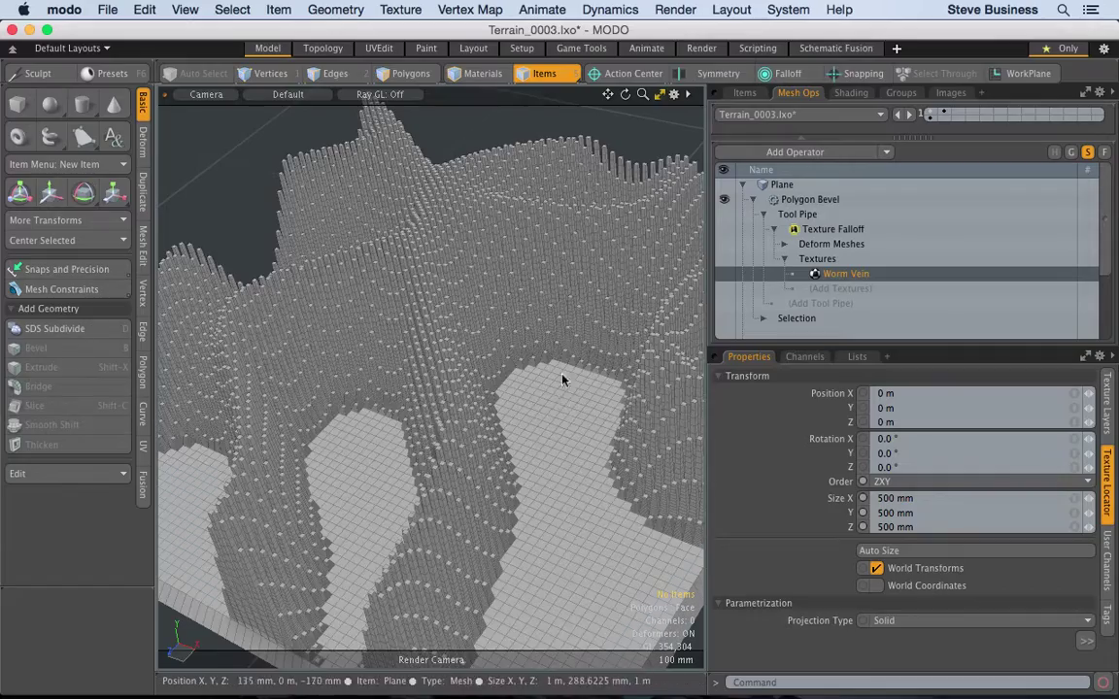
drag(642, 95, 583, 175)
alt+drag(450, 357, 490, 347)
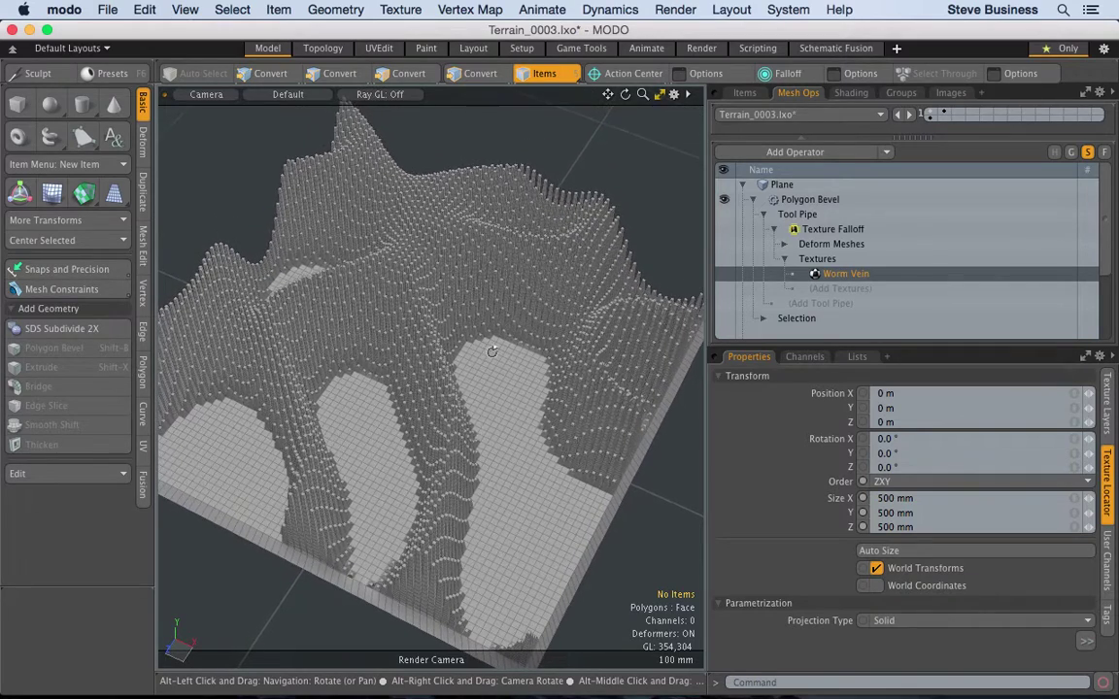
Step: Set the Worm Vein texture's rotation to 90° on X, 90° on Y and -90° on Z
click(904, 453)
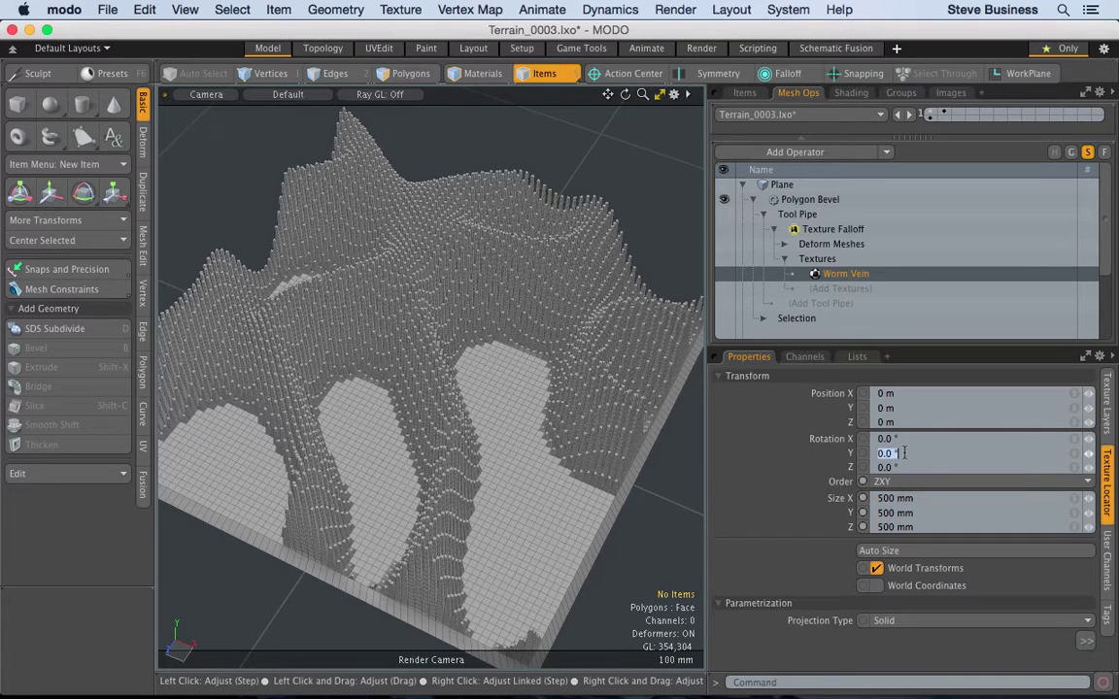
text(90)
key(Return)
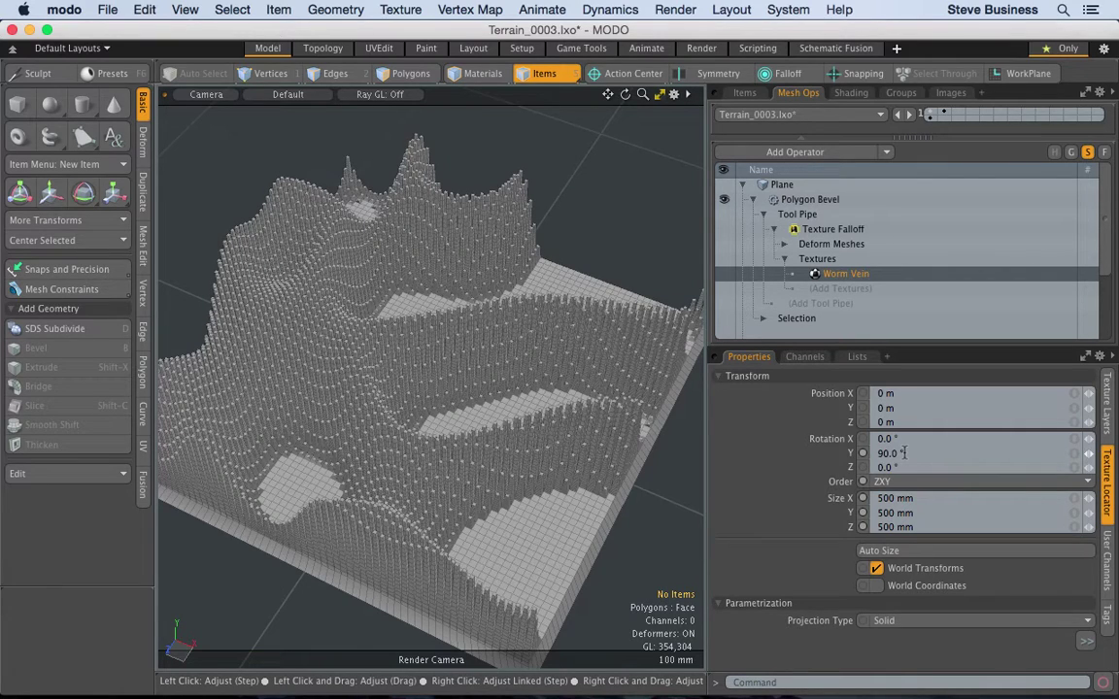
click(900, 437)
text(9)
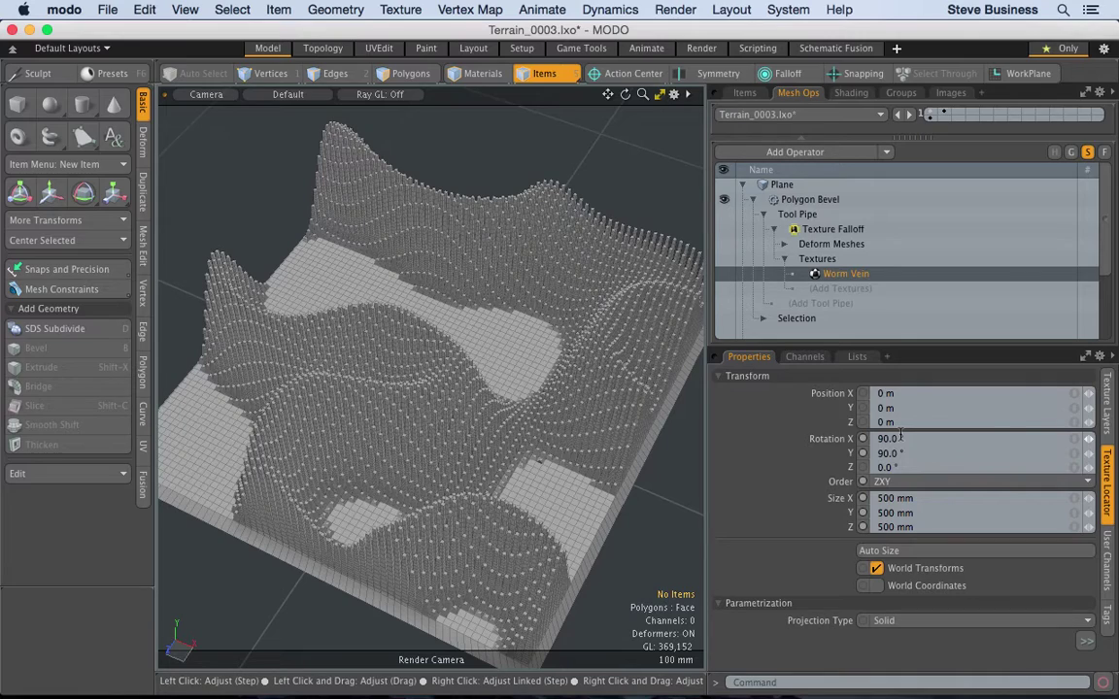
click(892, 467)
text(-90)
key(Return)
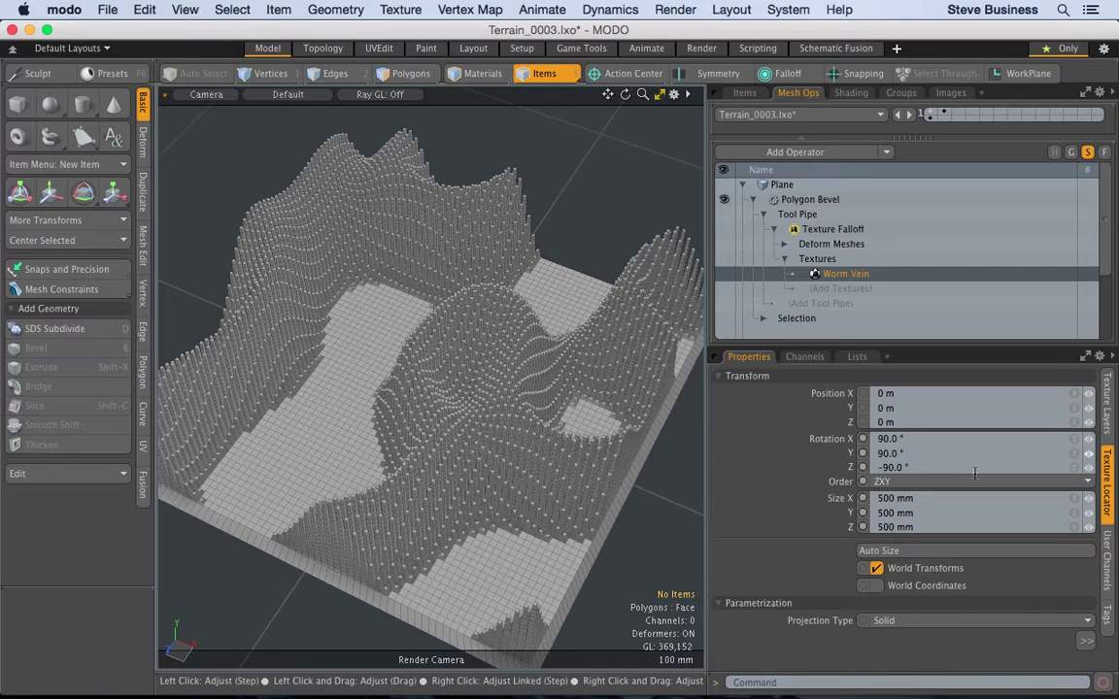
Step: Switch the Worm Vein texture's projection axis to Y and then to X, and enlarge the area showing its parametrization settings
click(719, 377)
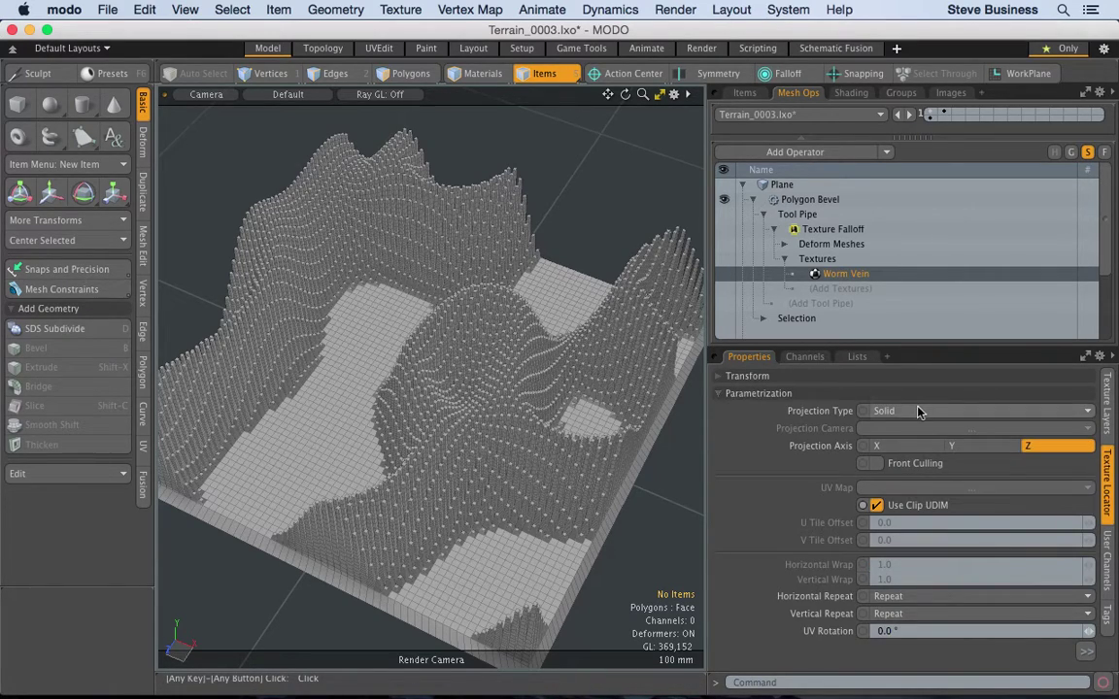
click(964, 447)
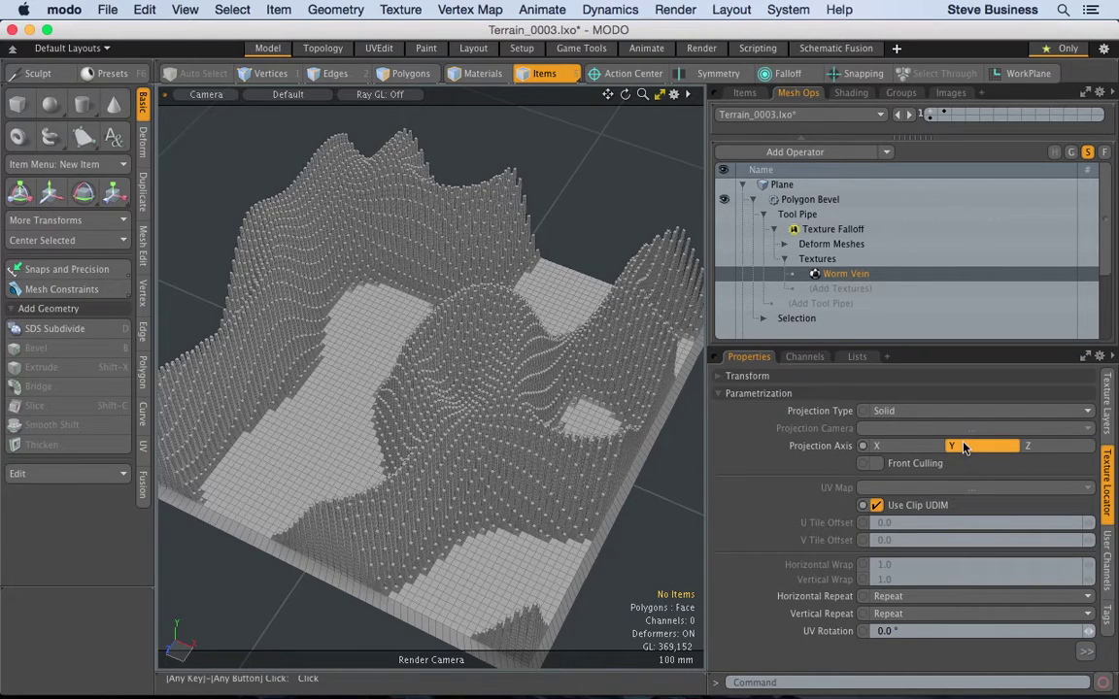
click(904, 448)
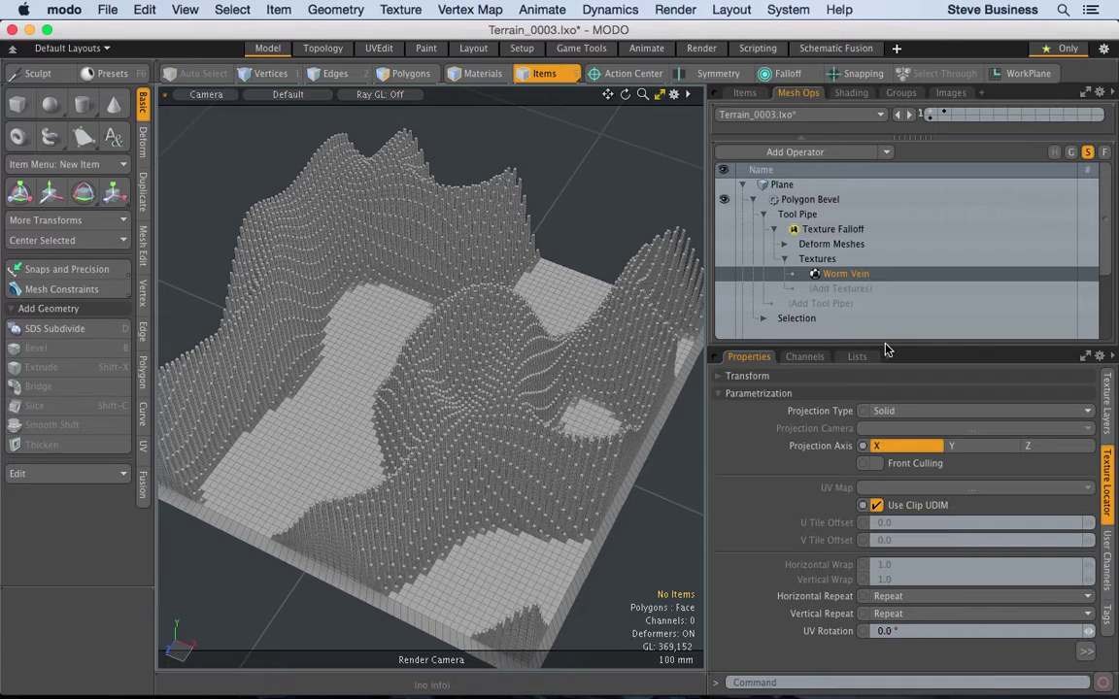
drag(885, 344, 872, 305)
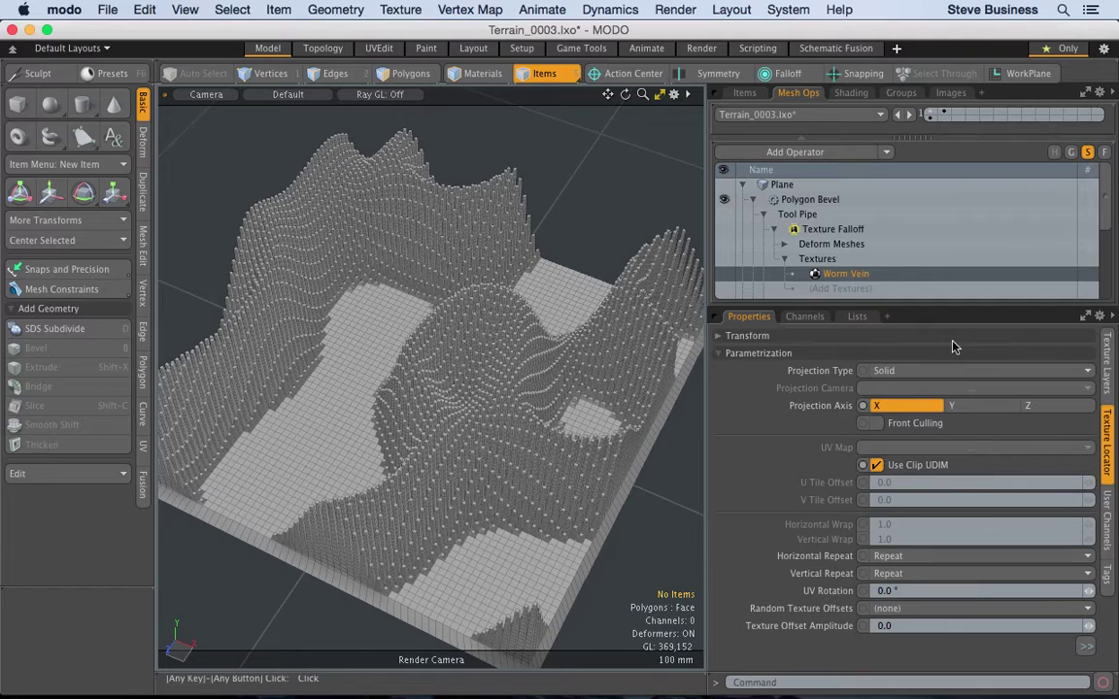
Step: Replace the Worm Vein texture in the Texture Falloff with the organic Membrane texture and bring the camera in close on the columns
click(1059, 275)
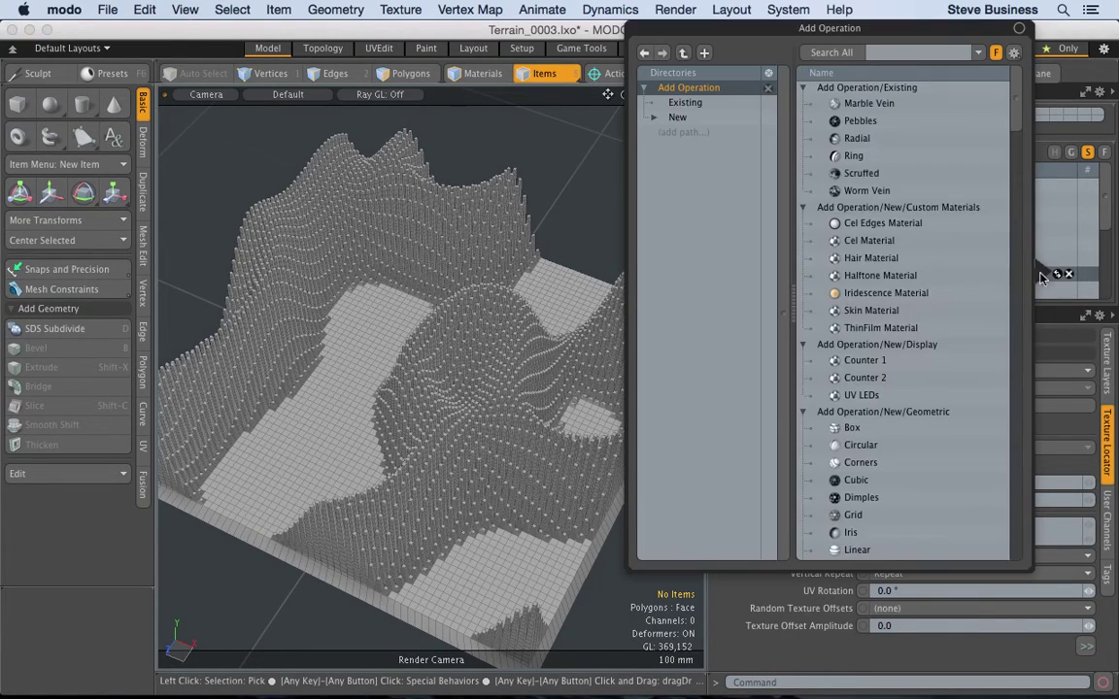
scroll(1017, 510, down, 15)
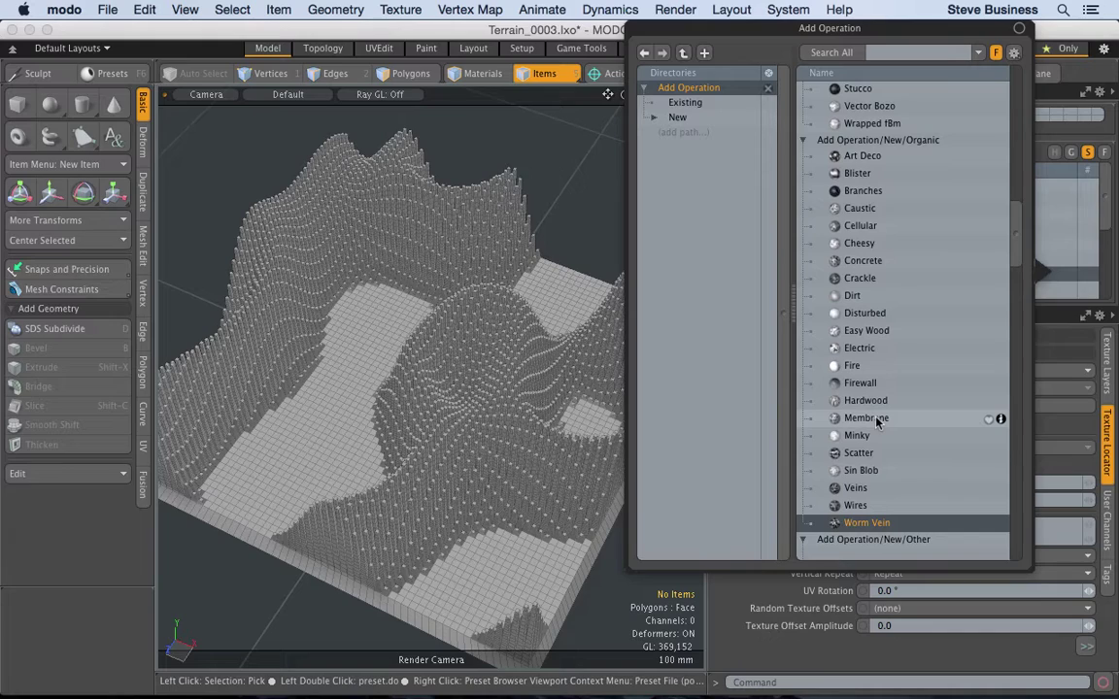
click(876, 420)
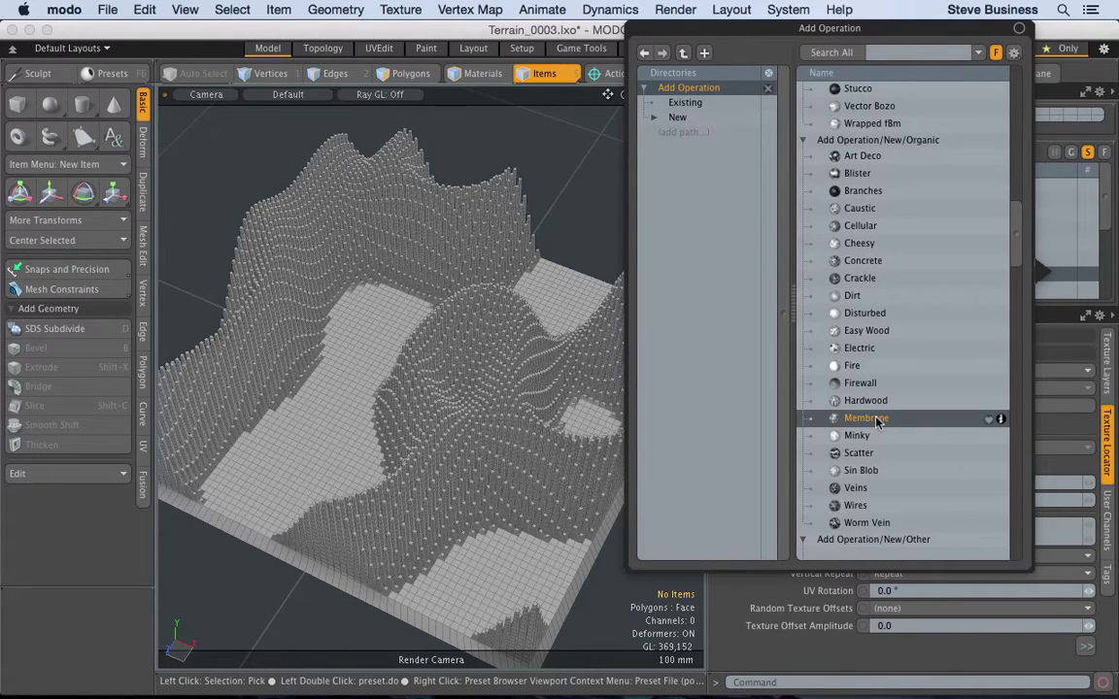
key(Escape)
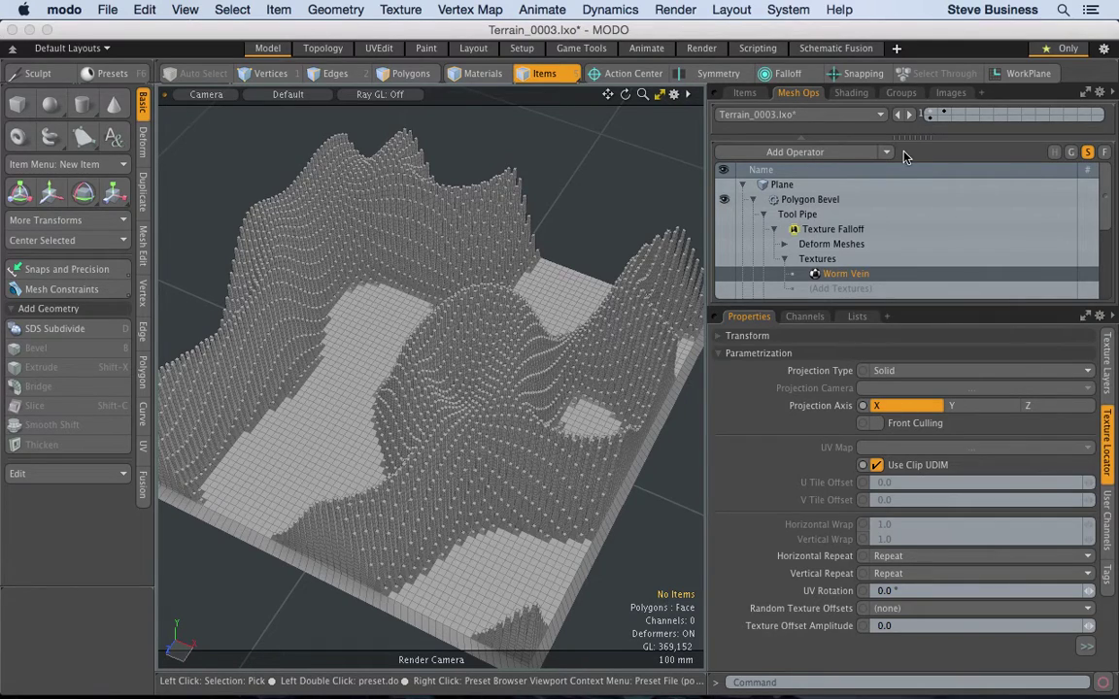
key(super+z)
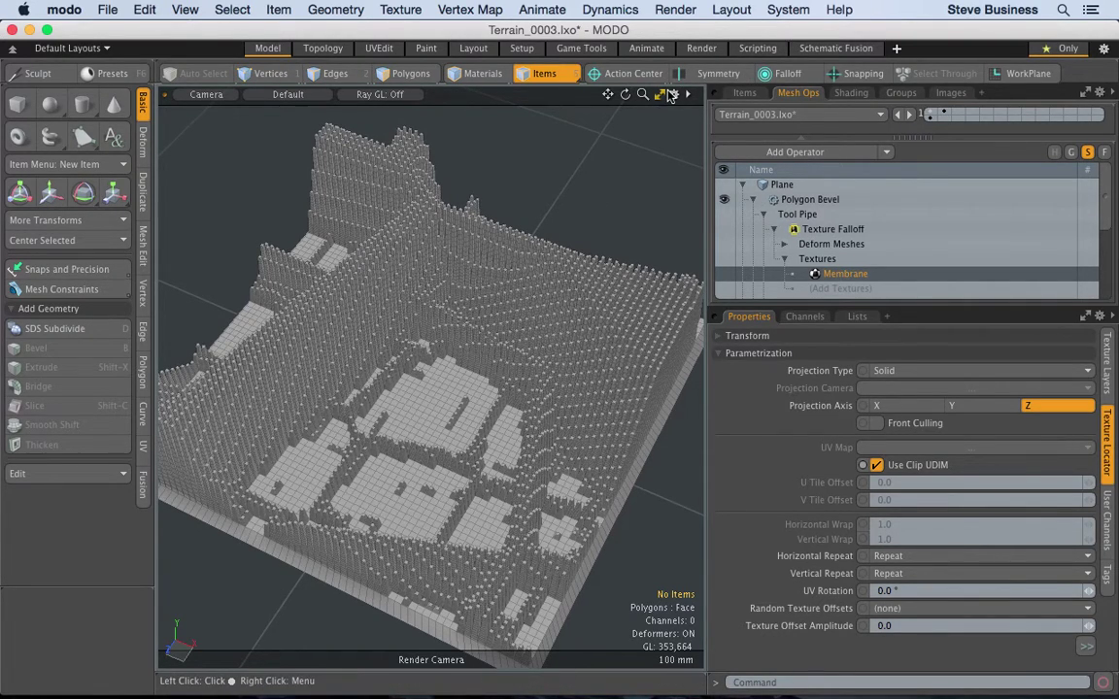
drag(642, 94, 701, 94)
mouse_move(376, 439)
alt+mouse_down()
mouse_move(369, 367)
mouse_move(317, 401)
mouse_move(402, 475)
mouse_move(361, 427)
alt+mouse_up()
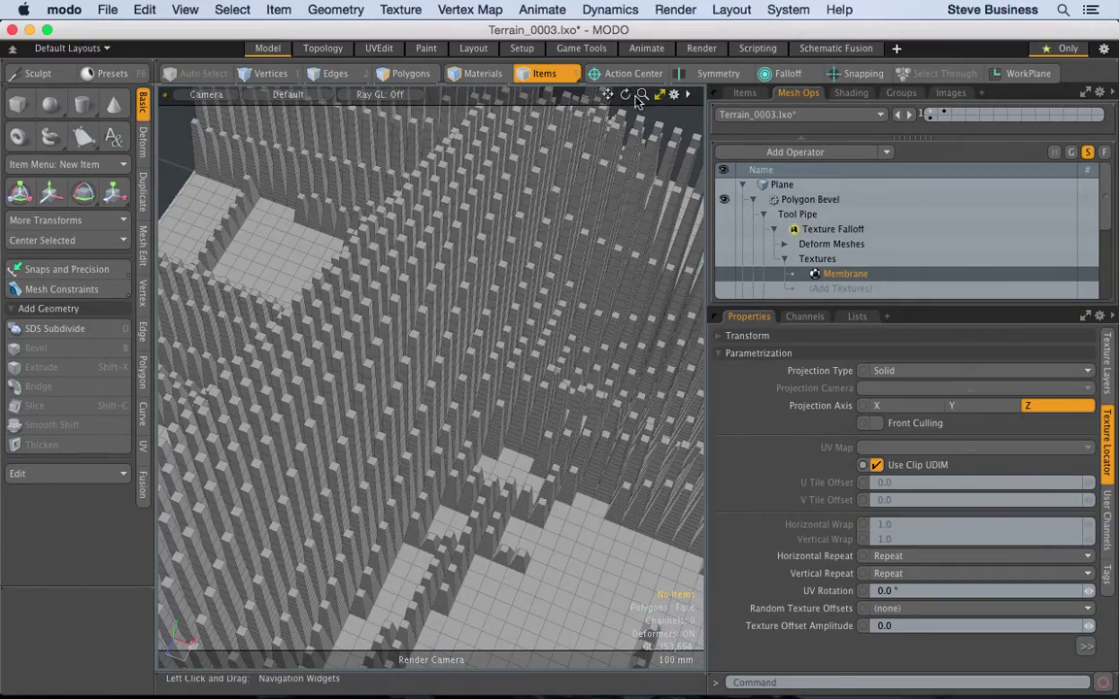
Step: Replace the Membrane texture in the Polygon Bevel's texture falloff with the organic Scatter texture
mouse_move(626, 94)
mouse_down()
mouse_move(608, 151)
mouse_move(640, 95)
mouse_move(640, 116)
mouse_move(620, 112)
mouse_up()
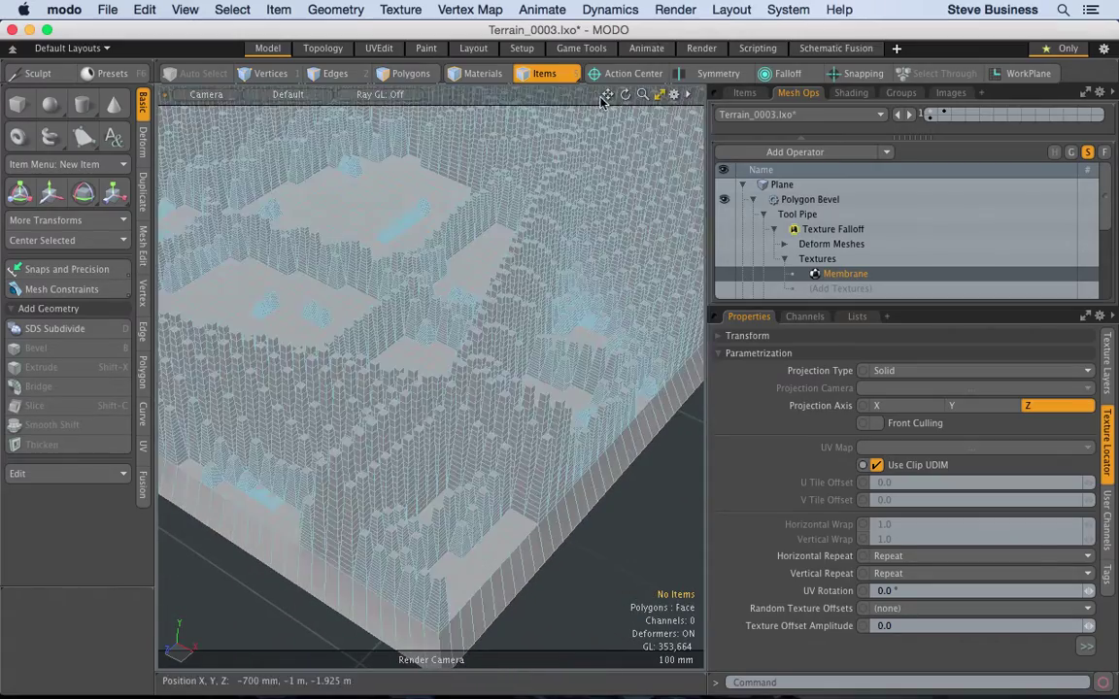
drag(619, 111, 592, 194)
mouse_move(625, 94)
mouse_down()
mouse_move(609, 120)
mouse_move(632, 109)
mouse_move(626, 97)
mouse_move(612, 101)
mouse_up()
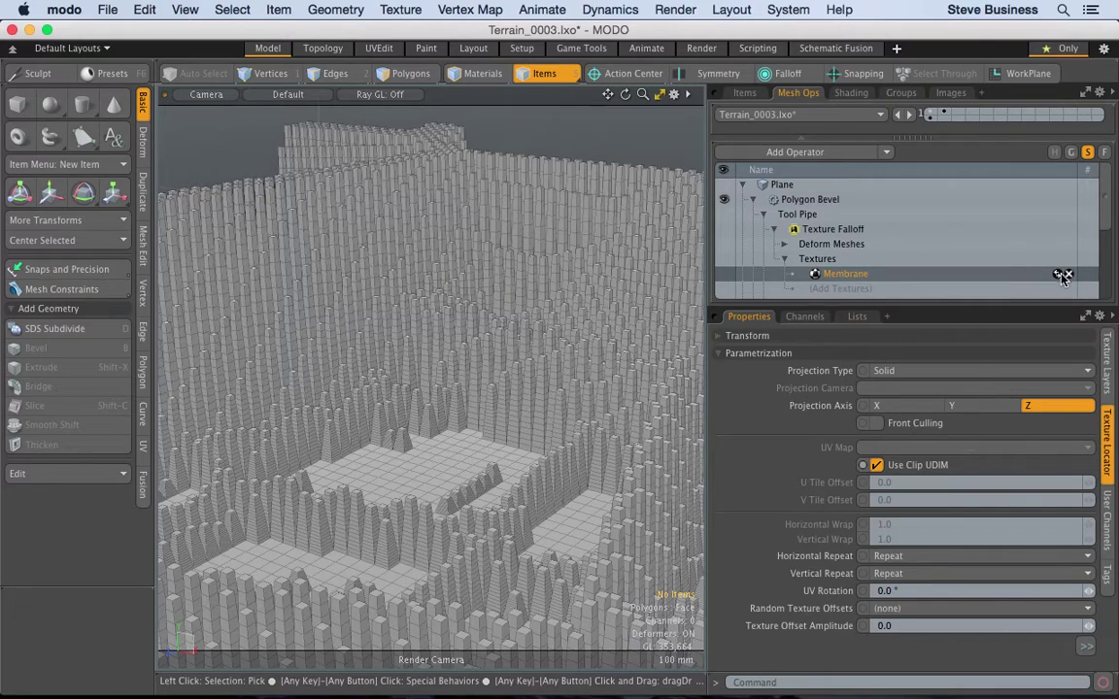
click(1056, 276)
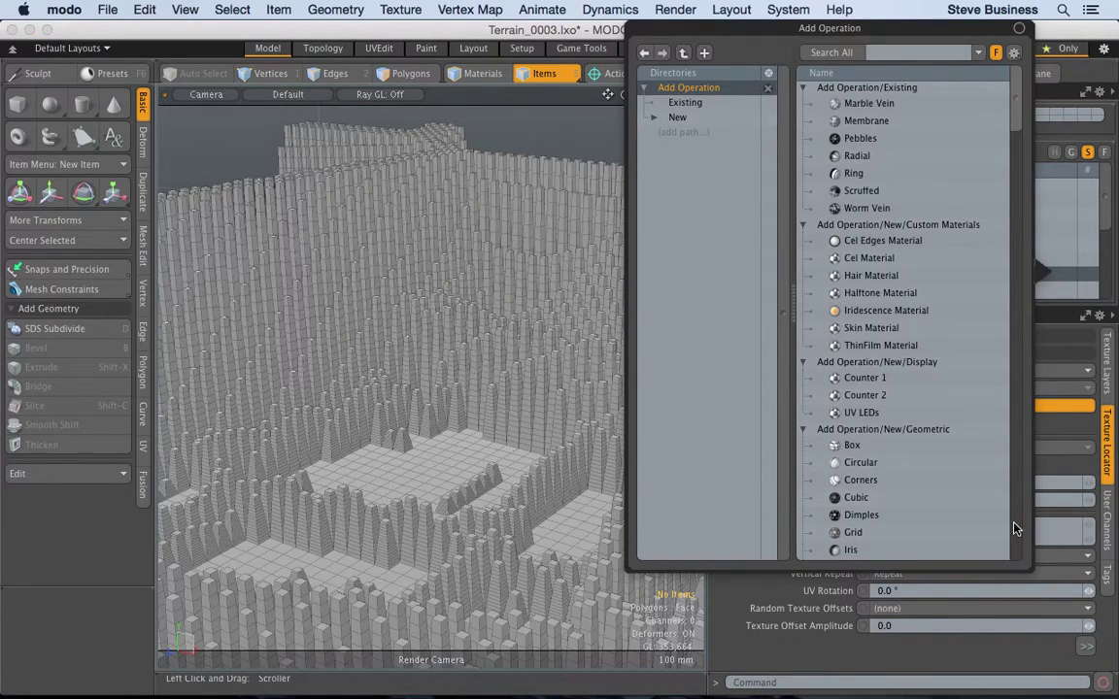
scroll(1016, 529, down, 5)
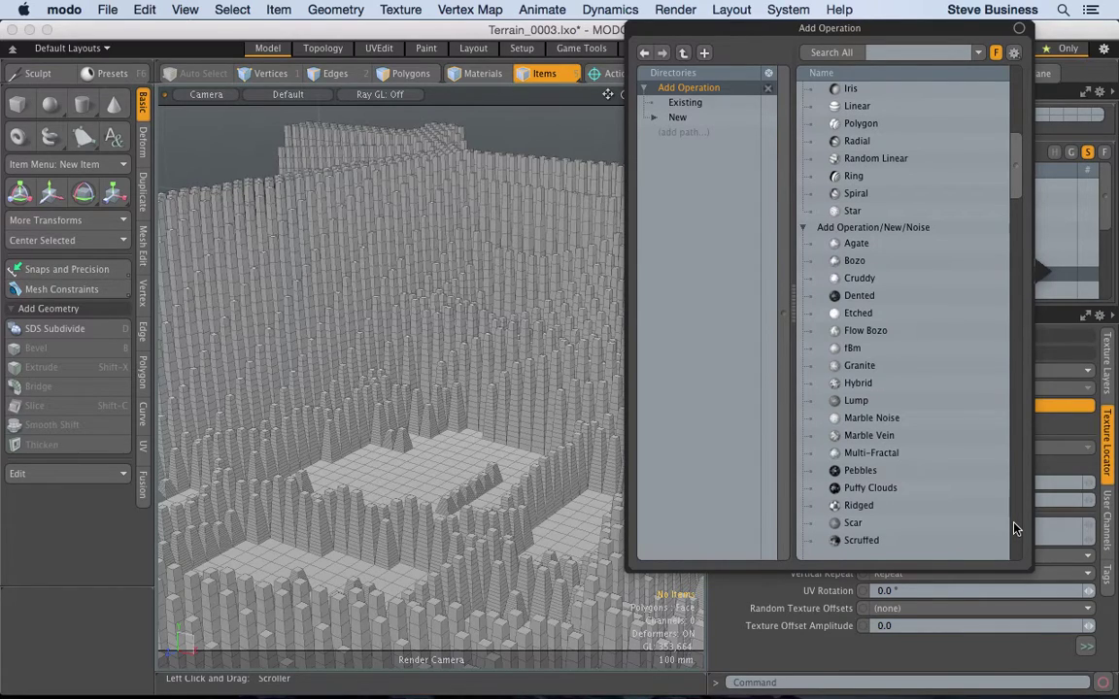
scroll(1016, 528, down, 6)
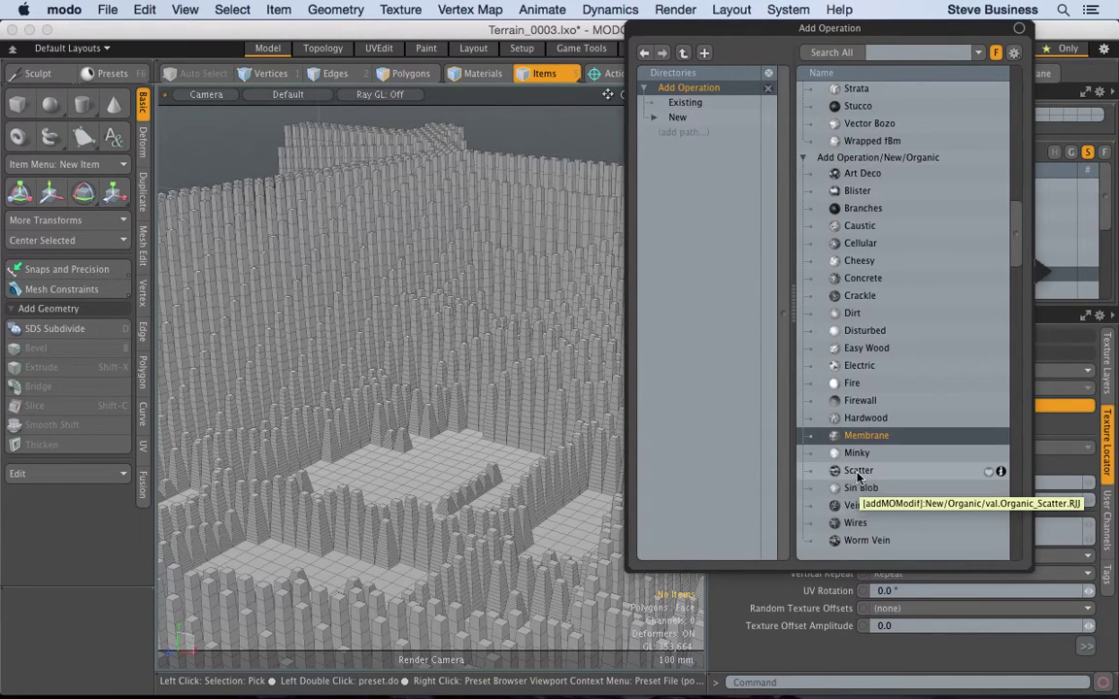
key(Escape)
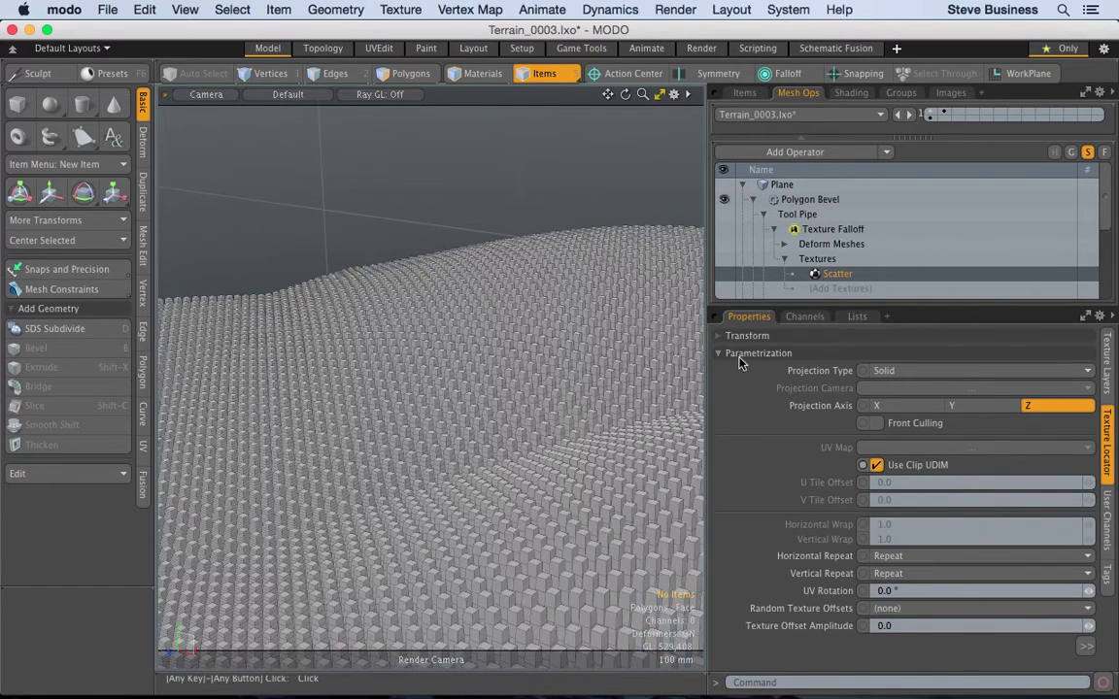
Step: Replace the Scatter texture in the texture falloff with the Ripples water texture
click(1060, 276)
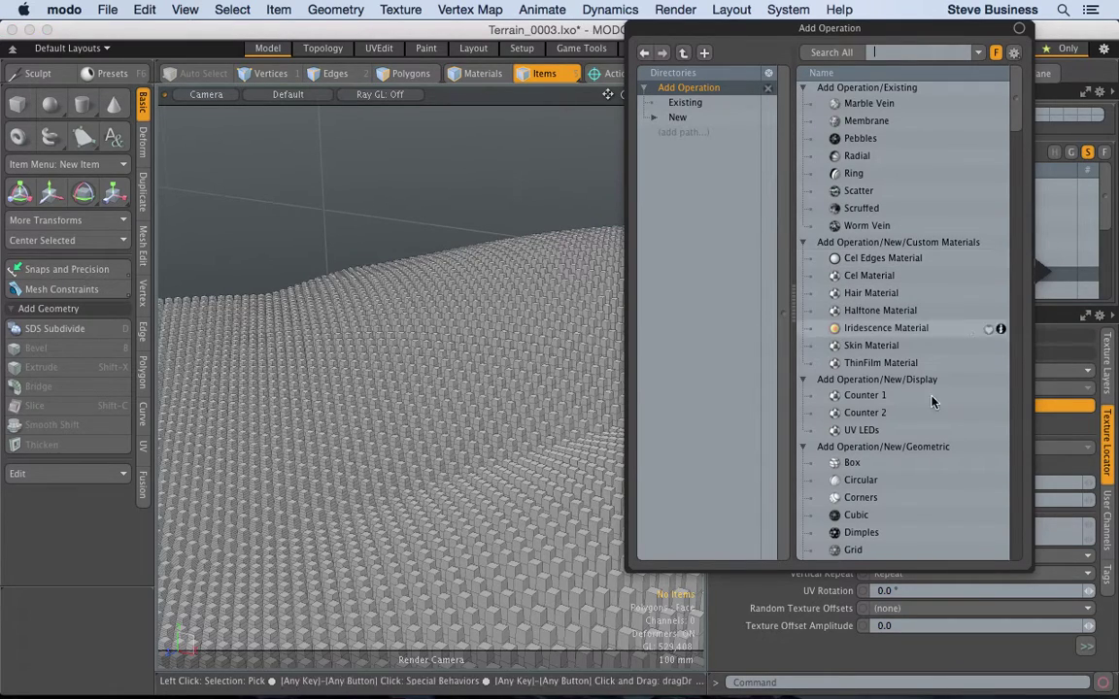
scroll(1019, 506, down, 10)
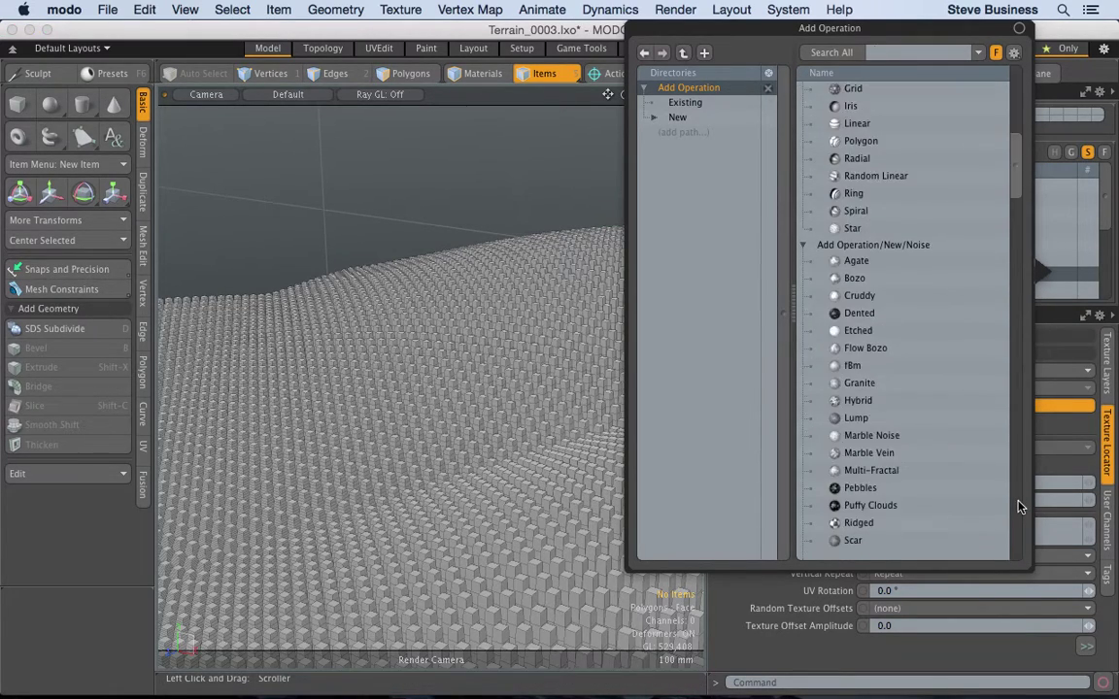
scroll(1018, 506, down, 15)
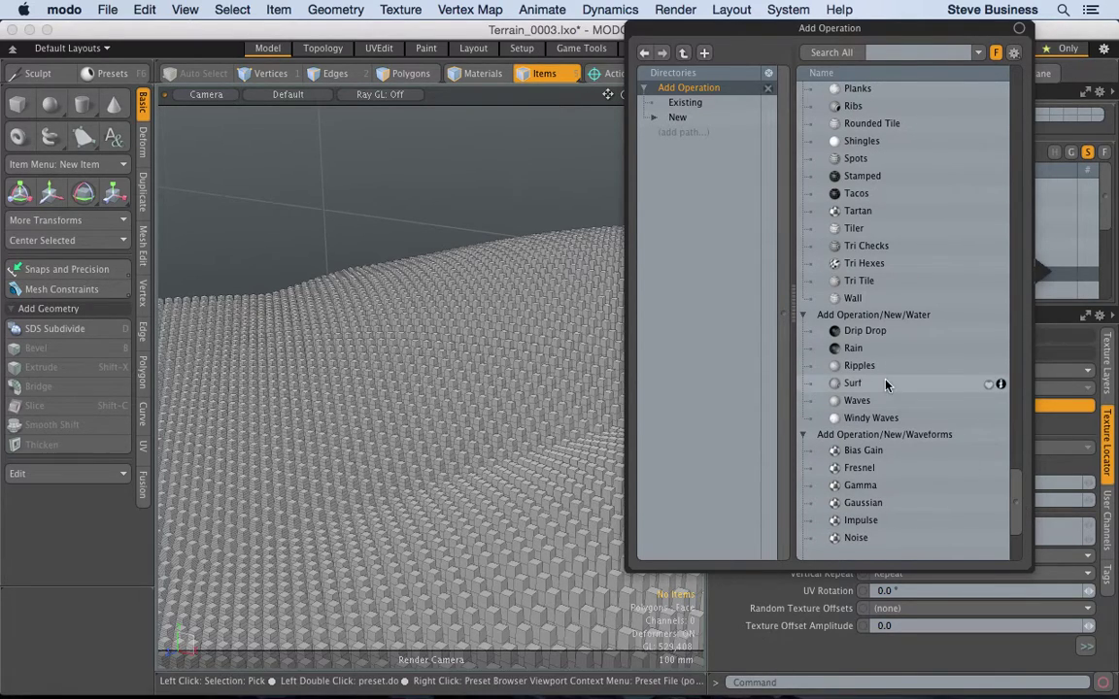
double_click(858, 365)
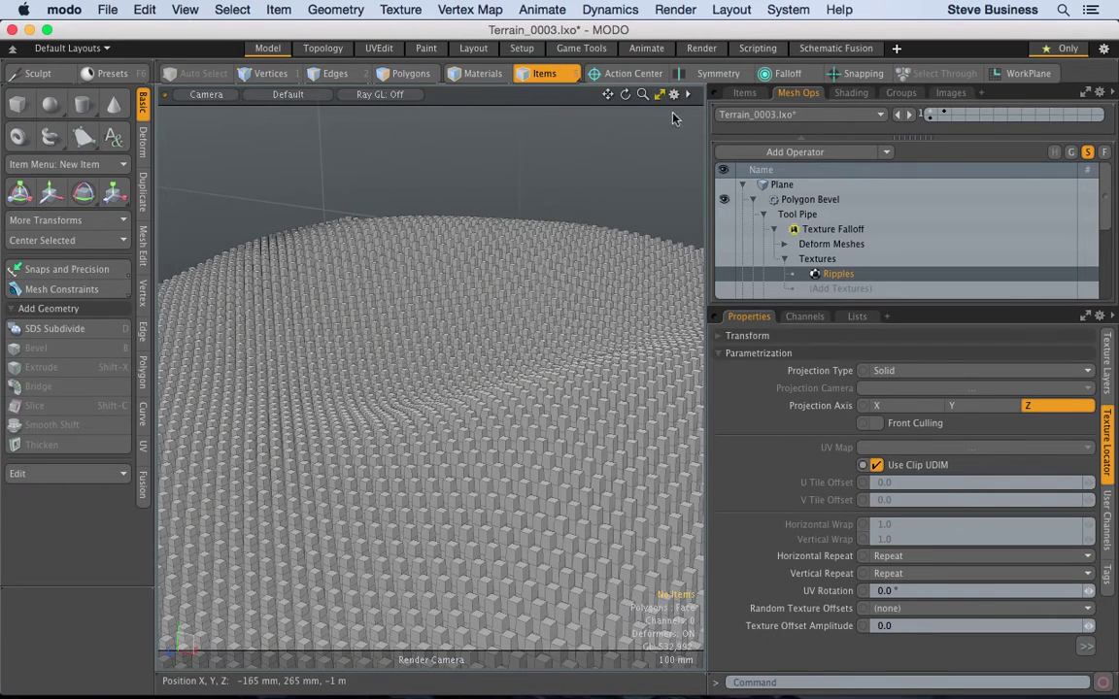
Step: Disable the Smooth Shift operation and enable it again to compare the terrain's base with and without it
drag(643, 98, 506, 284)
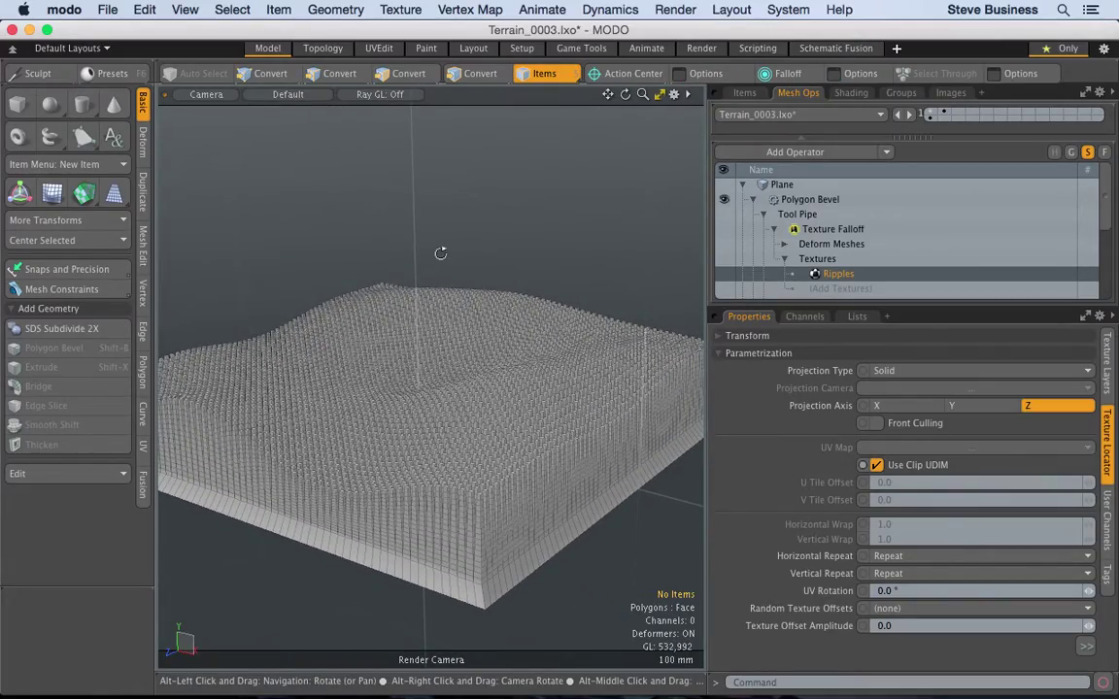
alt+drag(440, 252, 447, 324)
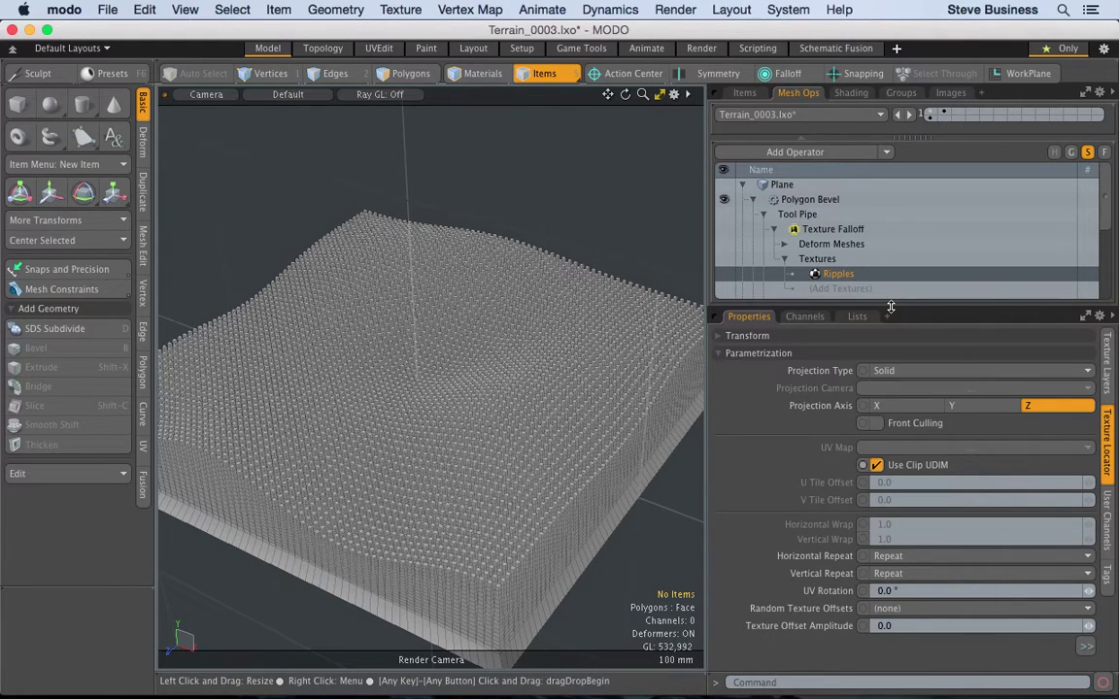
drag(890, 307, 902, 434)
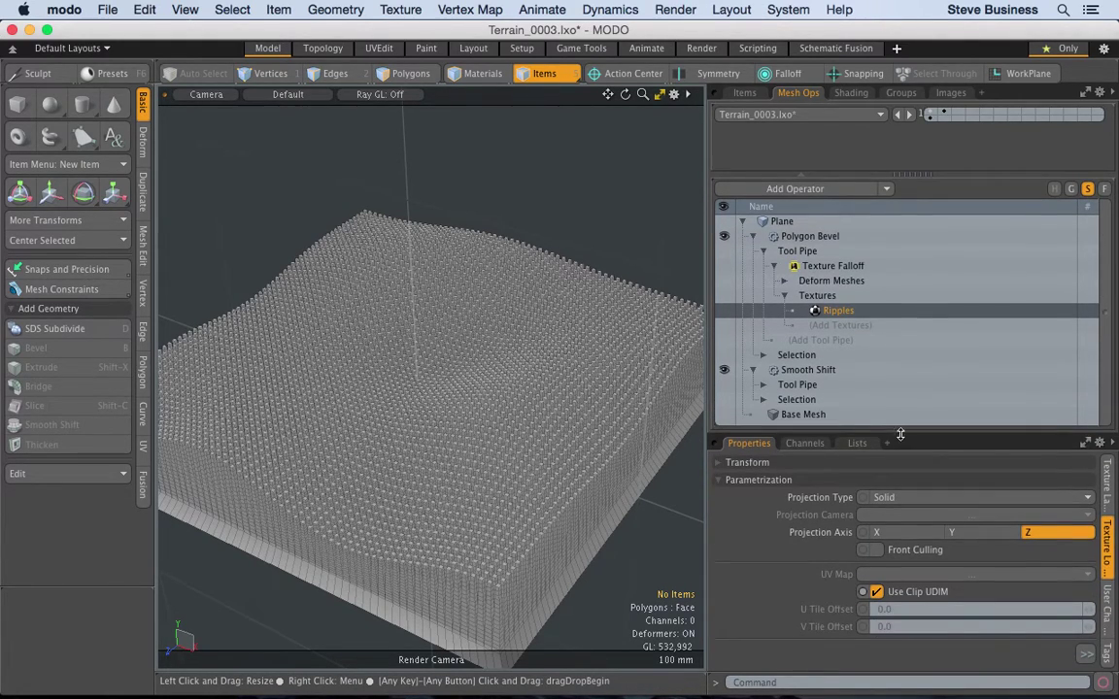
click(724, 371)
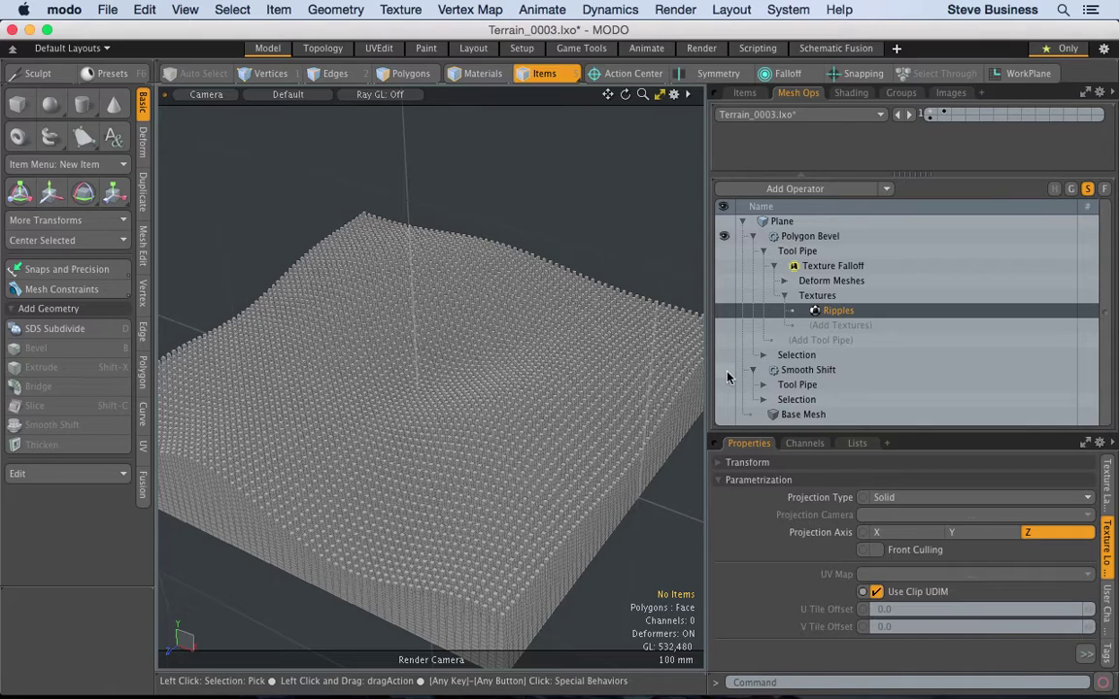
click(724, 371)
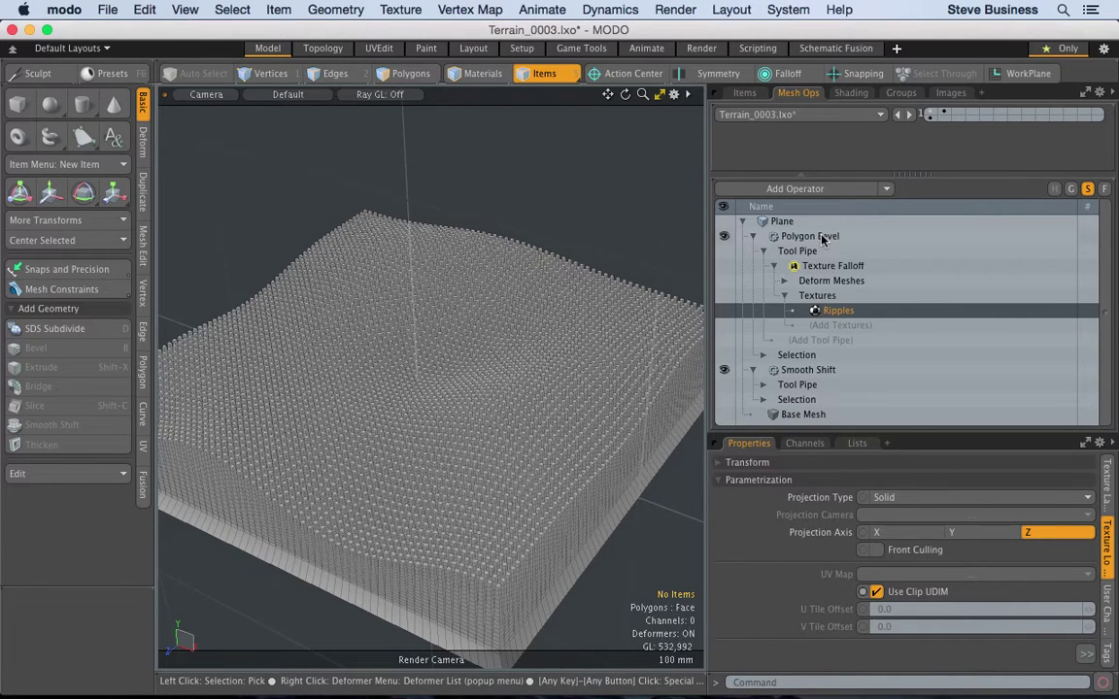
Step: Replace the Ripples texture in the Polygon Bevel's texture falloff with the organic Crackle texture
click(821, 237)
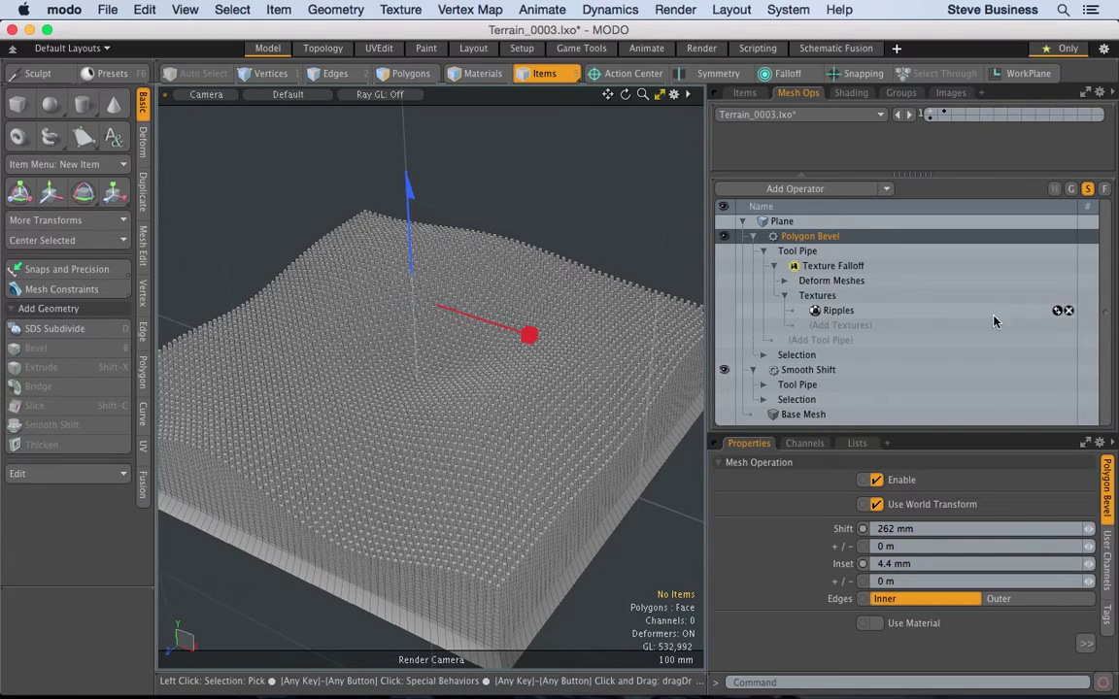
click(1057, 311)
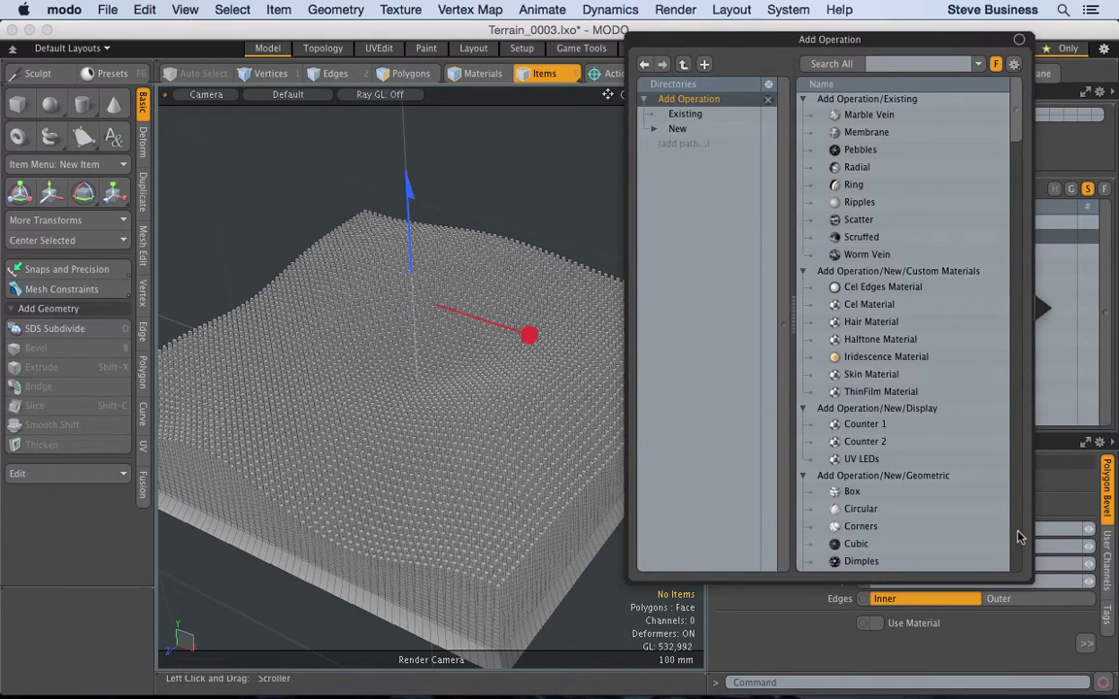
scroll(1019, 537, down, 10)
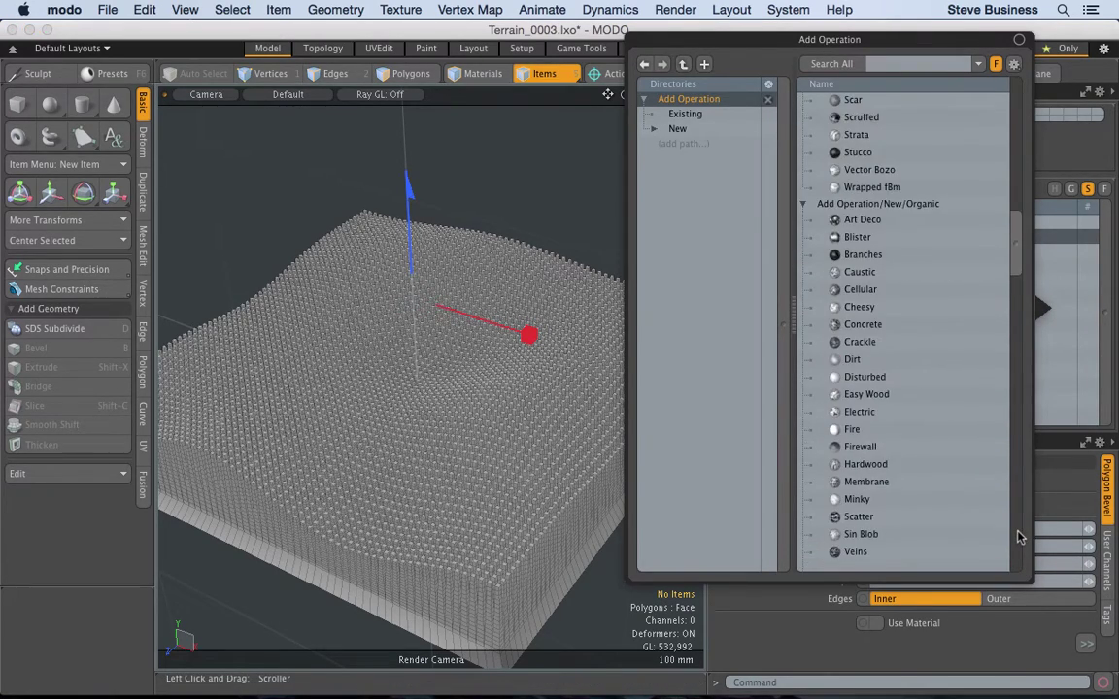
click(860, 342)
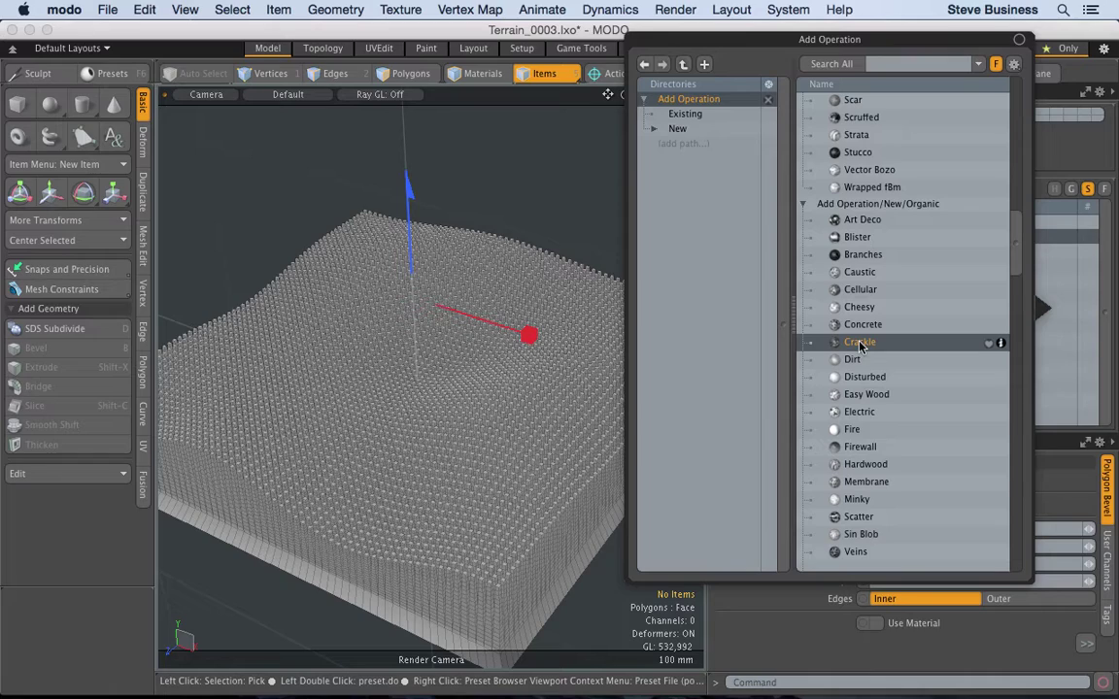
key(Escape)
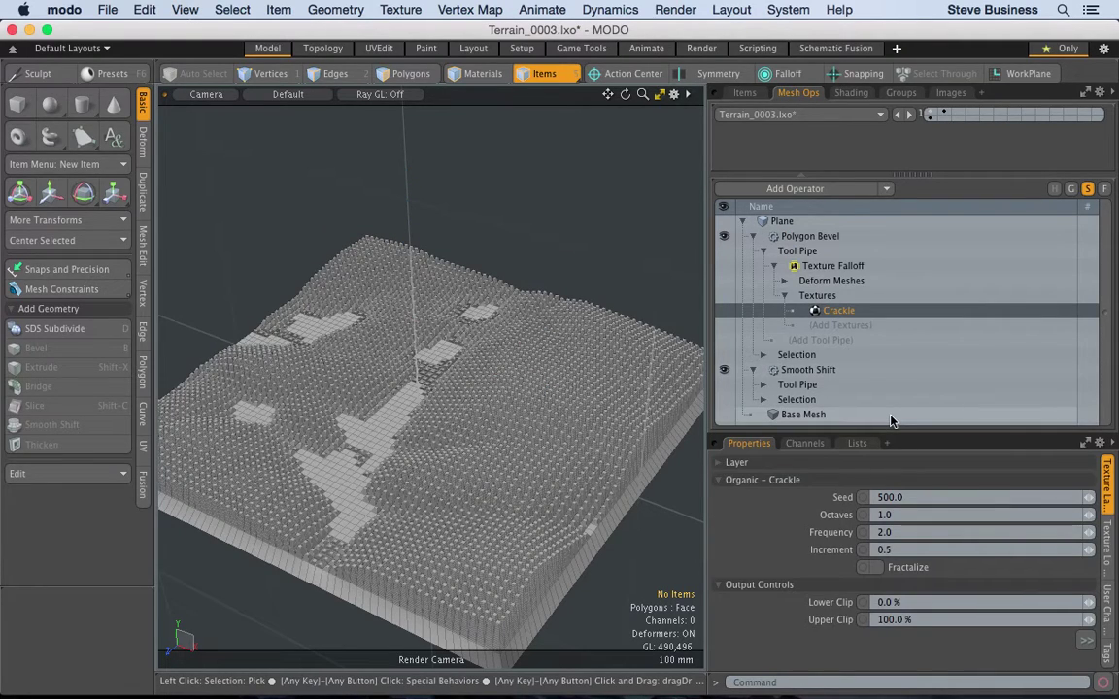
Step: Give the Polygon Bevel random variation, with an inset +/- of 100 mm and a shift +/- of 2 mm
click(818, 238)
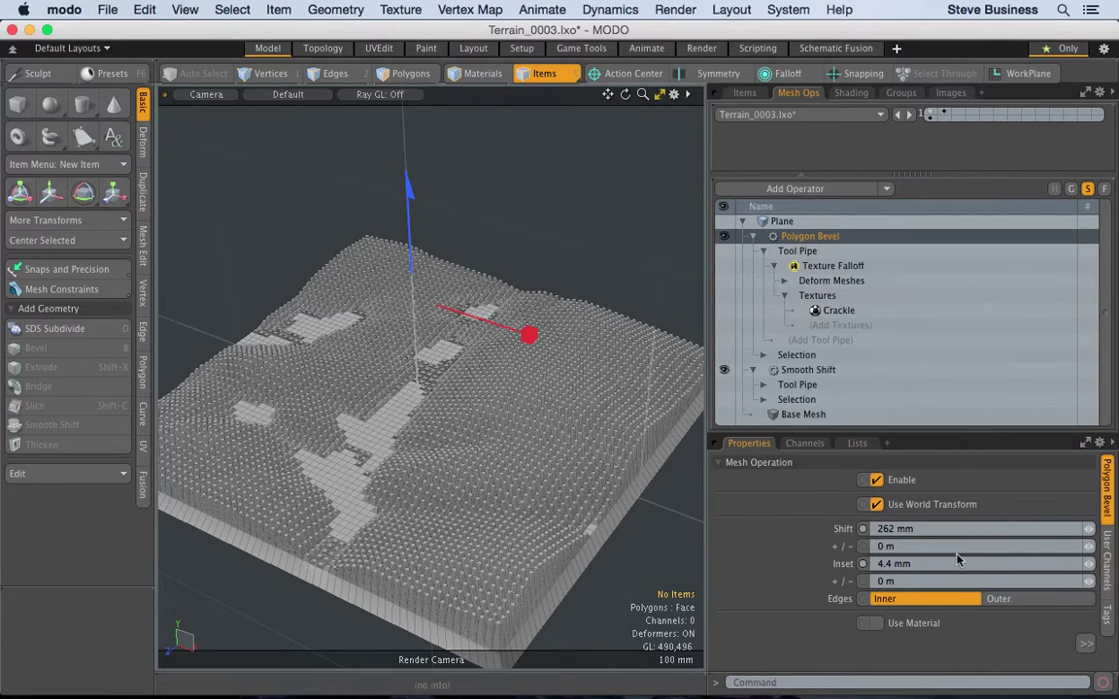
click(917, 581)
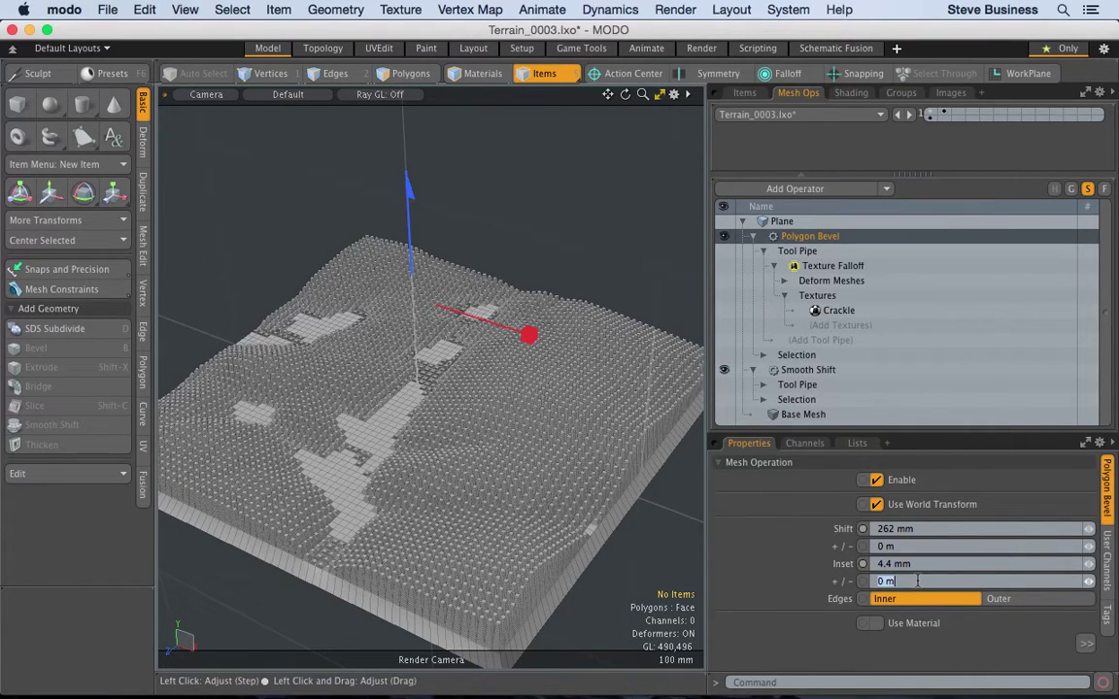
text(1)
key(Return)
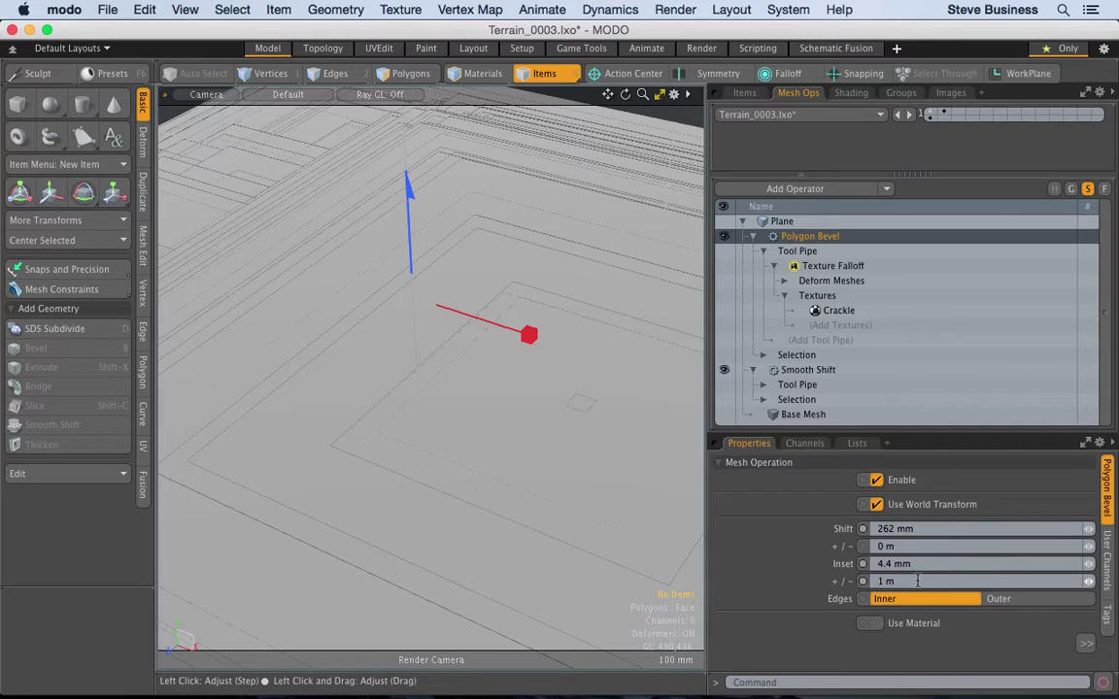
click(930, 582)
text(.1)
key(Return)
click(899, 546)
text(2mm)
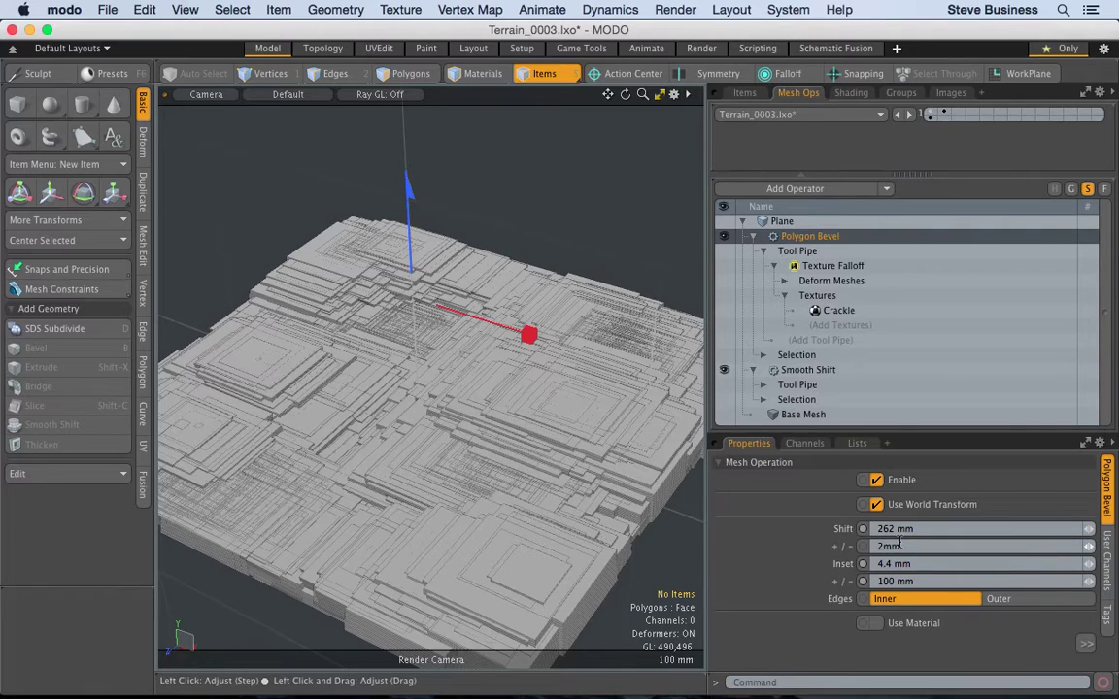
key(Return)
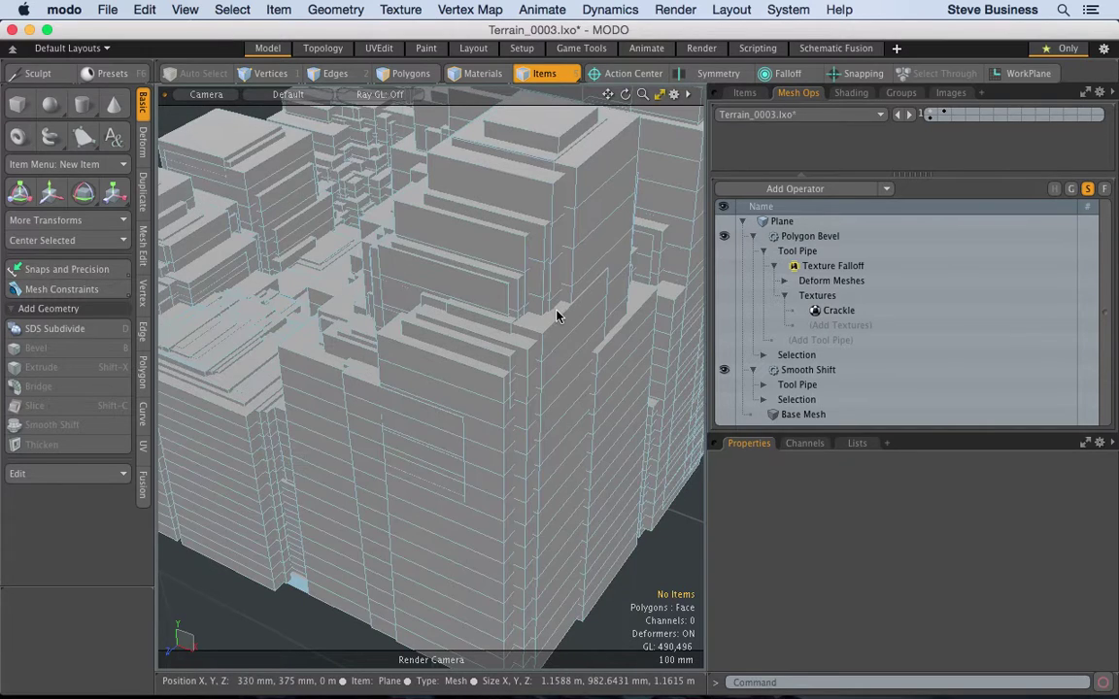
Step: Select the Plane mesh, frame it and examine the bevelled block terrain from several angles
click(629, 452)
key(a)
key(alt)
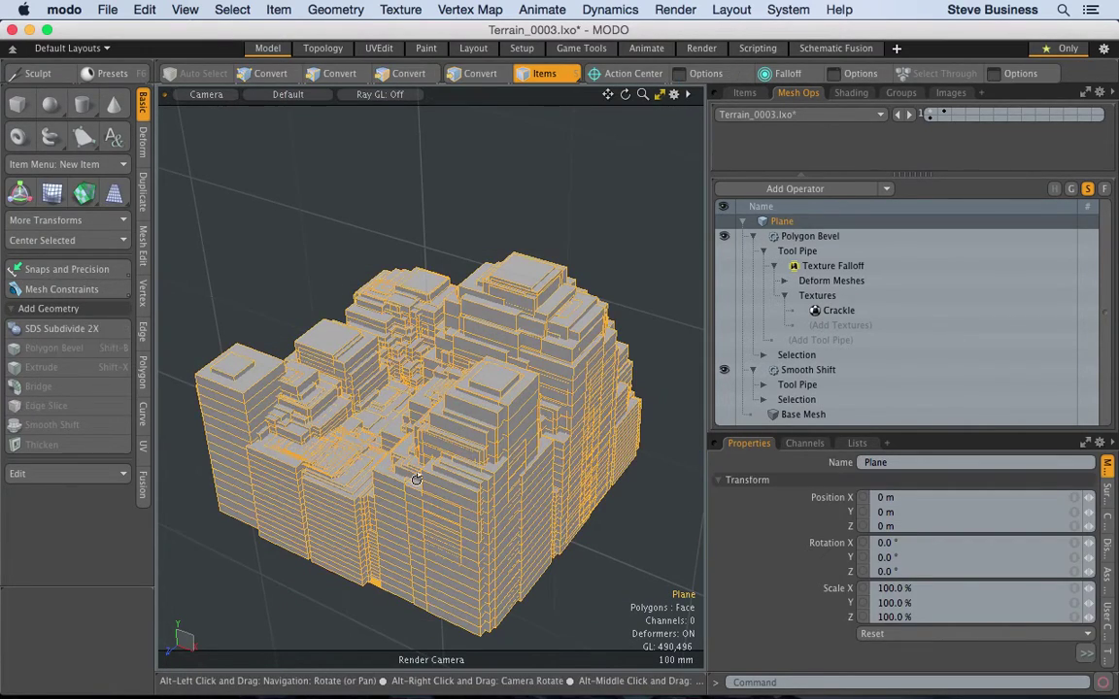
alt+drag(256, 461, 587, 365)
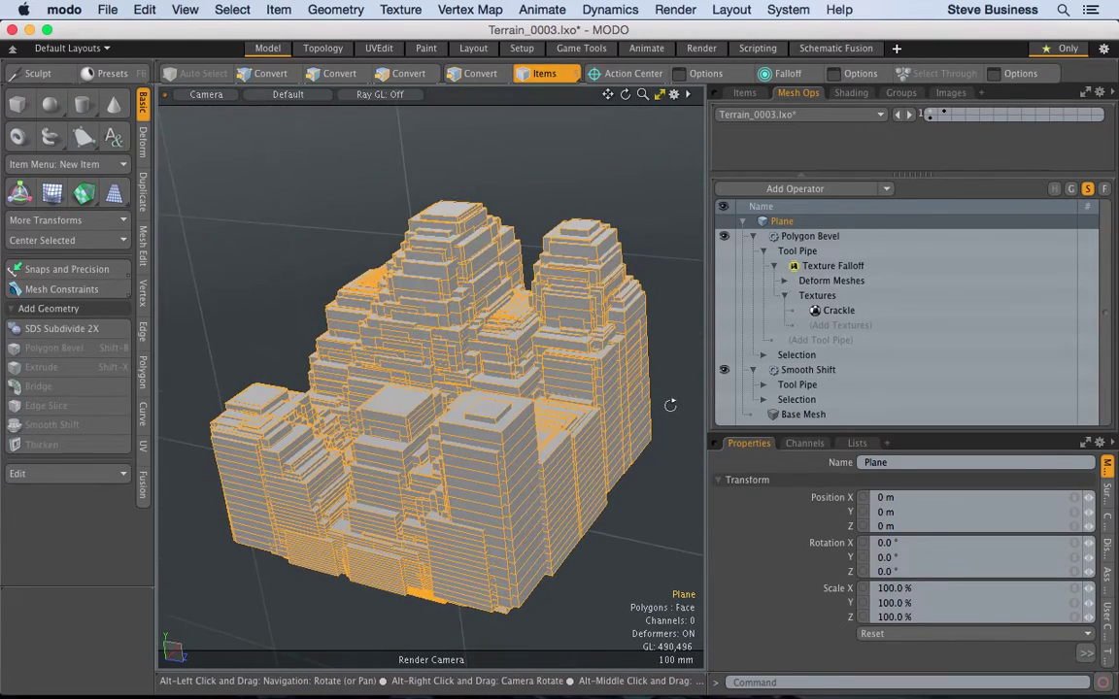
alt+drag(525, 410, 510, 500)
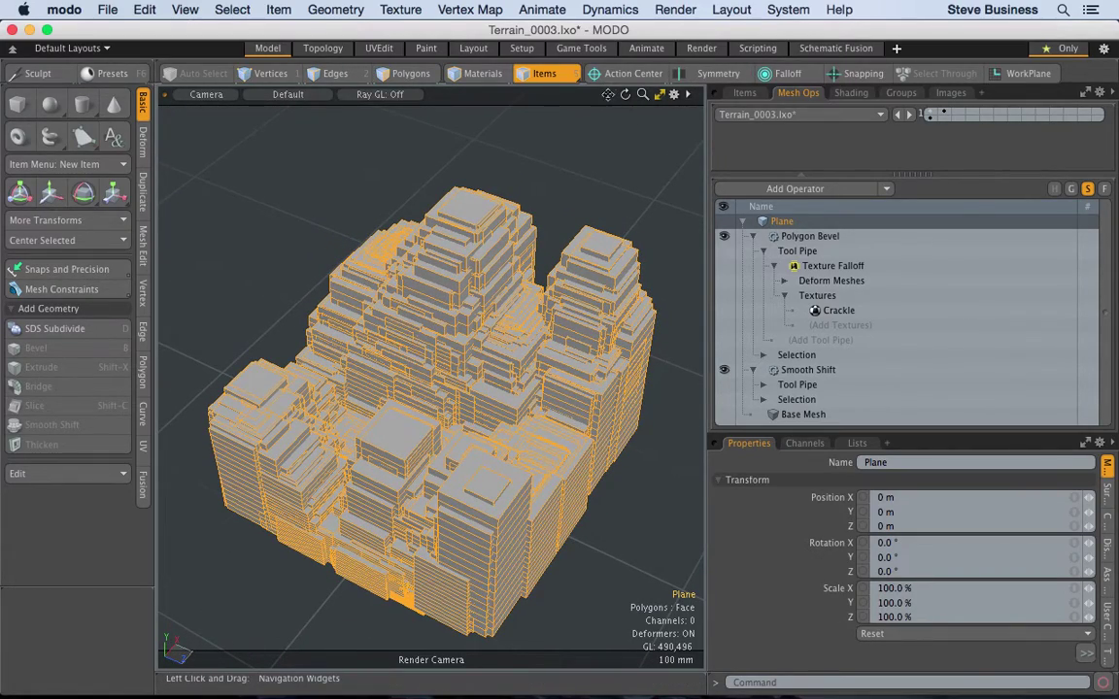
drag(624, 94, 718, 155)
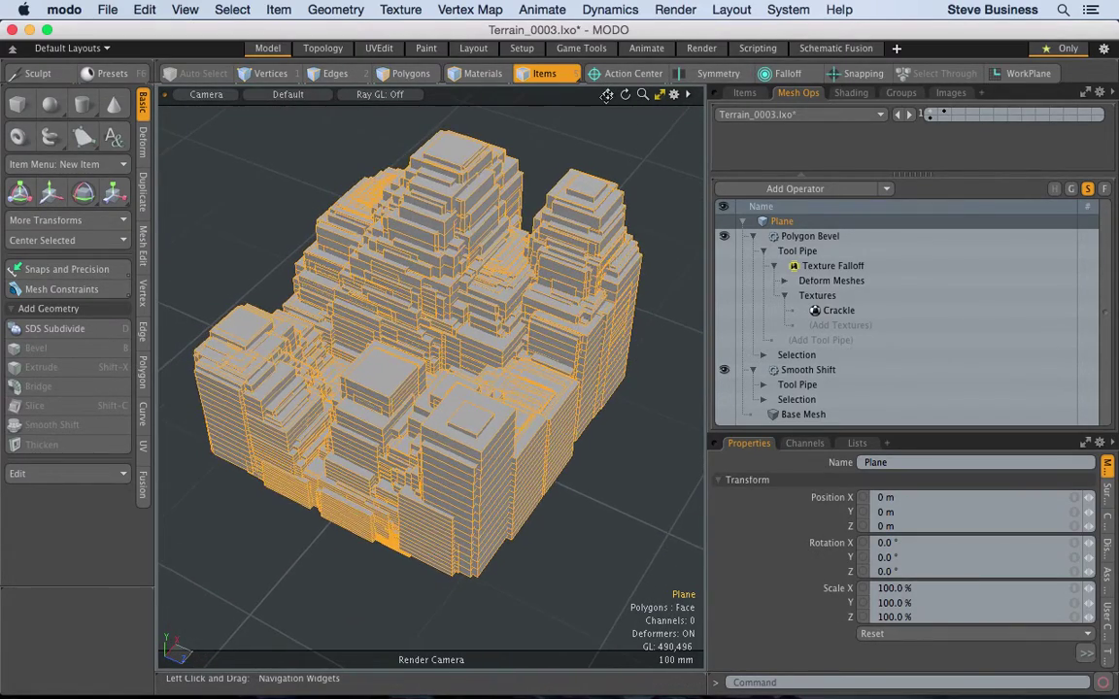
Step: Replace the Crackle texture in the texture falloff with the organic Minky texture
click(806, 310)
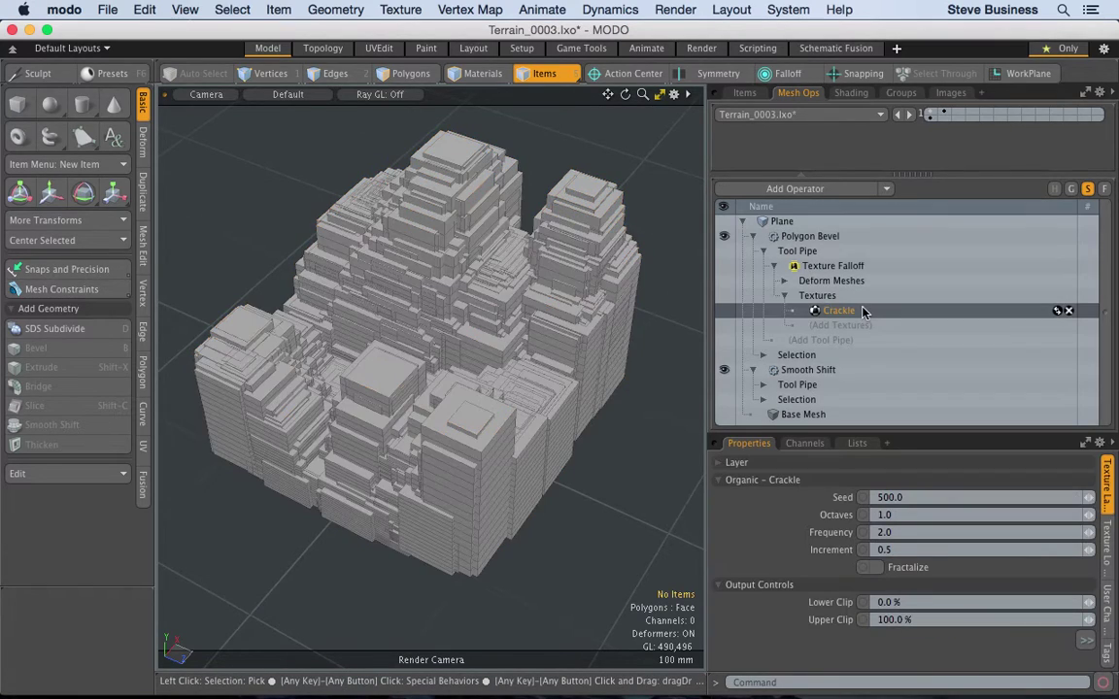
click(1056, 312)
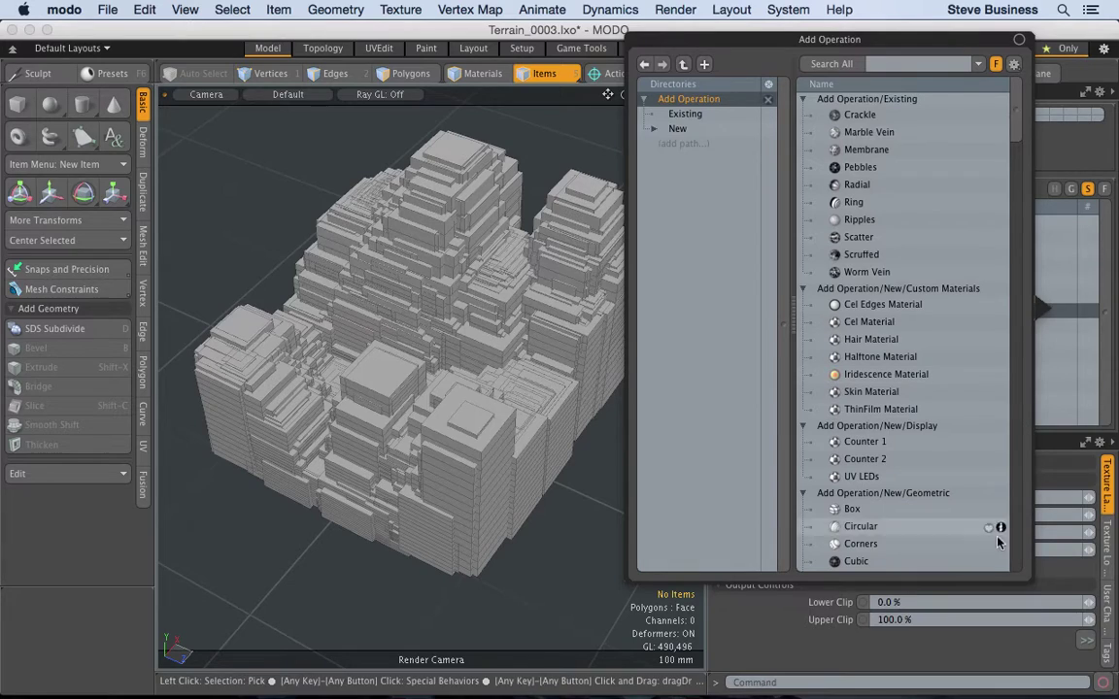
scroll(1019, 541, down, 5)
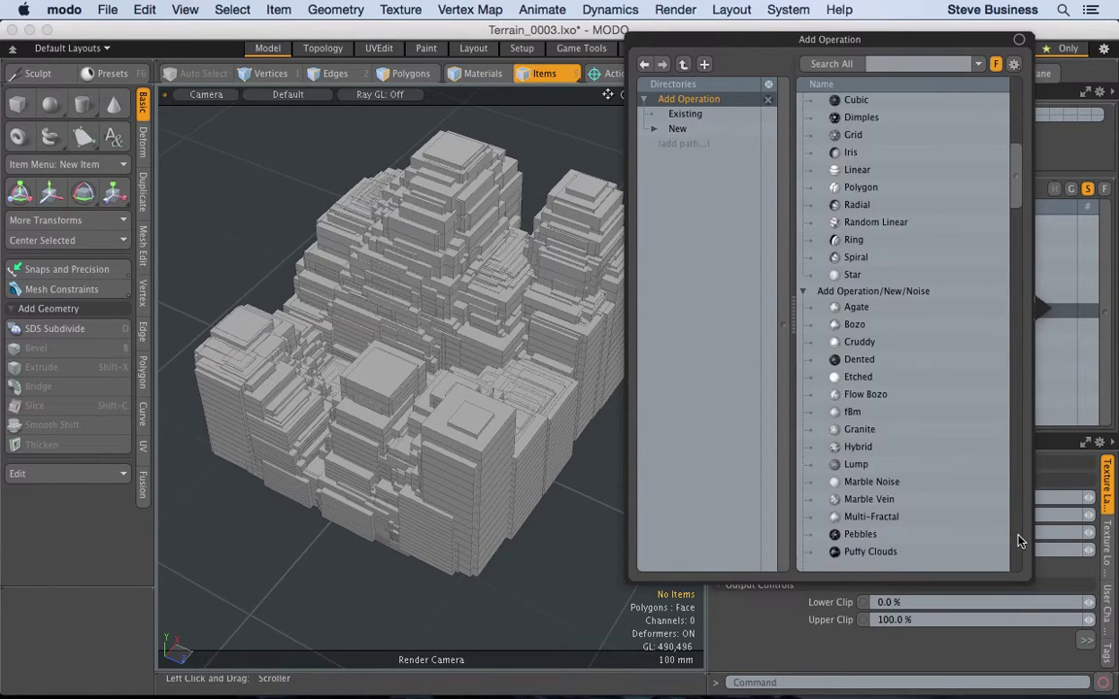
scroll(1018, 541, down, 5)
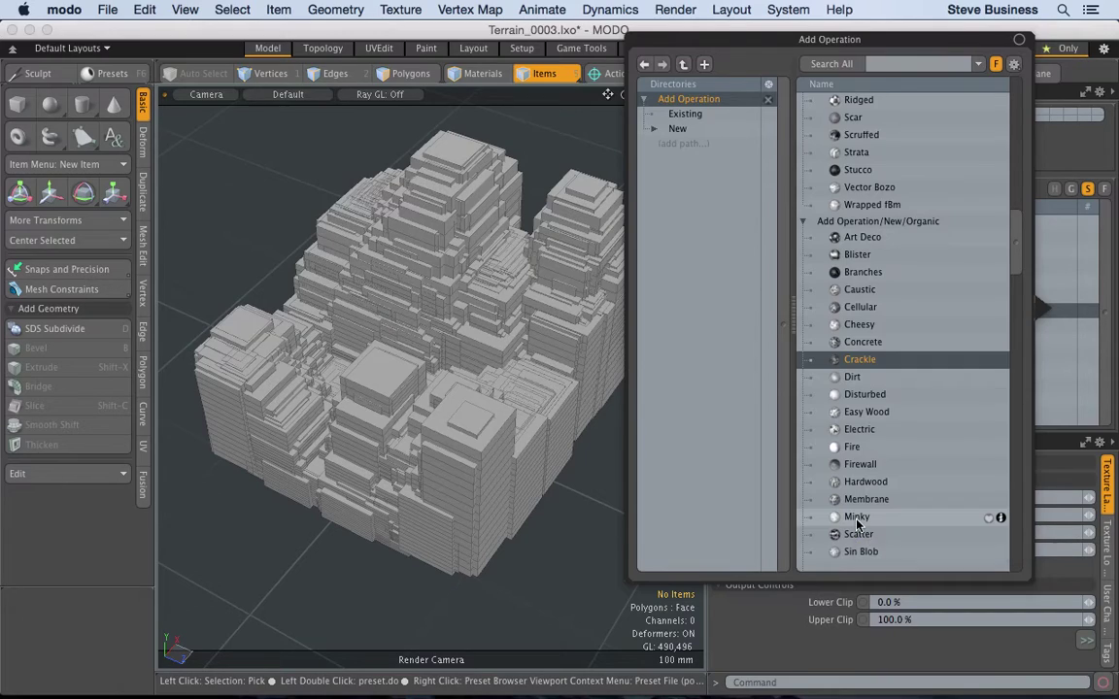
key(Return)
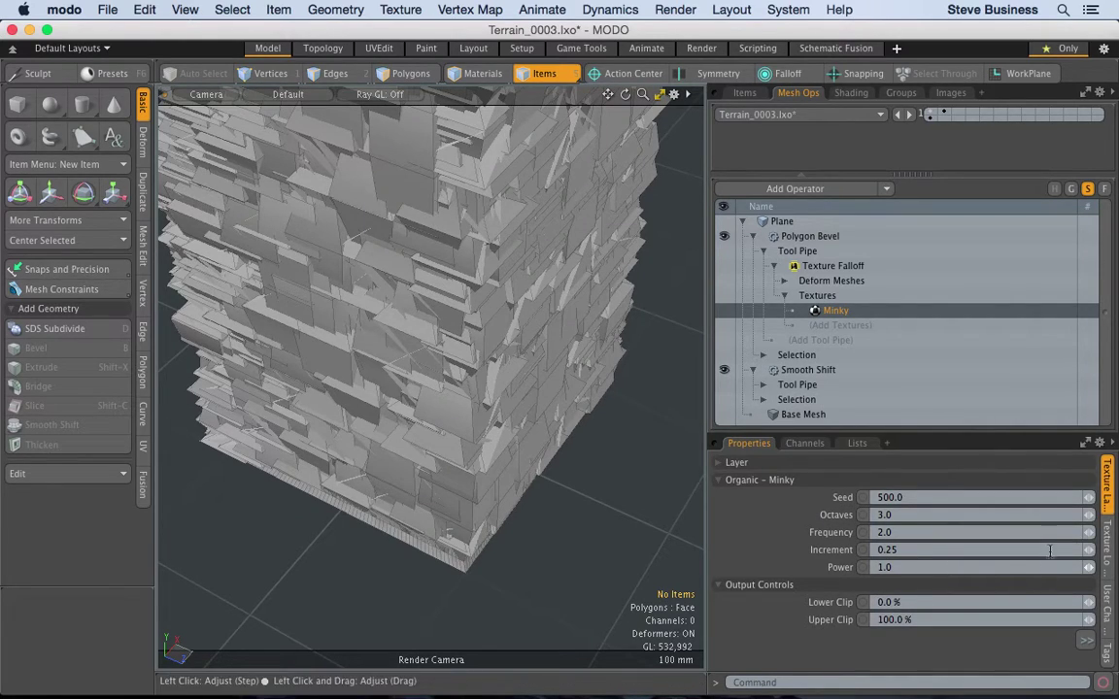
mouse_move(1059, 313)
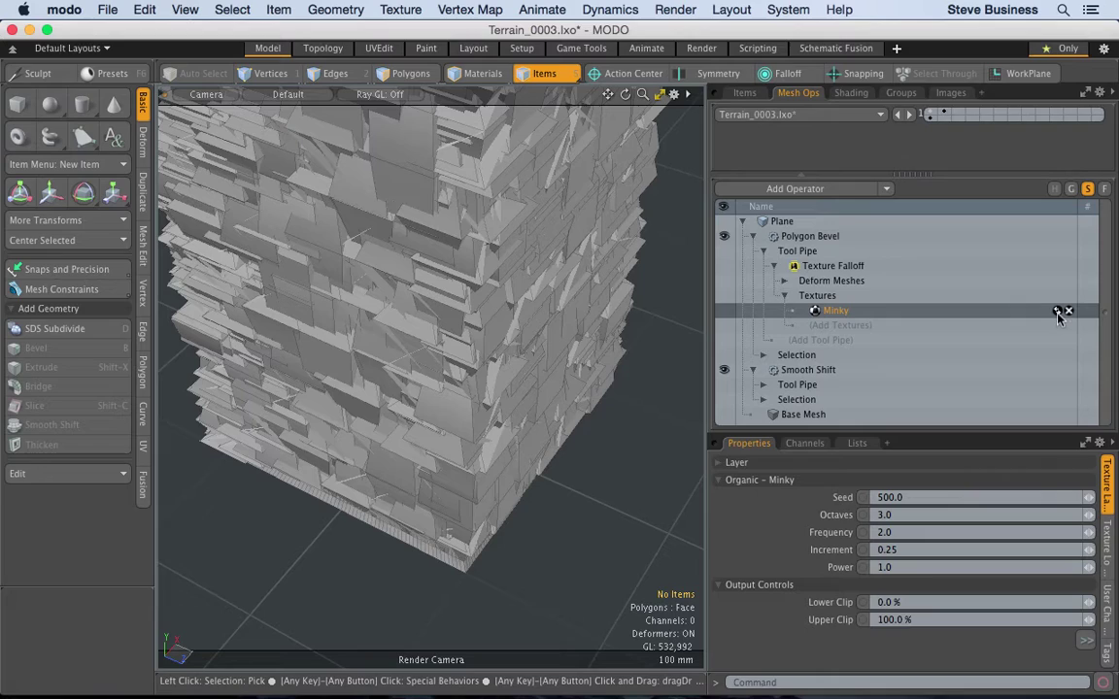
Step: Replace the Minky texture in the Polygon Bevel's texture falloff with the organic Veins texture
click(1058, 312)
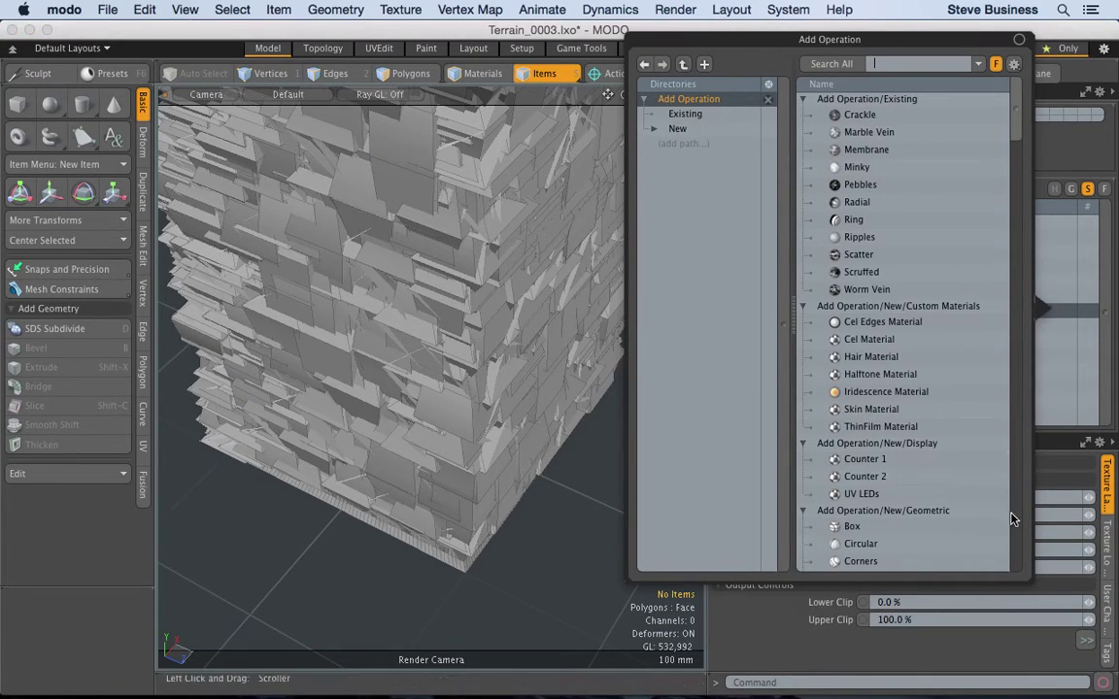
scroll(1019, 530, down, 10)
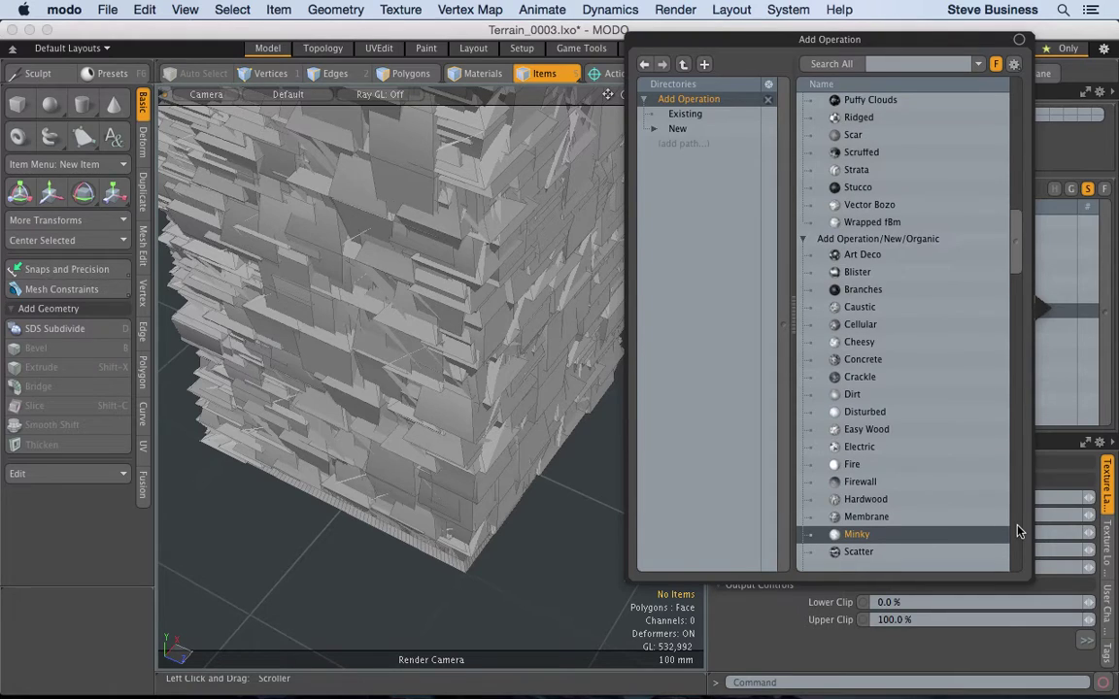
scroll(1019, 531, down, 10)
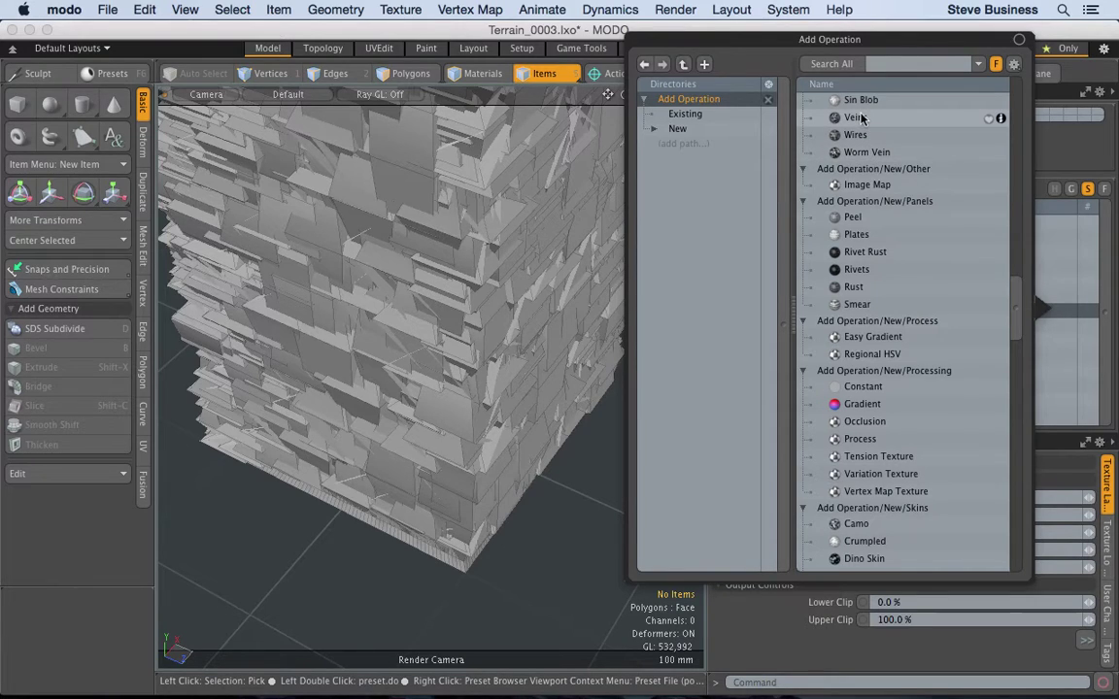
key(Escape)
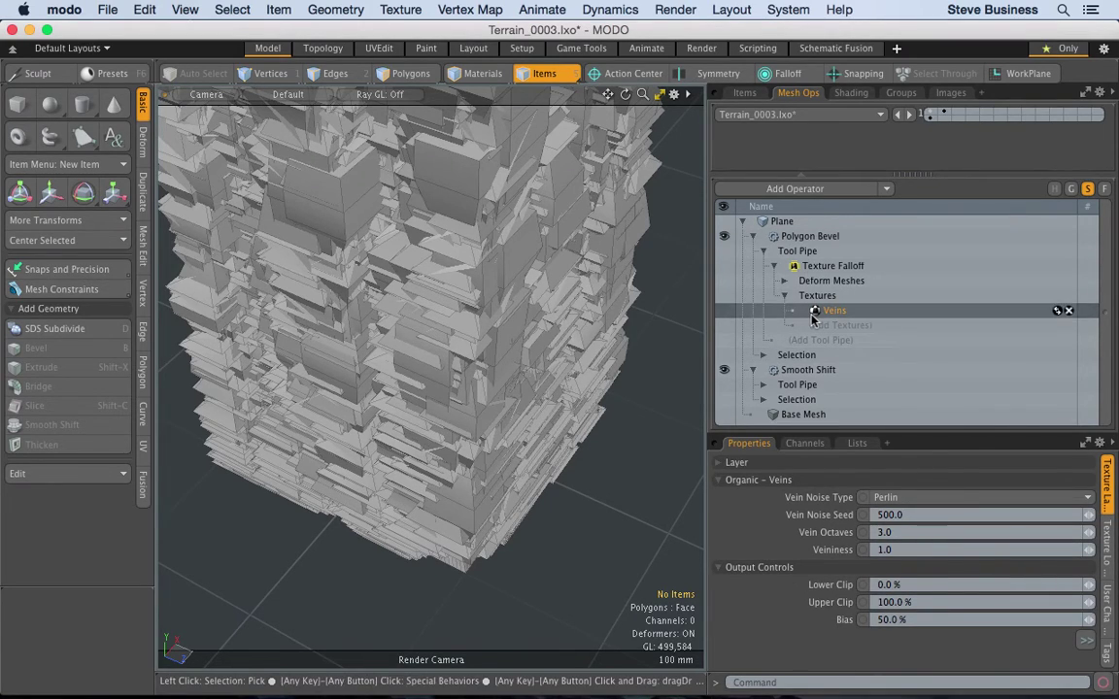
Step: Set the Polygon Bevel's shift to 1 m
click(814, 236)
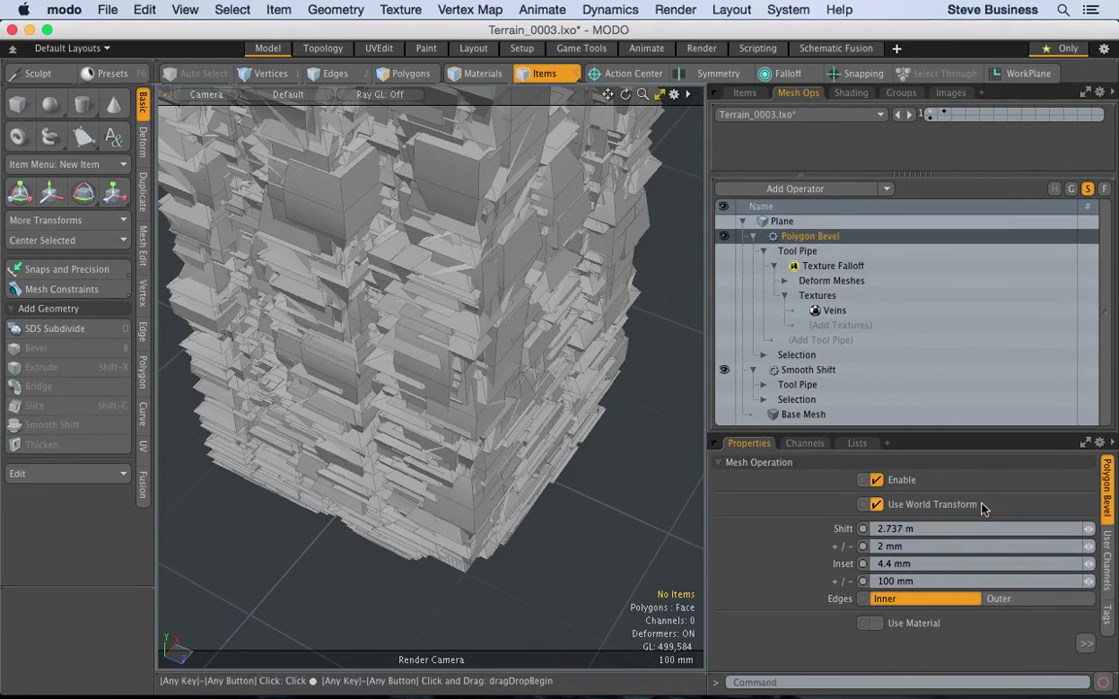
click(936, 529)
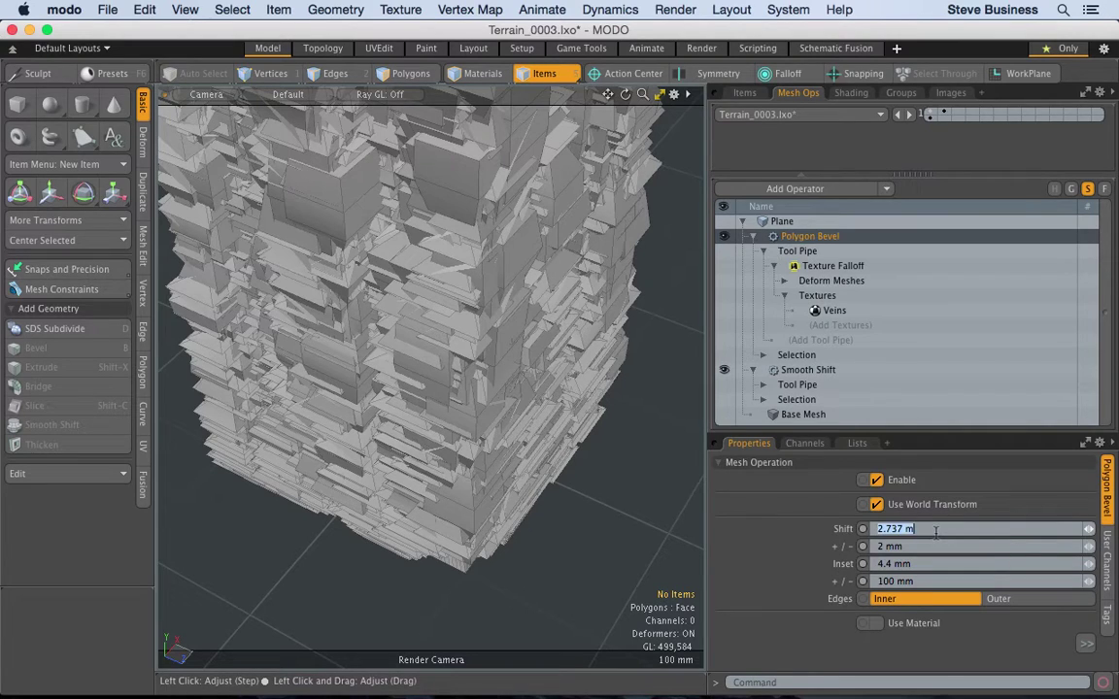
click(544, 468)
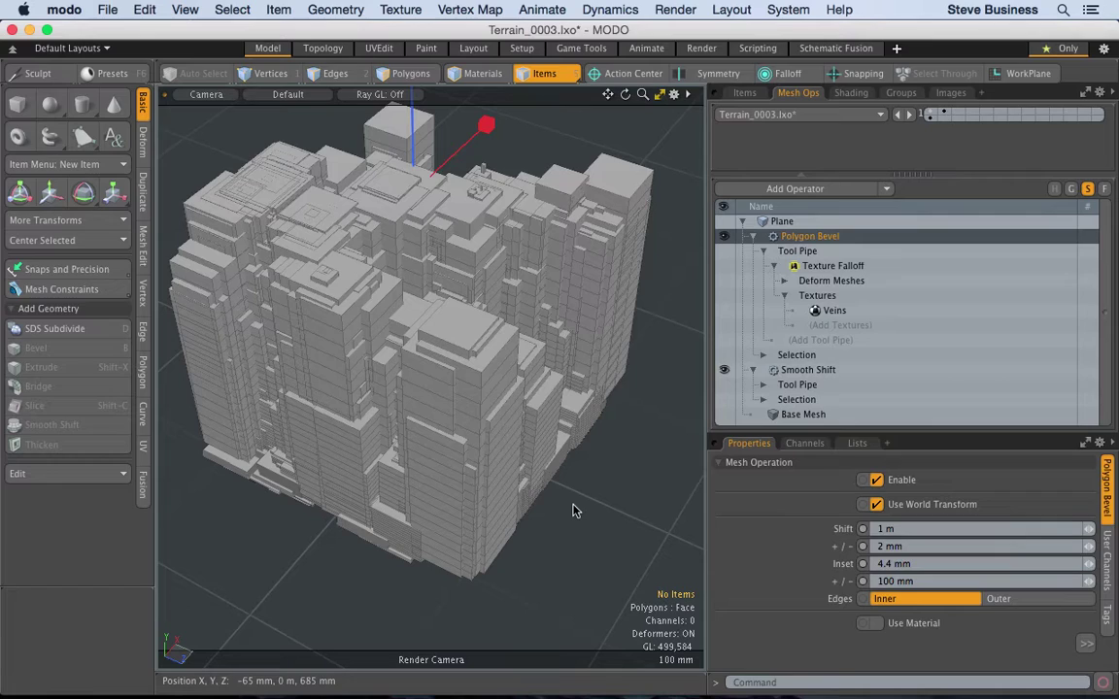
Step: Examine the stepped block terrain from several angles in the model view and up close in the Render layout's preview
key(alt)
alt+drag(586, 554, 438, 512)
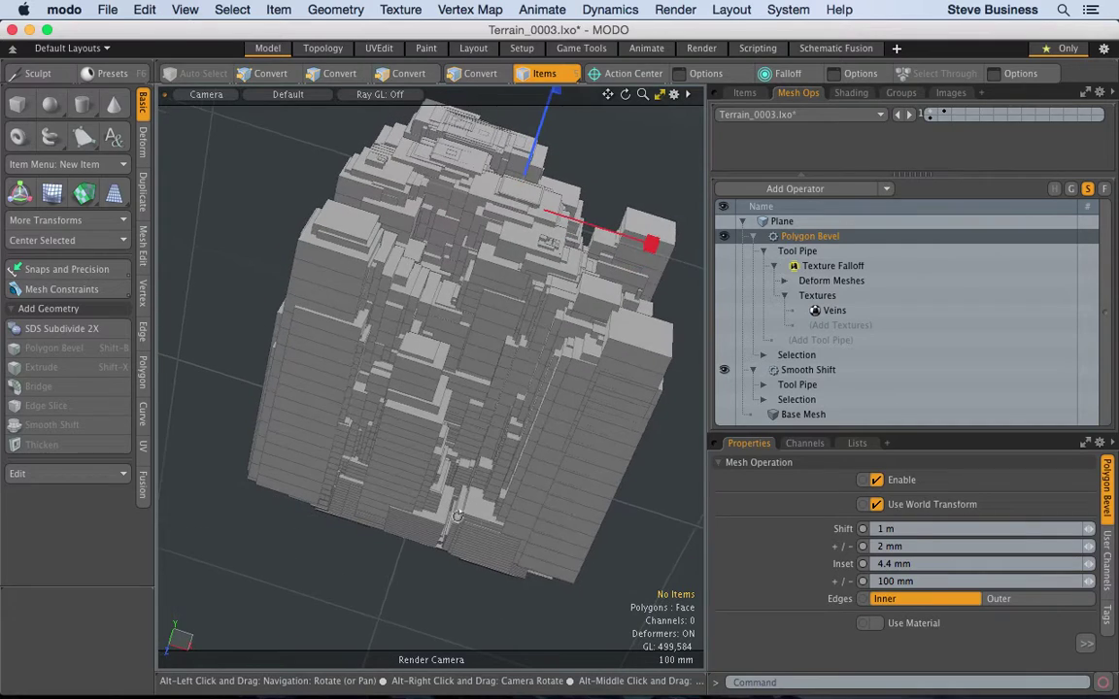
alt+drag(638, 520, 350, 530)
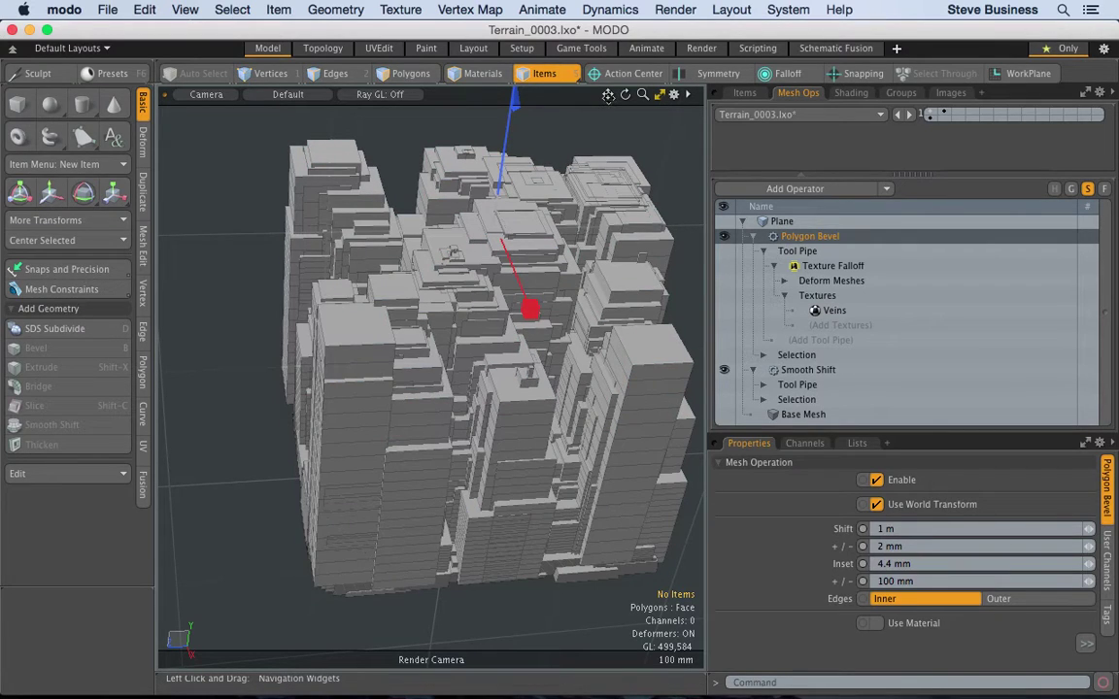
mouse_move(607, 94)
mouse_down()
mouse_move(590, 112)
mouse_move(579, 102)
mouse_move(607, 94)
mouse_up()
click(709, 51)
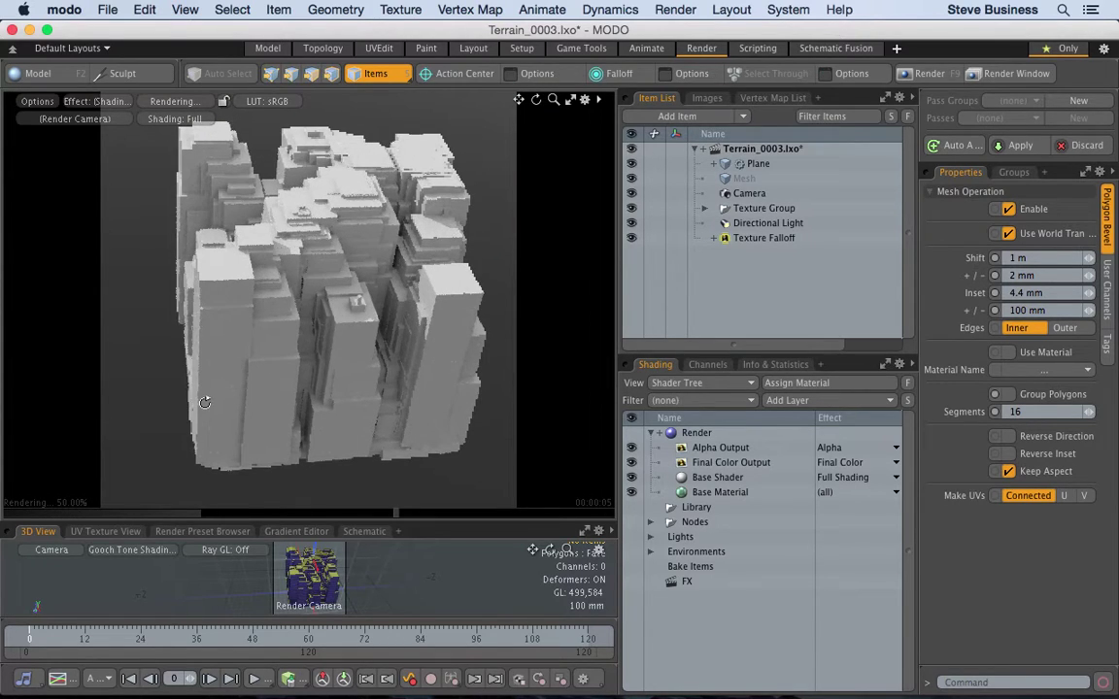
alt+drag(250, 399, 287, 369)
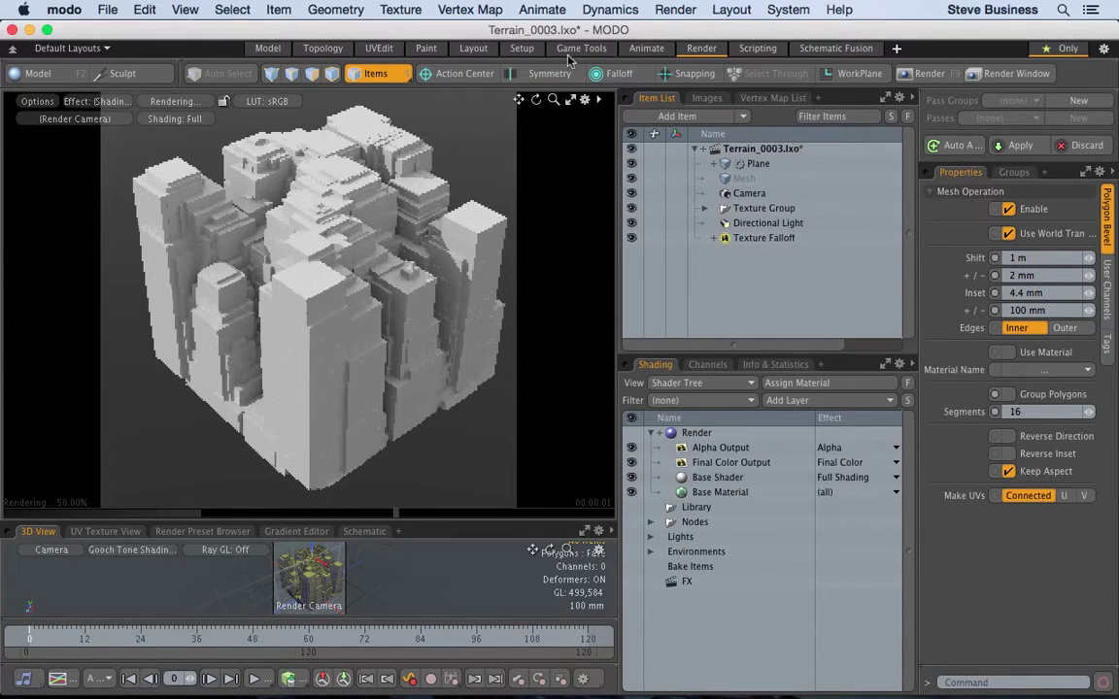
drag(521, 99, 564, 99)
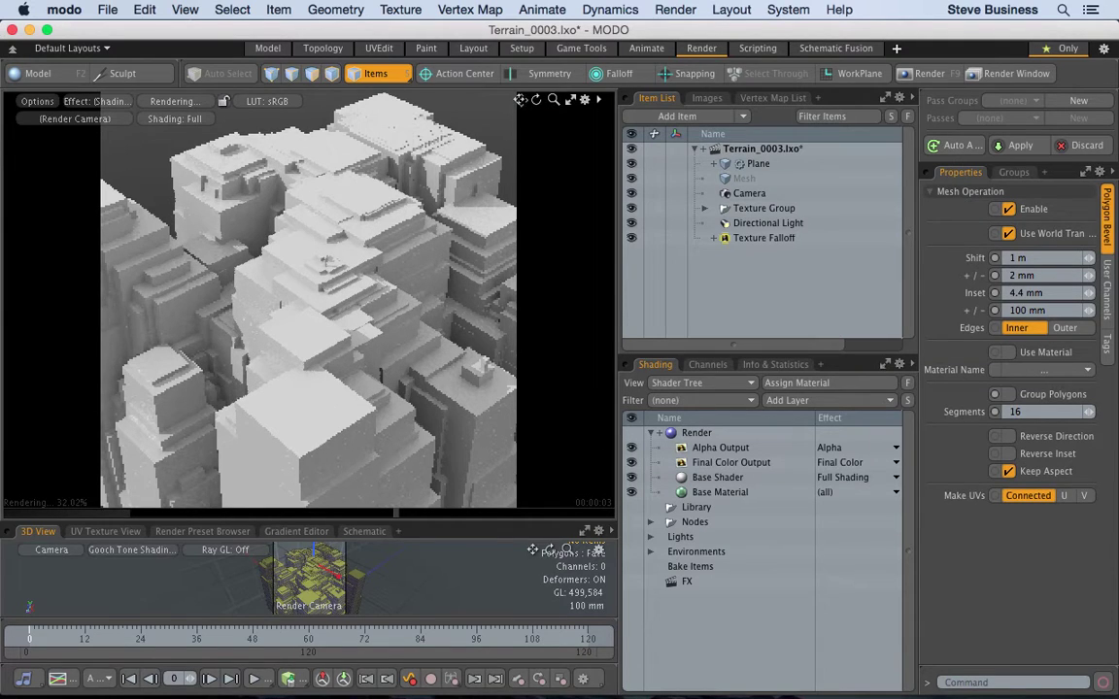
drag(521, 99, 519, 99)
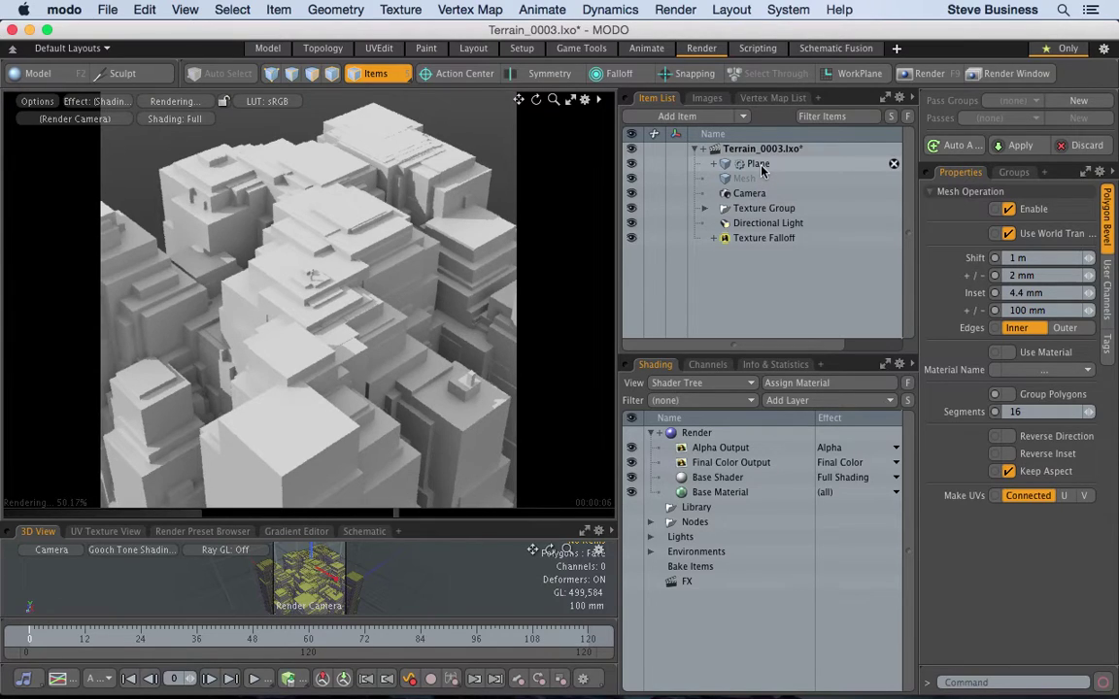
Step: Expand the Plane's mesh operations in the item list, select the Polygon Bevel and widen the area showing its properties
click(717, 167)
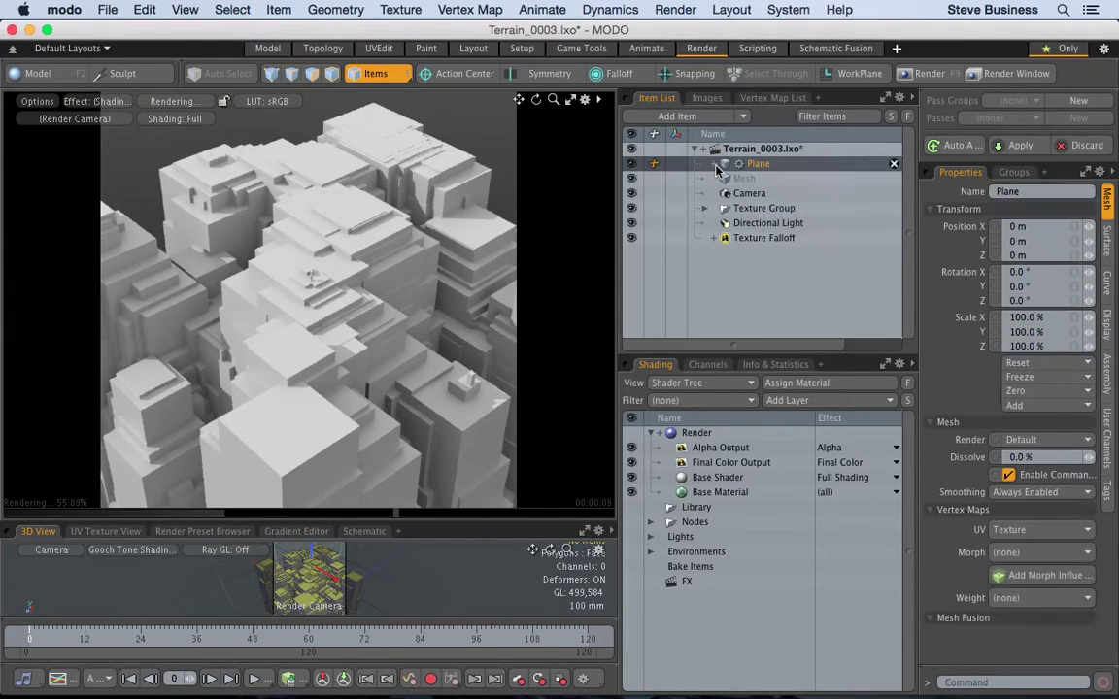
click(715, 164)
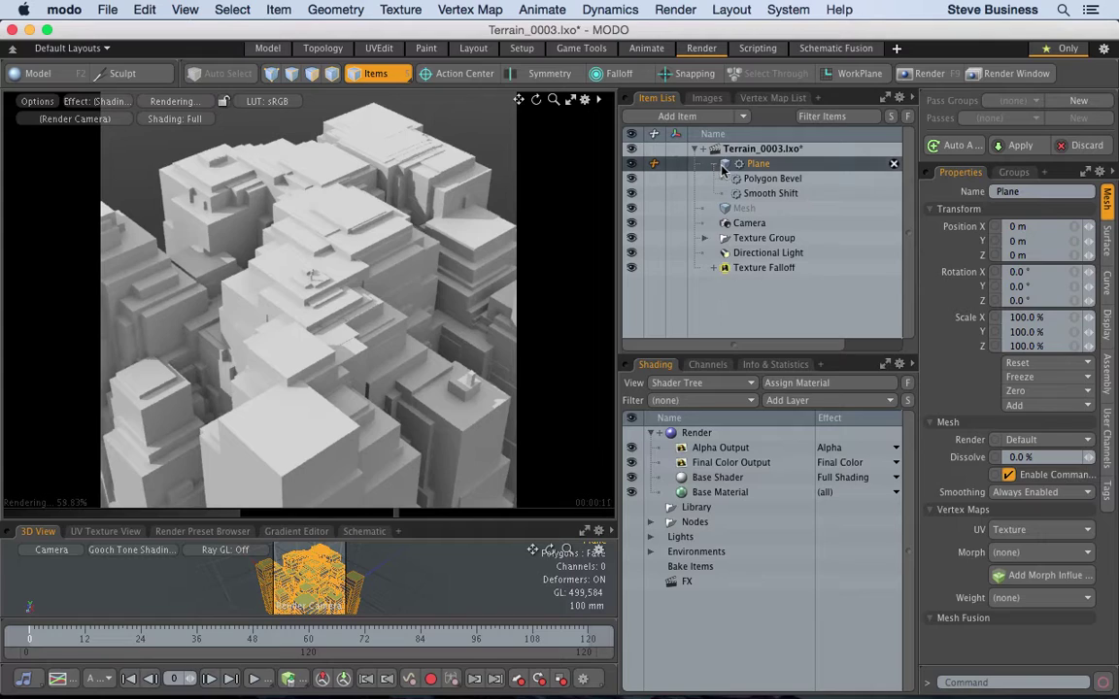
click(774, 179)
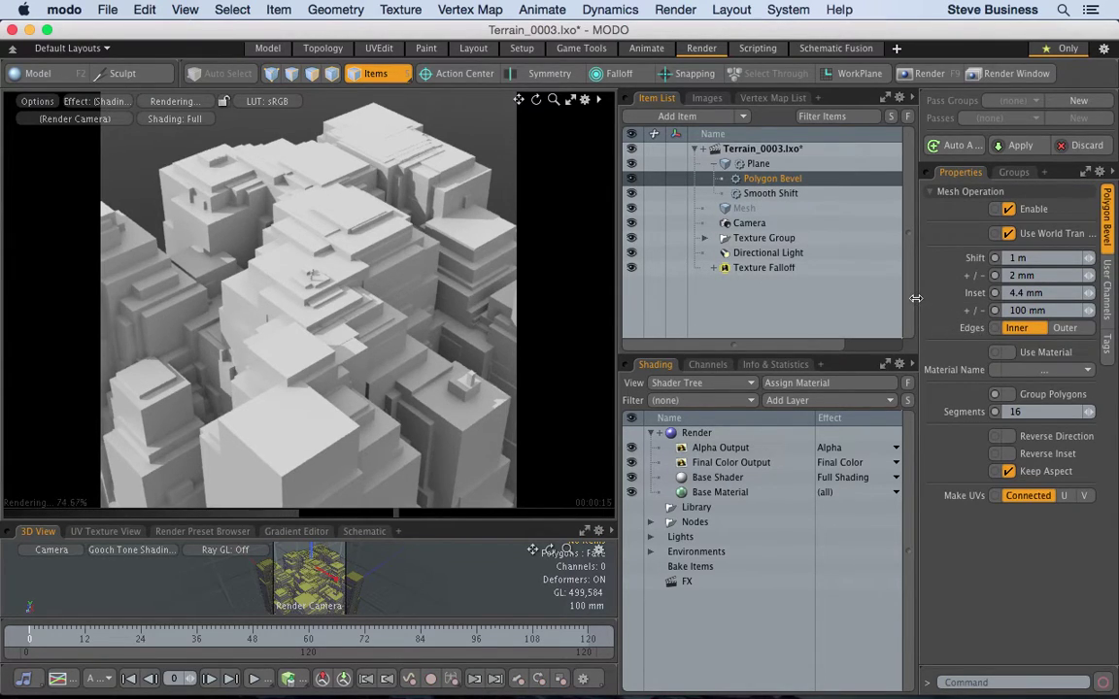
drag(915, 298, 844, 298)
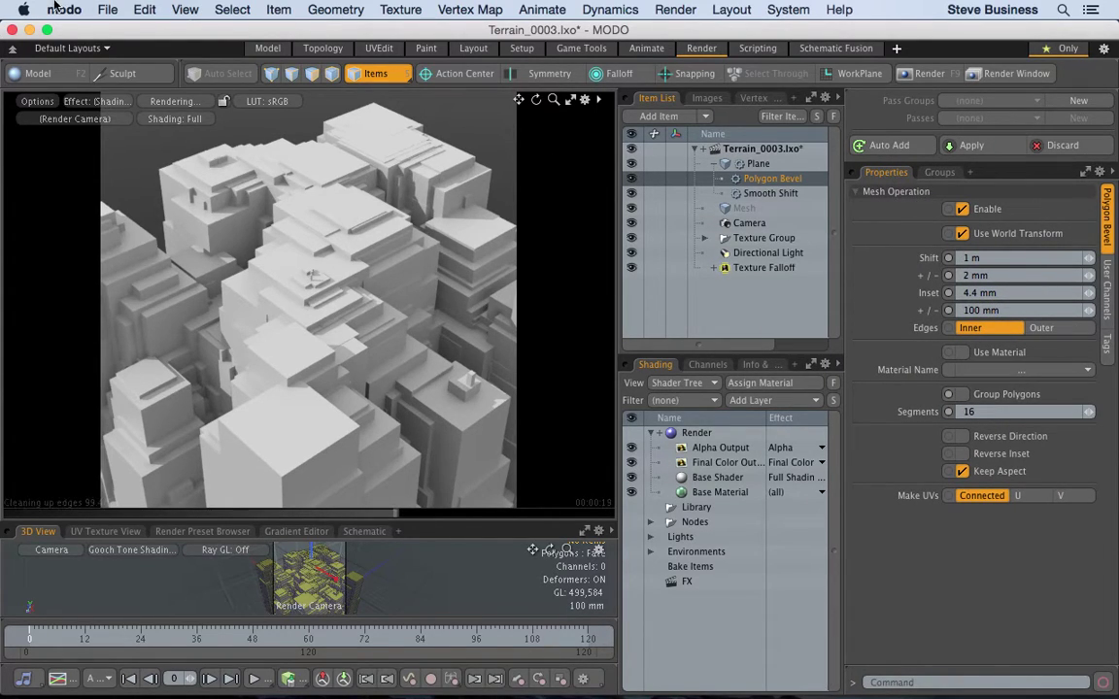
Step: Save the terrain scene as a new incremental version
click(108, 8)
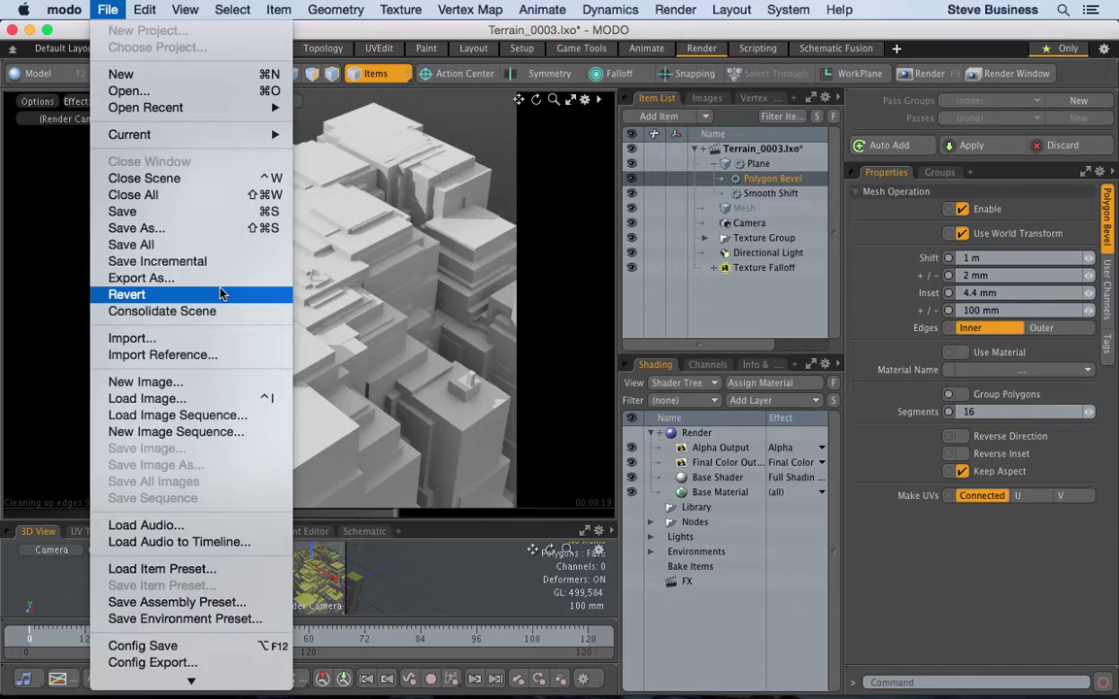
click(199, 257)
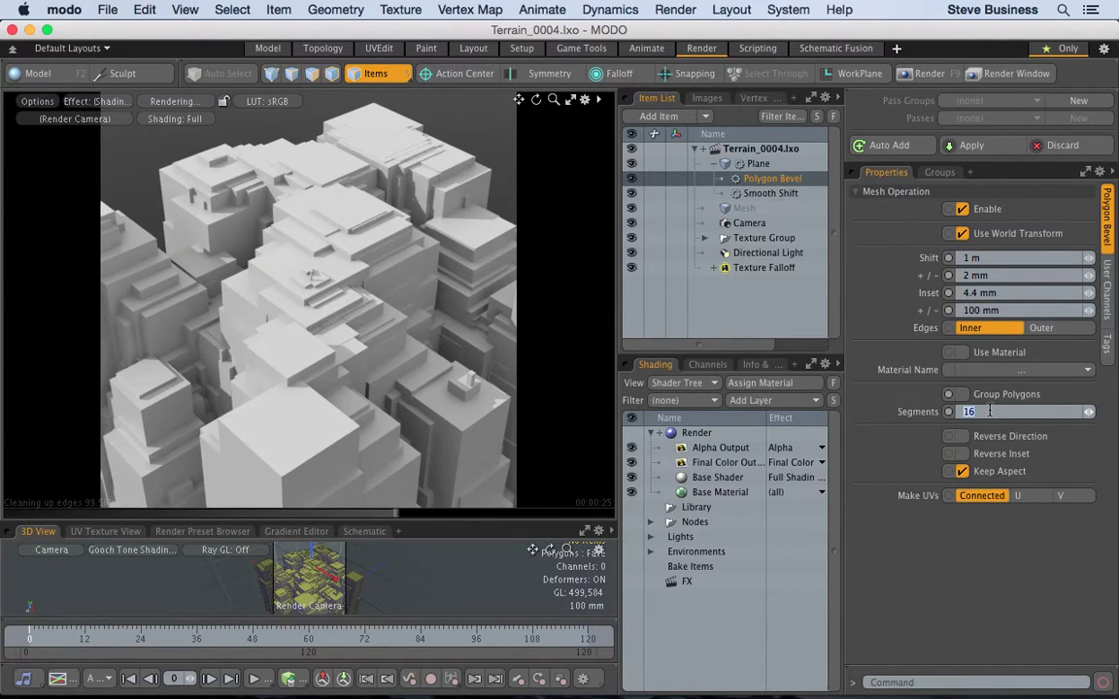
Step: Set the Polygon Bevel's segments to 1 and its inset +/- to 10 mm
key(Return)
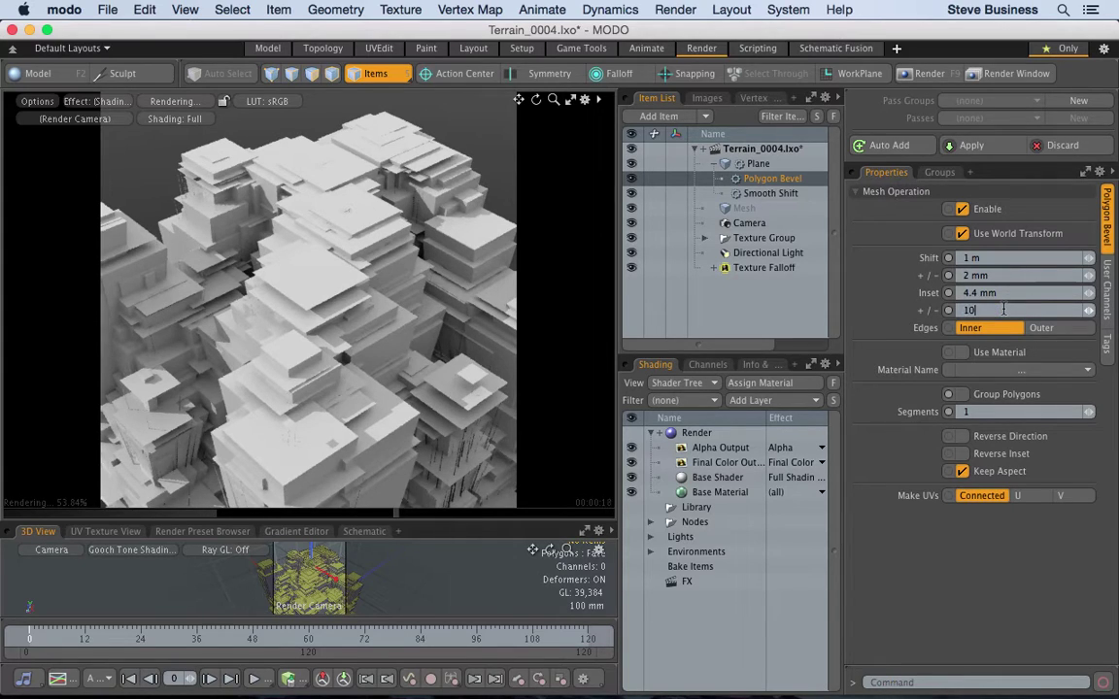
key(Return)
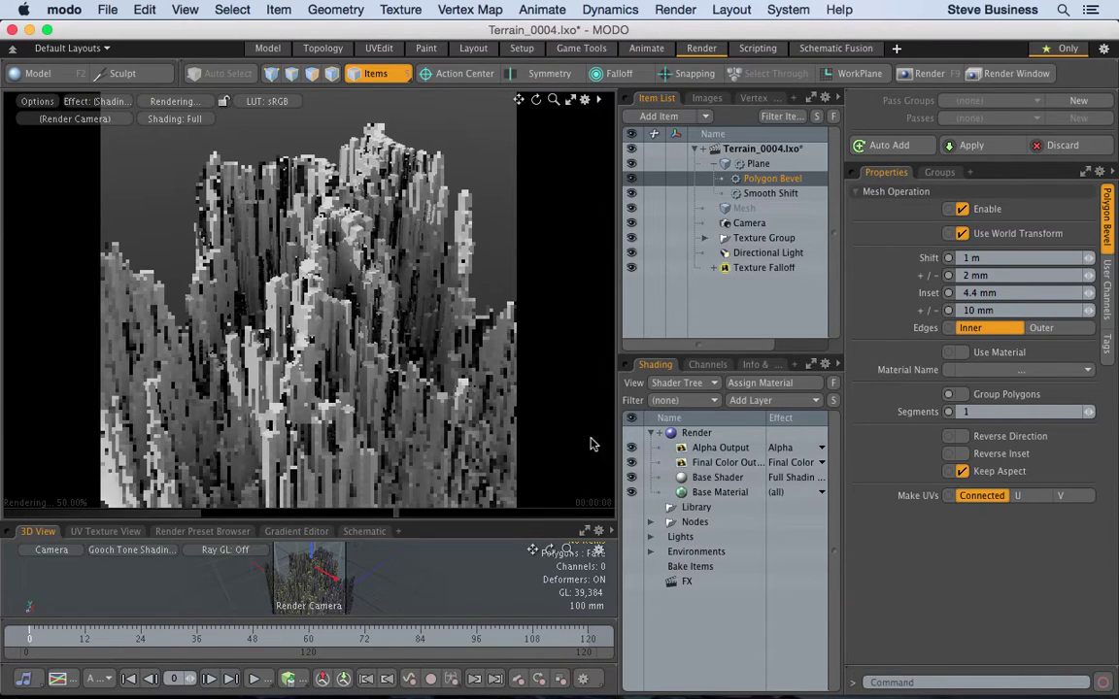
Step: Try a shift of 3 mm on the Polygon Bevel and return it to 1 m
click(723, 493)
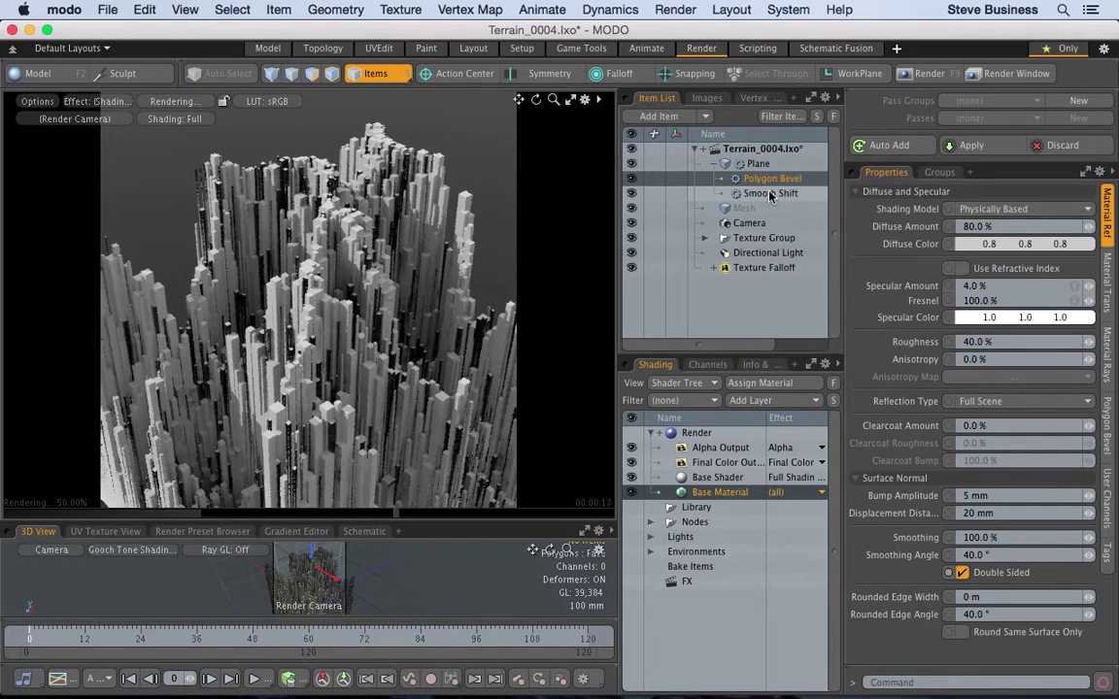
click(758, 165)
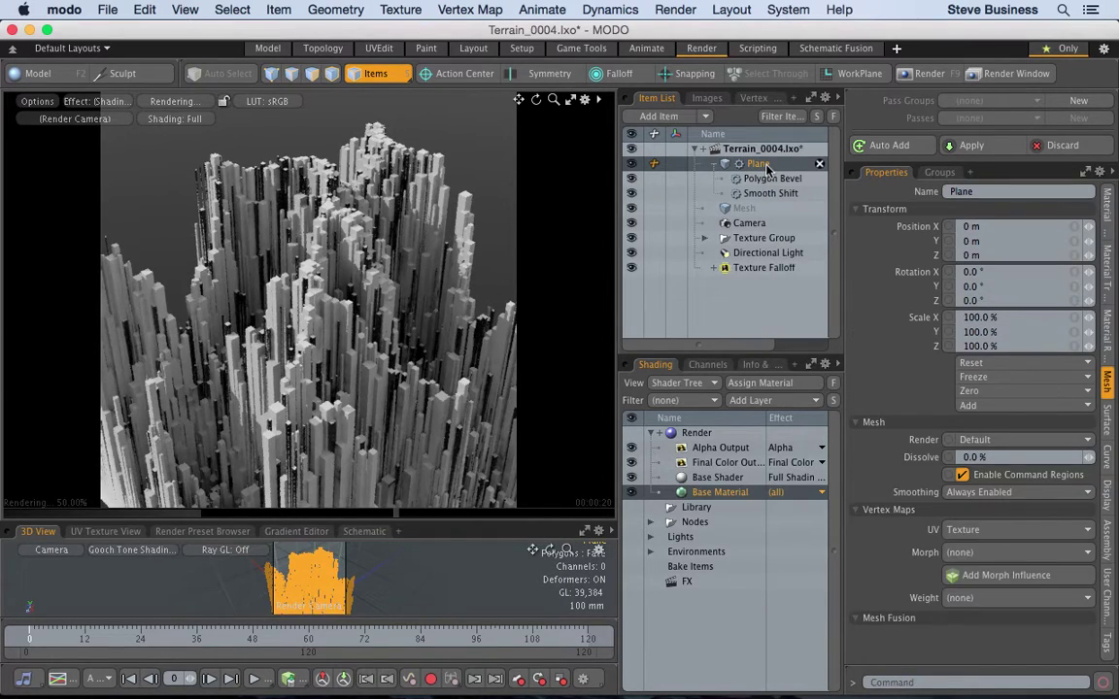
click(772, 179)
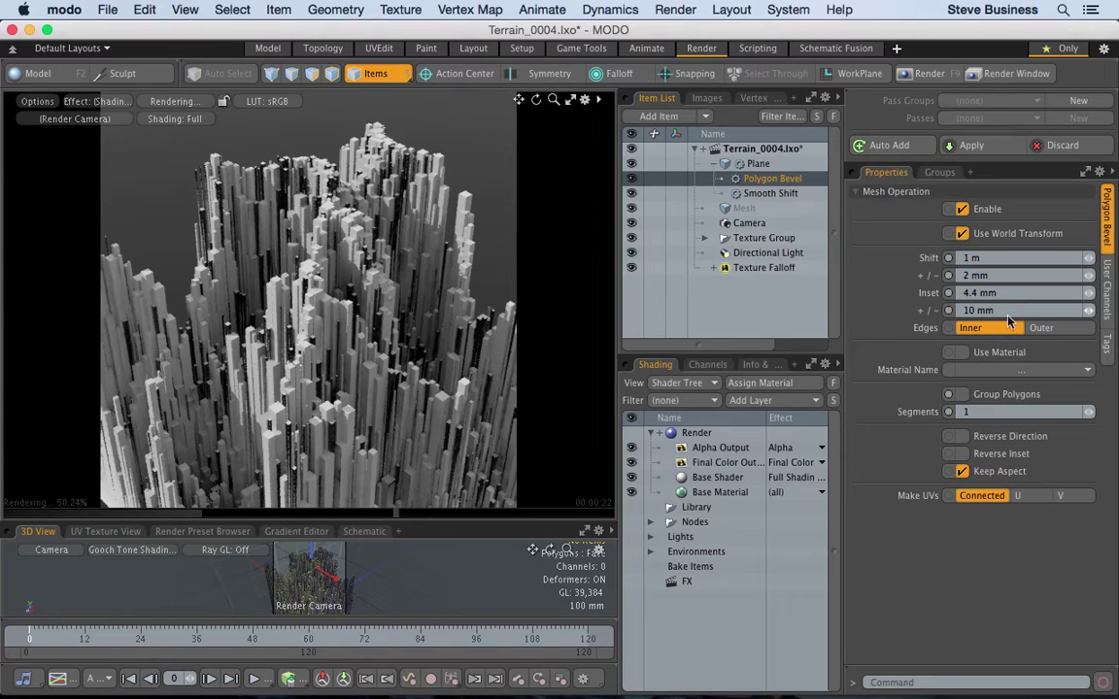
click(997, 258)
text(3mm)
key(Return)
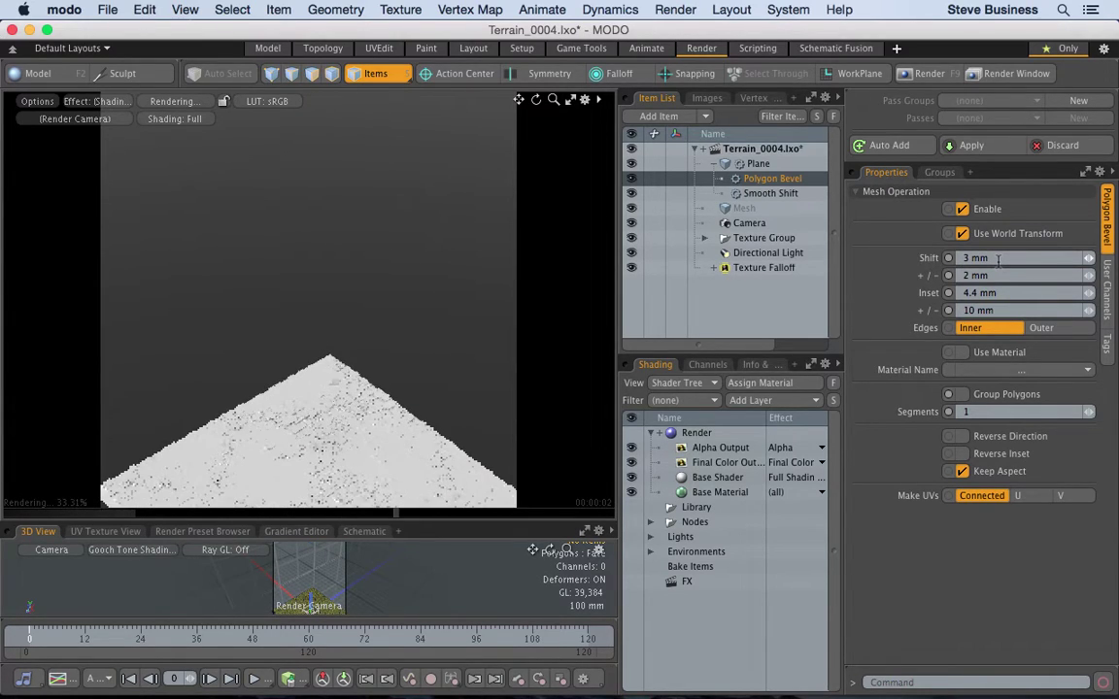
click(998, 259)
text(1m)
key(Return)
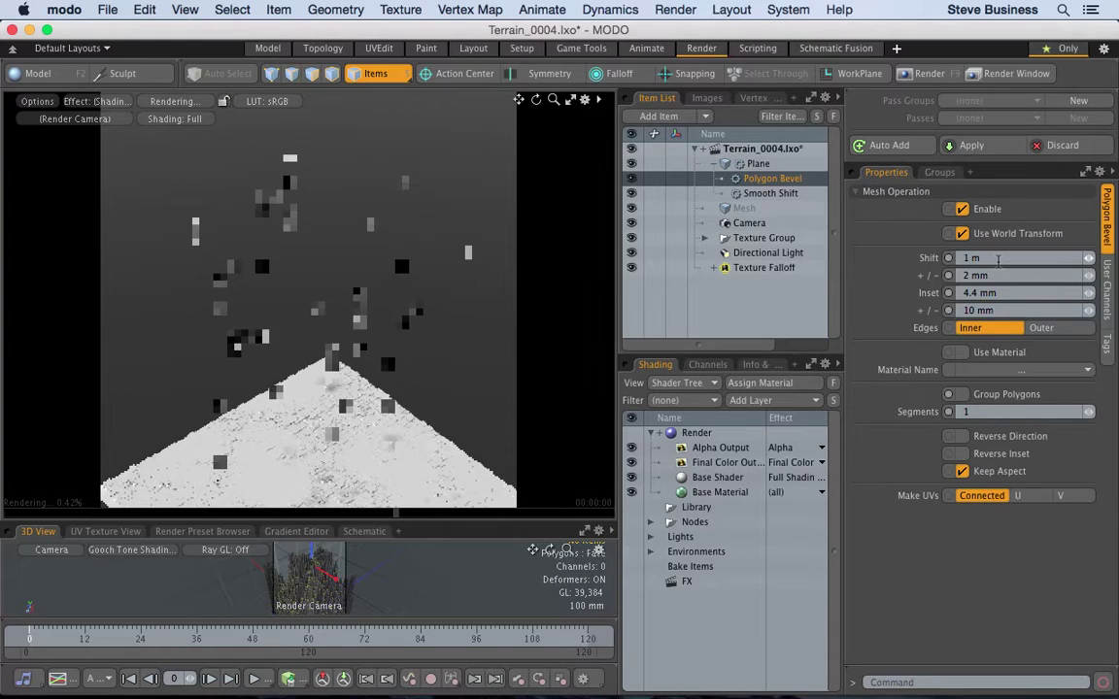
Step: Set the Polygon Bevel's shift to 100 mm
click(997, 258)
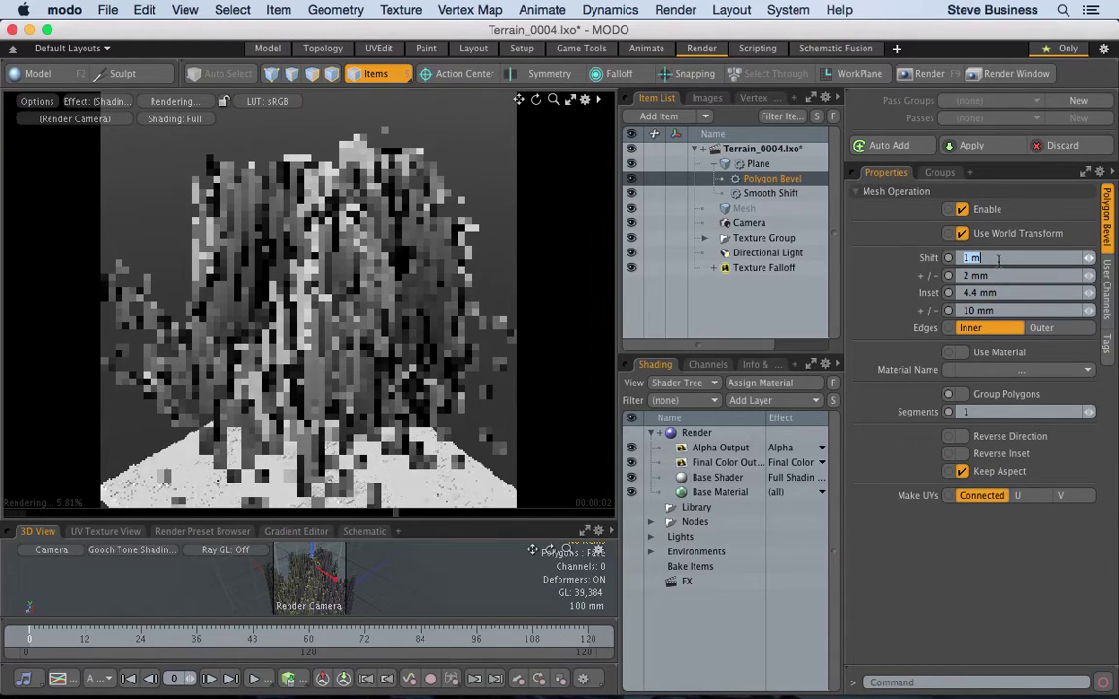
text(100mm)
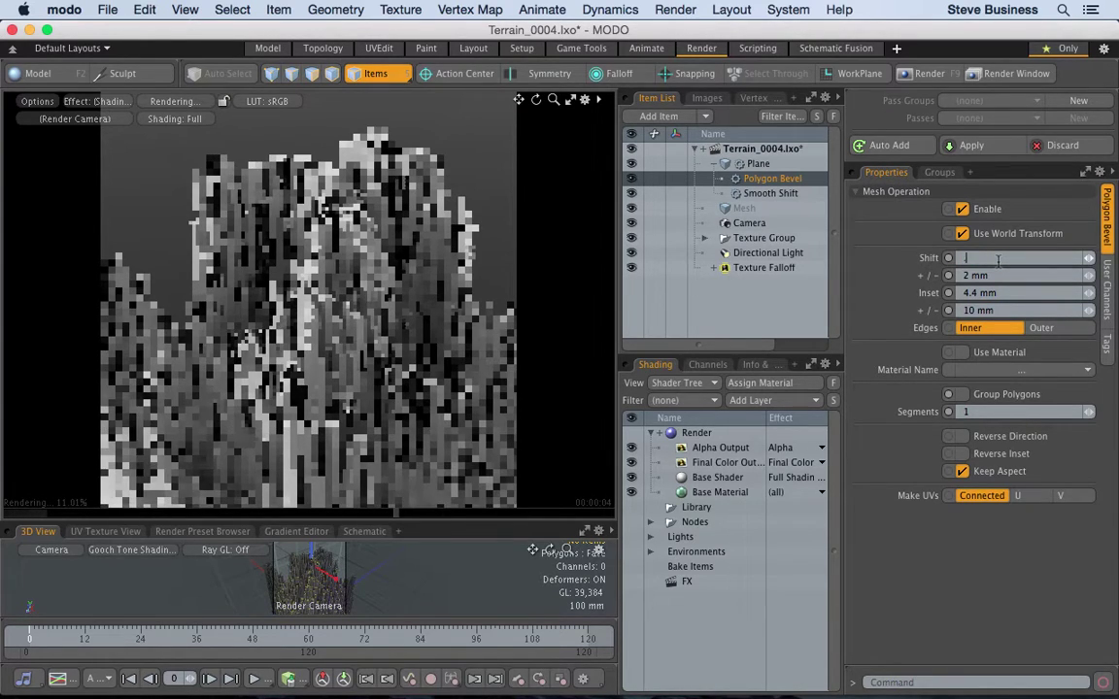
key(Return)
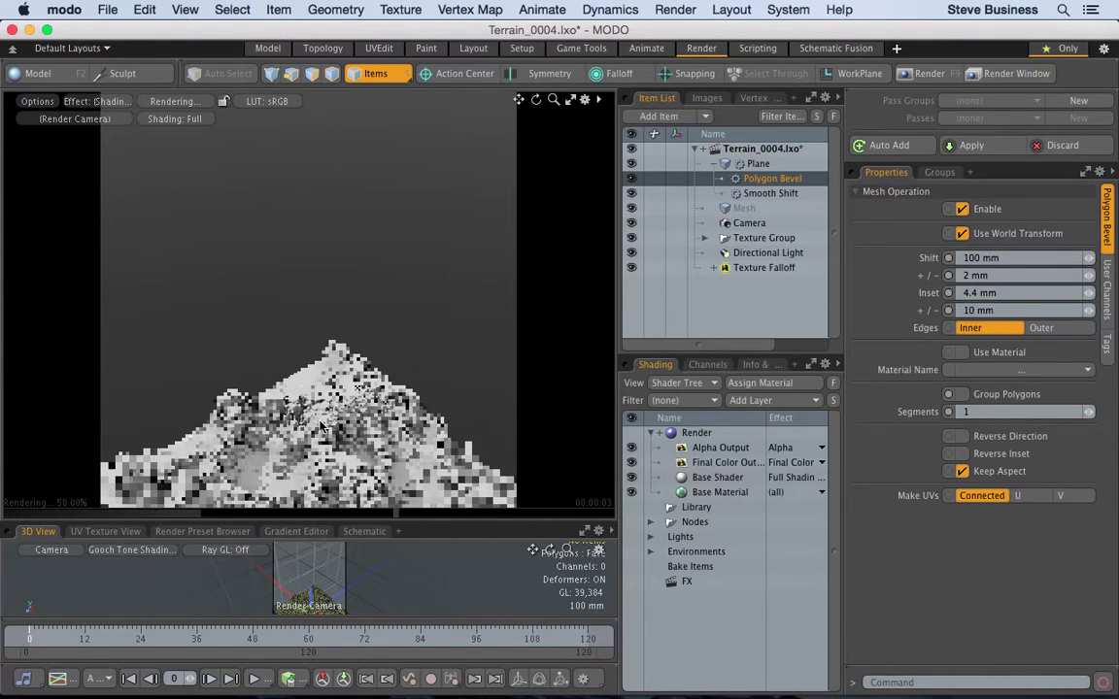
Step: Select the Plane mesh and examine the low block terrain in the render preview, both as a whole and close up
click(665, 164)
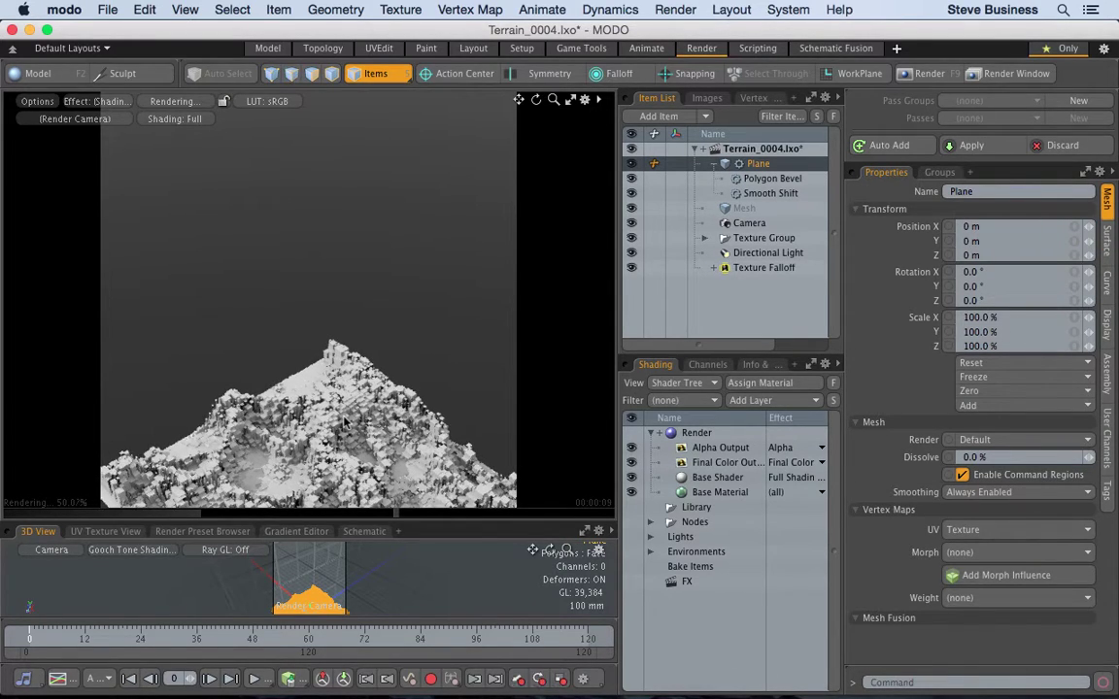
alt+drag(344, 420, 524, 150)
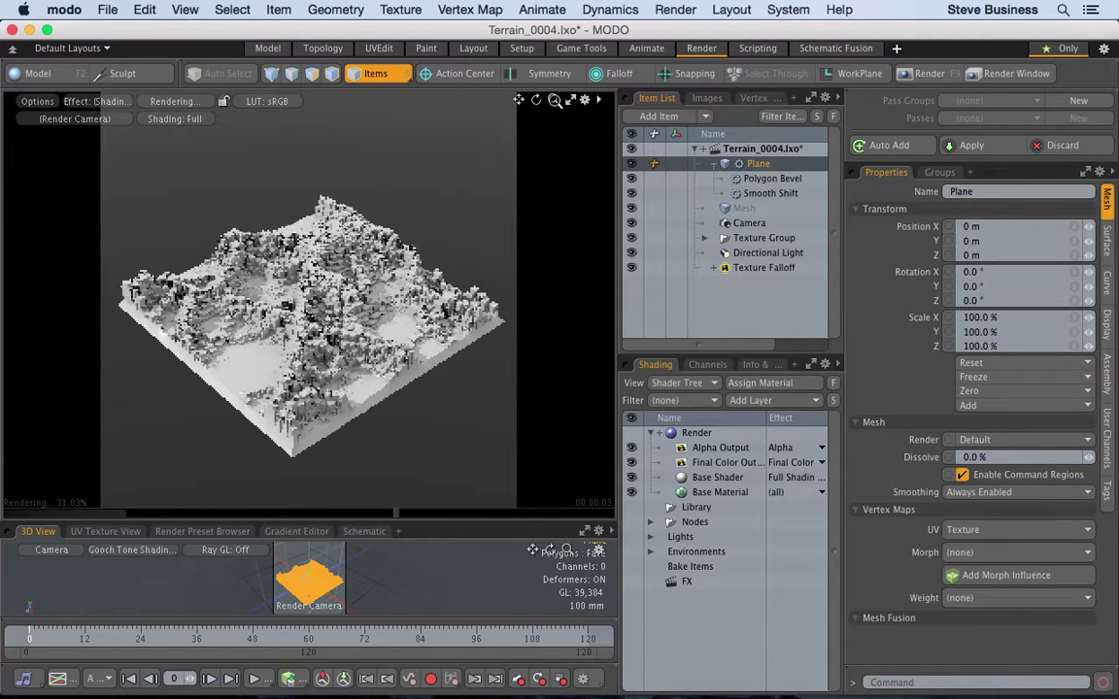
mouse_move(553, 99)
mouse_down()
mouse_move(582, 101)
mouse_move(554, 101)
mouse_up()
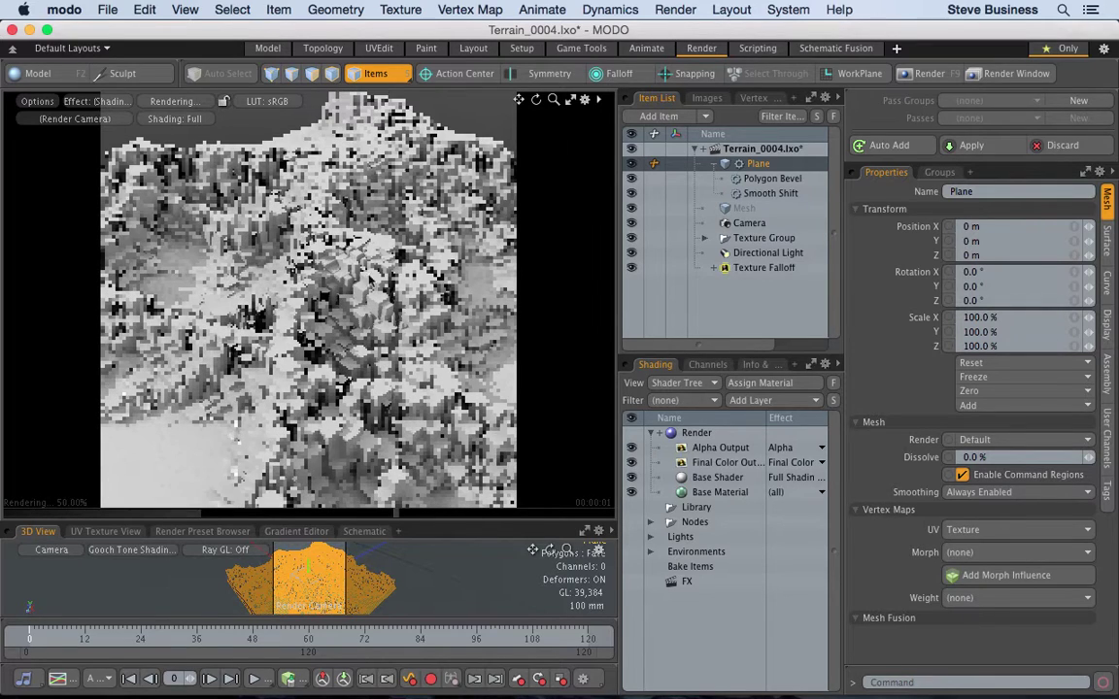
alt+drag(318, 254, 342, 307)
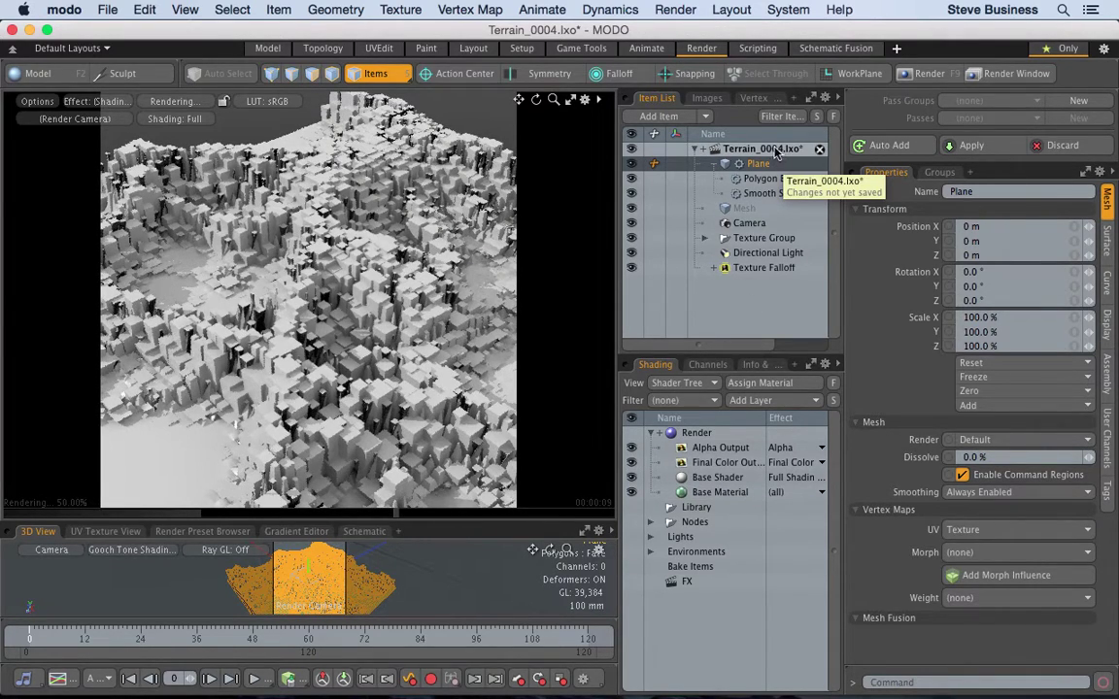
Step: Switch to the Model layout to show the Plane's mesh operations
click(322, 49)
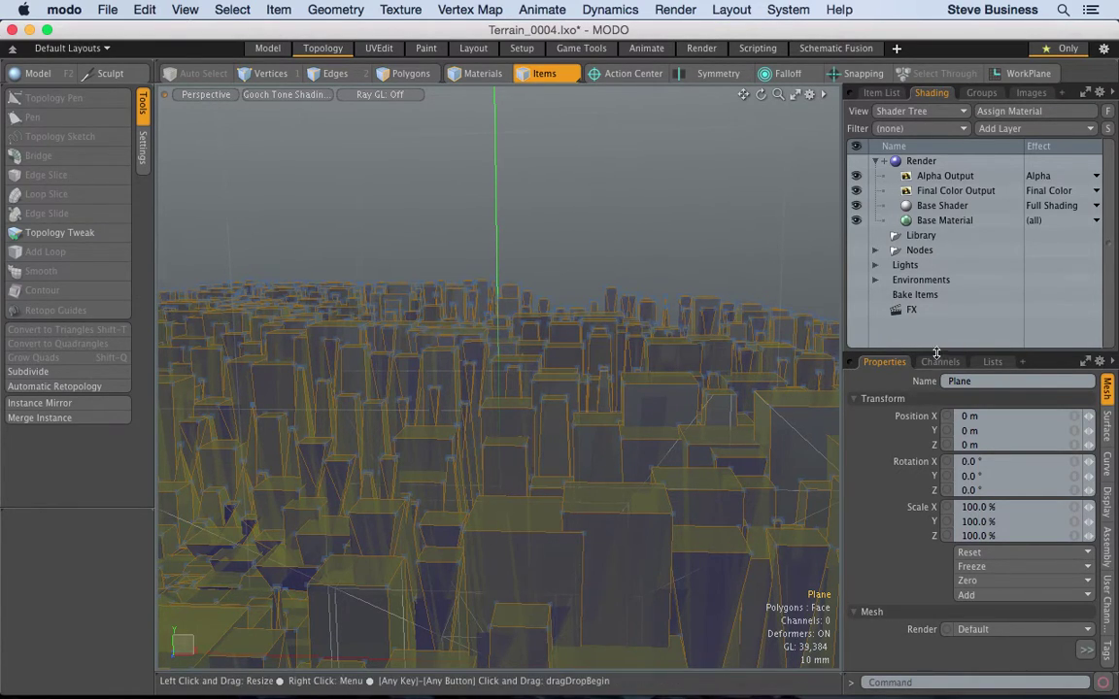
click(267, 49)
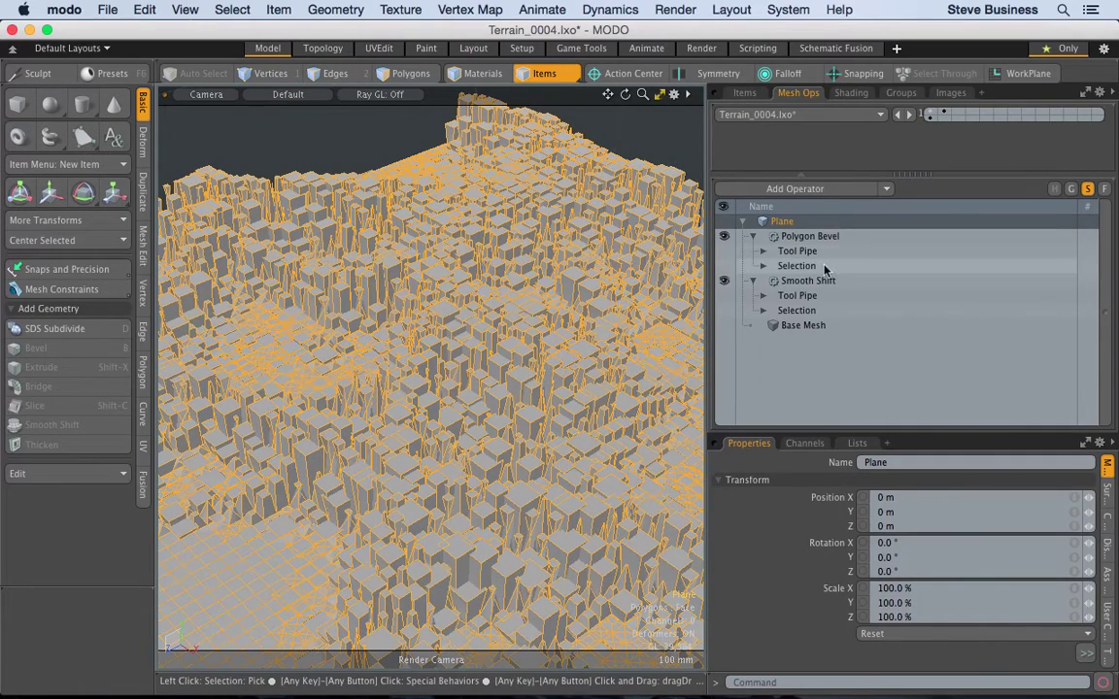
Step: Add a Subdivide mesh operation on top of the Plane's Polygon Bevel
click(886, 189)
mouse_move(889, 212)
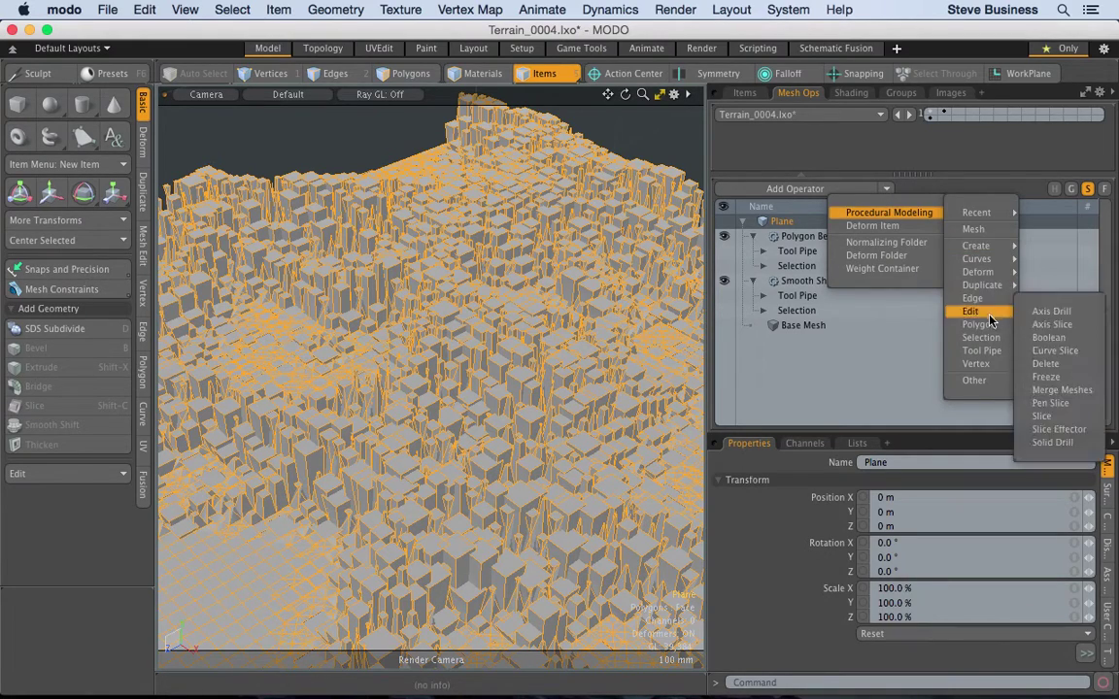
mouse_move(983, 338)
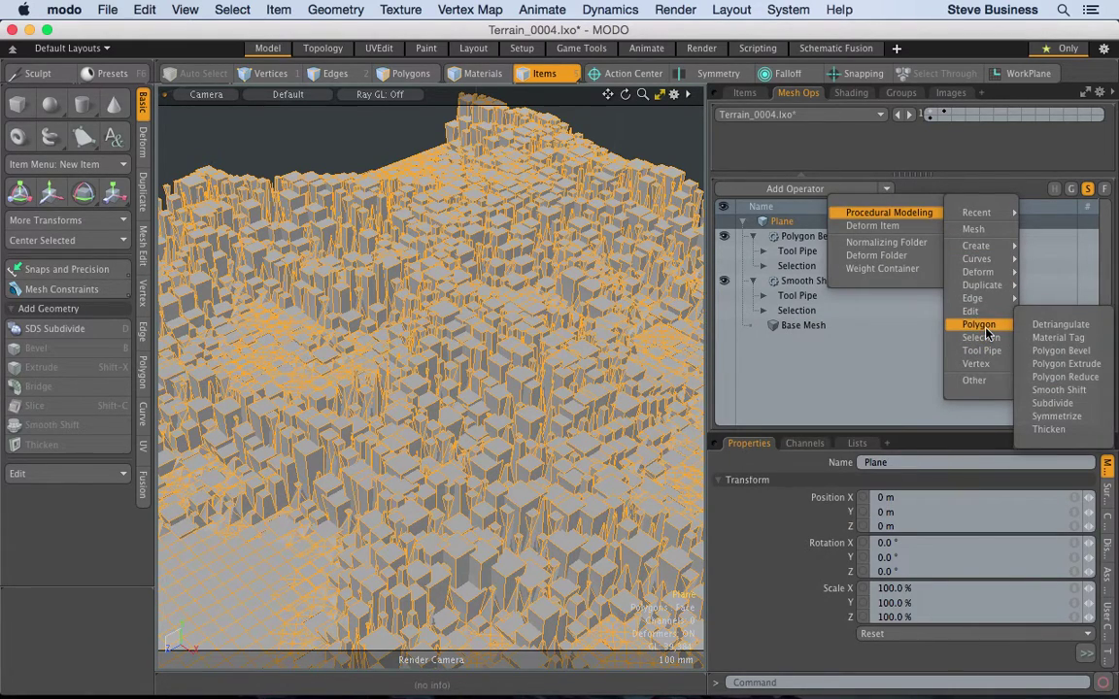
click(1047, 404)
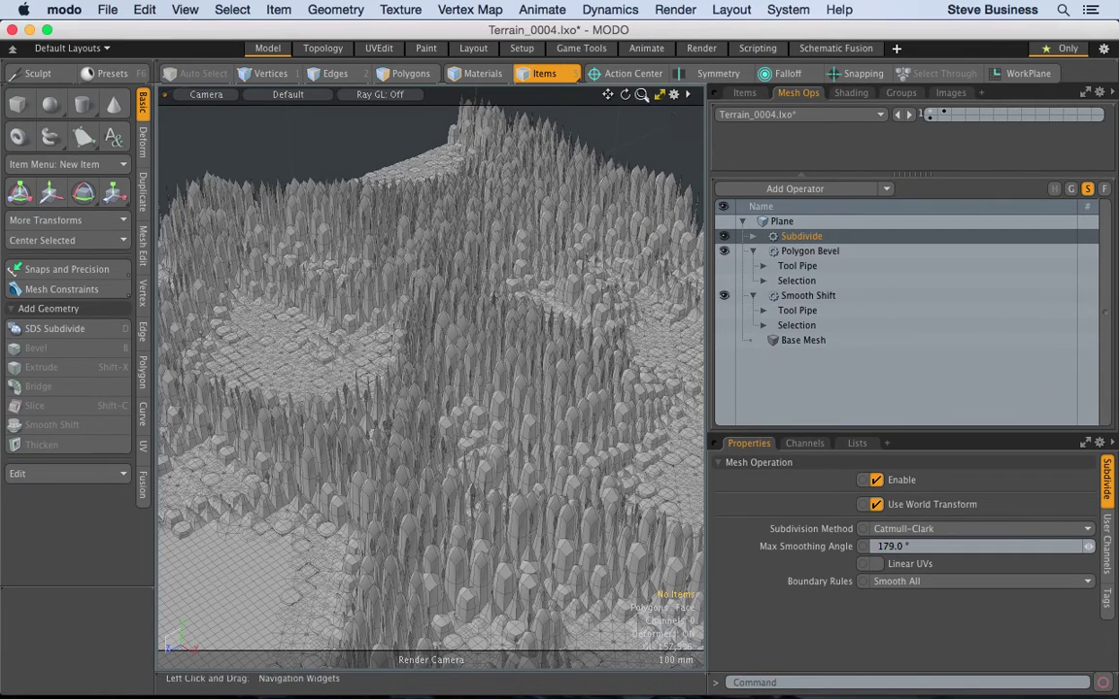
drag(641, 94, 456, 86)
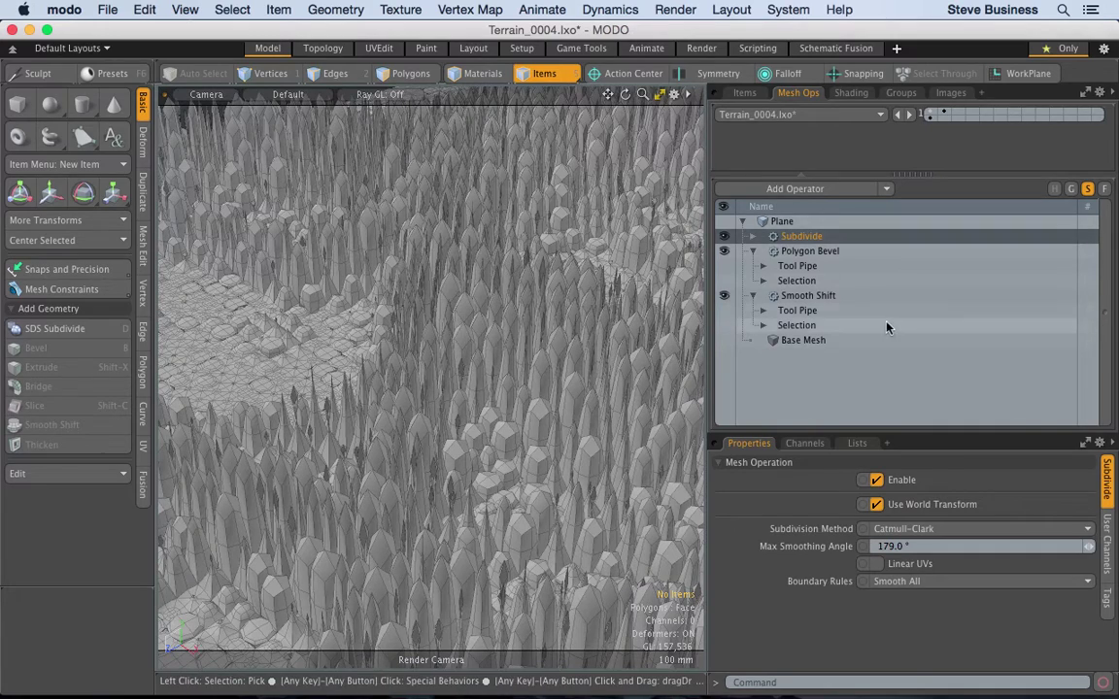
Step: Try the SDS Subdivide method on the Subdivide operation, switch it to Faceted and inspect the blocks close up
click(917, 581)
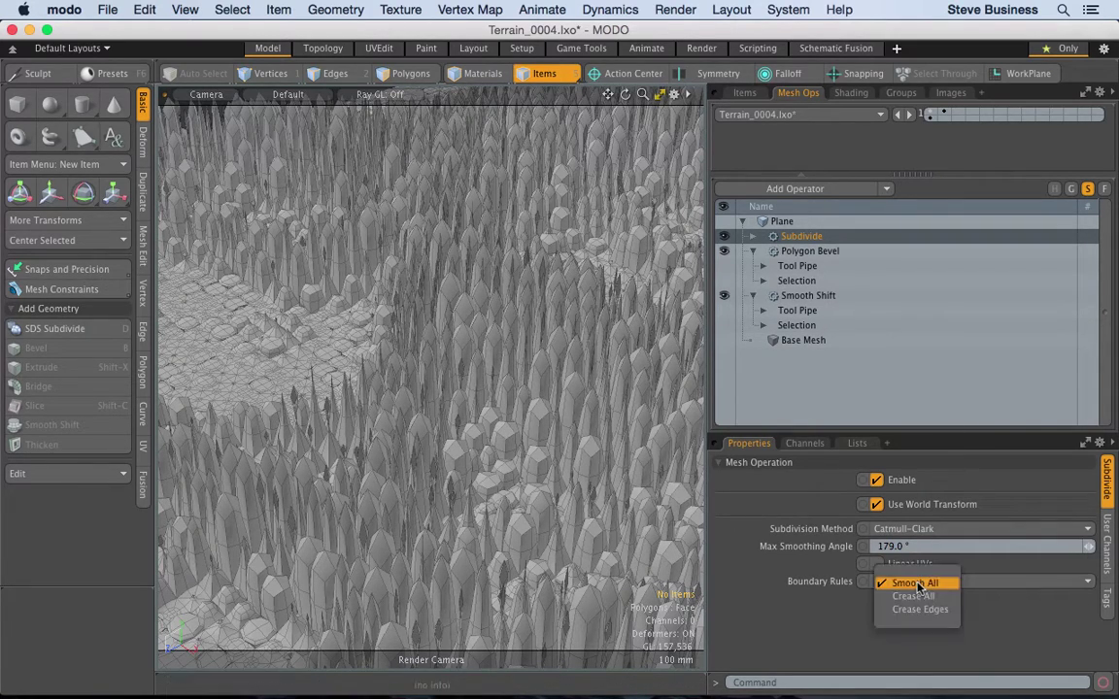
click(827, 483)
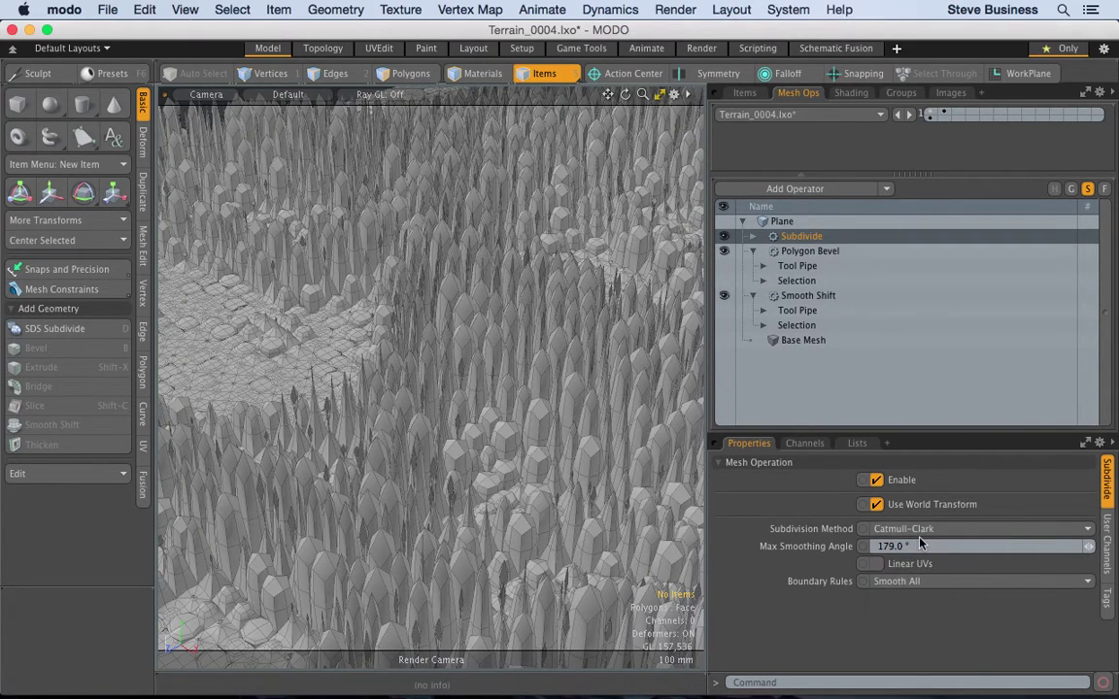
click(920, 532)
click(916, 522)
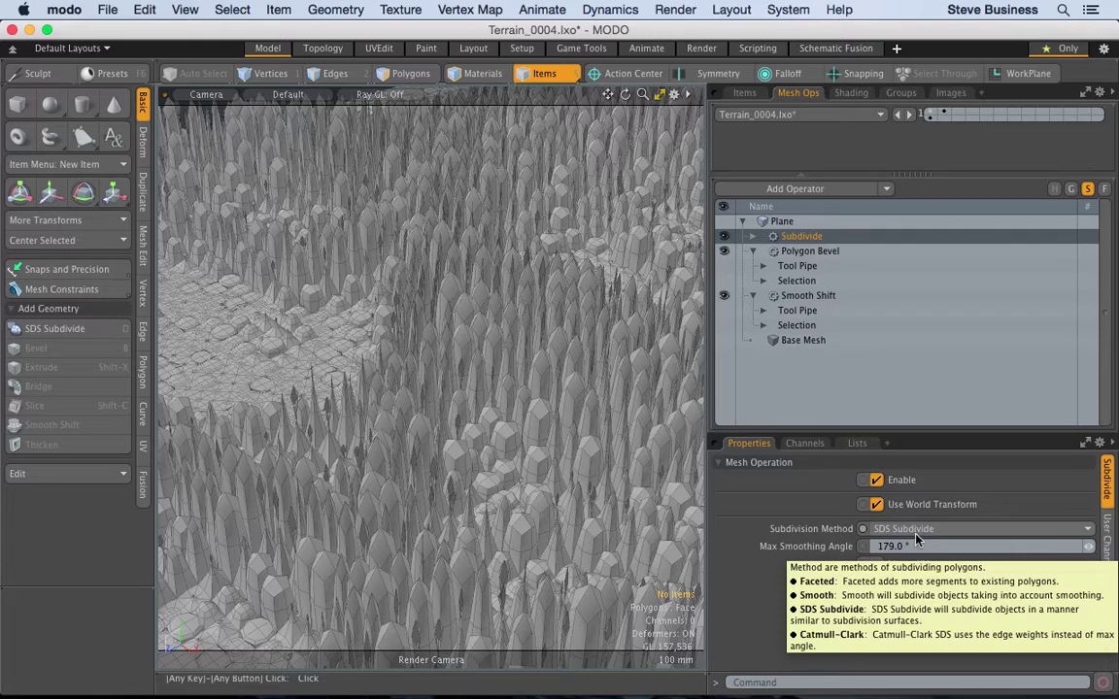
click(918, 530)
key(Escape)
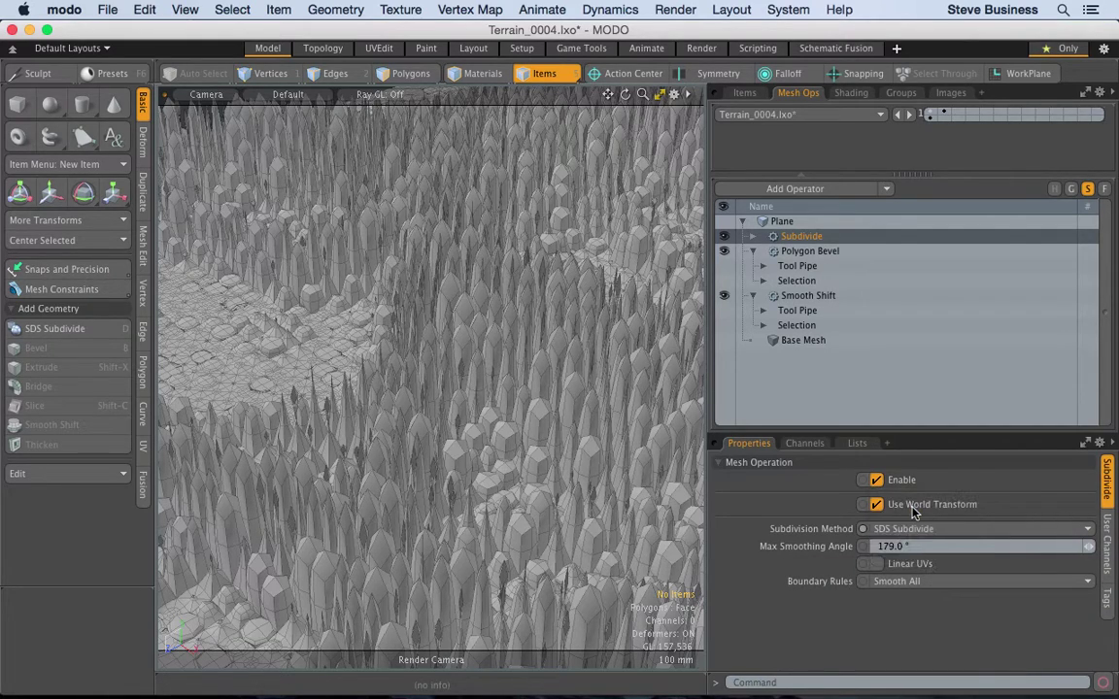
click(913, 512)
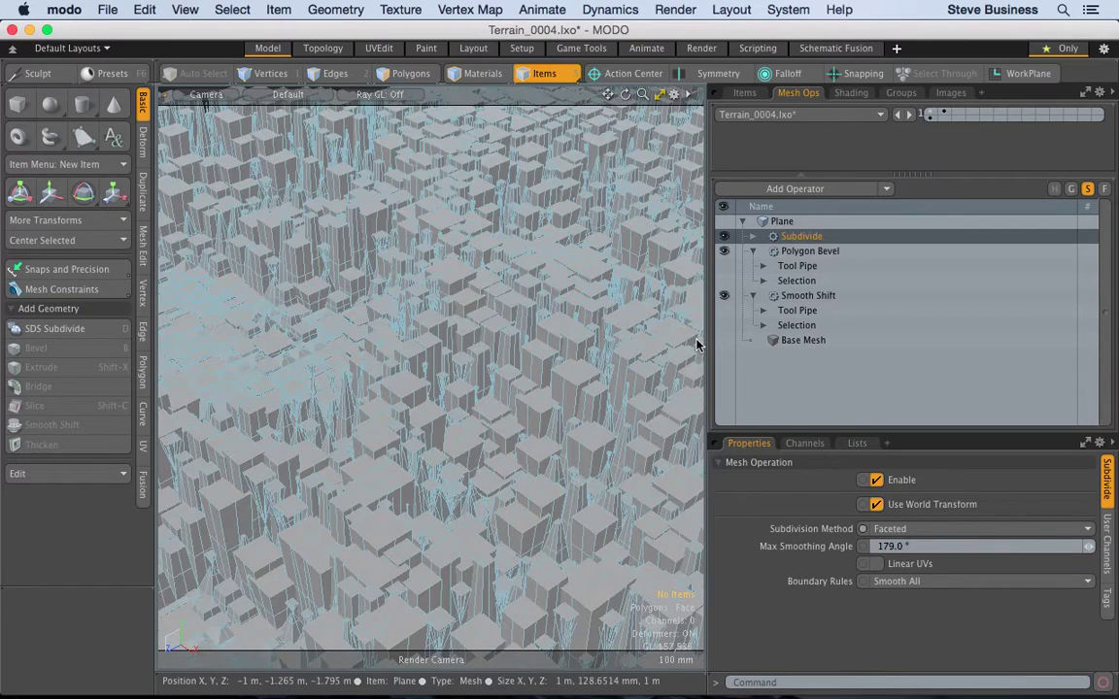
drag(642, 95, 608, 94)
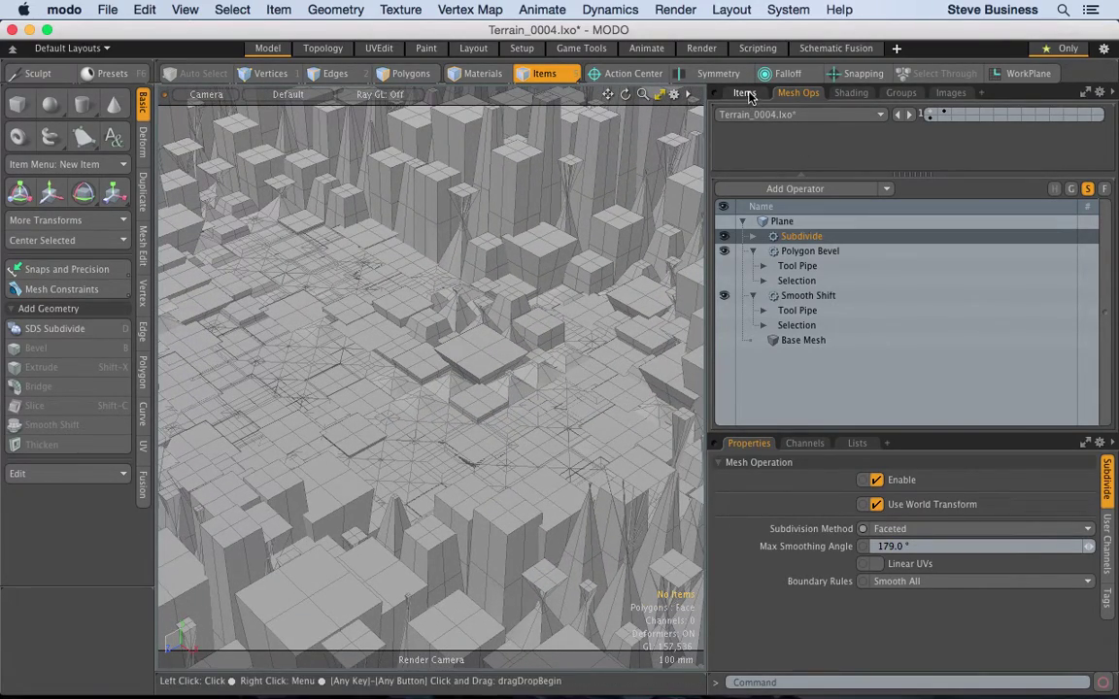
Step: Set the Polygon Bevel's shift to 10 mm and its inset to 2 mm
click(808, 253)
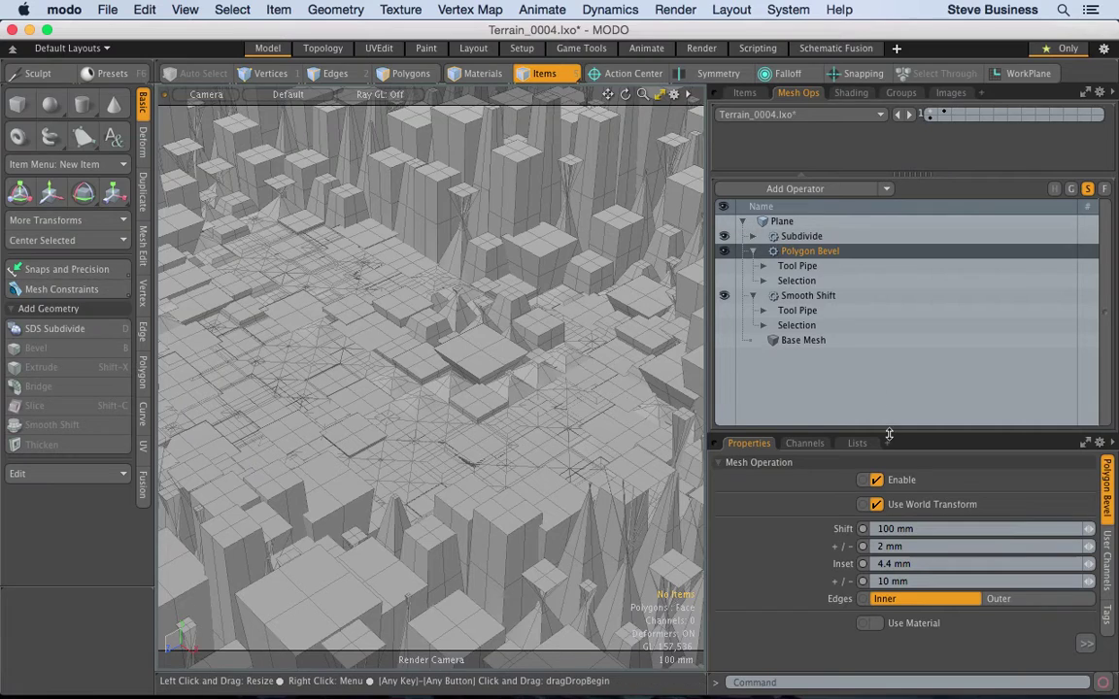
drag(889, 435, 889, 281)
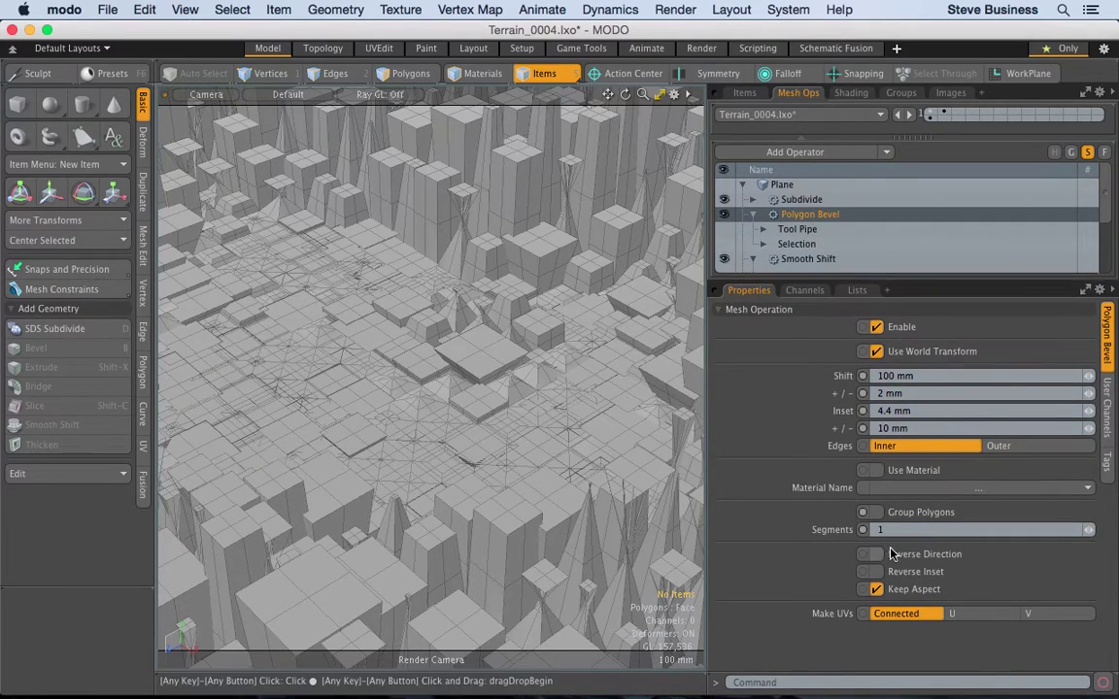
click(922, 376)
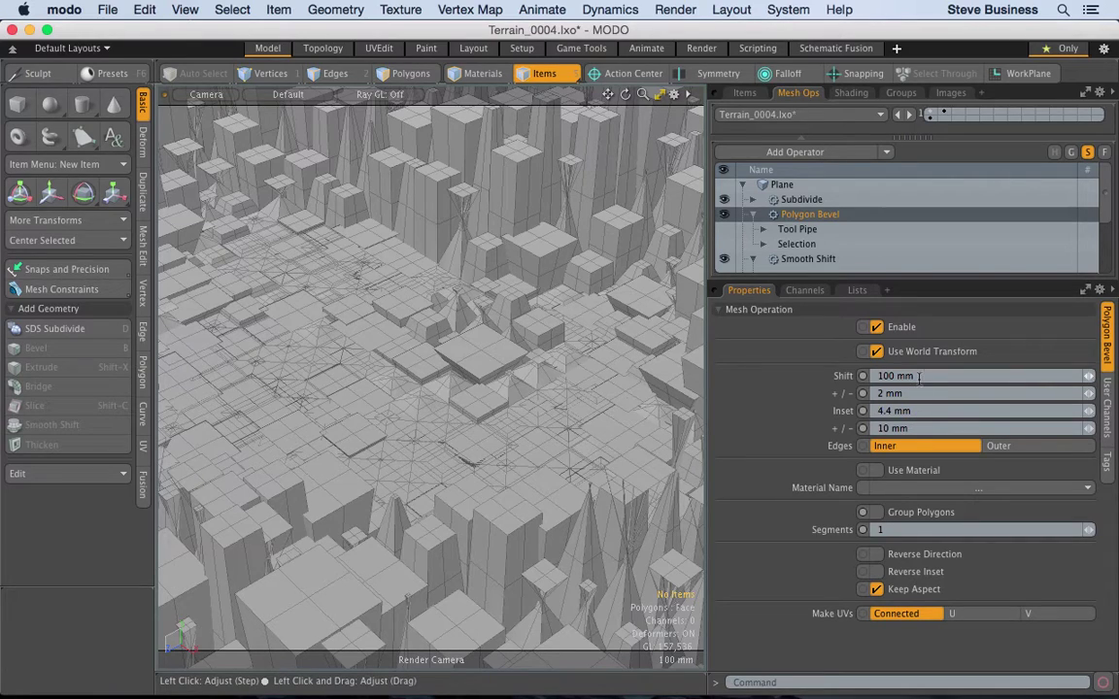
text(10mm)
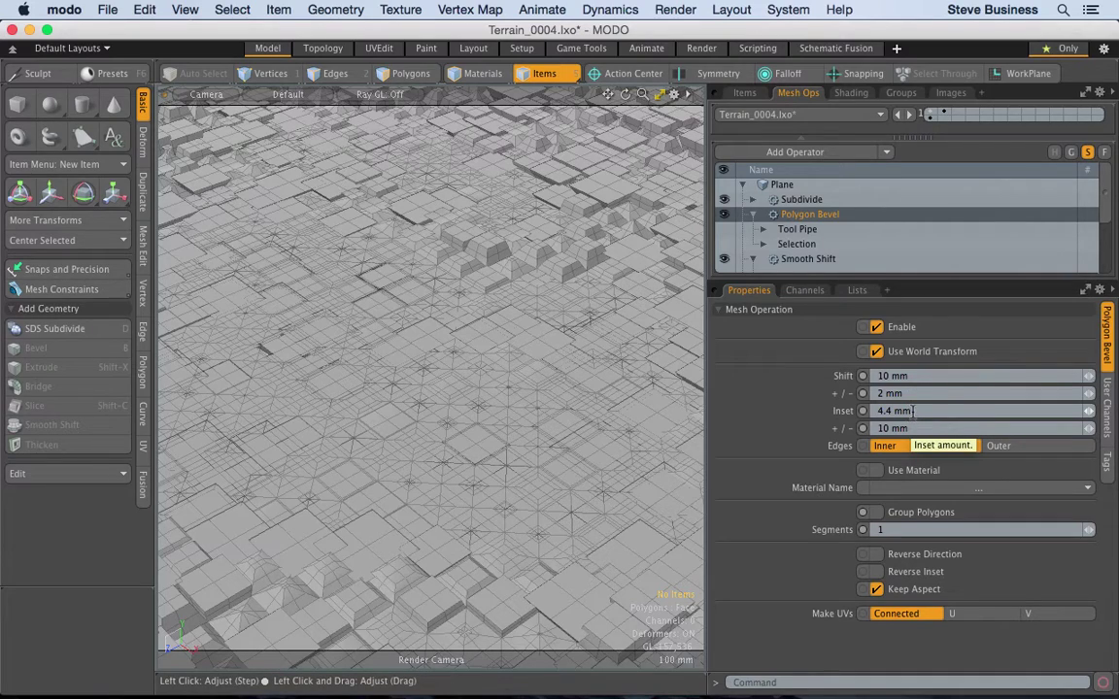
click(913, 410)
text(2mm)
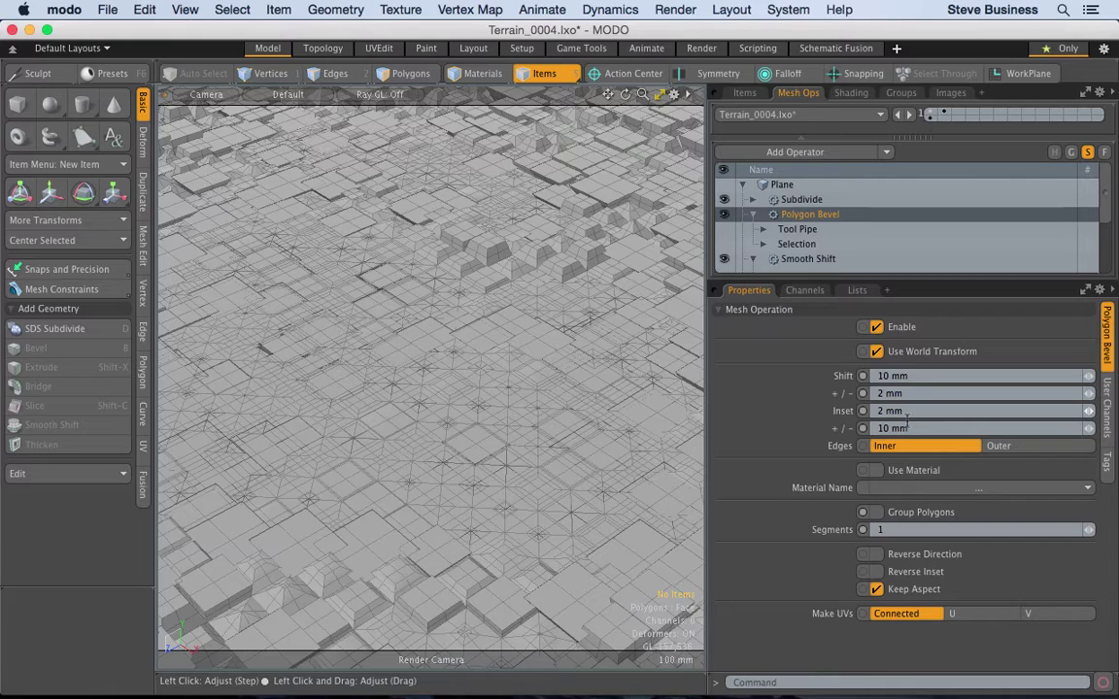
Step: Set the Polygon Bevel's inset variation to 2 mm, its shift to 30 mm and its segments to 2
click(906, 428)
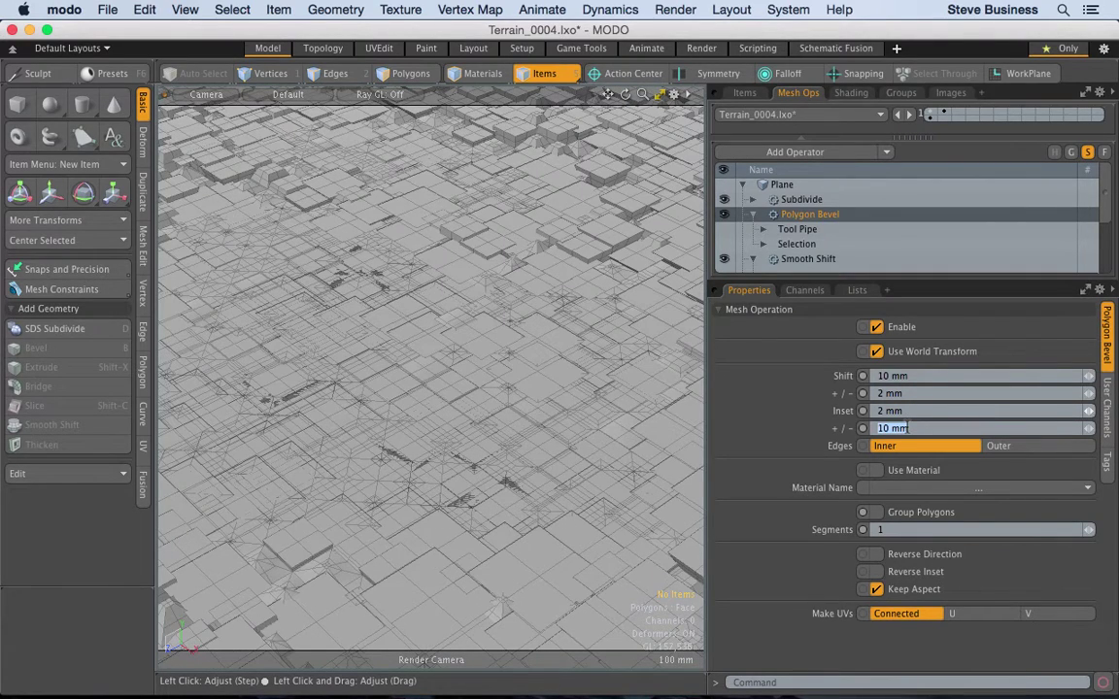
text(2mm)
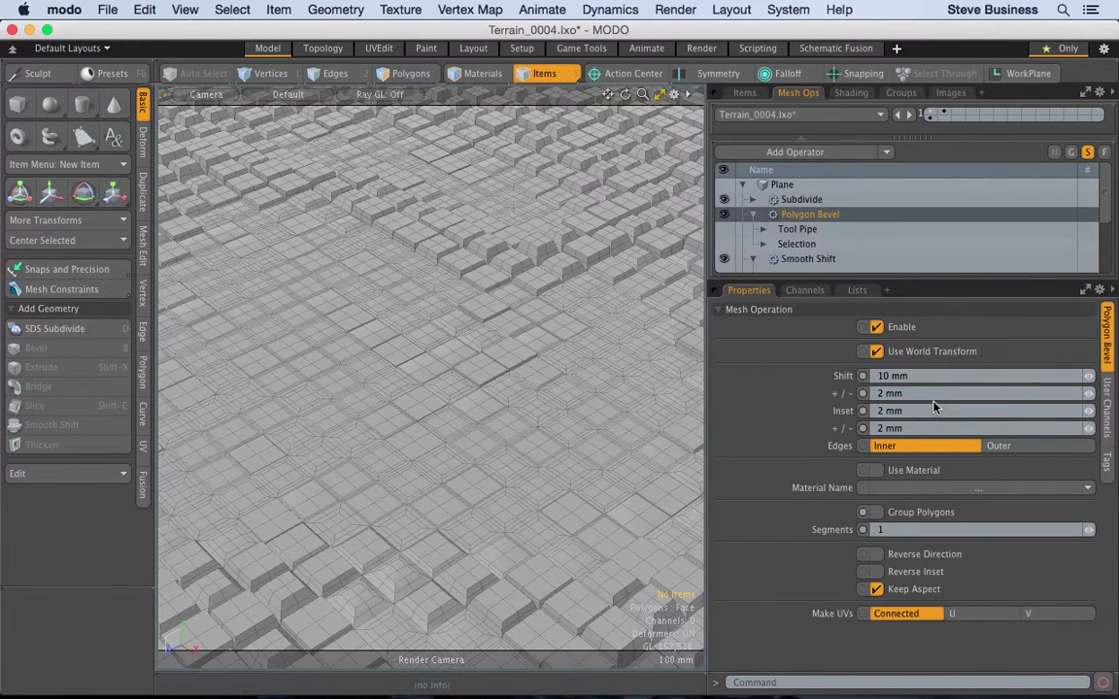
click(914, 377)
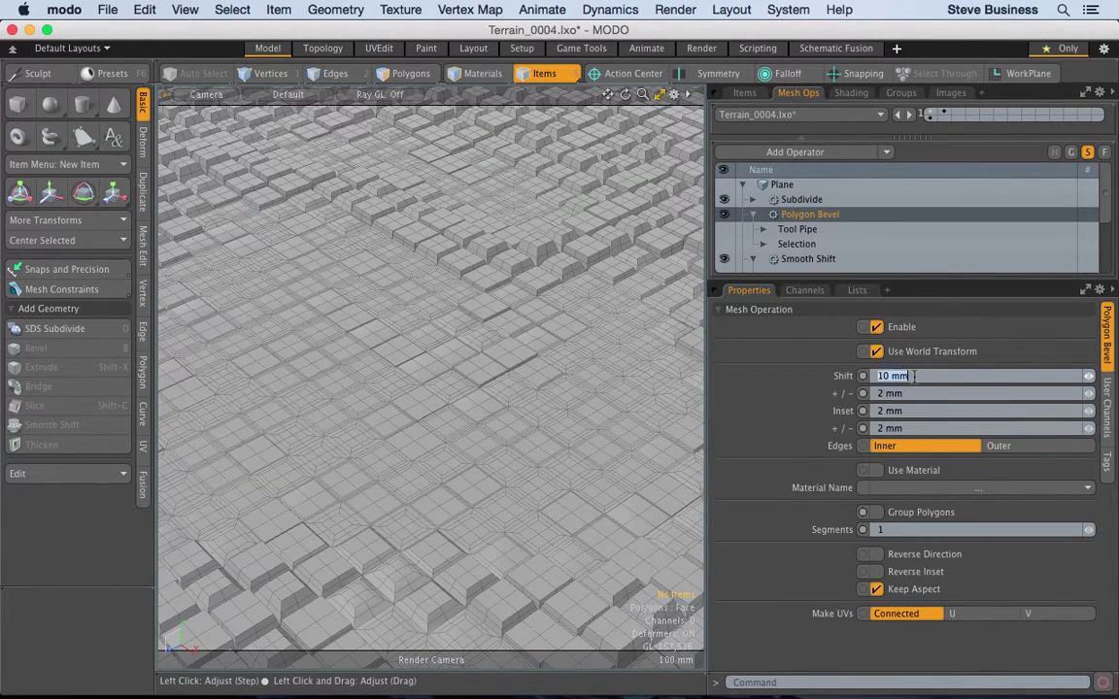
text(30mm)
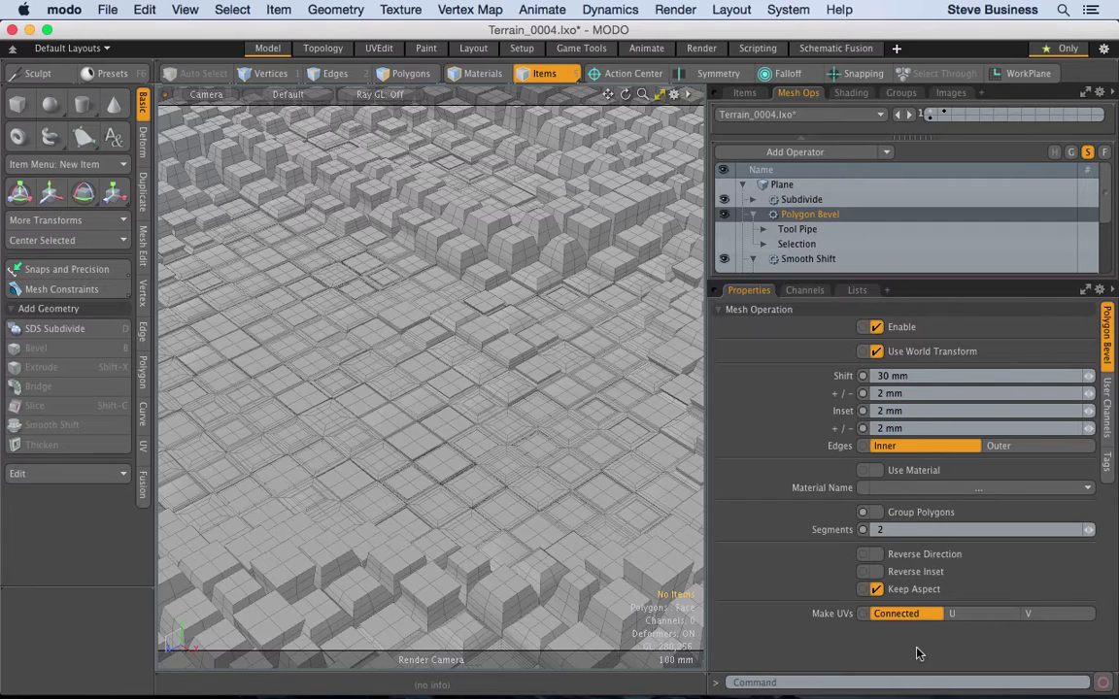
Step: Change the Subdivide operation's subdivision method to Smooth
click(807, 199)
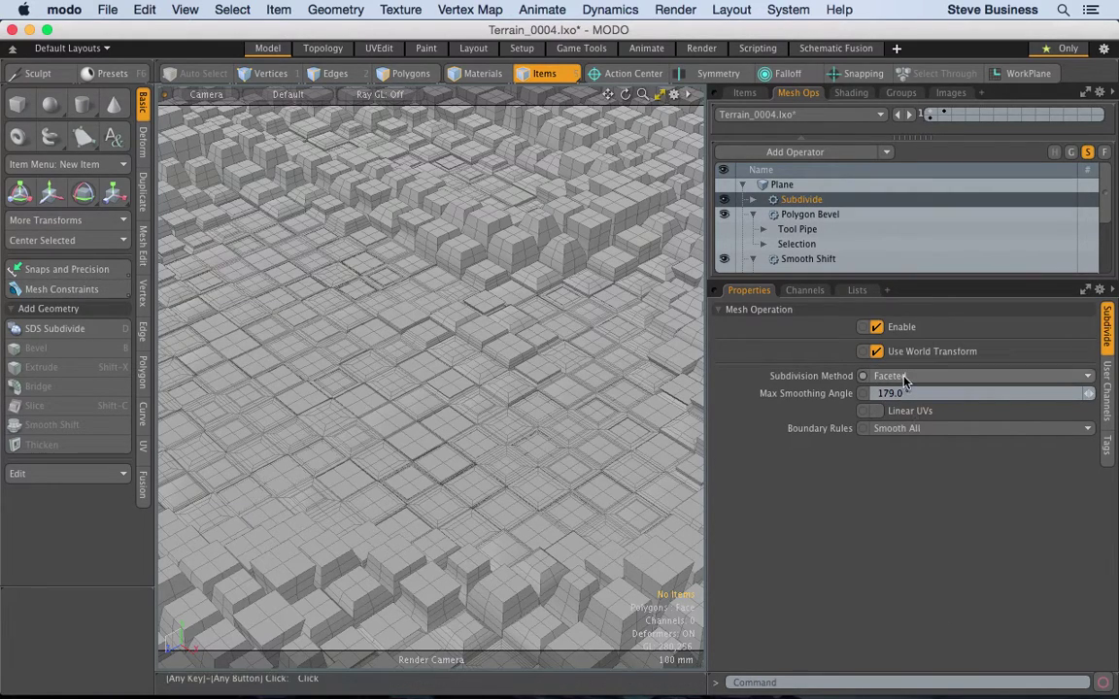
click(903, 377)
click(904, 391)
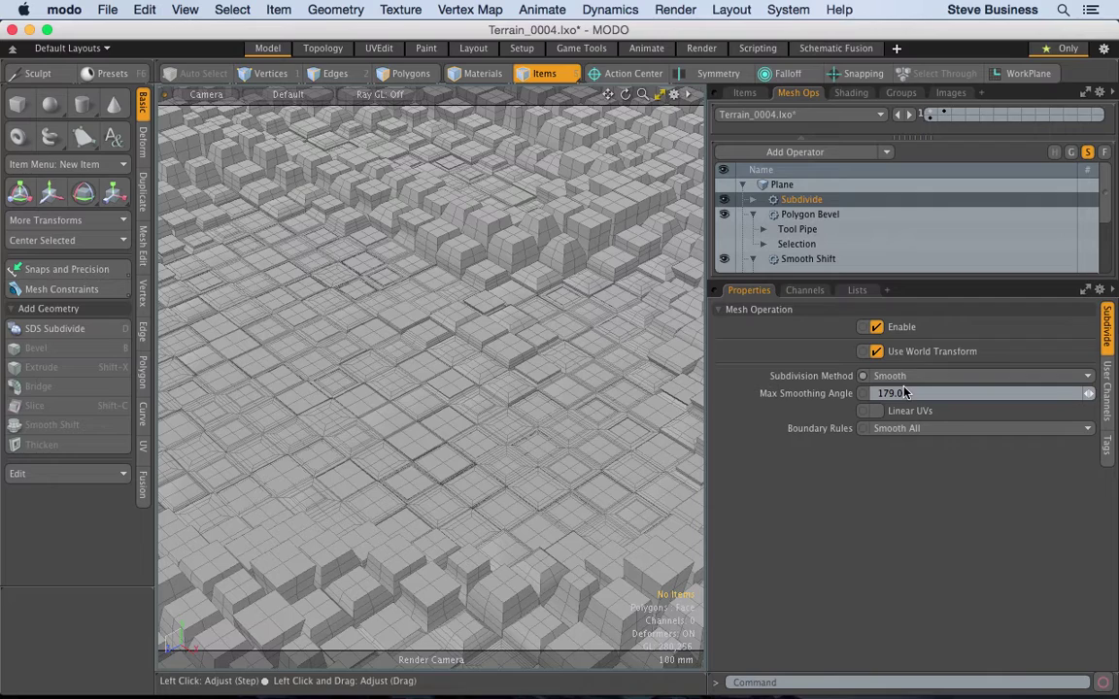
Step: Set the Polygon Bevel's inset and shift variations to 0 and its segments to 1
click(812, 216)
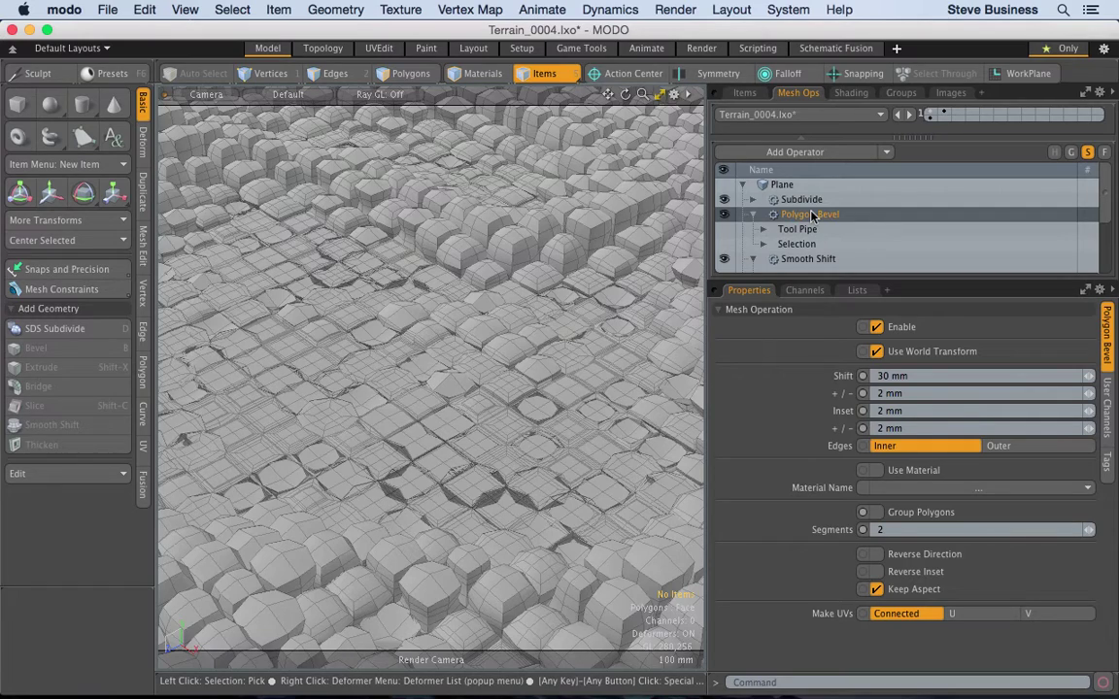
click(909, 412)
key(Tab)
text(0)
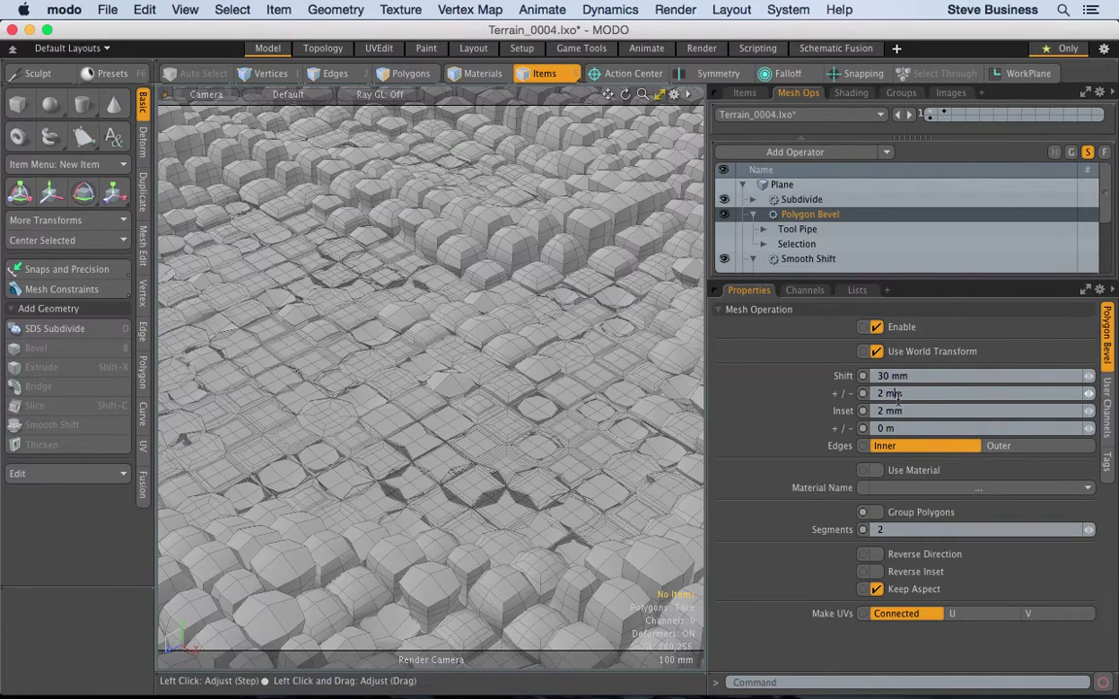
click(897, 393)
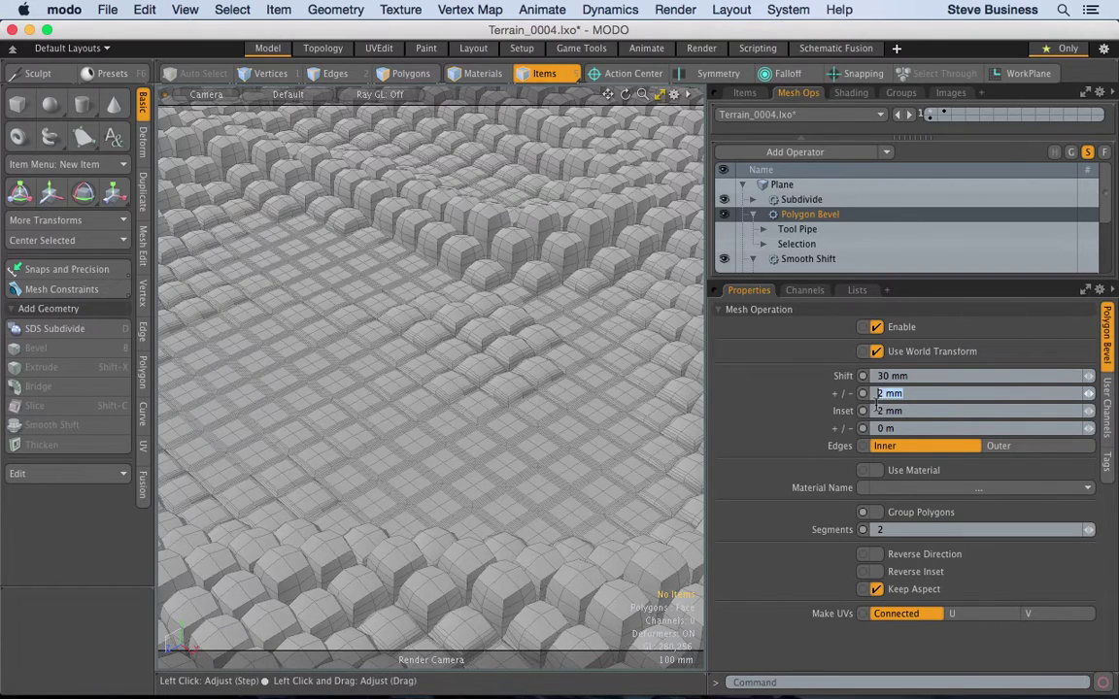
text(0)
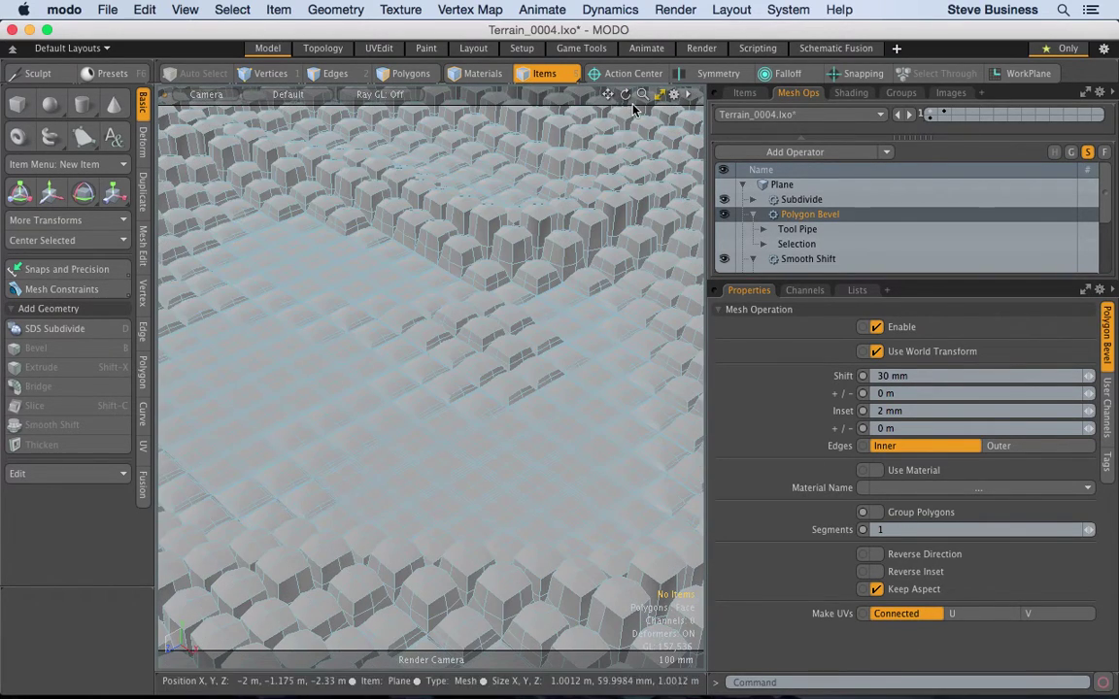
Step: Look straight down on the selected Plane with the terrain filling the camera view, and switch to the Render layout
drag(642, 94, 579, 85)
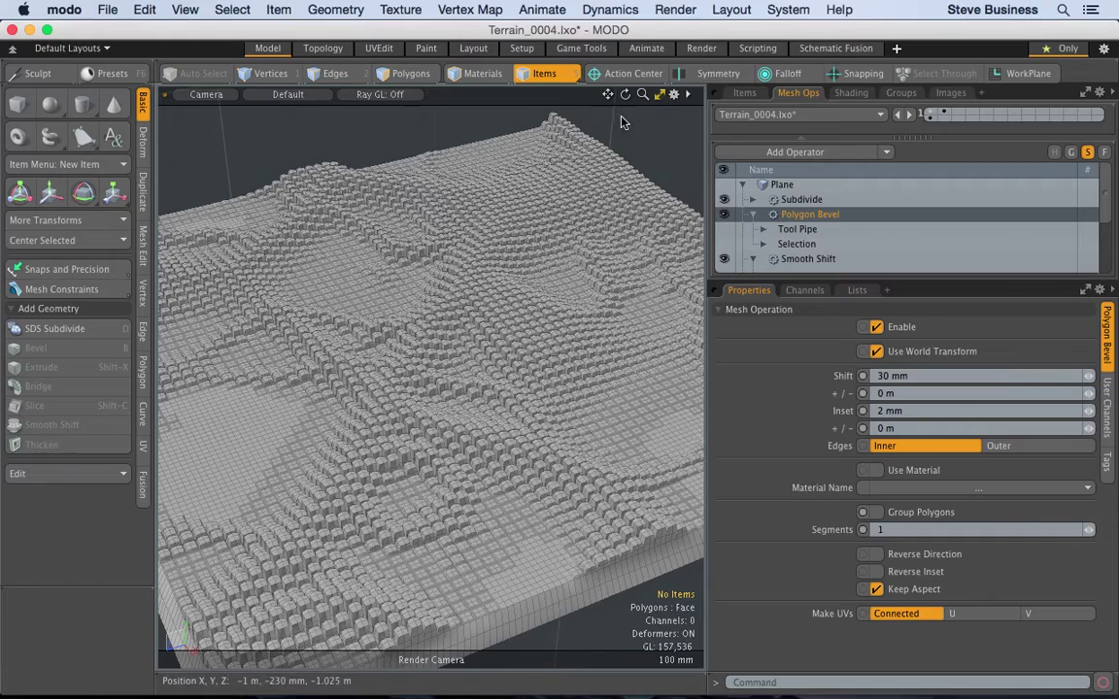
key(alt)
alt+drag(591, 277, 571, 432)
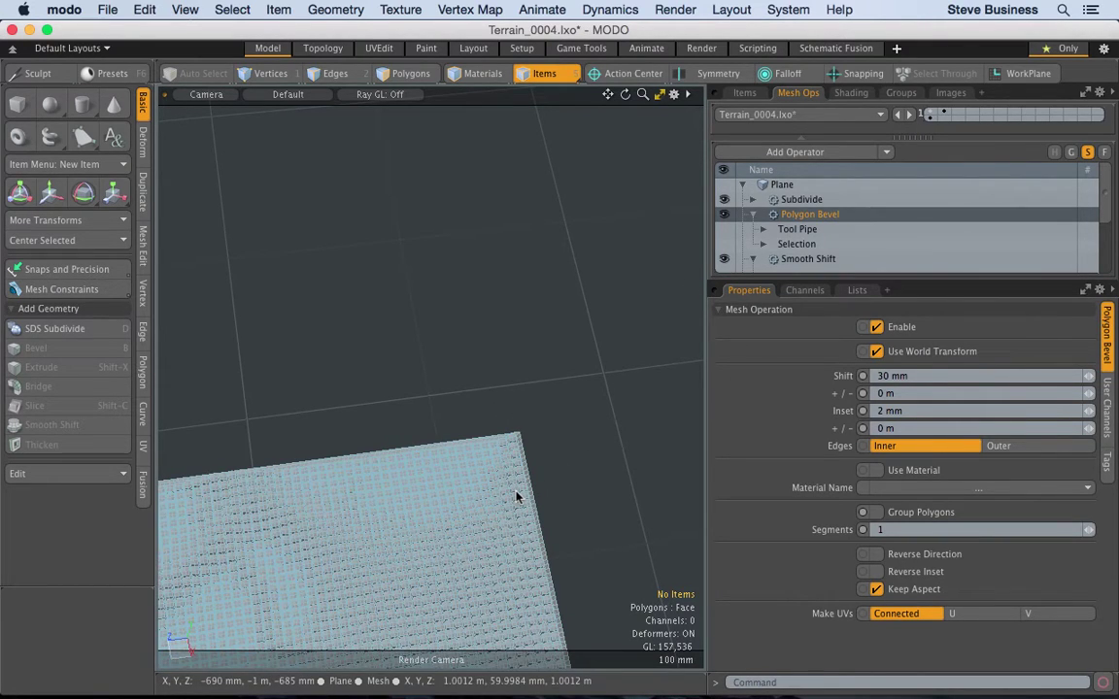
click(516, 496)
key(a)
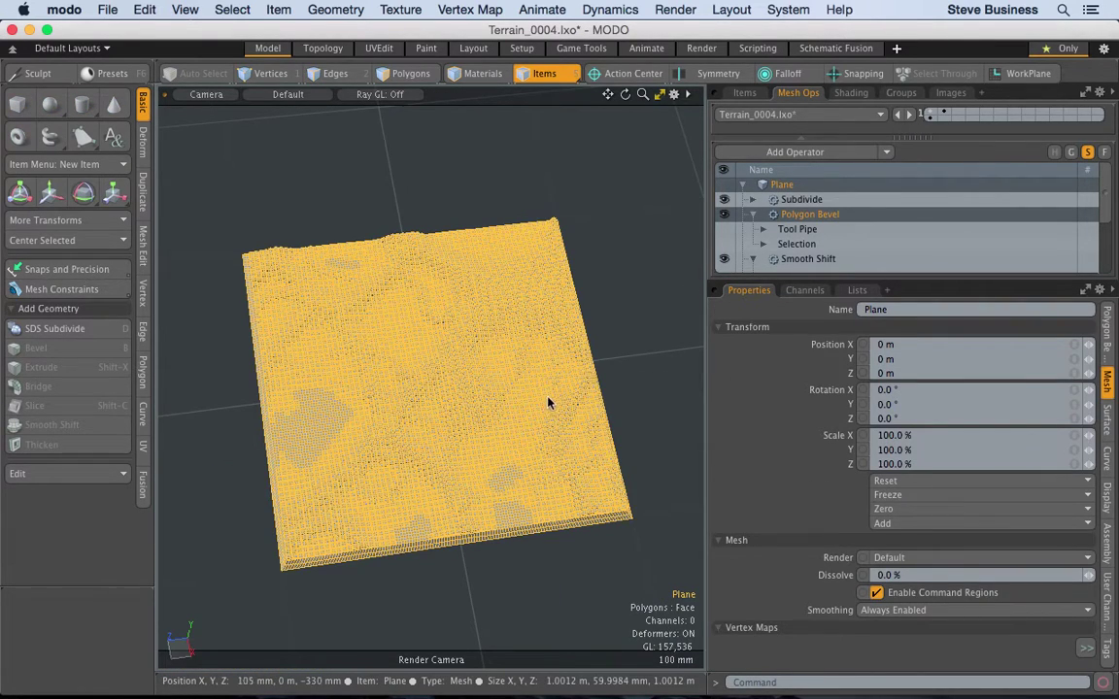
alt+drag(554, 345, 532, 467)
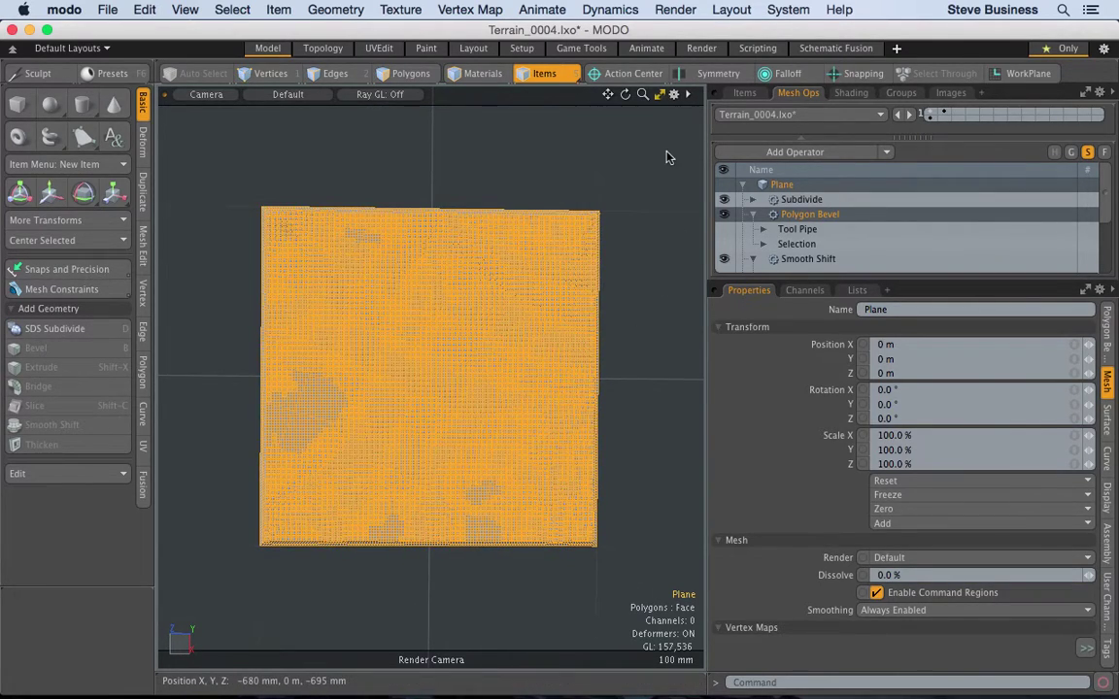
mouse_move(642, 95)
mouse_down()
mouse_move(680, 95)
mouse_move(641, 93)
mouse_up()
click(514, 237)
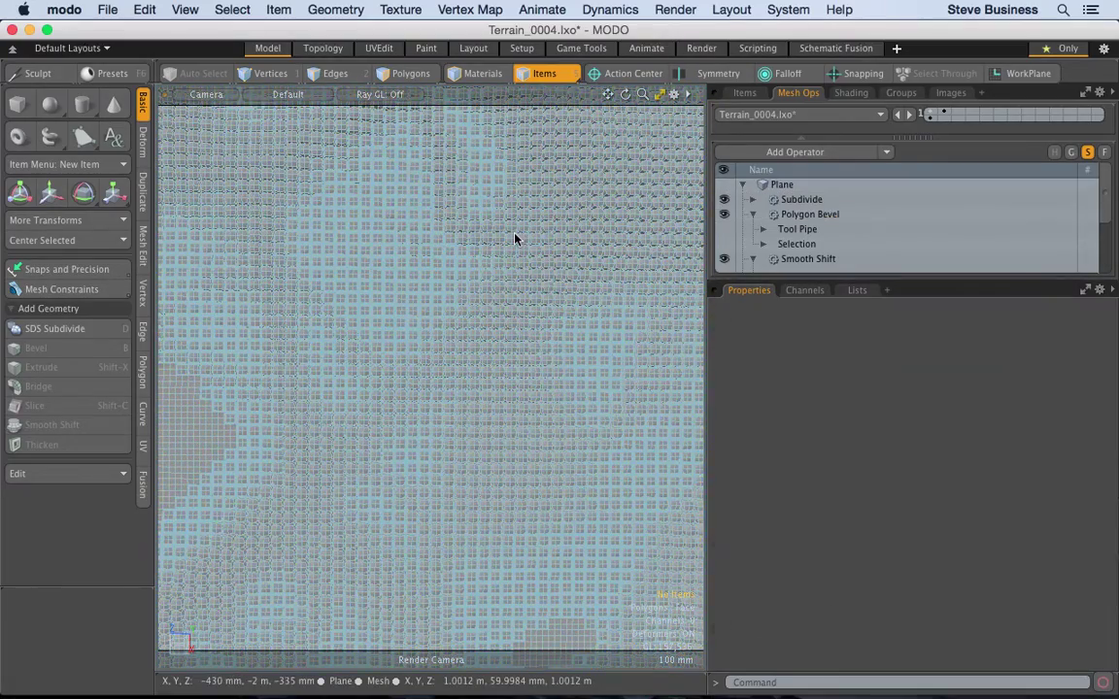
click(515, 237)
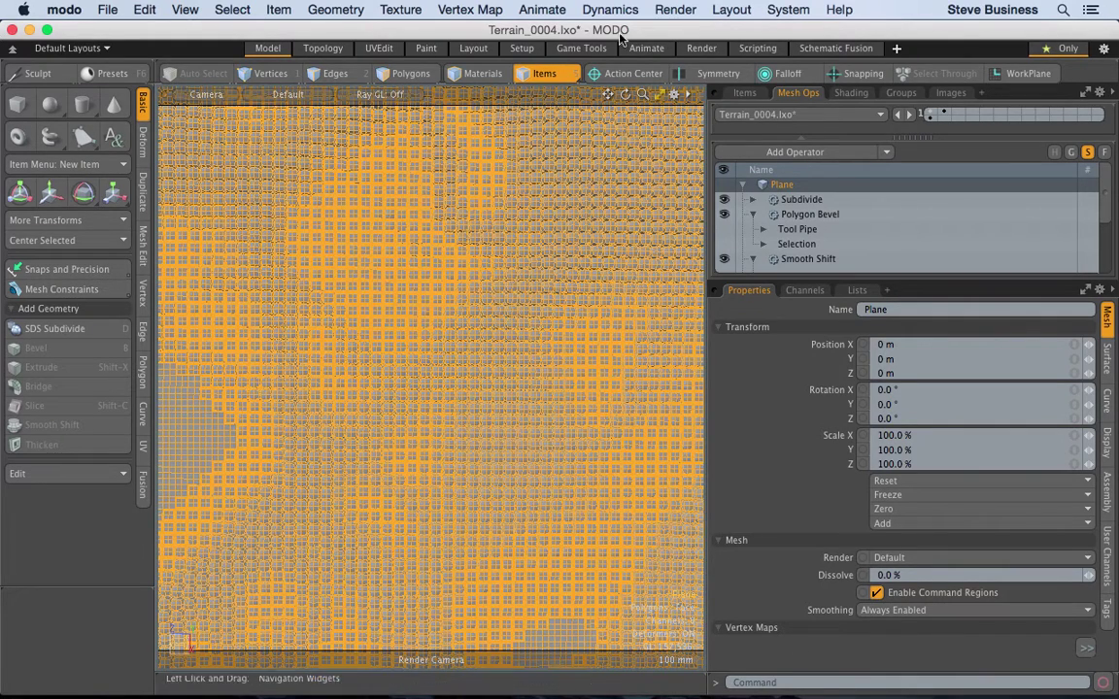
click(703, 47)
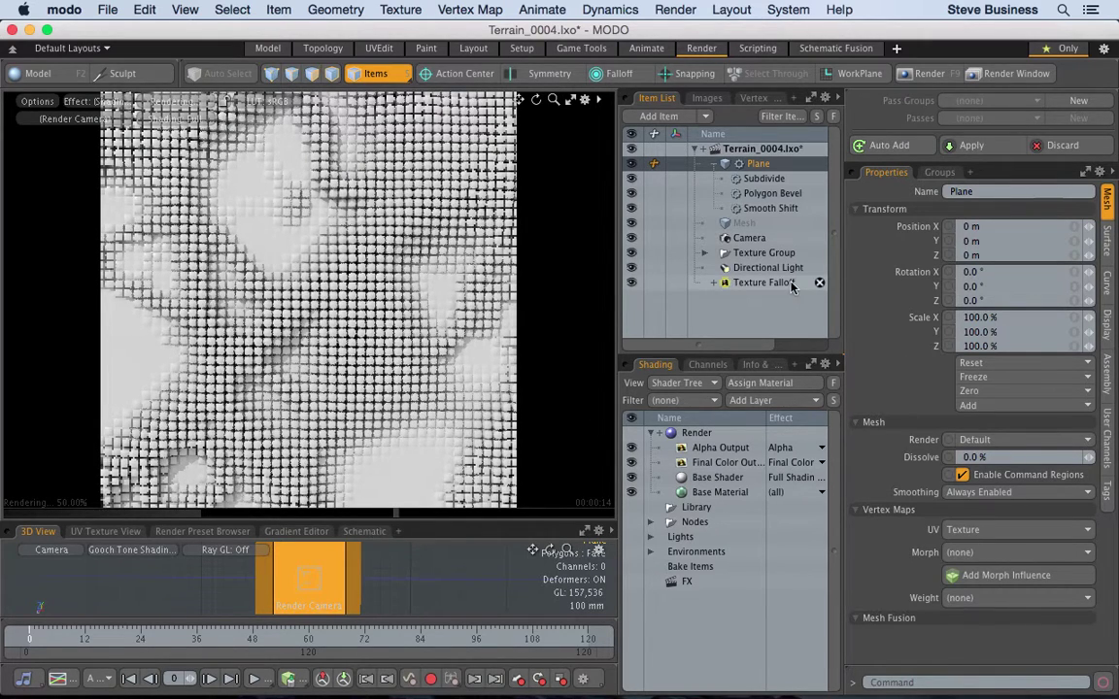
Step: Set the Polygon Bevel's shift to 70 mm and save the scene as an incremental version
click(772, 194)
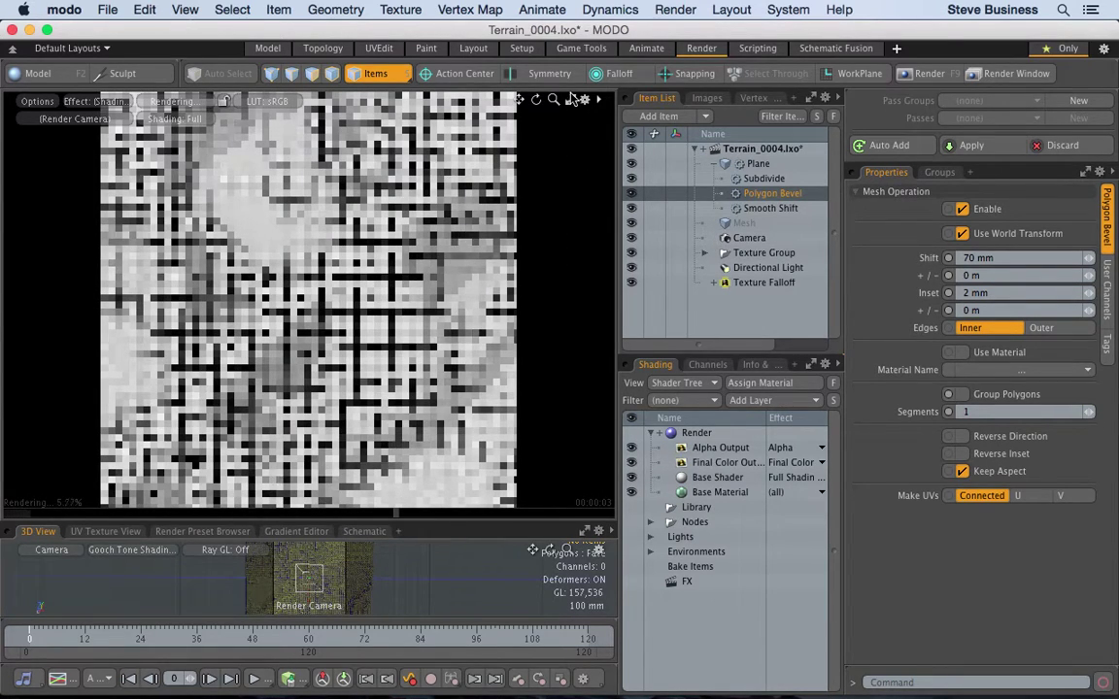
click(107, 10)
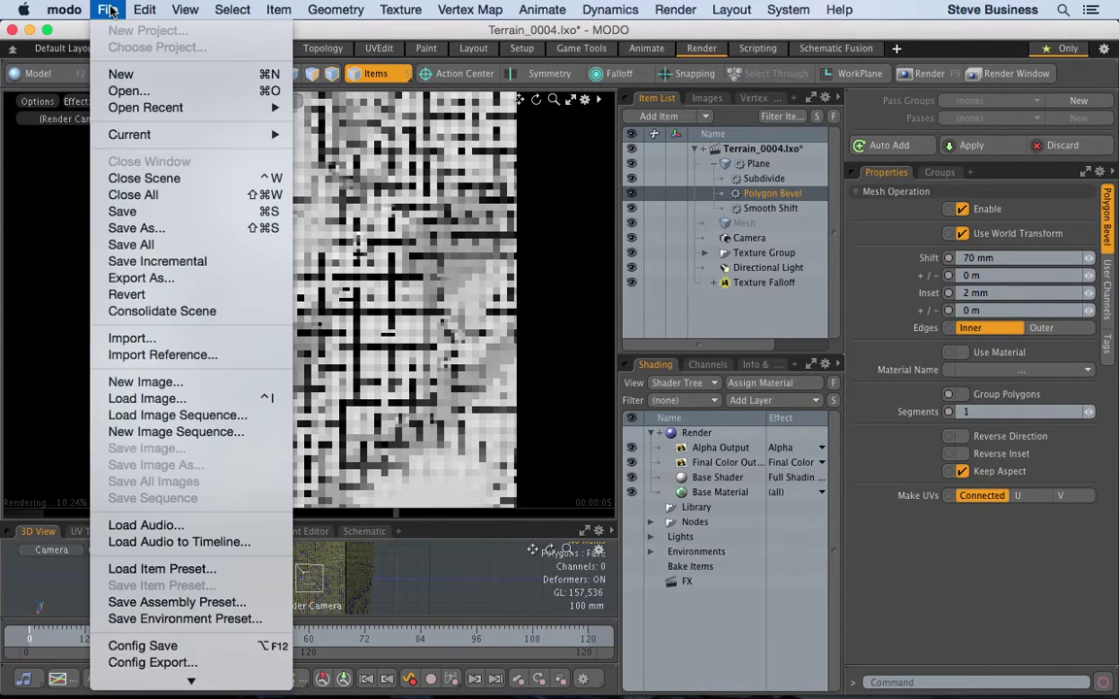
click(182, 262)
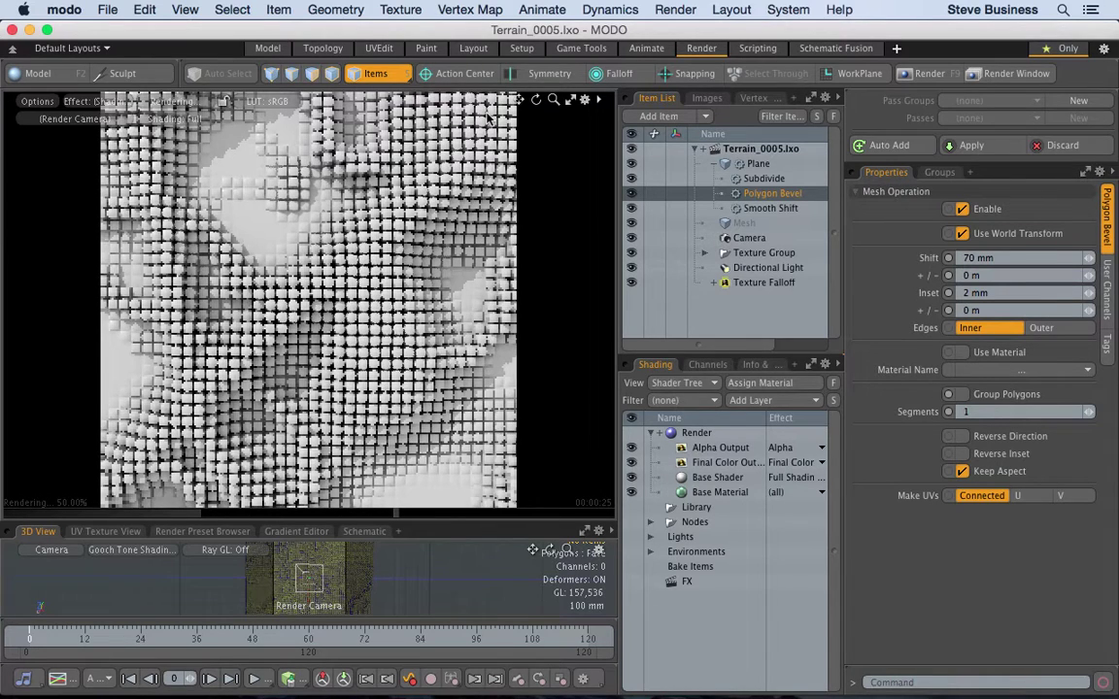
Step: Set the Polygon Bevel's inset to 5 mm and its shift to -30 mm
click(1000, 292)
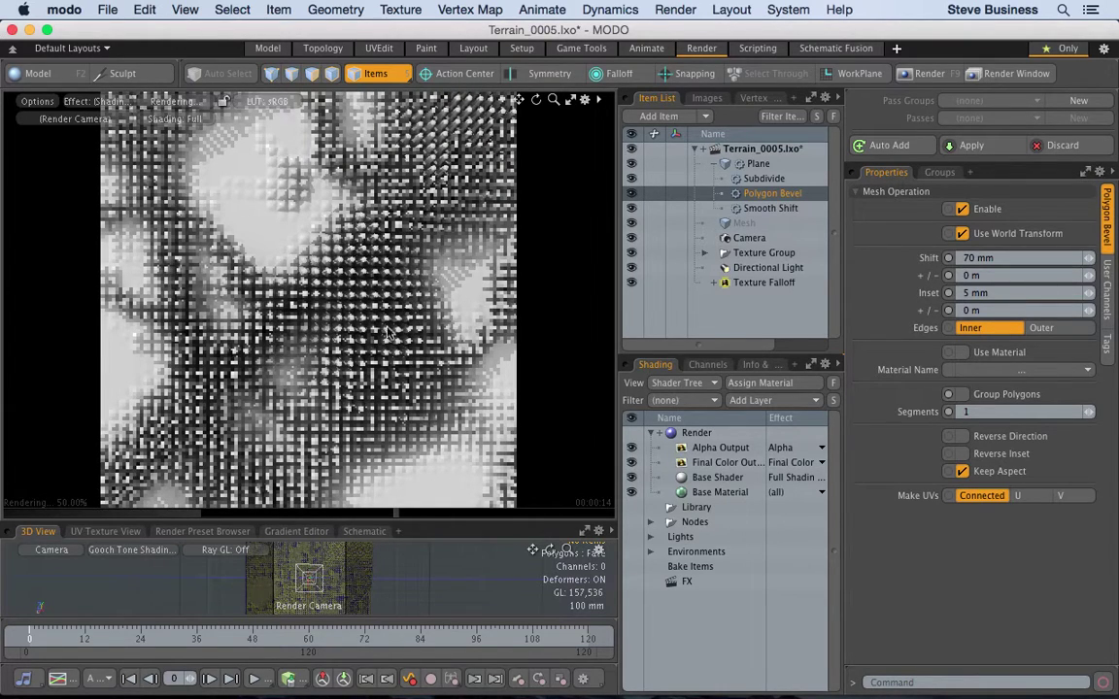
click(995, 258)
text(-30mm)
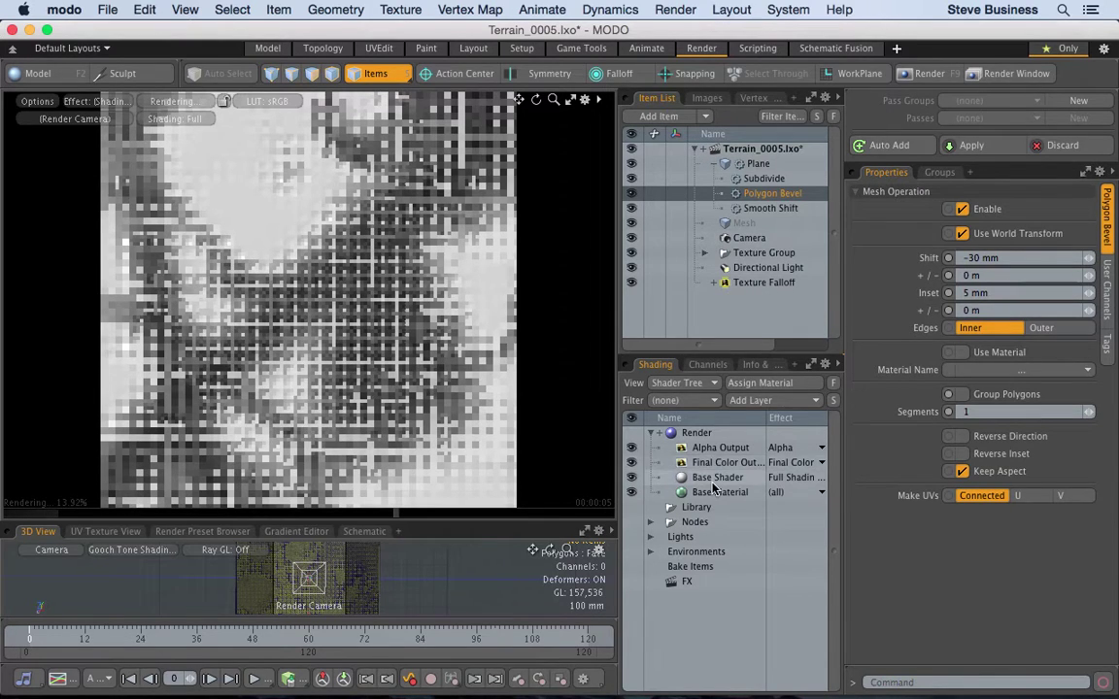
Step: In the Model layout, disable the Subdivide operation and set the Polygon Bevel's shift to 1 mm
click(268, 48)
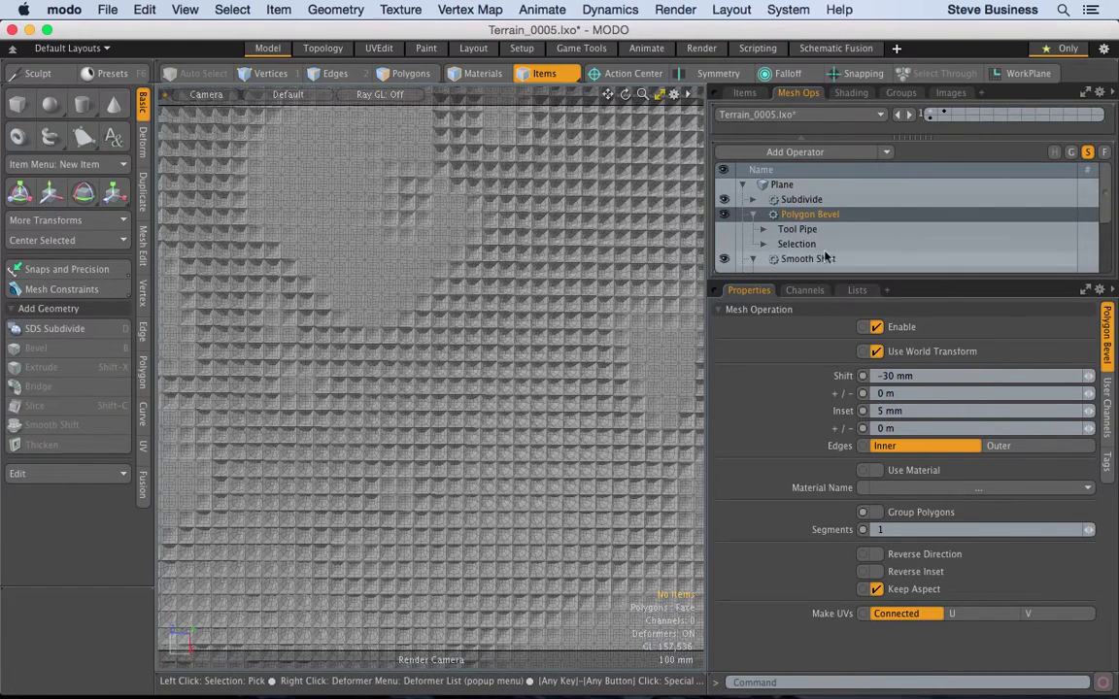
drag(855, 281, 854, 353)
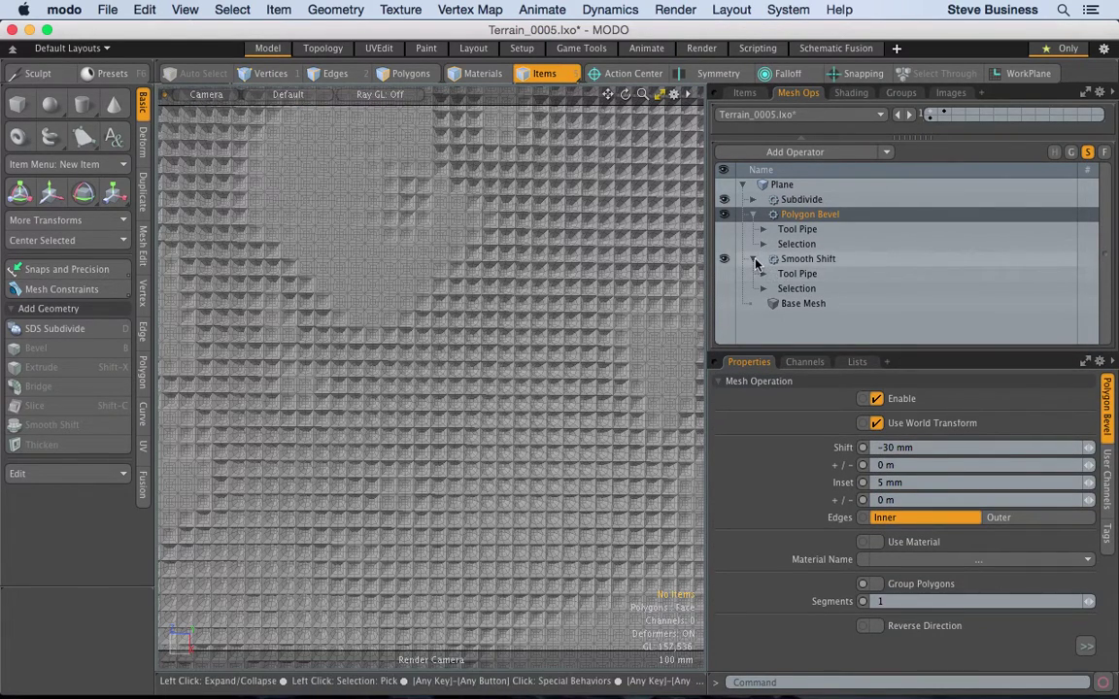
click(726, 201)
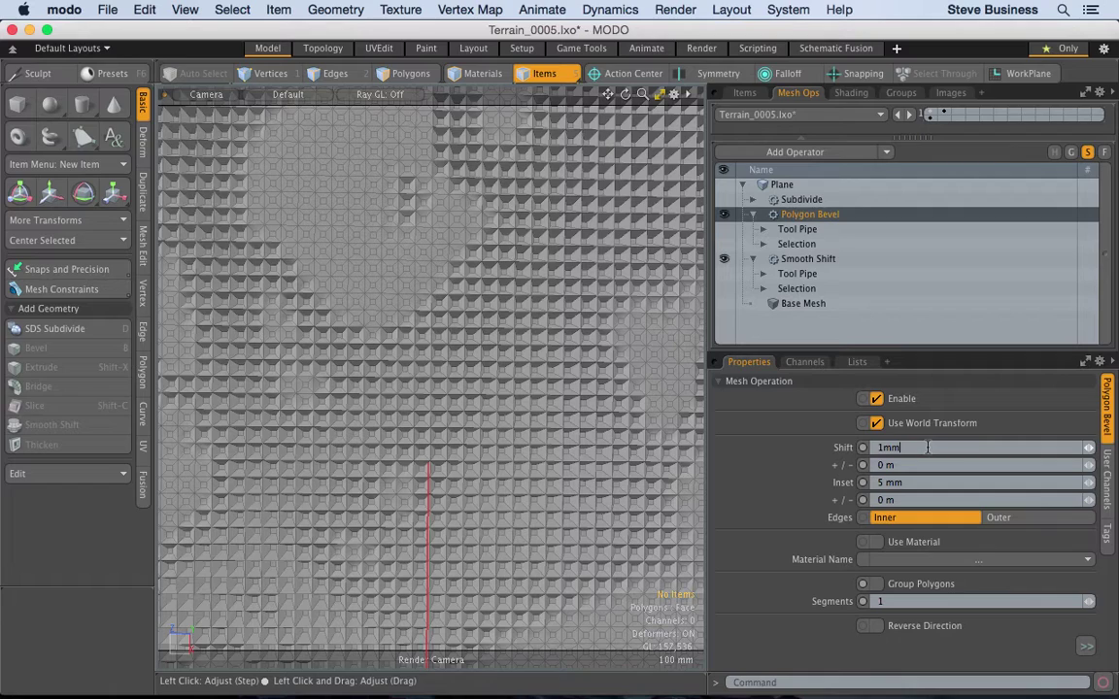
key(Return)
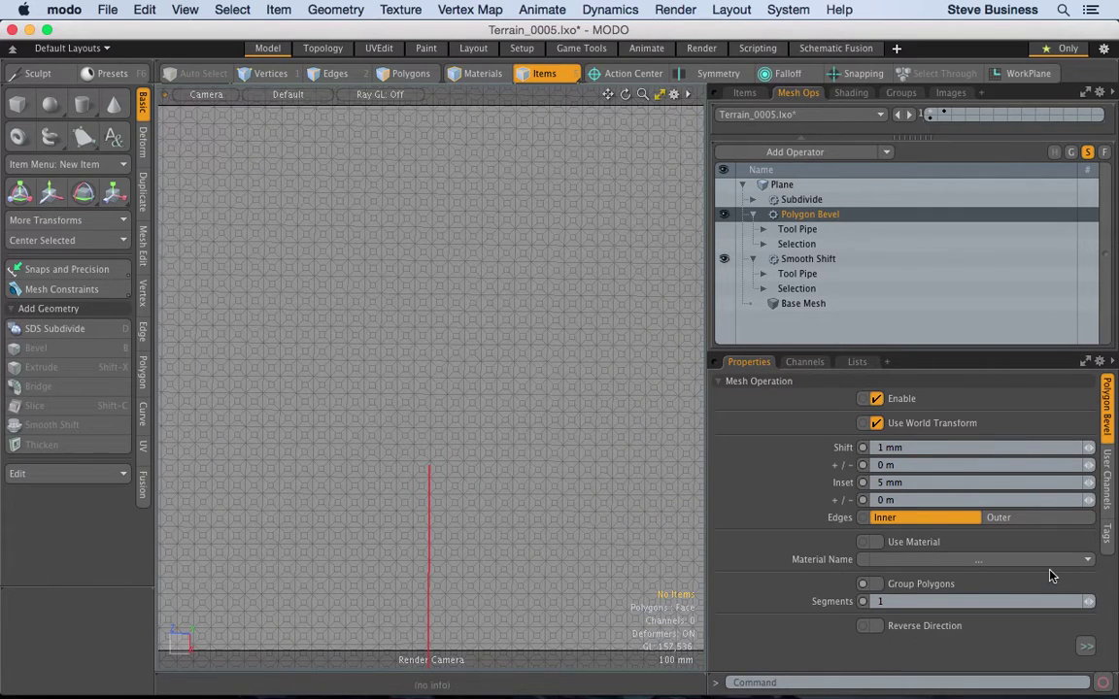
Step: Set the Polygon Bevel's inset to 1 mm
double_click(913, 482)
text(1 m)
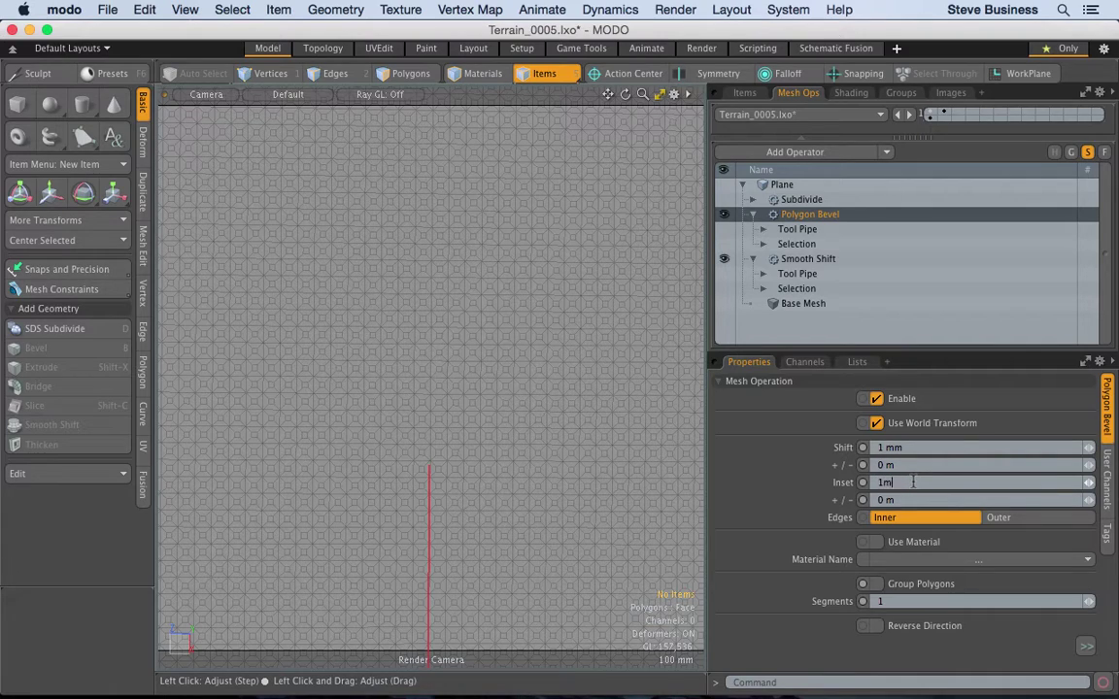
text(m)
key(Return)
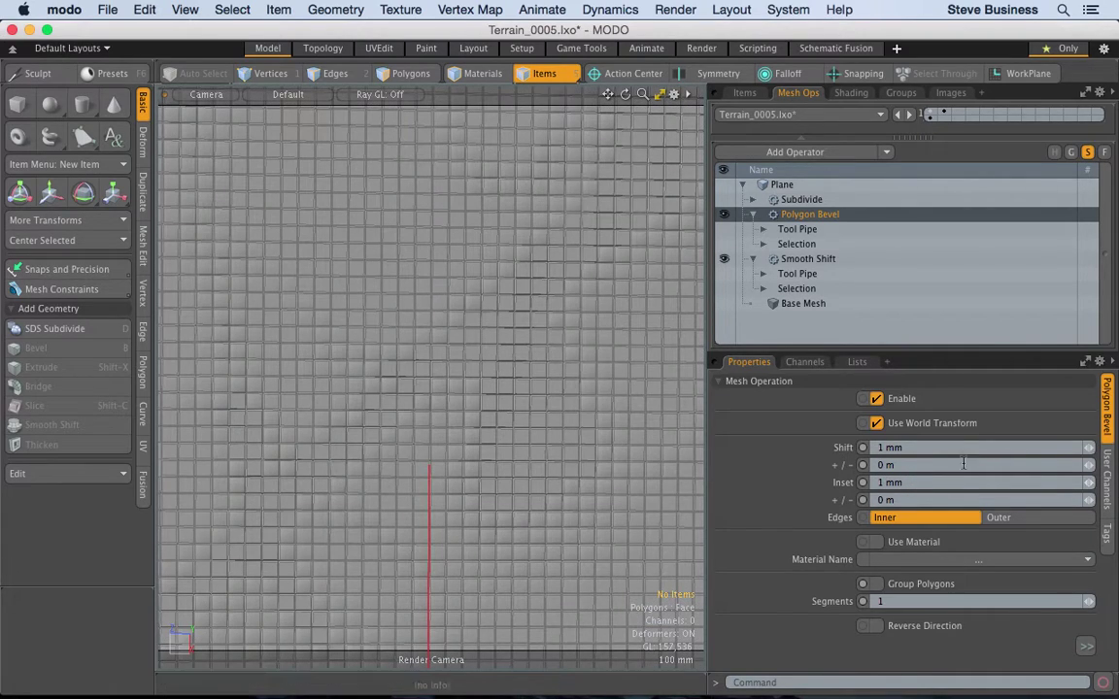
Step: Try the Polygon Bevel's Outer edges, return to Inner, and test shift values of 10 mm and 1 m
click(1002, 518)
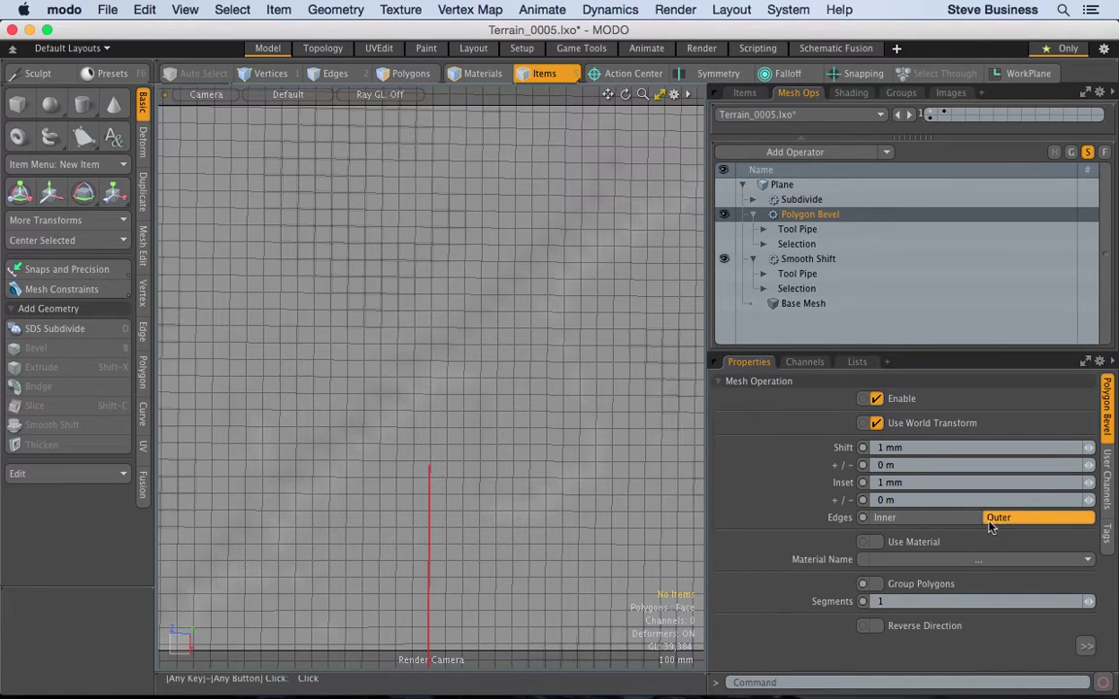
click(958, 526)
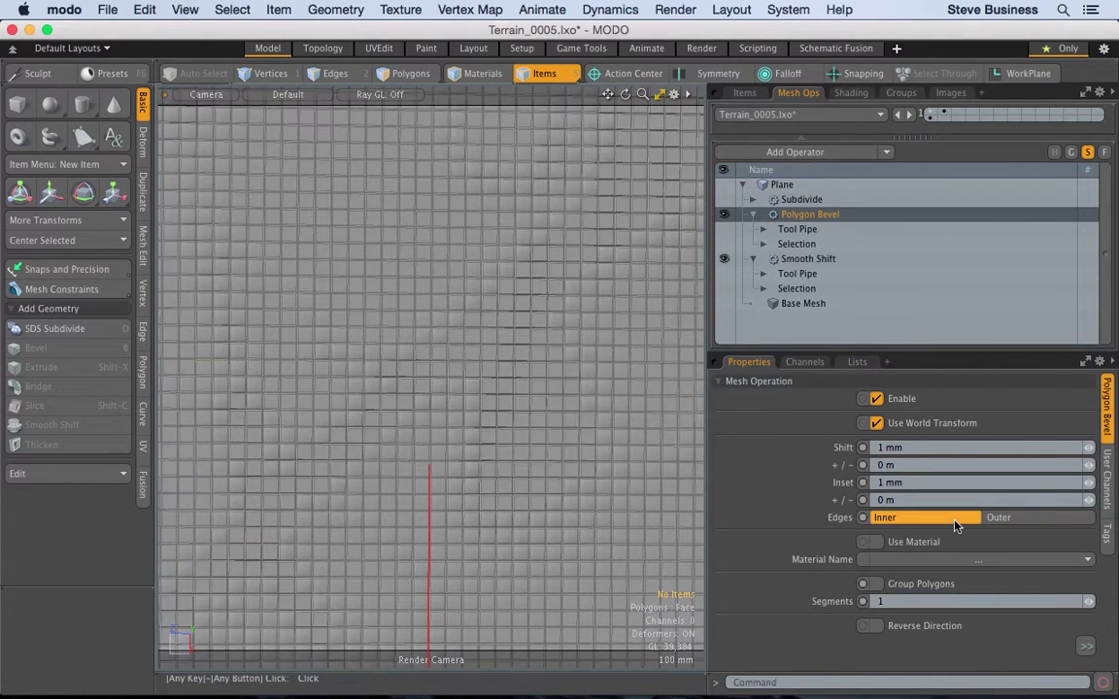
click(916, 448)
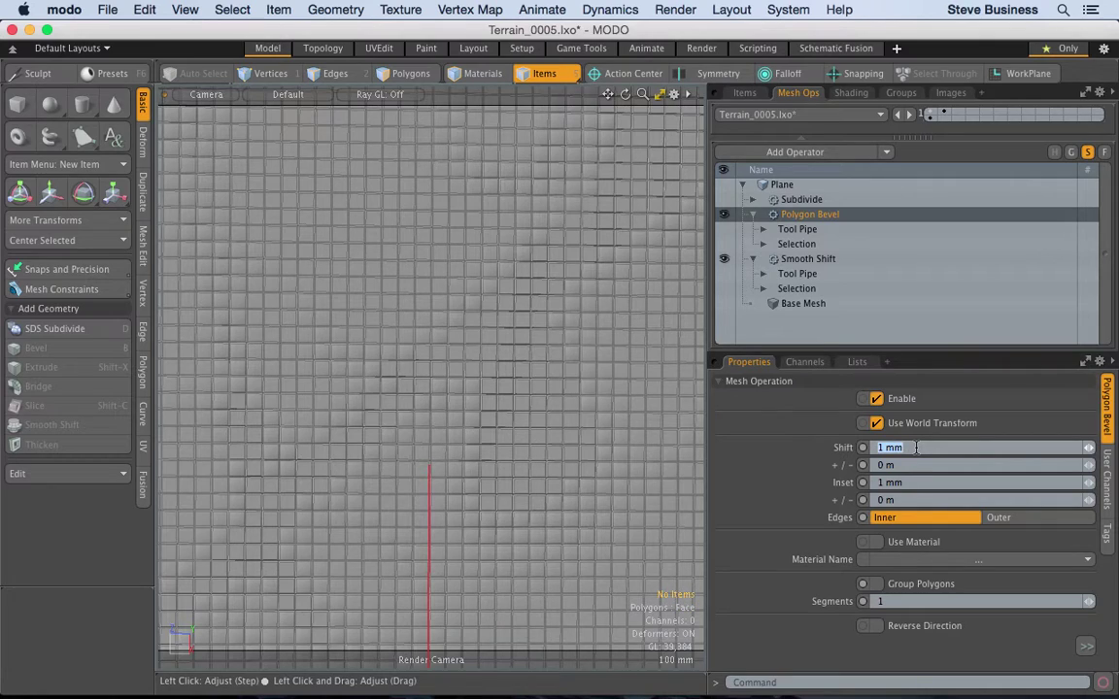
text(10 mm)
key(Return)
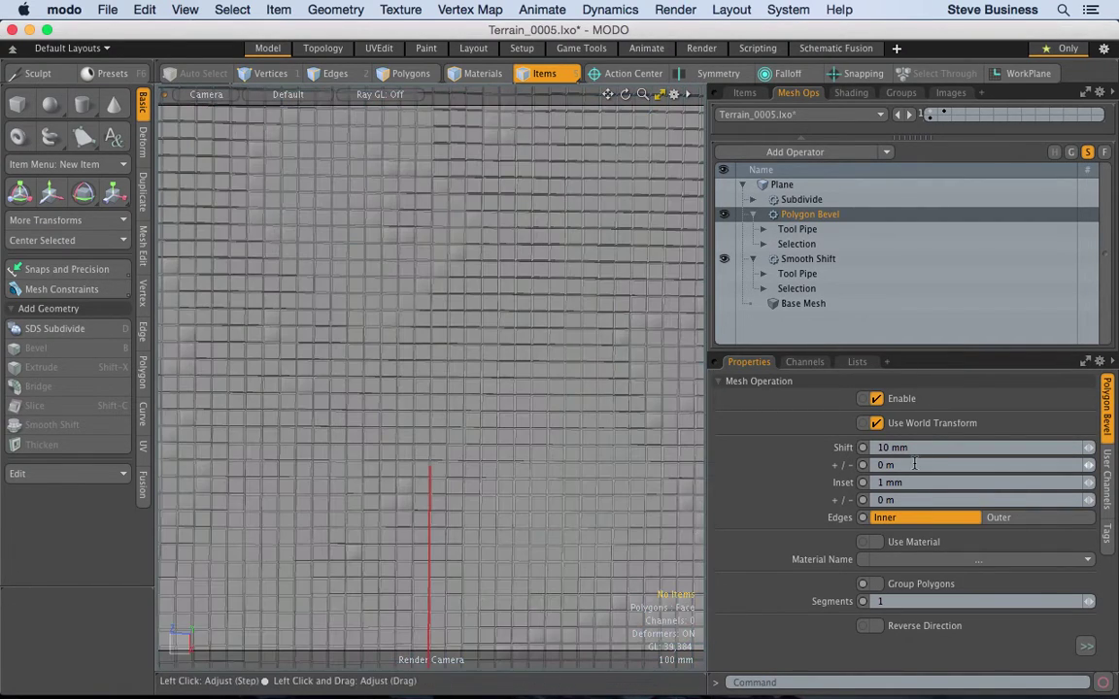
click(921, 448)
text(1)
key(Return)
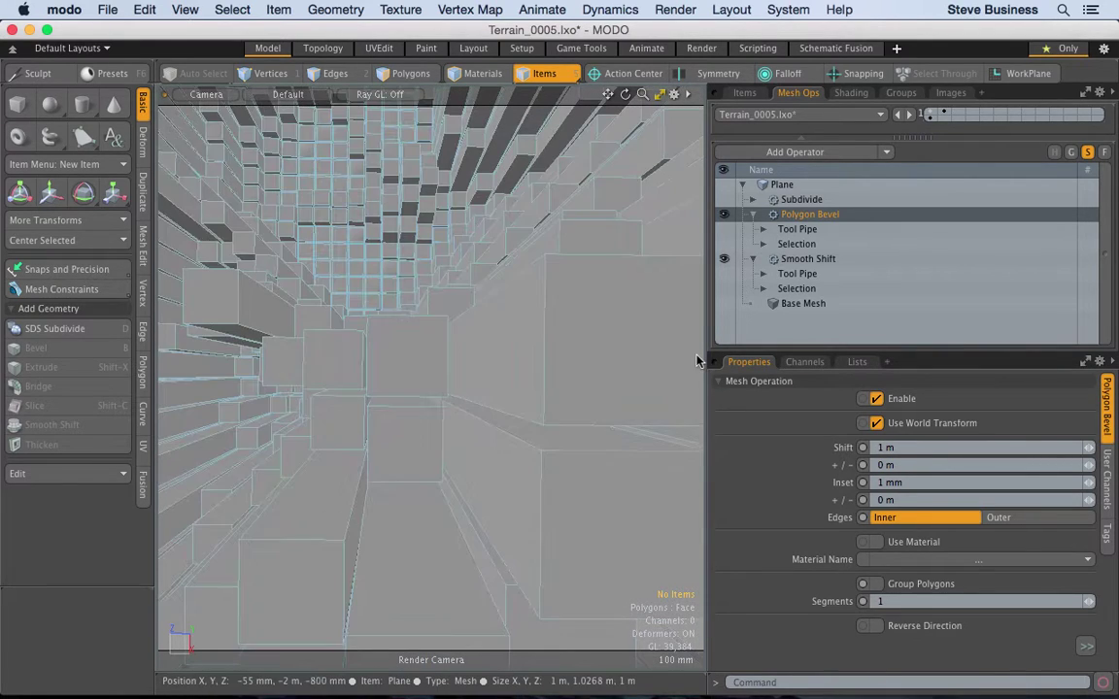
Step: Set the Polygon Bevel's shift to 500 mm and start the preview in the Render layout
click(913, 449)
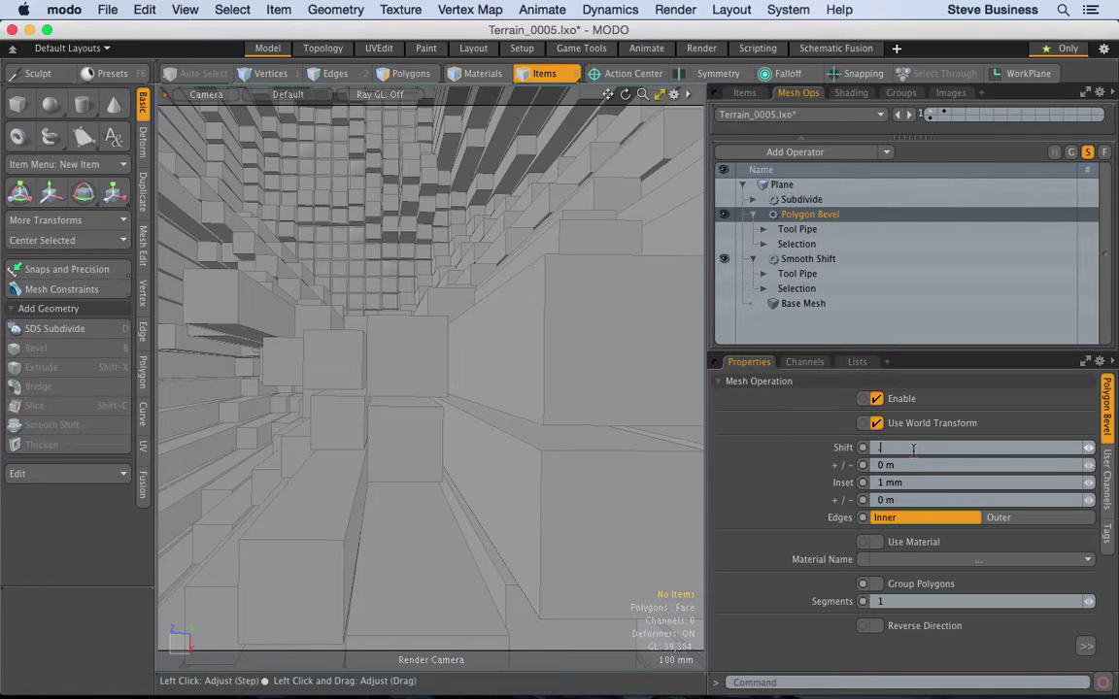
text(500 mm)
key(Return)
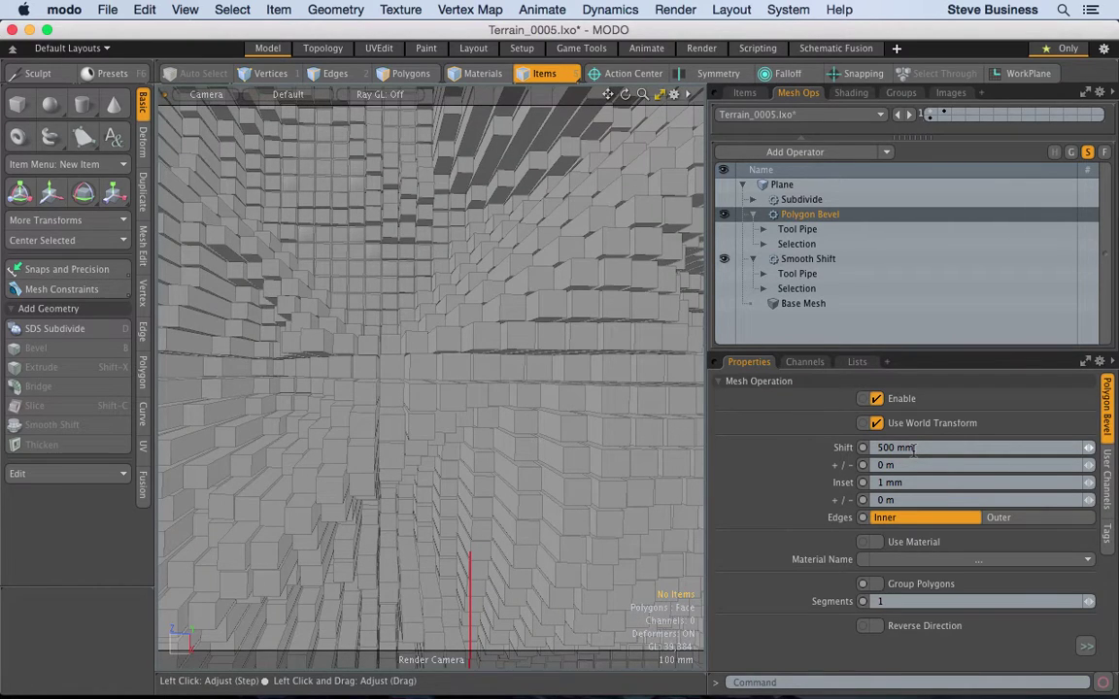
click(704, 49)
click(303, 306)
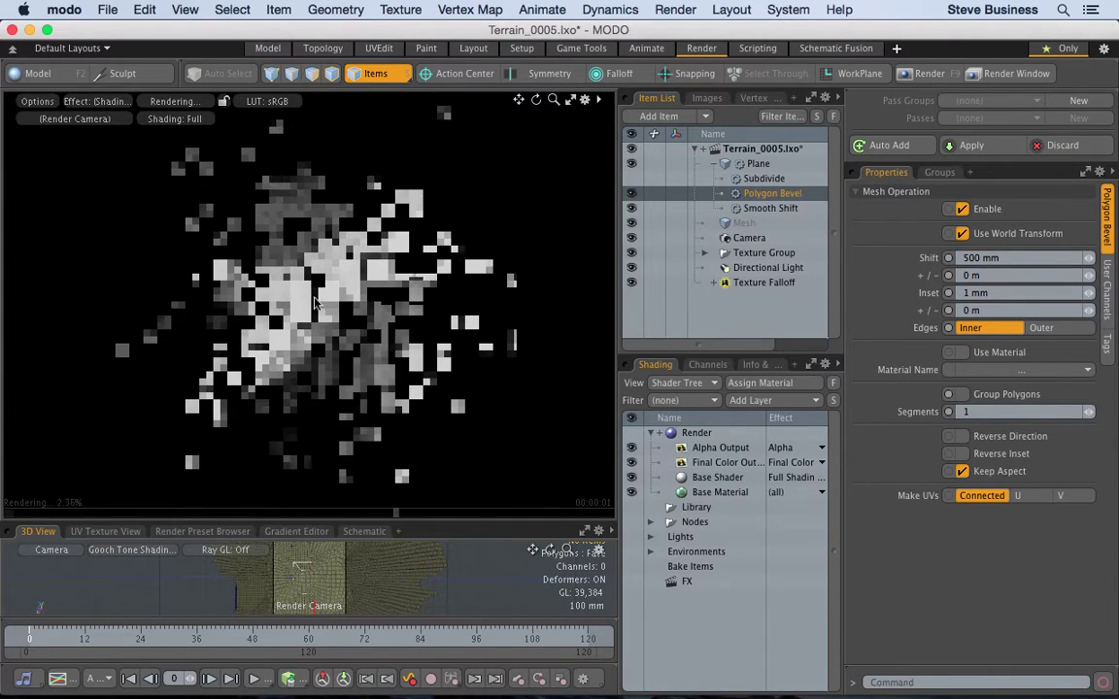
Step: Set the Directional Light's spread angle to 32° to soften its shadows
click(777, 268)
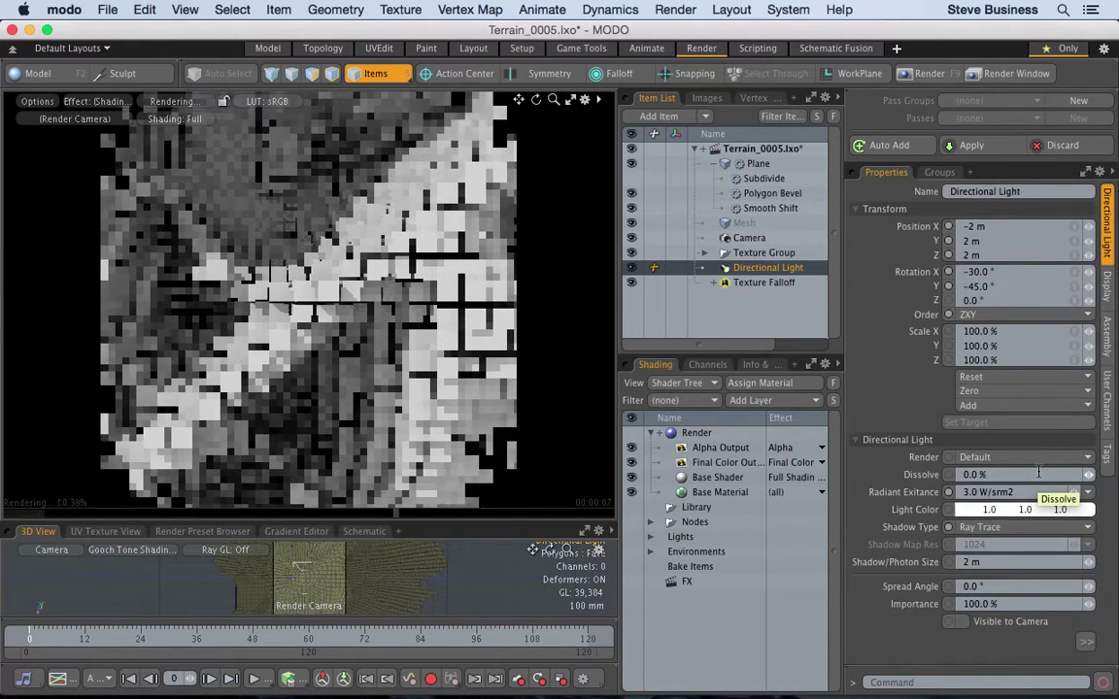
click(983, 586)
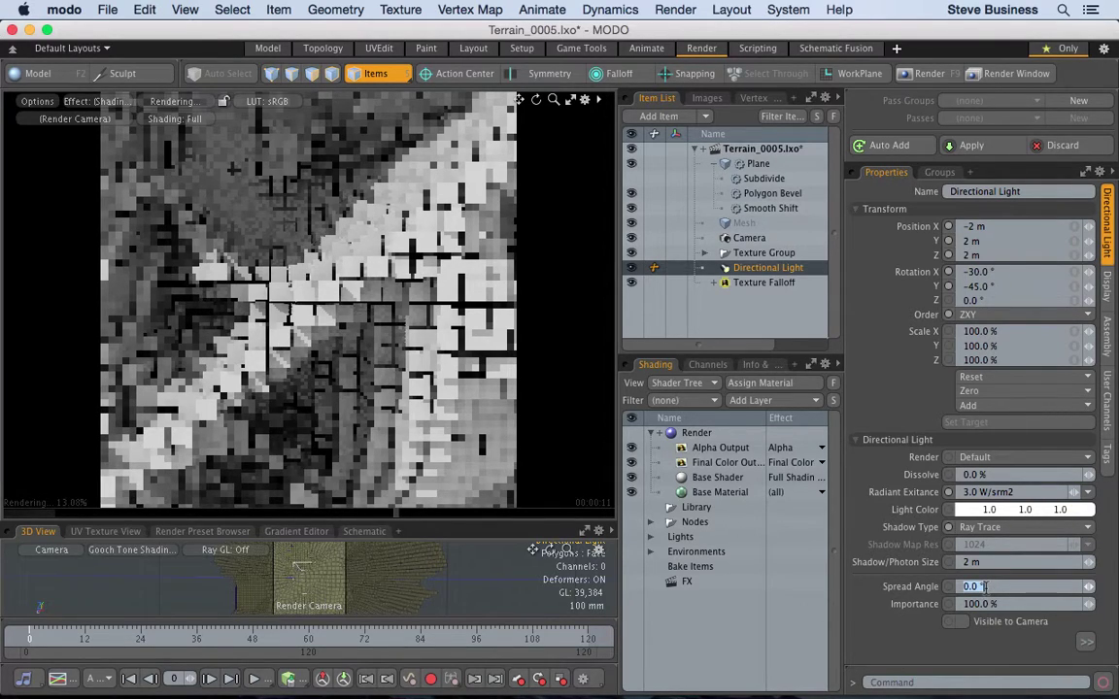
text(32)
key(Return)
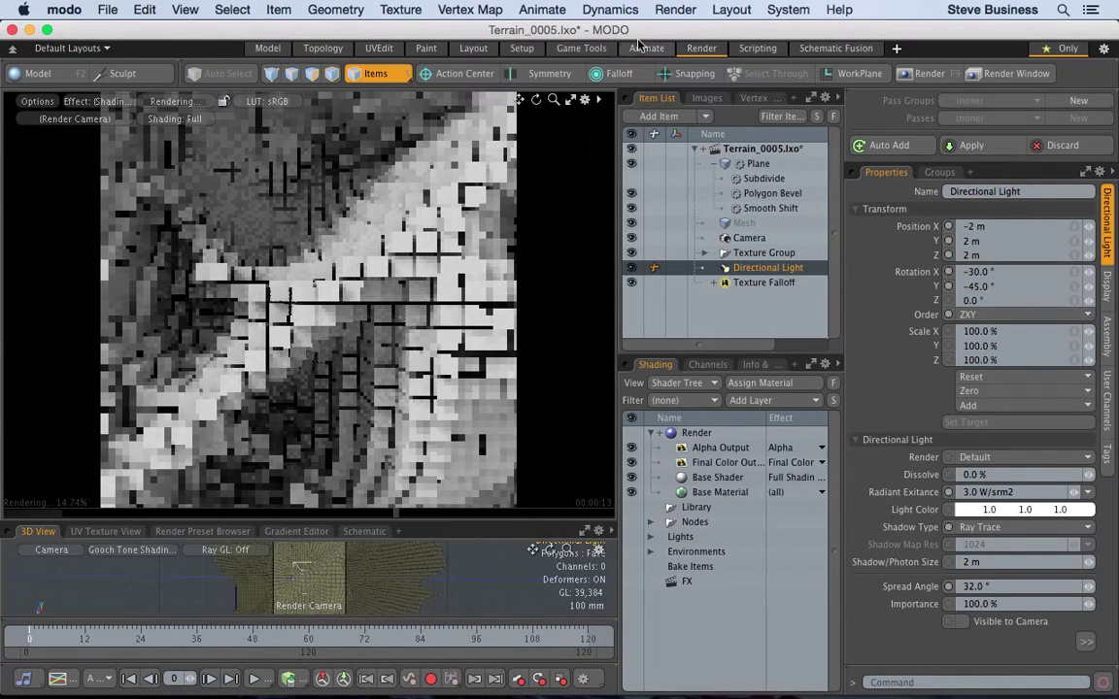
Step: Render the unsubdivided block terrain and view the render at 100% zoom
click(675, 9)
click(688, 32)
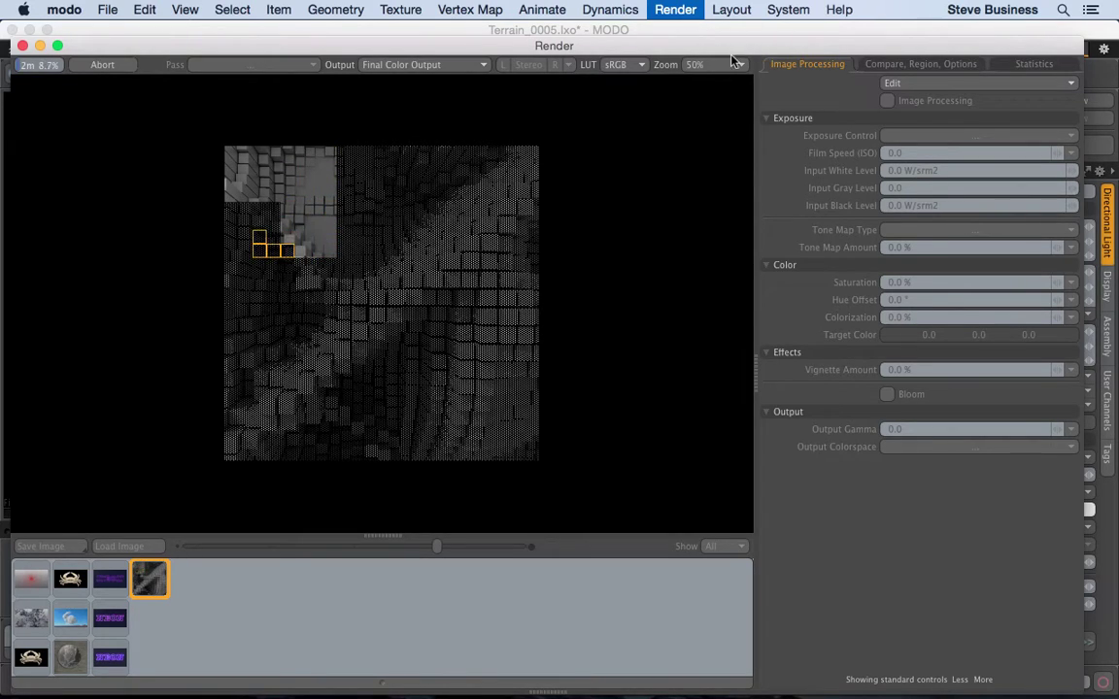
click(714, 65)
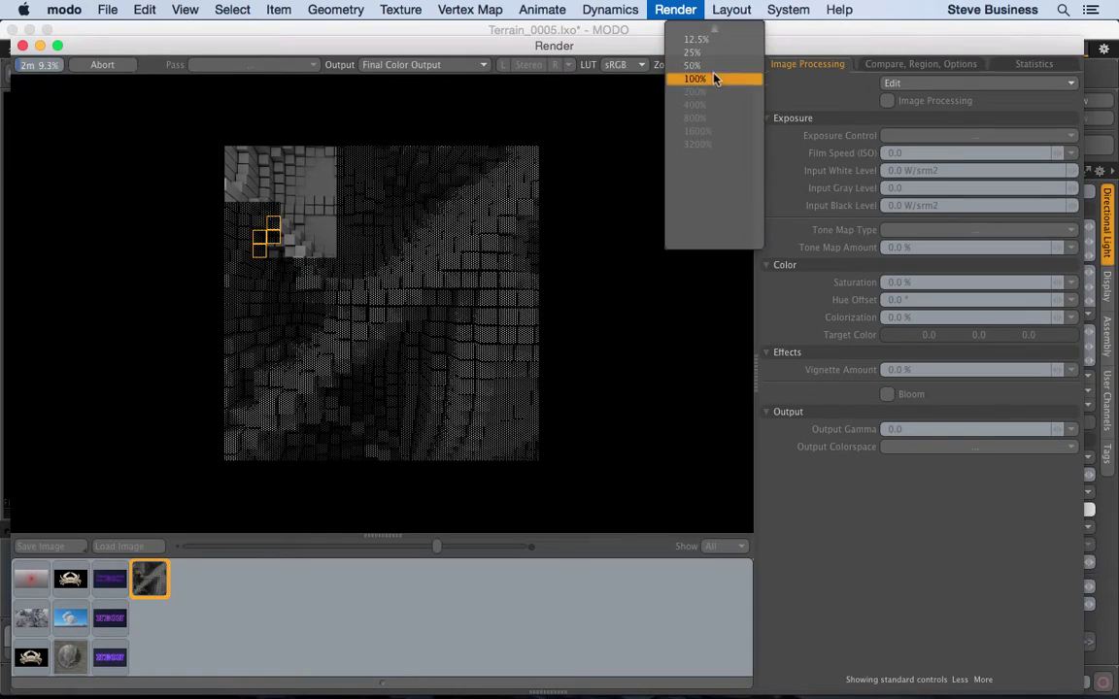
click(715, 77)
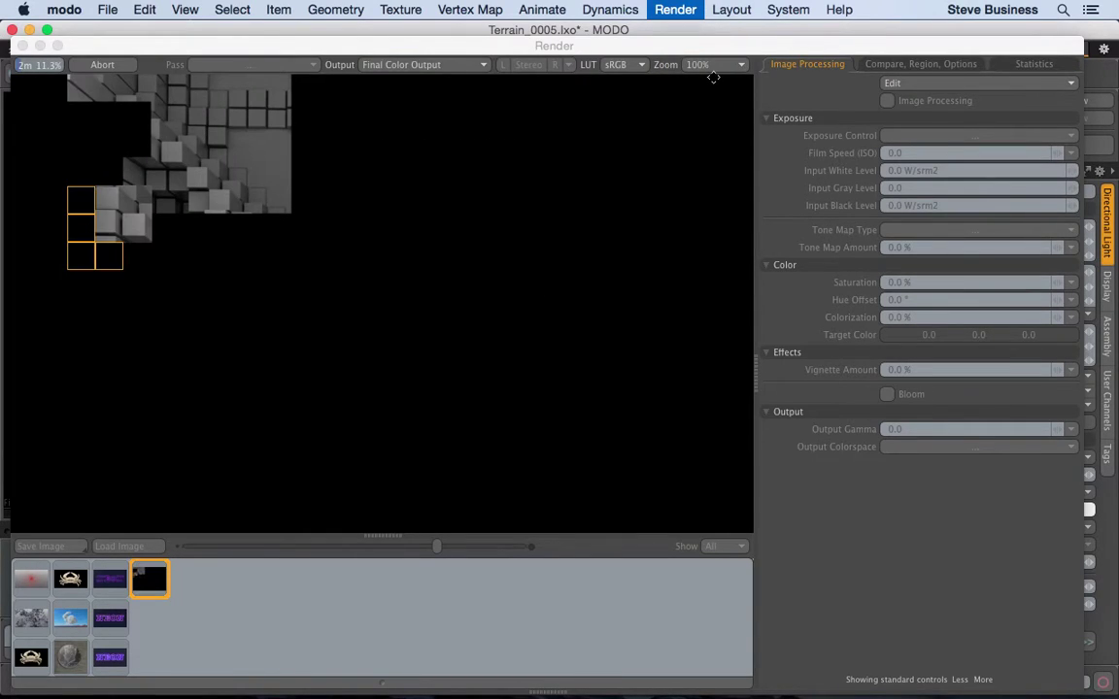
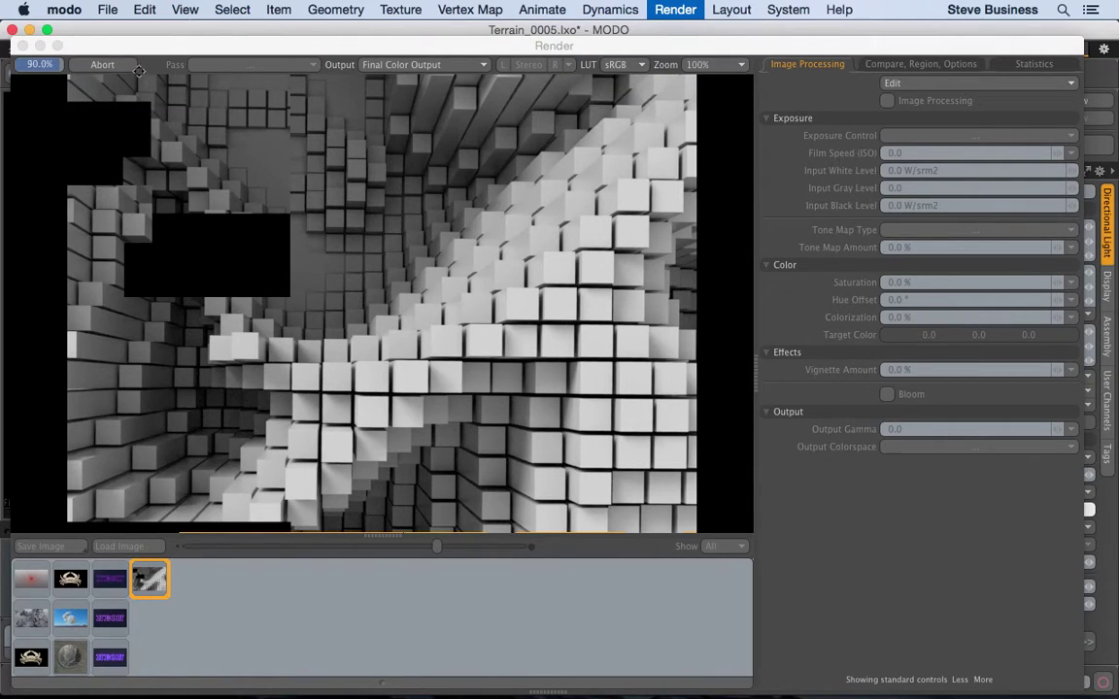
Step: View the whole render at 50% zoom, then close the Render window
mouse_move(106, 46)
mouse_down()
mouse_move(131, 54)
mouse_move(121, 45)
mouse_up()
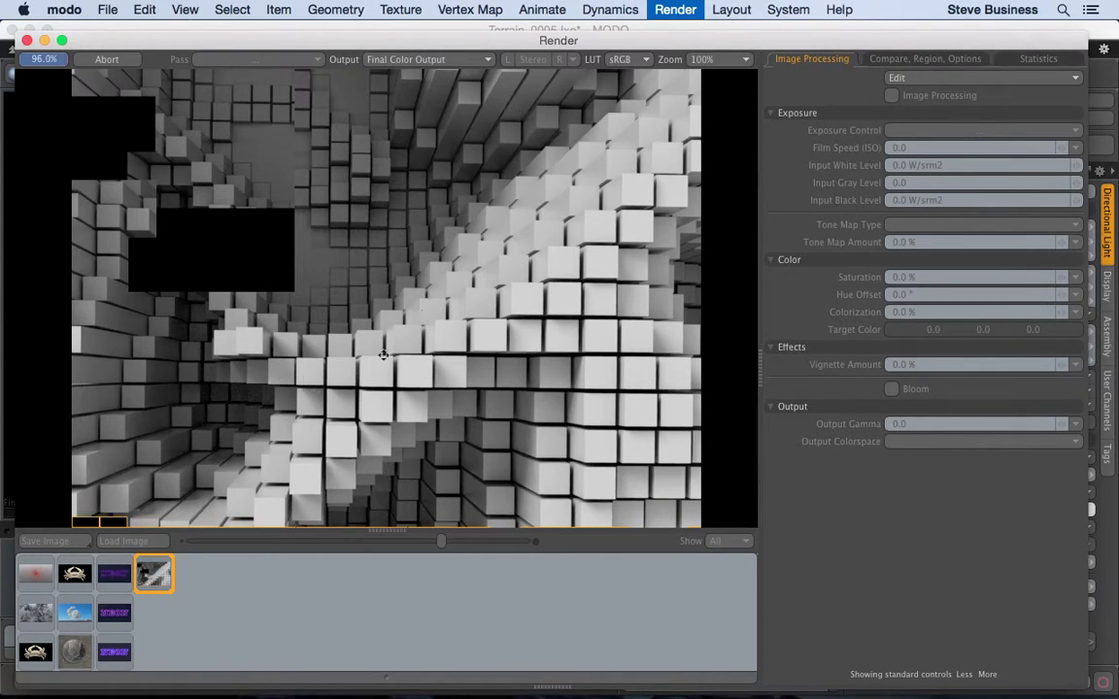
click(745, 61)
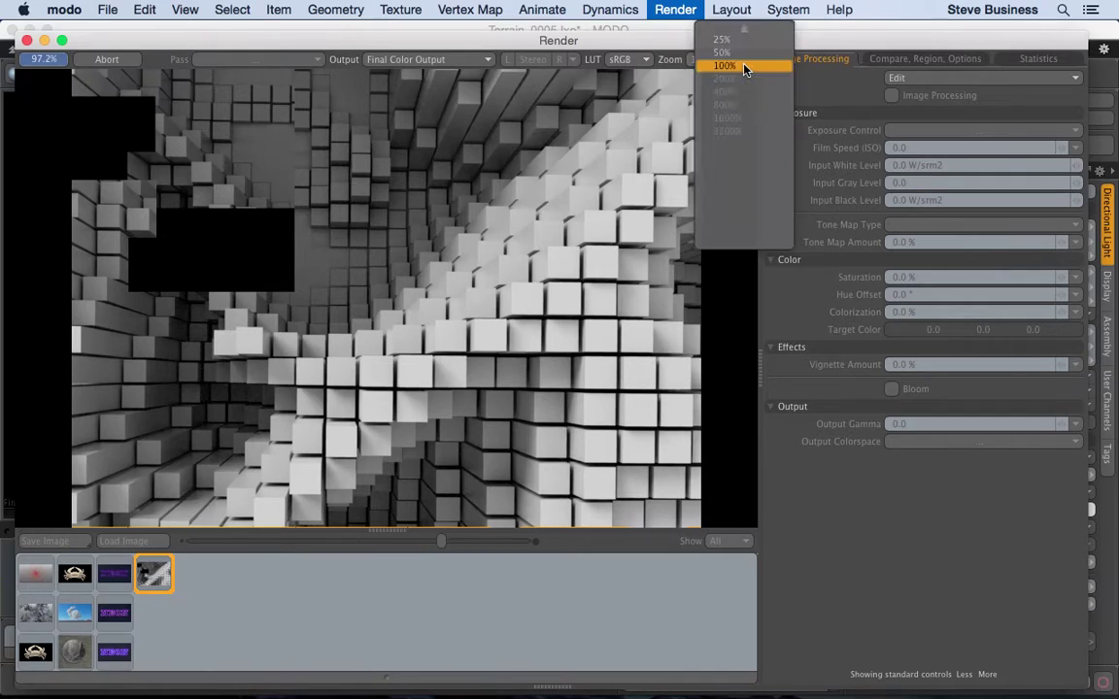
click(742, 67)
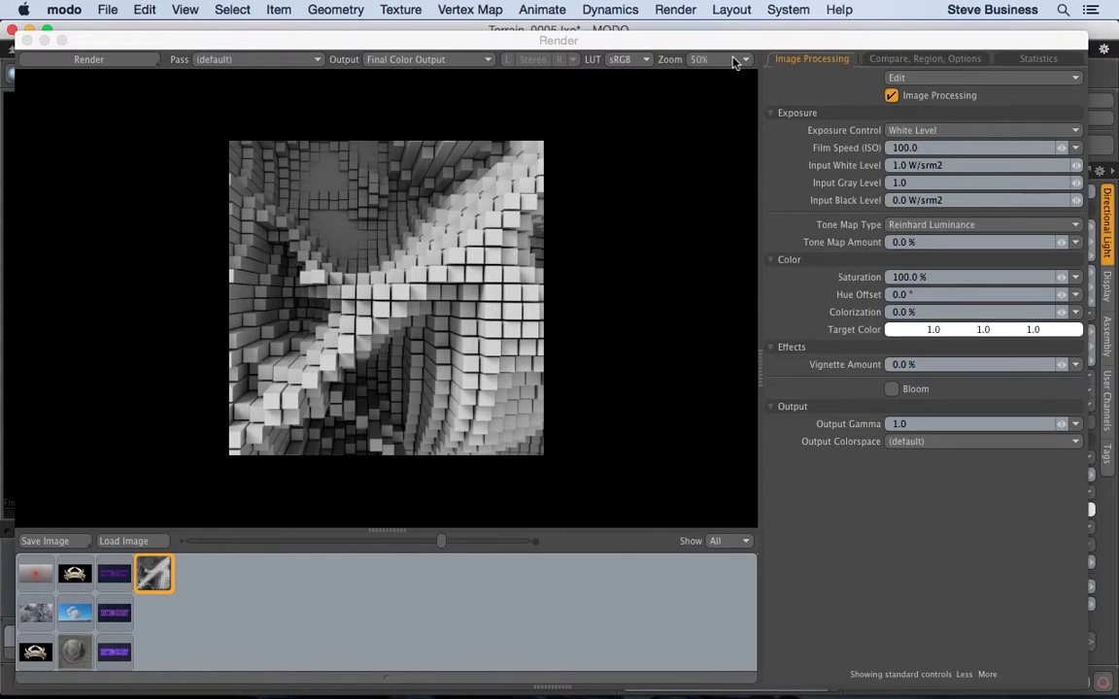
click(27, 40)
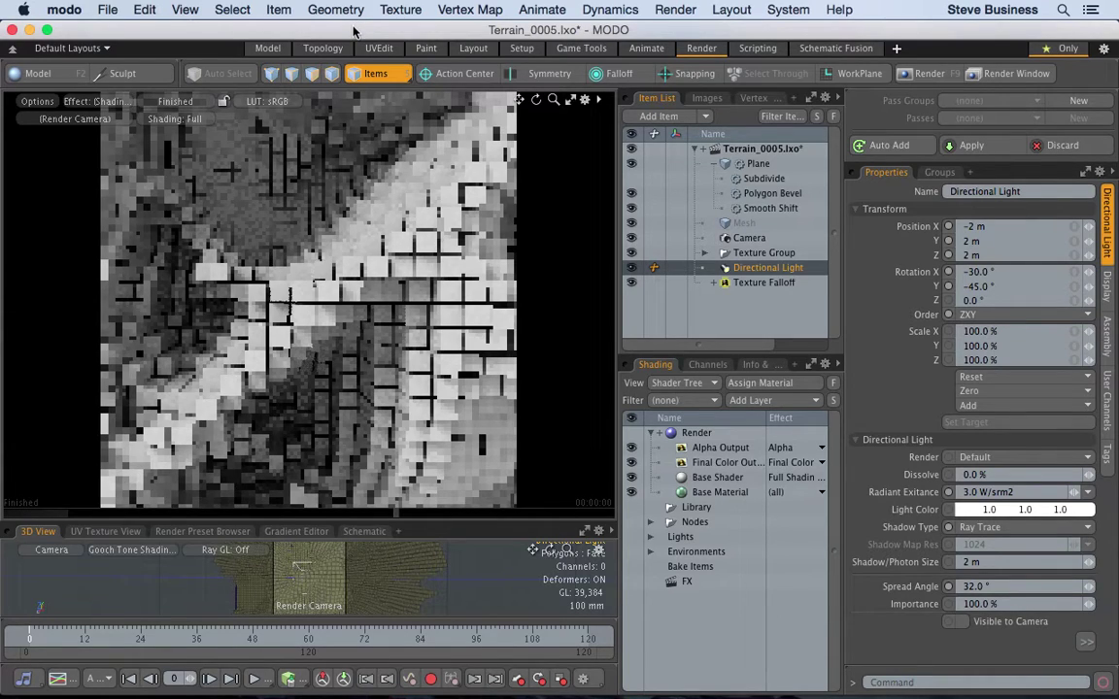
Step: Re-enable the Subdivide operation in the Model layout and start the preview in the Render layout
key(super+s)
click(269, 50)
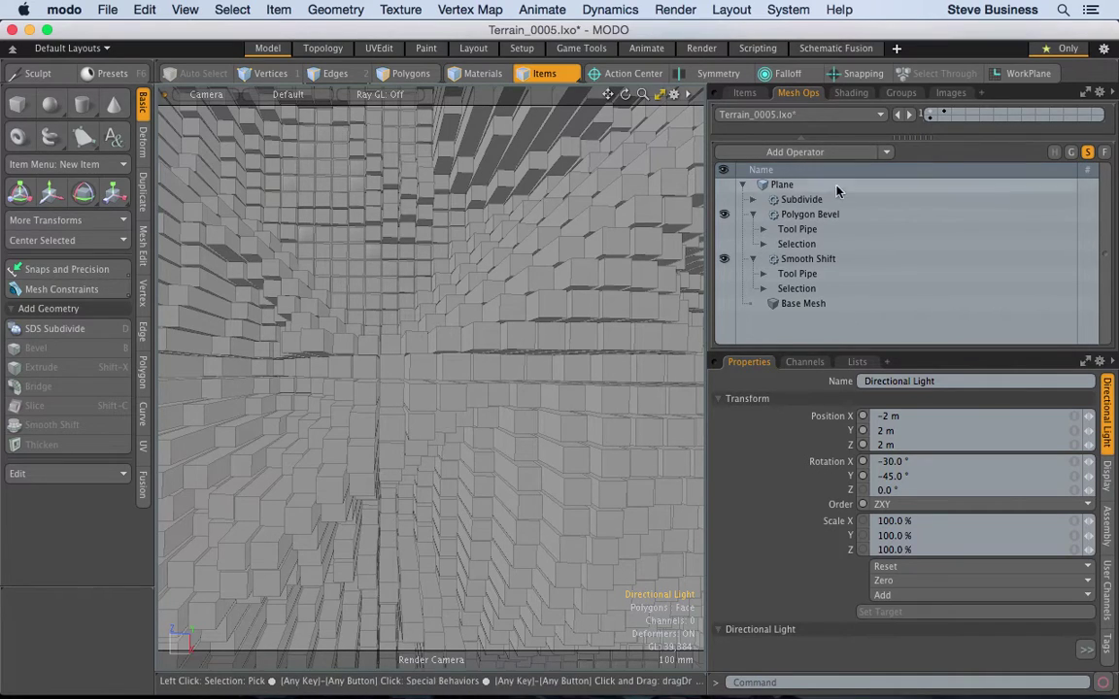
click(724, 200)
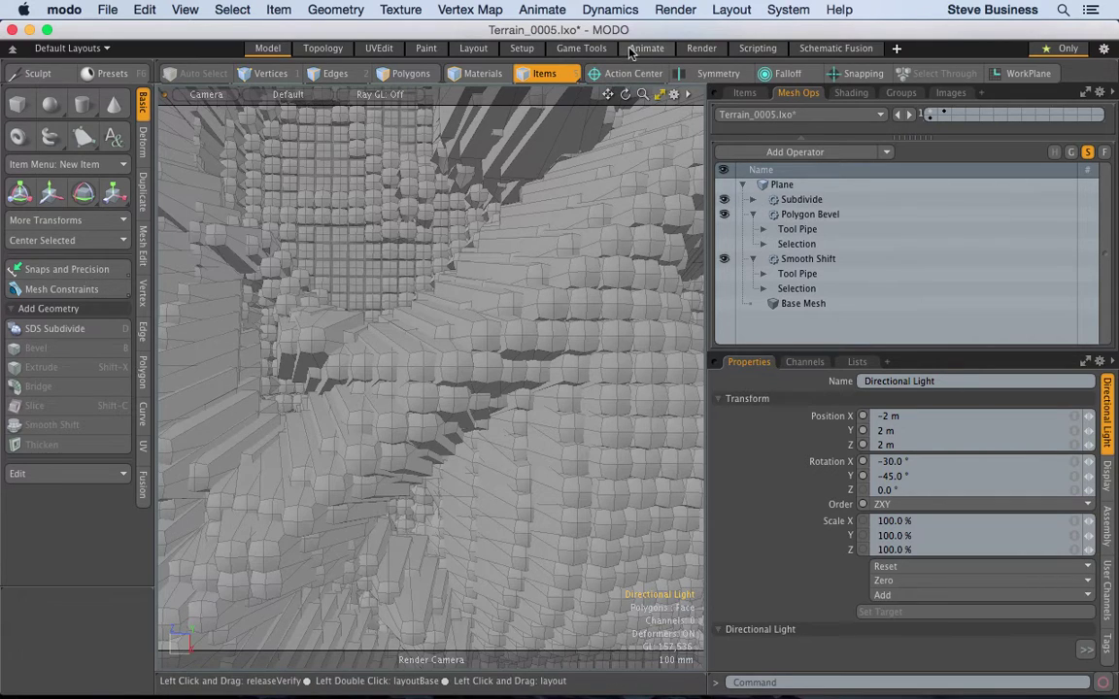
click(701, 49)
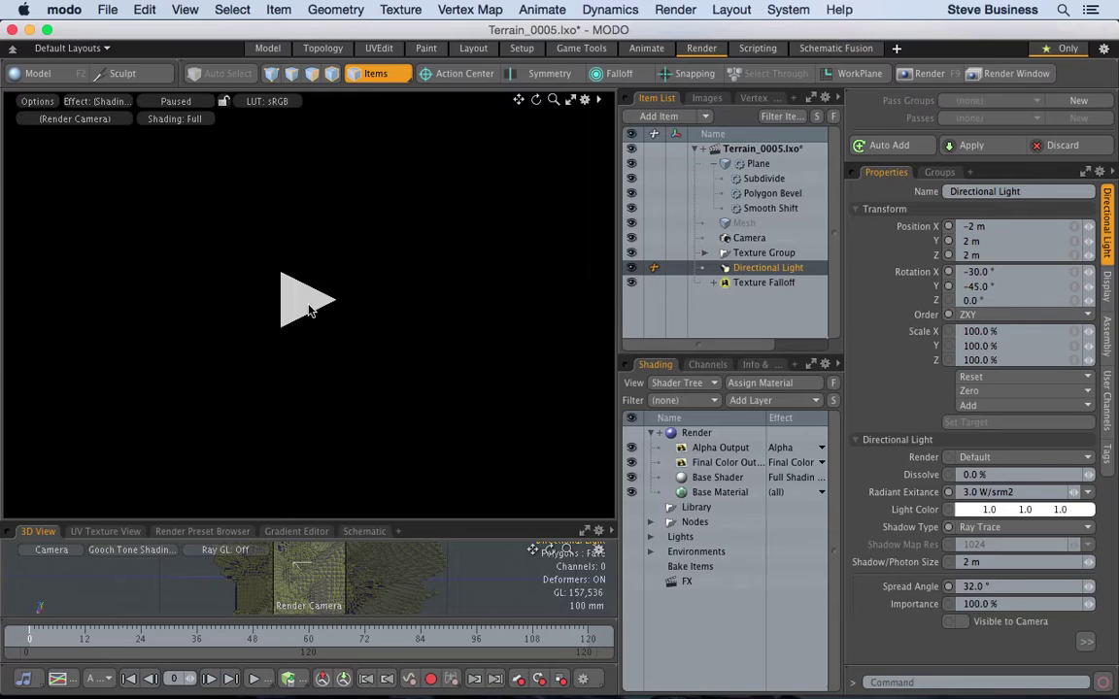
click(307, 301)
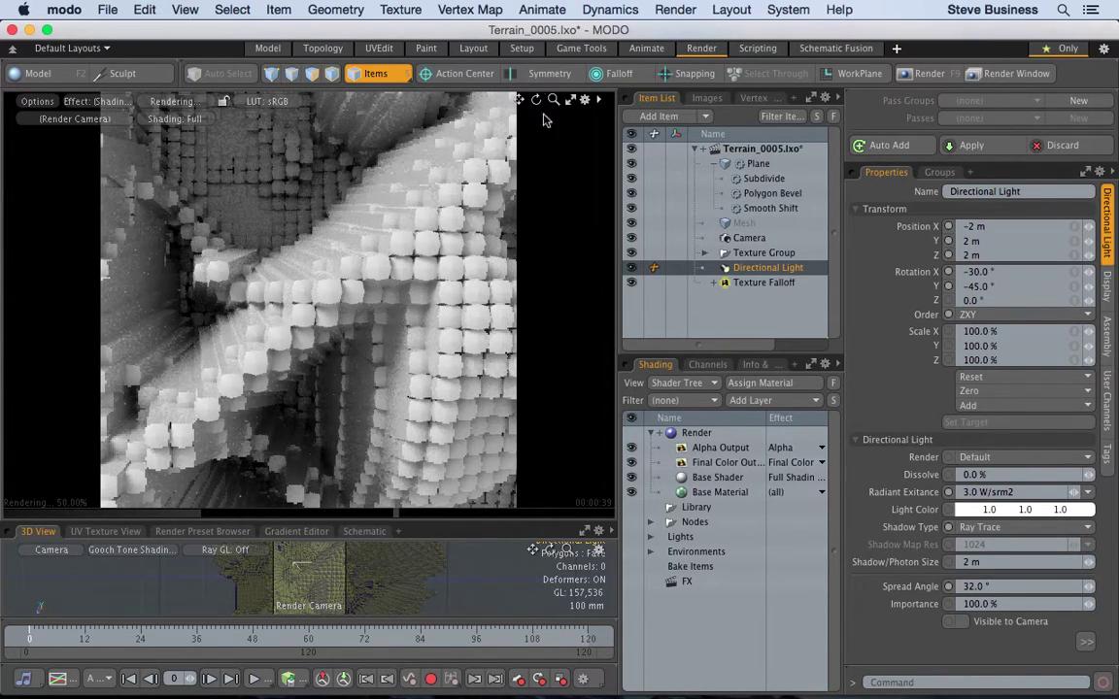
Step: Render the terrain with Subdivide enabled and view the render at 100% zoom
click(689, 9)
click(690, 32)
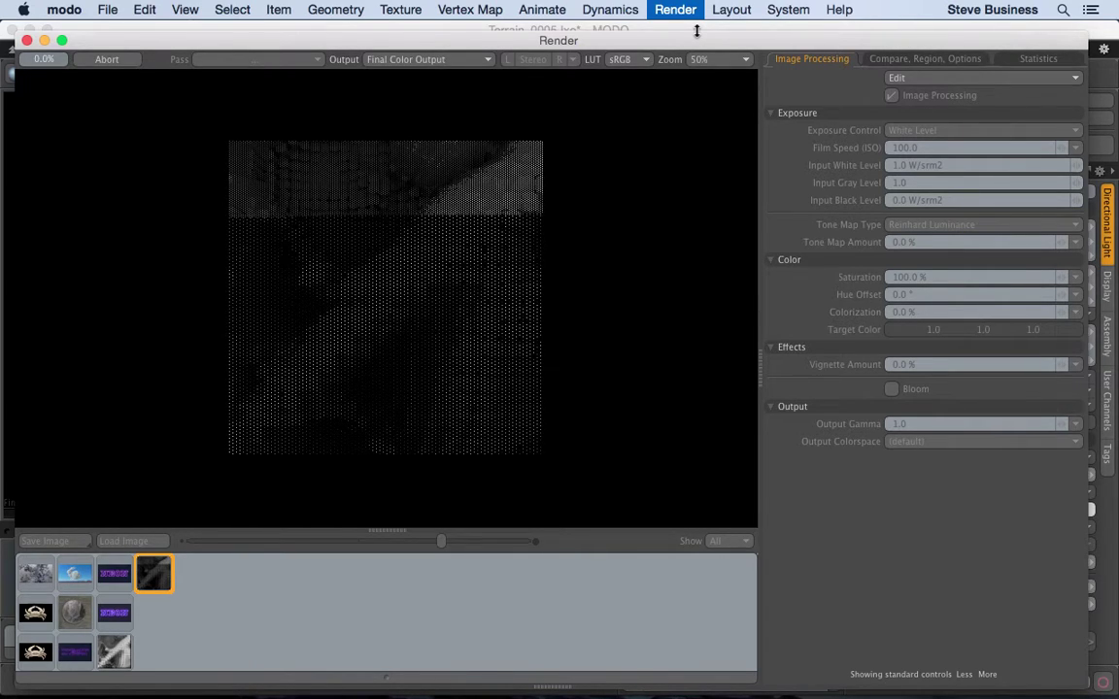
click(745, 60)
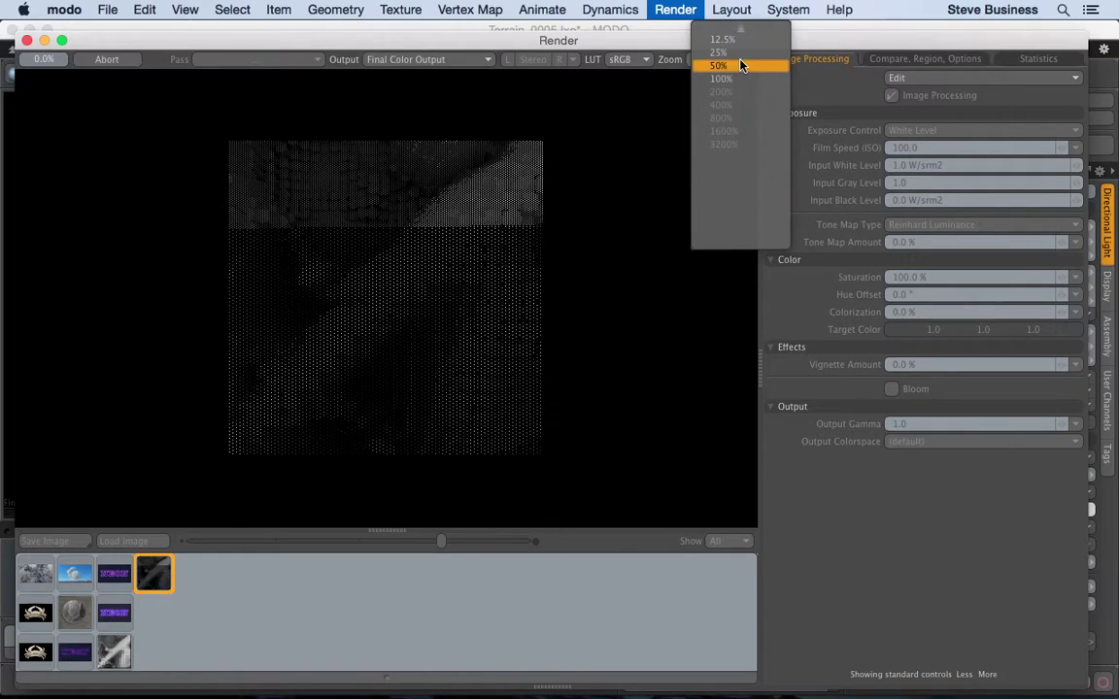
click(737, 77)
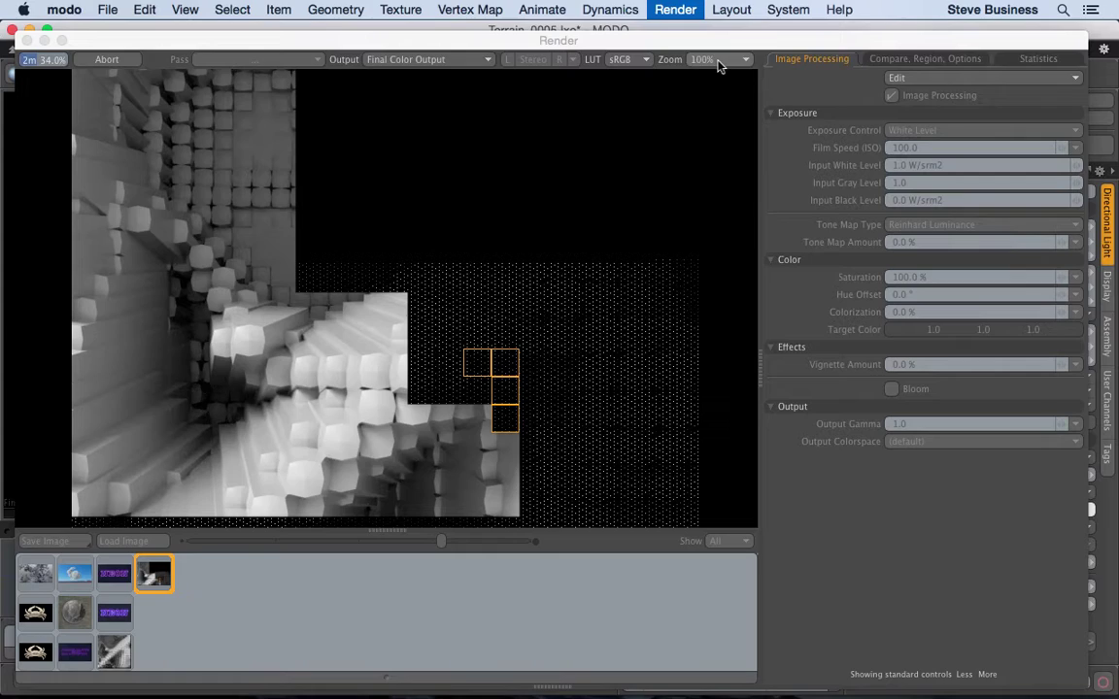
click(719, 63)
click(716, 60)
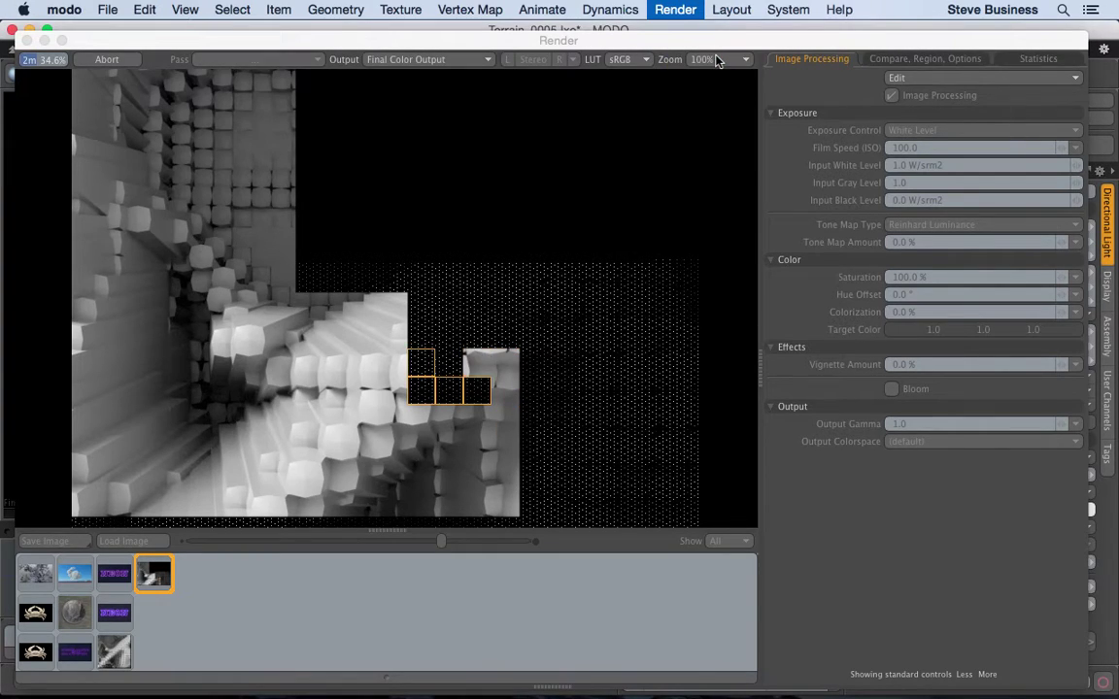
Step: Inspect the subdivided terrain render at 100% zoom, return it to 50%, and close the Render window
scroll(716, 61, down, 1)
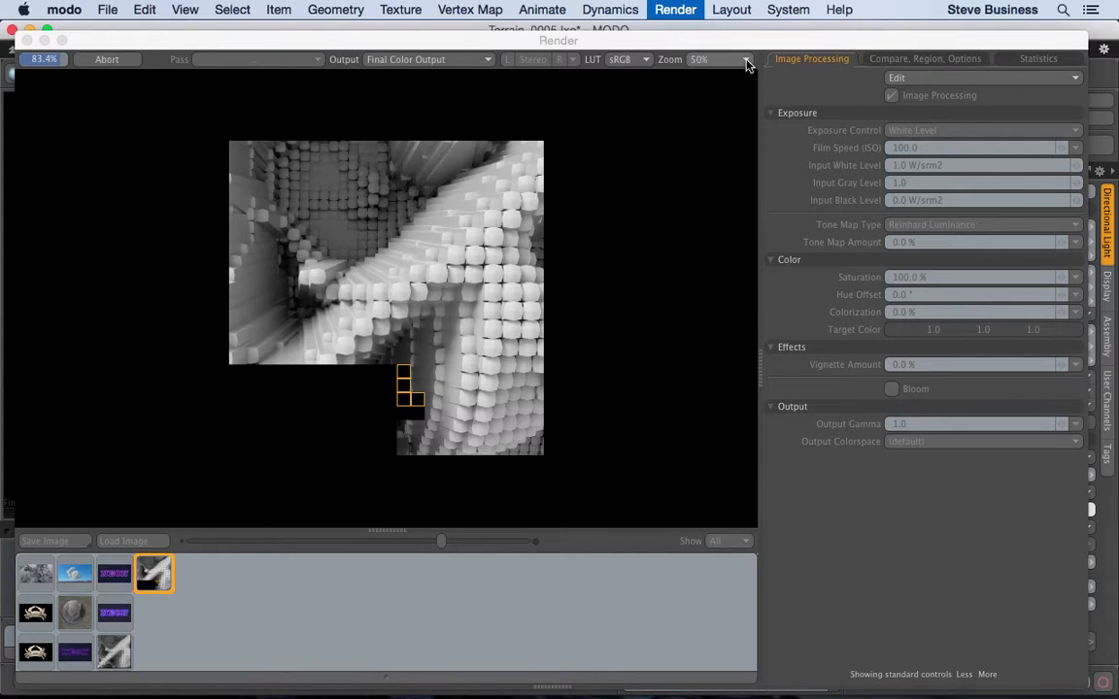
click(740, 61)
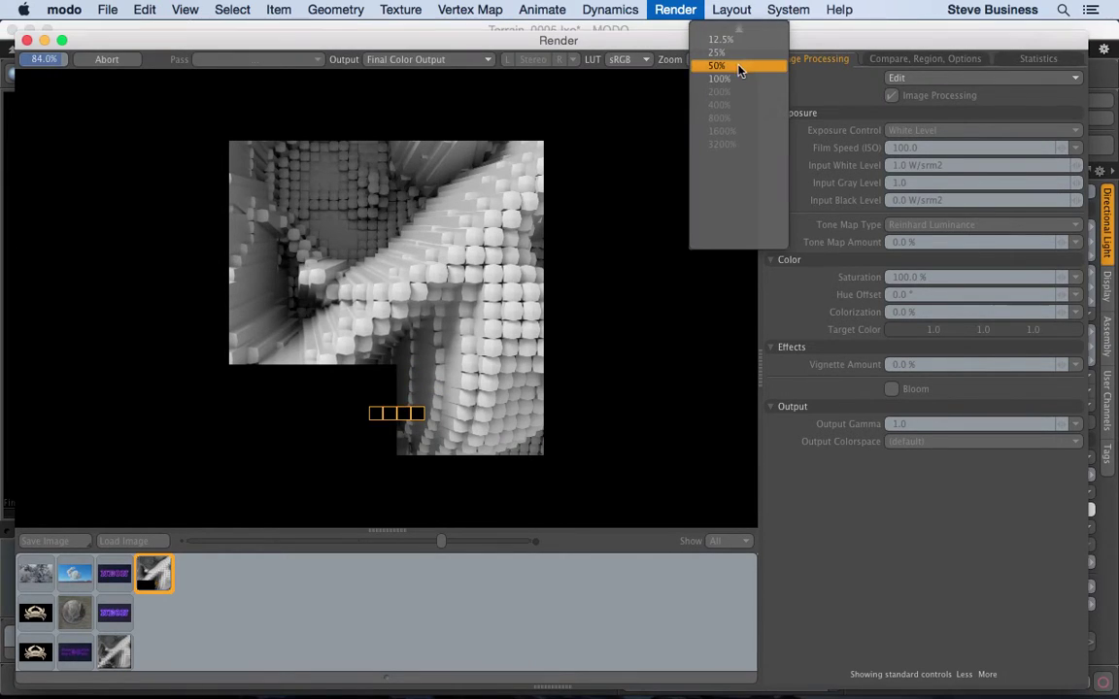
click(736, 78)
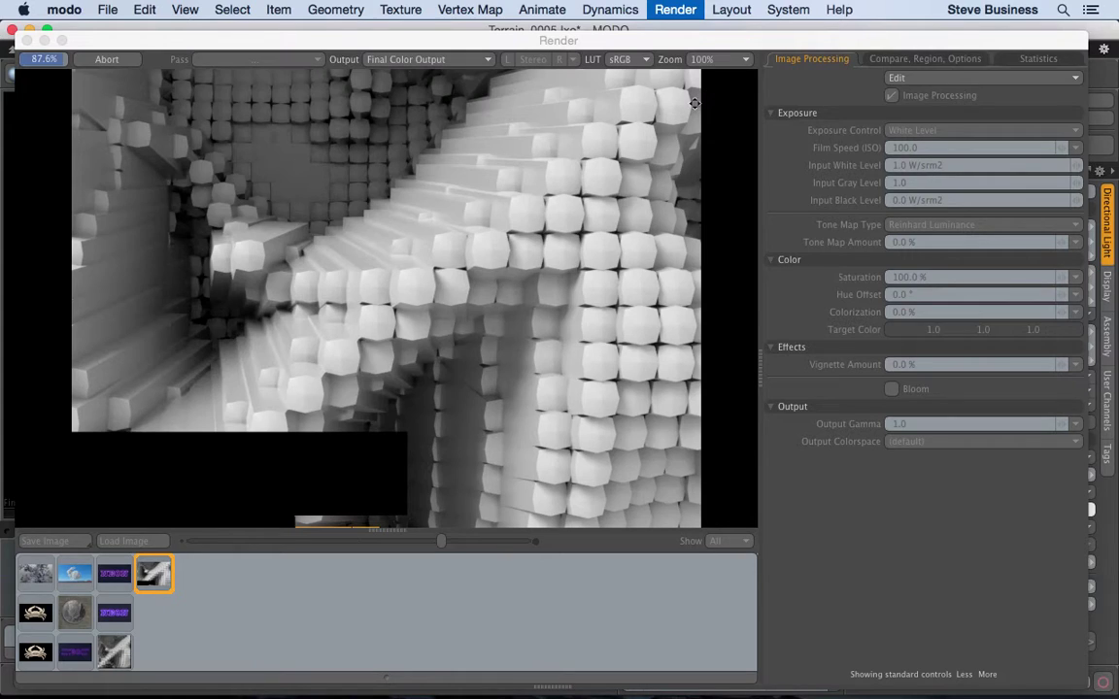
click(721, 63)
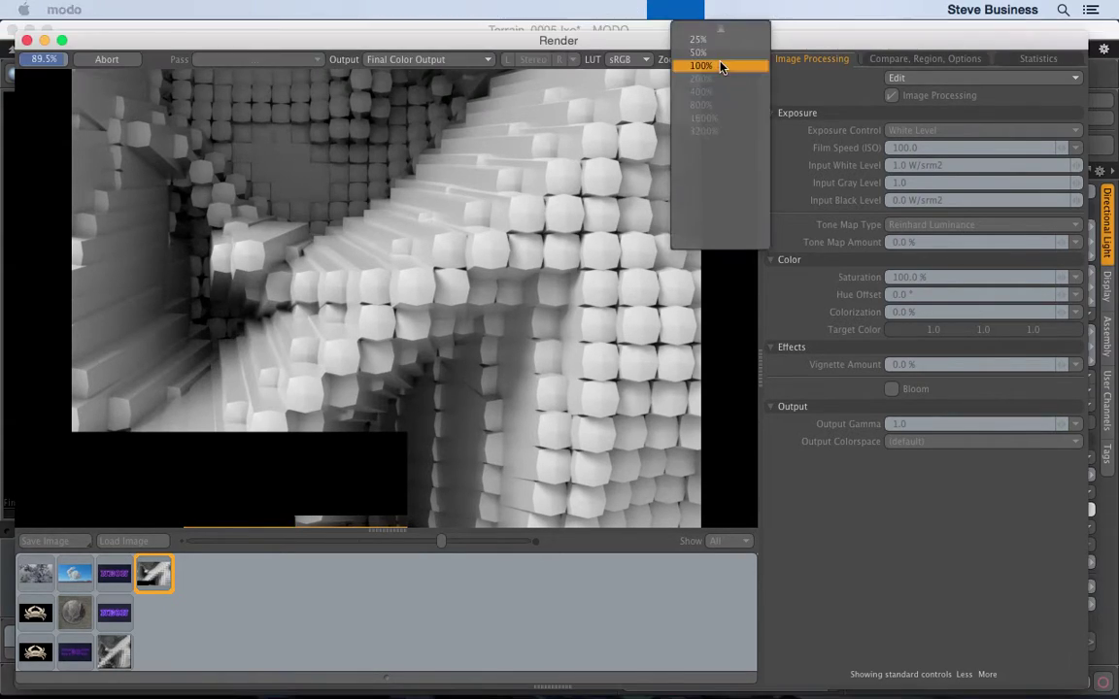
click(716, 53)
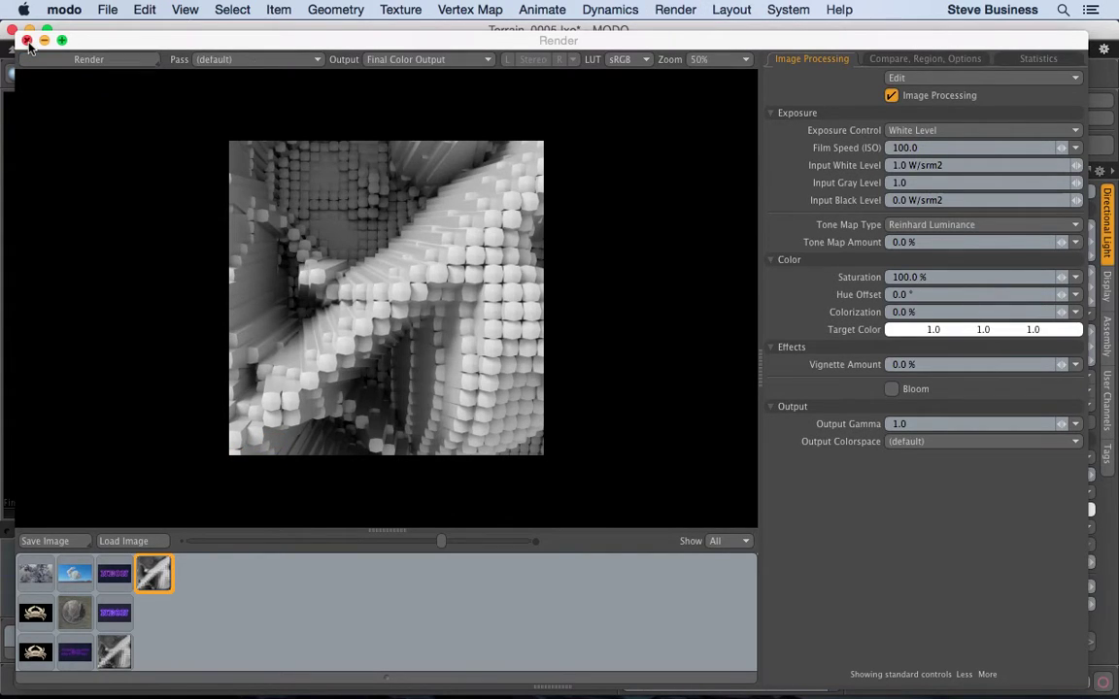
click(27, 40)
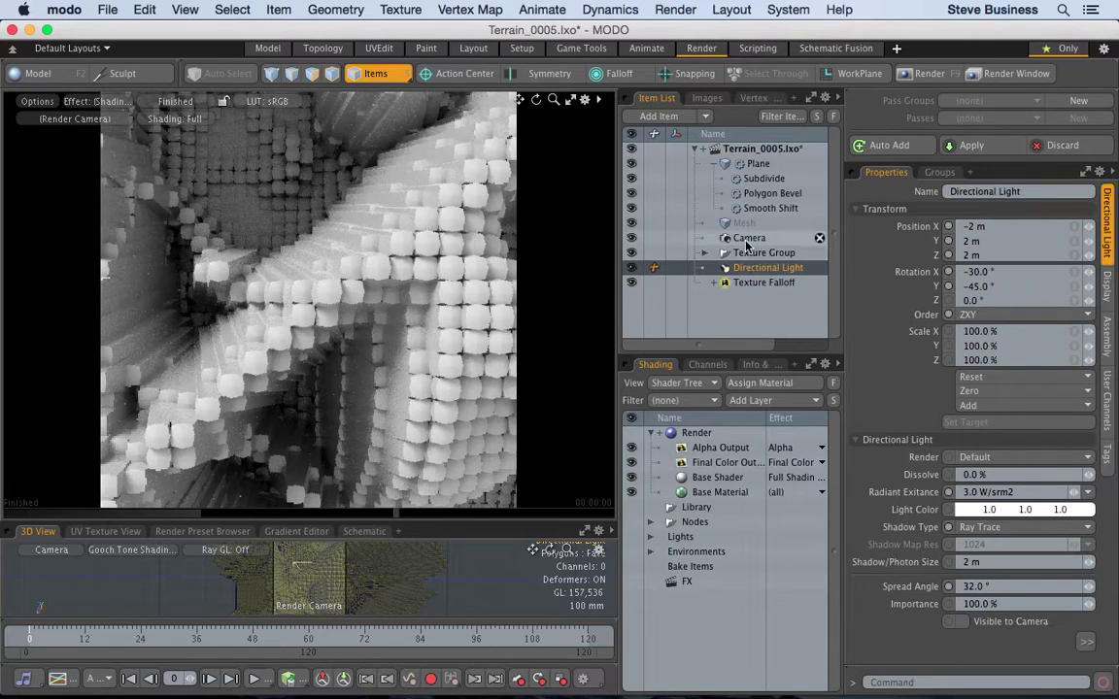
Step: Disable the Subdivide operation in the Model layout and expose the texture driving the Polygon Bevel's Texture Falloff
click(268, 49)
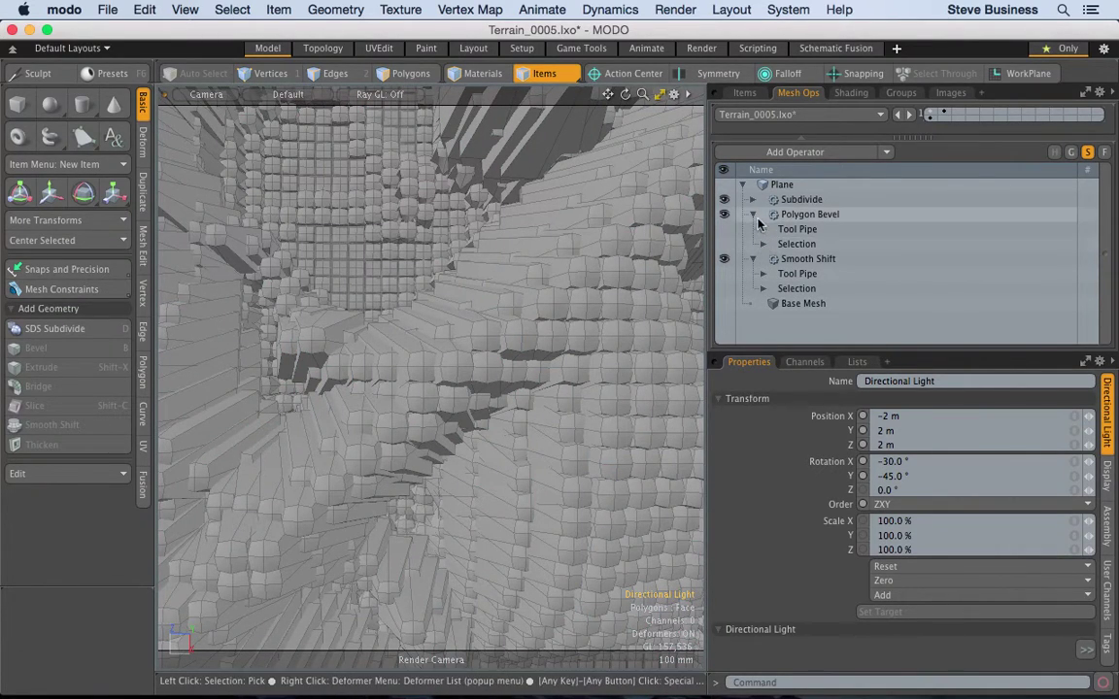
click(724, 199)
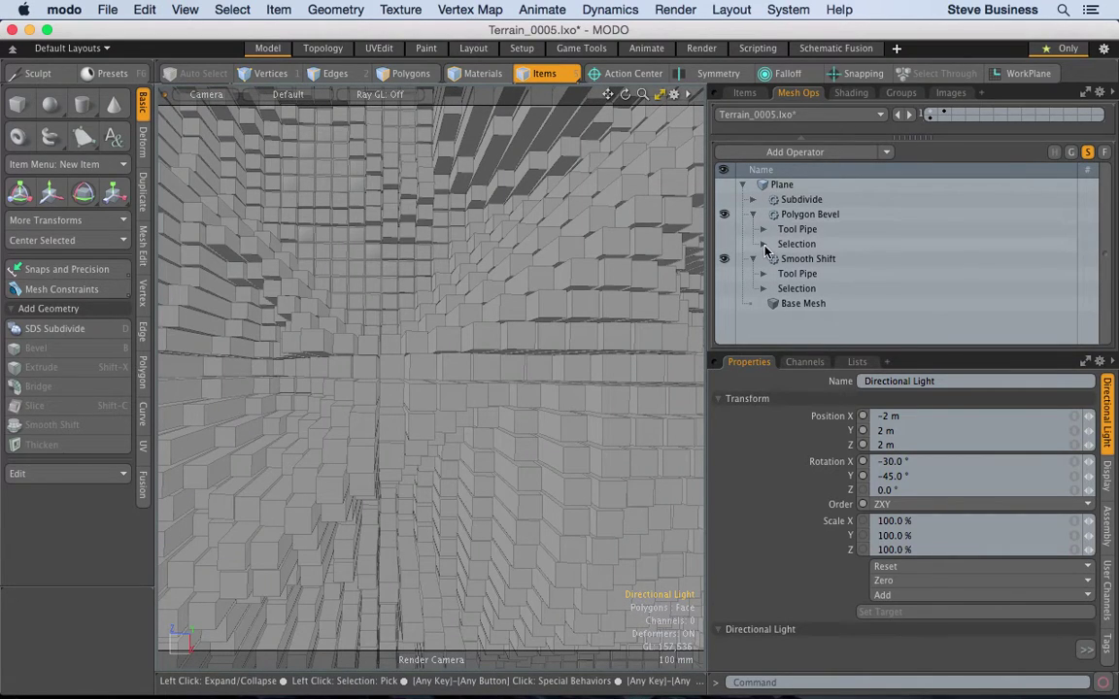
click(763, 244)
click(763, 230)
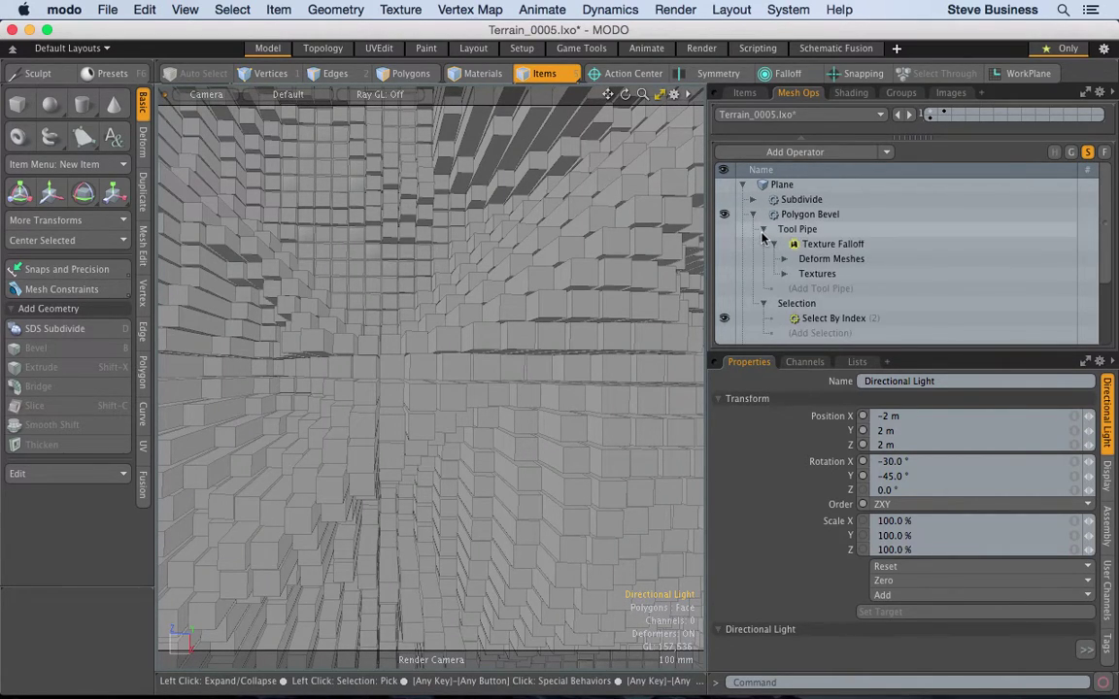
click(785, 274)
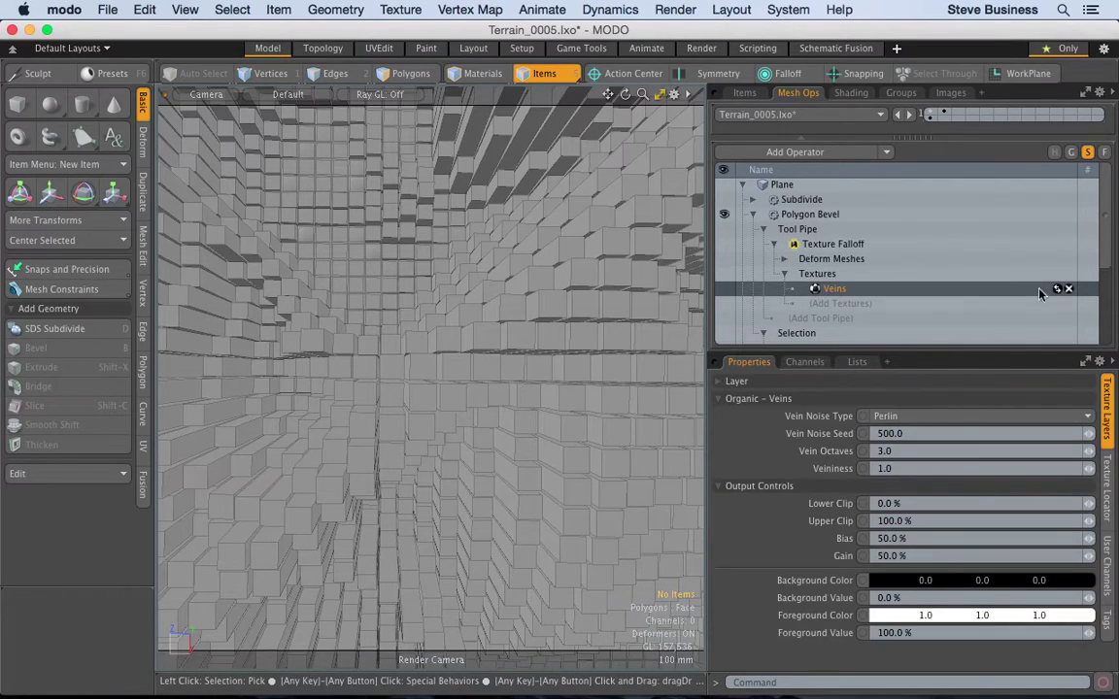
Step: Replace the Veins texture in the Polygon Bevel's Texture Falloff with the geometric Radial texture and view the whole plane
click(1057, 290)
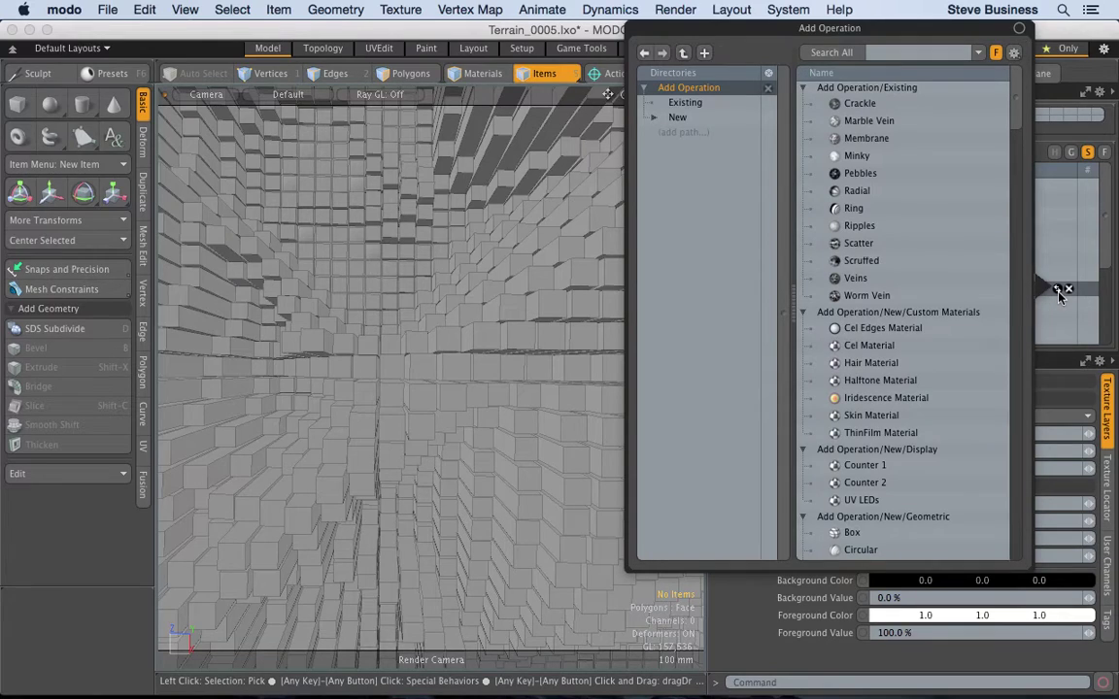
click(1017, 475)
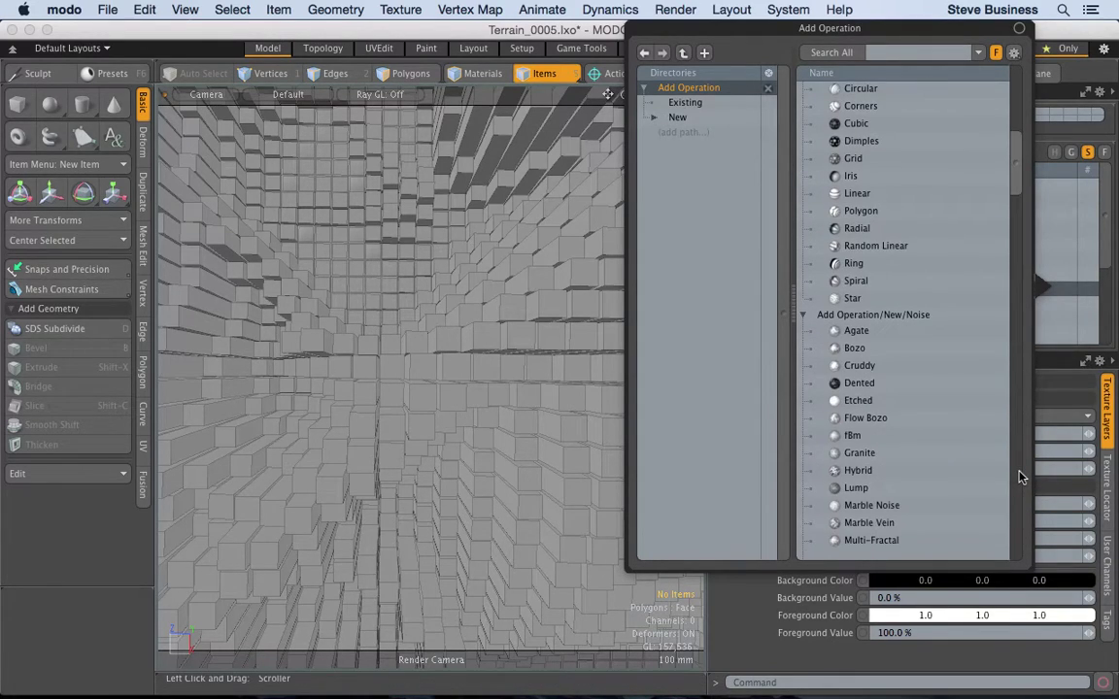
click(859, 229)
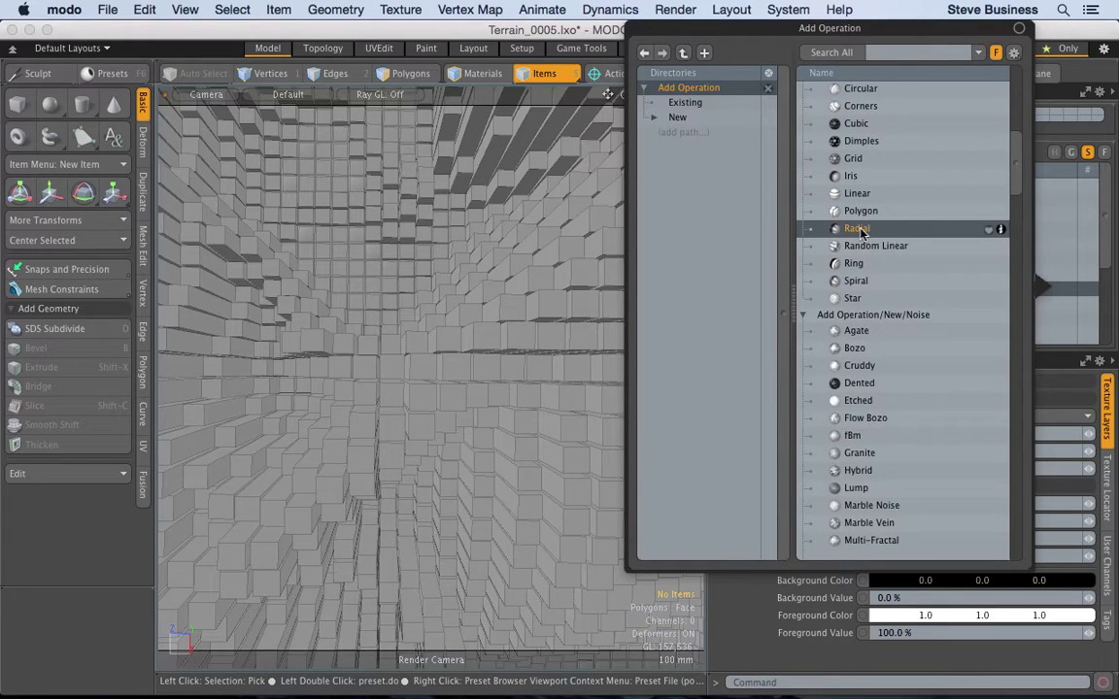
double_click(859, 229)
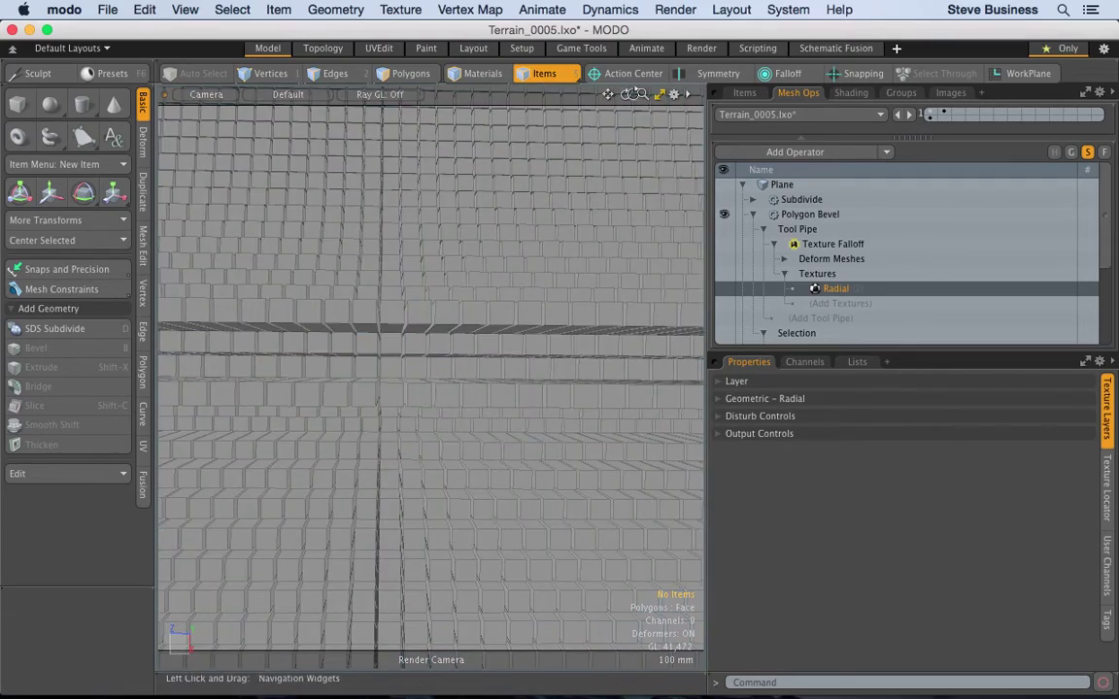
drag(642, 94, 612, 134)
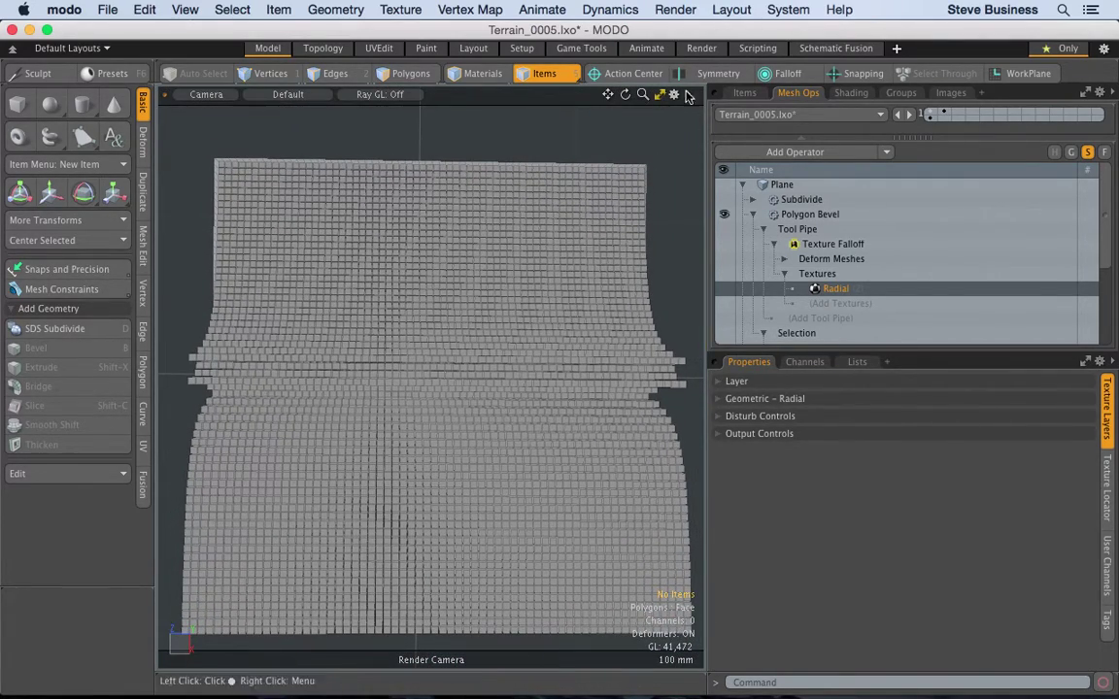
Step: Replace the Radial falloff texture with the Agate noise texture
click(1059, 291)
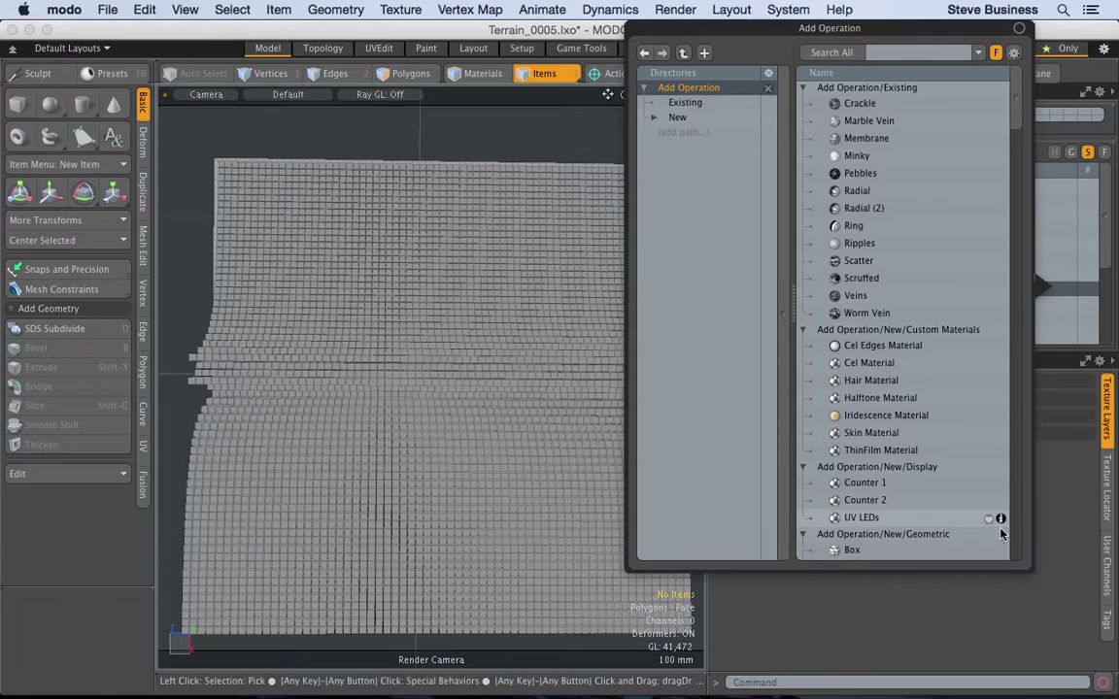
scroll(1014, 522, down, 5)
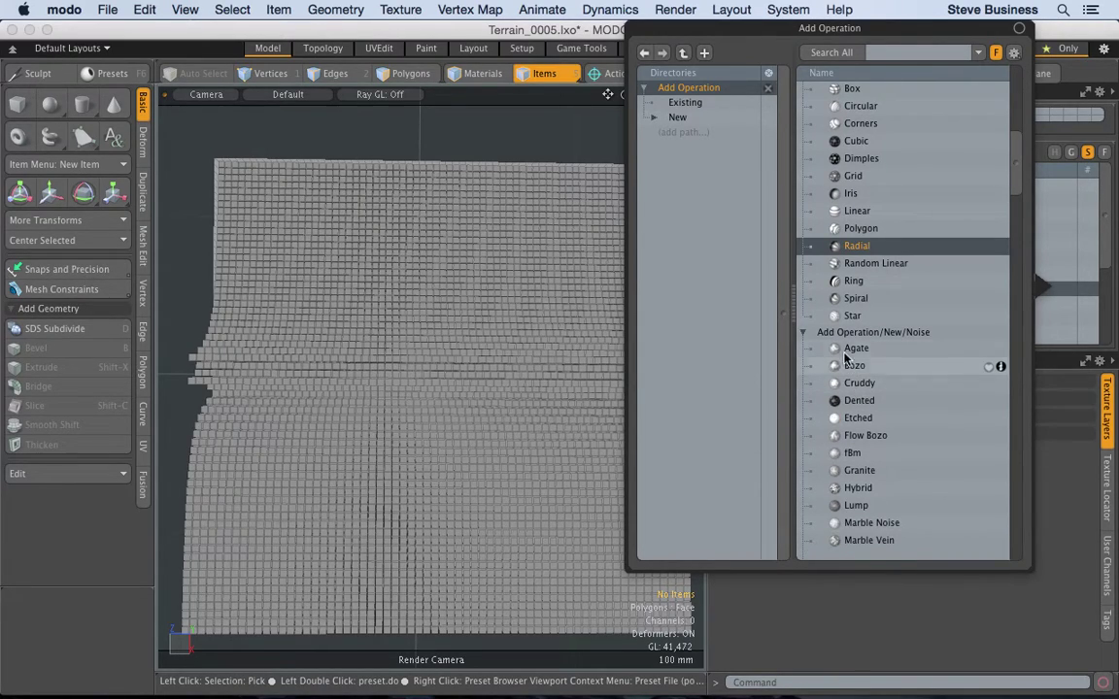
key(Escape)
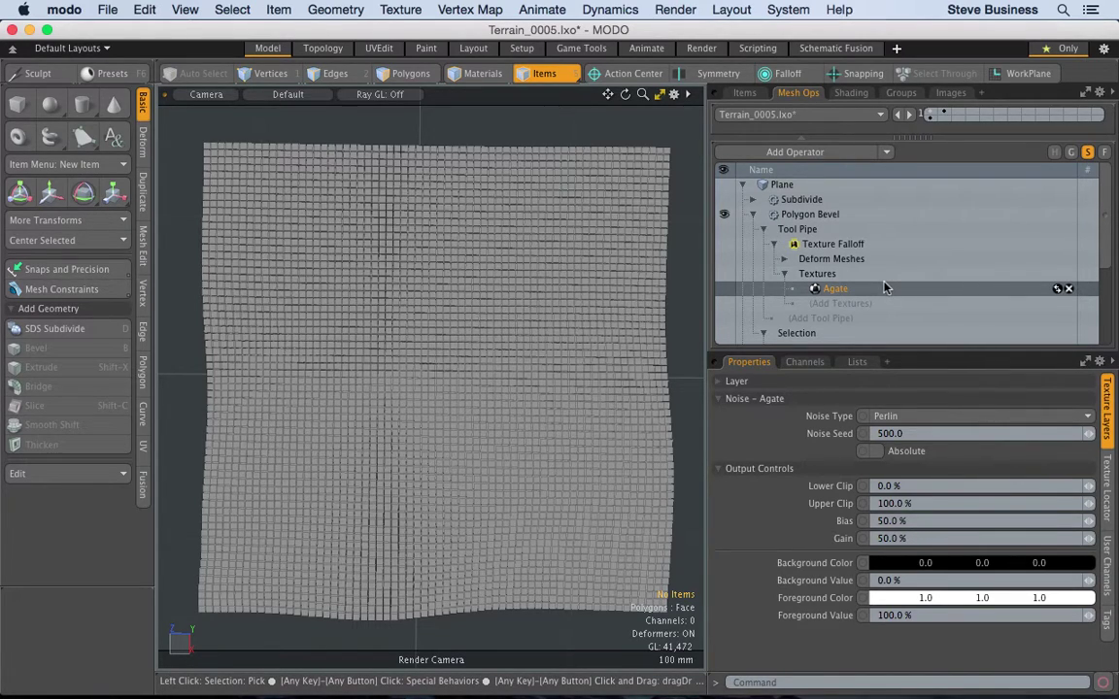
Step: Replace the Agate falloff texture with the organic Branches texture
click(1057, 290)
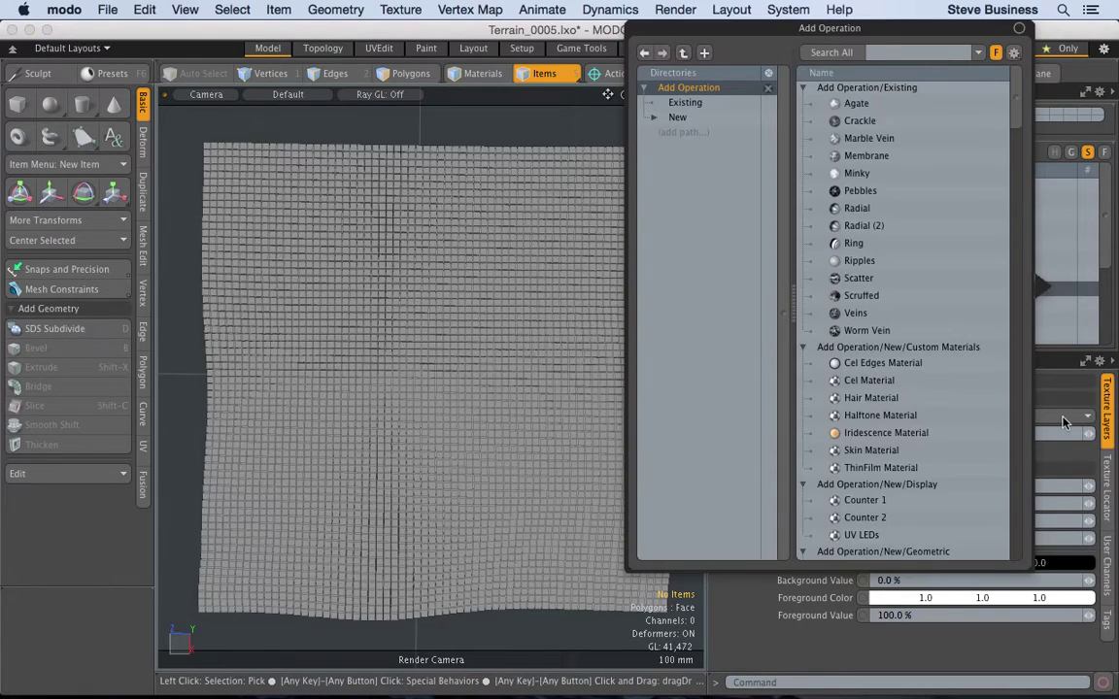
scroll(1019, 521, down, 15)
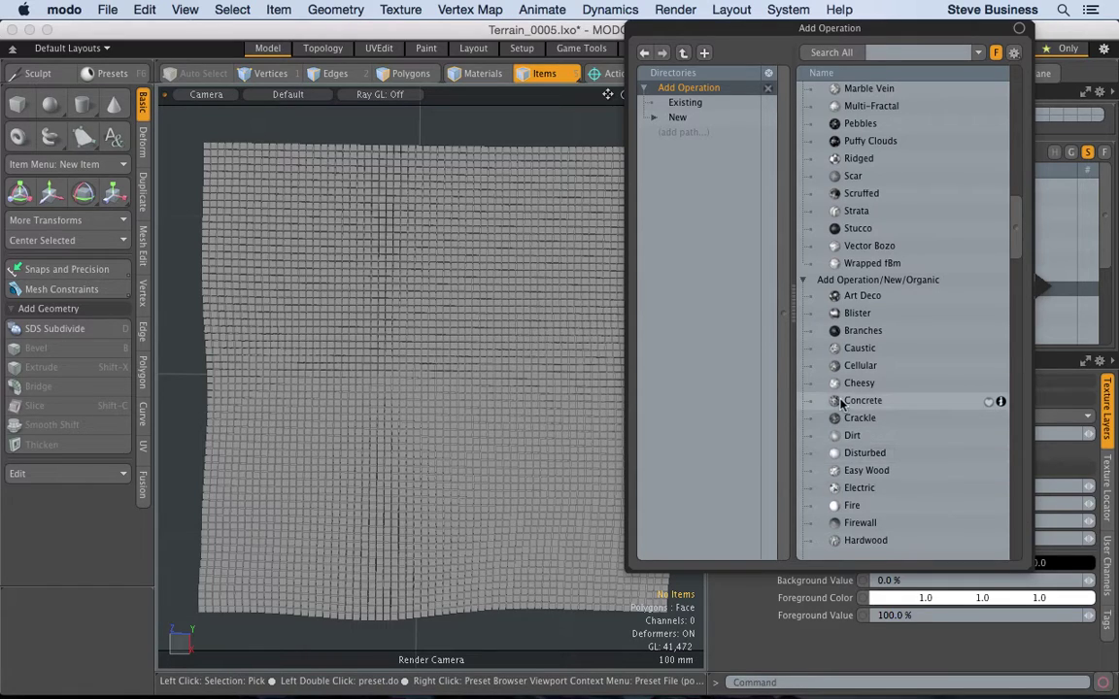
double_click(839, 331)
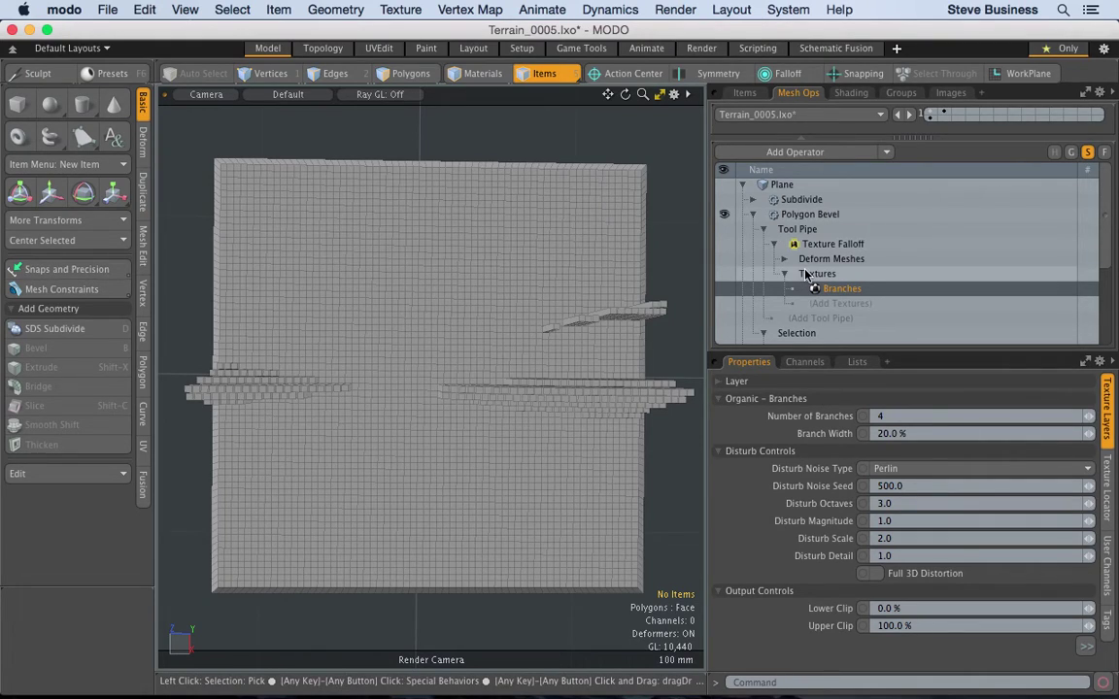
Step: Review the Branches layer settings and set its texture locator size to 100 mm on X, Y and Z
click(1110, 478)
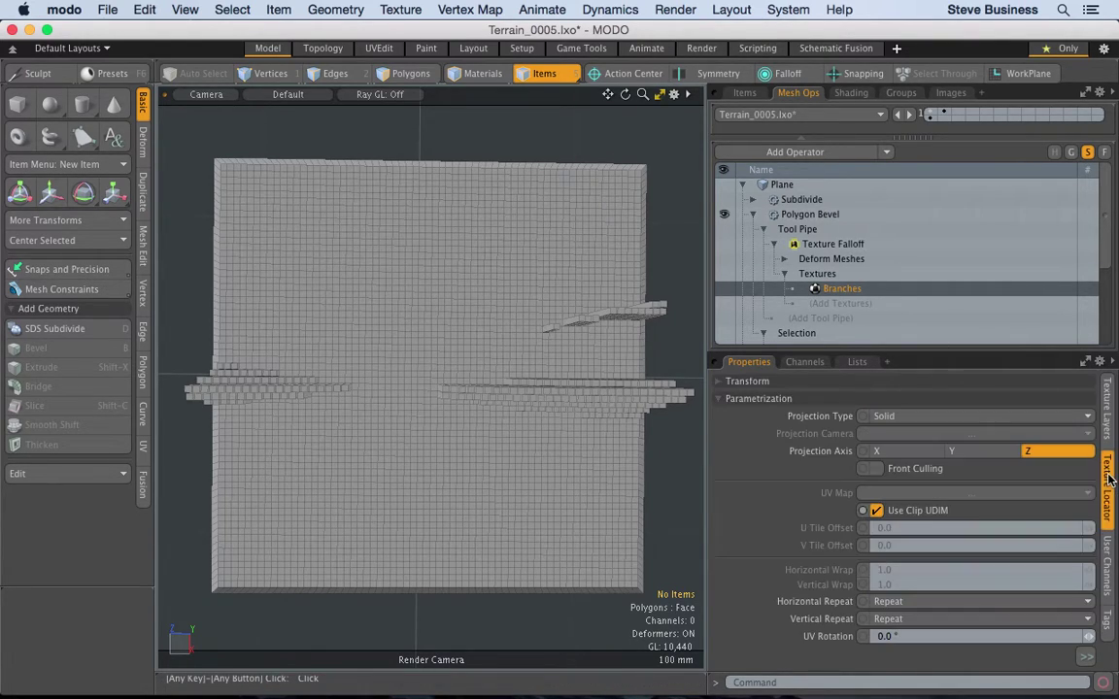
click(1108, 408)
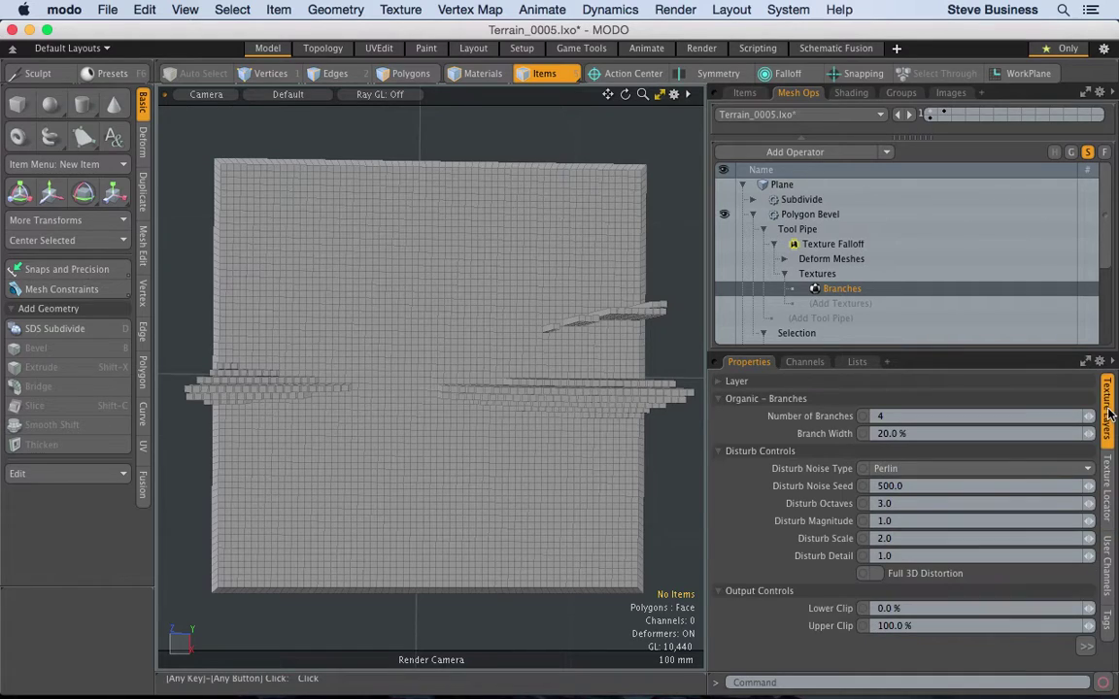
click(720, 381)
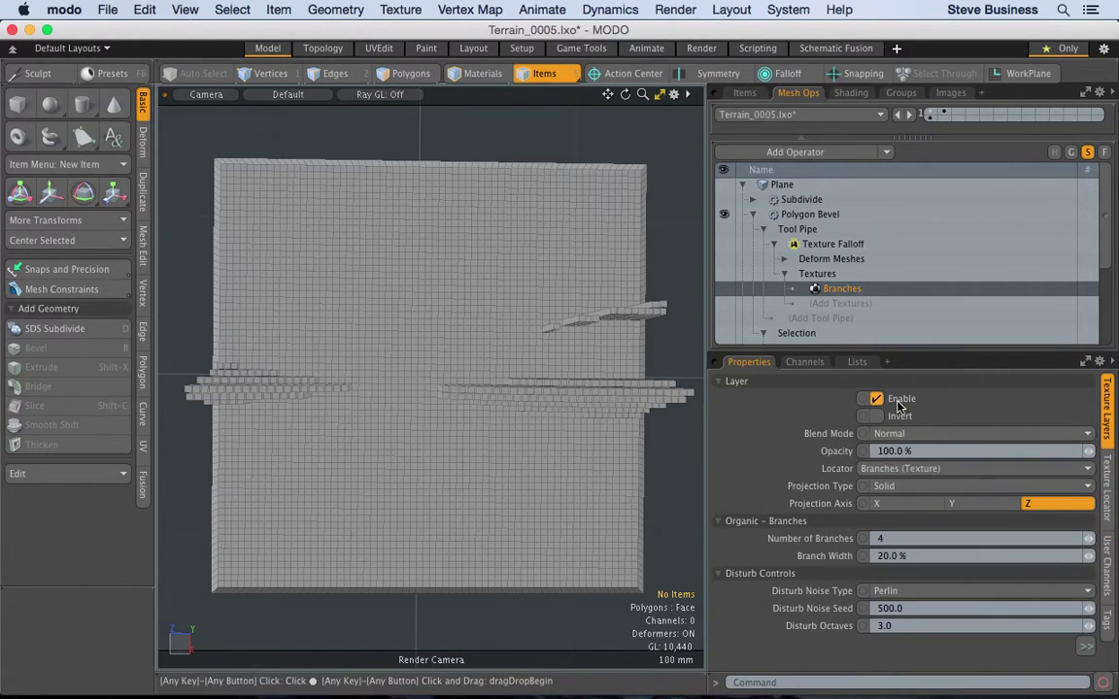
click(1107, 472)
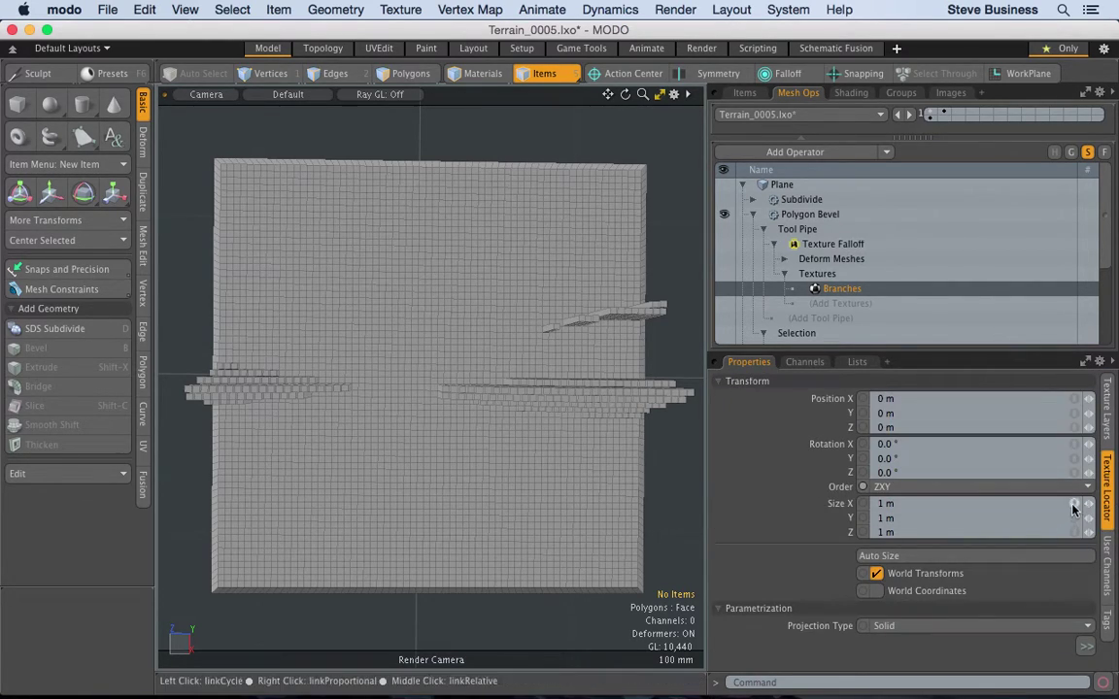
text(100 mm)
key(Return)
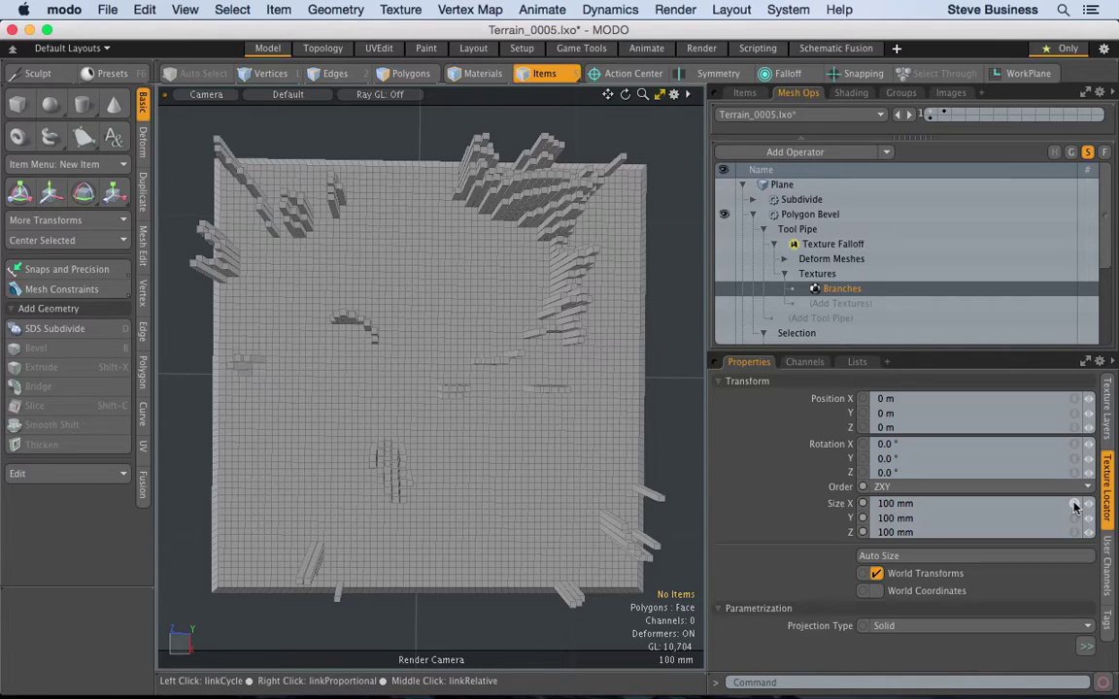
Step: Set the Branches texture locator size to 3 m on all three axes
click(1074, 506)
text(3)
key(Return)
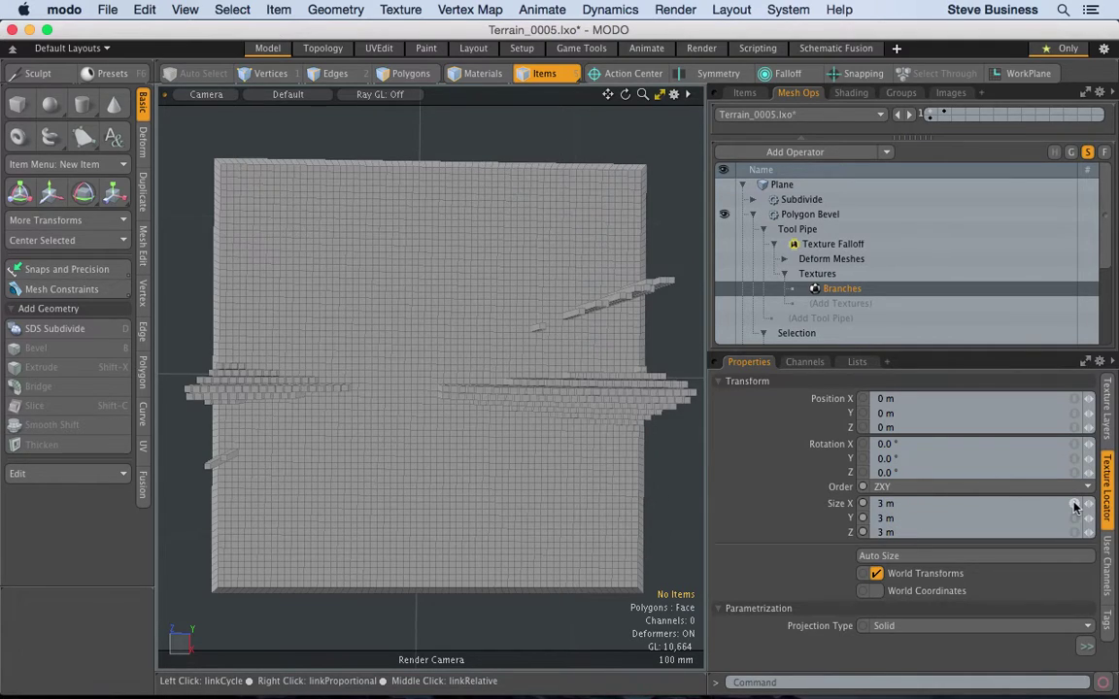
Step: Set the Branches texture locator size to 20 mm on all three axes
click(1074, 506)
key(BackSpace)
text(.02)
key(Return)
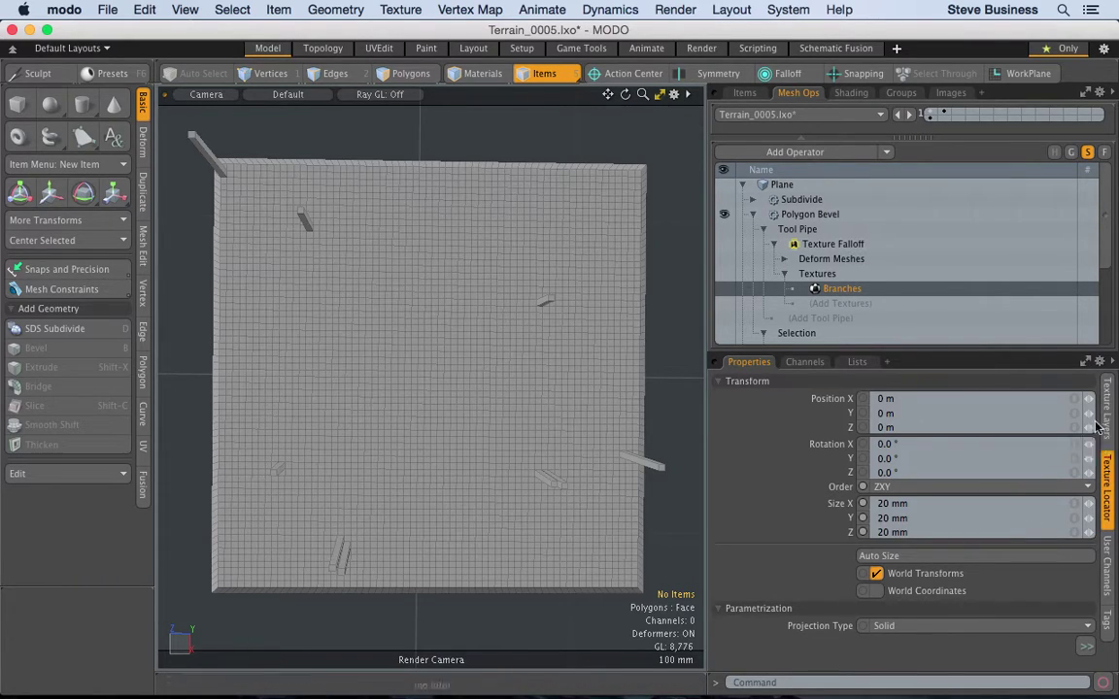
Step: Change the Branches texture's projection type to Spherical and view the raised blocks at an angle
click(901, 626)
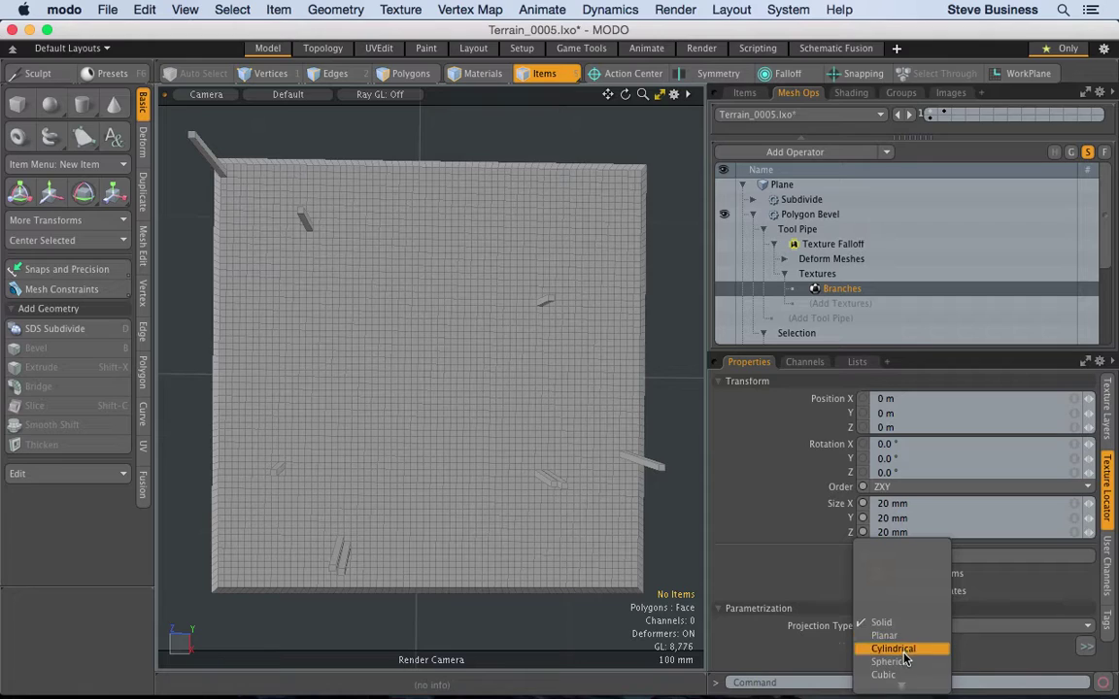
click(891, 662)
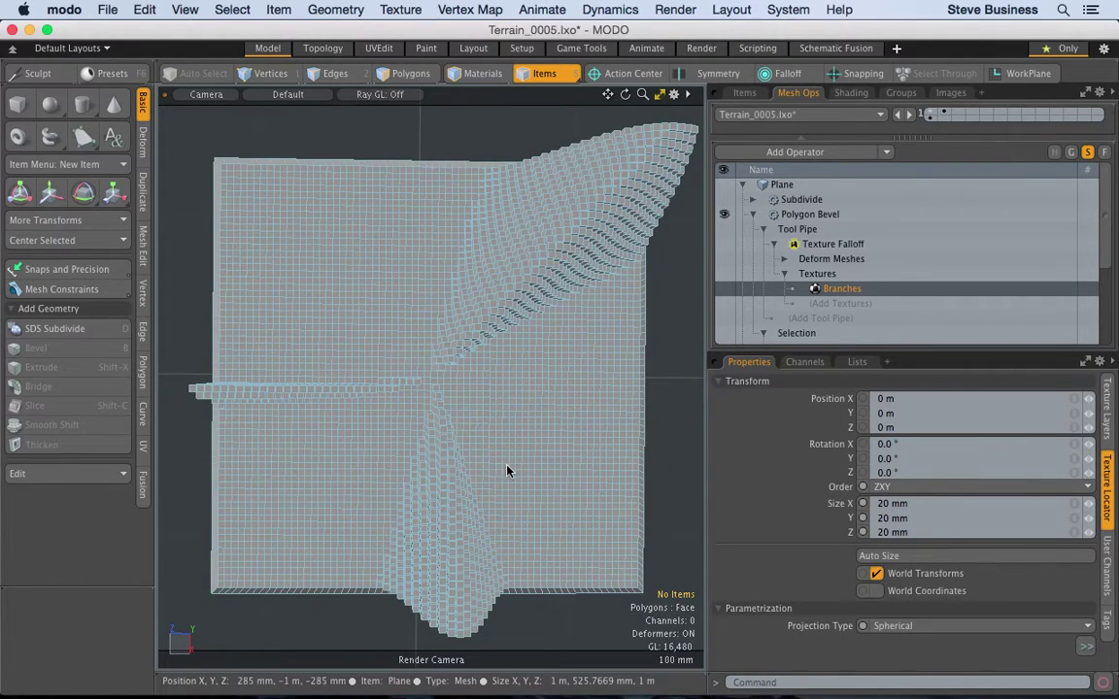
alt+drag(456, 412, 505, 233)
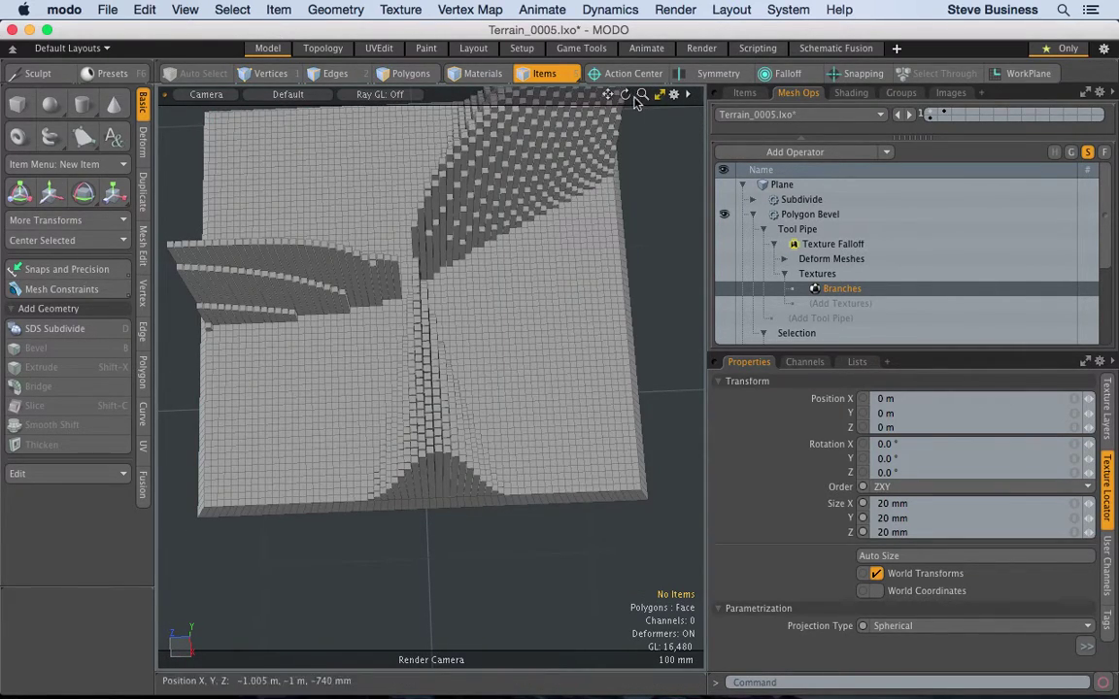
alt+drag(549, 97, 533, 412)
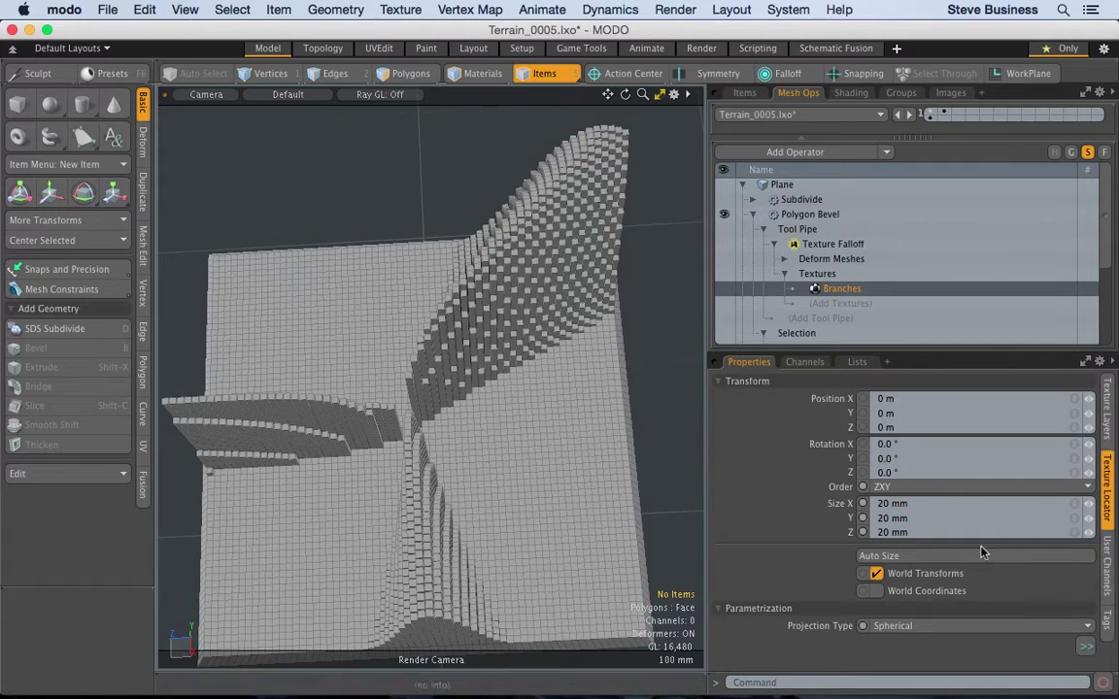
Step: Try the Cubic and Front Projection types on the Branches texture and switch back to Spherical
click(957, 627)
click(950, 638)
click(950, 628)
click(944, 636)
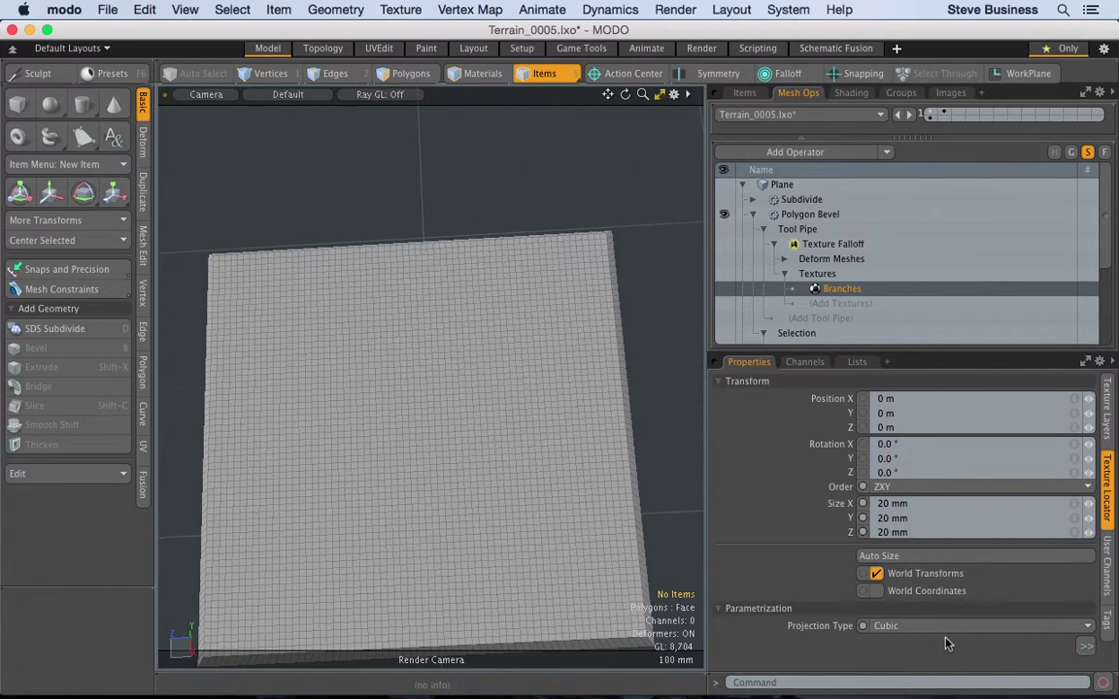
click(940, 628)
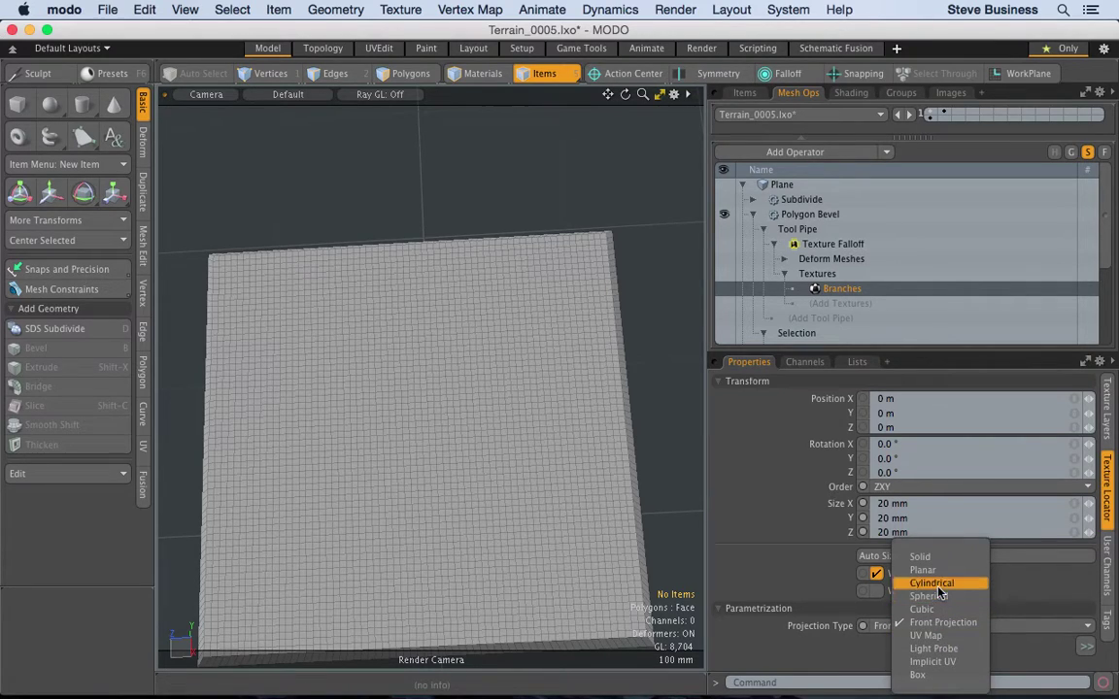
click(934, 595)
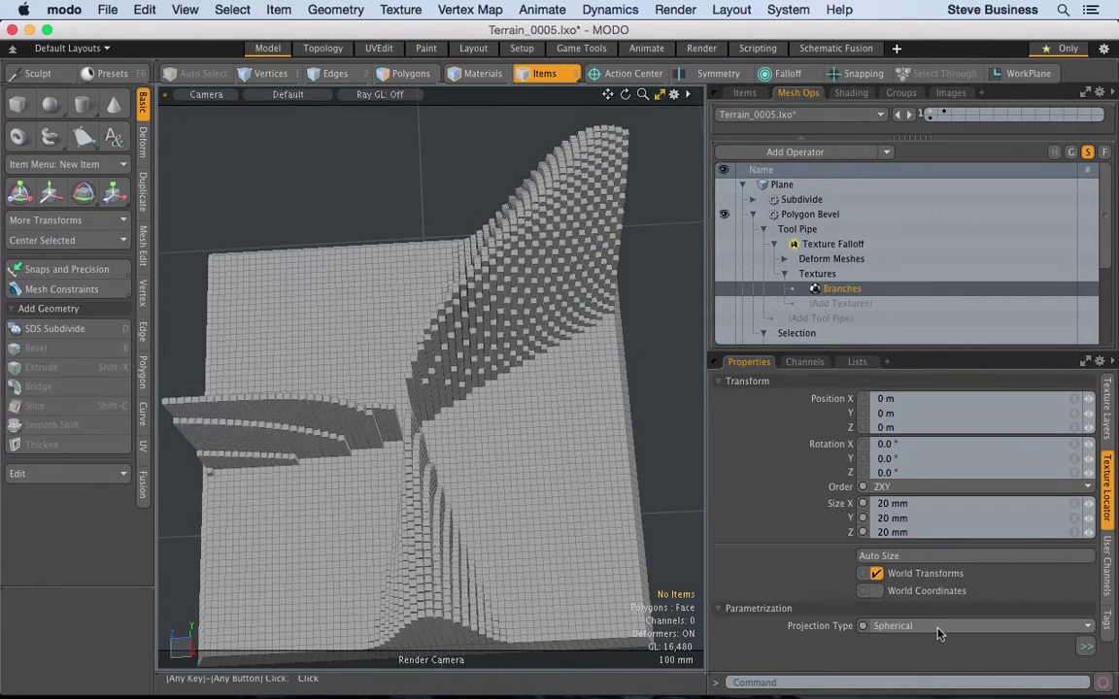
Step: Try the Cylindrical projection type on the Branches texture with the Z, Y and X projection axes
click(940, 630)
click(928, 609)
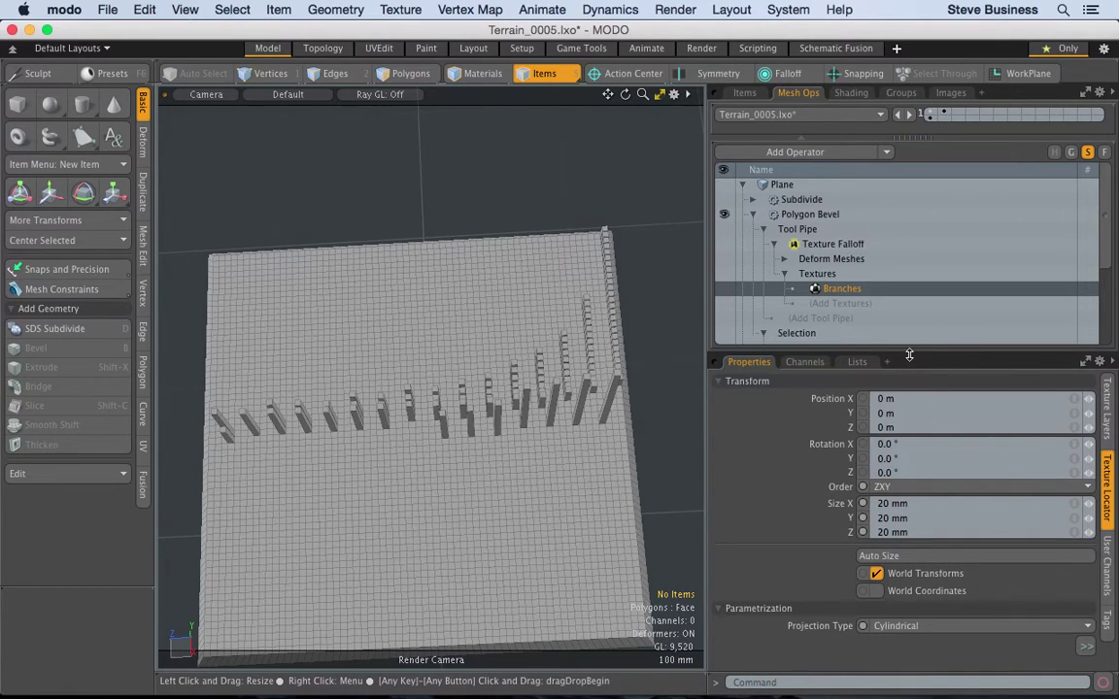
drag(909, 355, 909, 278)
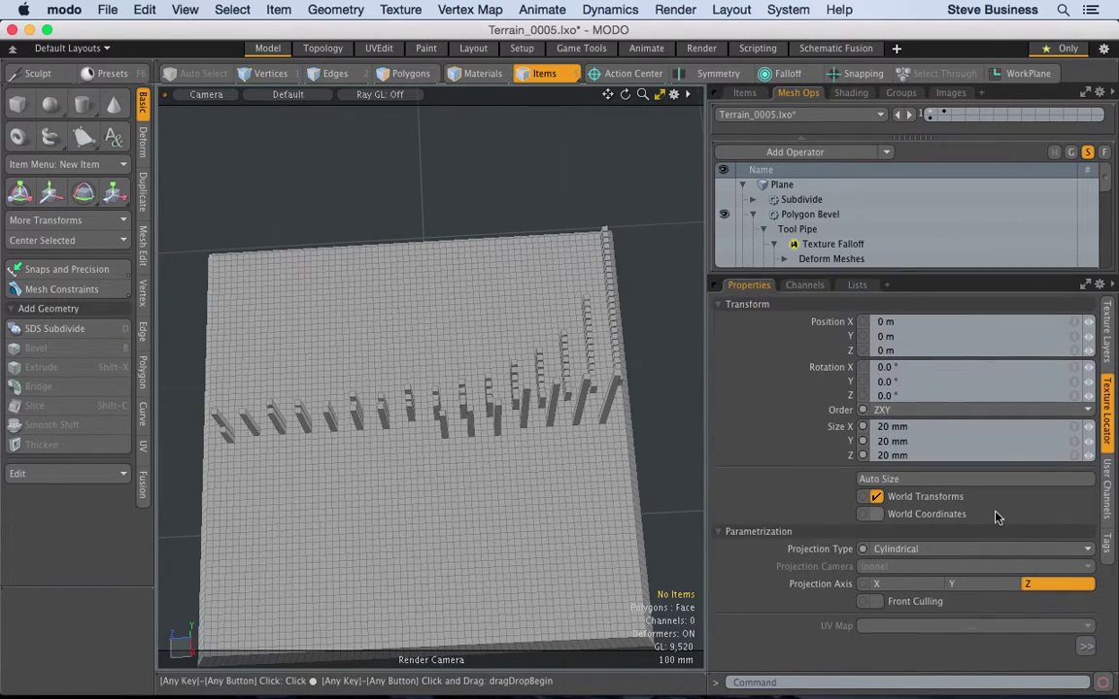
click(960, 583)
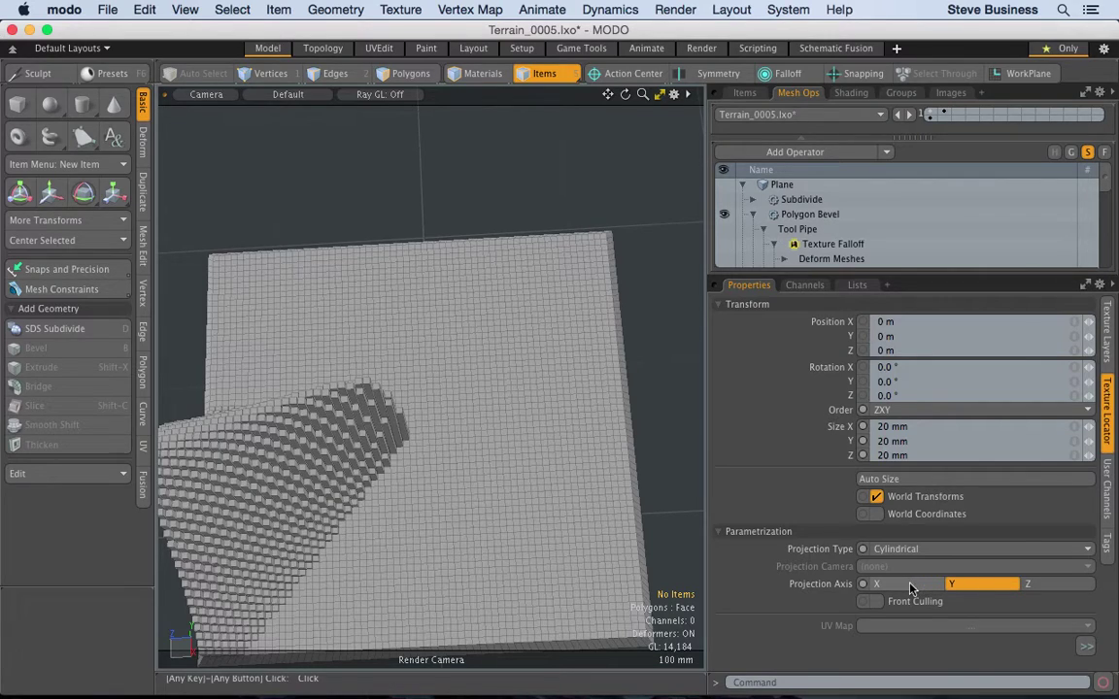
click(913, 586)
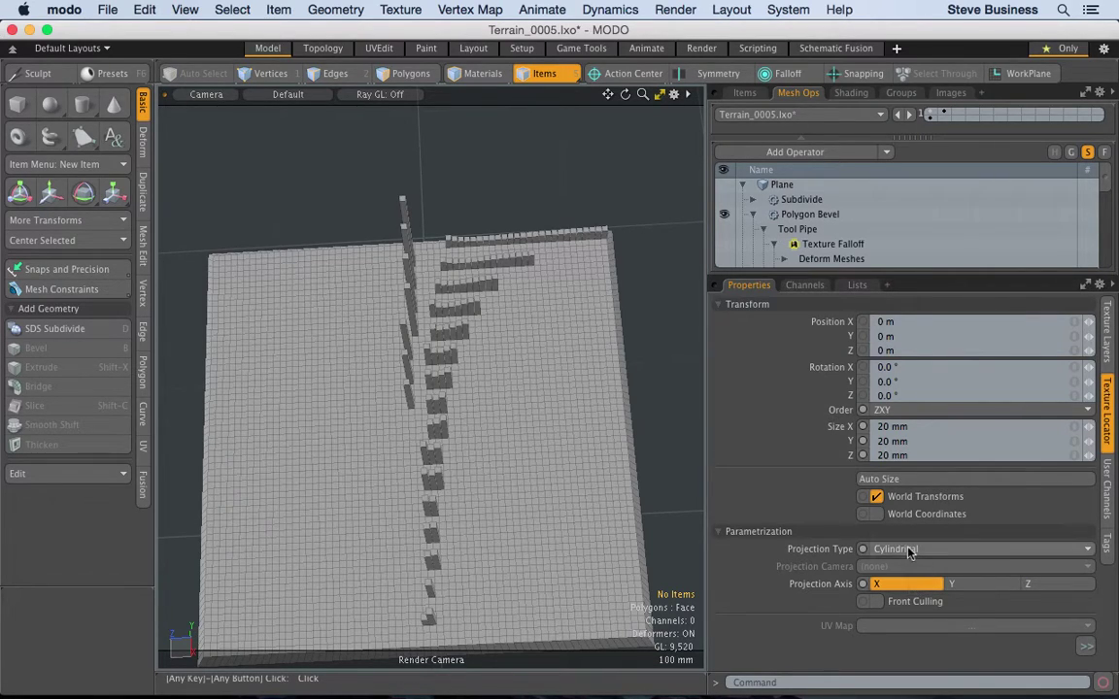
Step: Try the Spherical projection type on the Branches texture along the X, Y and Z axes
click(910, 551)
click(914, 564)
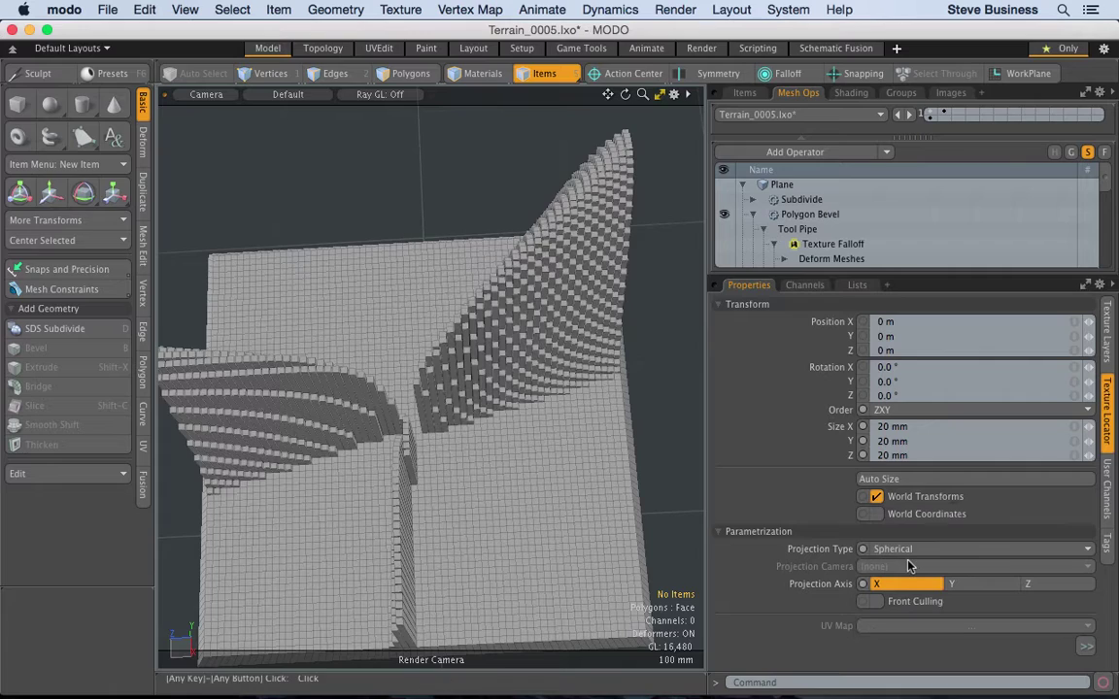
click(955, 582)
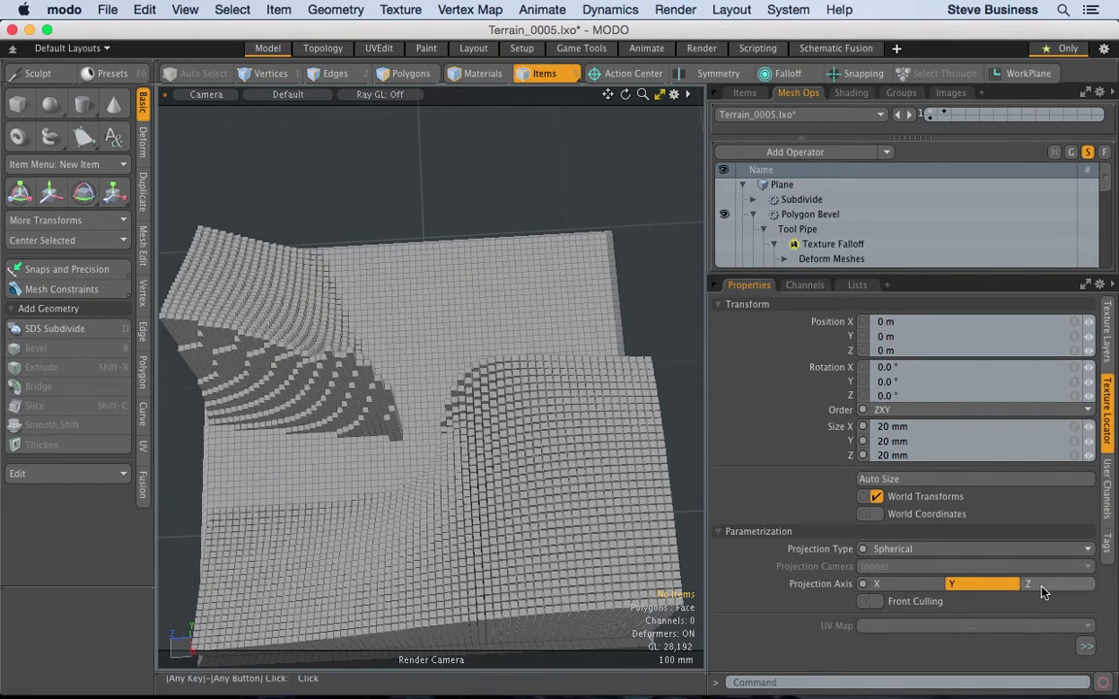
click(1039, 587)
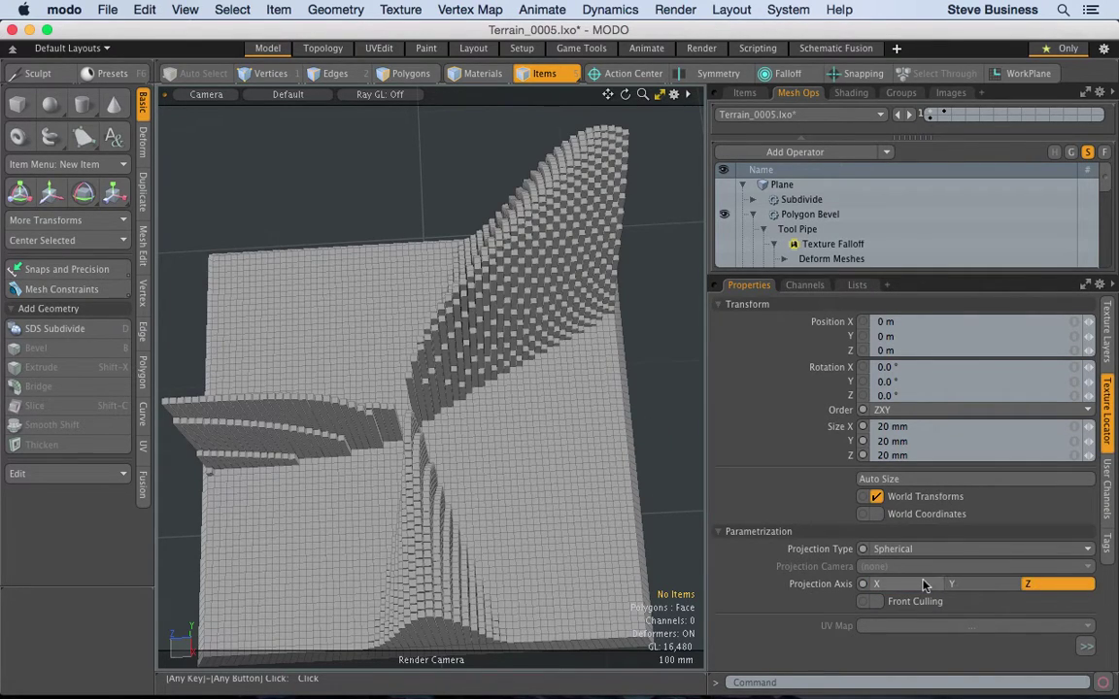
Step: Try the Cubic projection type on the Branches texture along each of the three projection axes
click(906, 550)
click(904, 564)
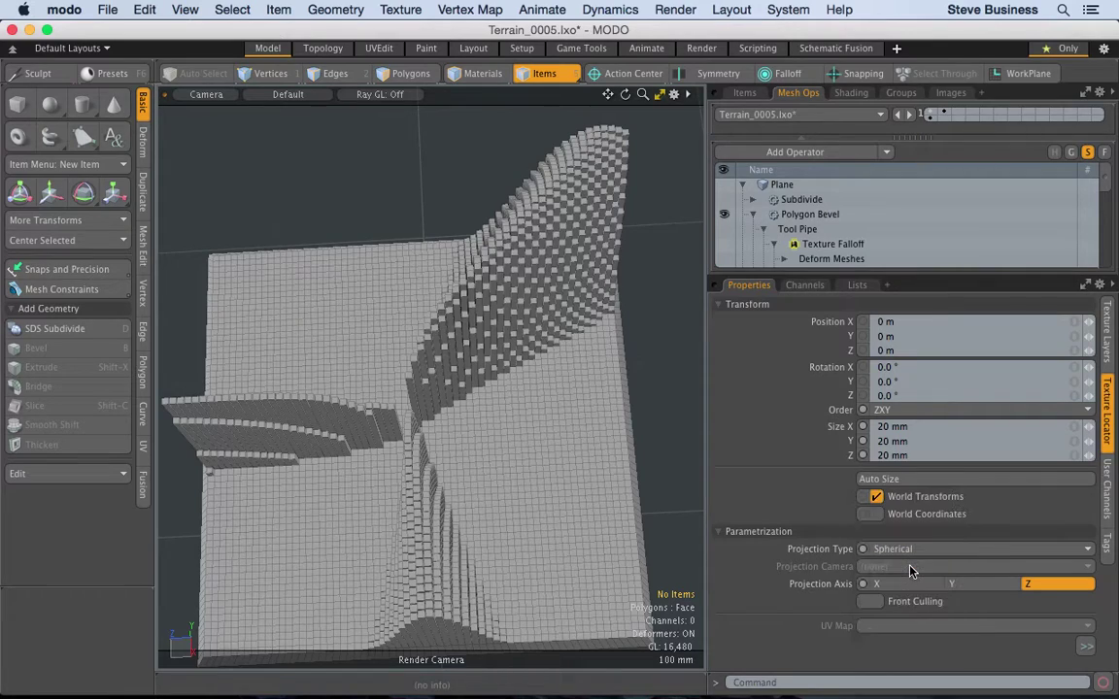
click(910, 584)
click(960, 584)
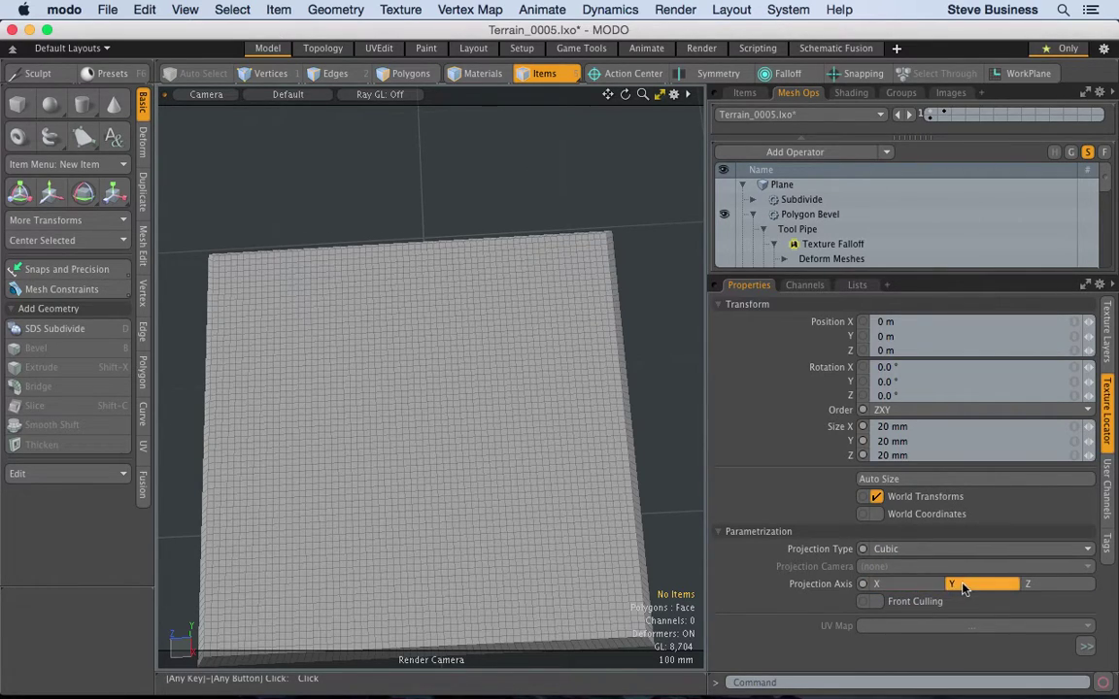
click(1038, 584)
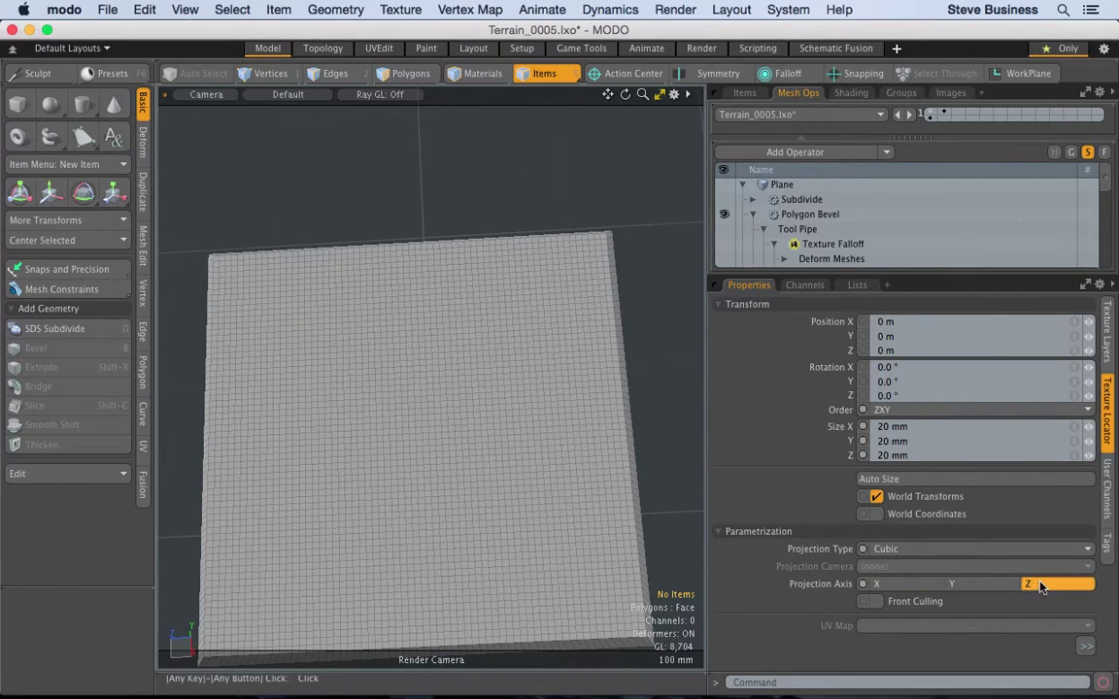
Step: Try the Box projection type on the Branches texture with the X and Y projection axes
click(934, 549)
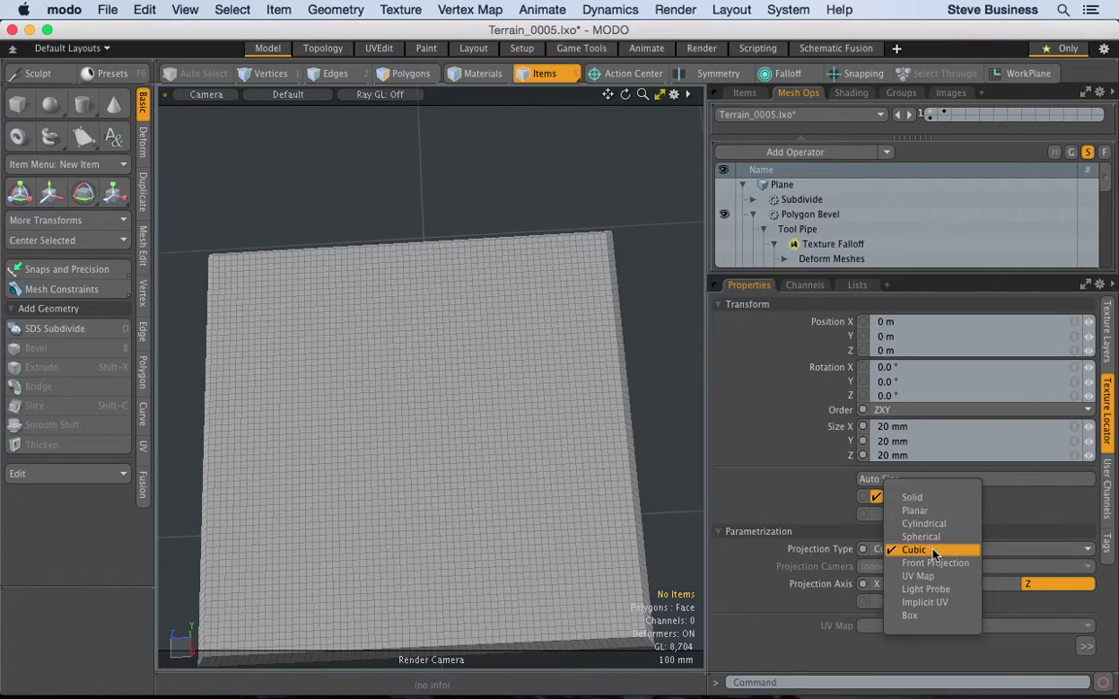
click(917, 616)
click(884, 584)
click(966, 585)
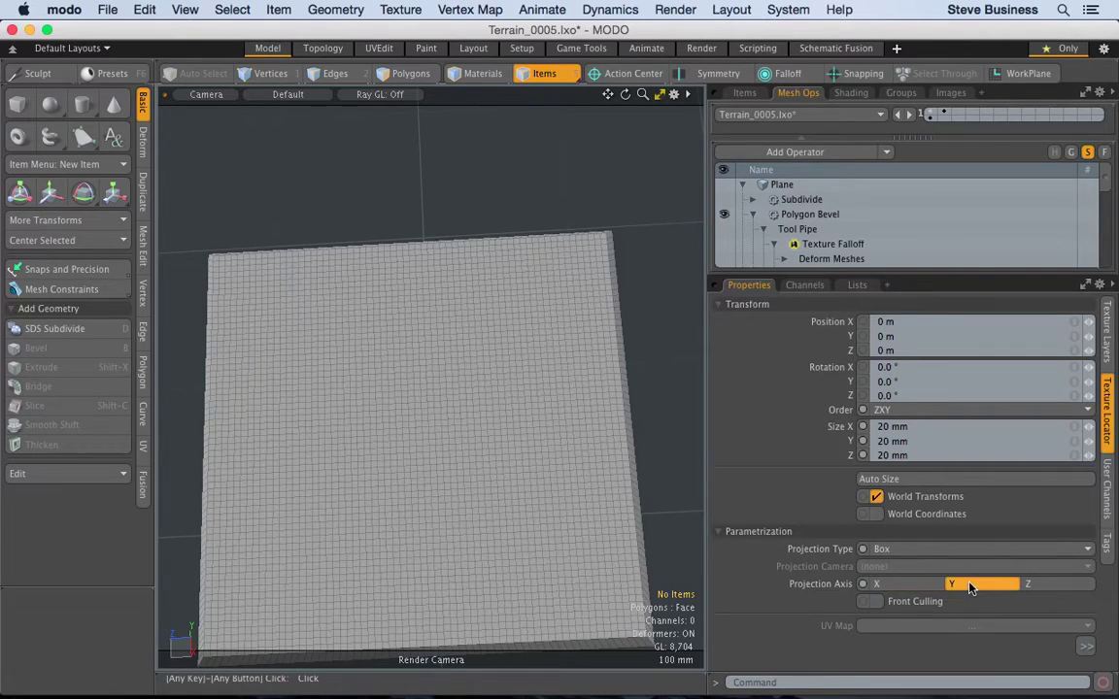
Step: Return the Branches texture to Spherical projection, compare the X and Z axes, and settle on the Y projection axis
click(882, 549)
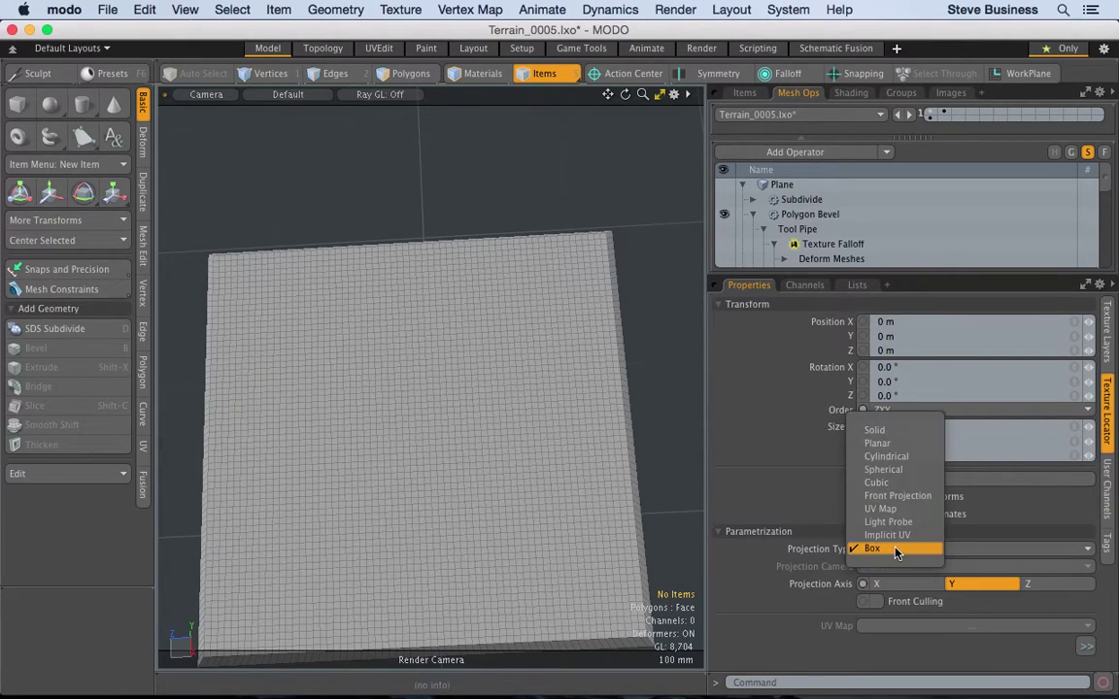
click(885, 470)
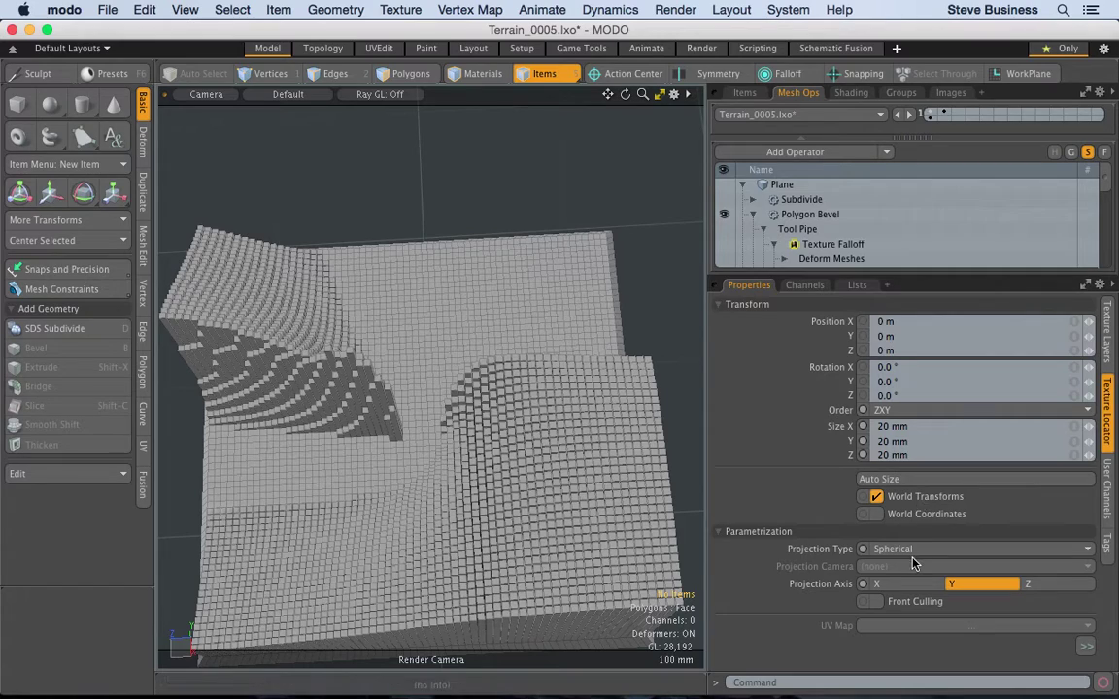
click(918, 583)
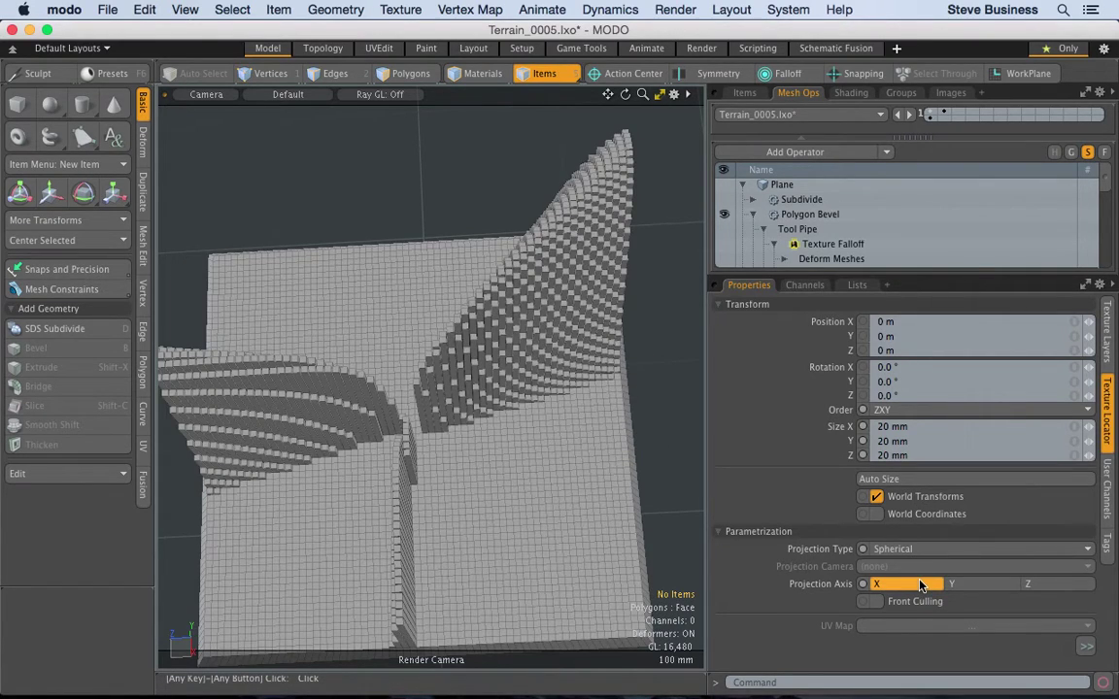
click(1037, 585)
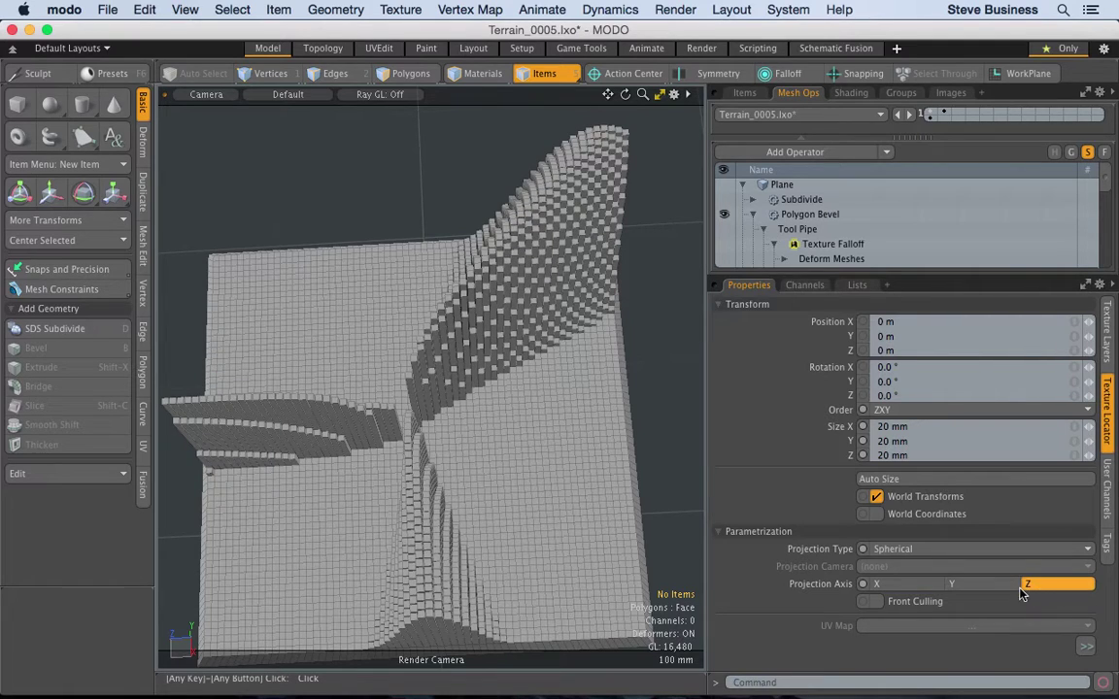
click(988, 583)
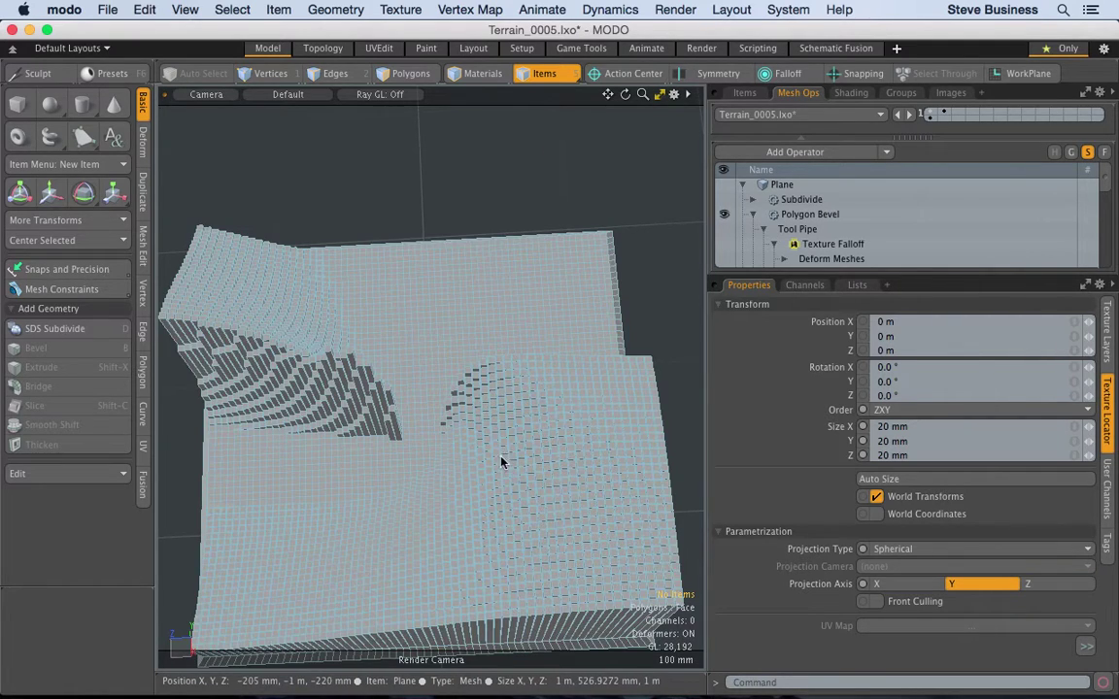
Step: Select the Plane mesh and examine the raised blocks from several angles, ending with a low side view
alt+drag(347, 454, 247, 328)
alt+drag(466, 321, 314, 375)
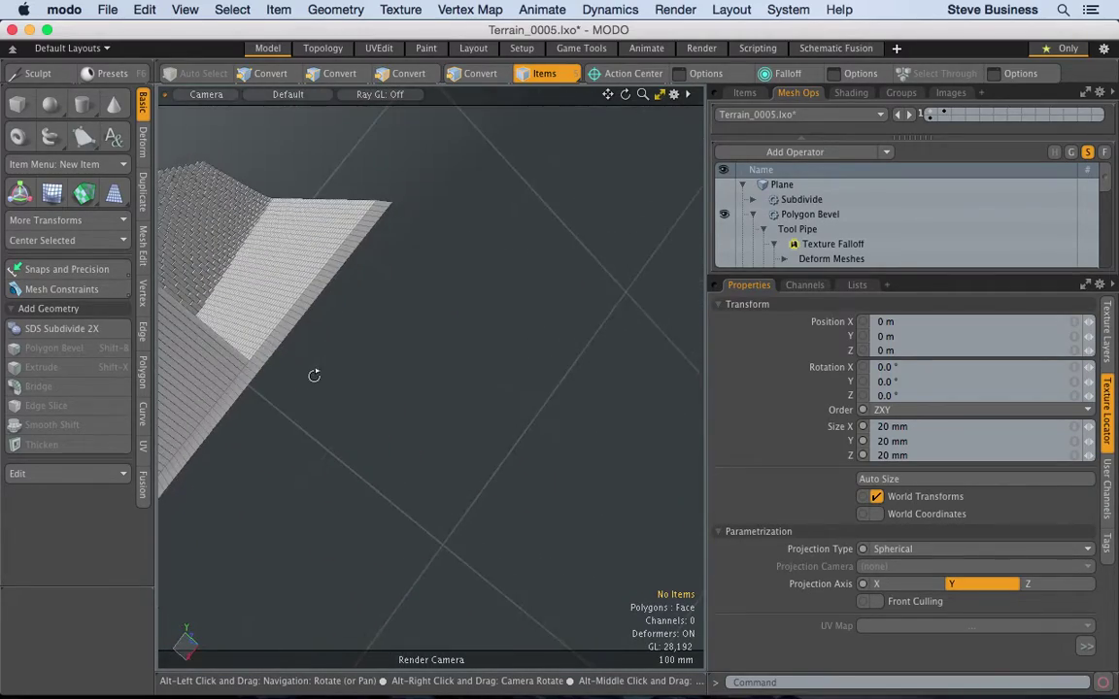
alt+drag(536, 397, 355, 498)
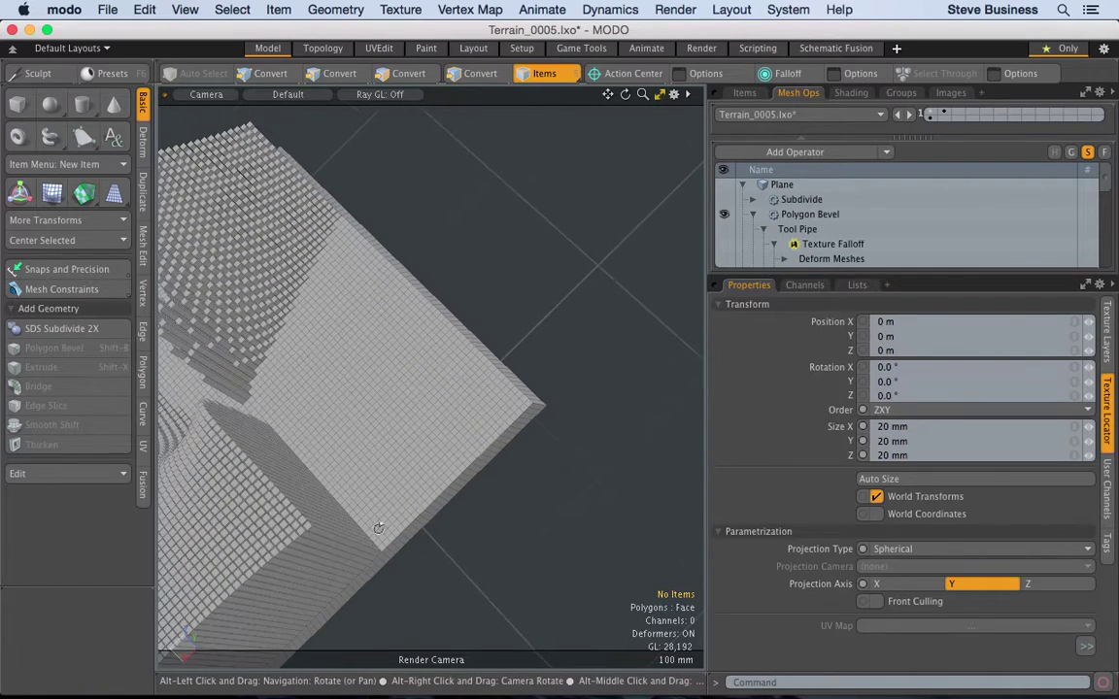
click(355, 498)
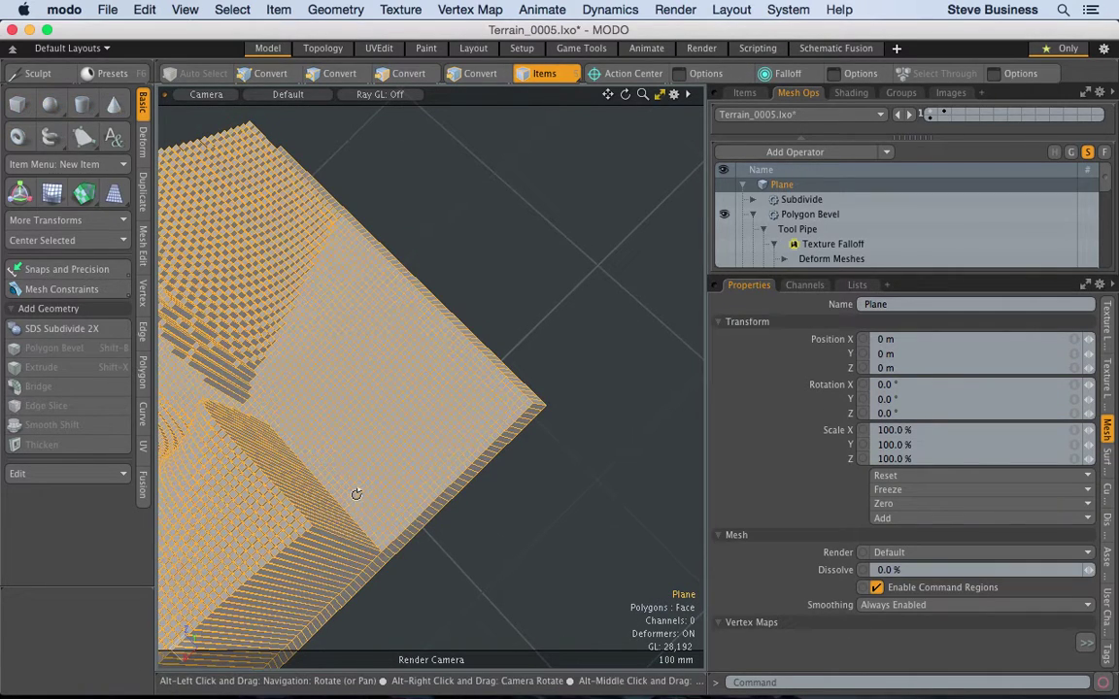
scroll(356, 499, down, 5)
alt+drag(358, 493, 270, 166)
alt+drag(472, 405, 442, 401)
alt+drag(552, 422, 458, 513)
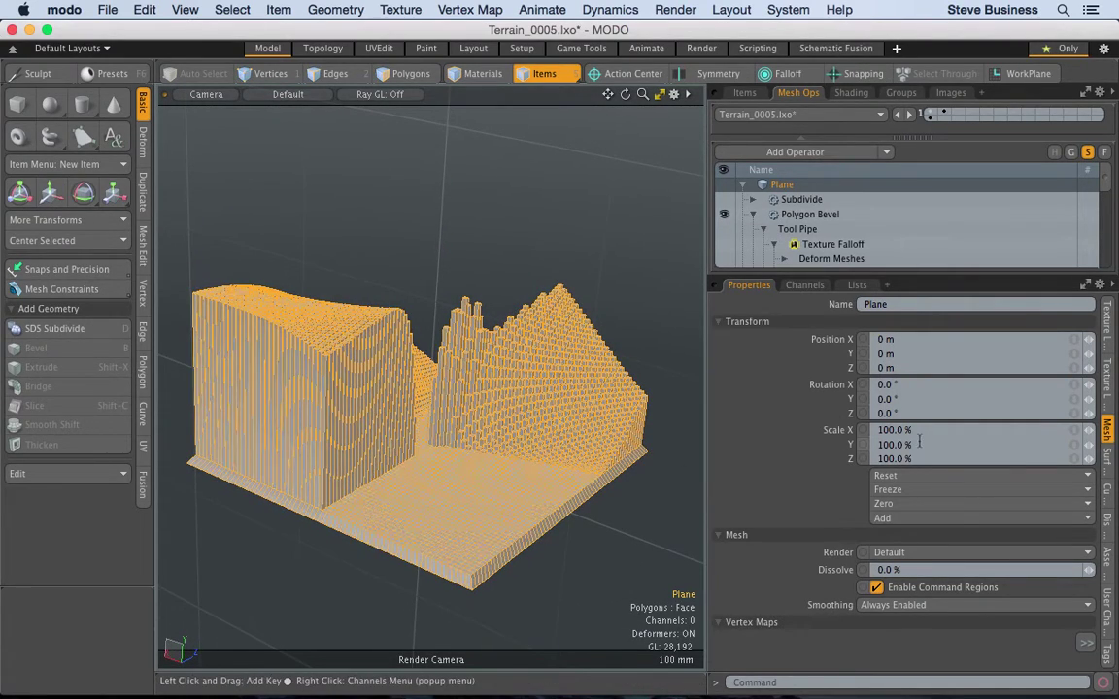
Step: Try scaling the Plane mesh uniformly to 0.5 % and to 50 %, reverting each attempt
click(1075, 430)
key(BackSpace)
text(.5)
key(Return)
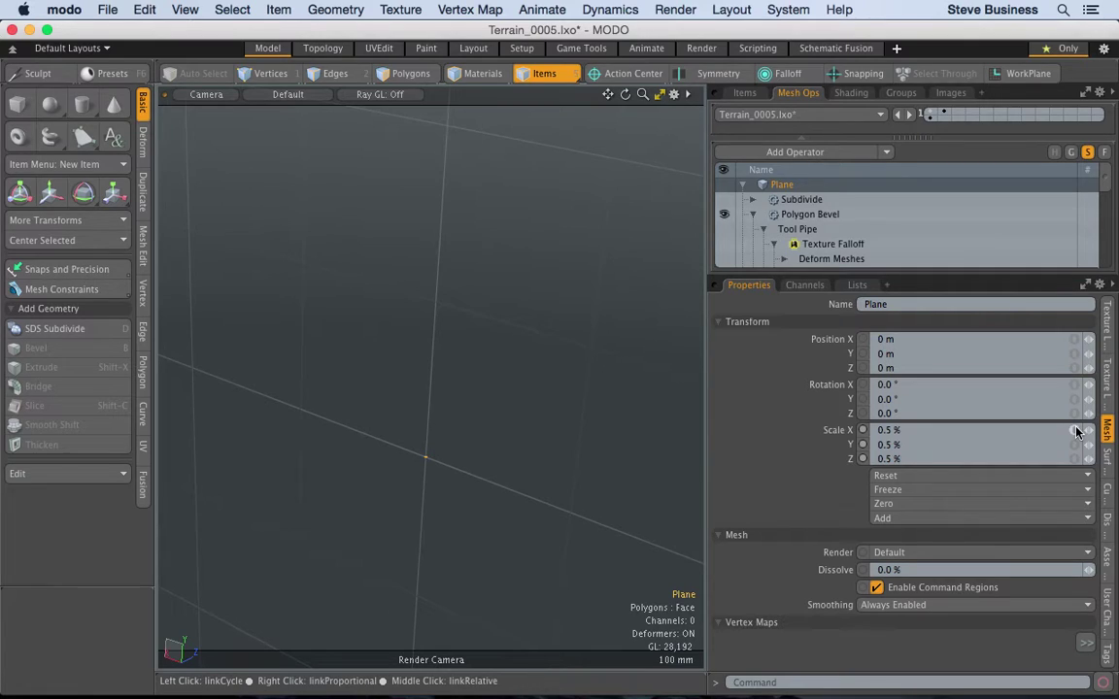
key(super+z)
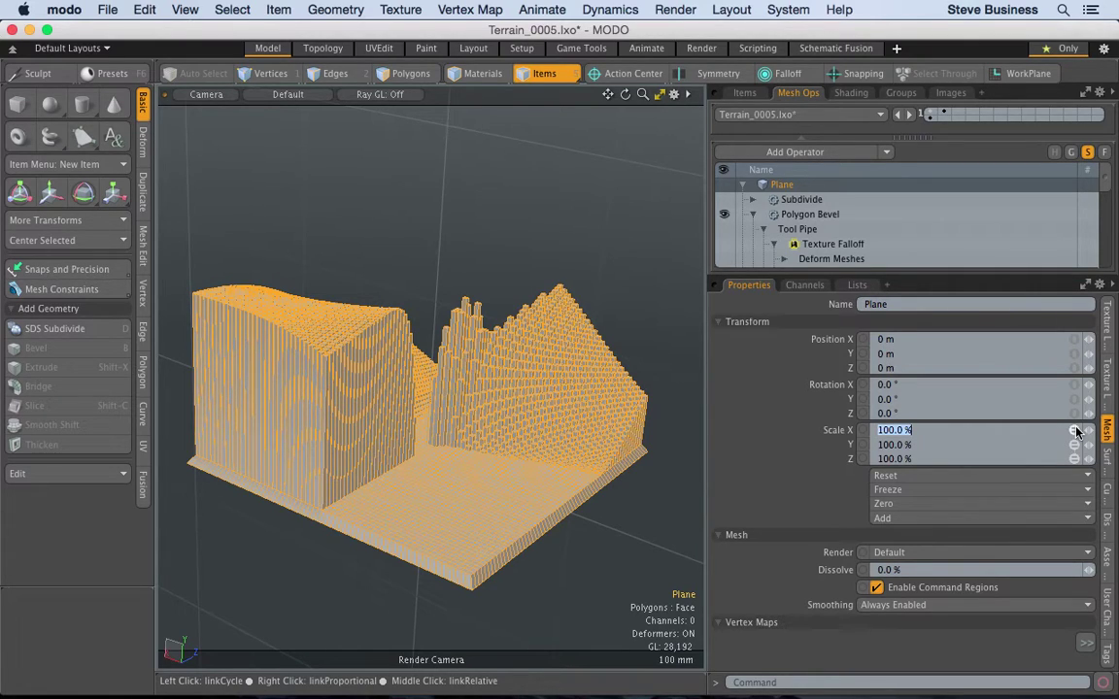
text(50)
key(Return)
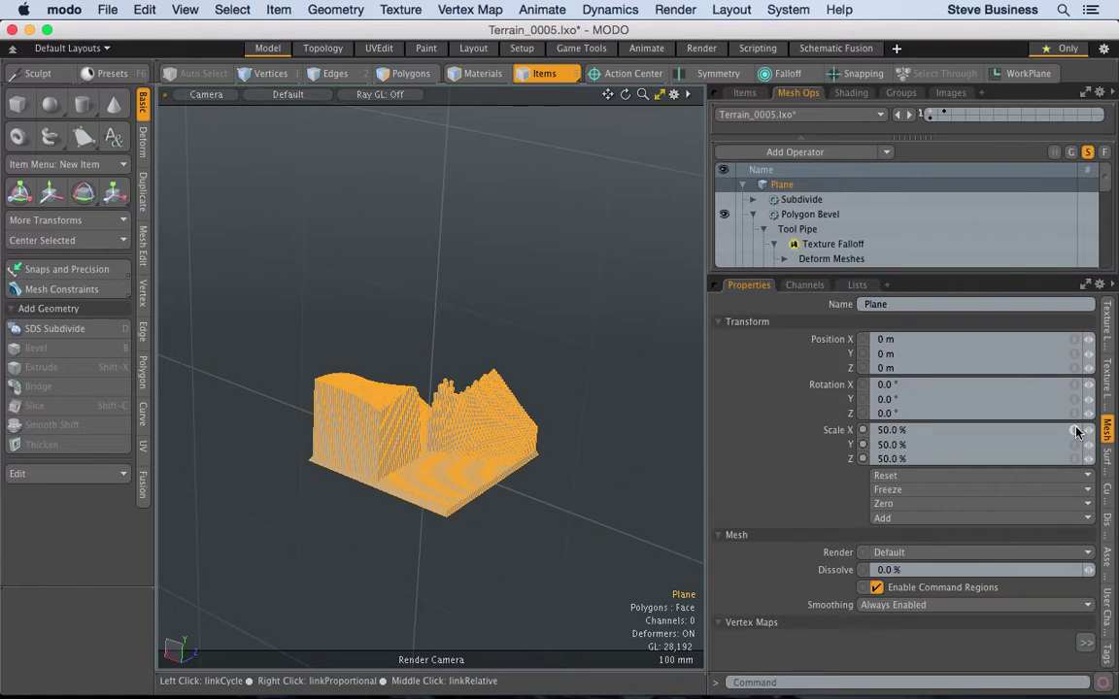
click(1076, 431)
Step: Invert the Branches texture layer, try the X projection axis, and set the axis to Z
click(1106, 330)
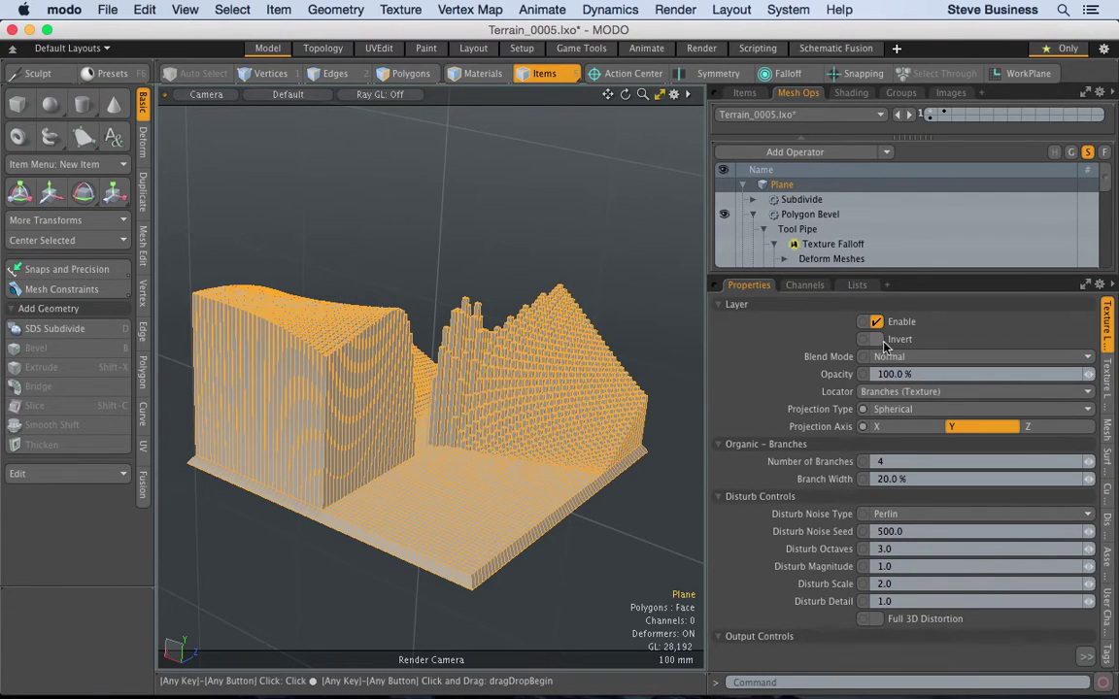
click(876, 339)
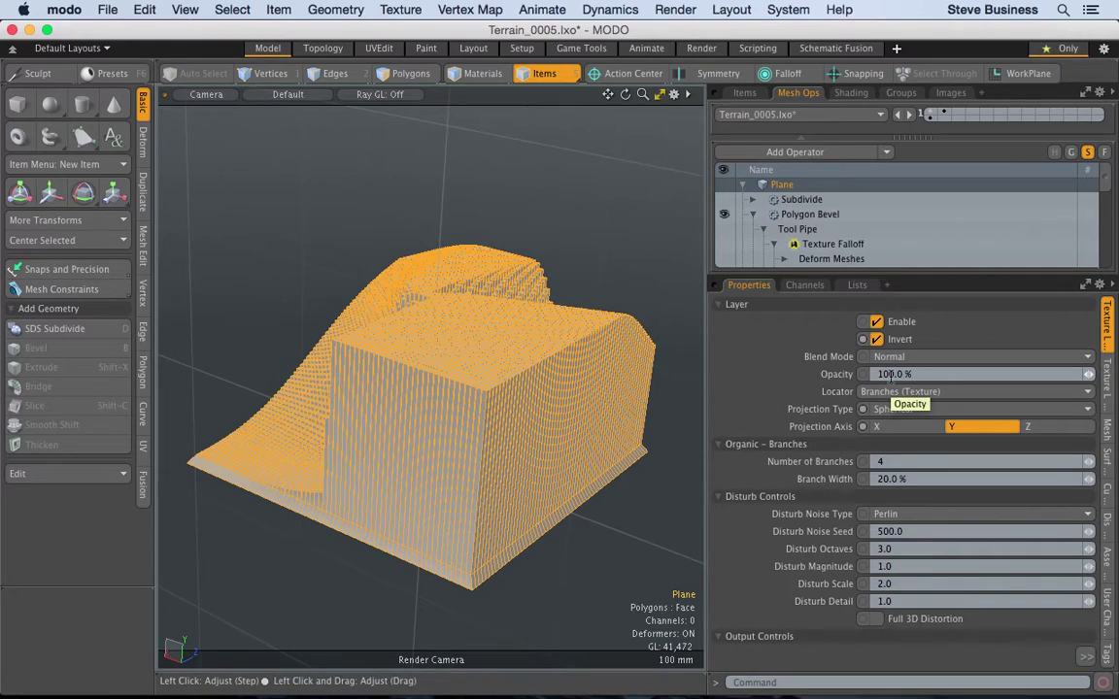
click(888, 428)
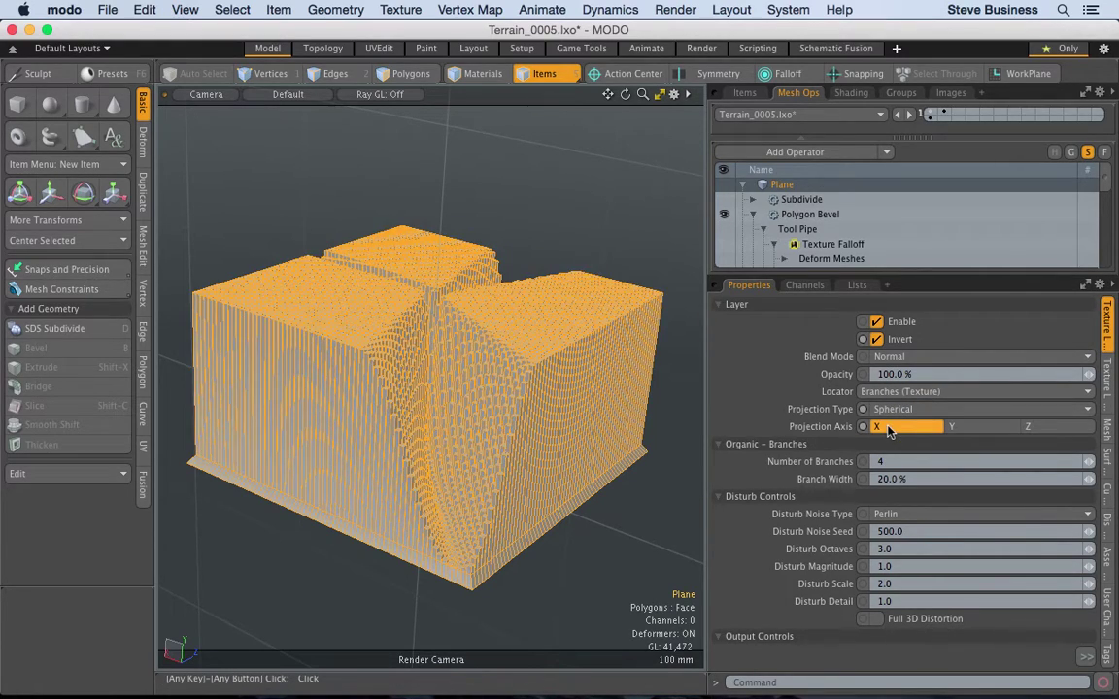
click(1036, 427)
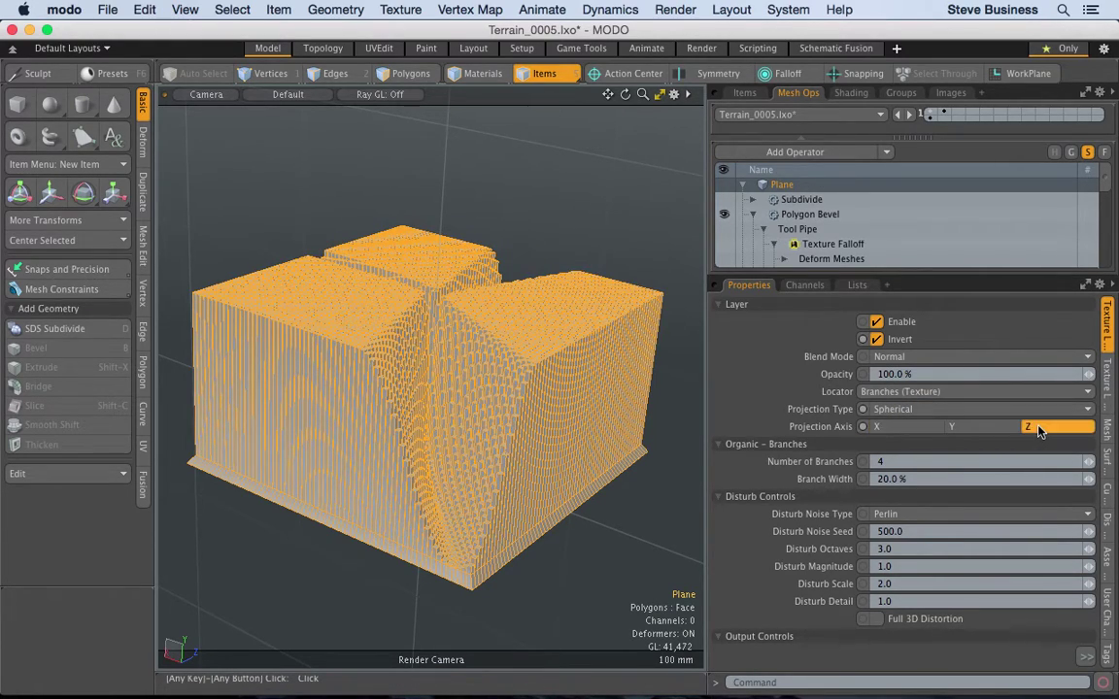
Step: Try the Value disturb noise type on the Branches texture and switch it to Bubble
click(911, 515)
click(913, 556)
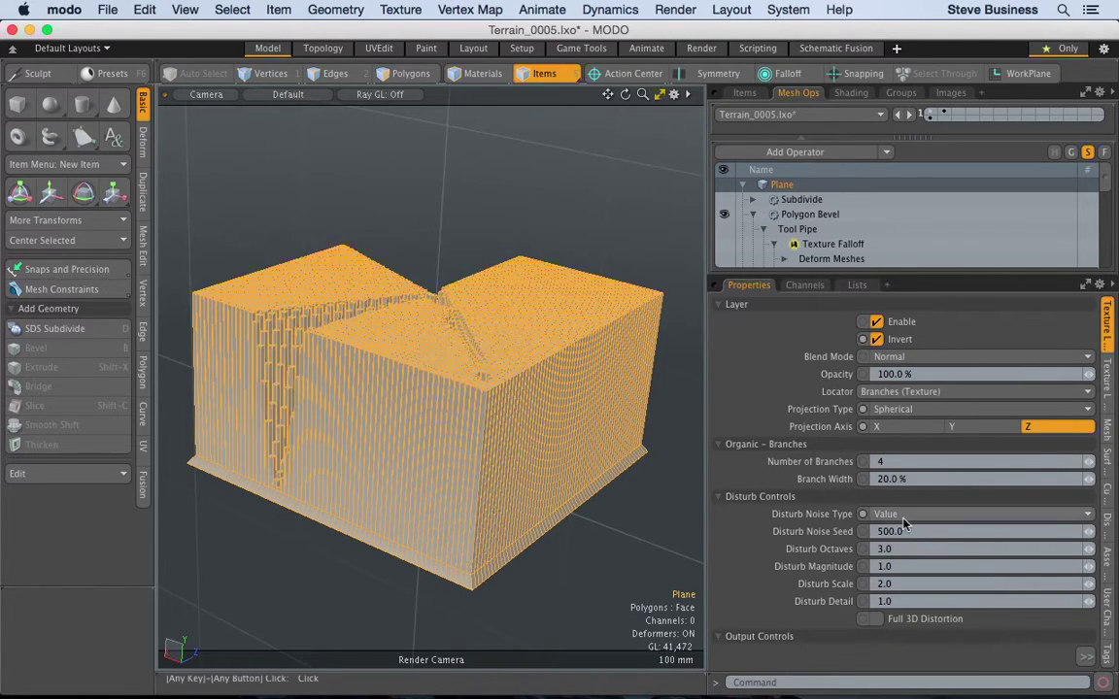
click(904, 521)
click(909, 570)
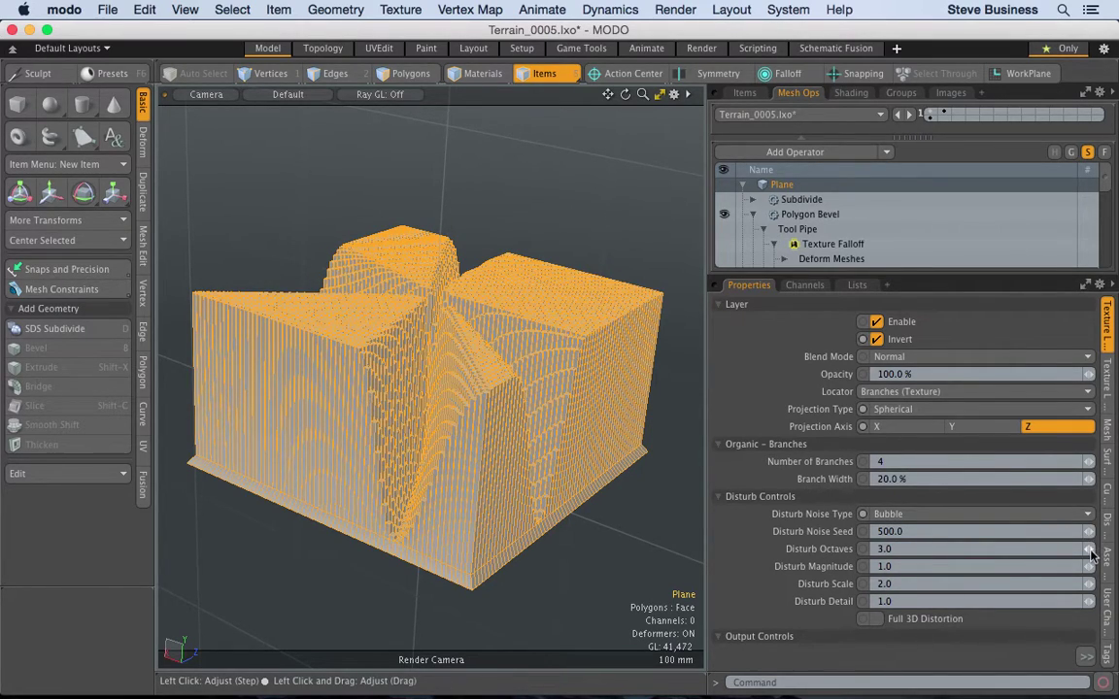
Step: Set the Branches texture's Disturb Magnitude to 4 and its Disturb Octaves to 0.1
drag(1091, 554, 1073, 553)
click(913, 566)
text(4)
key(Return)
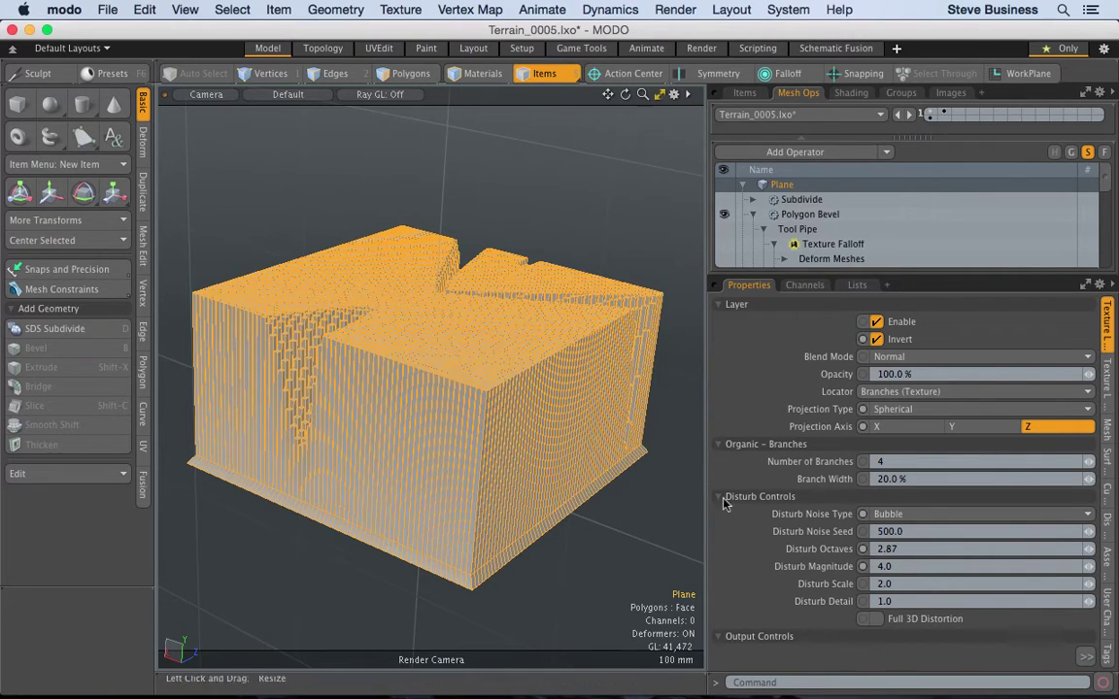
click(907, 549)
key(BackSpace)
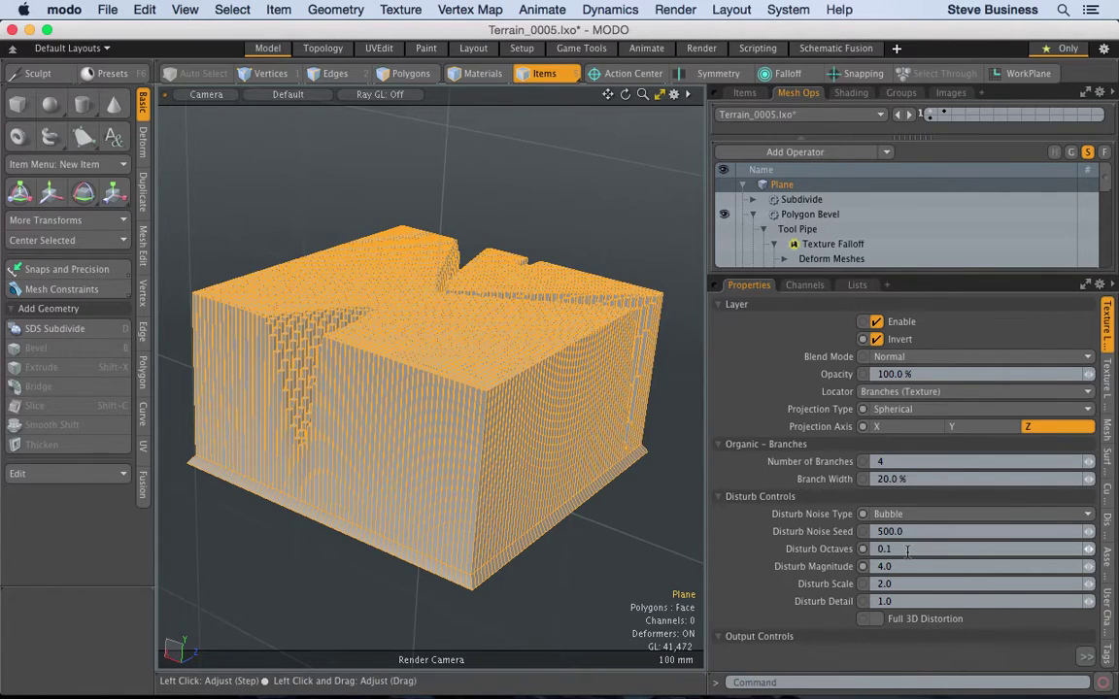
Step: Set the Branches texture's Disturb Detail to 3 and Disturb Magnitude to 10, and view the grooved blocks from another side
click(888, 602)
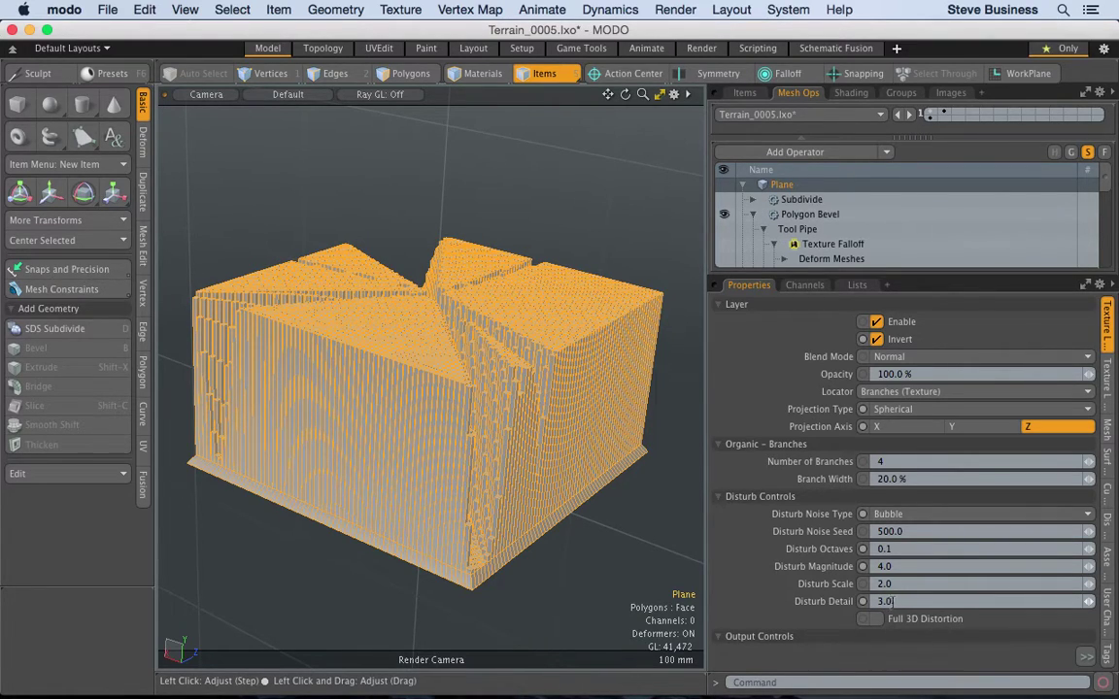
click(898, 567)
text(22)
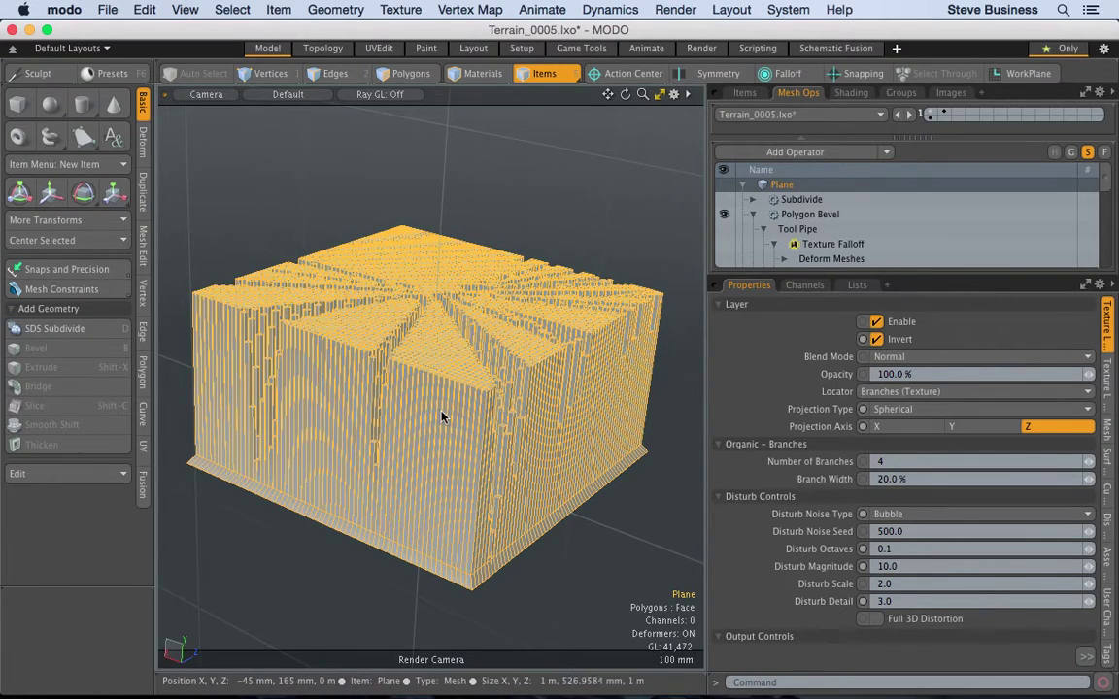
key(alt)
alt+drag(346, 298, 509, 319)
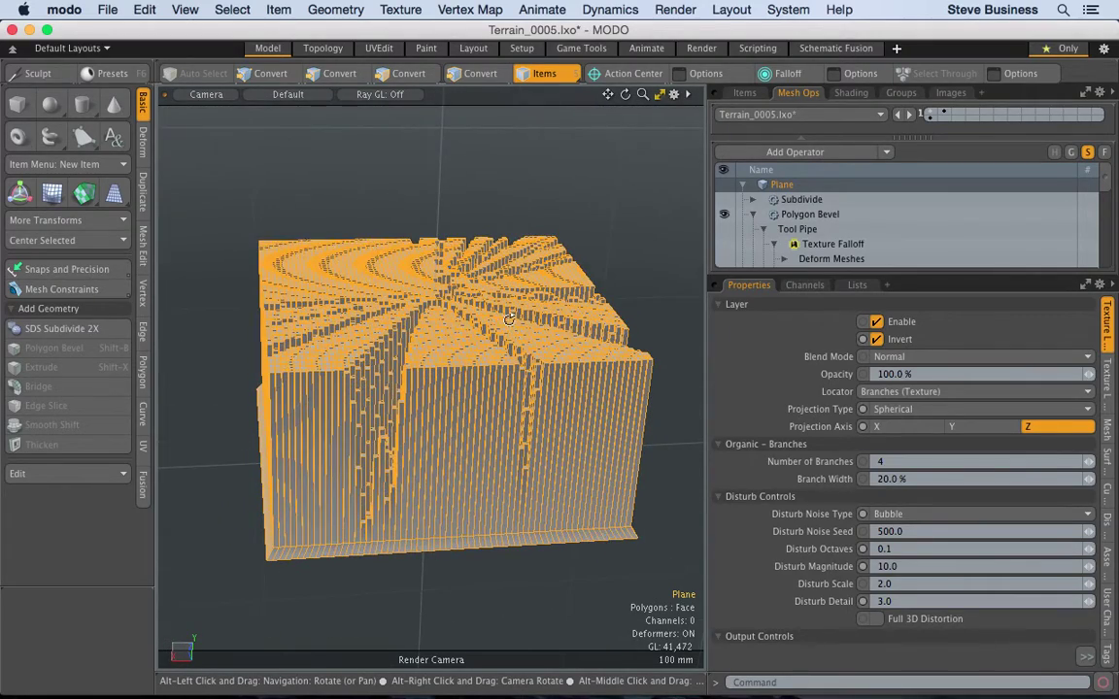
Step: Compare the Branches layer with Invert off and on, try the Y projection axis, and set the axis to X
click(876, 340)
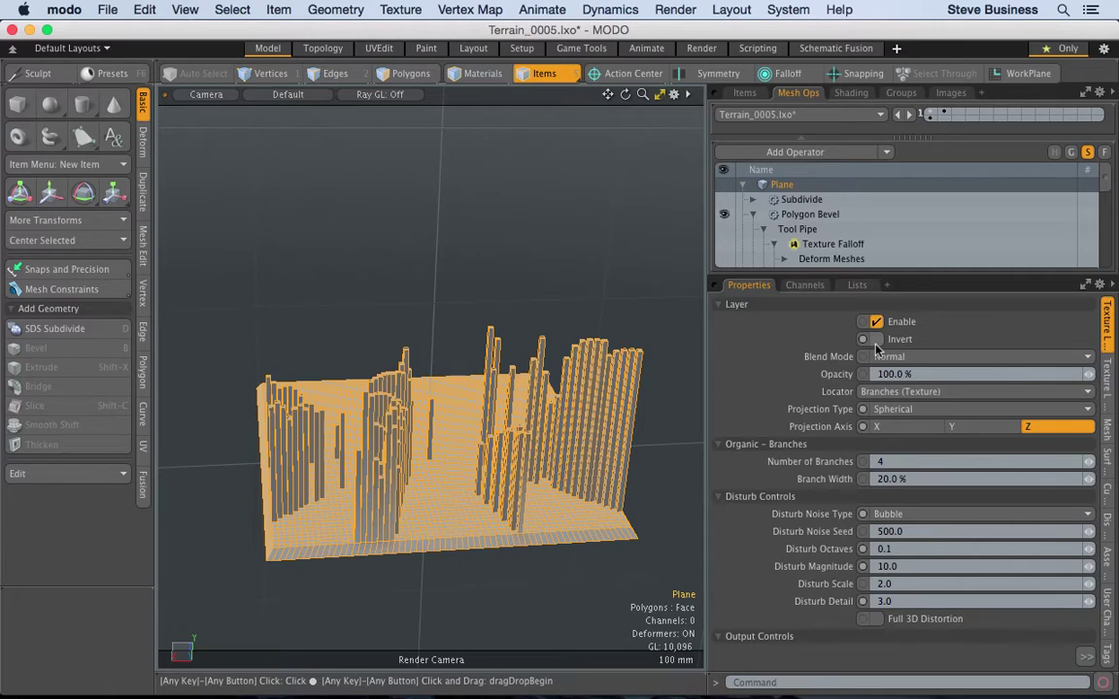
click(876, 339)
click(957, 427)
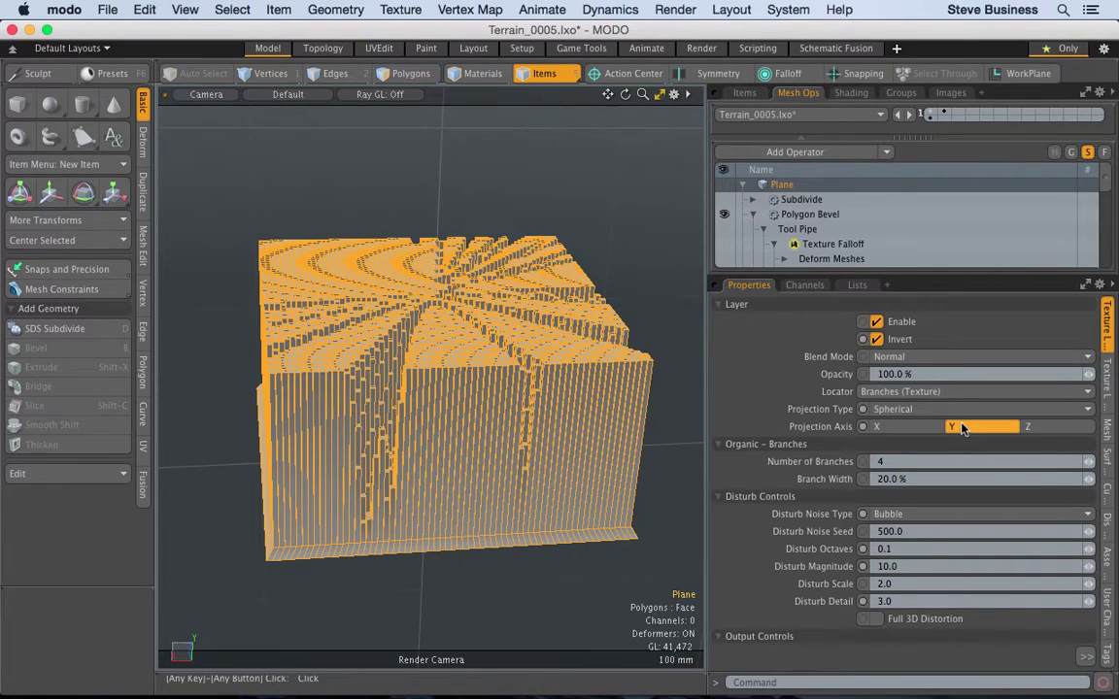
click(905, 429)
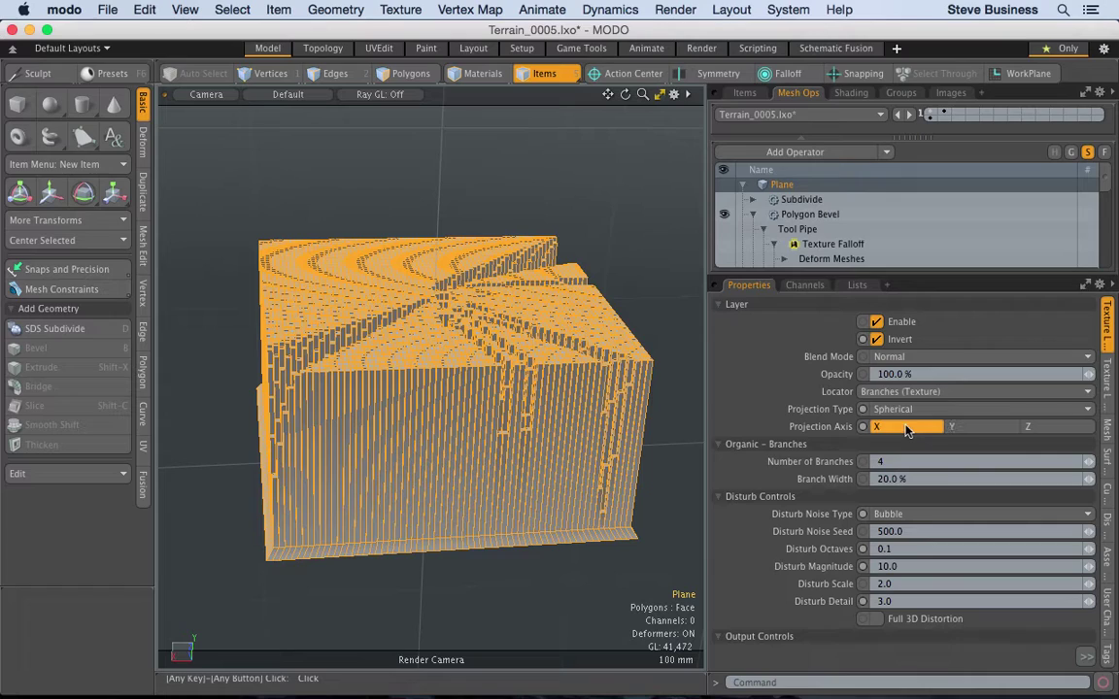
Step: Set the Branches texture's Disturb Noise Type to Perlin and its Disturb Noise Seed to 1
click(913, 514)
click(910, 432)
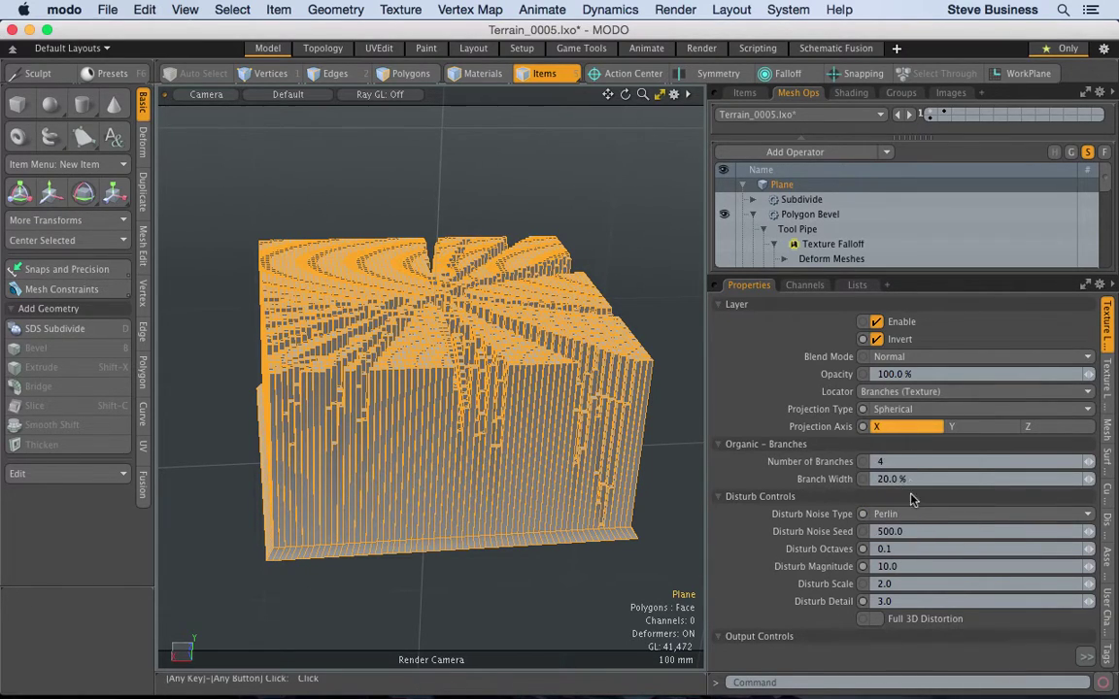
click(912, 531)
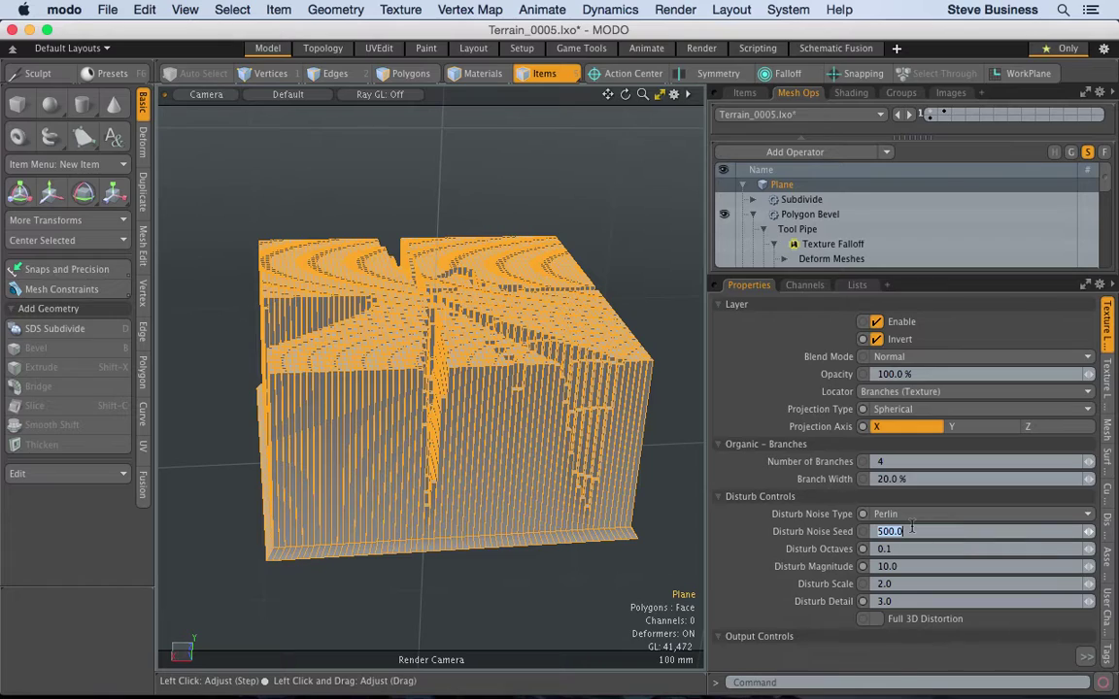
text(1)
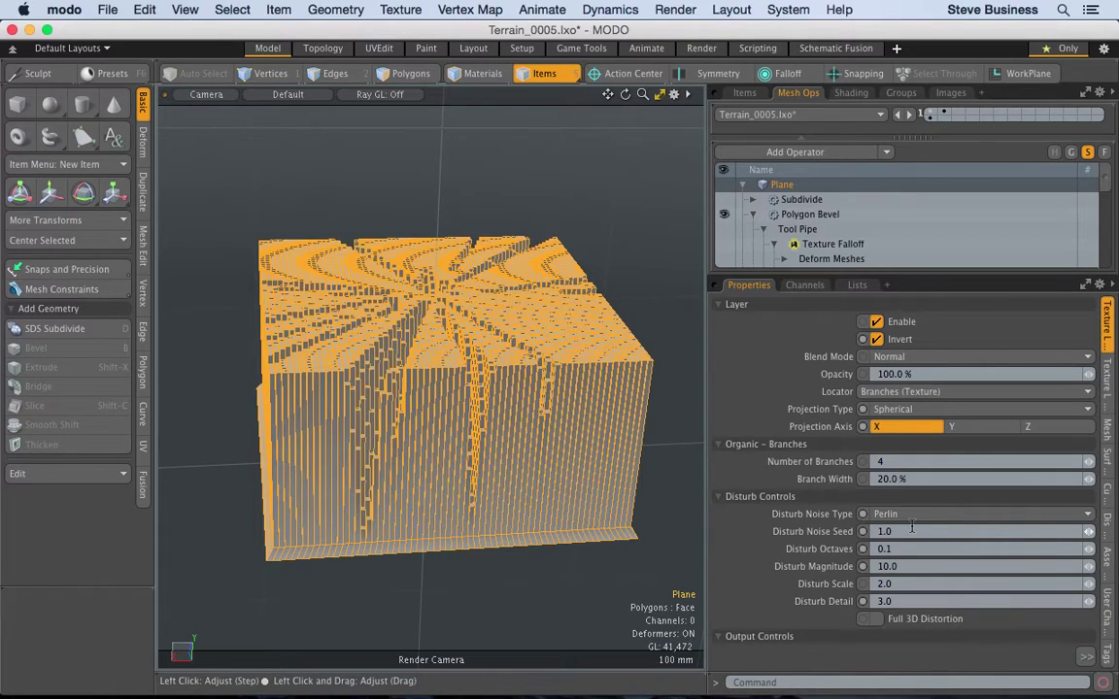
click(912, 529)
key(super+c)
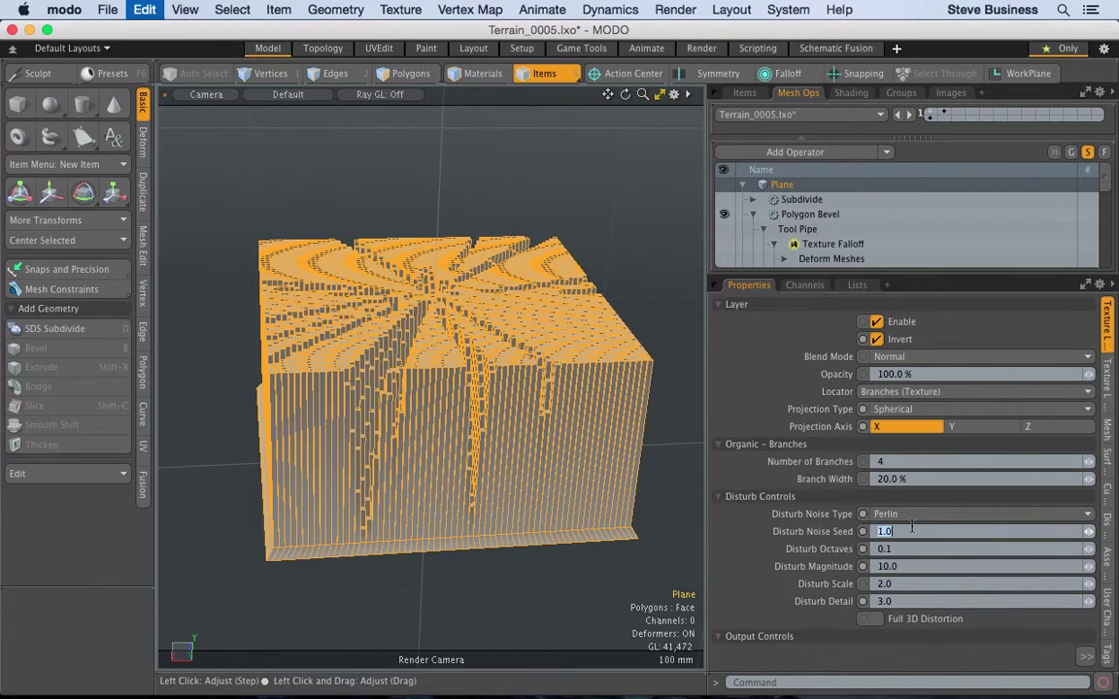
Step: Set the Branches texture's Disturb Octaves to 3 and deselect the plane to inspect the blocks without the wireframe highlight
click(902, 549)
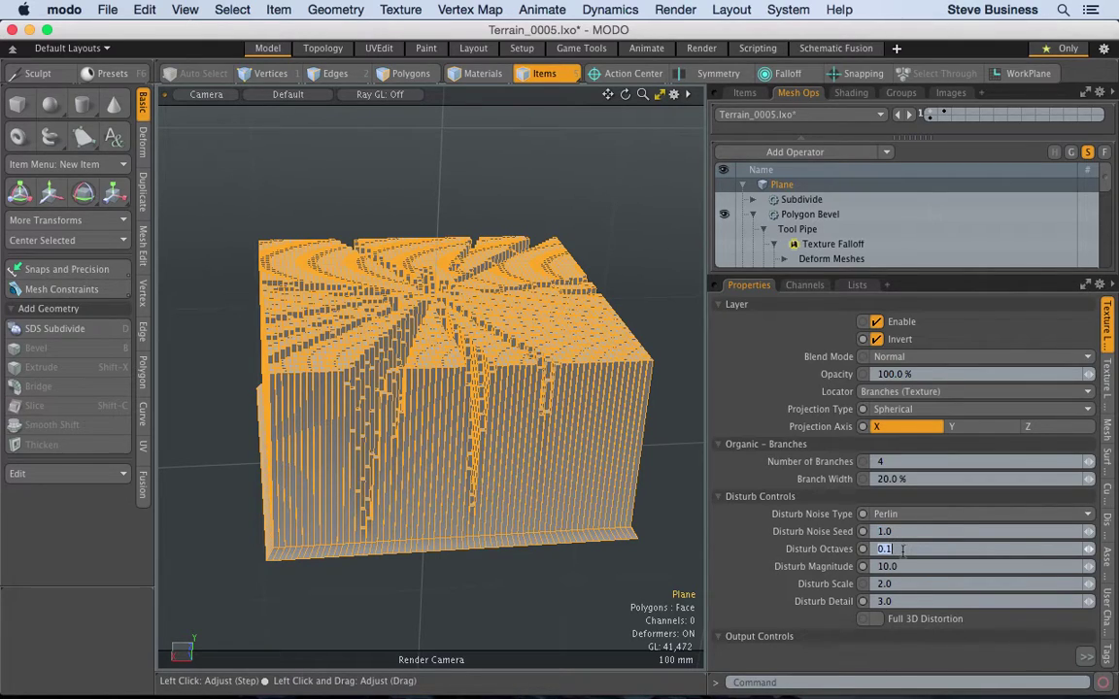
text(3)
key(Return)
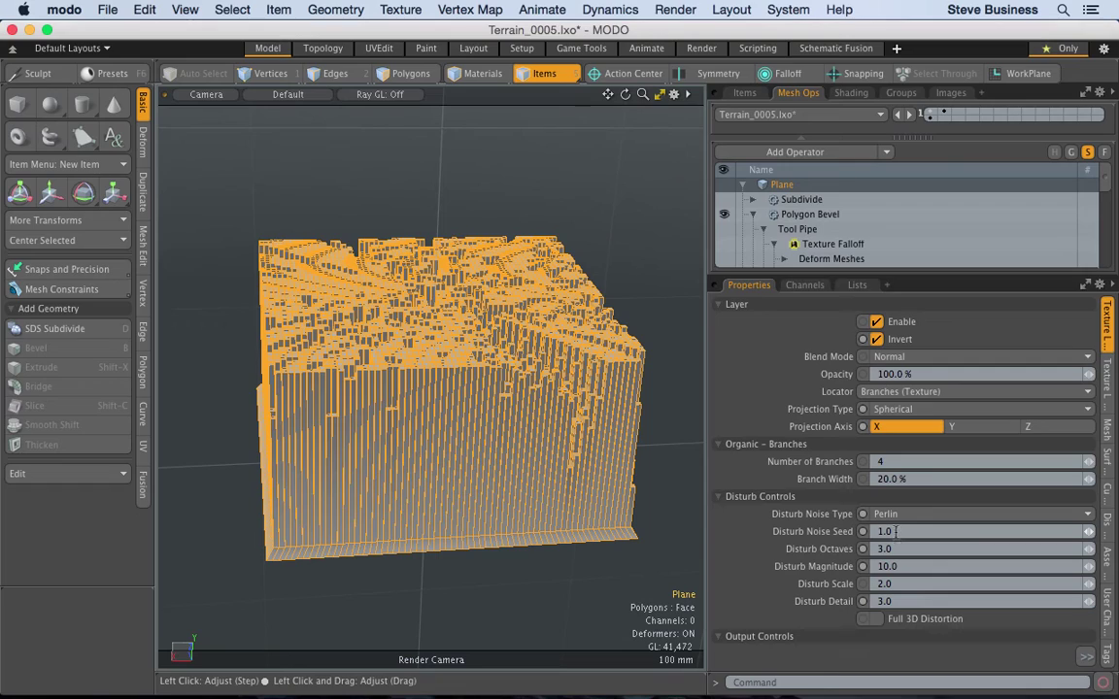
alt+drag(379, 417, 454, 416)
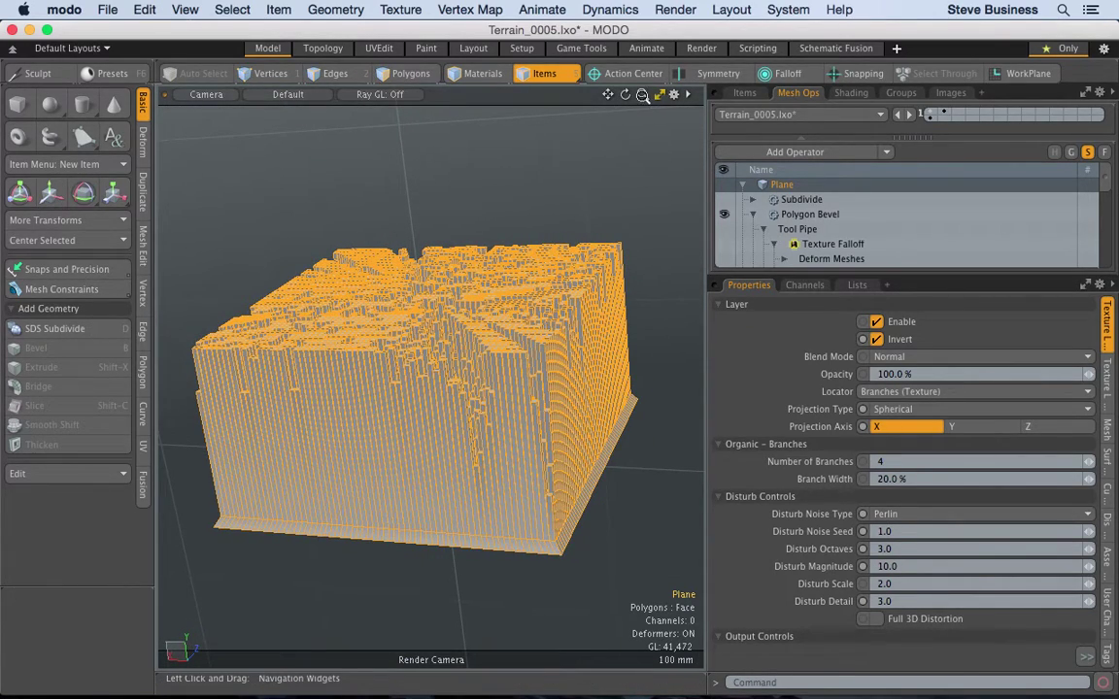
scroll(578, 88, up, 3)
drag(642, 94, 615, 280)
alt+drag(514, 285, 583, 324)
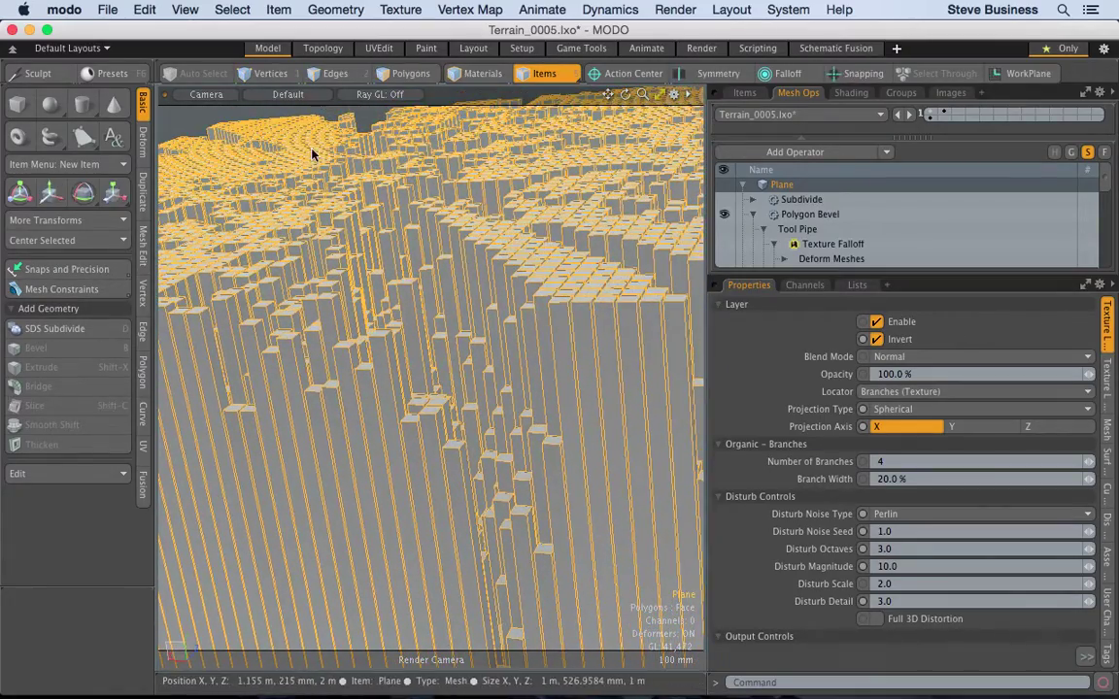
click(229, 112)
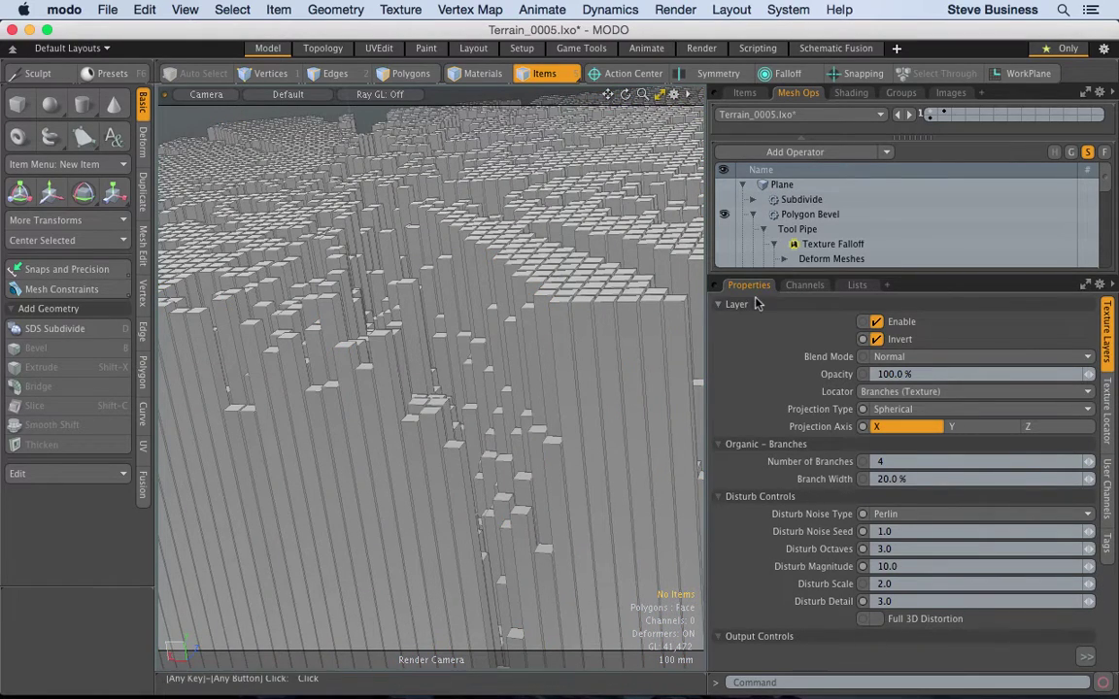
Step: Set the Disturb Octaves to 7 and try 8 and 1 as the Number of Branches
click(916, 548)
text(7)
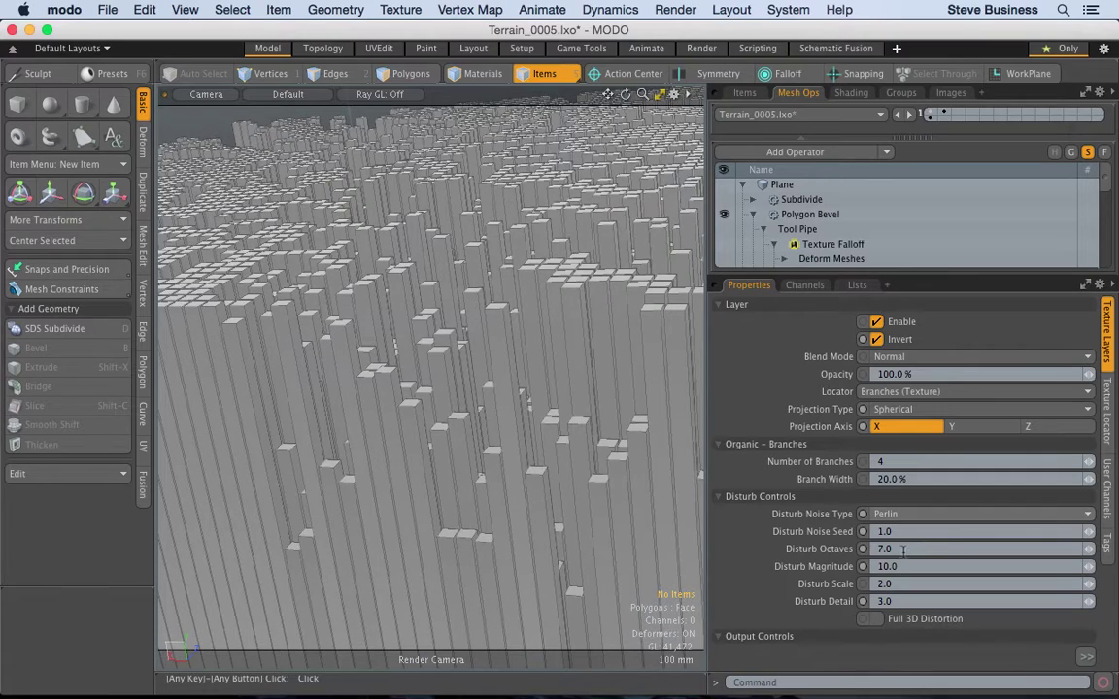
click(895, 566)
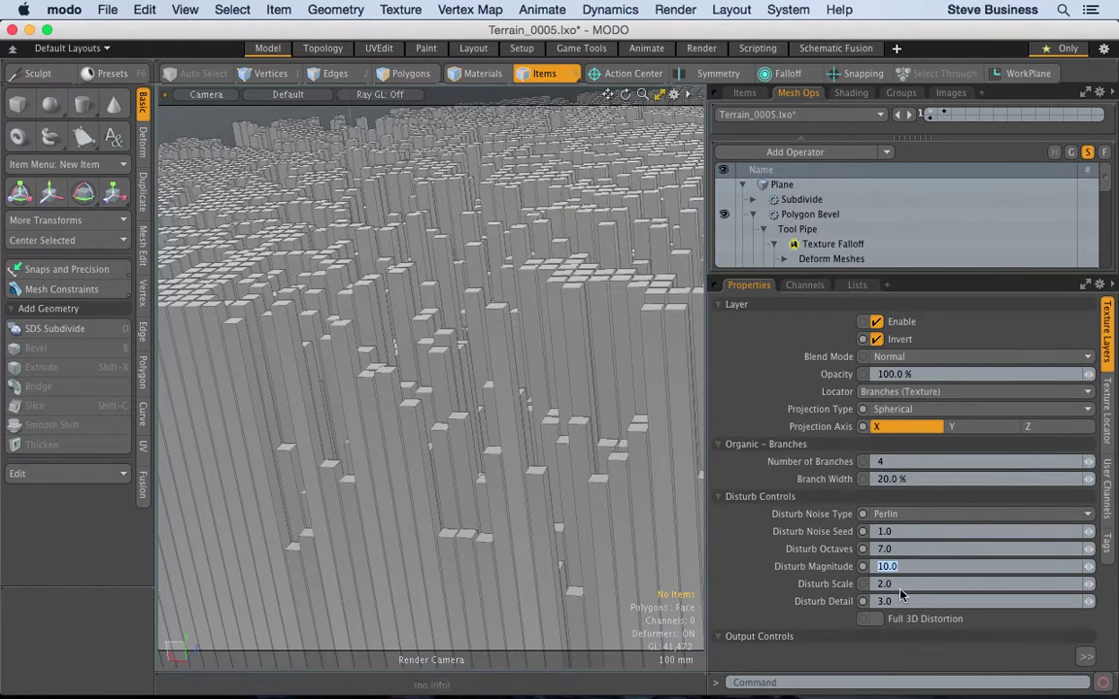
click(893, 602)
text(3)
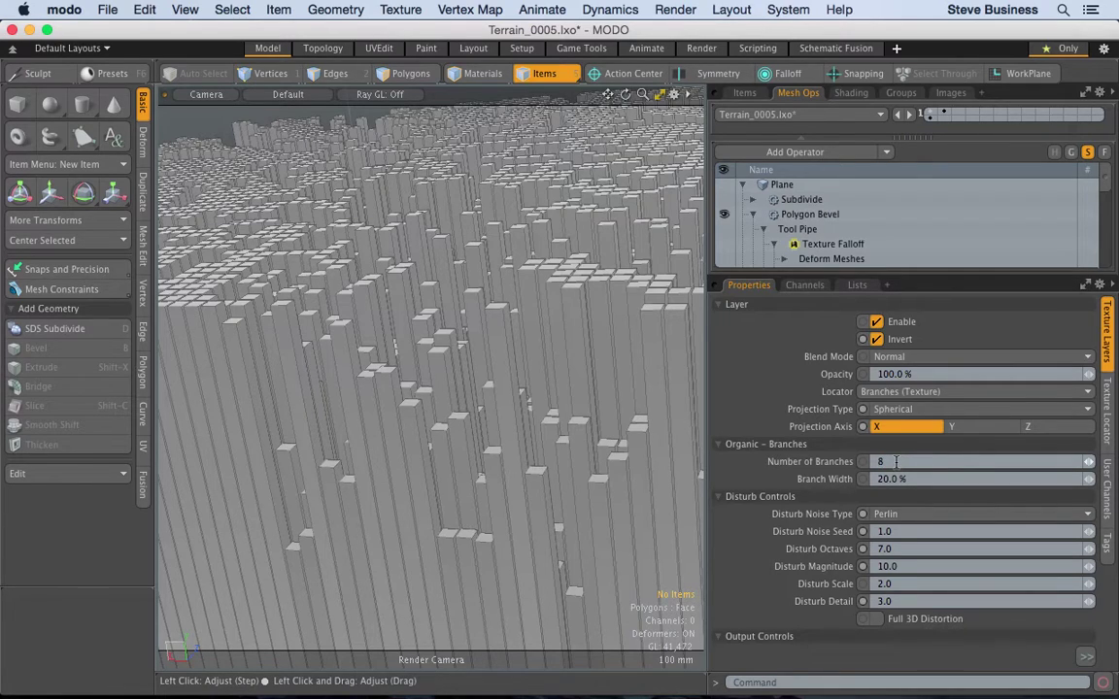
key(Return)
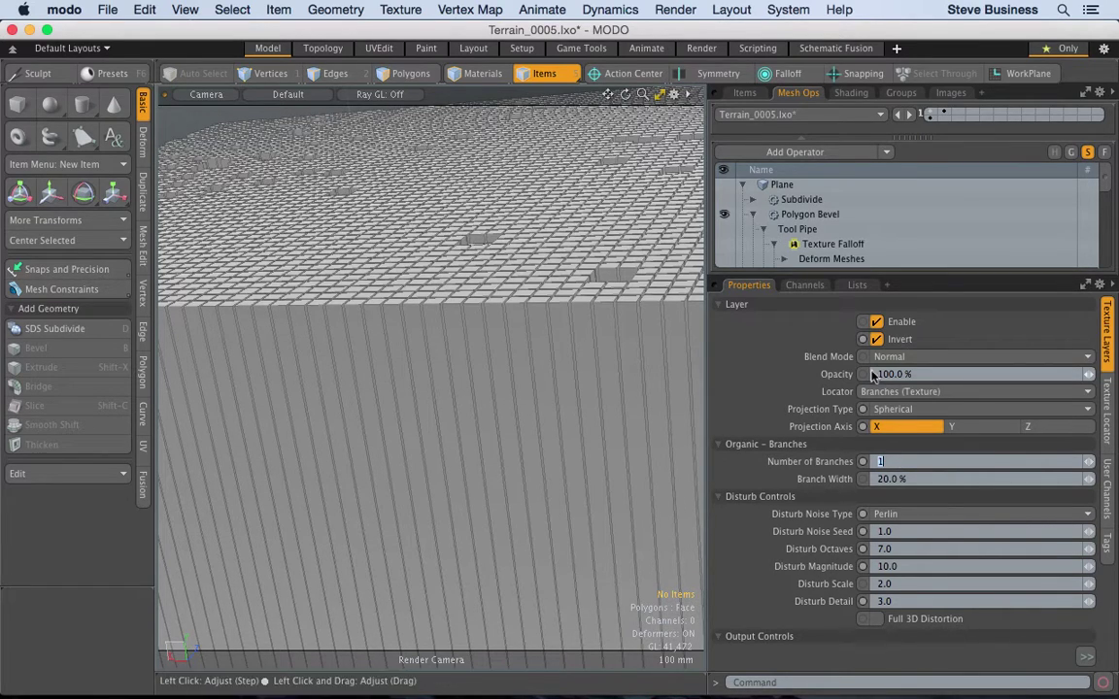
Step: With Invert turned off, set the Number of Branches to 20 and compare the Y and X projection axes
click(878, 340)
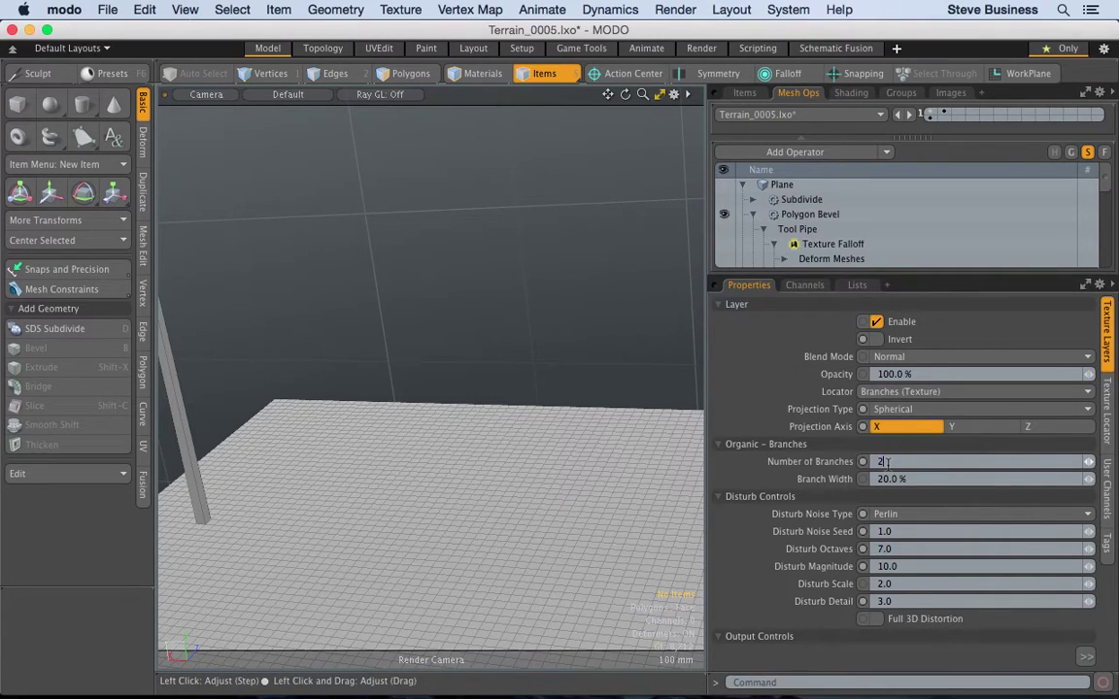
click(884, 463)
text(20)
key(Return)
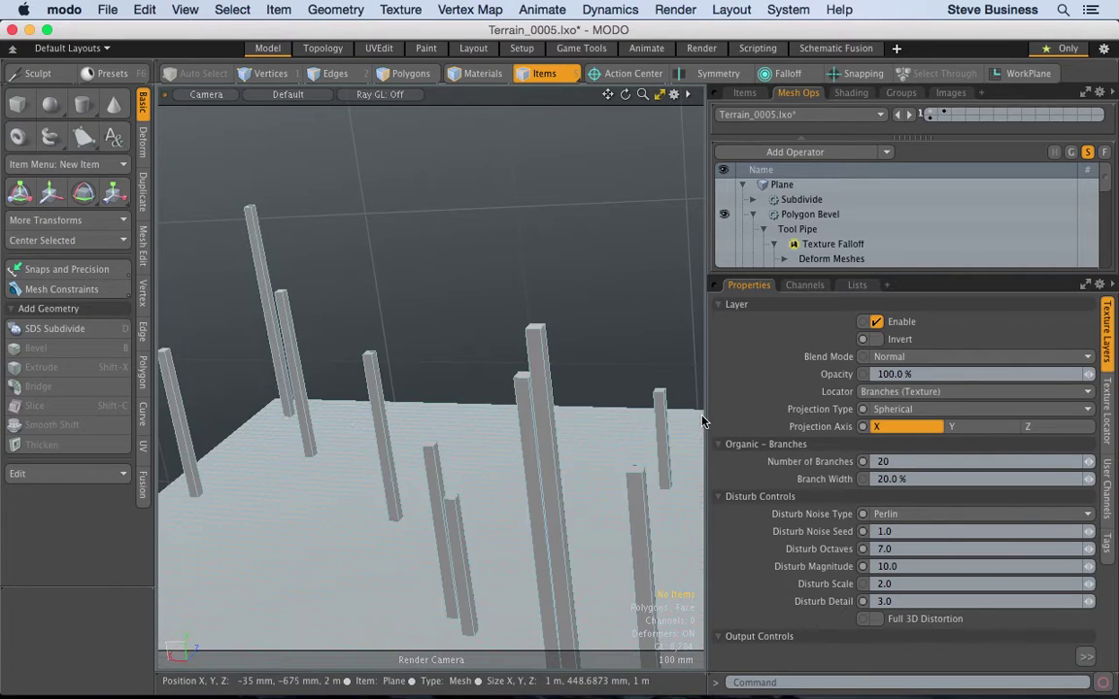
drag(641, 94, 604, 102)
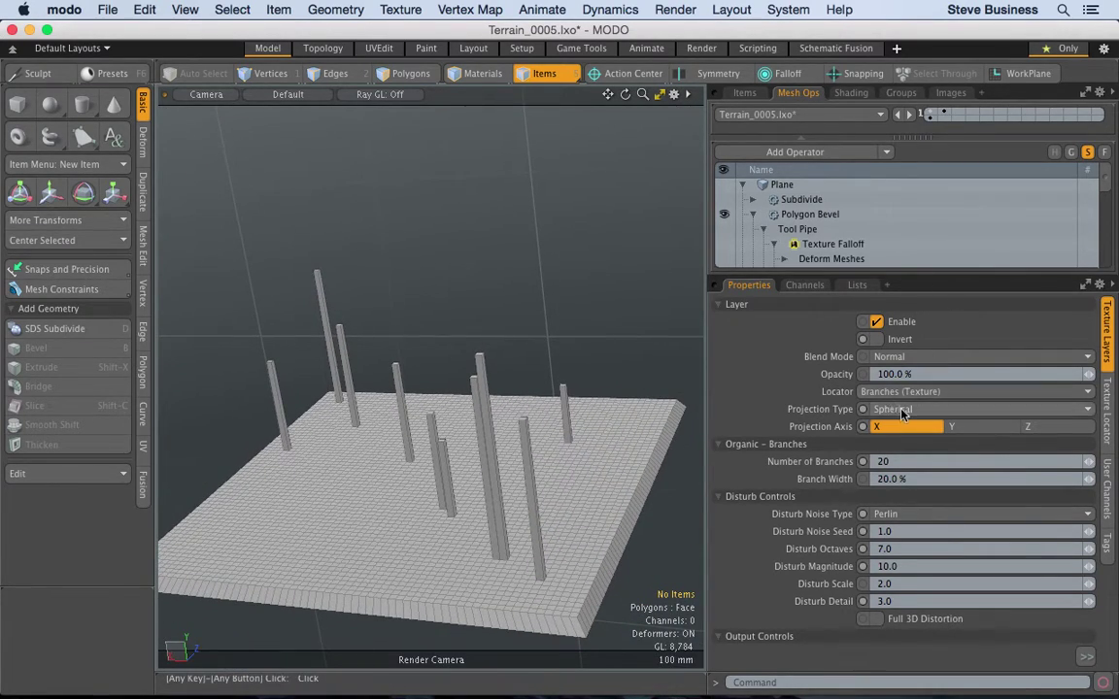
click(965, 429)
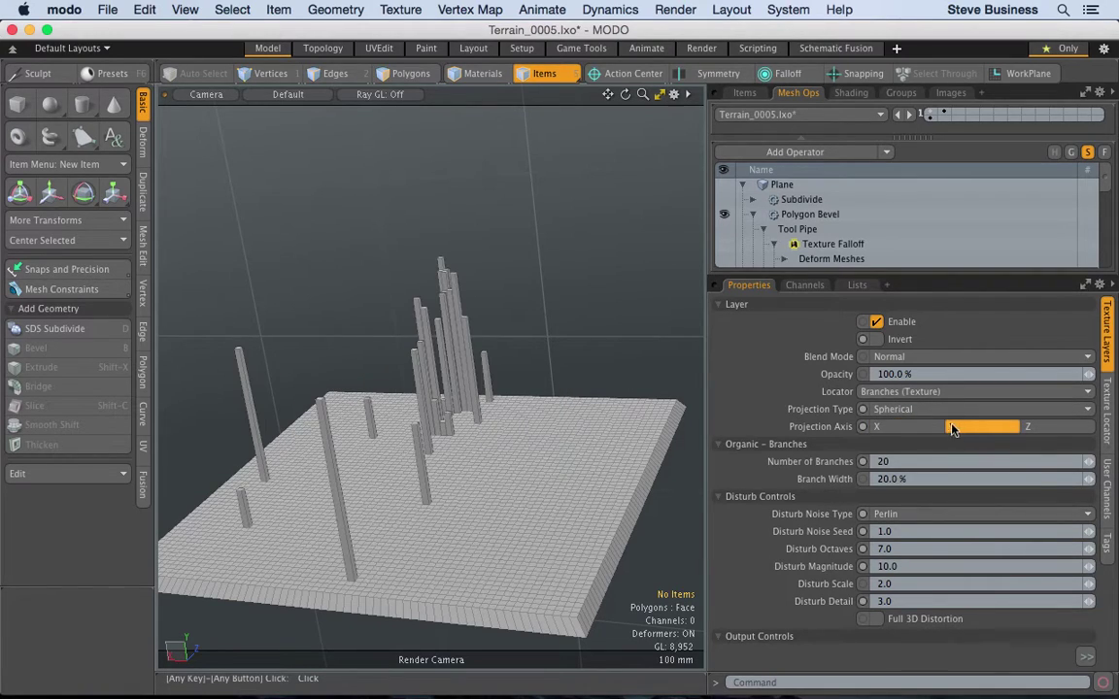
click(877, 427)
Step: Set the Number of Branches to 2 and turn Invert back on for the Branches layer
click(898, 461)
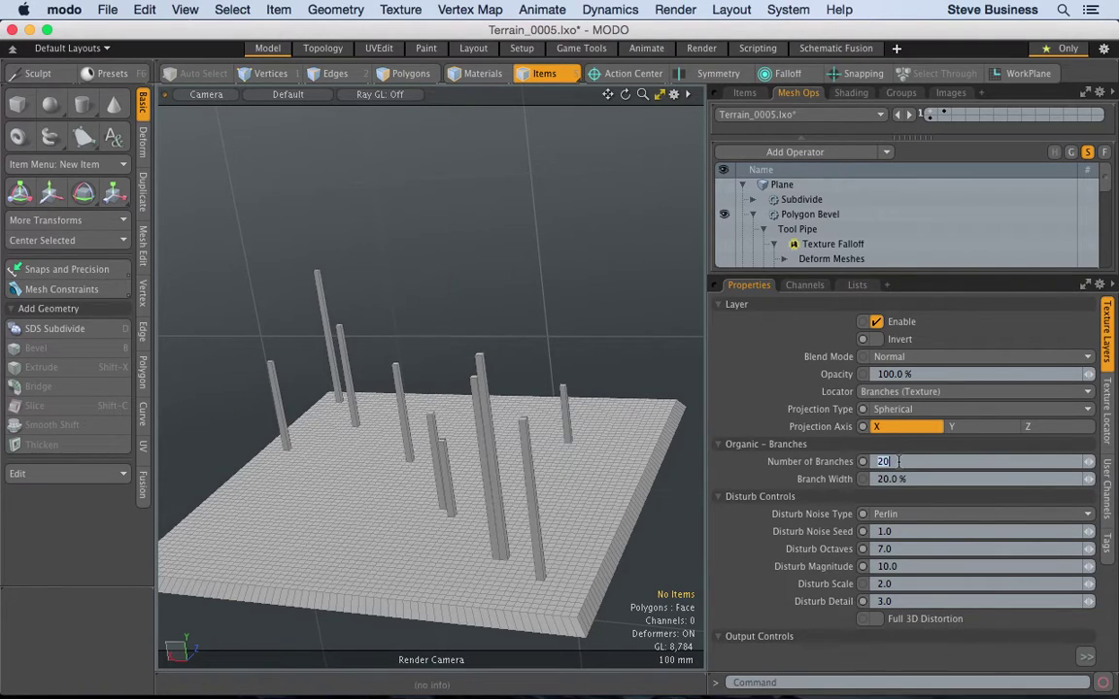
key(Return)
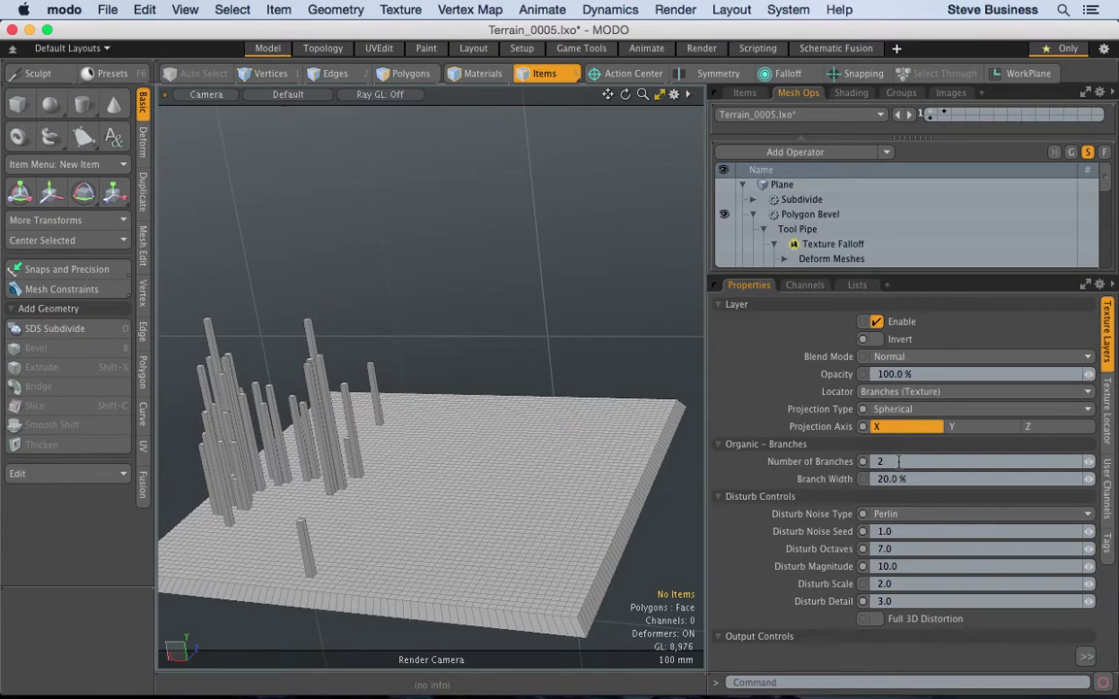
click(877, 340)
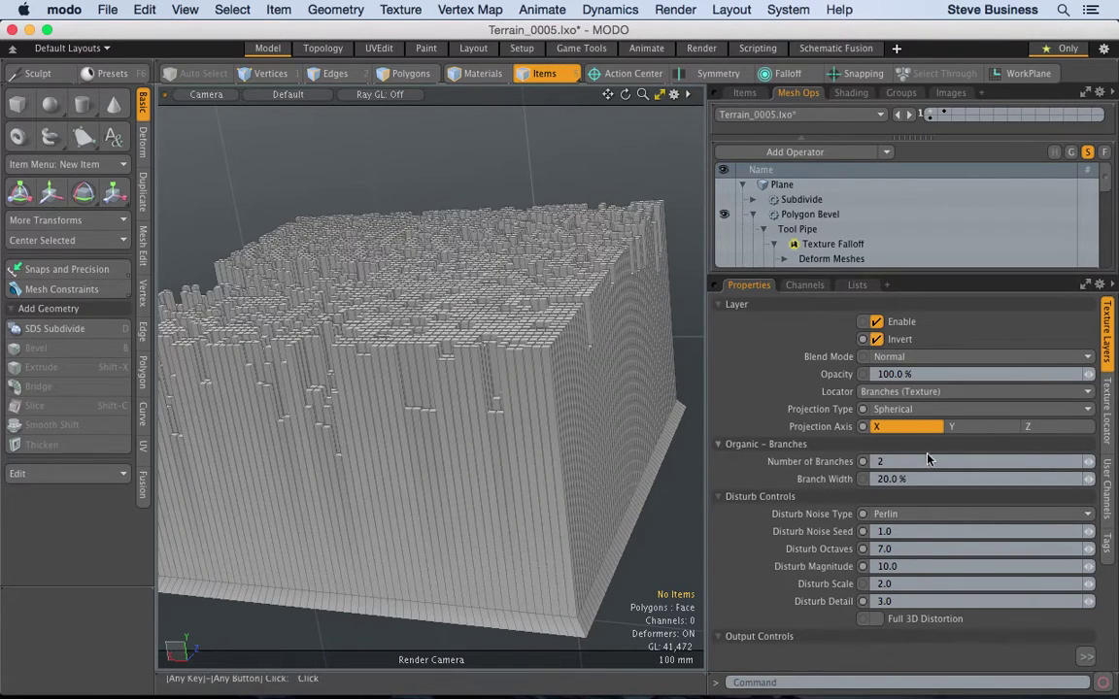
Step: Try a Disturb Noise Seed of 3 on the Branches texture and change the seed to 0
double_click(910, 530)
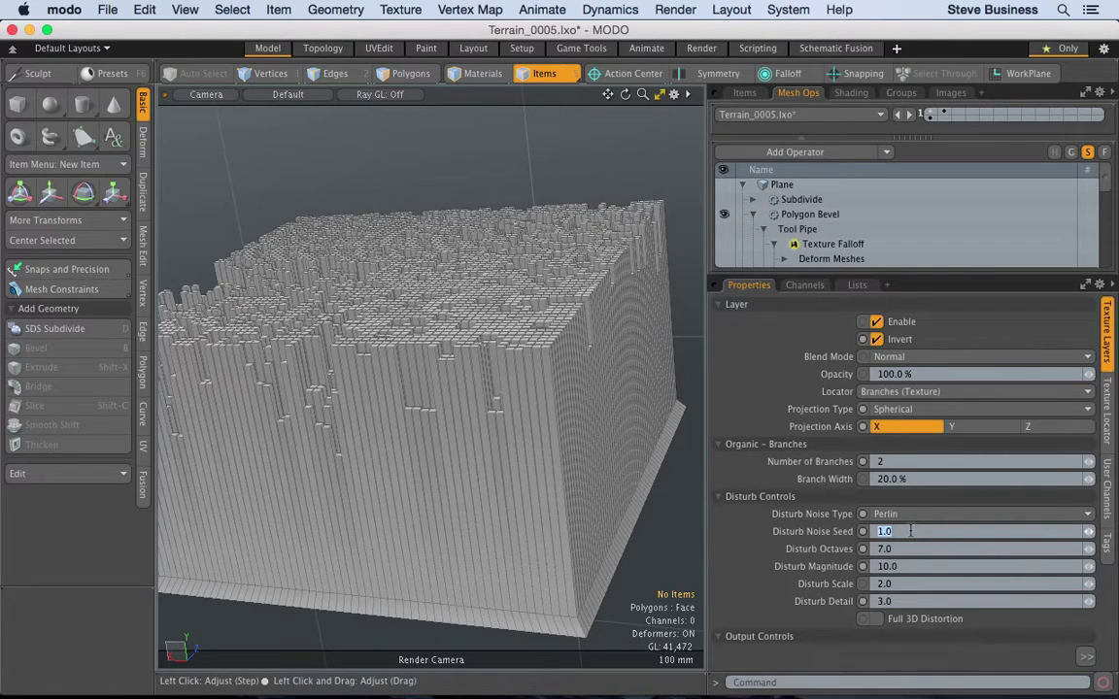
text(3)
key(Return)
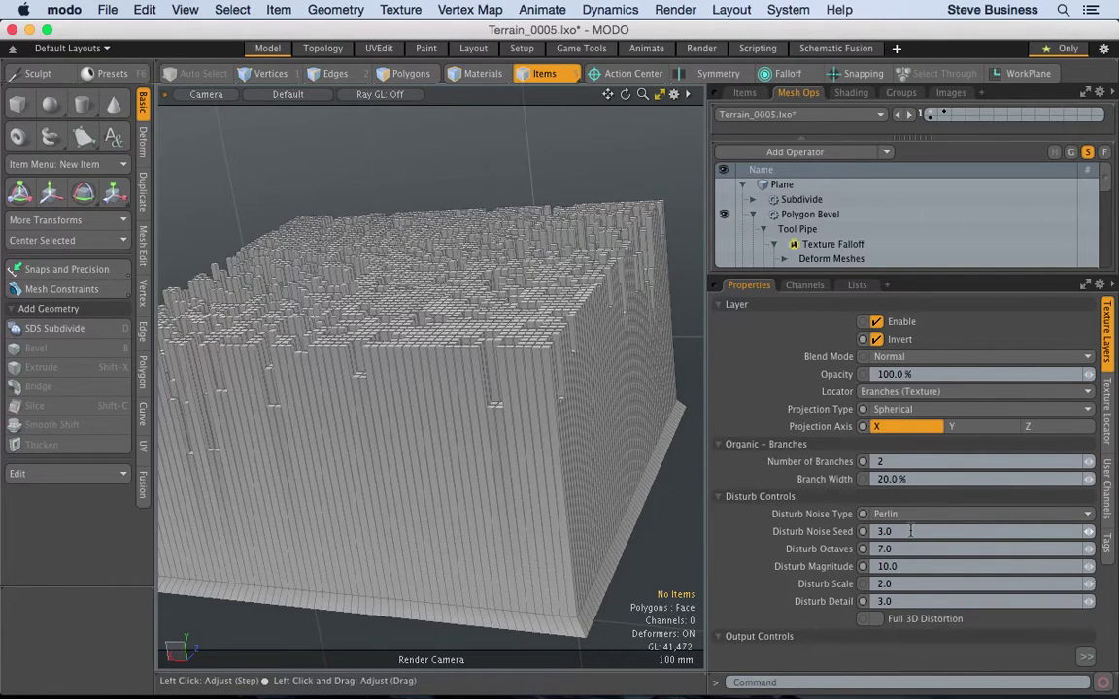
double_click(910, 530)
text(-2)
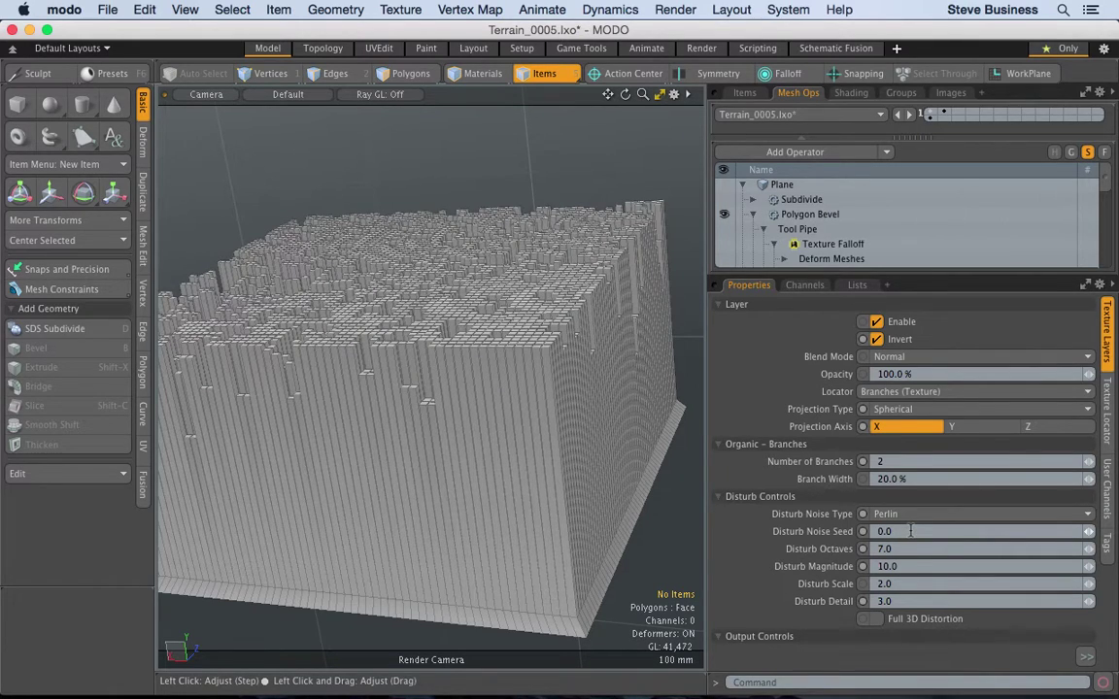
key(alt)
alt+drag(285, 463, 311, 486)
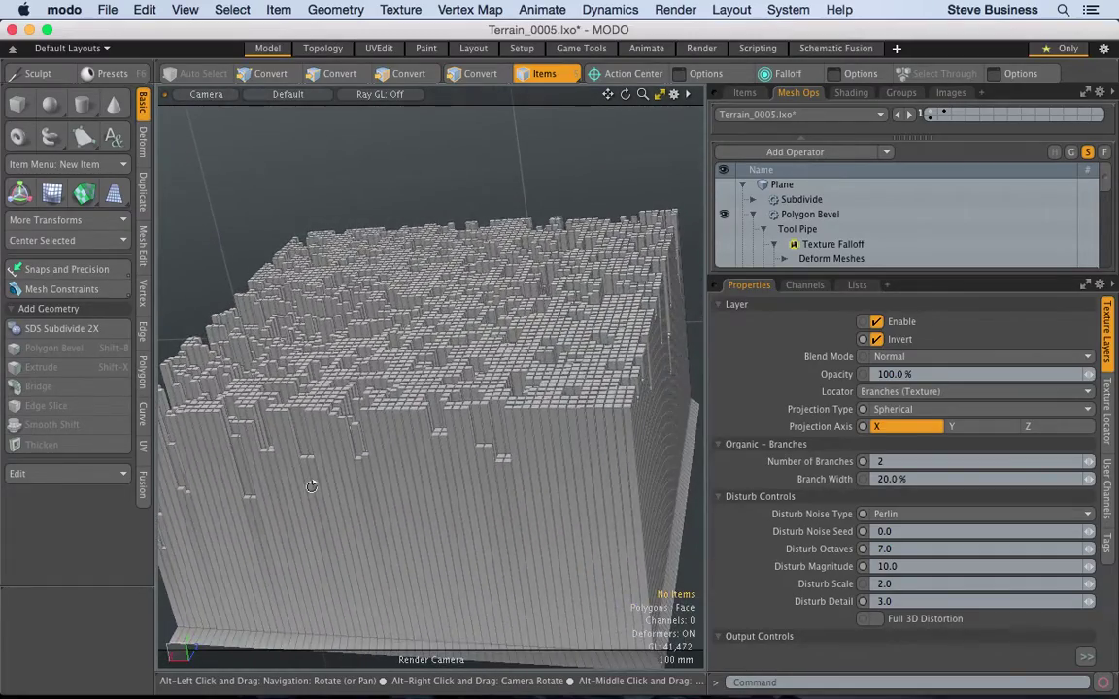
Step: Try the Cubic projection, switch the Branches texture to Cylindrical, and set its projection axis to Z after testing Y
click(911, 412)
click(910, 429)
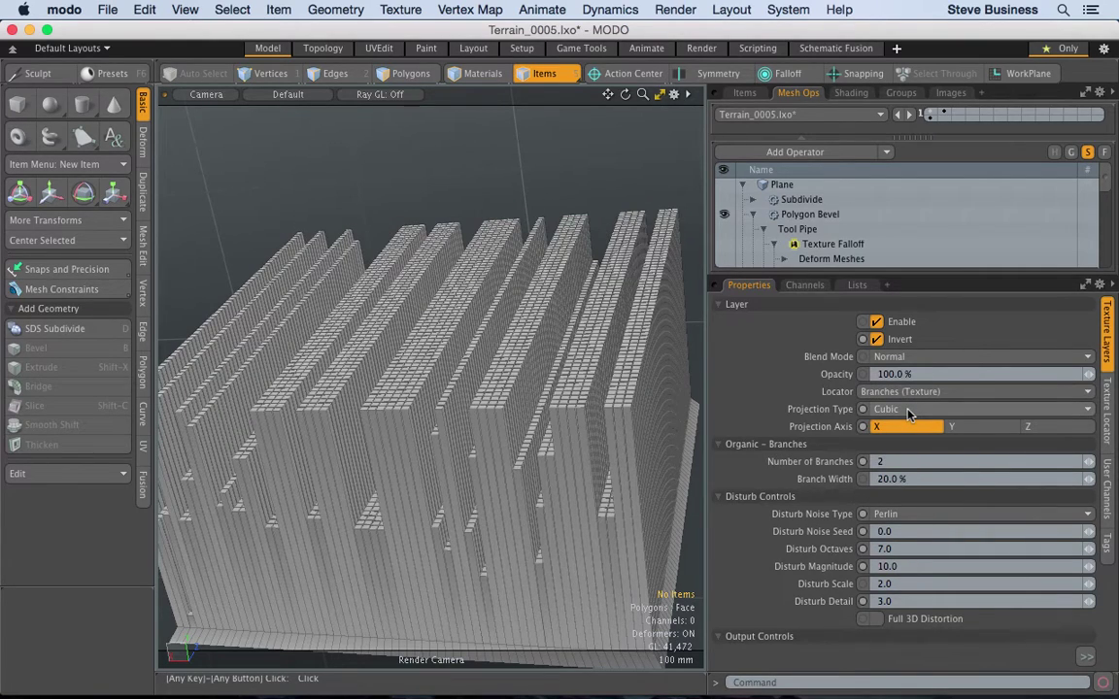
click(908, 412)
click(906, 377)
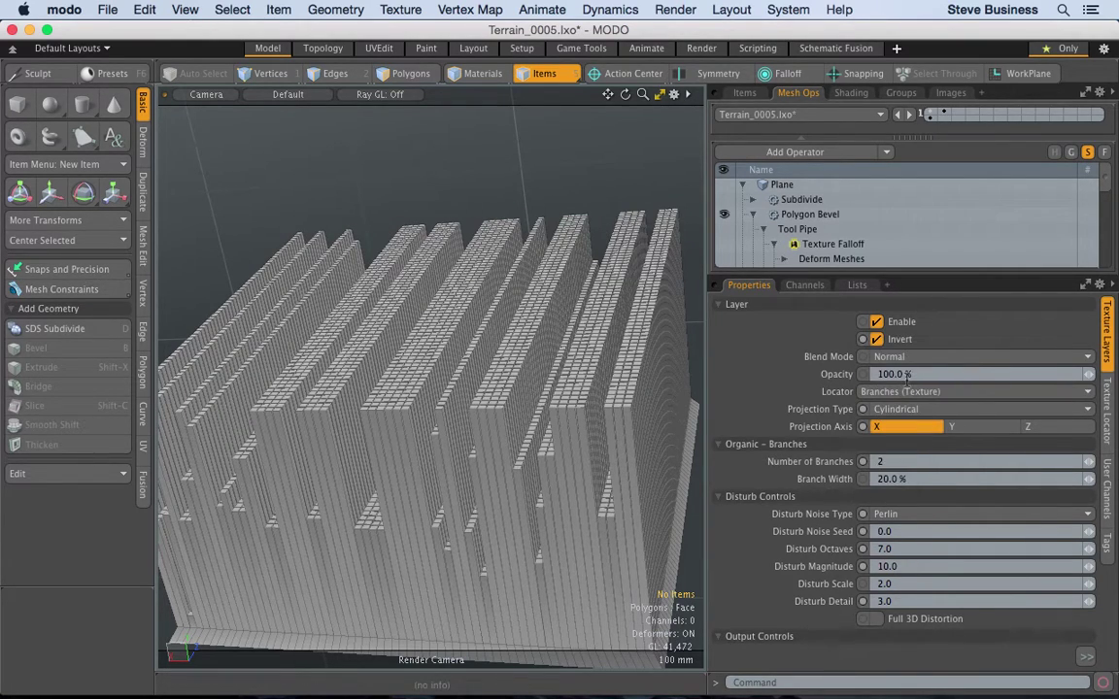
click(965, 430)
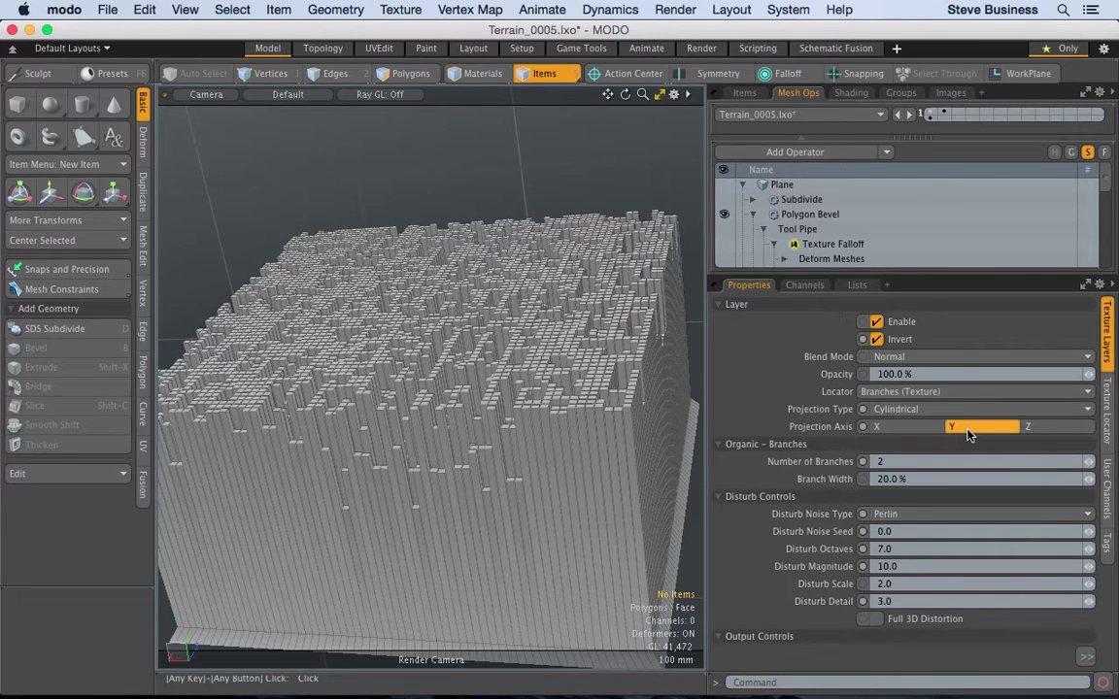
click(1049, 429)
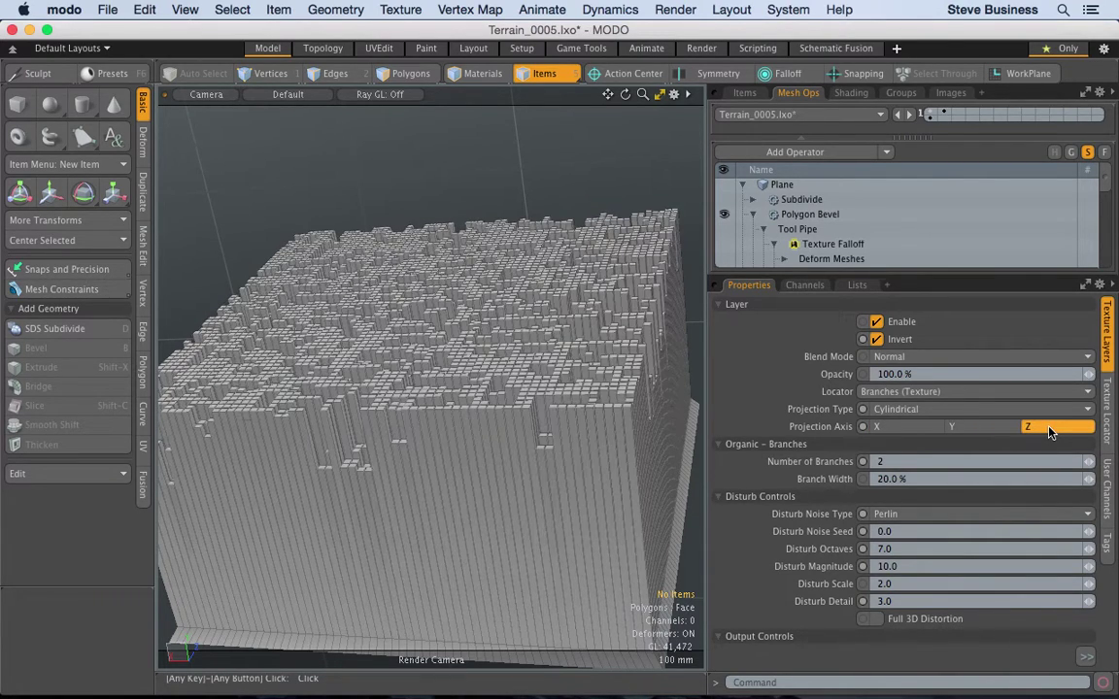
Step: Try a Branch Width of 4% on the Branches texture and set it to 77%
click(936, 479)
text(4)
key(Return)
click(936, 481)
text(77)
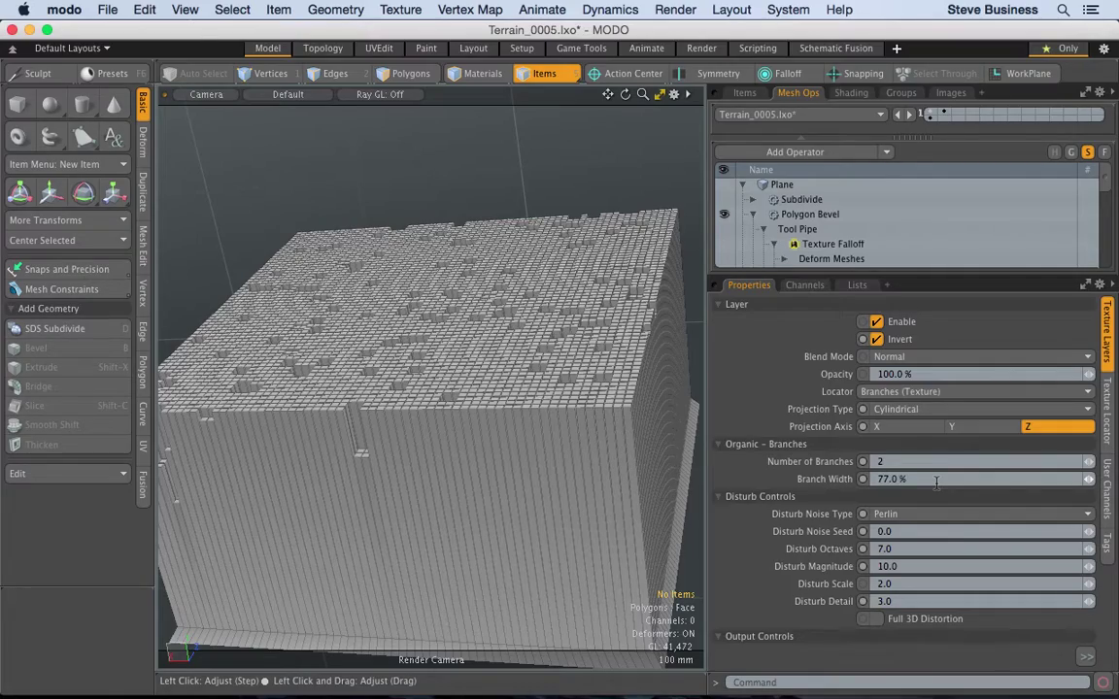
Step: Try a Branch Width of 33% on the Branches texture and set it to 88%
mouse_move(489, 468)
alt+mouse_down()
mouse_move(670, 607)
mouse_move(502, 459)
alt+mouse_up()
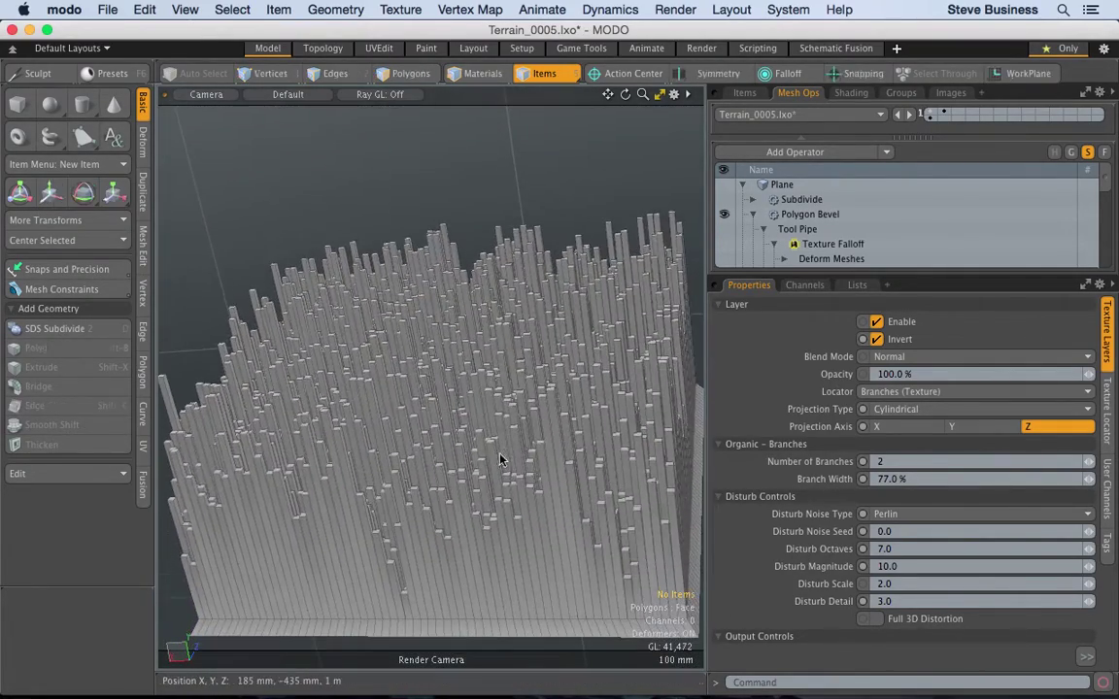
alt+drag(431, 420, 500, 350)
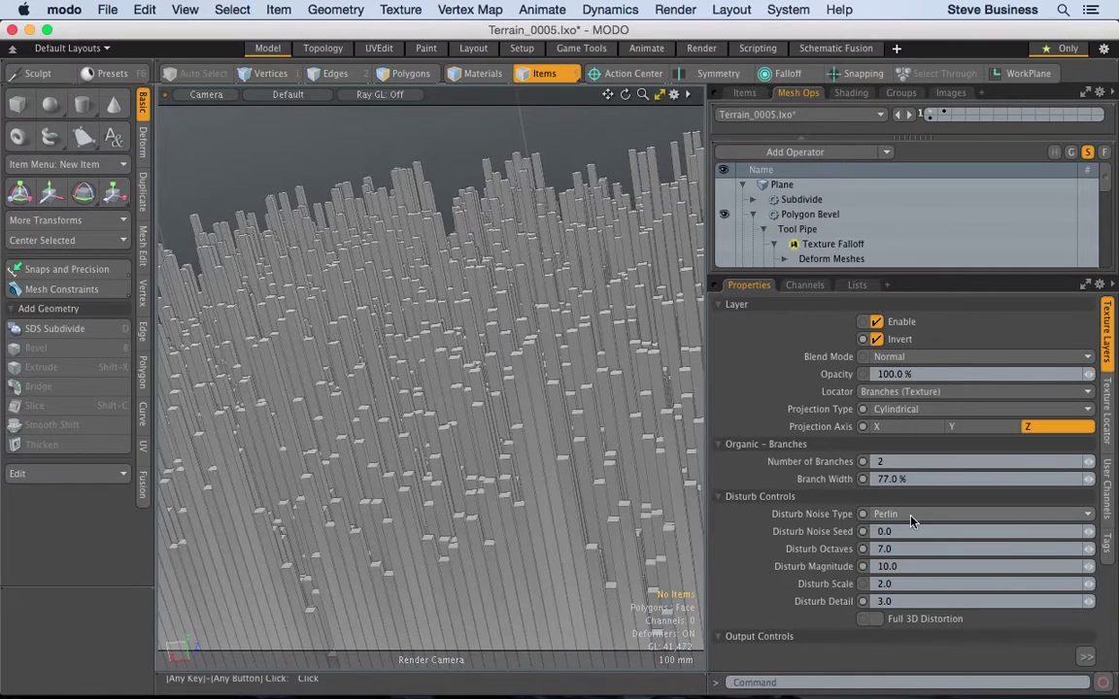
click(916, 477)
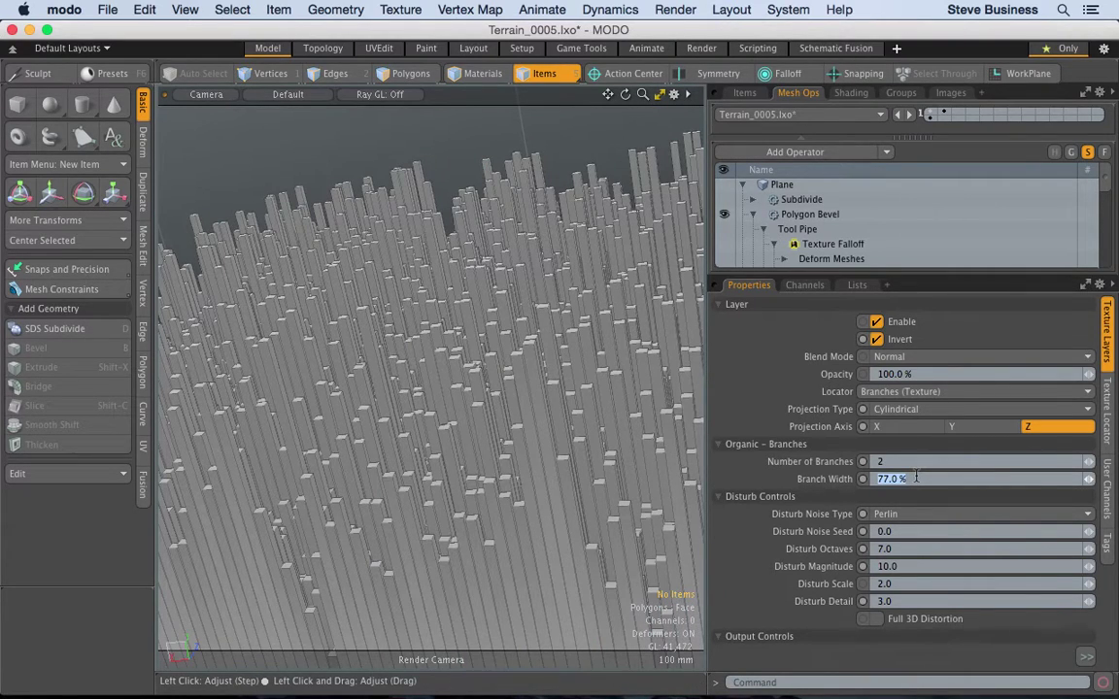
text(33)
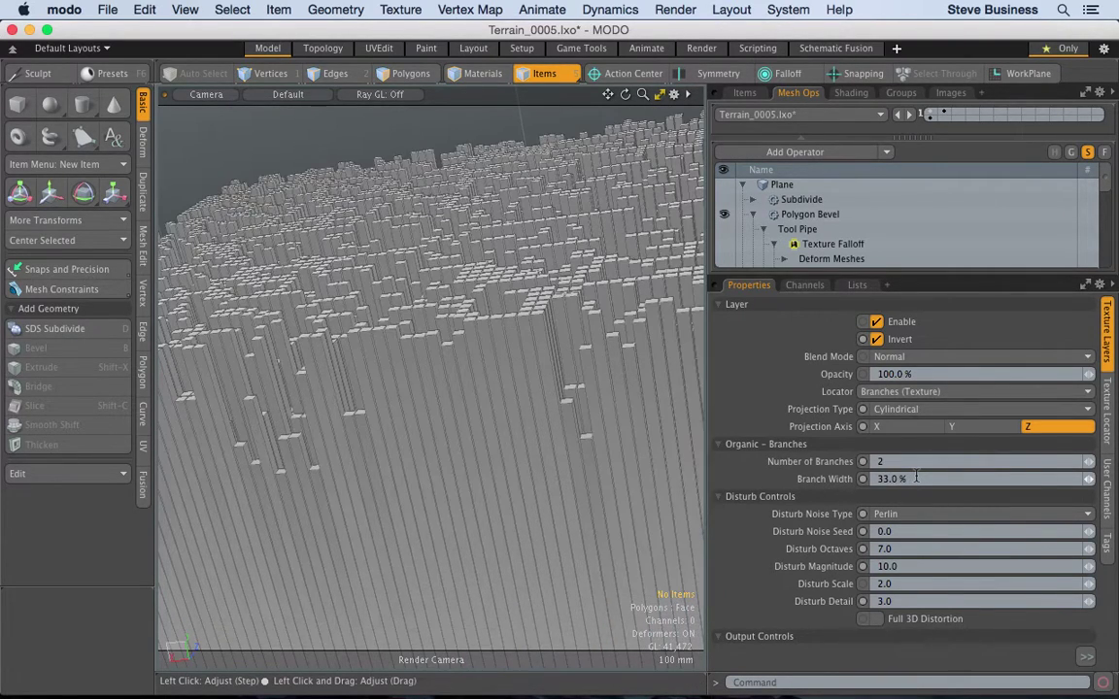
click(915, 477)
text(88)
key(Return)
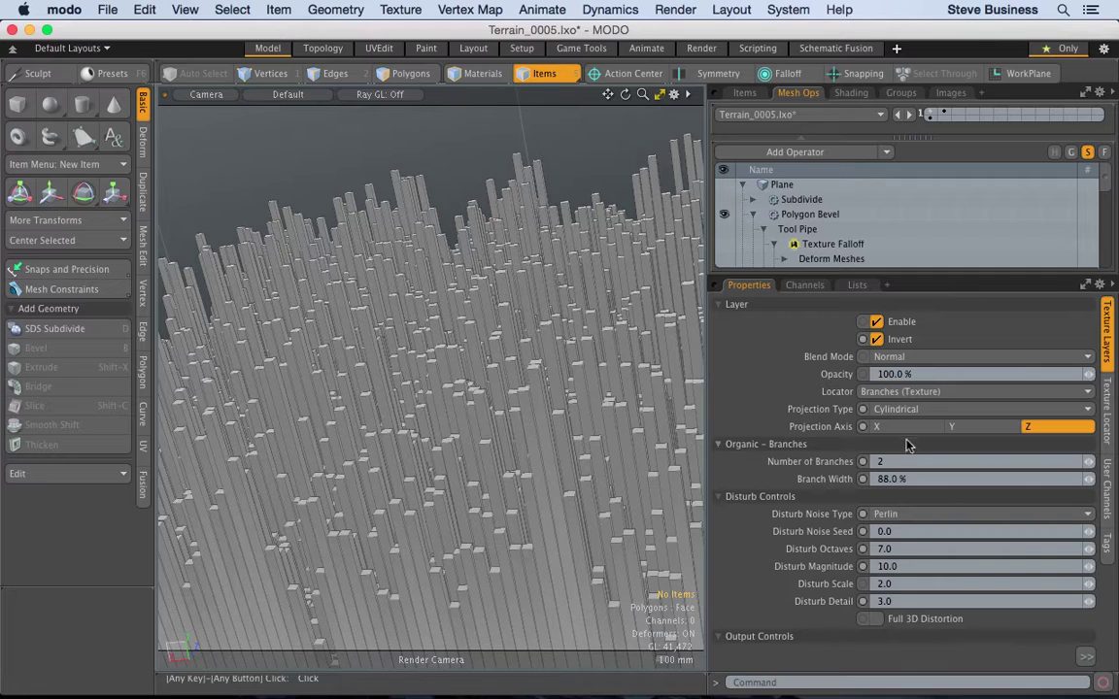
Step: Switch the Branches texture to Spherical projection and set its projection axis to Z after testing Y
click(964, 433)
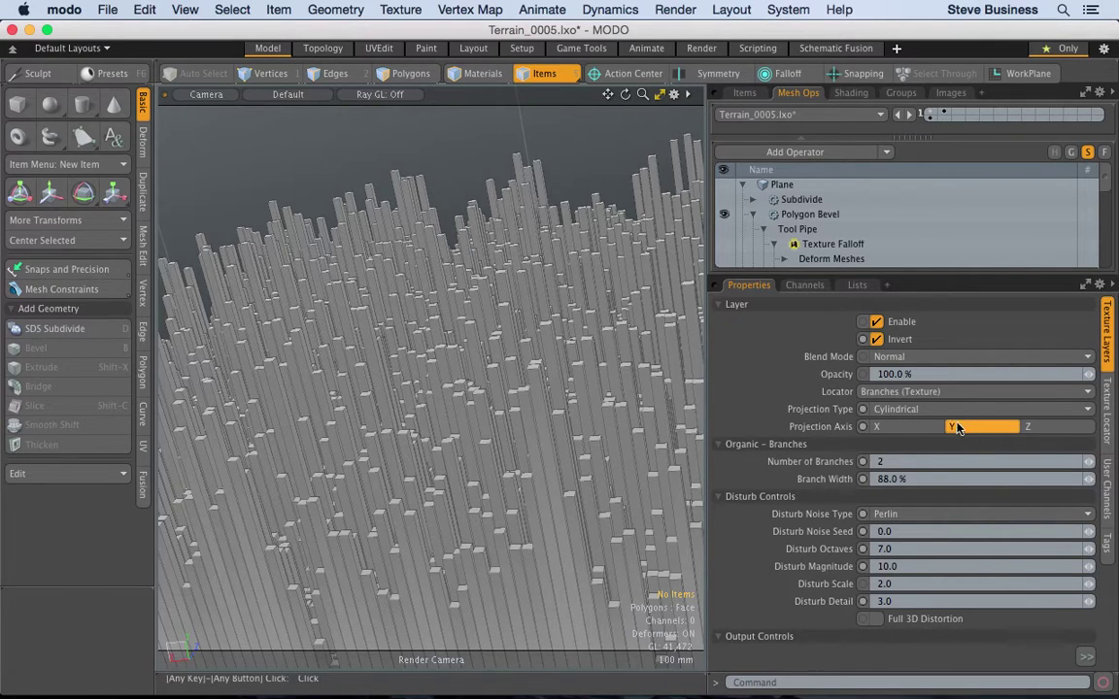
click(928, 408)
click(927, 426)
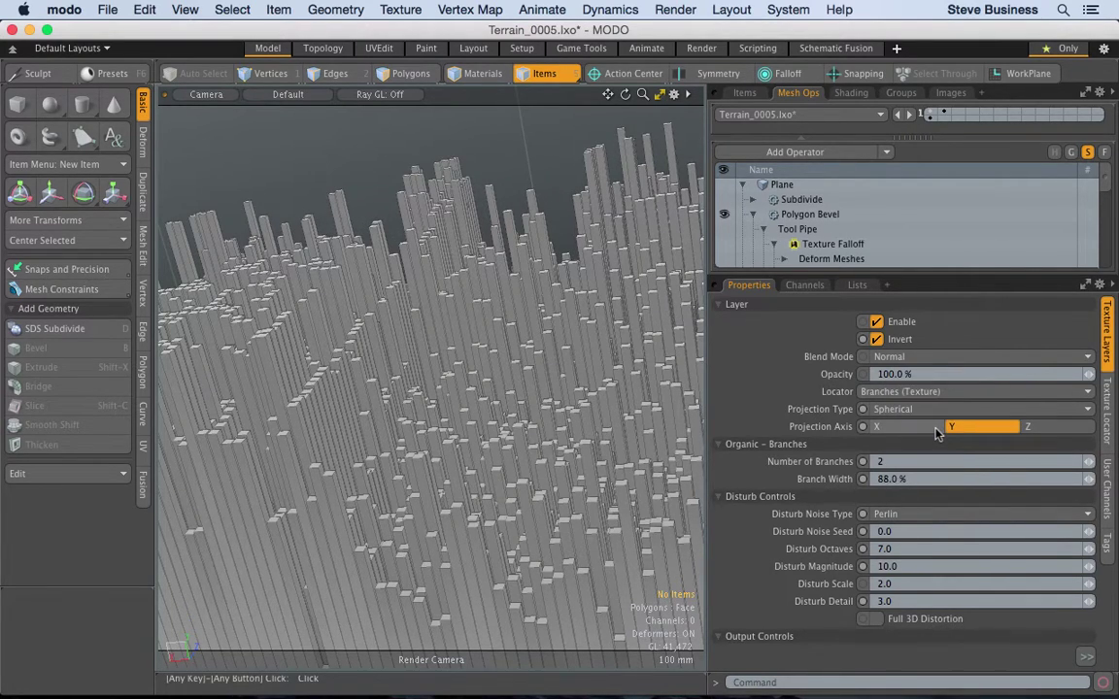
click(930, 409)
click(930, 409)
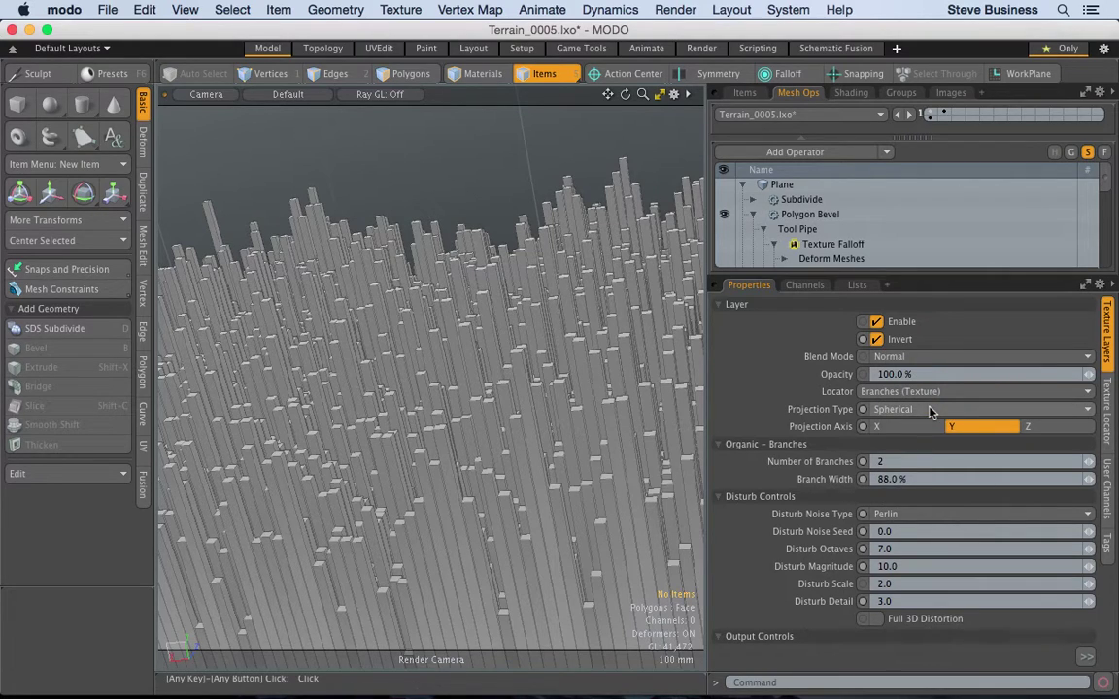
click(1055, 428)
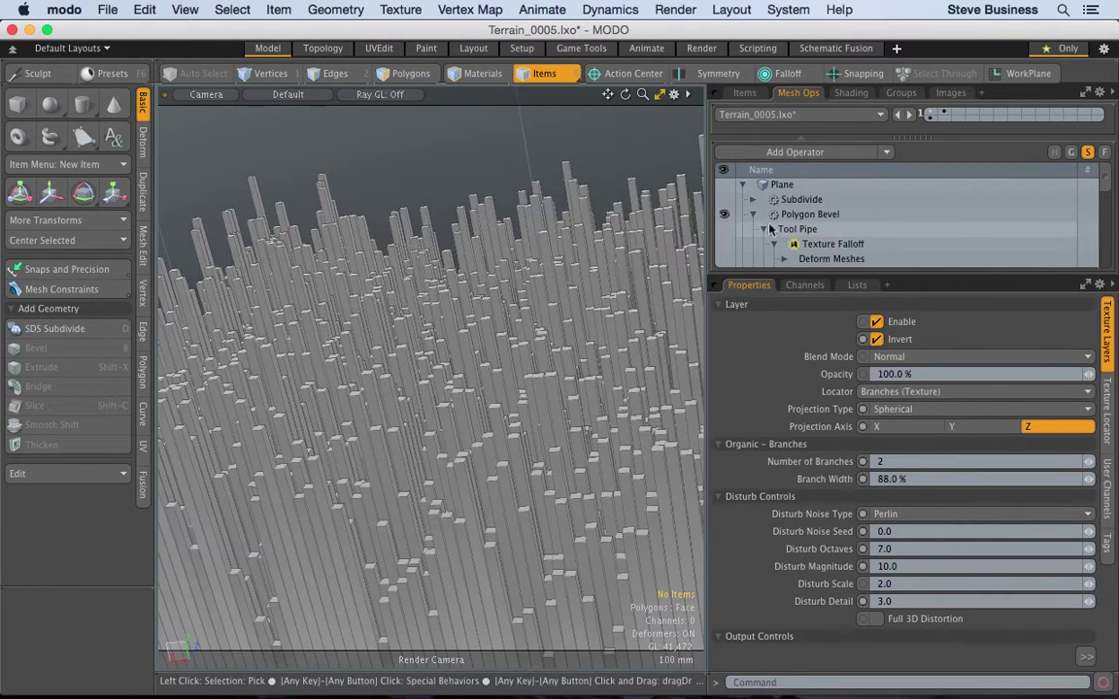
key(a)
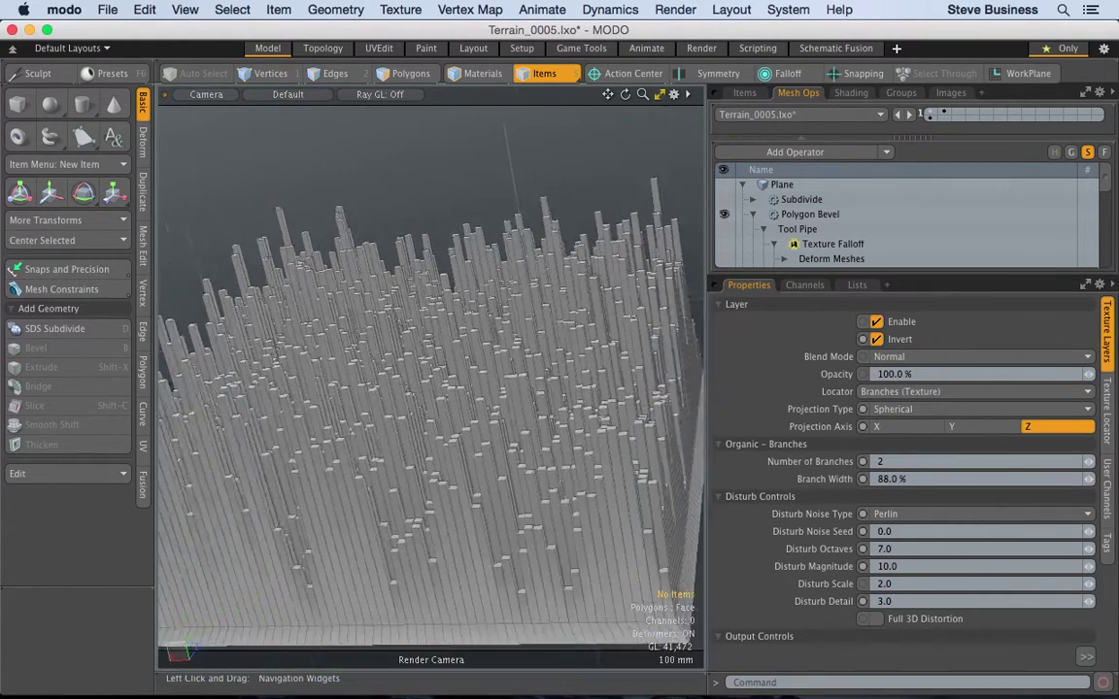
alt+drag(457, 344, 491, 320)
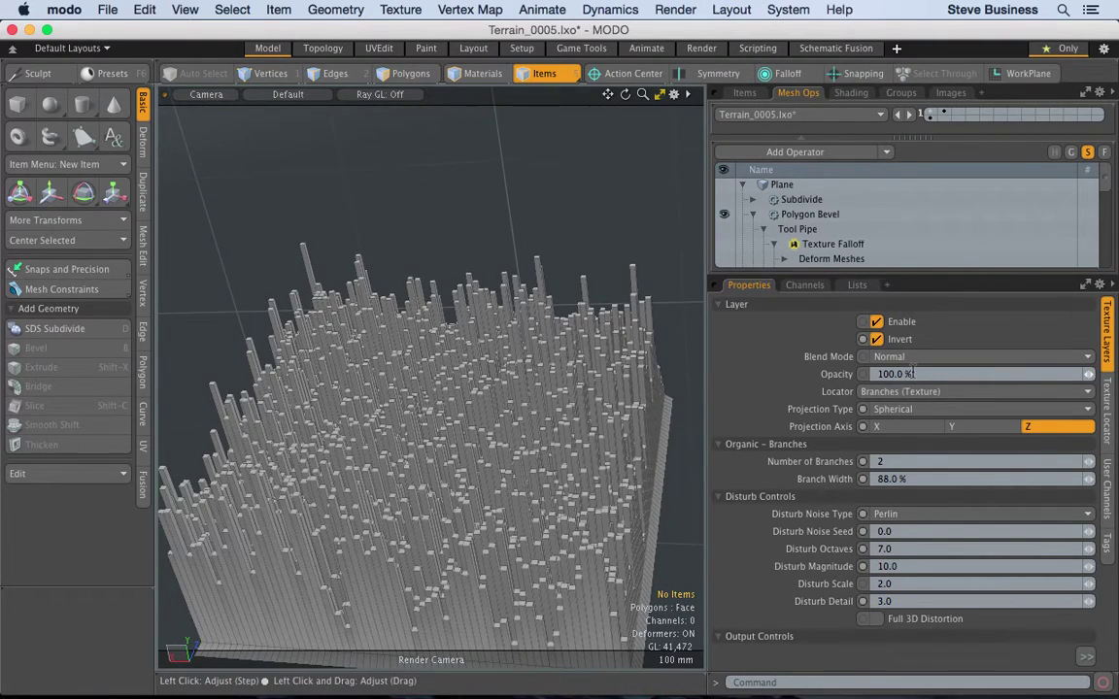
Step: Turn off Invert for the Branches layer, and set the Number of Branches to 12 and Disturb Octaves to 1
click(877, 339)
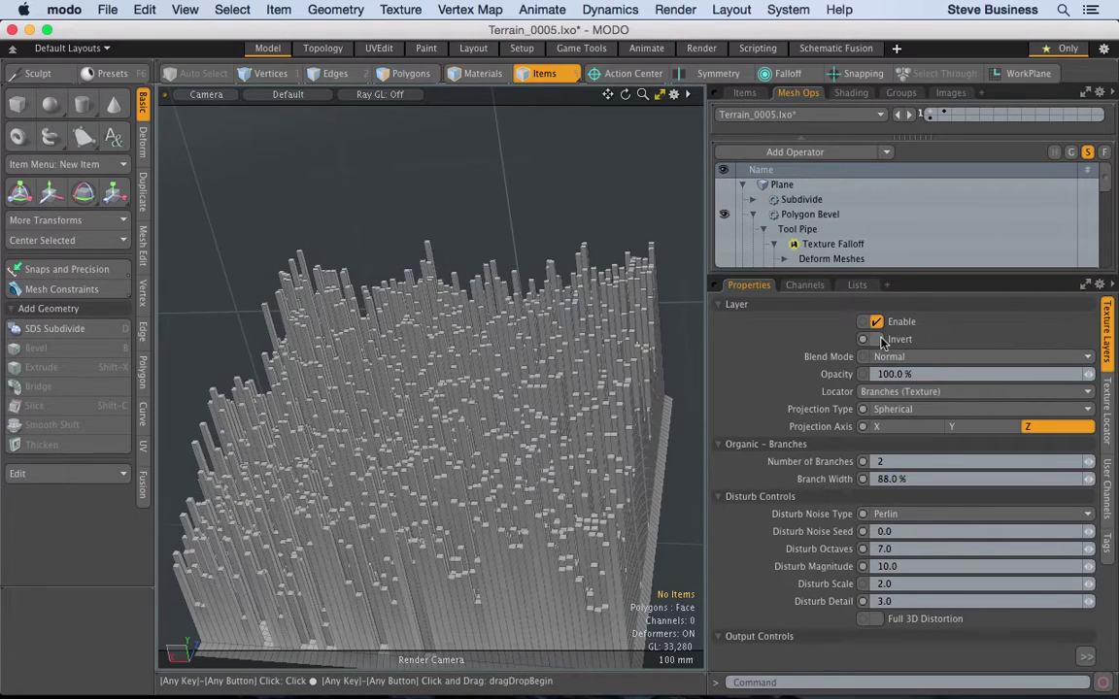
click(893, 462)
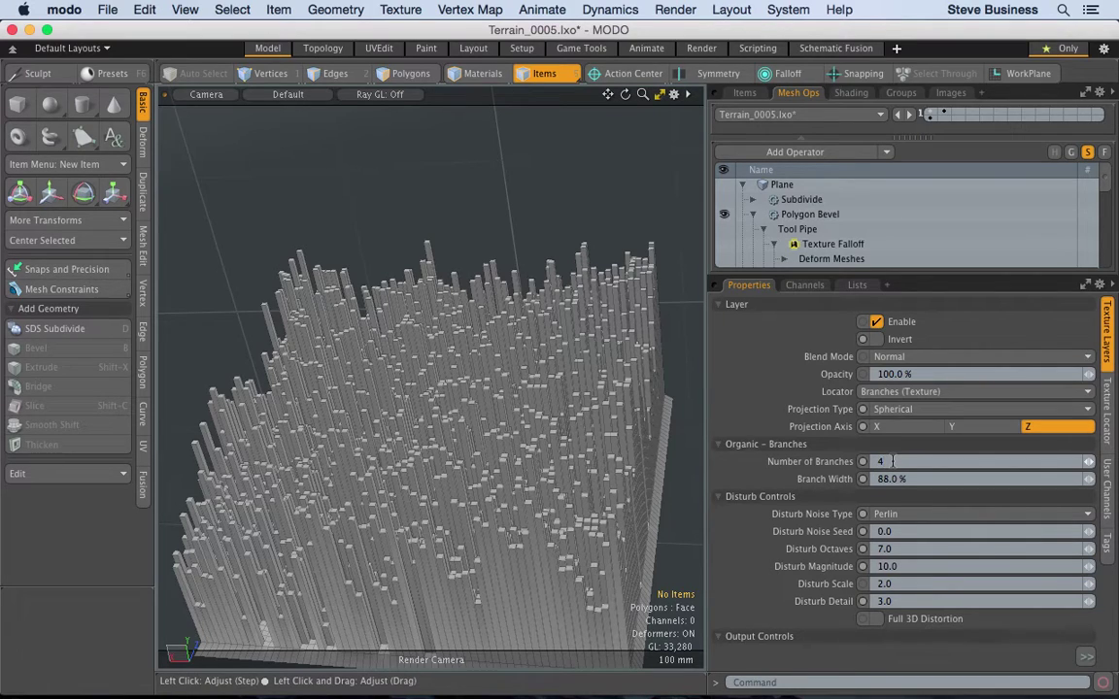
text(4)
key(Return)
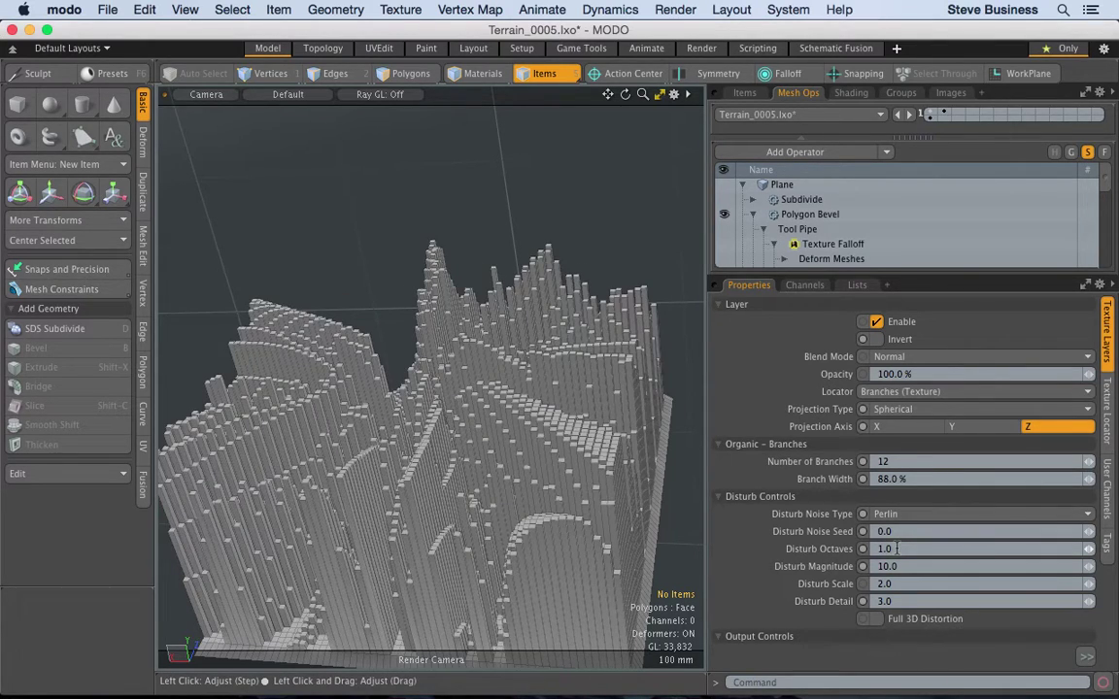
Step: Frame the whole terrain in the camera view and start the preview render in the Render layout
key(alt)
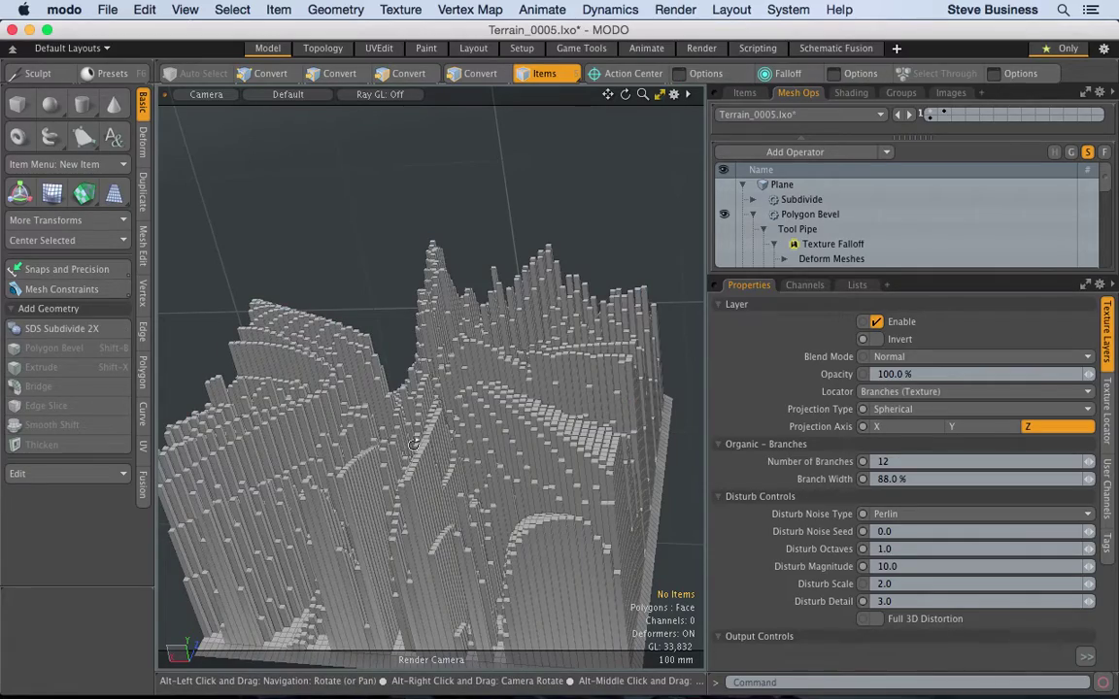
alt+drag(408, 458, 495, 388)
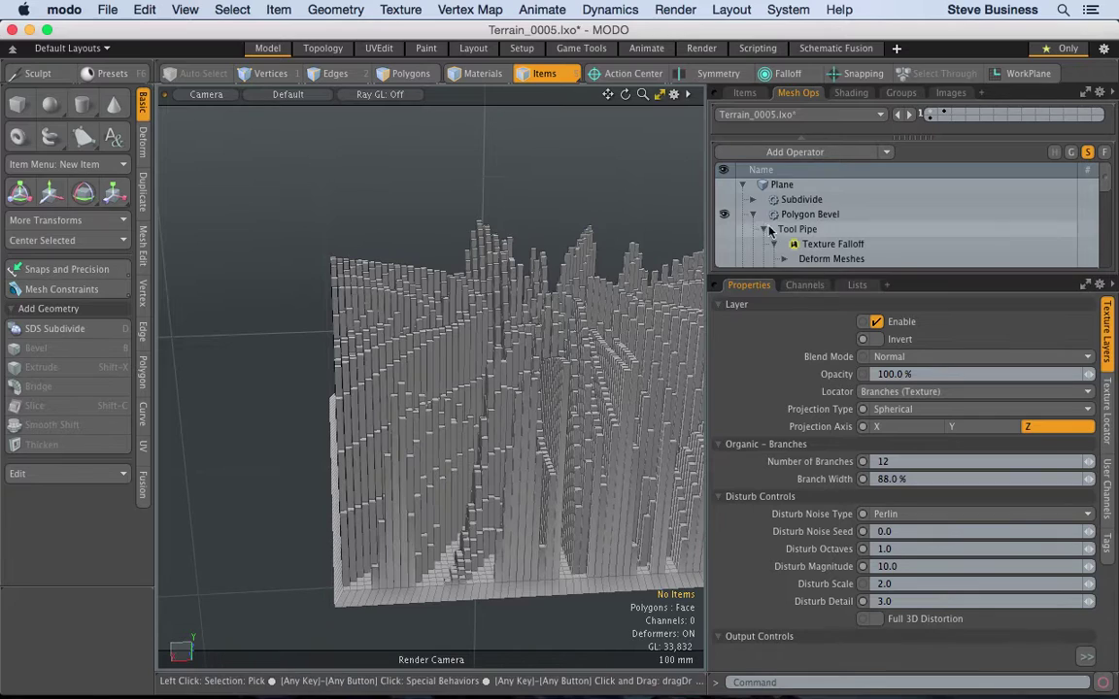
drag(705, 209, 880, 252)
key(alt)
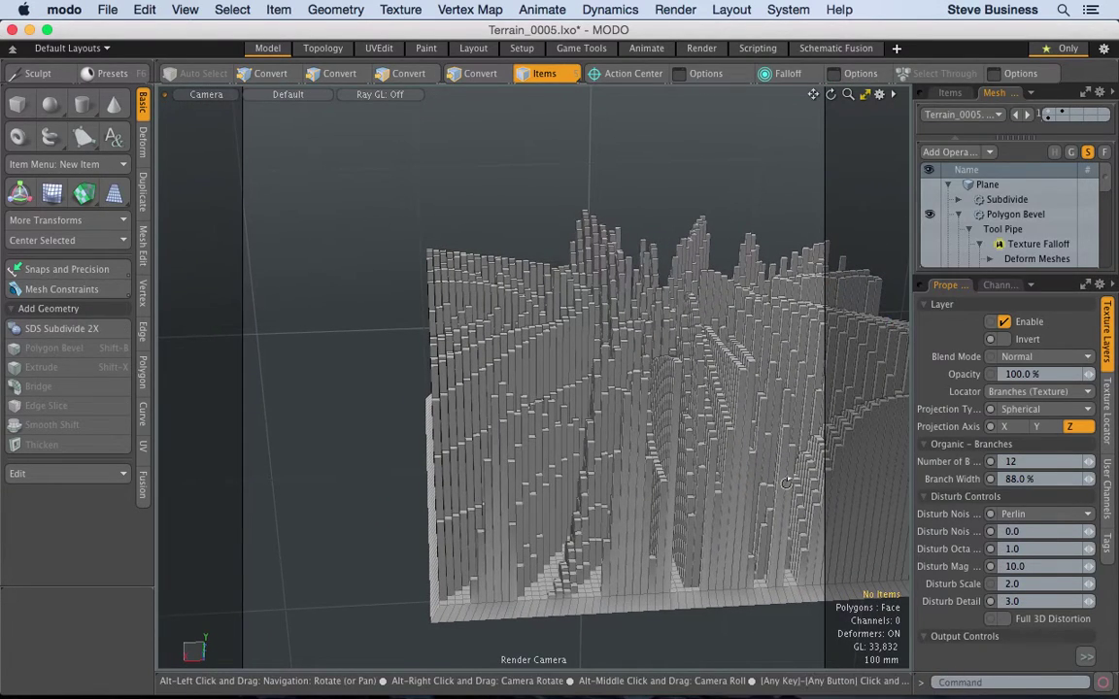
alt+drag(763, 519, 537, 534)
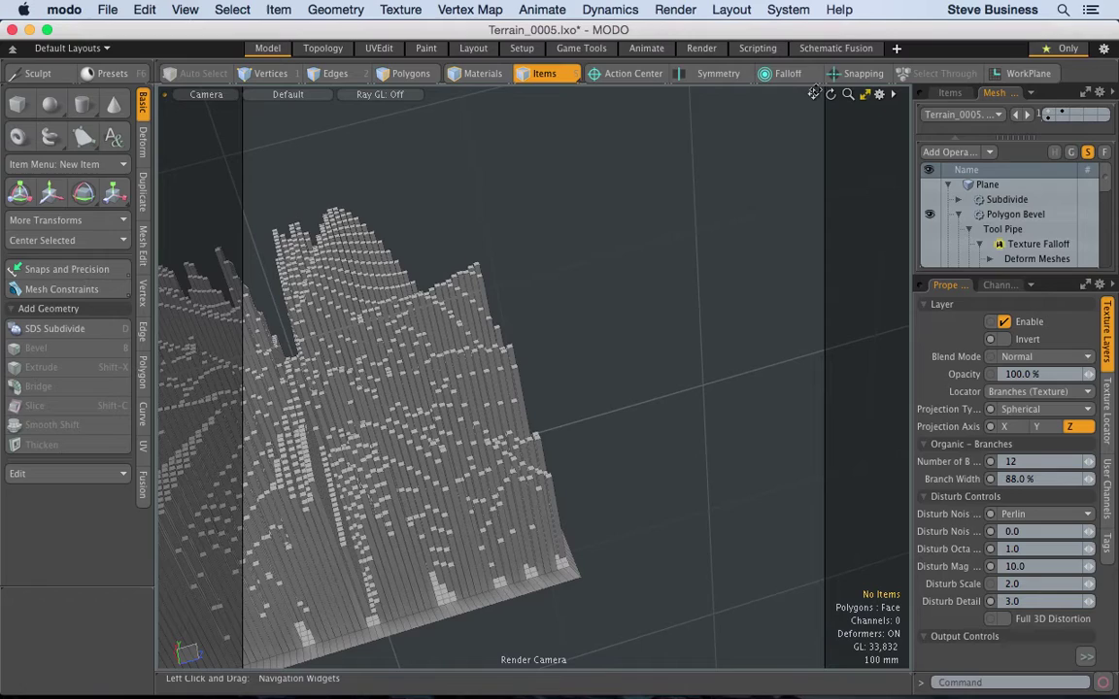
drag(814, 93, 814, 94)
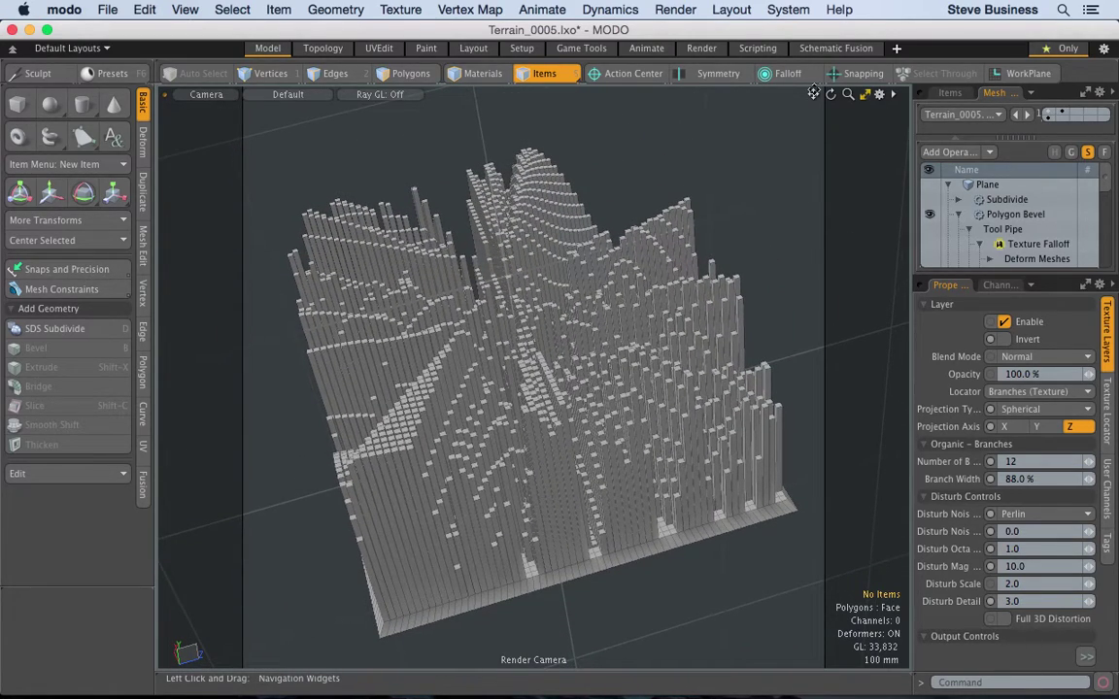
click(705, 48)
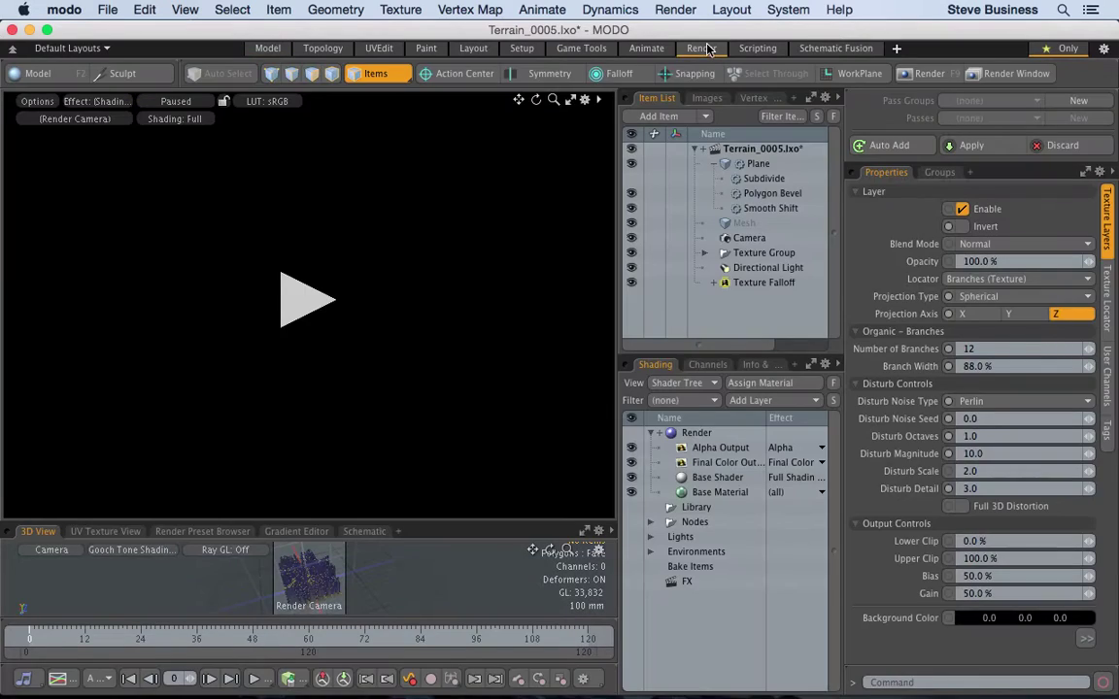
click(306, 312)
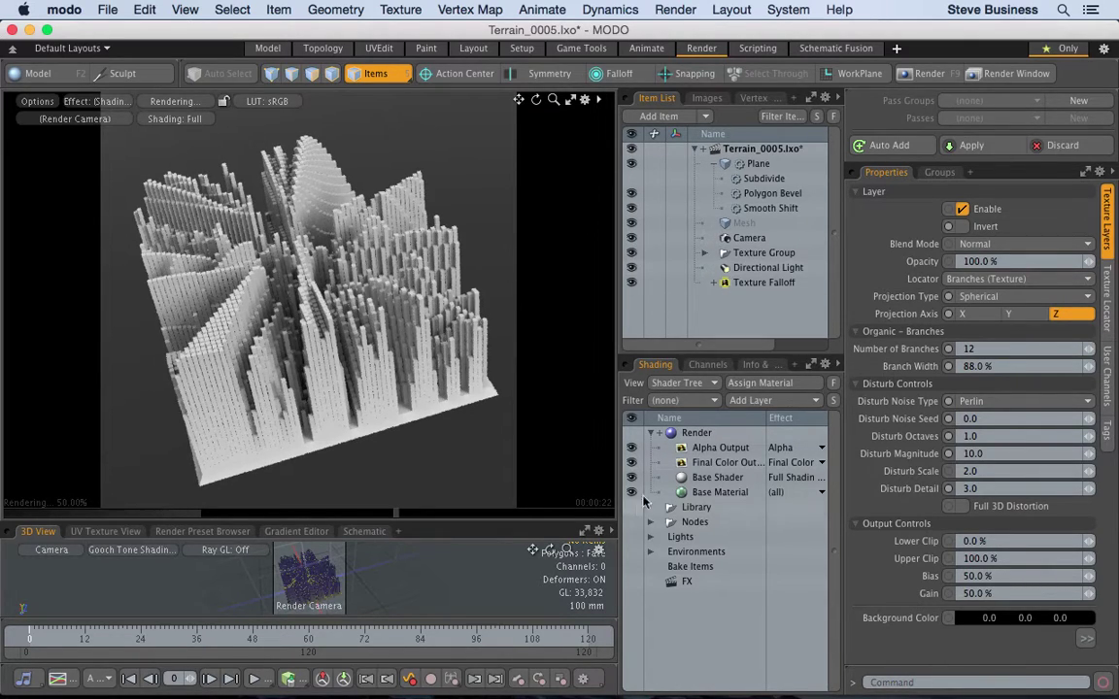
Step: Try the plane's Subdivide operator in a close-up preview render and turn it off again
click(633, 178)
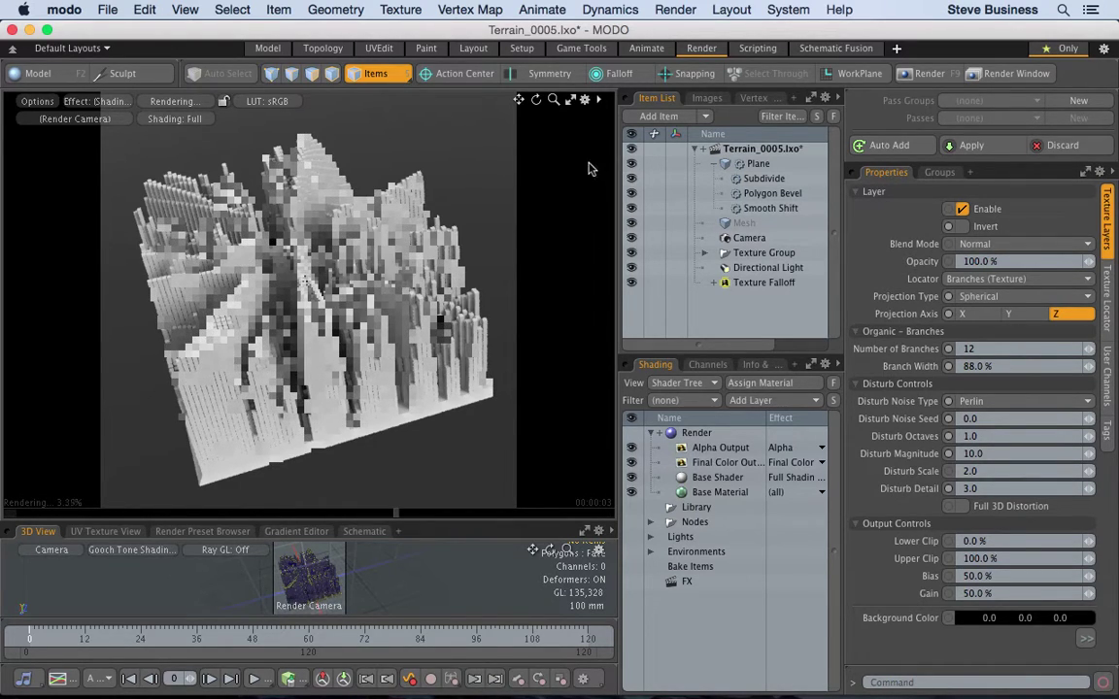
drag(554, 99, 607, 99)
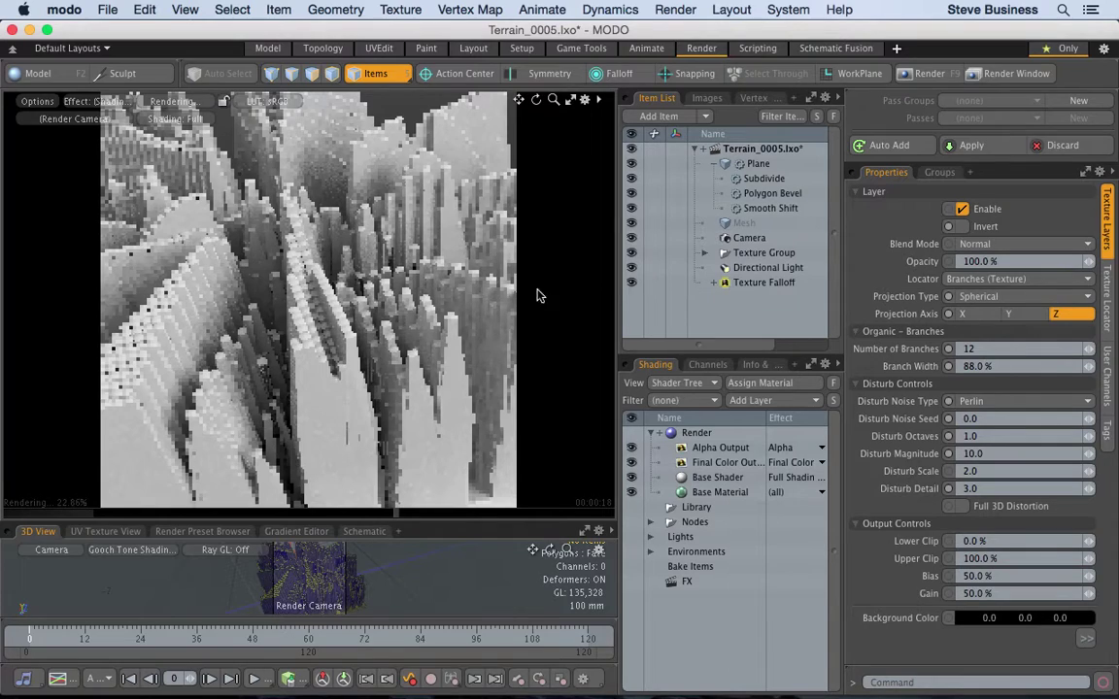
click(632, 179)
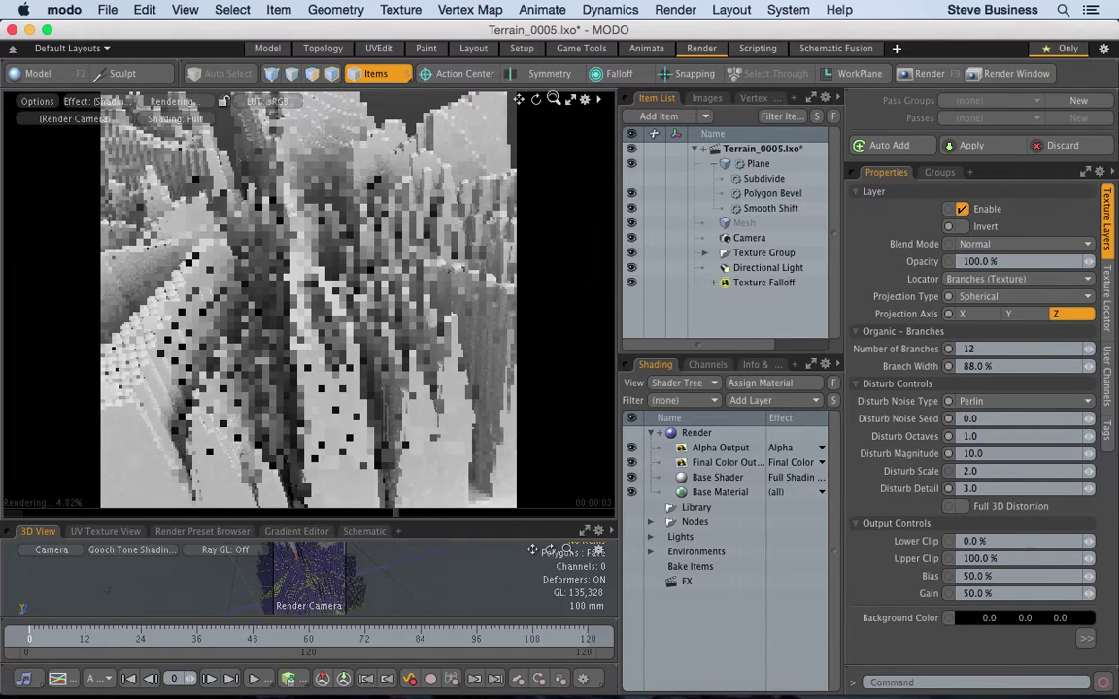
click(632, 189)
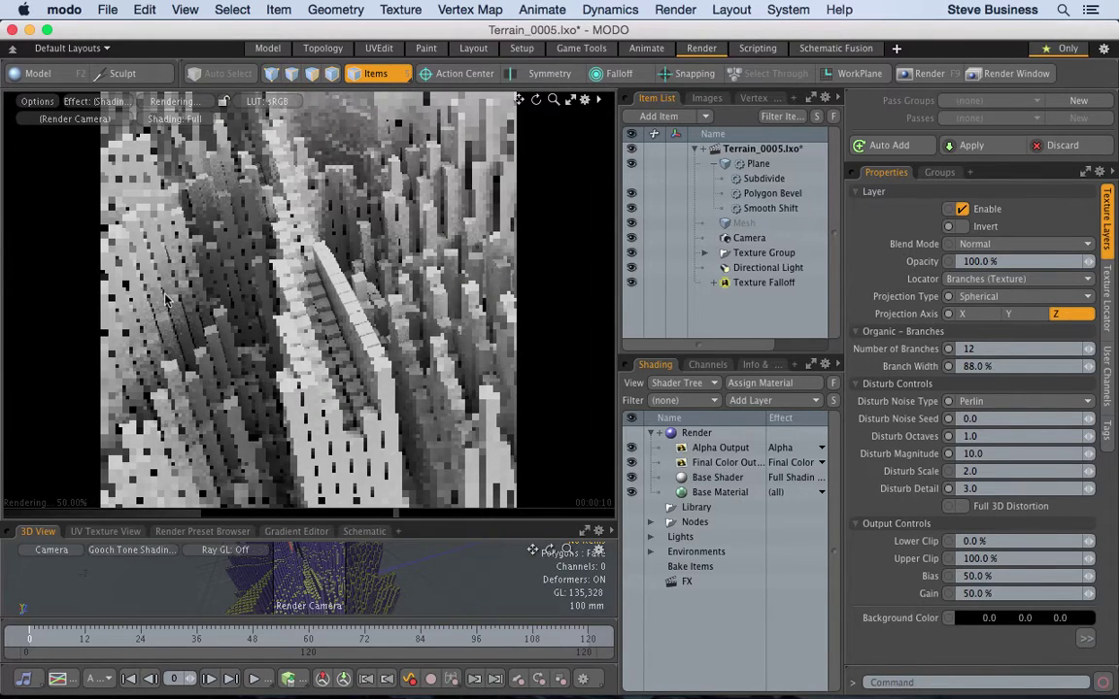
Step: Orbit the camera around the terrain, select the Plane mesh and reframe the whole terrain in the preview
alt+drag(275, 379, 496, 233)
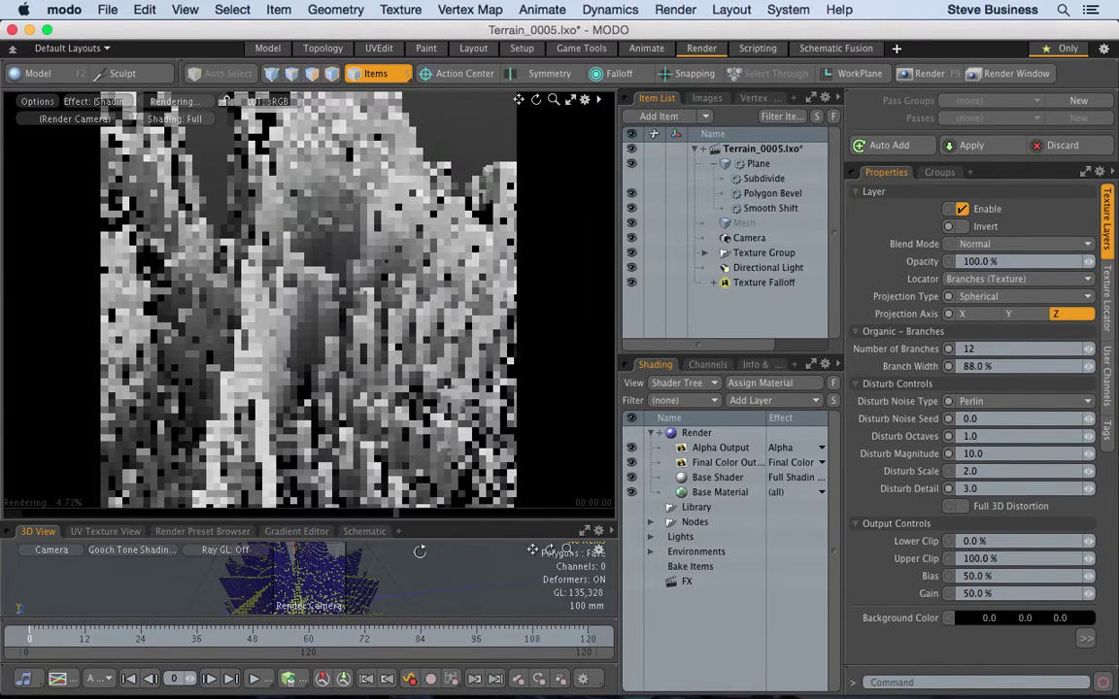
alt+drag(398, 406, 263, 467)
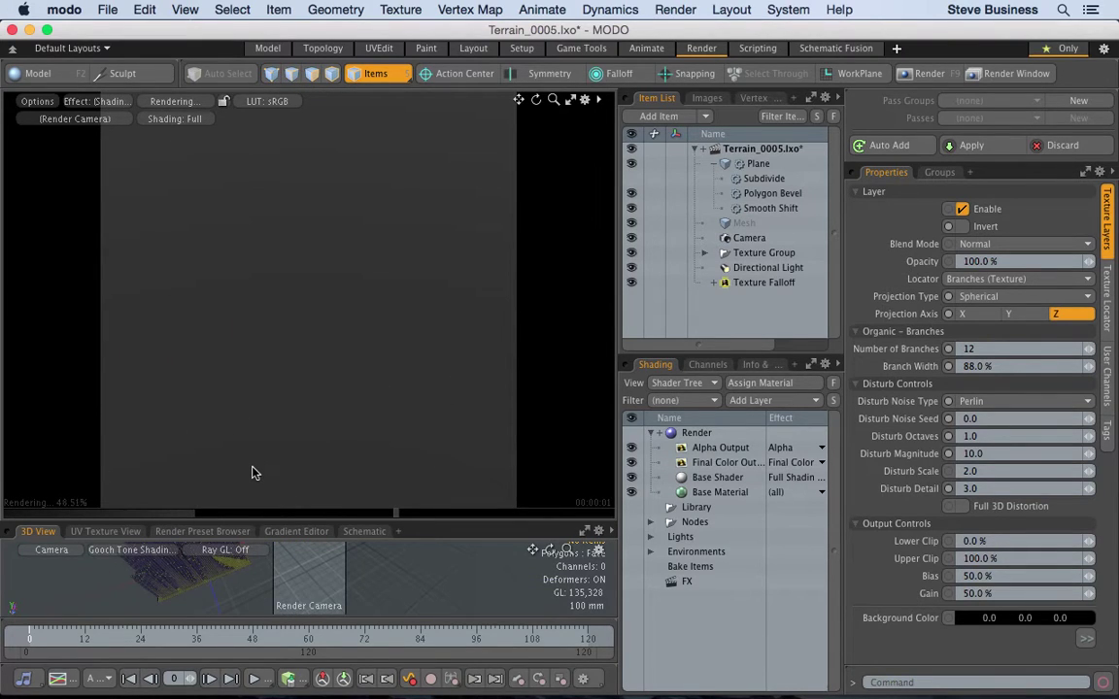
key(Up)
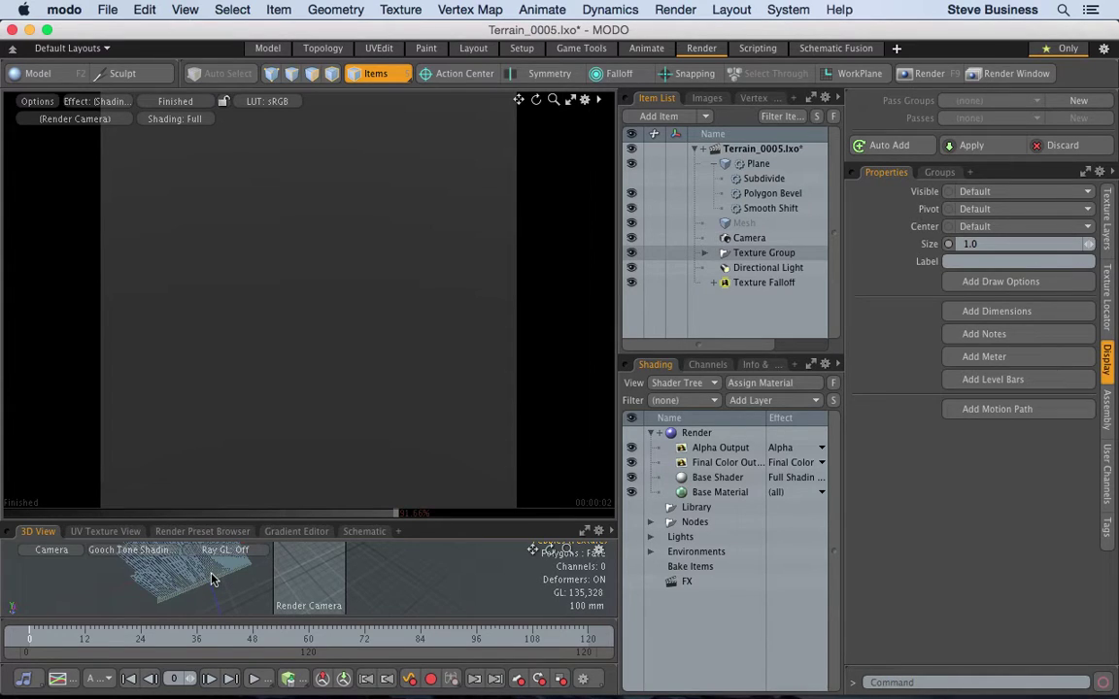
click(213, 578)
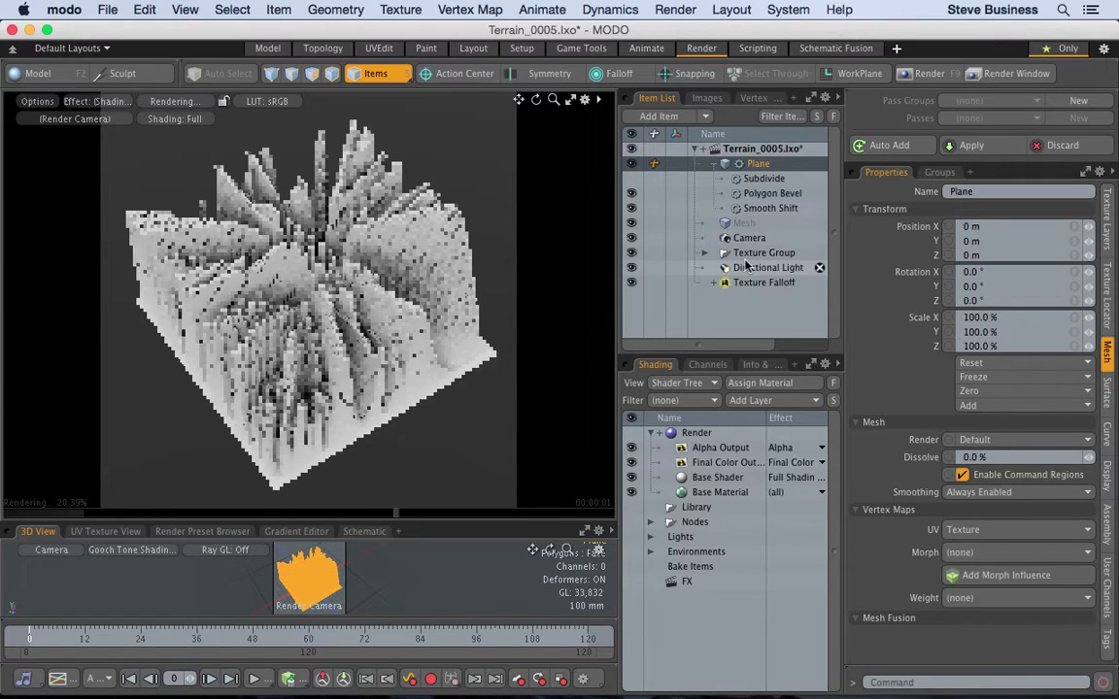
Step: Enable Physical Sun on the Directional Light
click(745, 267)
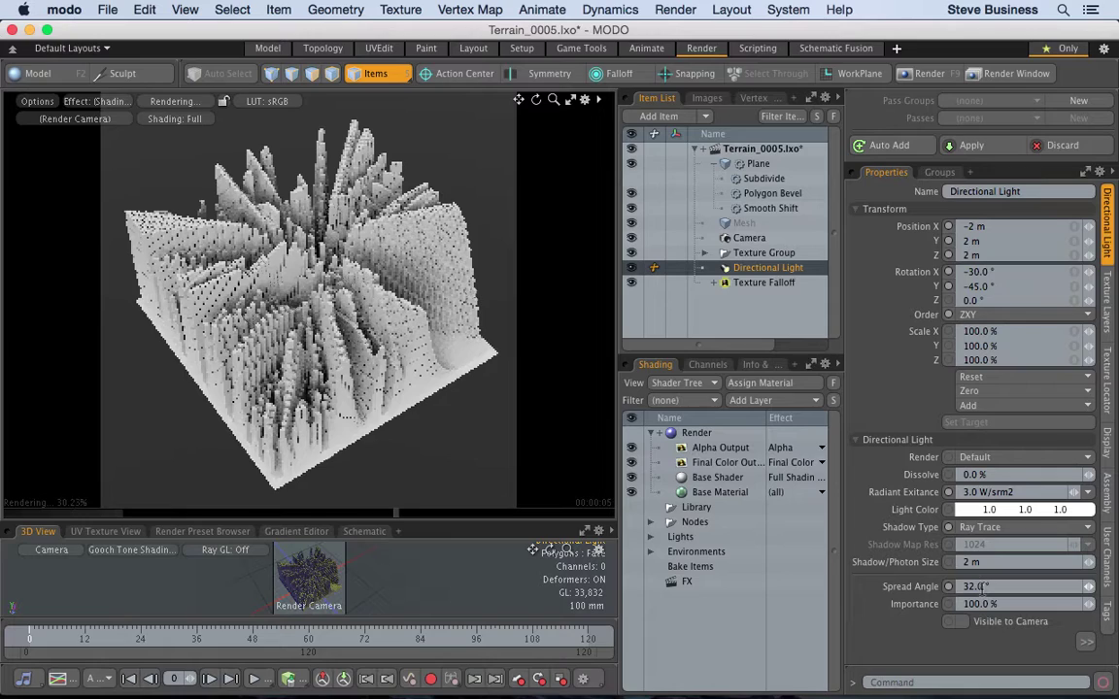
click(856, 211)
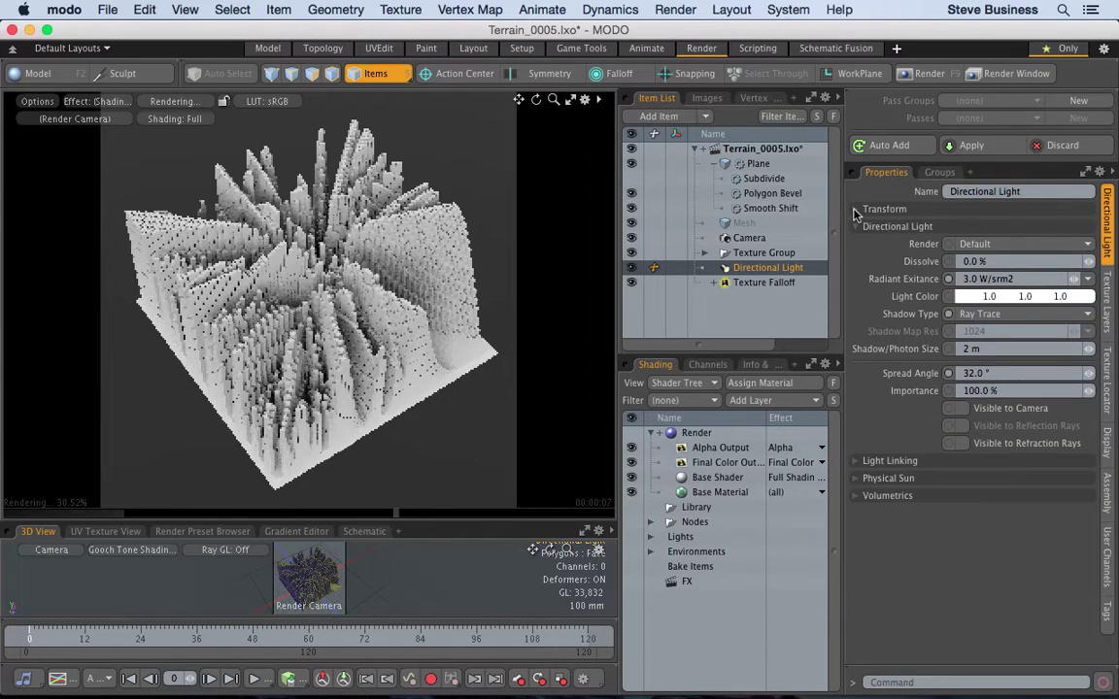
click(857, 479)
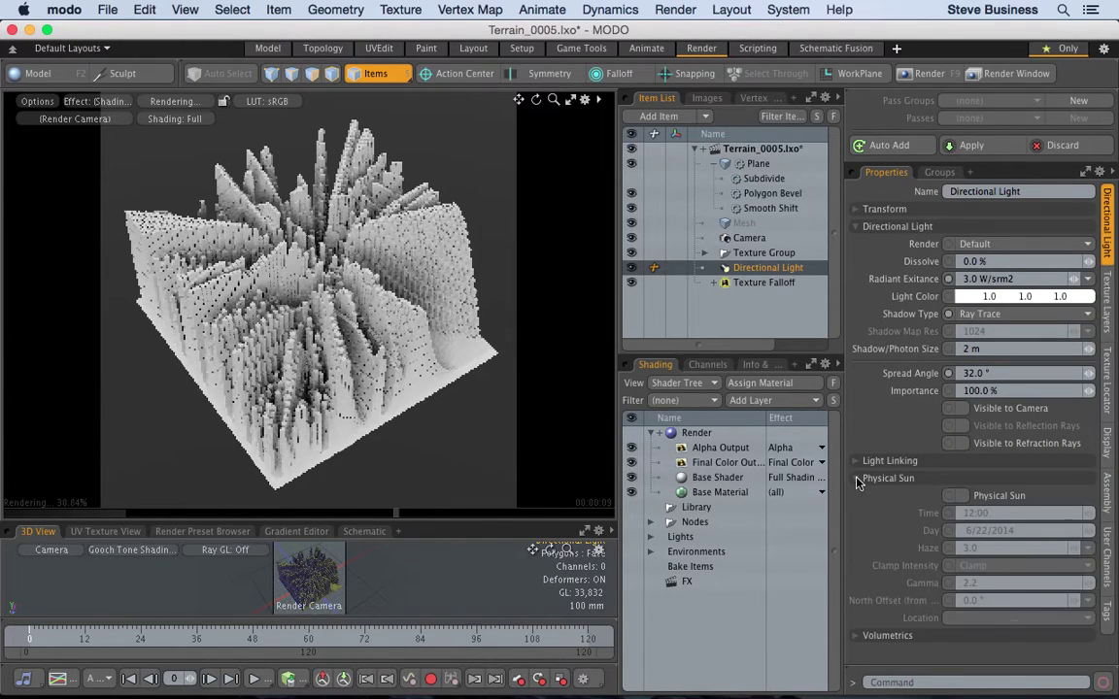
click(963, 497)
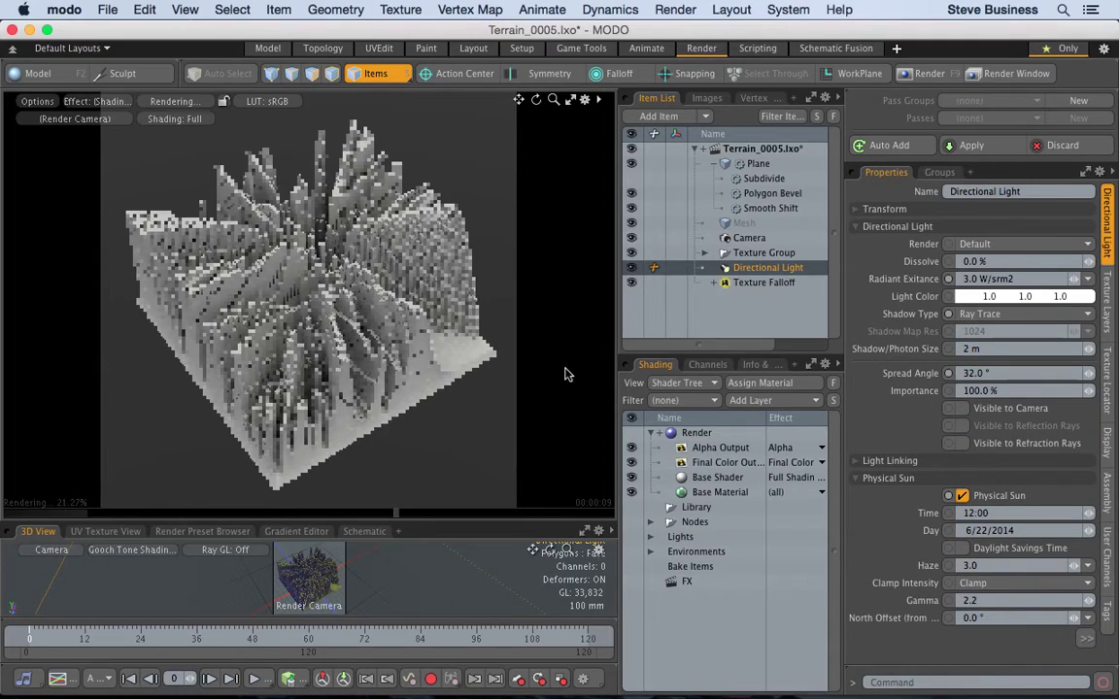
Step: Start a full render of the terrain from the current camera view
drag(535, 99, 587, 101)
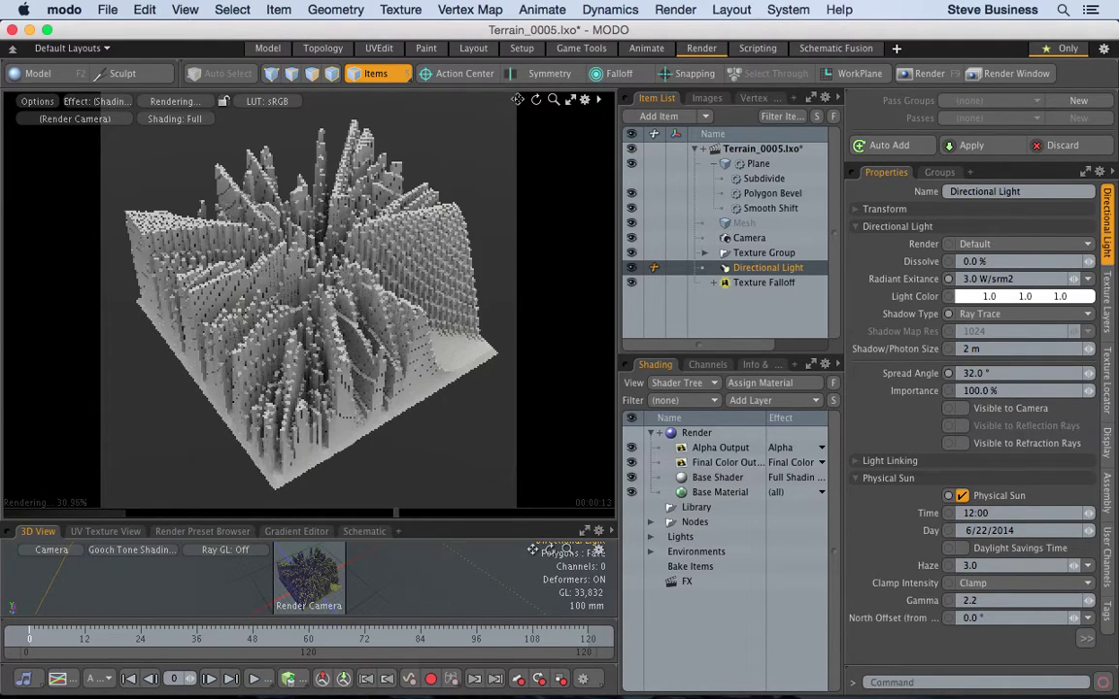
click(682, 12)
click(683, 30)
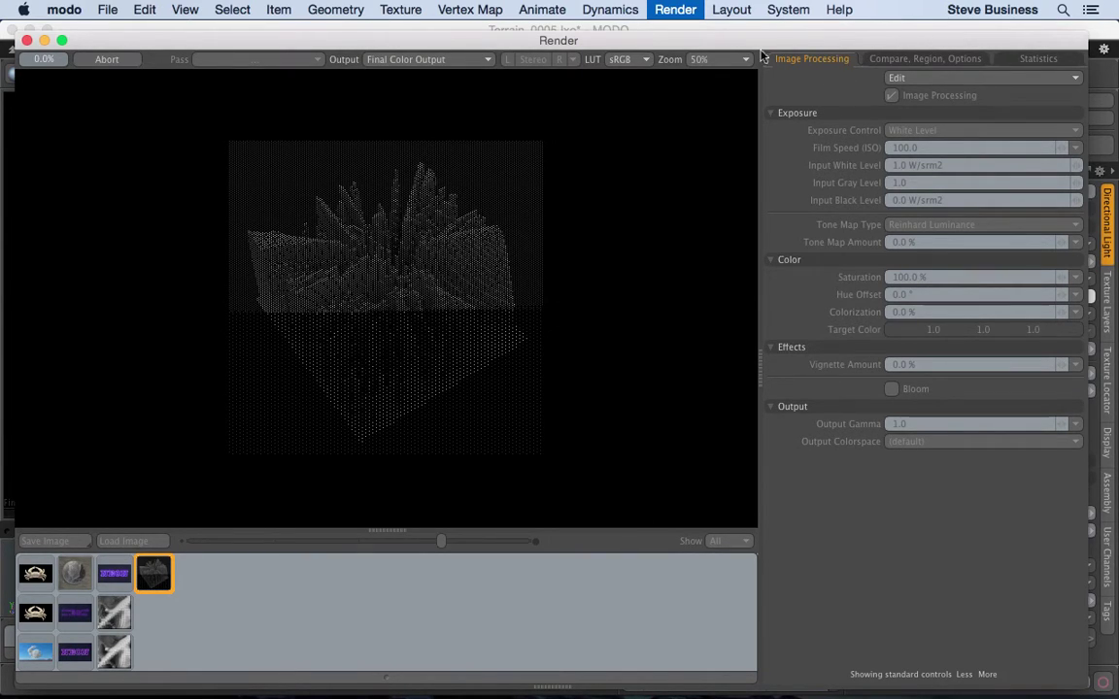
Step: Set the render display zoom to 100% and enlarge the image area by shrinking the thumbnail strip below it
click(746, 60)
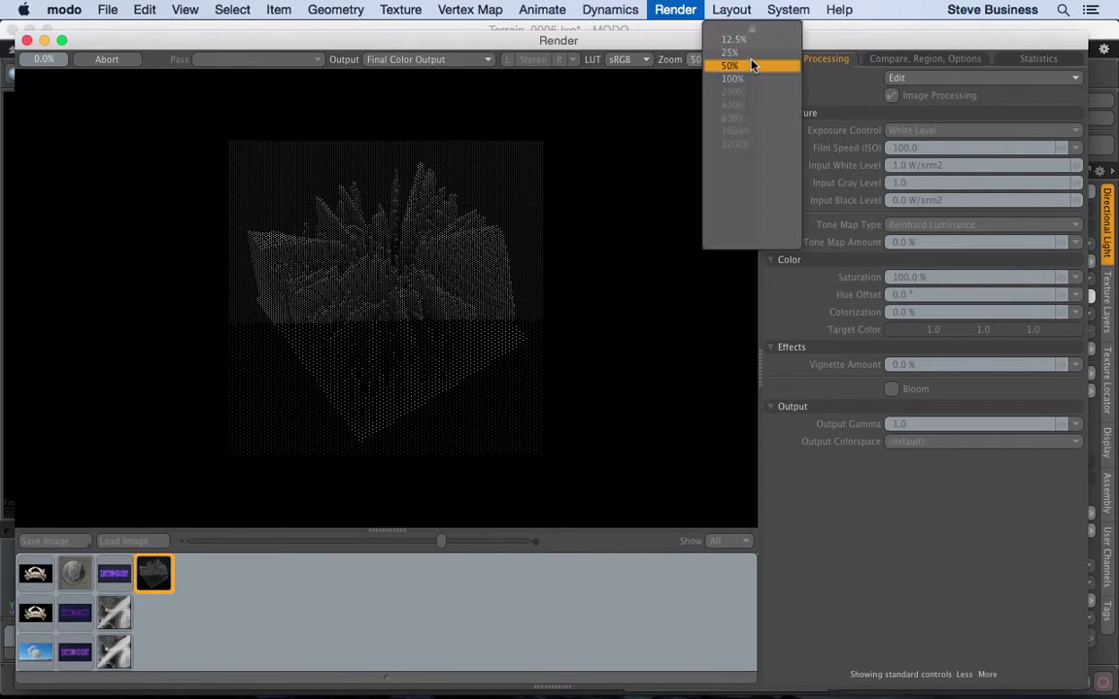
click(748, 77)
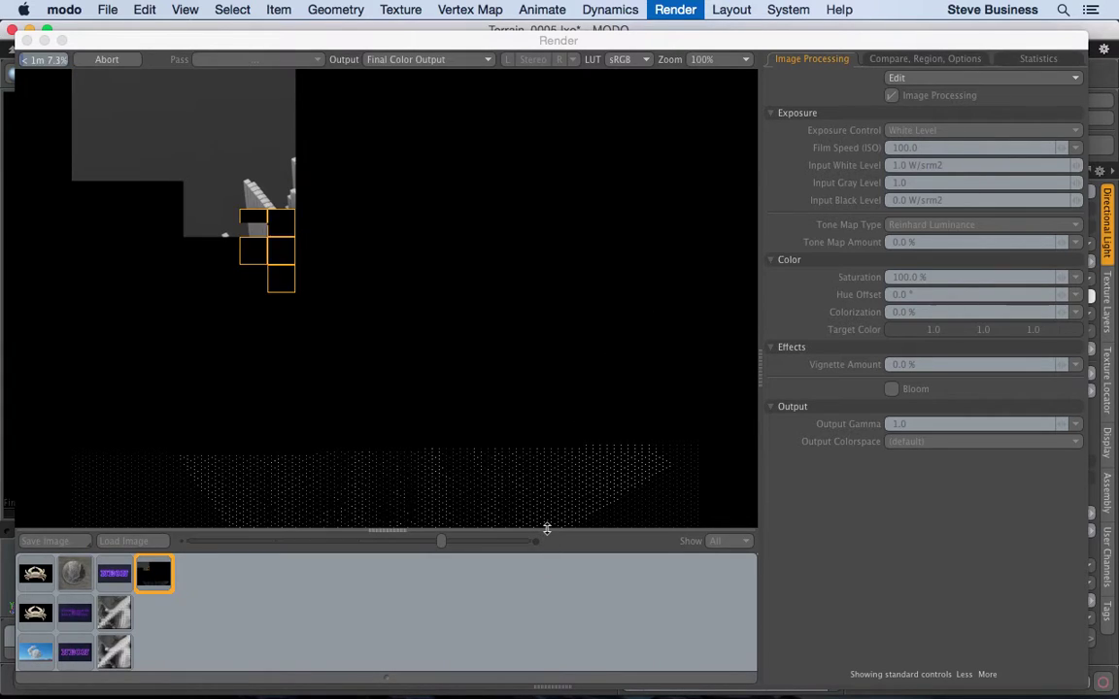
drag(547, 528, 535, 605)
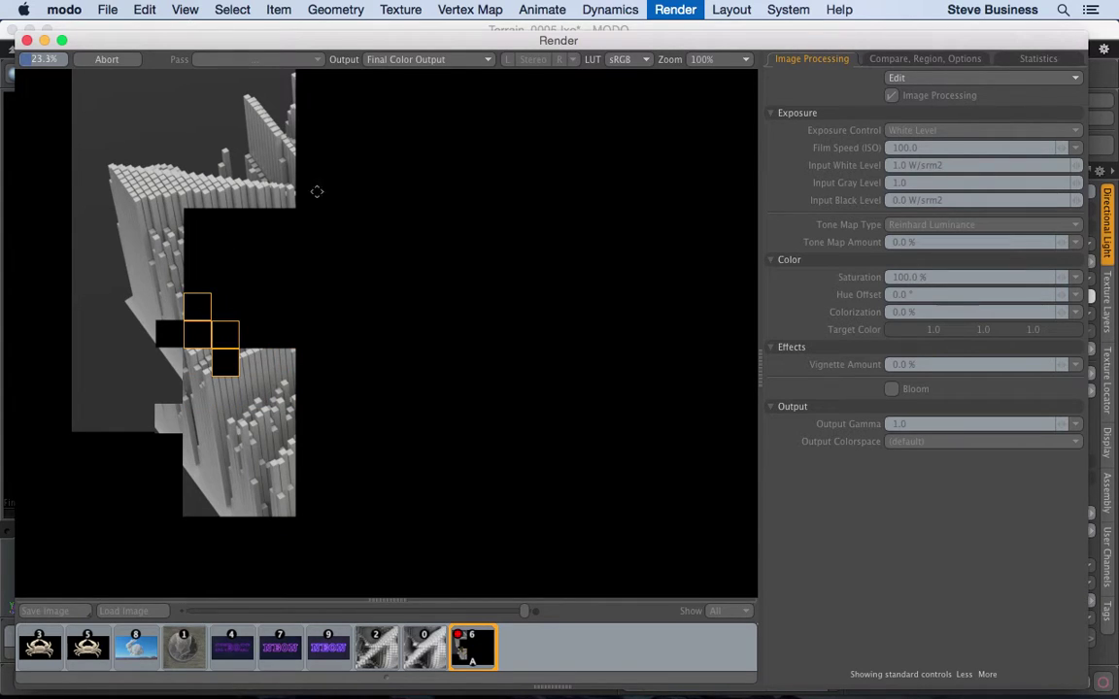
Step: Check the terrain render in progress at 50% zoom and return to 100% to examine its columns
click(720, 62)
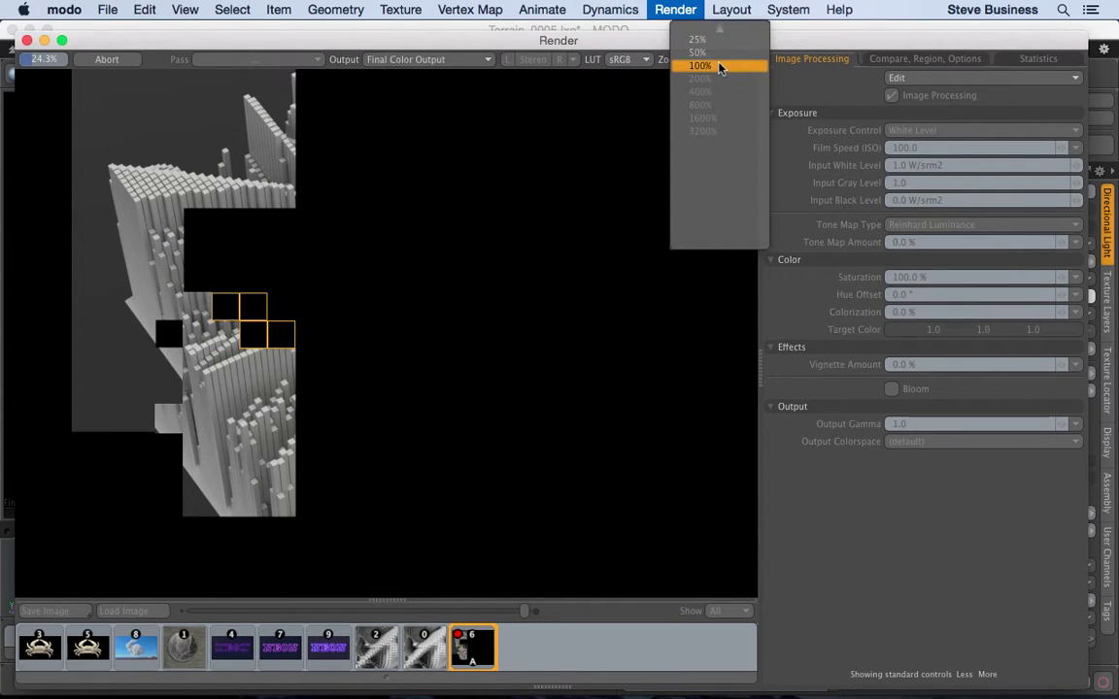
click(719, 58)
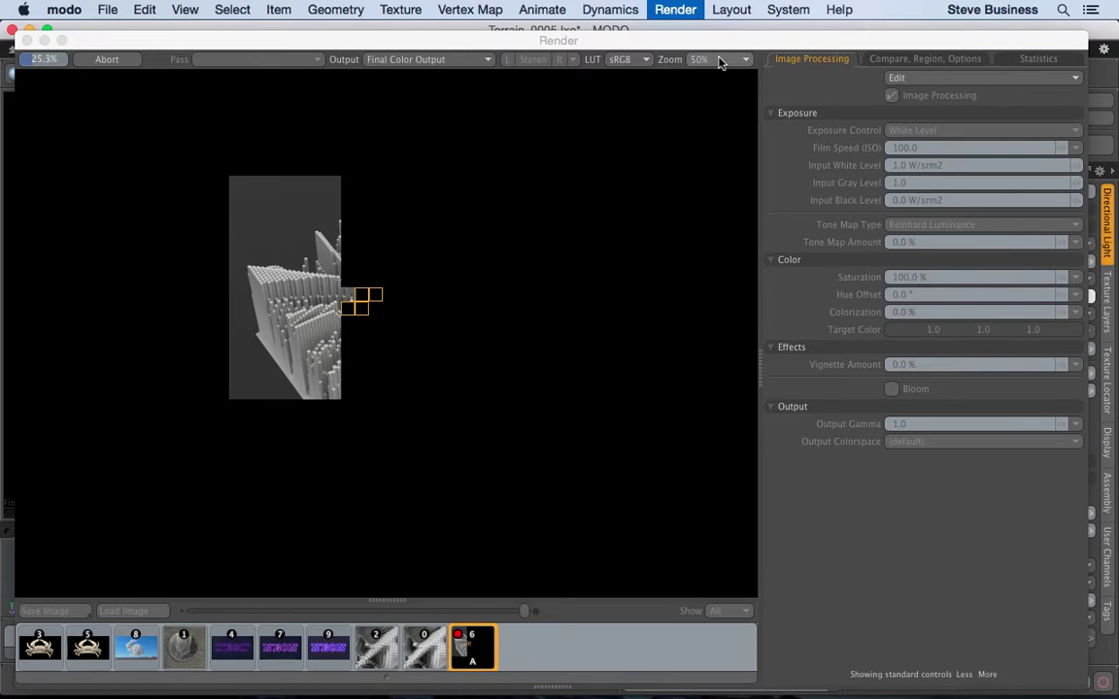
click(720, 62)
click(720, 69)
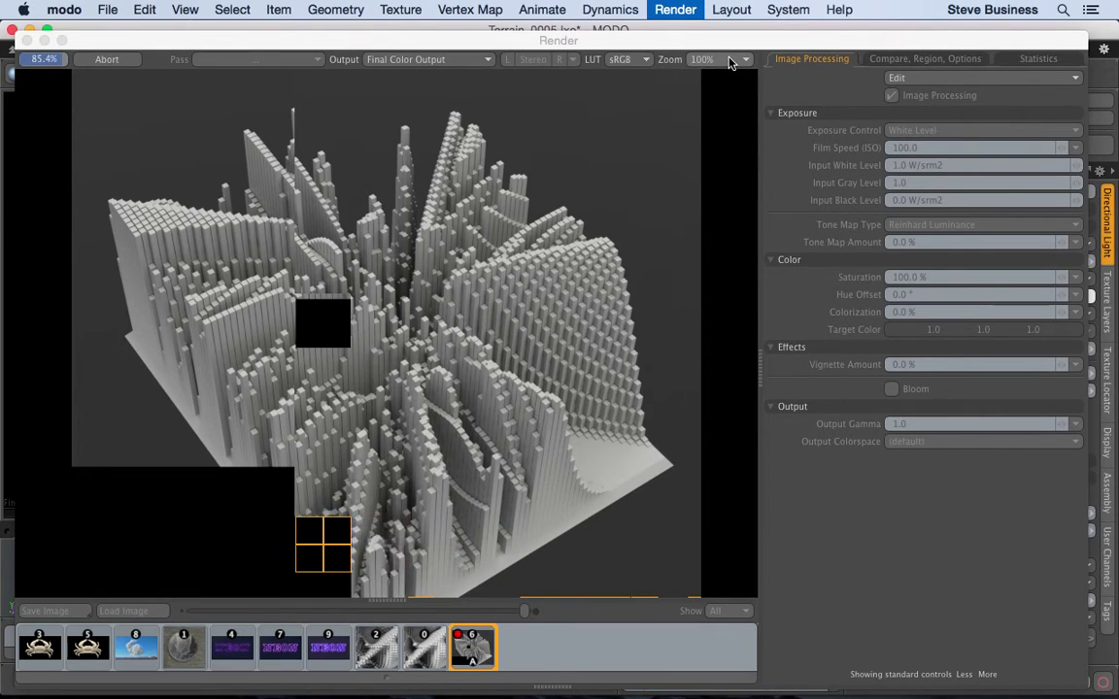
click(514, 227)
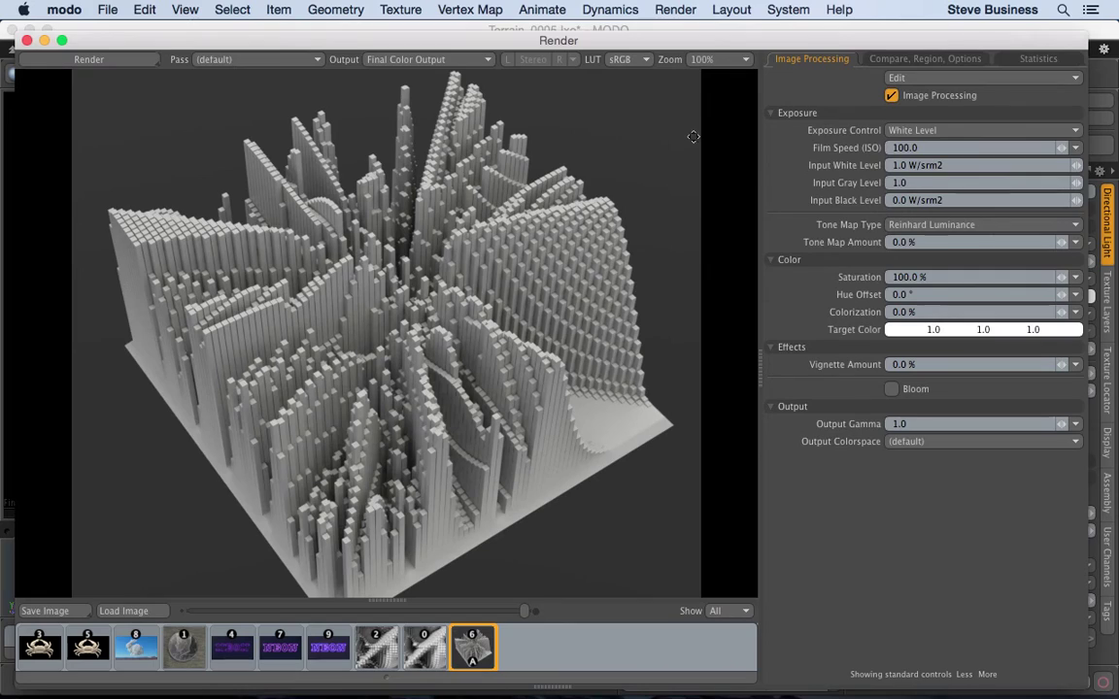
Step: Examine the finished terrain render as a whole at 50% zoom and its column detail at 200%
click(720, 63)
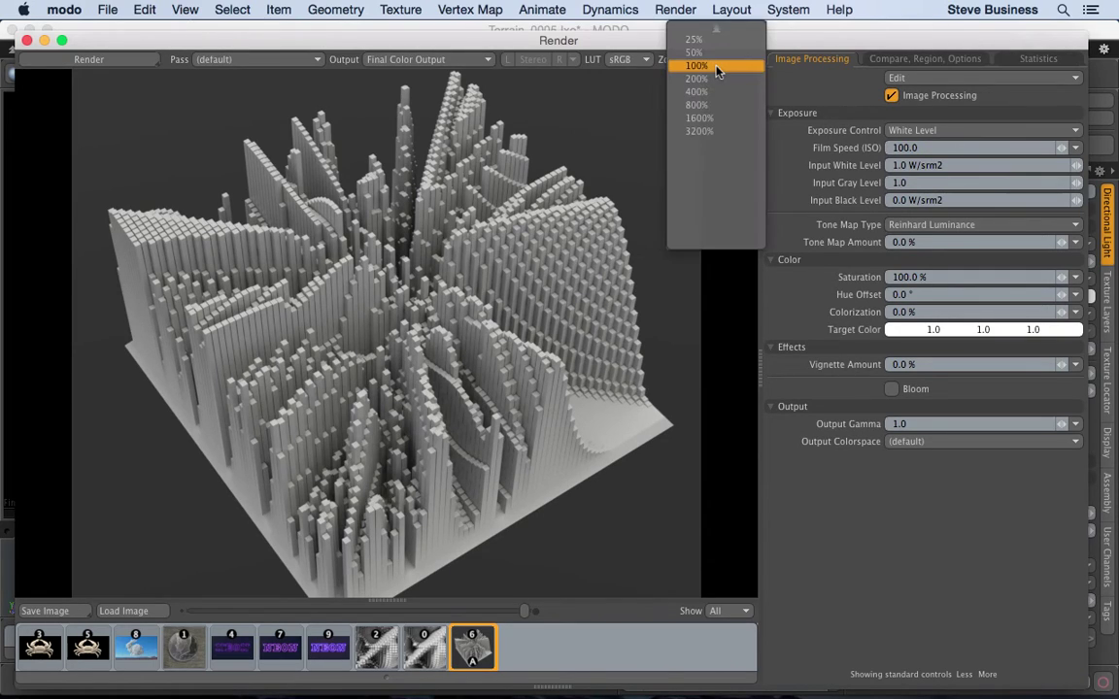
mouse_move(715, 29)
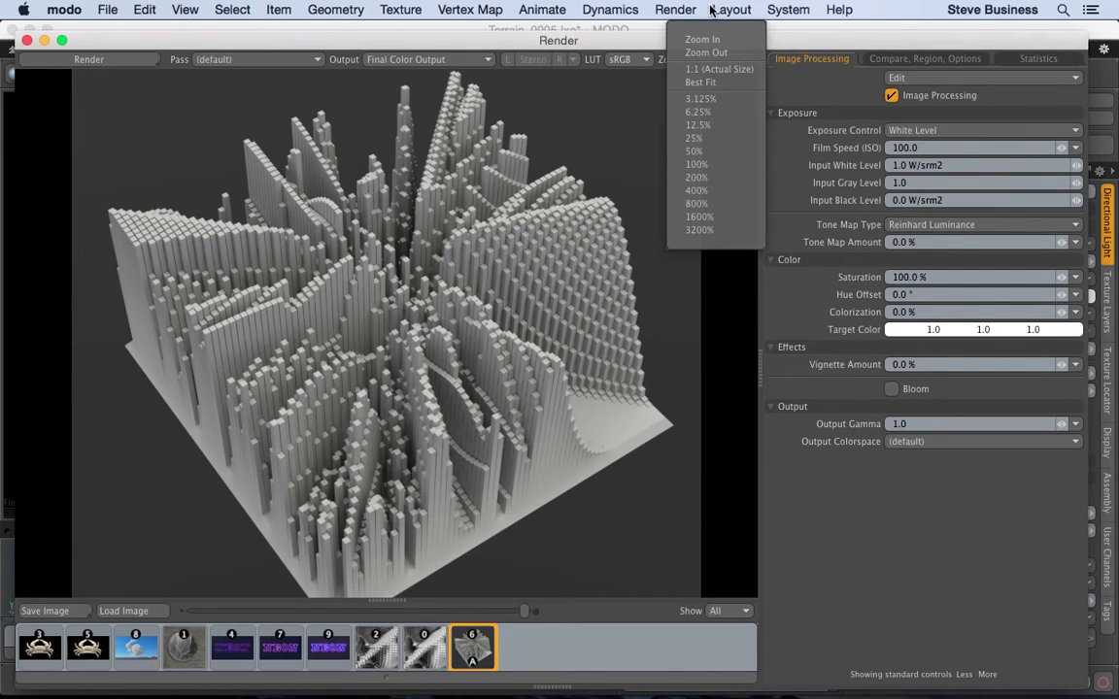
click(630, 117)
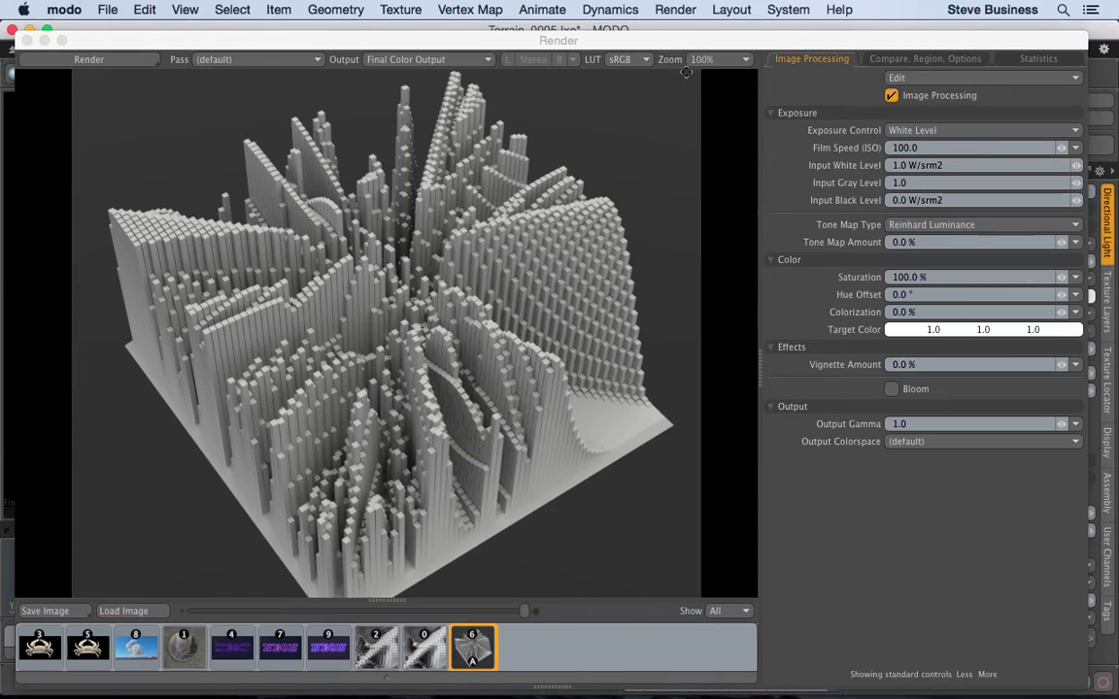
click(741, 63)
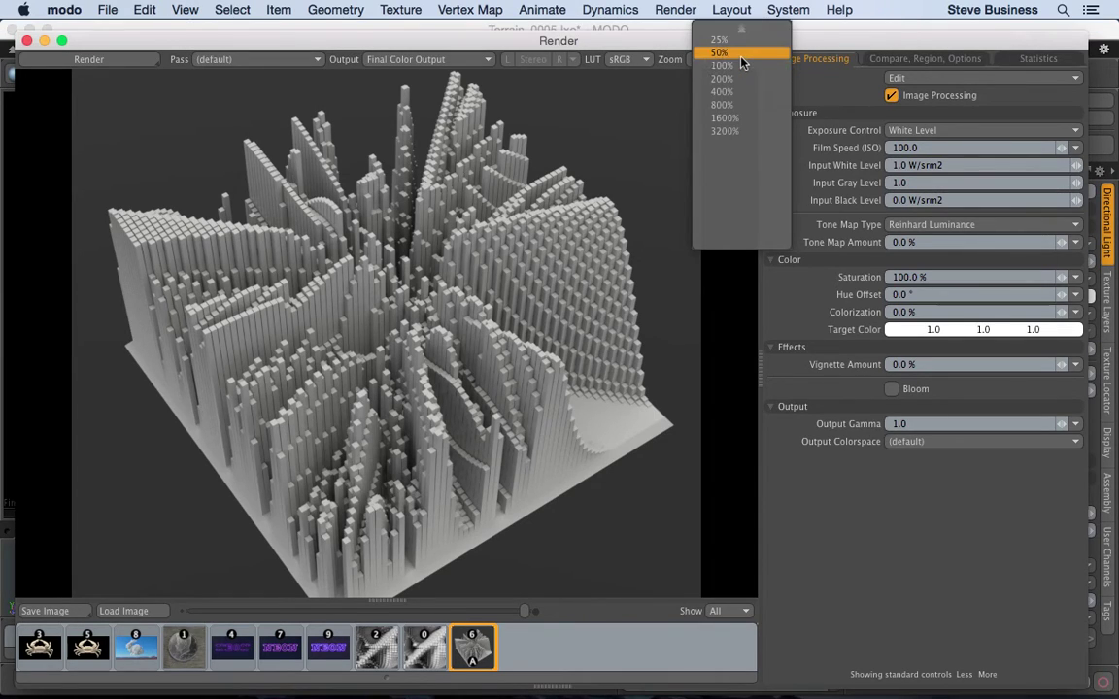
click(741, 52)
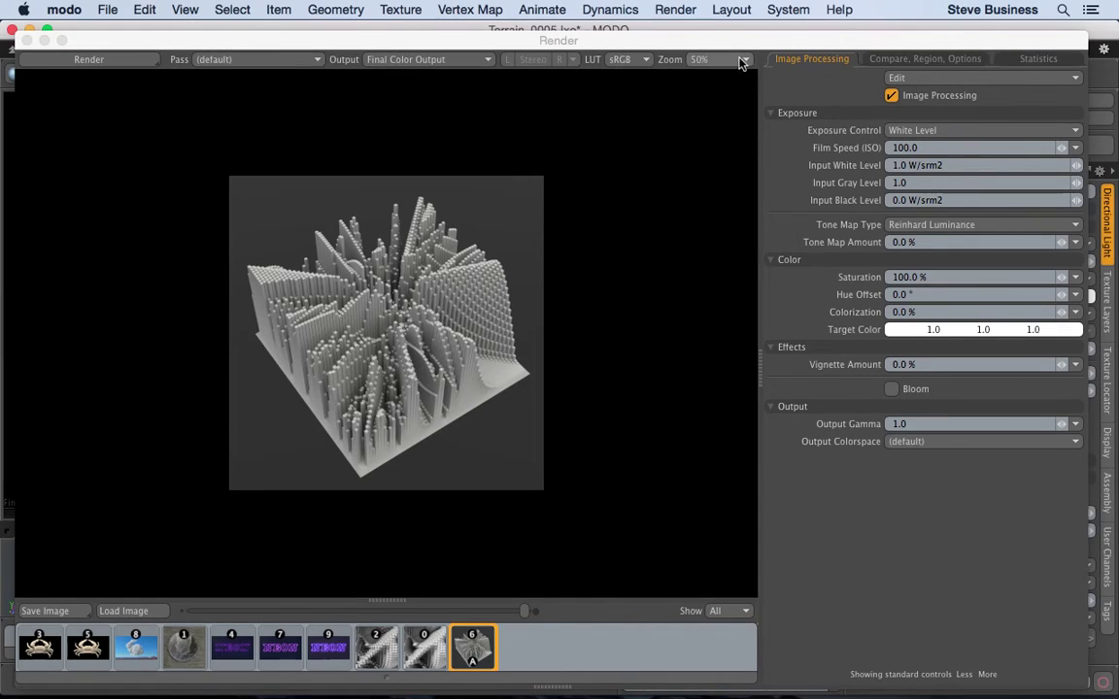
click(746, 62)
click(746, 63)
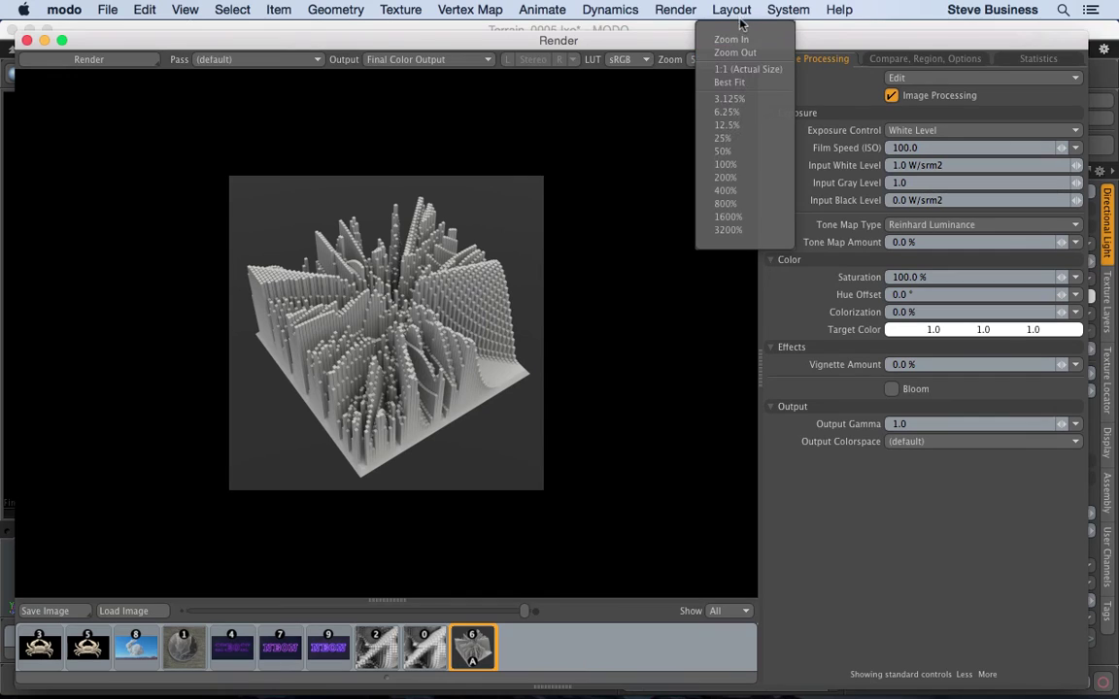
click(743, 43)
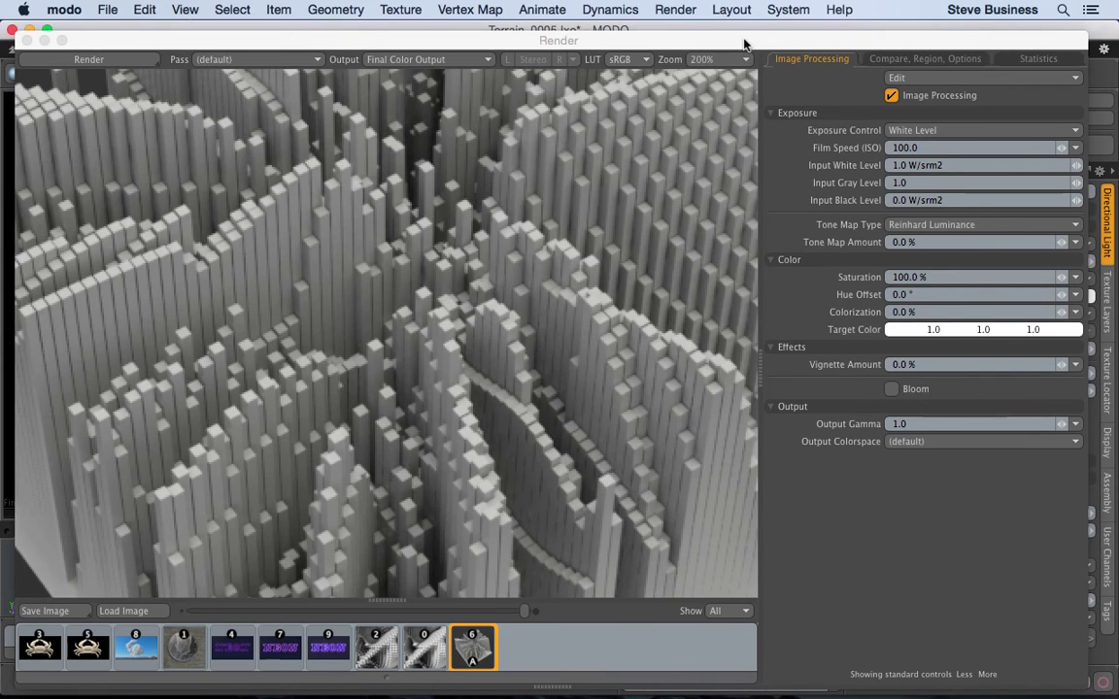